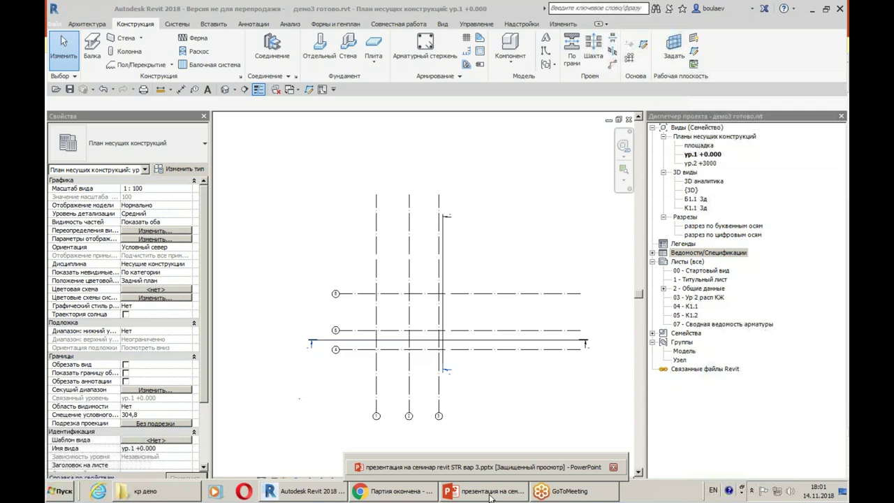
# Step: Bring the Revit Structure seminar presentation to the front on its title slide
pyautogui.click(491, 495)
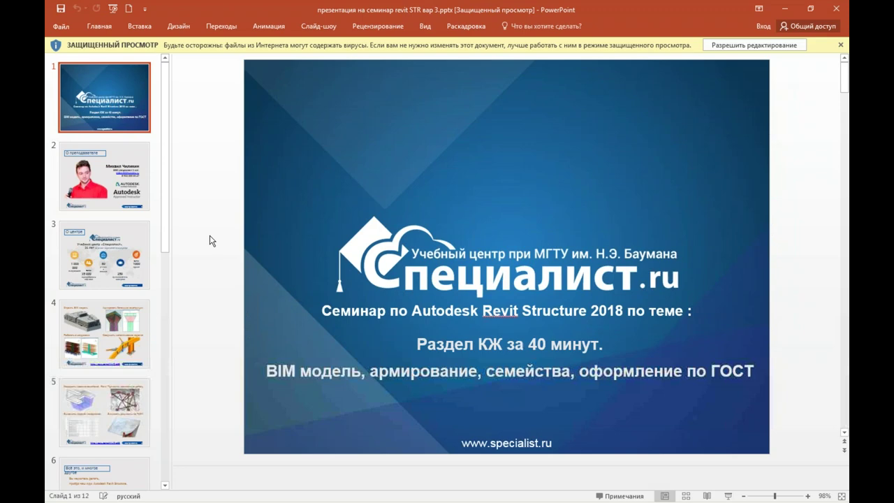
# Step: Show slide 4 on Revit capabilities, then minimize PowerPoint to return to Revit
pyautogui.click(86, 324)
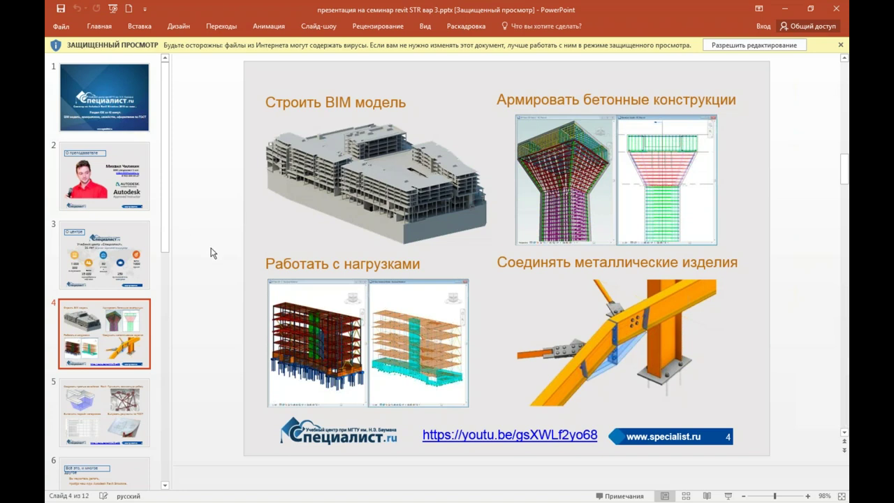
pyautogui.click(784, 10)
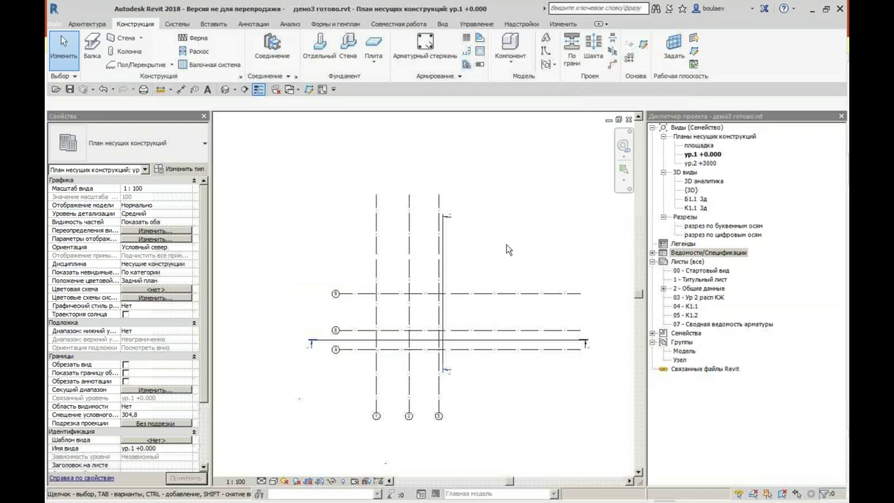
pyautogui.scroll(-1, 484, 278)
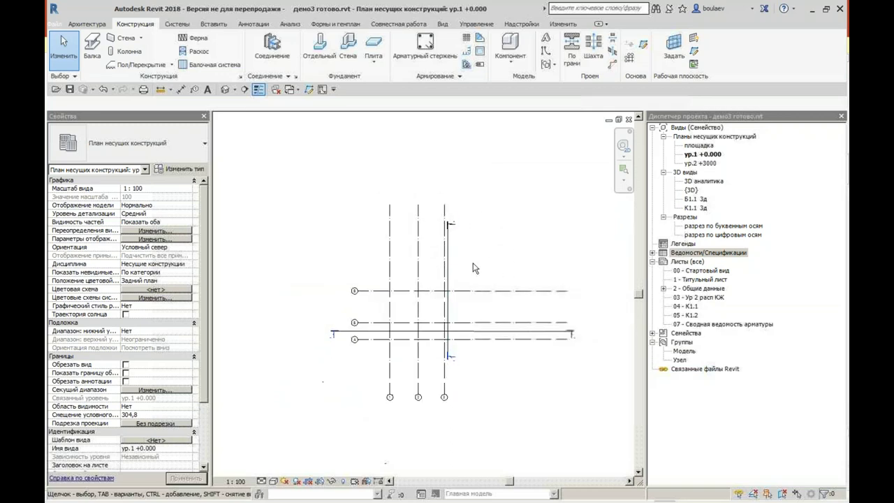
pyautogui.doubleClick(692, 190)
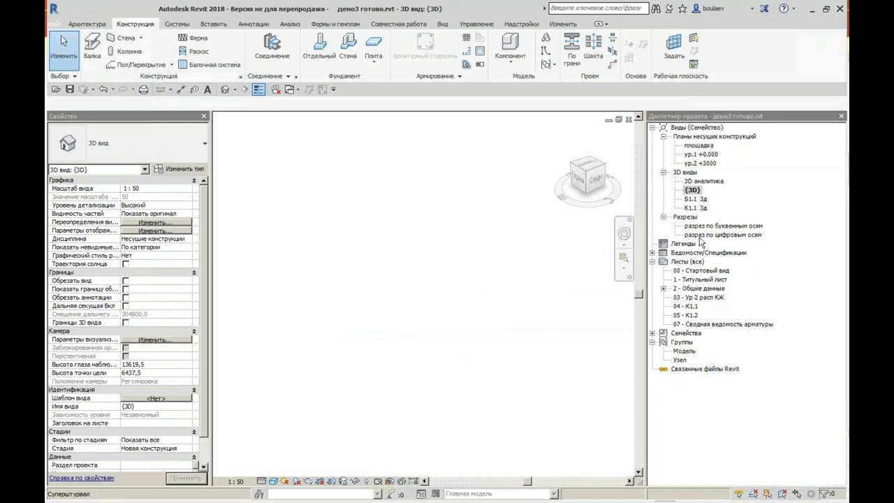
pyautogui.doubleClick(709, 154)
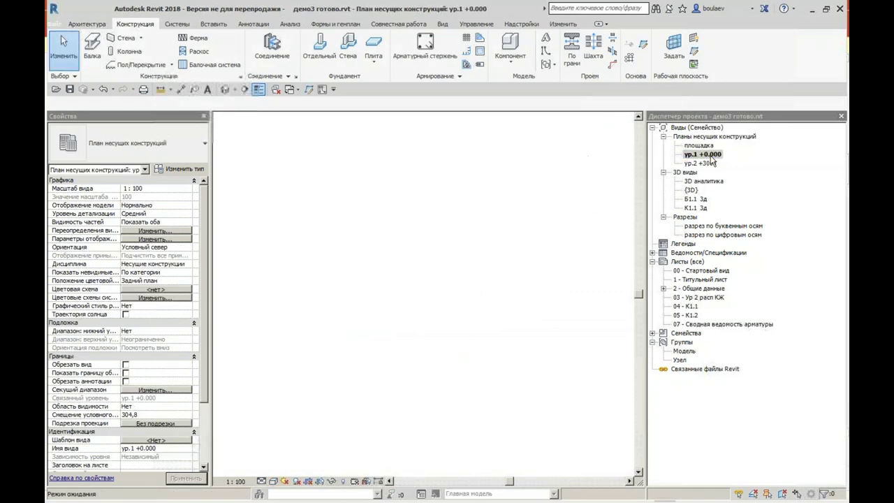
pyautogui.click(654, 254)
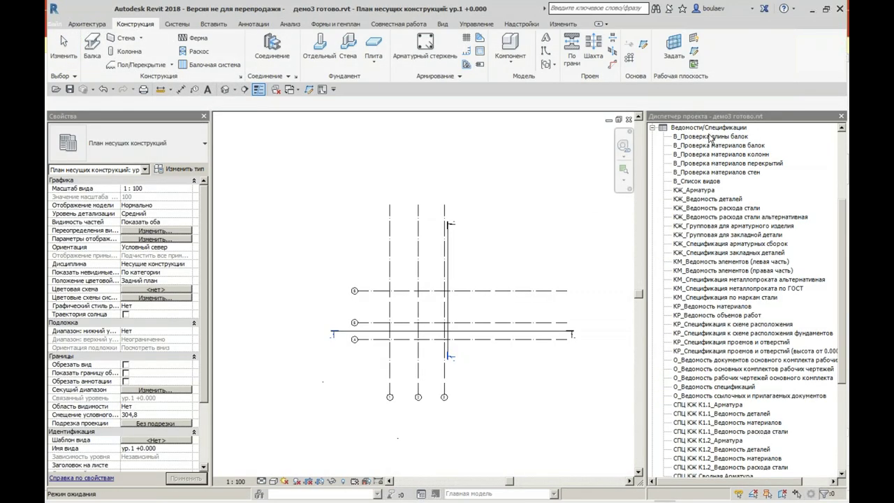
pyautogui.doubleClick(719, 405)
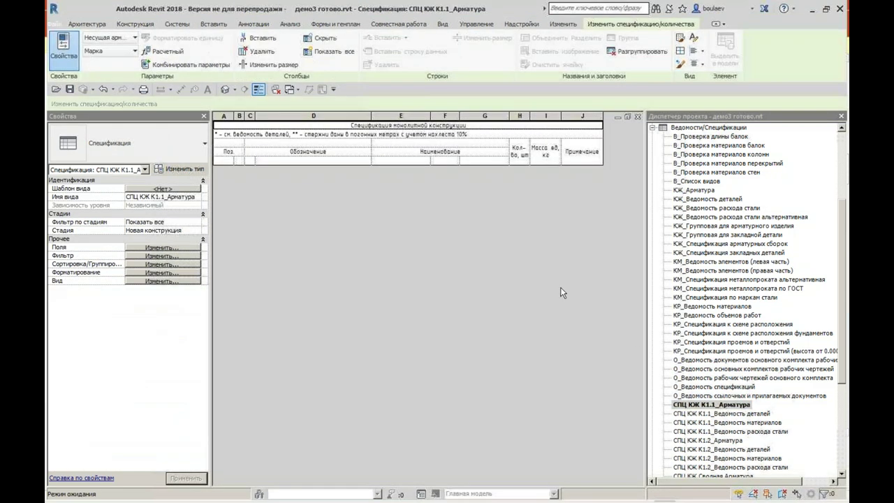
pyautogui.click(638, 117)
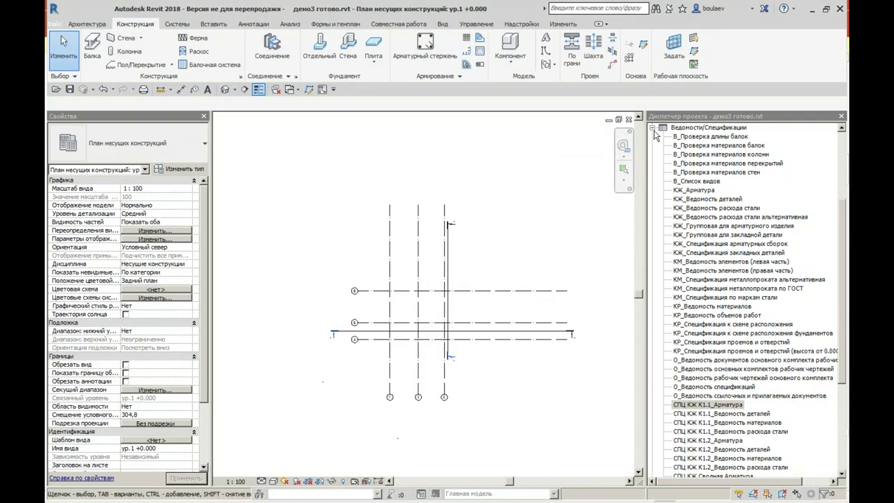
pyautogui.click(653, 129)
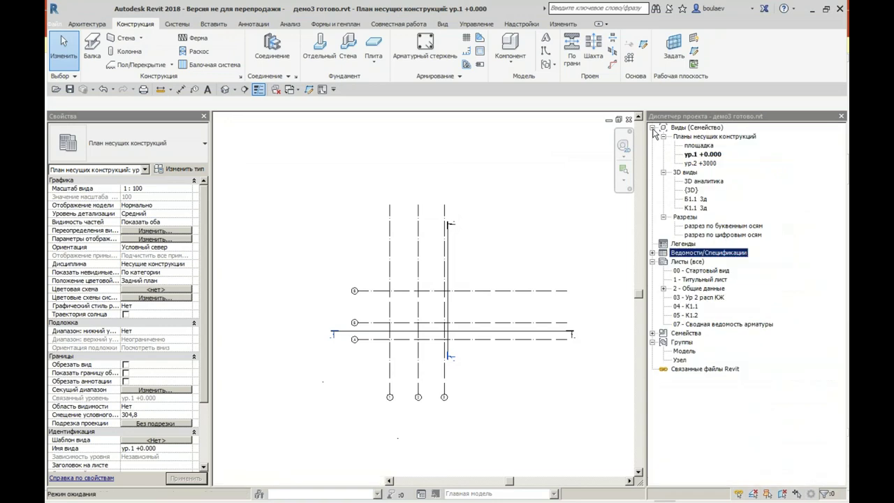
pyautogui.click(501, 269)
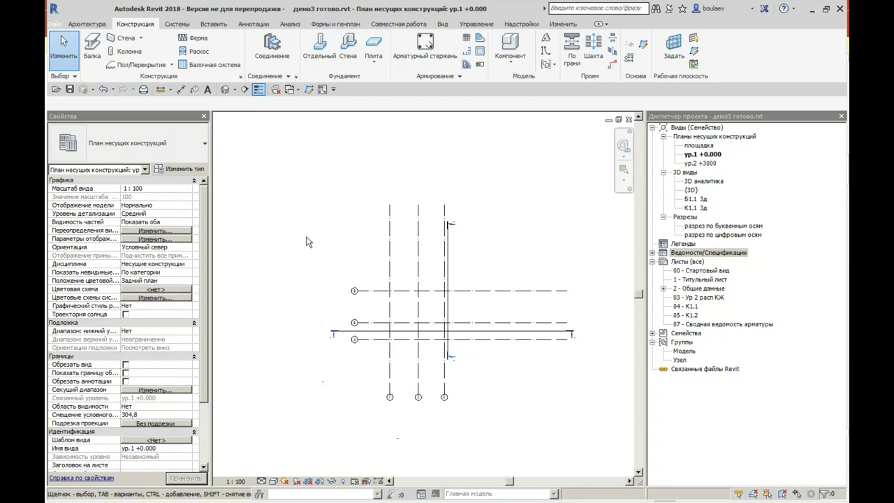
# Step: Import the masonry DWG '…1_эт-кладочный.dwg' onto level ур.1 +0.000 with Import CAD
pyautogui.click(213, 23)
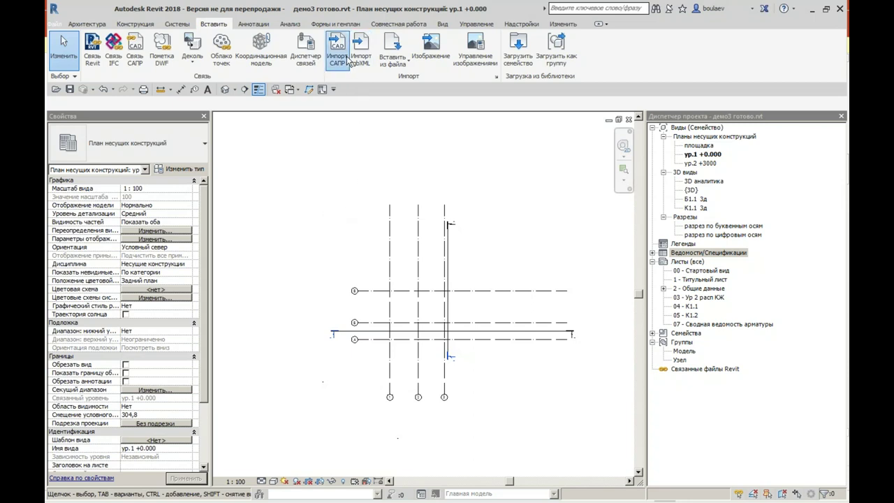
pyautogui.click(337, 50)
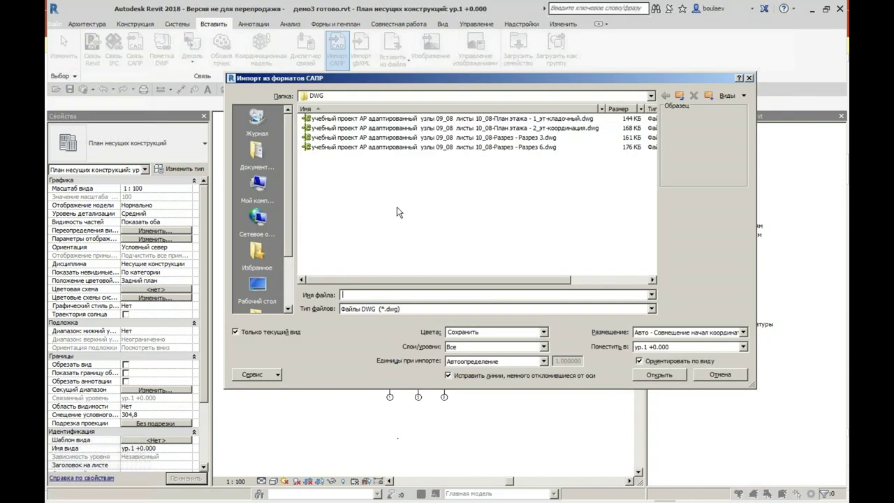
pyautogui.click(530, 119)
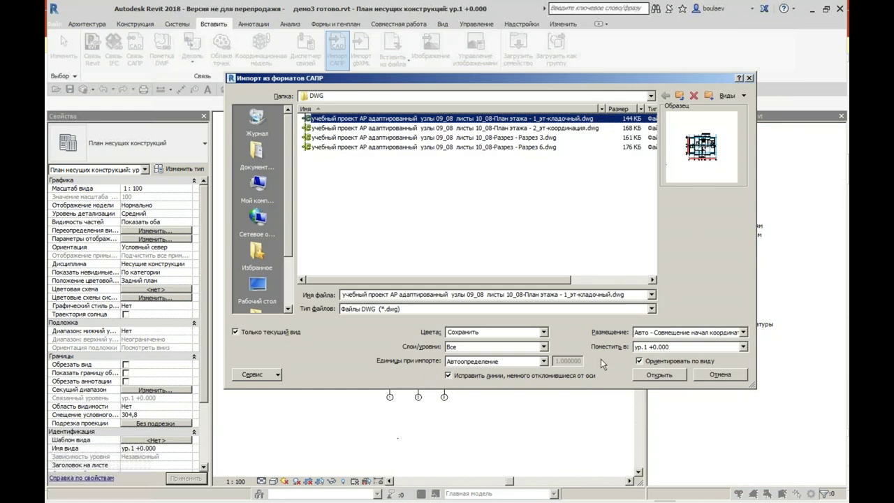
pyautogui.click(660, 375)
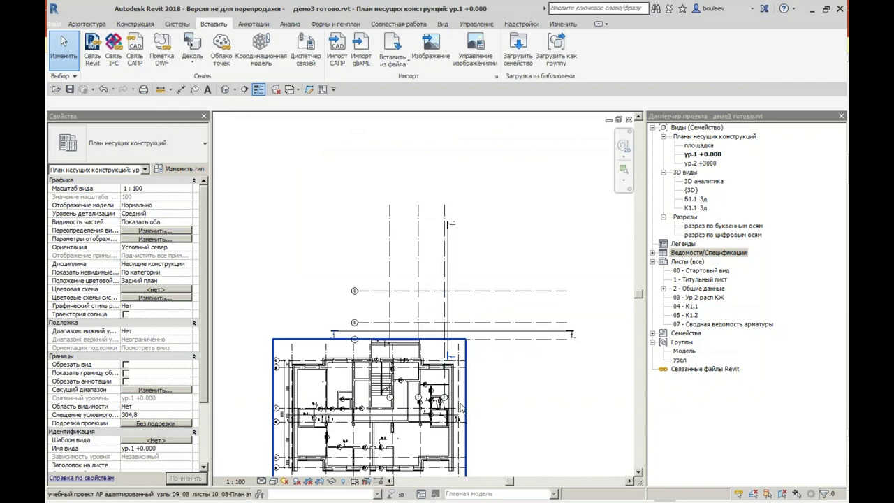
# Step: Move the imported DWG plan up and to the right over the grids
pyautogui.moveTo(510, 352); pyautogui.dragTo(487, 267, button='middle')
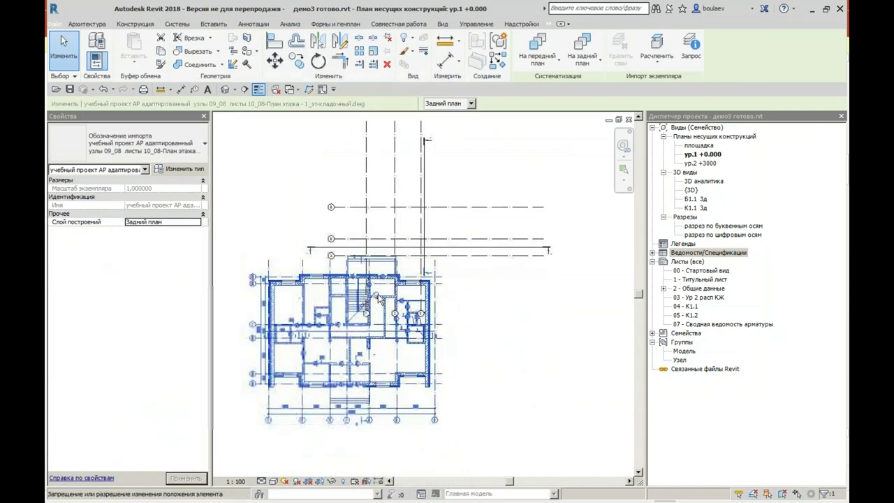
pyautogui.click(275, 60)
pyautogui.click(270, 396)
pyautogui.click(405, 236)
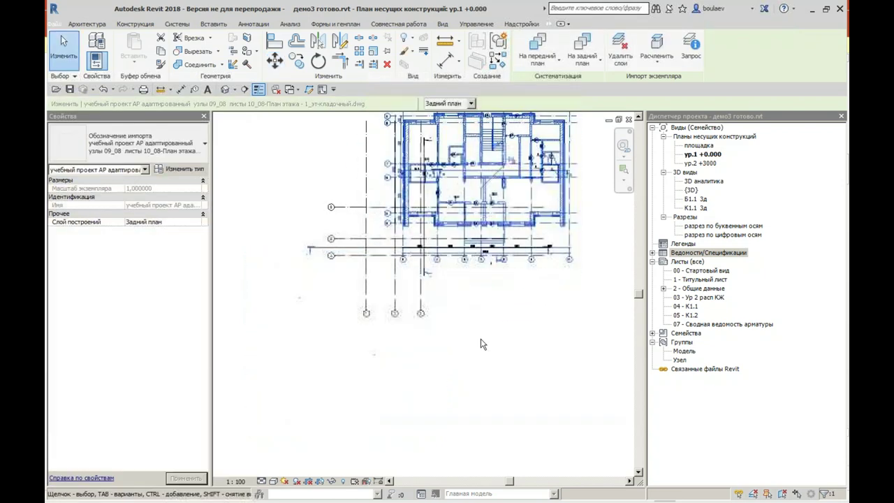
pyautogui.click(480, 344)
pyautogui.moveTo(491, 352); pyautogui.dragTo(494, 403, button='middle')
# Step: Override the imported plan's graphics in this view to display it halftone
pyautogui.click(492, 234)
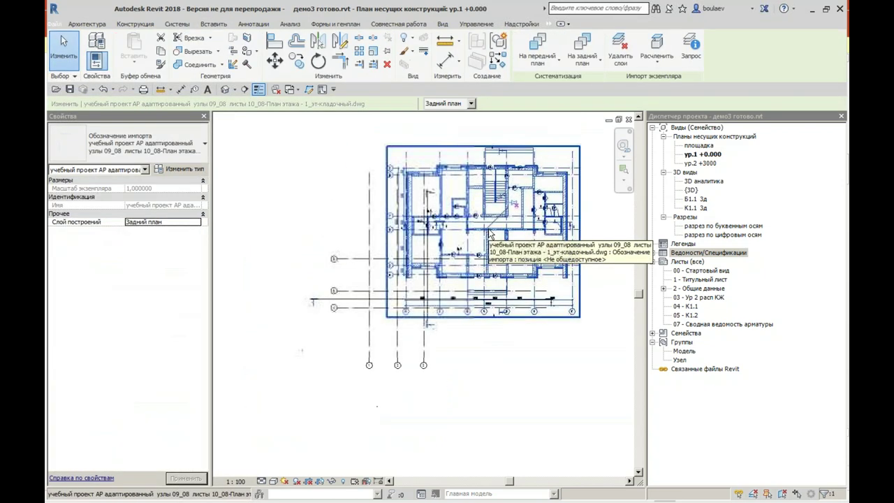
pyautogui.rightClick(490, 231)
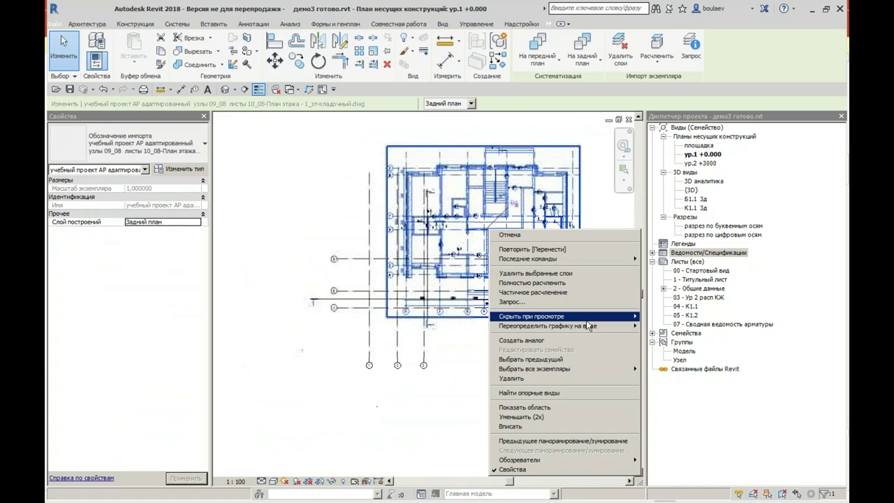
pyautogui.click(658, 331)
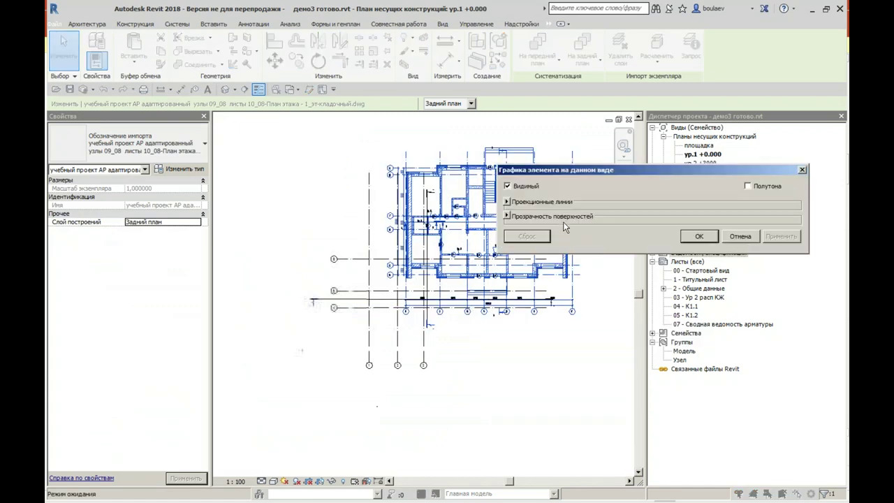
pyautogui.click(748, 186)
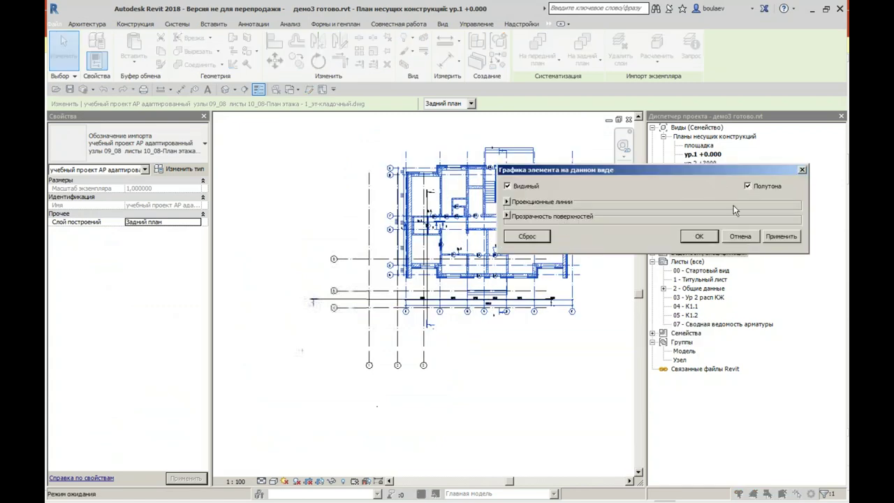
pyautogui.click(699, 236)
pyautogui.click(498, 389)
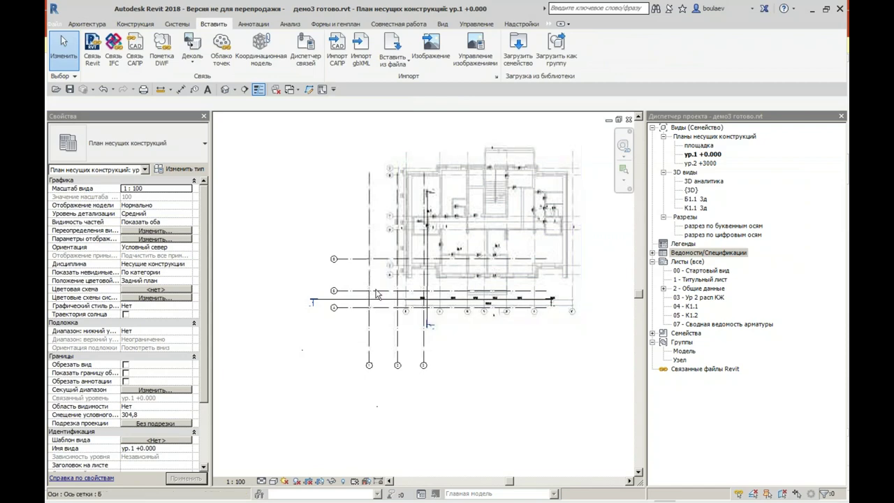
# Step: Move the DWG from its axis intersection onto the matching intersection of grids 1–3 and А–В
pyautogui.scroll(3, 368, 285)
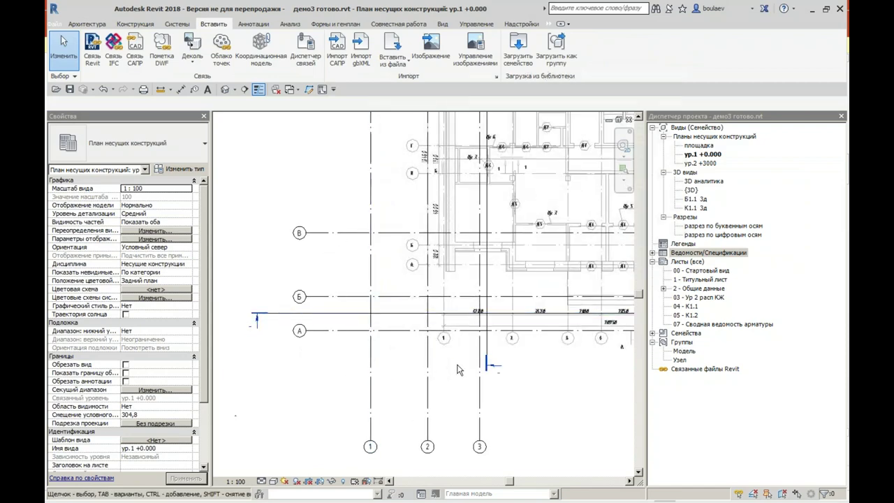
pyautogui.click(439, 192)
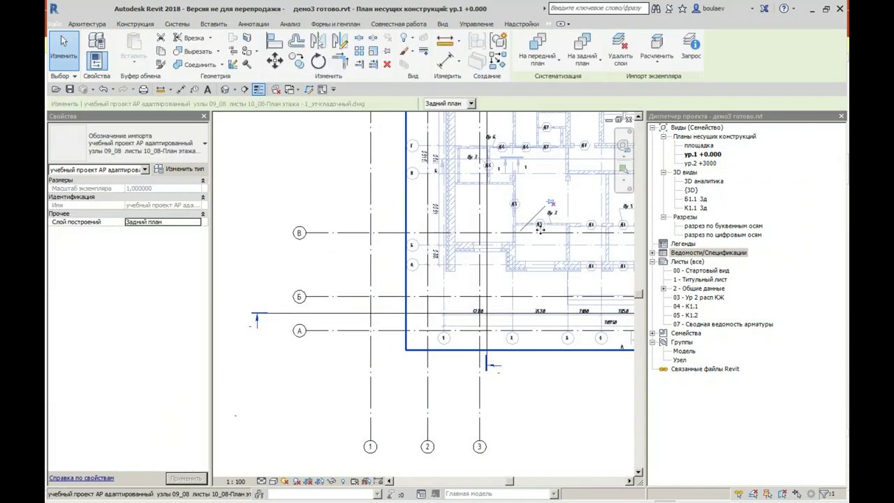
pyautogui.click(274, 61)
pyautogui.scroll(2, 419, 272)
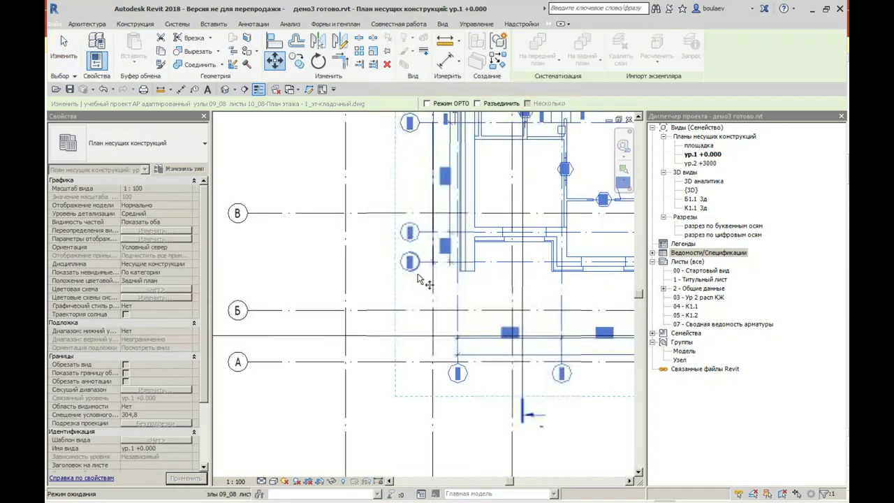
pyautogui.scroll(2, 458, 265)
pyautogui.click(460, 251)
pyautogui.scroll(-4, 460, 252)
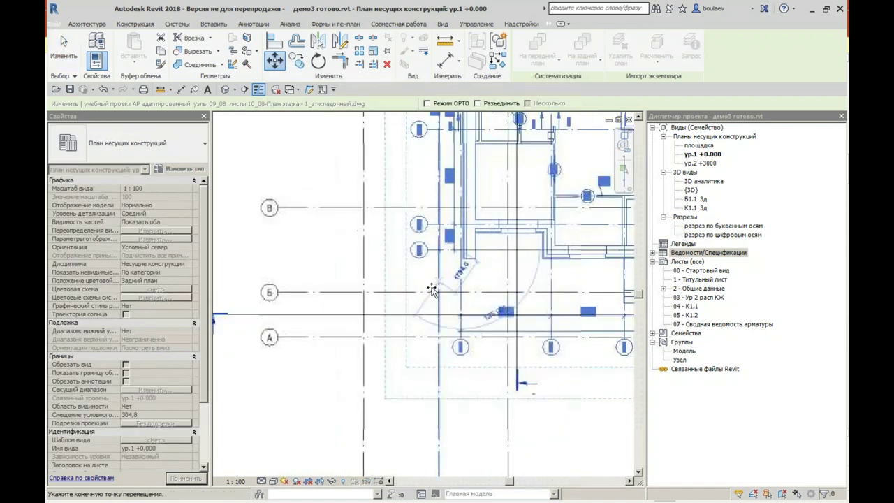
pyautogui.click(518, 382)
pyautogui.press('Escape')
pyautogui.scroll(-3, 423, 294)
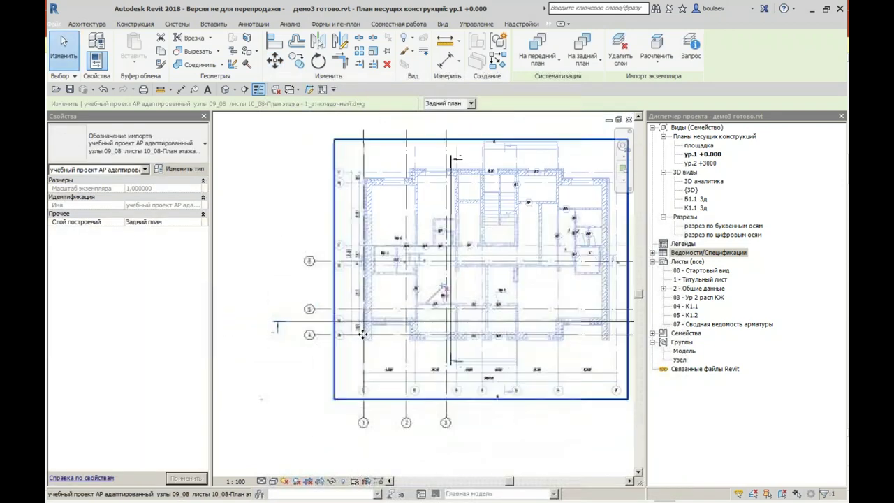
pyautogui.scroll(3, 316, 366)
pyautogui.moveTo(316, 408); pyautogui.dragTo(316, 366, button='middle')
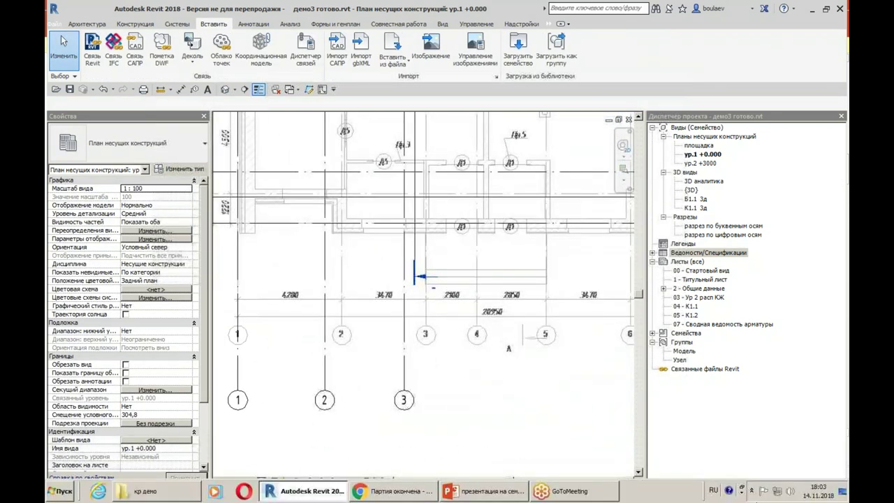
# Step: Align grids 2 and 3 with the DWG plan's axes using AL
pyautogui.press('a')
pyautogui.press('l')
pyautogui.click(342, 278)
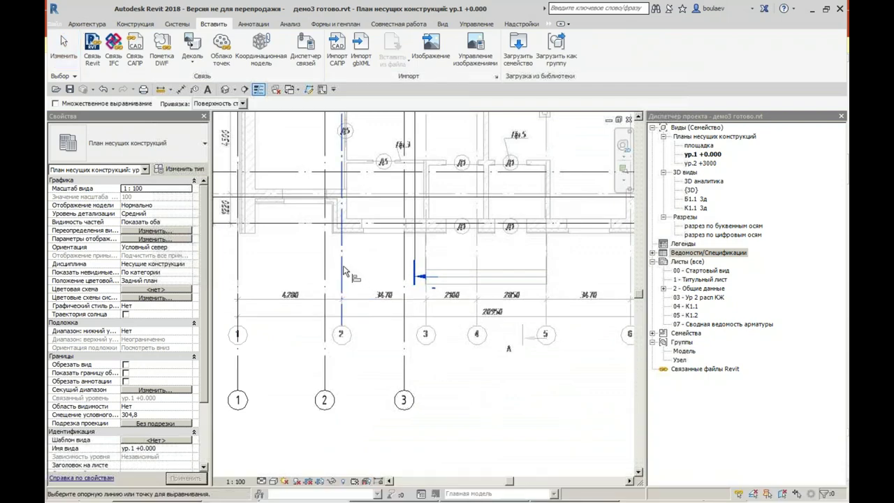
pyautogui.click(325, 257)
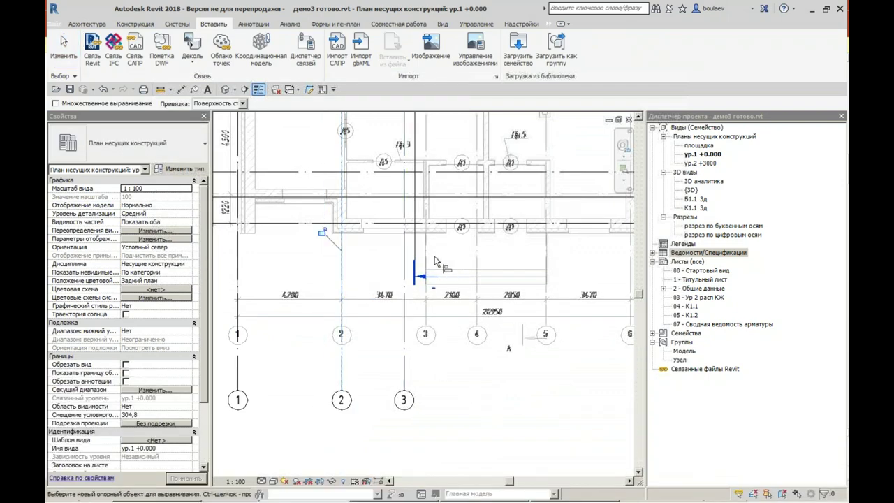
pyautogui.scroll(3, 429, 255)
pyautogui.click(424, 259)
pyautogui.click(386, 253)
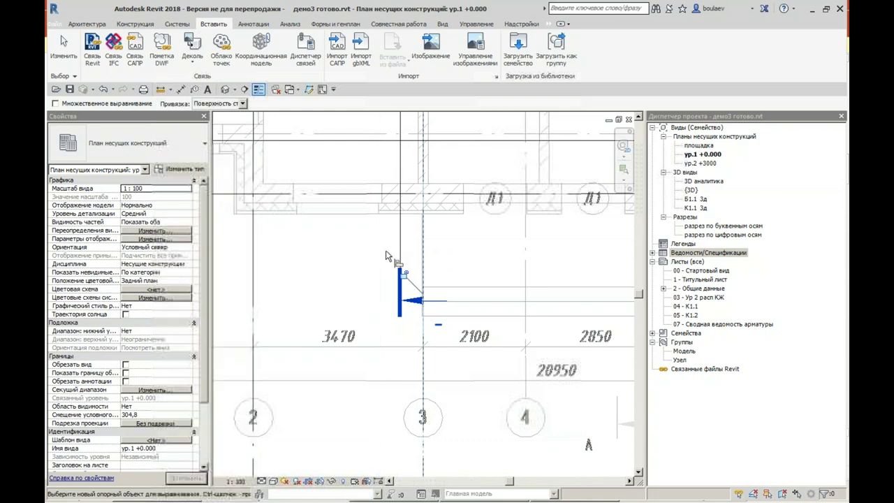
pyautogui.scroll(-3, 386, 250)
pyautogui.press('Escape')
pyautogui.press('Escape')
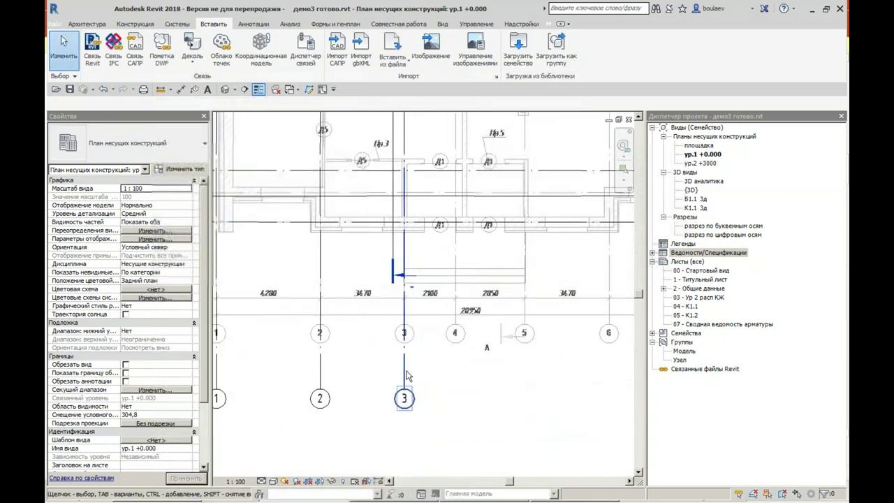
# Step: Copy grid 3 2100 to the right and rename the new grid to 4
pyautogui.click(405, 370)
pyautogui.click(297, 61)
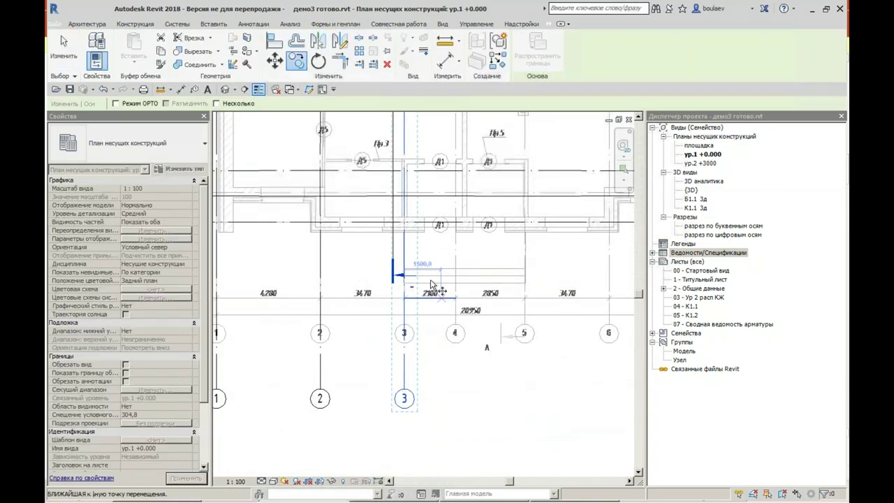
pyautogui.scroll(3, 425, 270)
pyautogui.click(386, 234)
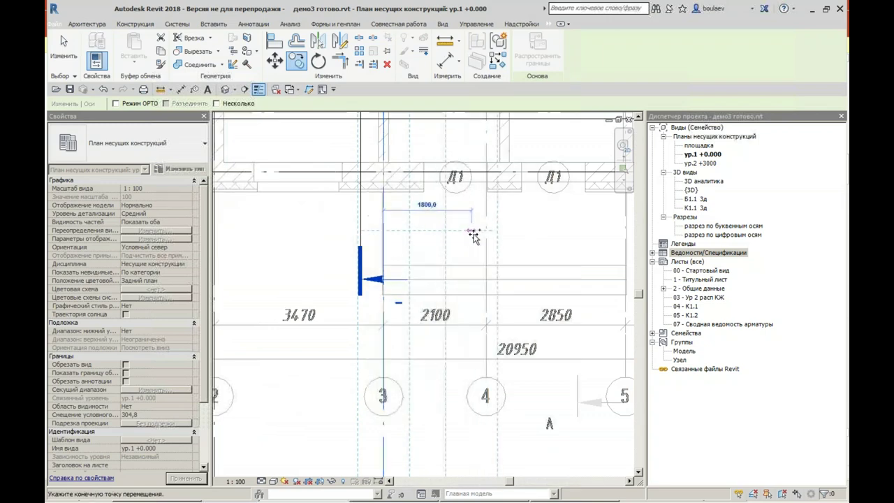
pyautogui.click(485, 234)
pyautogui.scroll(-3, 482, 233)
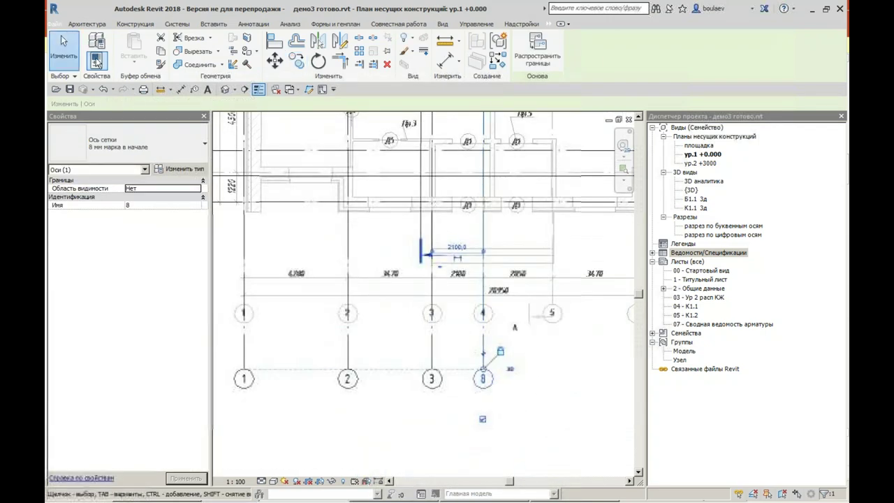
pyautogui.press('Escape')
pyautogui.scroll(3, 465, 335)
pyautogui.click(506, 417)
pyautogui.click(502, 421)
pyautogui.write('4')
pyautogui.press('Return')
pyautogui.scroll(-2, 586, 377)
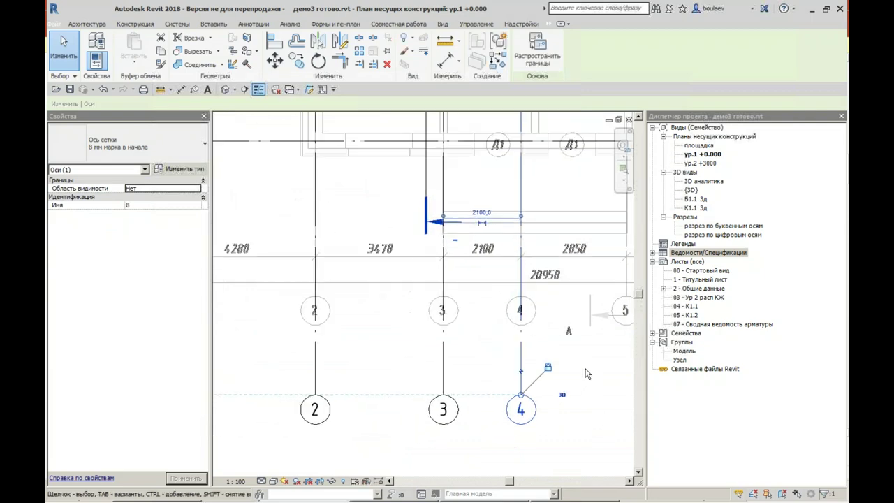
pyautogui.press('Escape')
# Step: Copy grid 4 2850 to the right to create grid 5
pyautogui.scroll(-2, 489, 370)
pyautogui.click(412, 368)
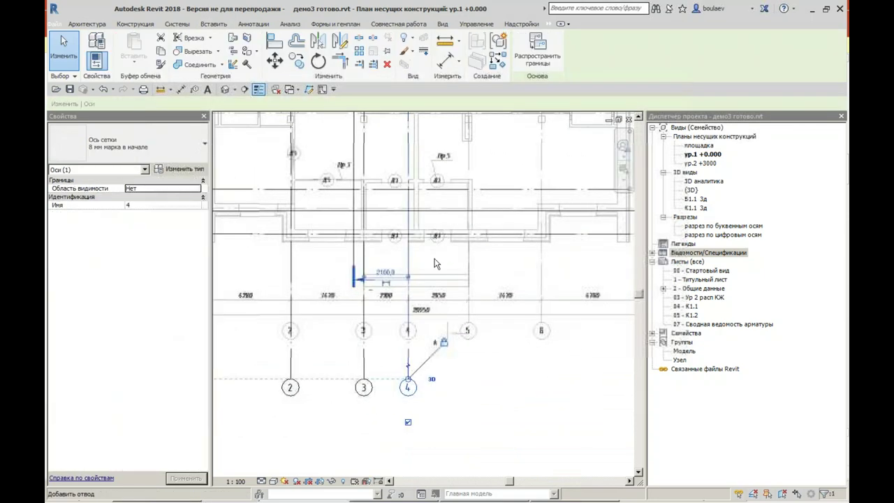
pyautogui.press('m')
pyautogui.press('v')
pyautogui.scroll(3, 442, 388)
pyautogui.click(386, 242)
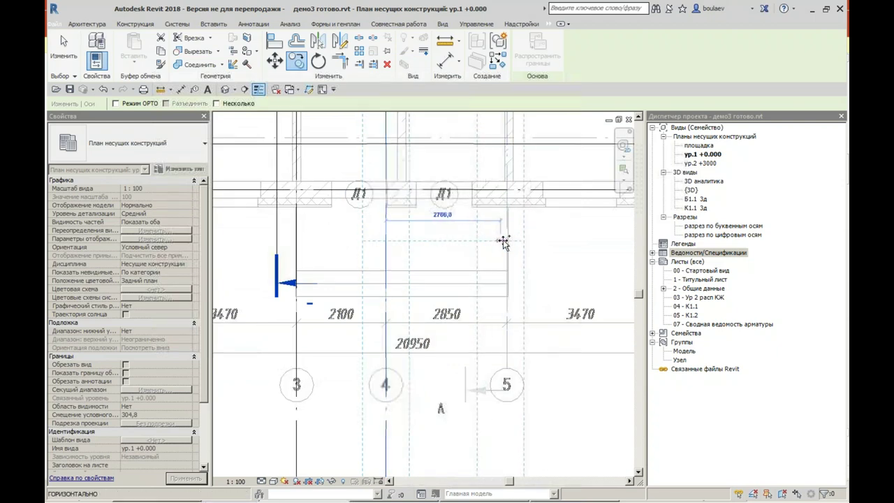
pyautogui.click(506, 278)
pyautogui.press('Escape')
pyautogui.click(507, 392)
pyautogui.scroll(-3, 507, 388)
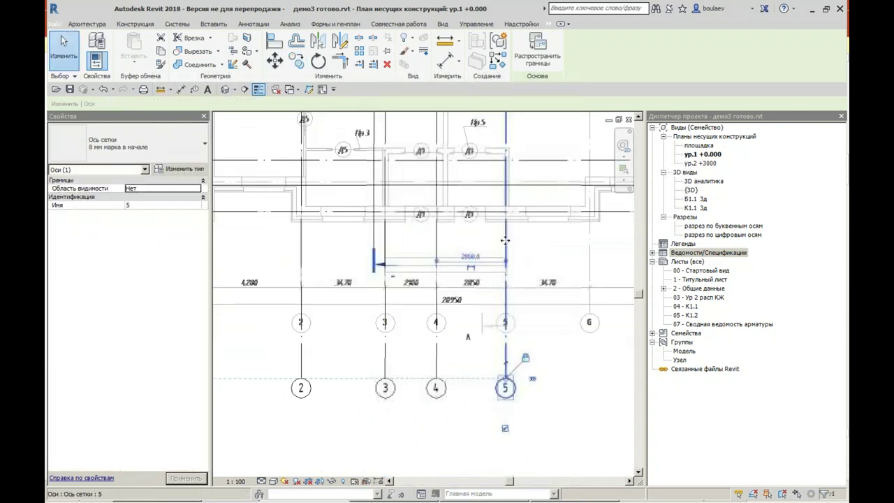
# Step: Start copying grid 5 with Constrain on, then cancel without placing it
pyautogui.click(299, 63)
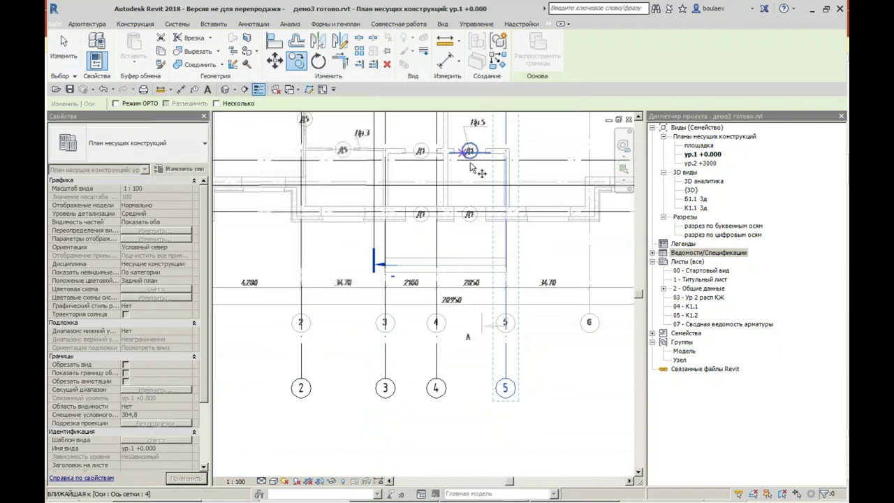
pyautogui.click(116, 103)
pyautogui.scroll(2, 482, 274)
pyautogui.scroll(2, 433, 266)
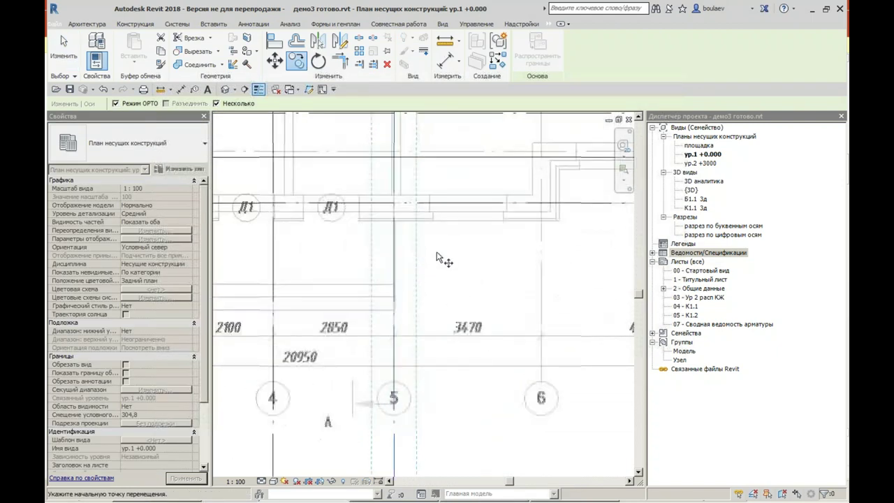
pyautogui.click(393, 253)
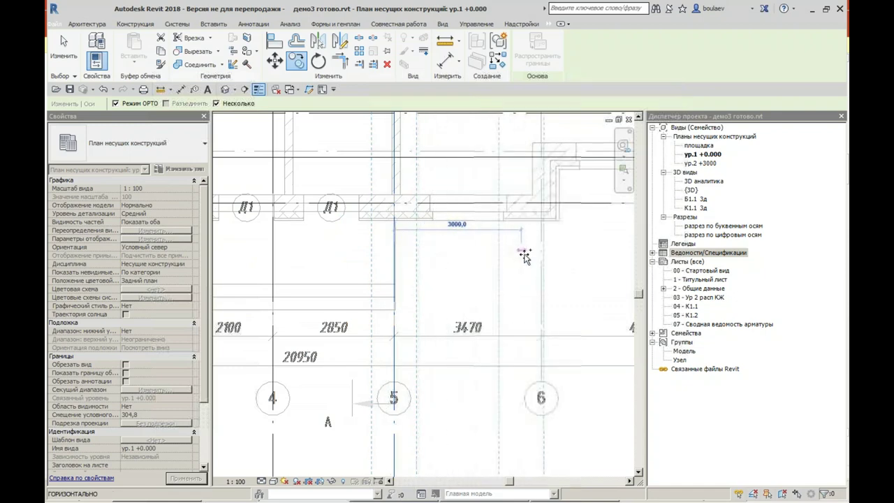
pyautogui.scroll(-2, 531, 255)
pyautogui.scroll(-2, 538, 253)
pyautogui.moveTo(539, 254); pyautogui.dragTo(475, 266, button='middle')
pyautogui.click(64, 49)
pyautogui.scroll(-3, 515, 366)
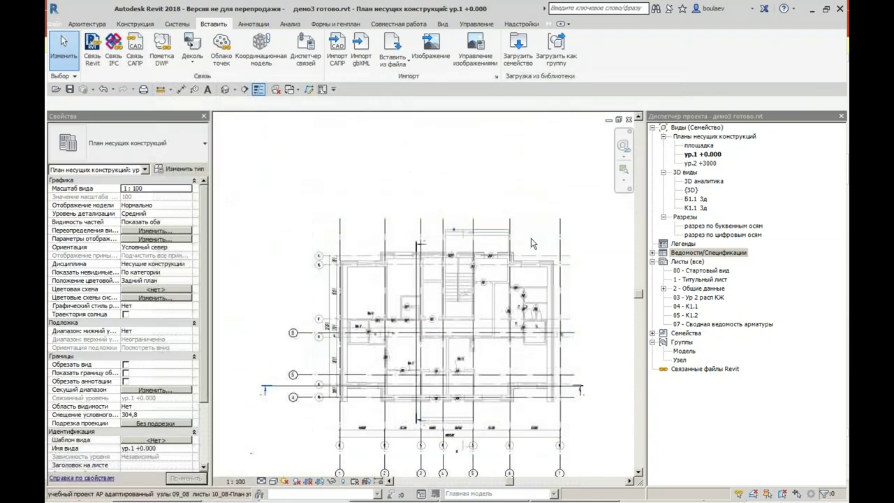
pyautogui.click(517, 350)
pyautogui.press('Escape')
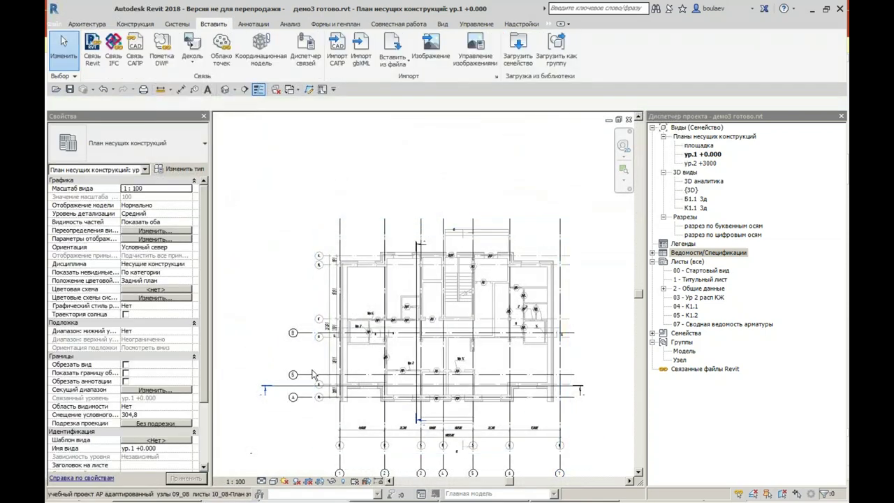
# Step: Align grid В onto the DWG plan's axis В
pyautogui.scroll(2, 314, 376)
pyautogui.scroll(2, 325, 314)
pyautogui.scroll(2, 336, 255)
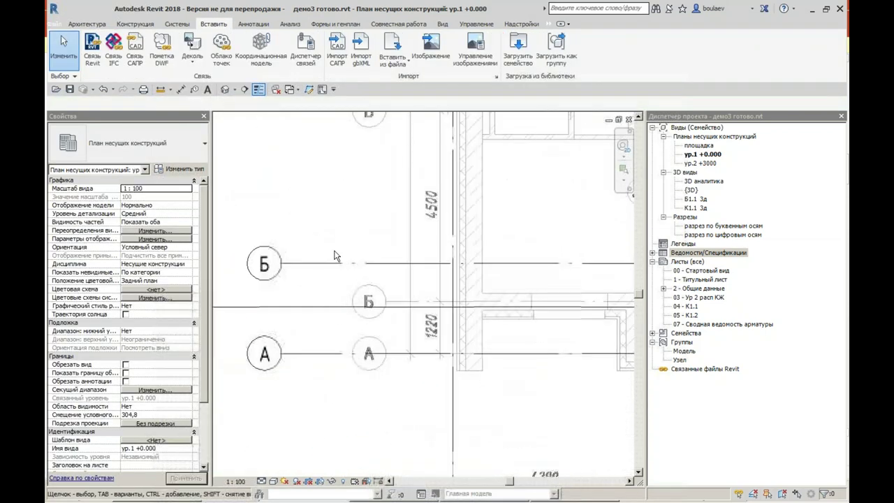
pyautogui.press('a')
pyautogui.press('l')
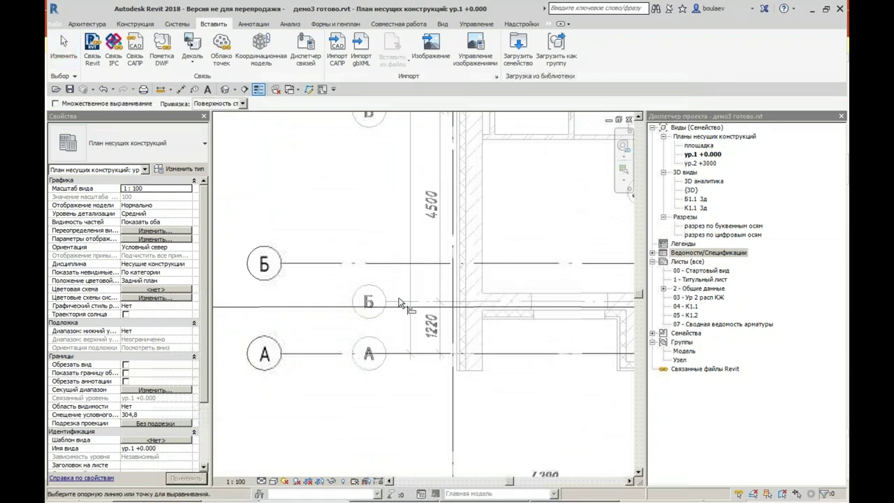
pyautogui.scroll(-3, 398, 269)
pyautogui.scroll(1, 402, 258)
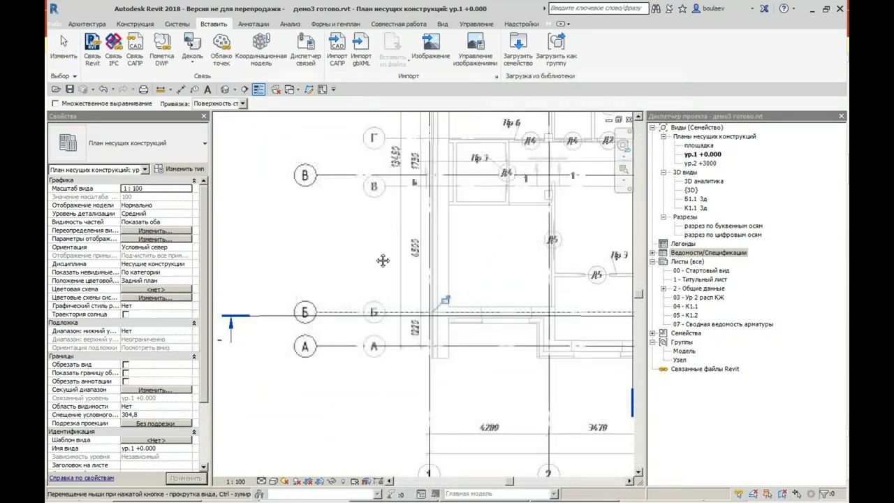
pyautogui.scroll(3, 397, 256)
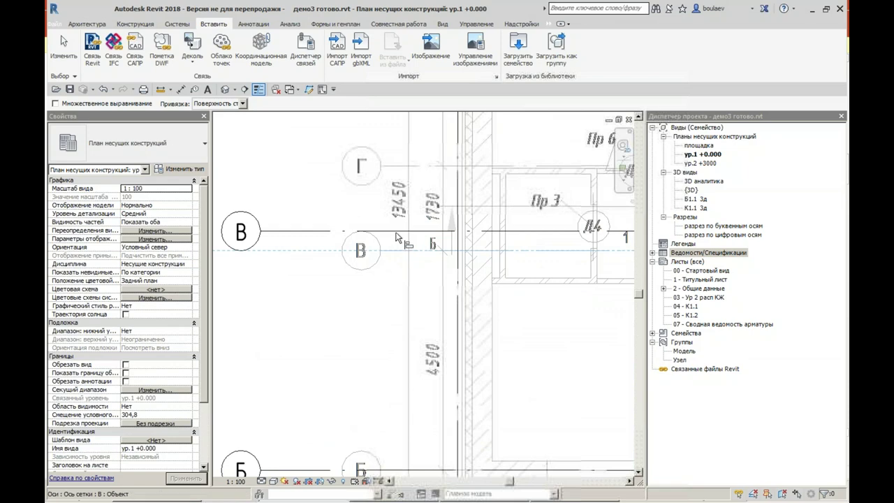
pyautogui.click(396, 231)
pyautogui.click(76, 58)
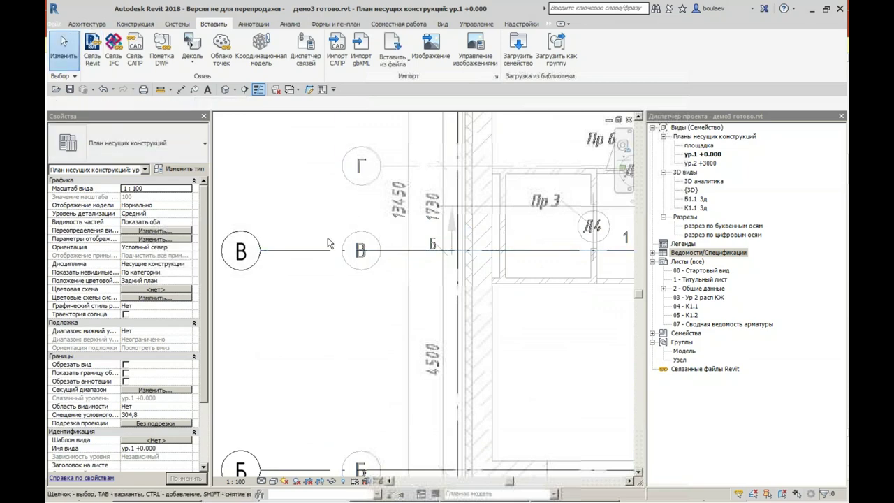
# Step: Copy grid В up onto the plan's axis and rename the new grid Г
pyautogui.click(318, 253)
pyautogui.scroll(-4, 337, 271)
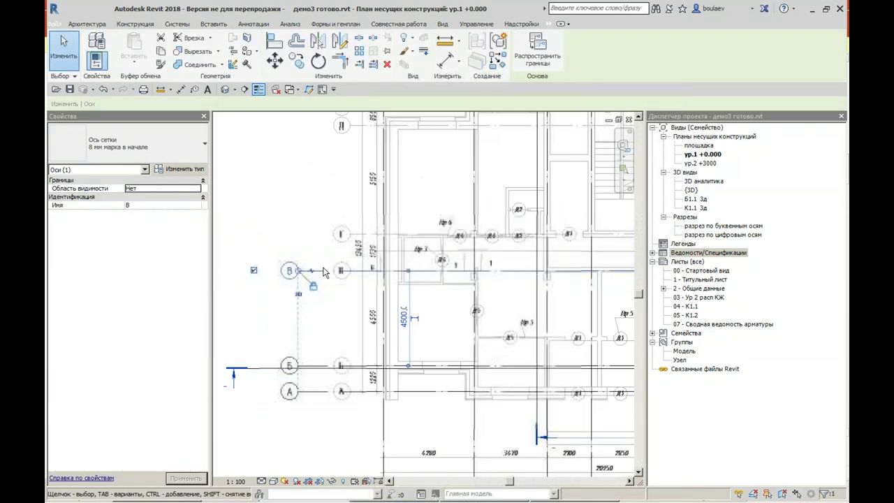
pyautogui.scroll(2, 391, 161)
pyautogui.click(299, 65)
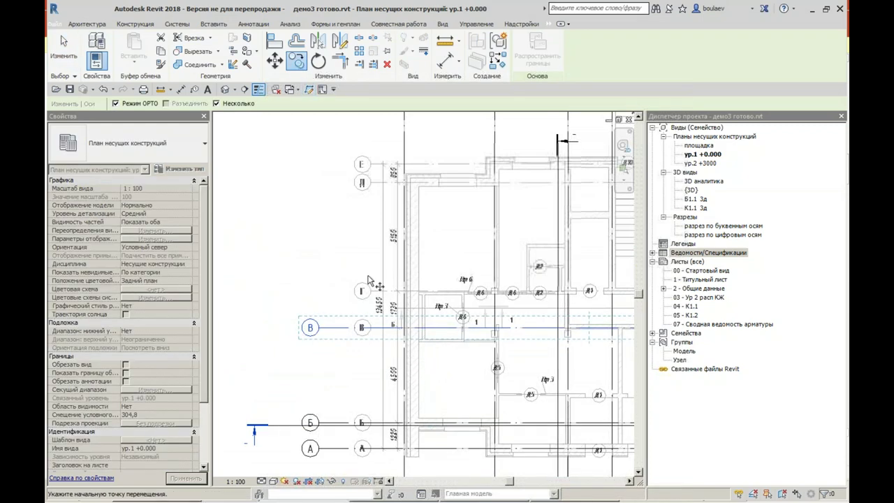
pyautogui.scroll(3, 367, 275)
pyautogui.click(383, 378)
pyautogui.click(384, 306)
pyautogui.press('Escape')
pyautogui.click(253, 308)
pyautogui.click(253, 308)
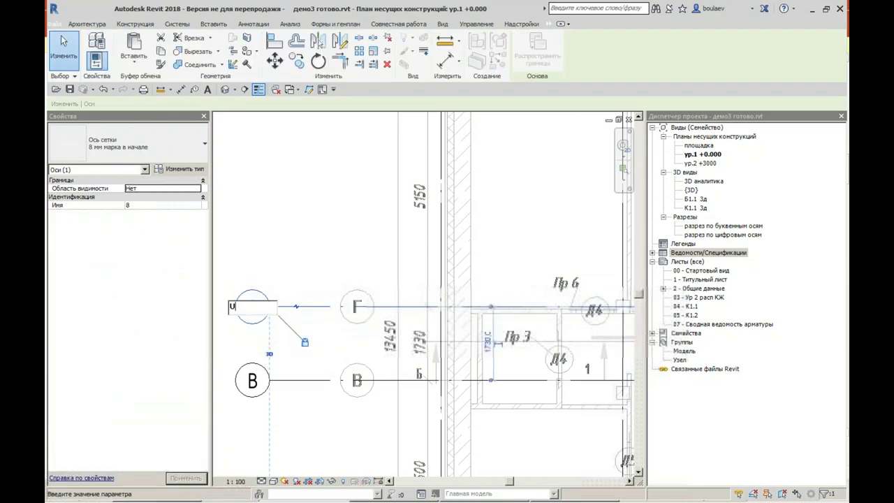
pyautogui.click(322, 227)
pyautogui.scroll(-3, 307, 213)
pyautogui.press('Escape')
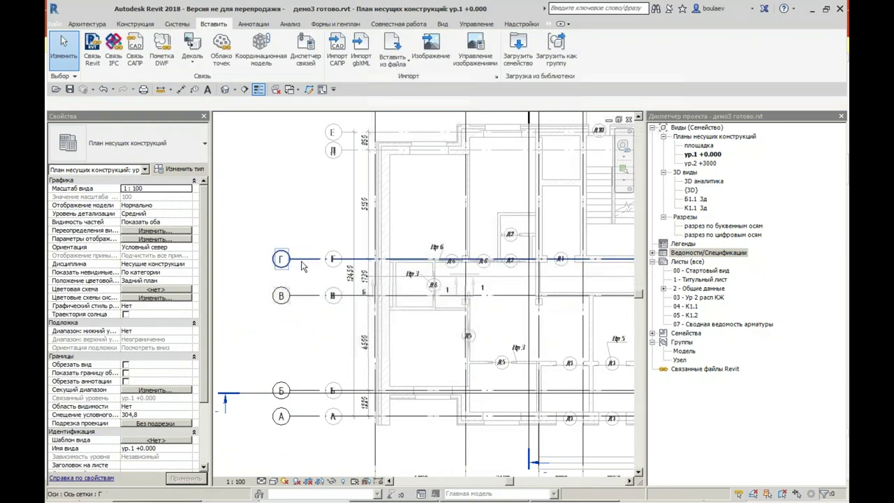
# Step: Copy grid Г upward to create grid Д on the DWG's matching axis
pyautogui.click(302, 263)
pyautogui.click(296, 67)
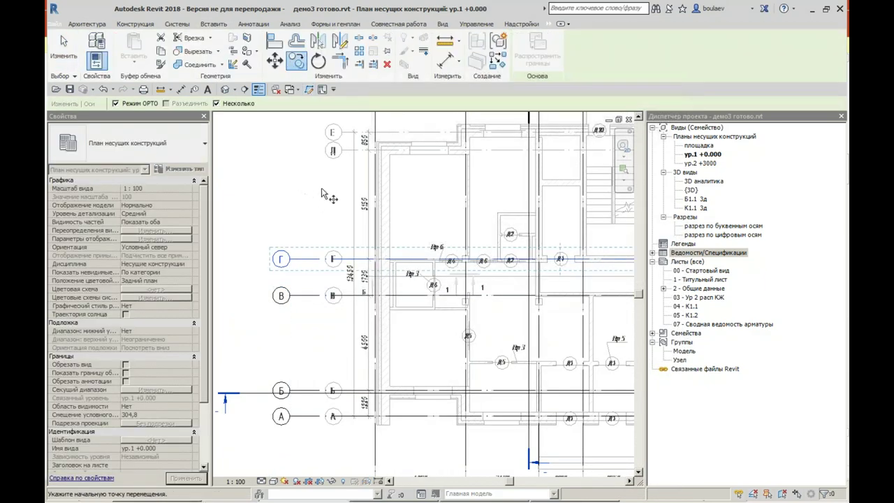
pyautogui.scroll(2, 323, 195)
pyautogui.click(355, 323)
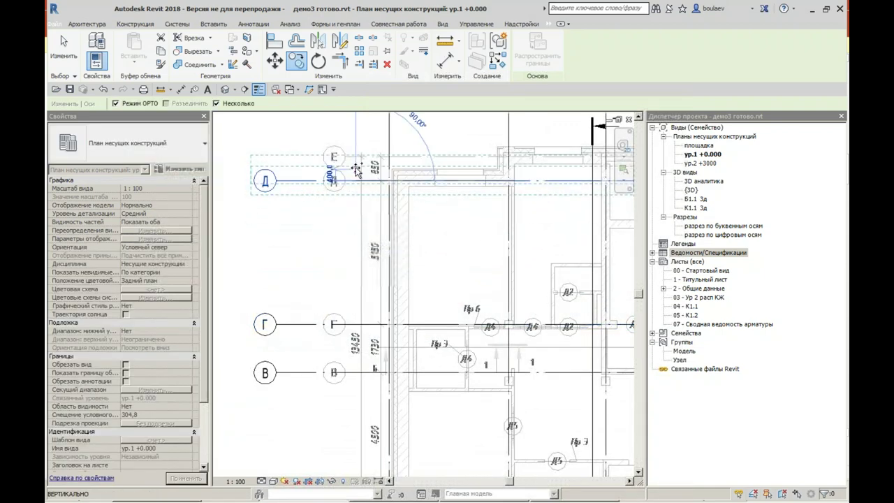
pyautogui.scroll(1, 357, 158)
pyautogui.scroll(3, 360, 168)
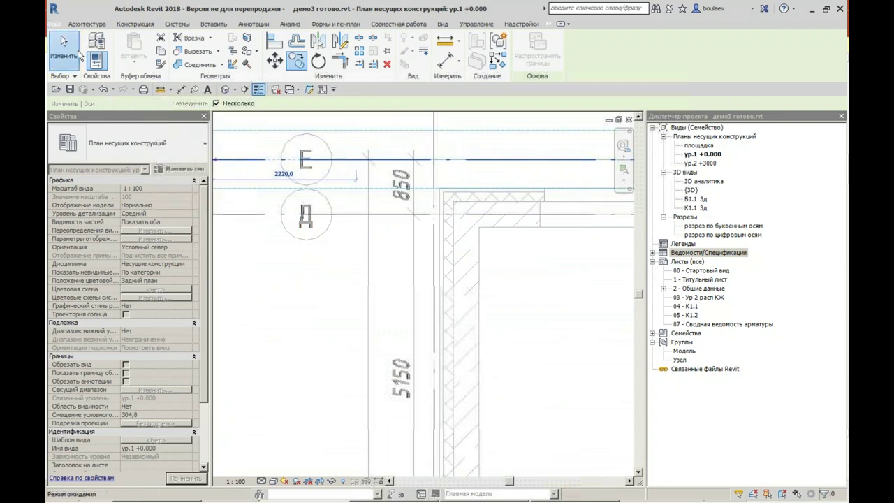
pyautogui.click(63, 50)
pyautogui.scroll(-2, 476, 180)
pyautogui.scroll(-2, 476, 180)
pyautogui.scroll(-2, 475, 180)
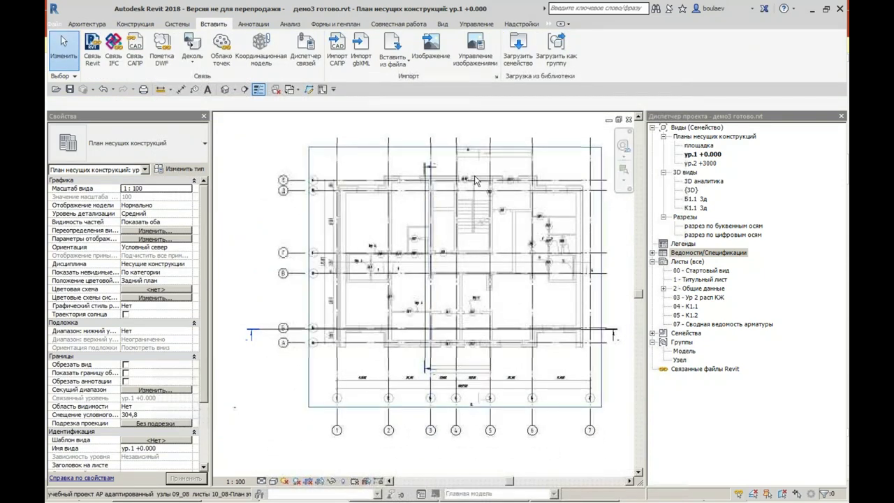
pyautogui.click(270, 329)
# Step: Go to the section view 'разрез по цифровым осям' from its section line
pyautogui.rightClick(270, 333)
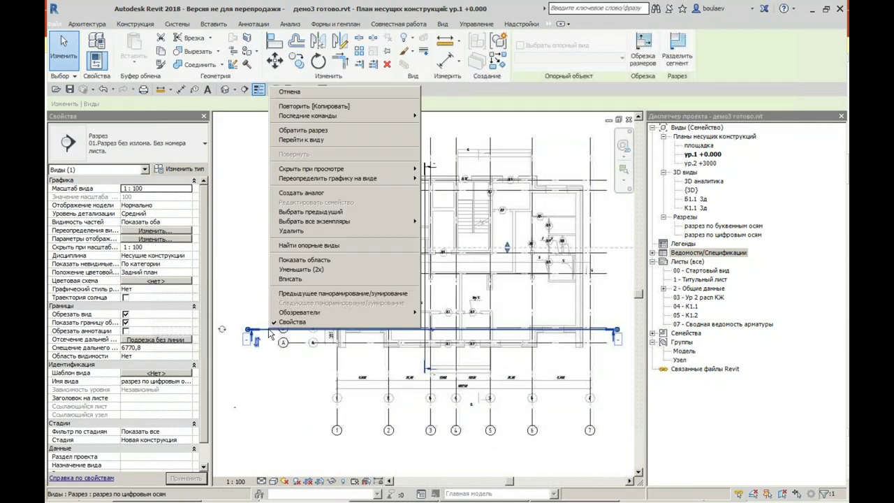
pyautogui.click(333, 139)
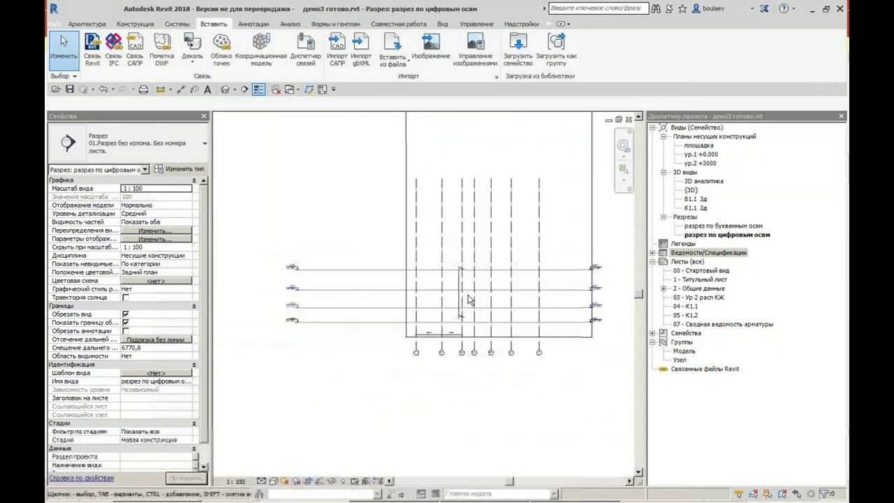
pyautogui.scroll(1, 493, 282)
pyautogui.scroll(1, 493, 282)
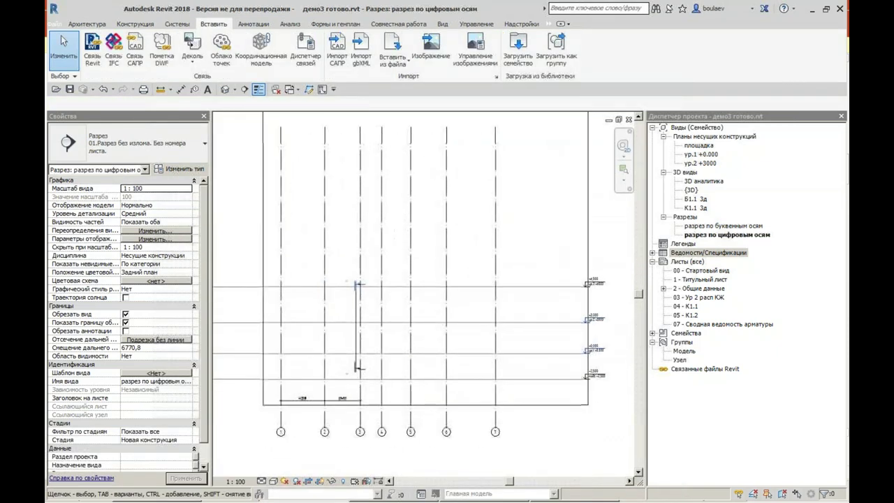
# Step: Import 'Разрез 3.dwg' into the current section view only
pyautogui.moveTo(554, 389)
pyautogui.mouseDown()
pyautogui.moveTo(542, 330)
pyautogui.moveTo(548, 398)
pyautogui.mouseUp()
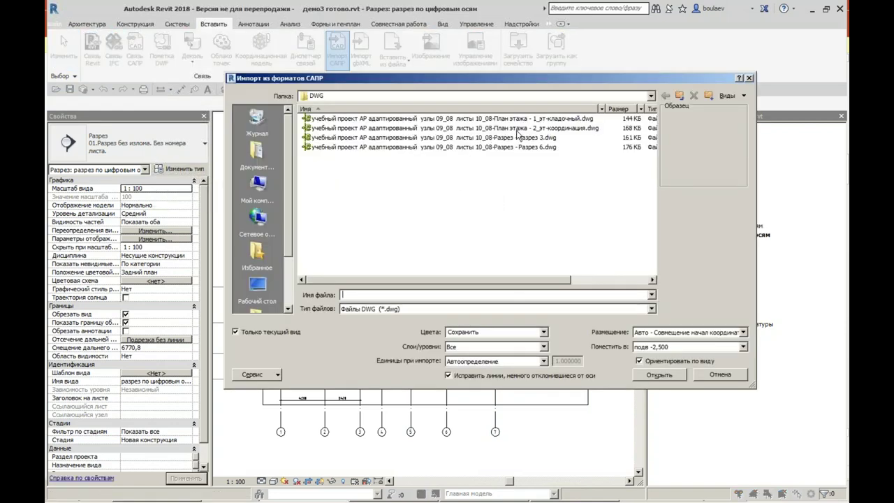
pyautogui.click(518, 139)
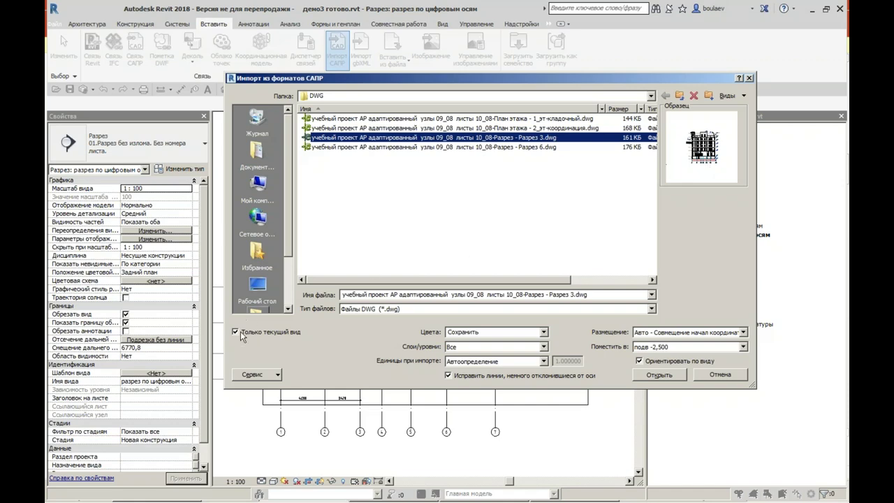
pyautogui.click(661, 376)
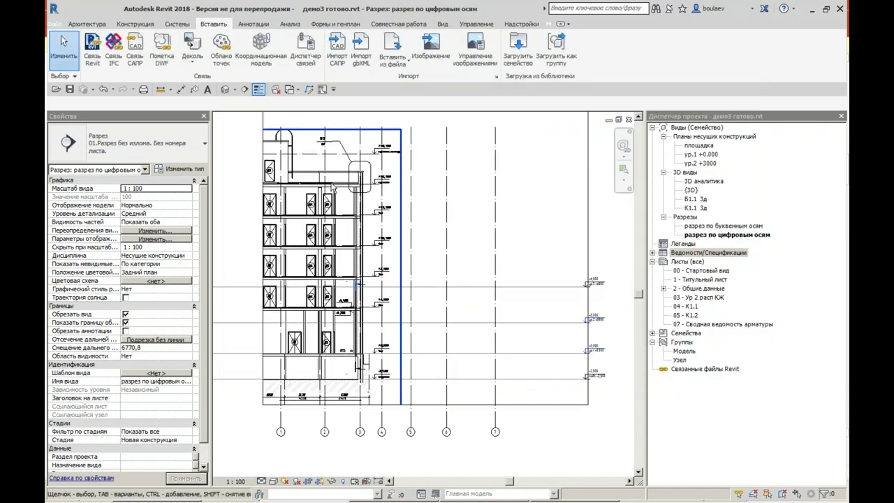
# Step: Override the imported section drawing's graphics in this view to Halftone
pyautogui.click(333, 187)
pyautogui.moveTo(350, 203); pyautogui.dragTo(440, 213, button='middle')
pyautogui.rightClick(440, 213)
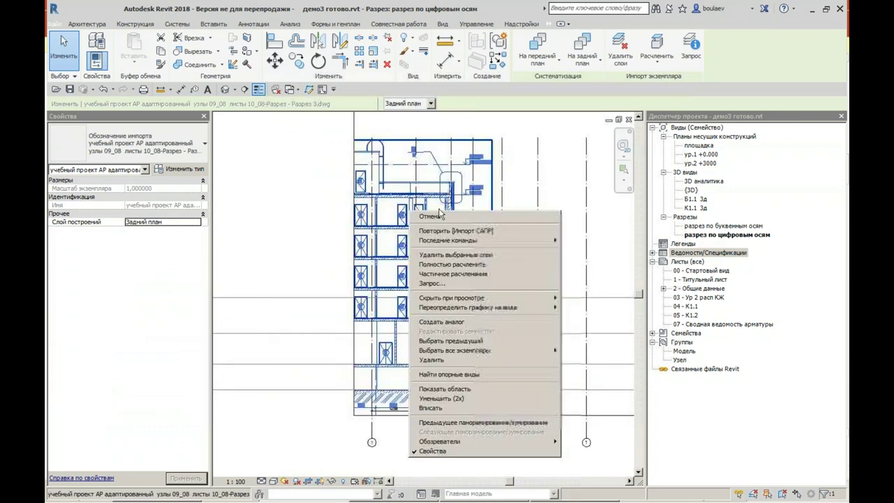
pyautogui.click(576, 307)
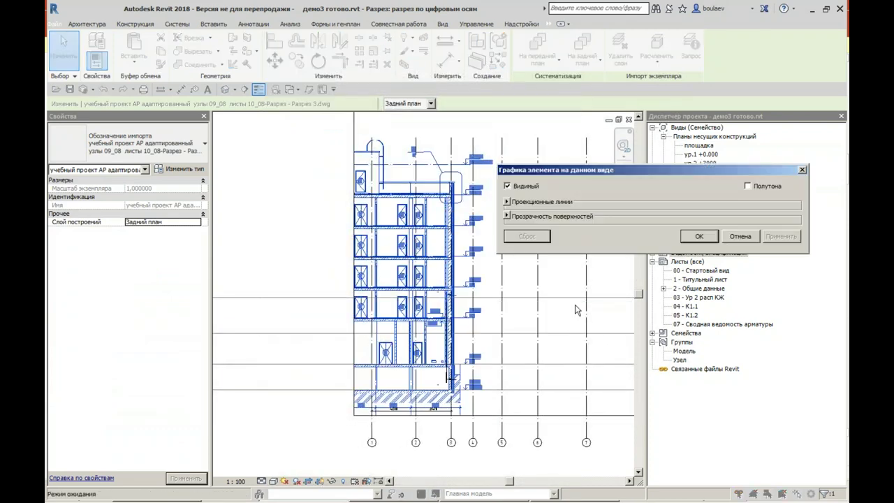
pyautogui.click(700, 236)
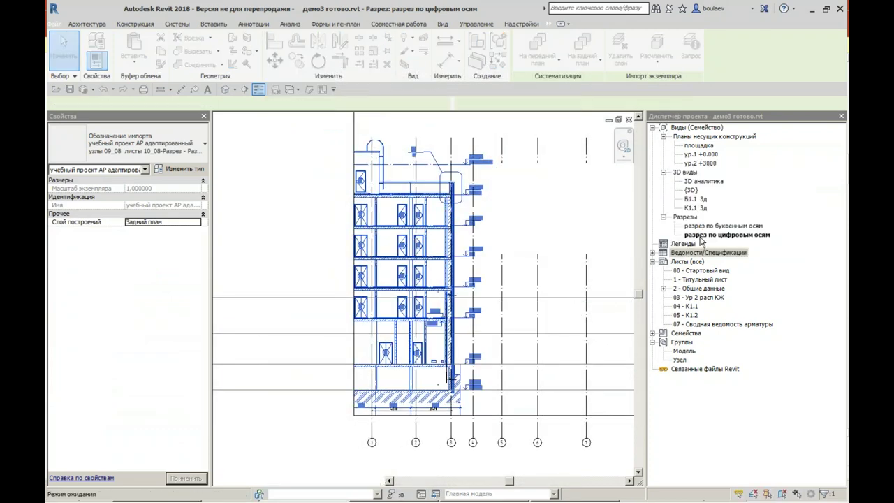
pyautogui.scroll(-3, 549, 227)
# Step: Widen the view's crop region so the whole imported drawing is visible
pyautogui.click(433, 150)
pyautogui.click(437, 151)
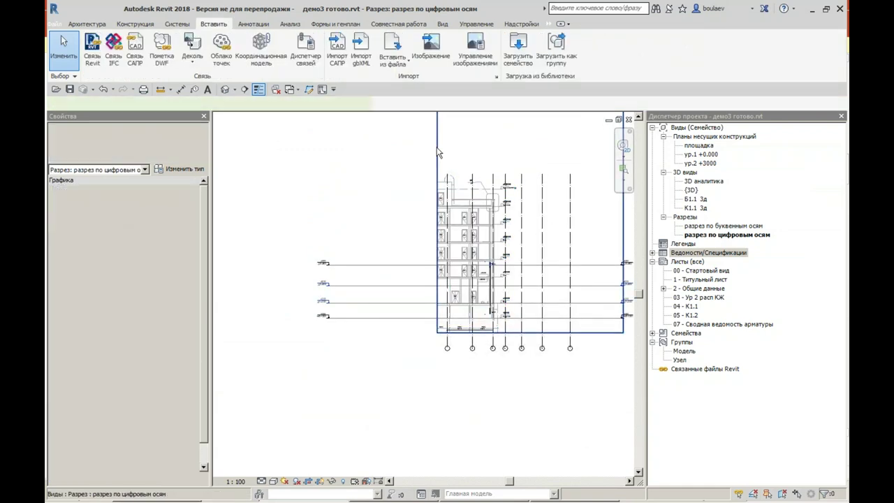
pyautogui.moveTo(439, 219); pyautogui.dragTo(339, 219)
pyautogui.click(505, 136)
# Step: Move the imported drawing up and to the right after dismissing the pinned-element warning
pyautogui.click(439, 186)
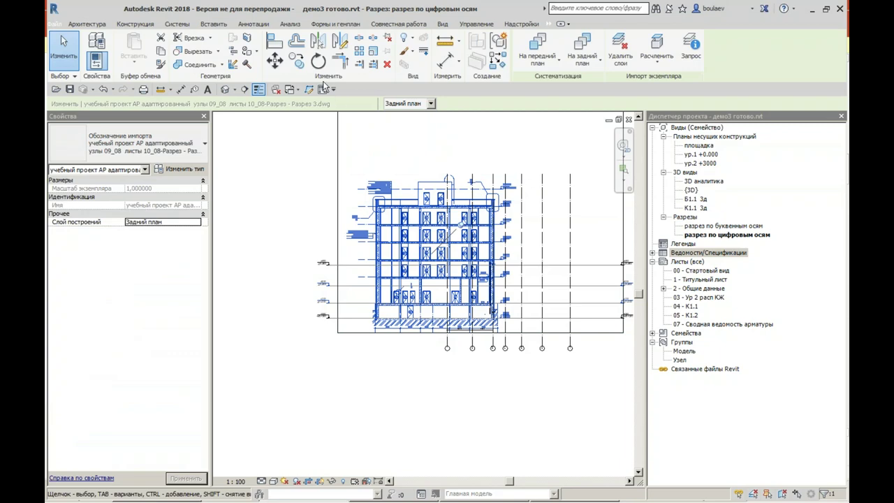
pyautogui.click(275, 62)
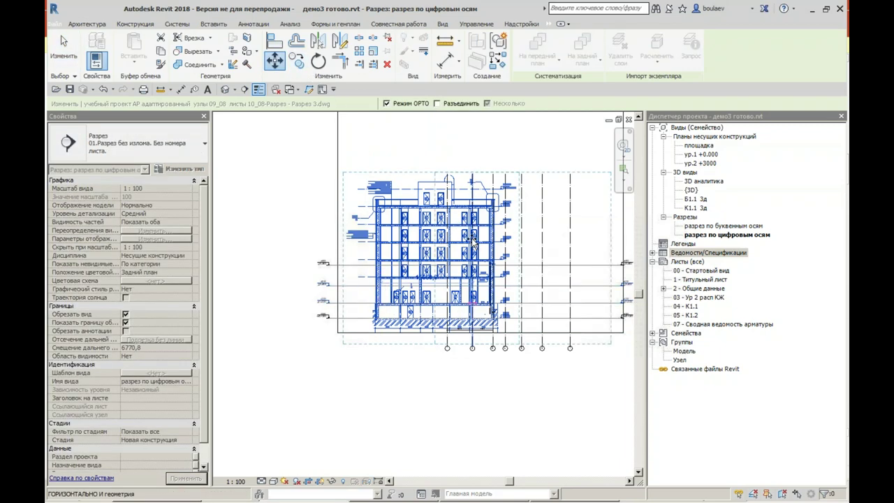
pyautogui.click(492, 307)
pyautogui.click(816, 488)
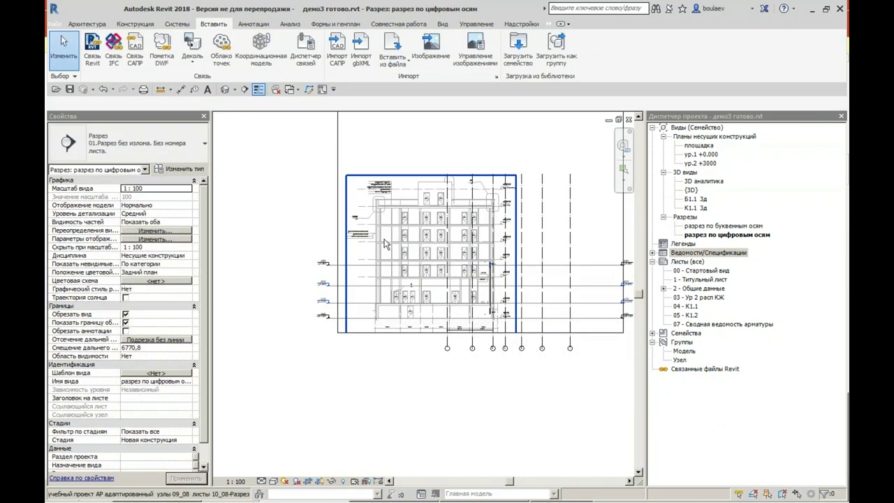
pyautogui.click(410, 189)
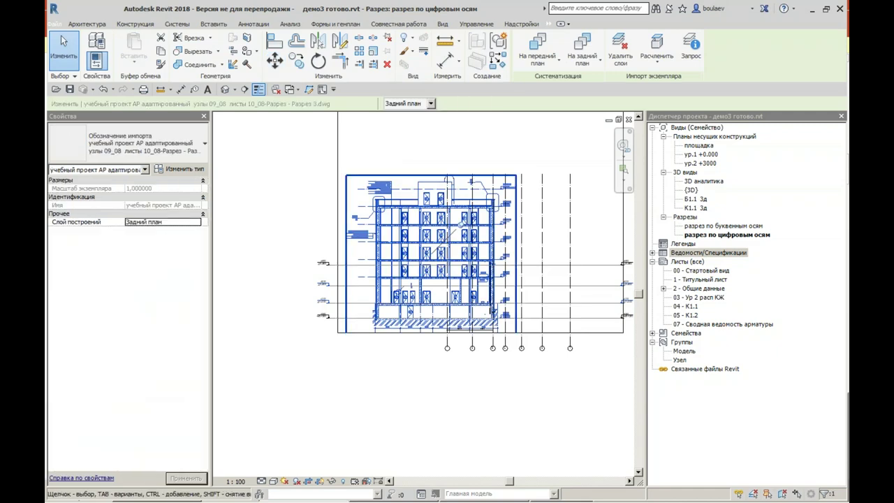
pyautogui.click(282, 67)
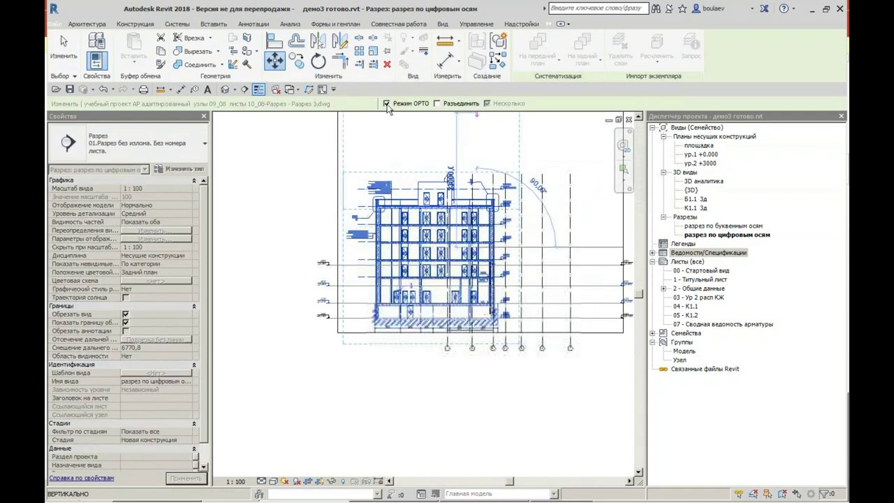
pyautogui.click(439, 213)
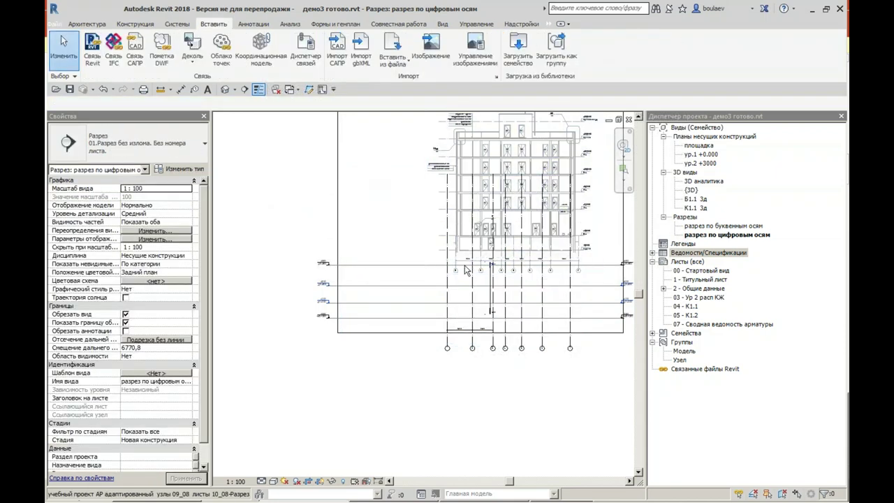
pyautogui.scroll(3, 469, 287)
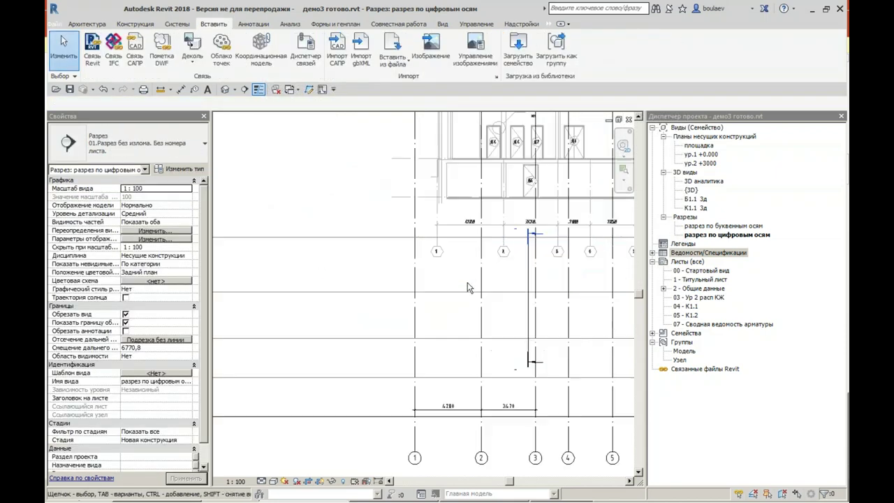
# Step: Move the drawing so its axes snap onto project grids 1–3
pyautogui.click(446, 210)
pyautogui.click(278, 63)
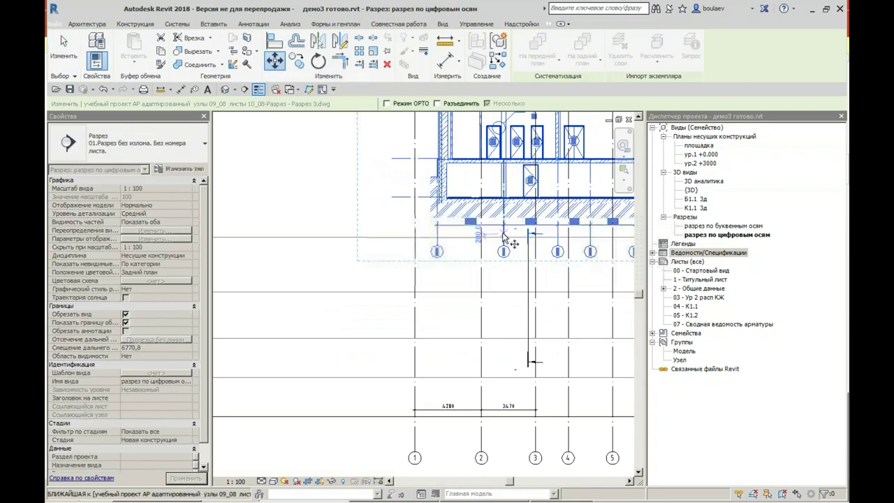
pyautogui.moveTo(509, 243); pyautogui.dragTo(334, 359, button='middle')
pyautogui.scroll(2, 379, 240)
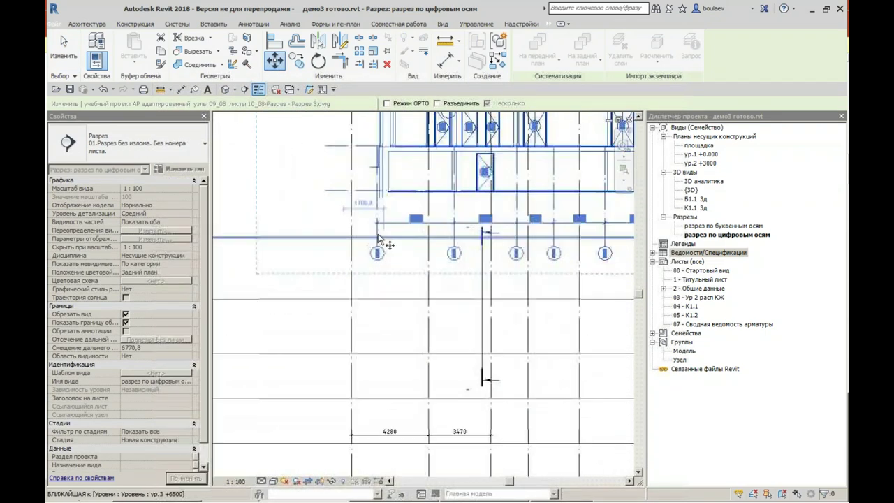
pyautogui.scroll(1, 389, 236)
pyautogui.click(378, 231)
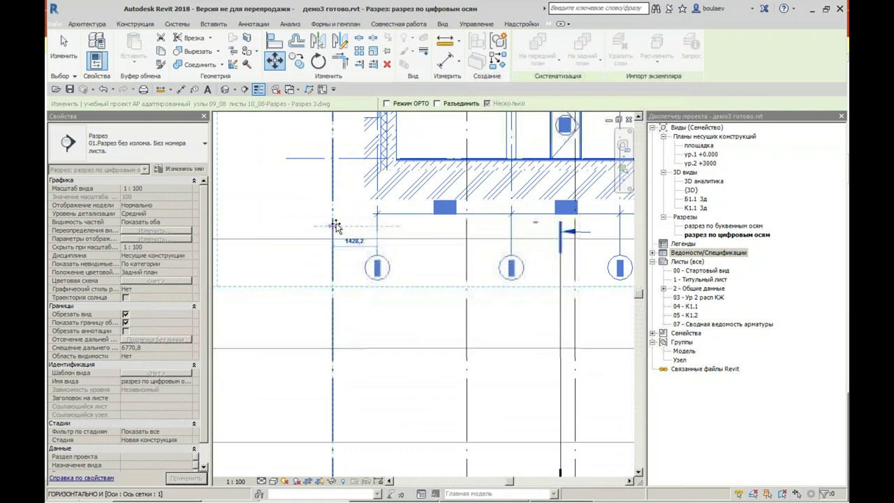
pyautogui.click(333, 225)
pyautogui.click(277, 204)
pyautogui.scroll(-2, 275, 204)
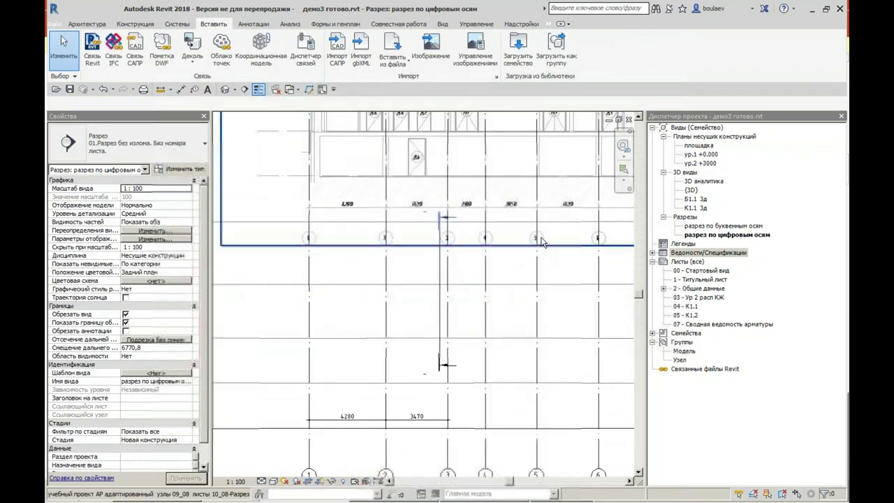
pyautogui.scroll(-2, 349, 236)
# Step: Move the drawing vertically so its floor line sits on a project level line
pyautogui.scroll(3, 553, 294)
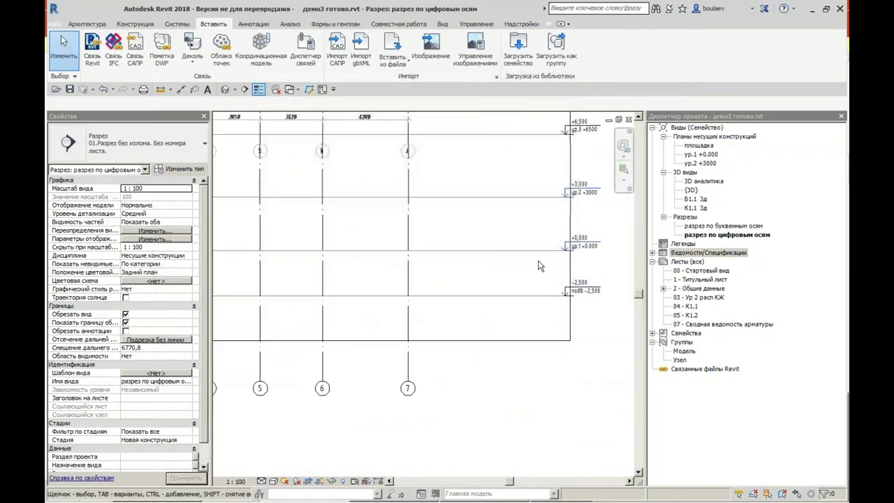
pyautogui.scroll(-2, 537, 257)
pyautogui.scroll(-2, 537, 258)
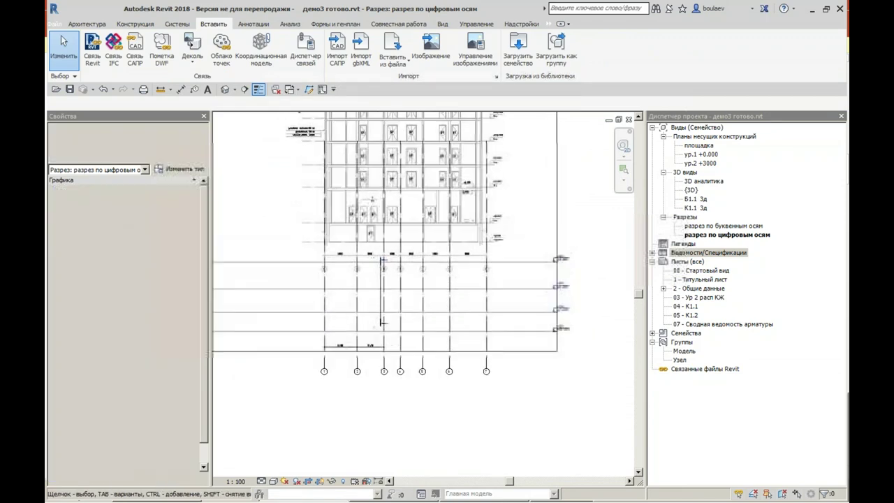
pyautogui.click(314, 188)
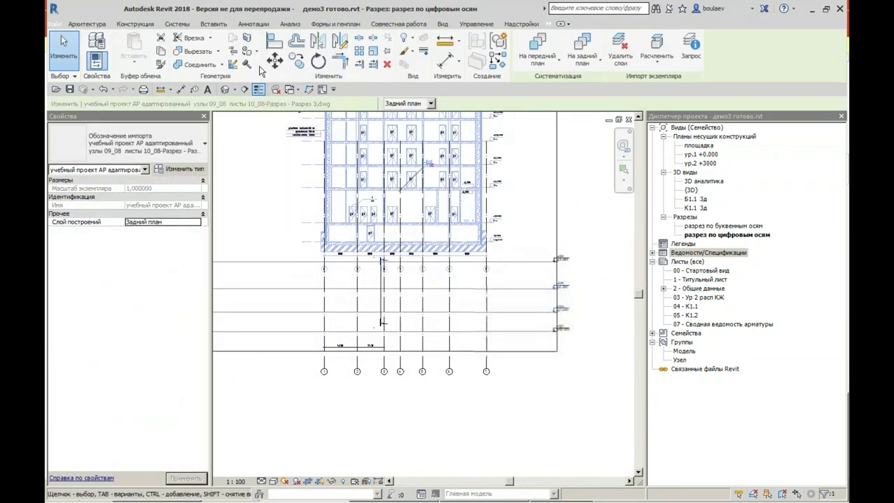
pyautogui.click(275, 62)
pyautogui.scroll(3, 475, 140)
pyautogui.scroll(2, 475, 136)
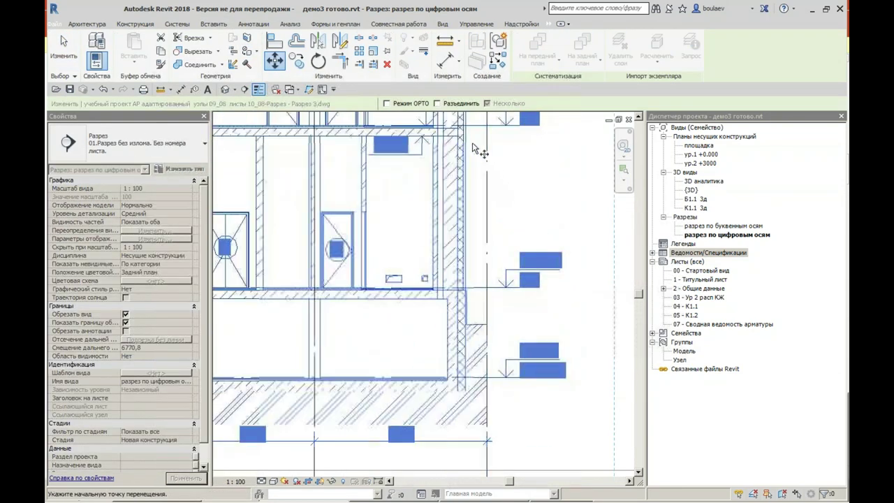
pyautogui.click(482, 288)
pyautogui.scroll(-3, 503, 321)
pyautogui.scroll(2, 461, 315)
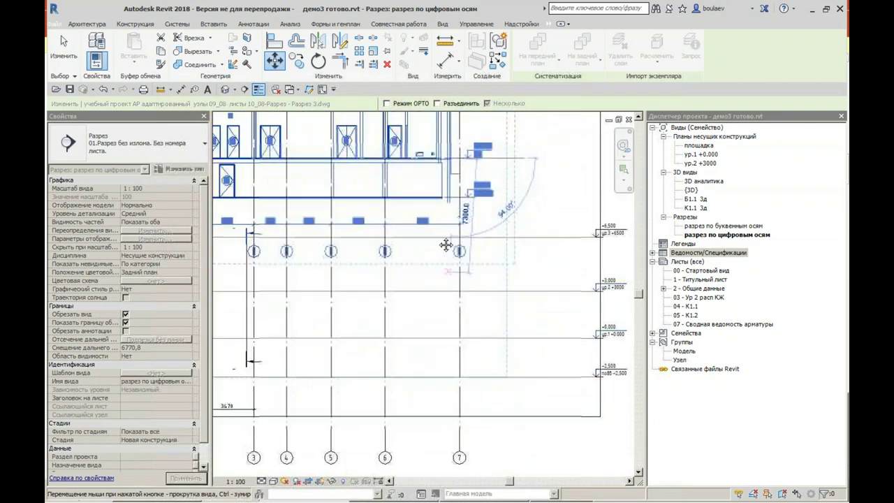
pyautogui.scroll(1, 445, 234)
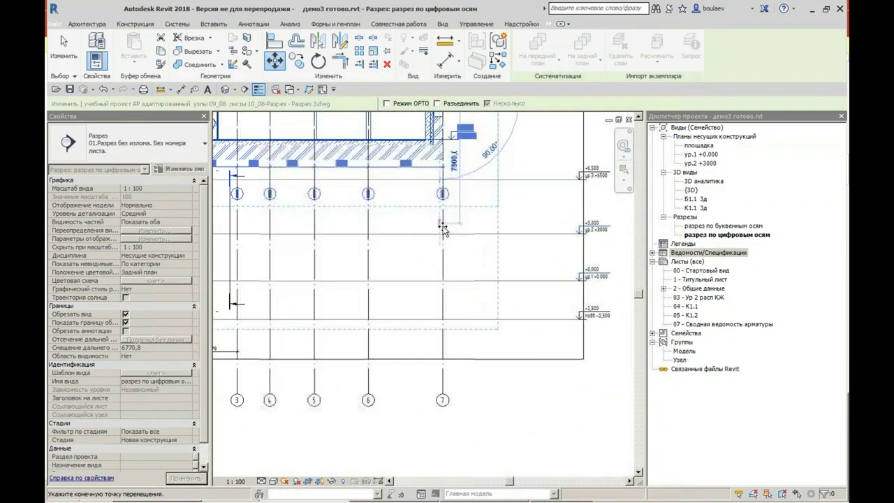
pyautogui.scroll(1, 442, 280)
pyautogui.scroll(2, 443, 283)
pyautogui.click(441, 282)
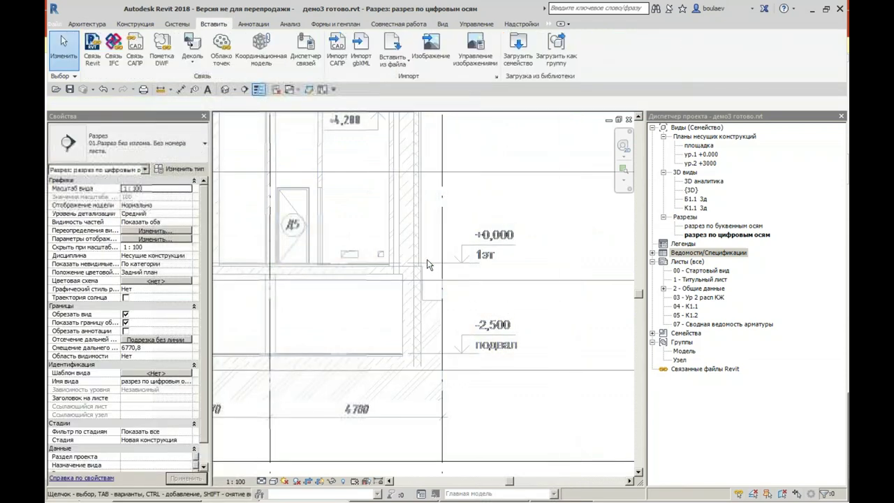
# Step: With MV, align the drawing's ground-floor line with level ур.1
pyautogui.click(428, 265)
pyautogui.press('m')
pyautogui.press('v')
pyautogui.click(457, 278)
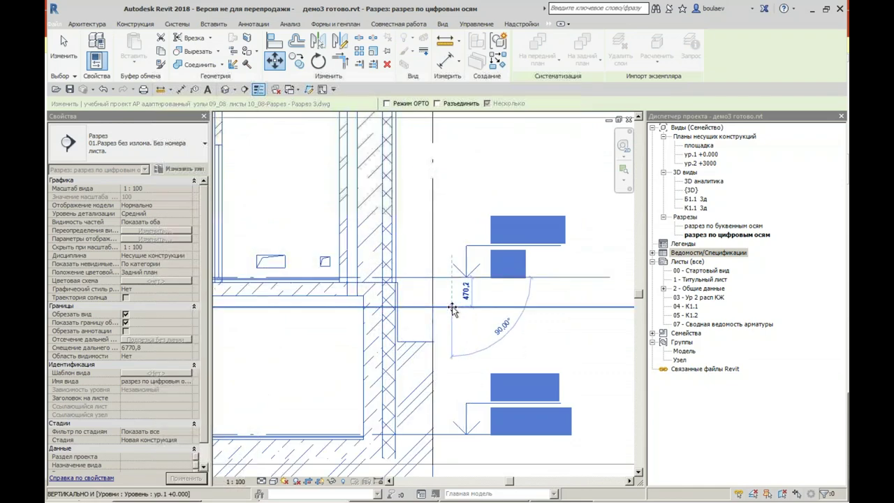
pyautogui.click(453, 309)
pyautogui.press('Escape')
pyautogui.scroll(-3, 522, 194)
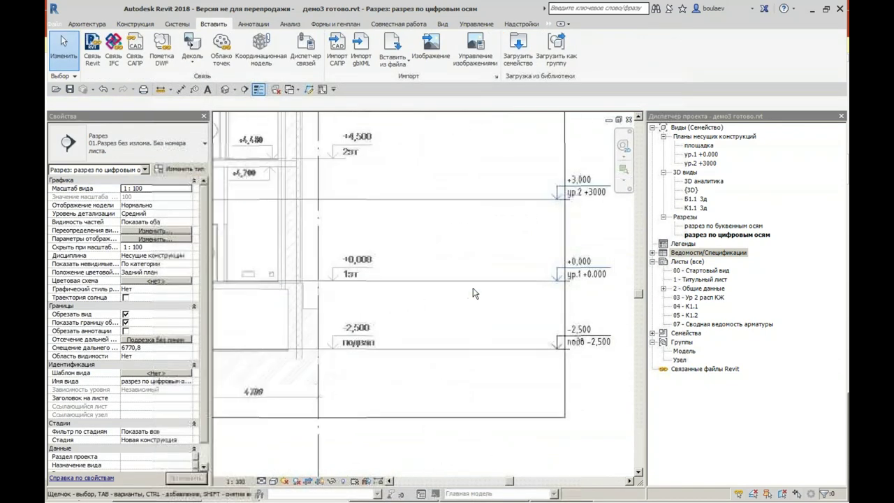
pyautogui.scroll(-3, 473, 293)
pyautogui.moveTo(468, 267)
pyautogui.mouseDown(button='middle')
pyautogui.moveTo(486, 267)
pyautogui.moveTo(607, 372)
pyautogui.mouseUp(button='middle')
pyautogui.click(461, 209)
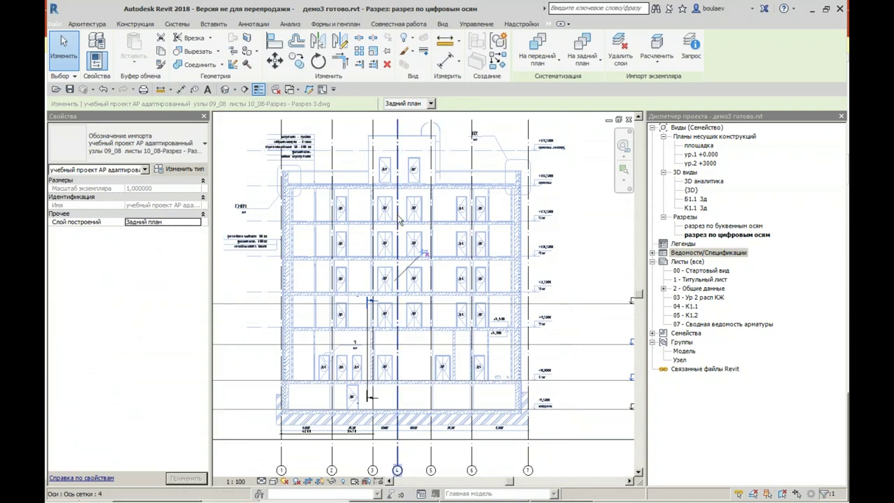
# Step: Query a door tag in 'Разрез 3' and hide the 'Марки дверей' layer in this view
pyautogui.scroll(3, 430, 224)
pyautogui.scroll(-4, 464, 256)
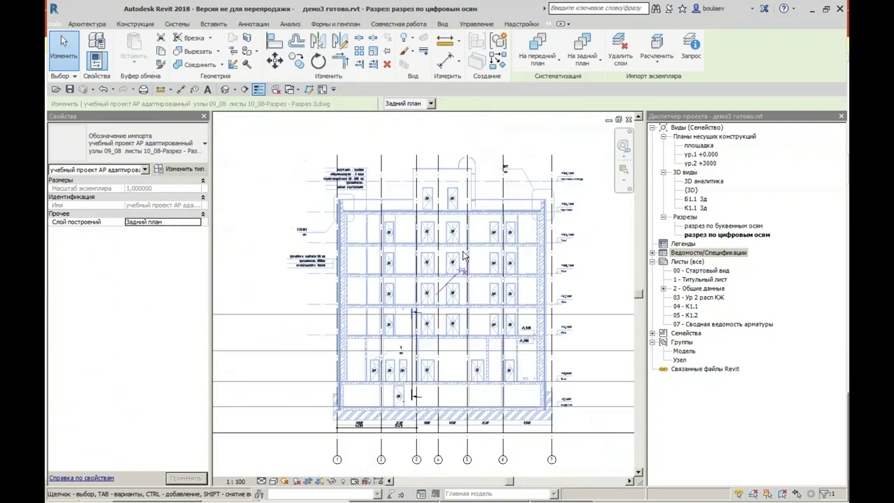
pyautogui.scroll(5, 449, 234)
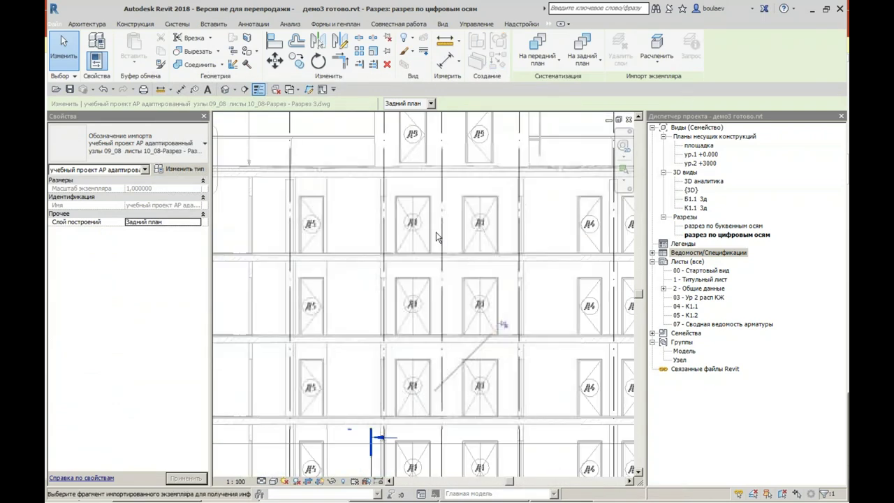
pyautogui.click(421, 230)
pyautogui.click(411, 288)
pyautogui.scroll(-4, 361, 239)
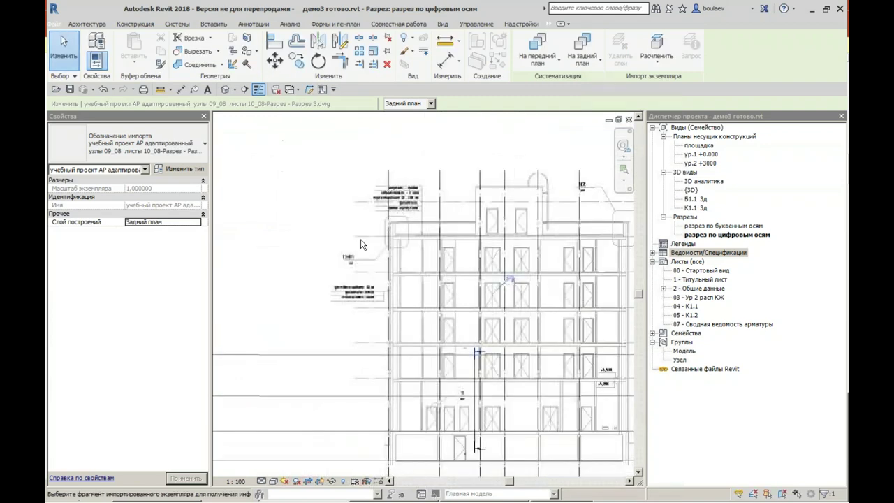
pyautogui.moveTo(540, 247); pyautogui.dragTo(409, 174, button='middle')
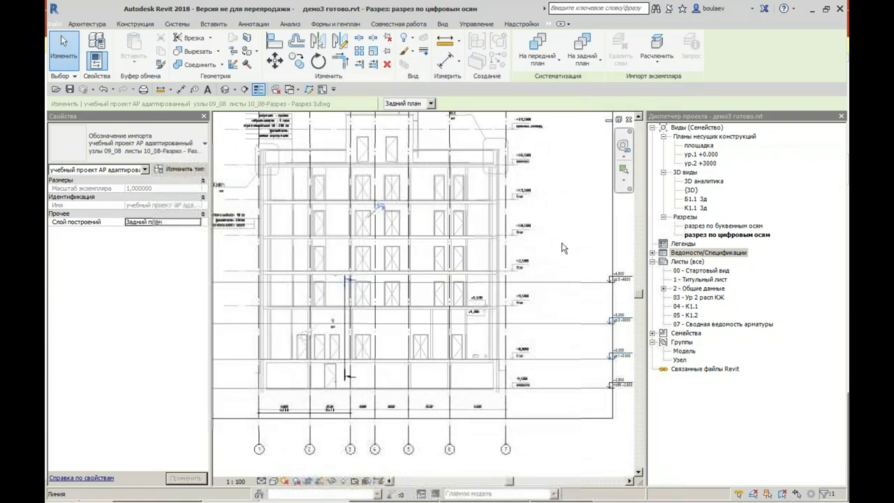
pyautogui.scroll(3, 519, 278)
pyautogui.moveTo(503, 268); pyautogui.dragTo(487, 257, button='middle')
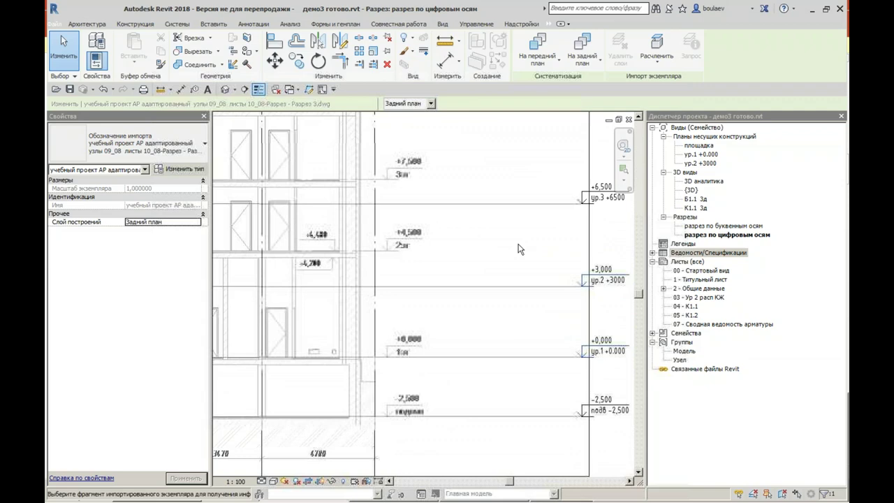
# Step: Align level ур.3 onto the drawing's +7,500 floor line using AL
pyautogui.press('a')
pyautogui.press('l')
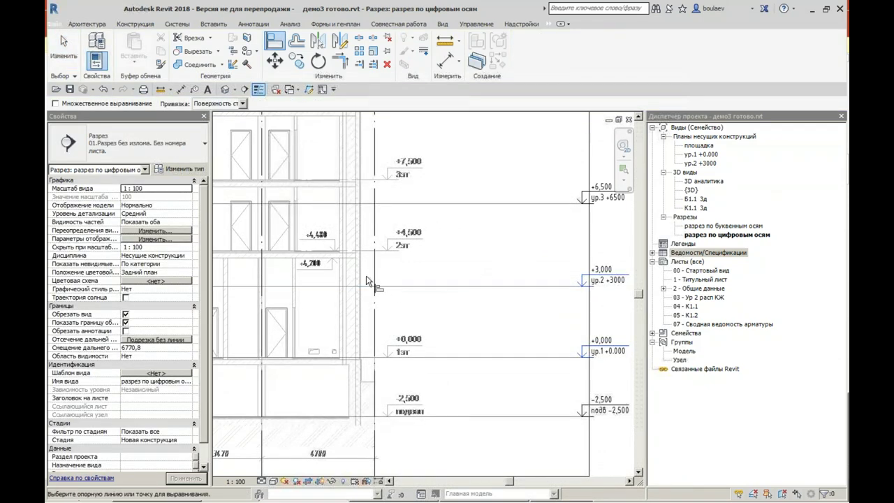
pyautogui.moveTo(488, 219); pyautogui.dragTo(481, 266, button='middle')
pyautogui.click(375, 226)
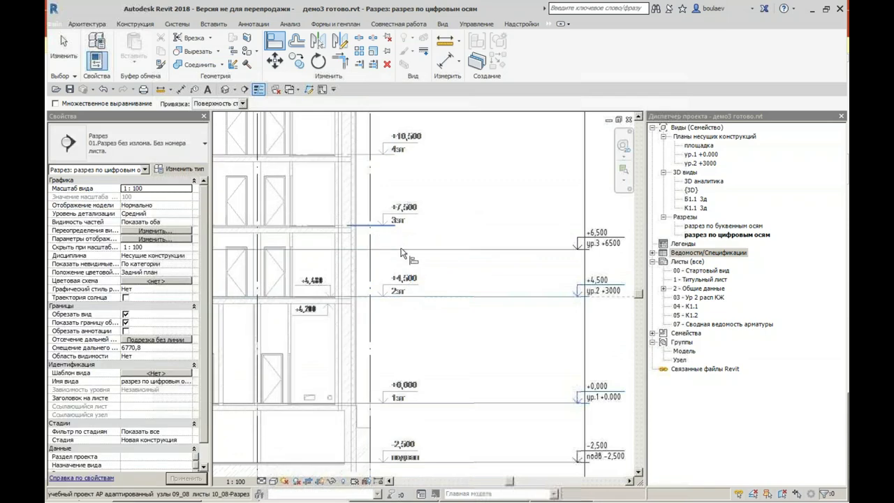
pyautogui.click(406, 249)
pyautogui.press('Escape')
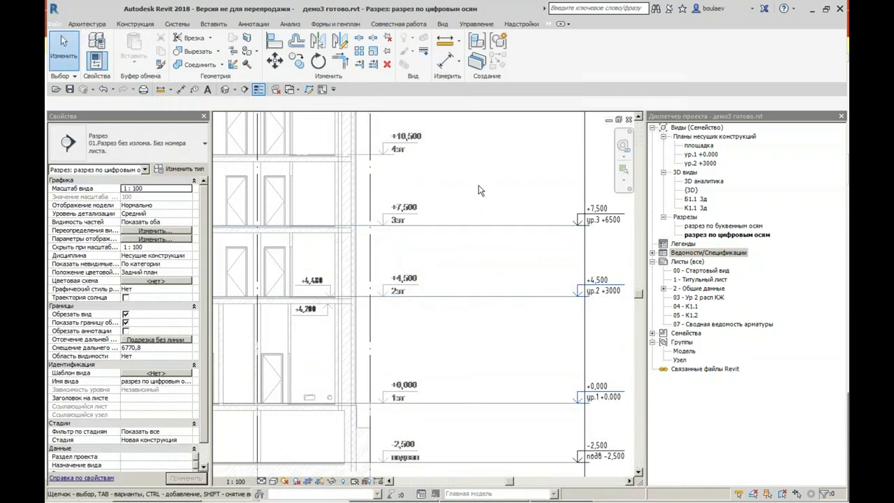
# Step: Copy level ур.3 vertically, 3000 apart, to +10,500, +13,500 and +16,500
pyautogui.moveTo(480, 190); pyautogui.dragTo(443, 273, button='middle')
pyautogui.click(406, 308)
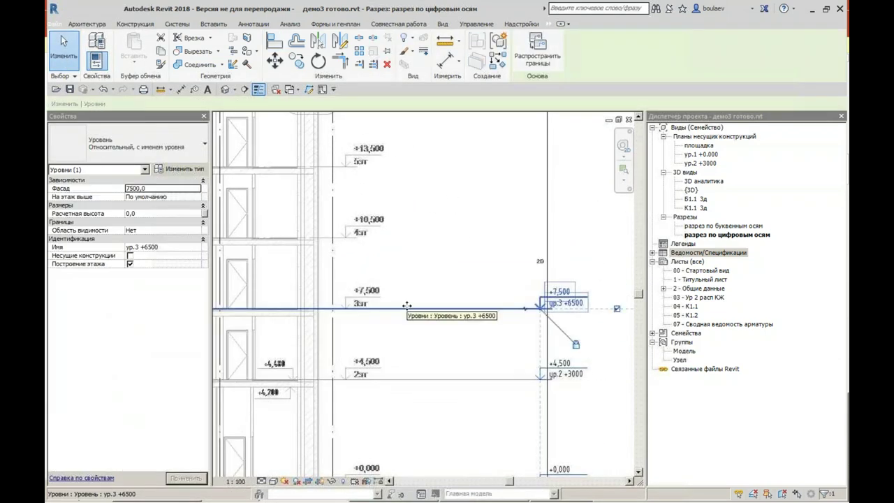
pyautogui.click(296, 60)
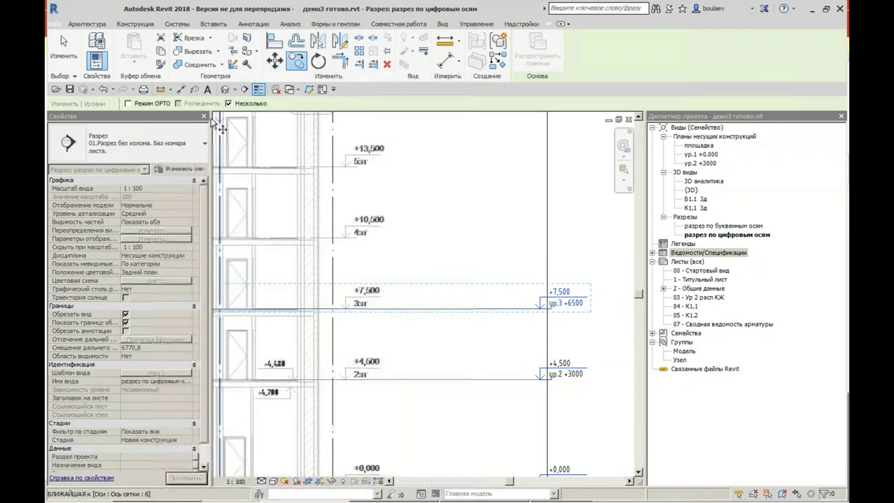
pyautogui.click(130, 104)
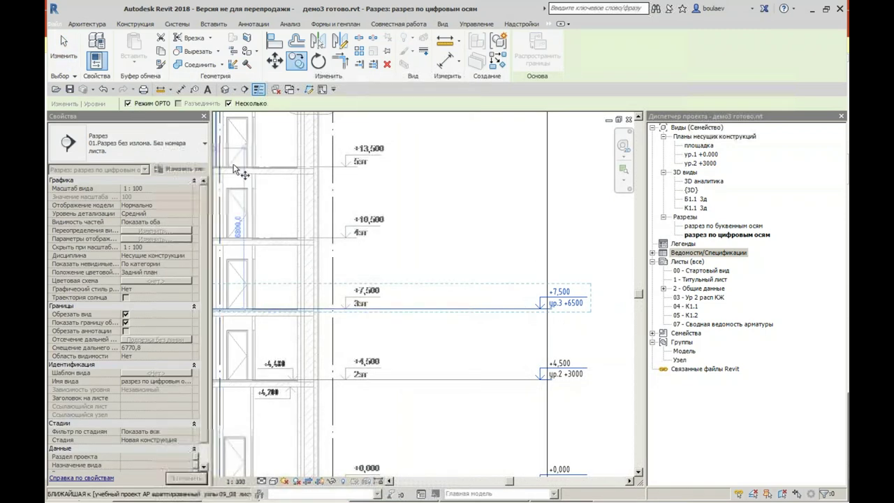
pyautogui.click(337, 308)
pyautogui.click(337, 237)
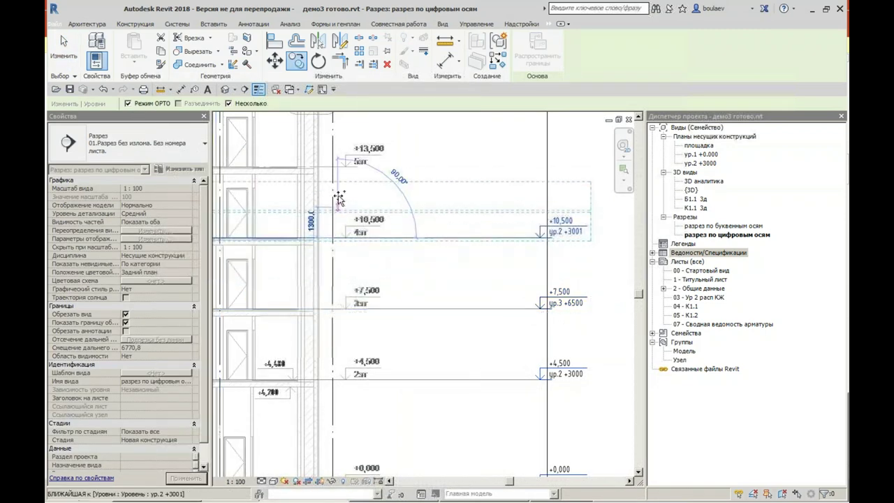
pyautogui.click(337, 167)
pyautogui.moveTo(337, 168); pyautogui.dragTo(343, 328, button='middle')
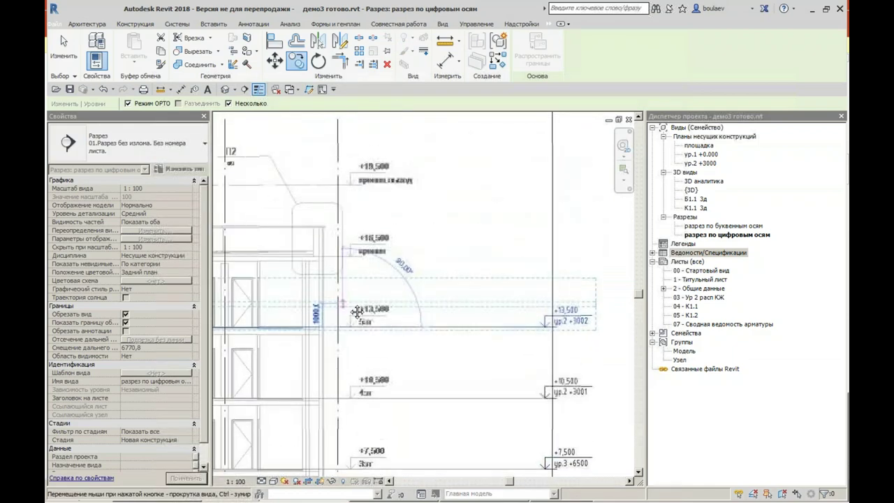
pyautogui.click(348, 259)
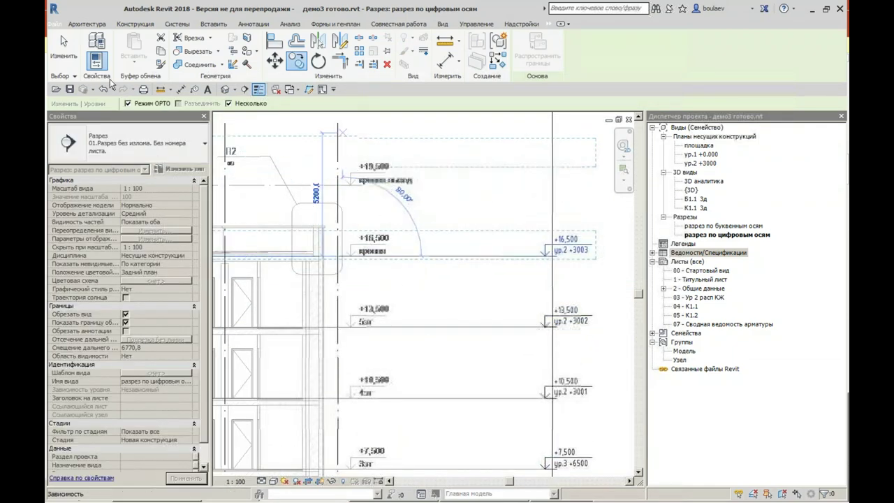
pyautogui.press('Escape')
pyautogui.press('Escape')
pyautogui.scroll(-2, 311, 179)
pyautogui.scroll(2, 443, 256)
pyautogui.moveTo(443, 256)
pyautogui.mouseDown(button='middle')
pyautogui.moveTo(461, 333)
pyautogui.moveTo(489, 338)
pyautogui.mouseUp(button='middle')
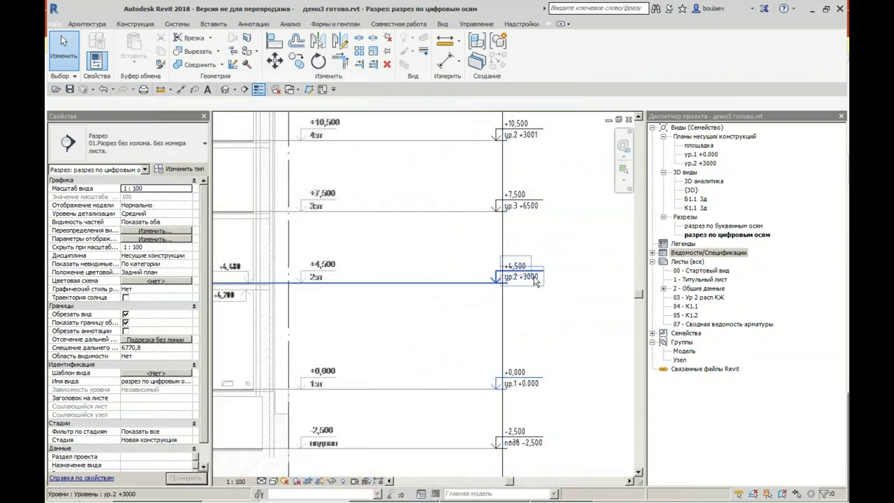
# Step: Rename level ур.2 +3000 to match +4500, renaming its plan view too
pyautogui.moveTo(394, 326); pyautogui.dragTo(401, 329, button='middle')
pyautogui.click(529, 276)
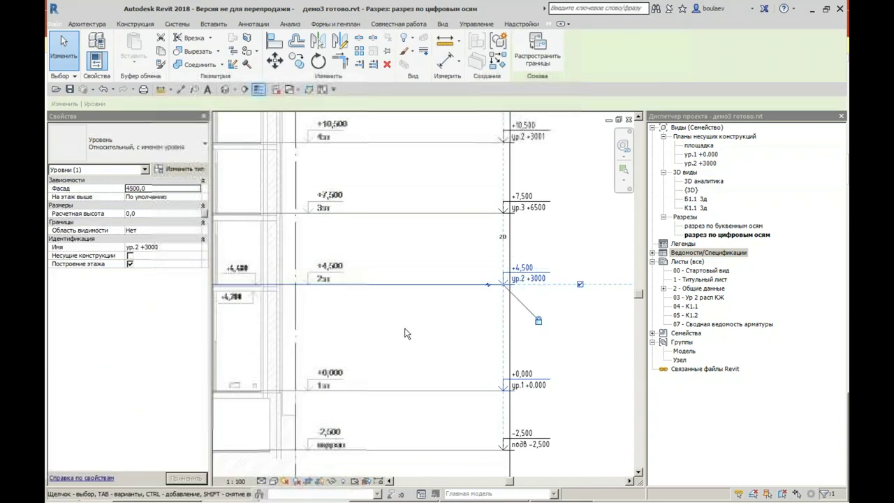
pyautogui.click(542, 279)
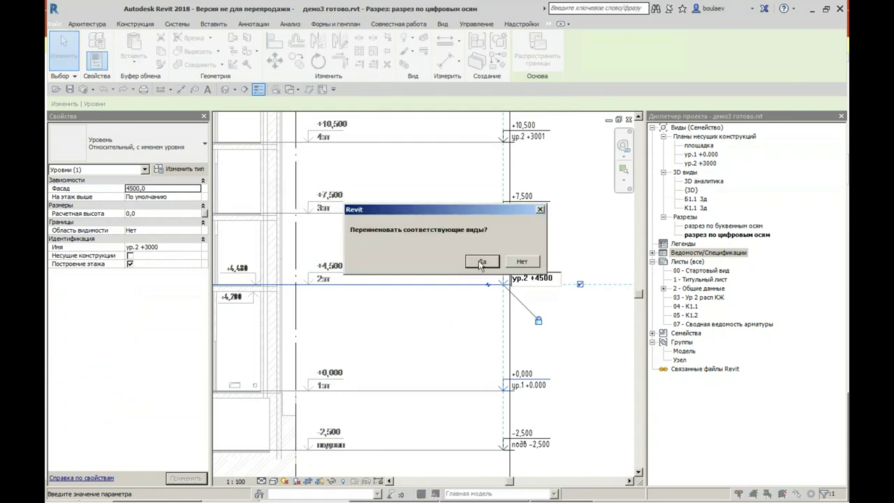
pyautogui.click(480, 262)
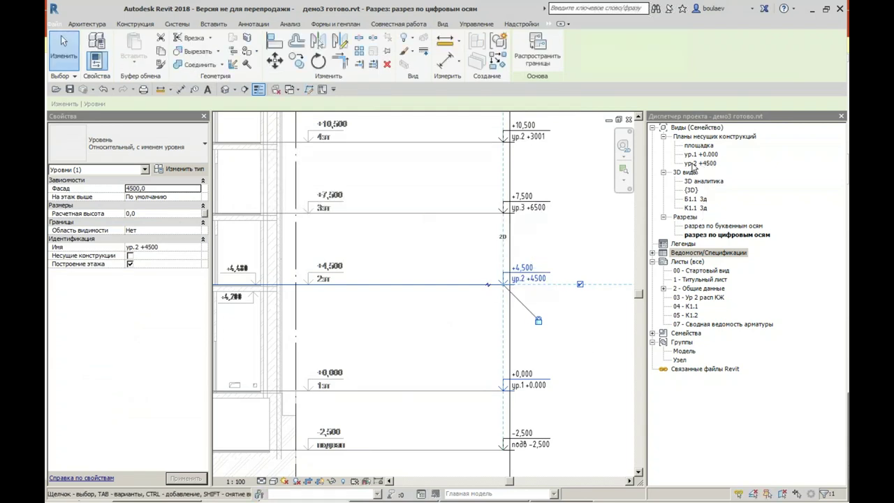
pyautogui.click(422, 242)
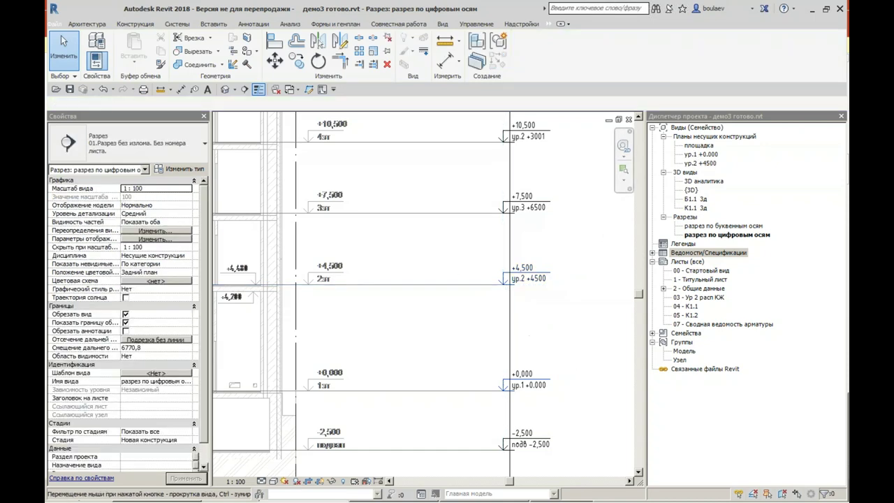
# Step: Rename level ур.3 +6500 to ур.3 +7500
pyautogui.moveTo(422, 242); pyautogui.dragTo(430, 341, button='middle')
pyautogui.click(426, 316)
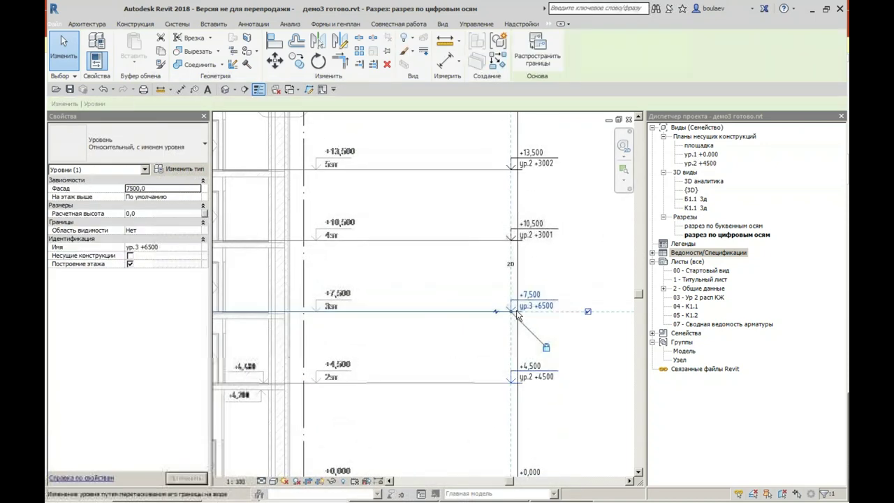
pyautogui.click(540, 305)
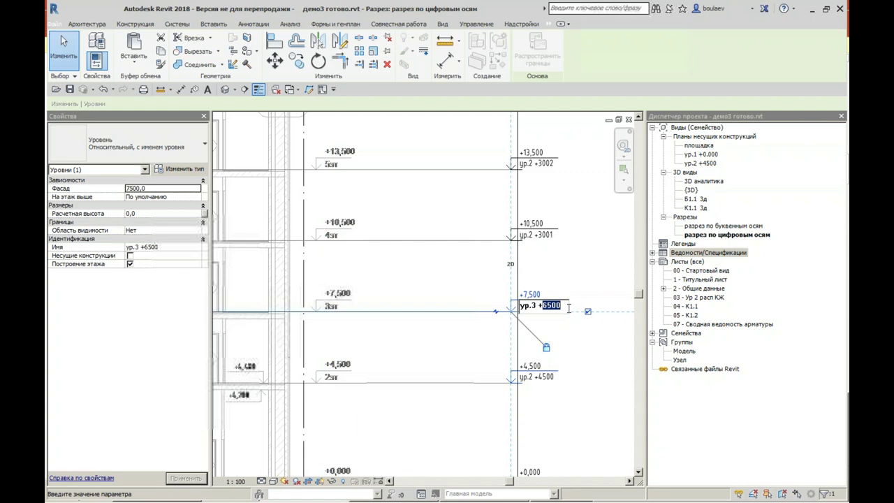
pyautogui.press('Return')
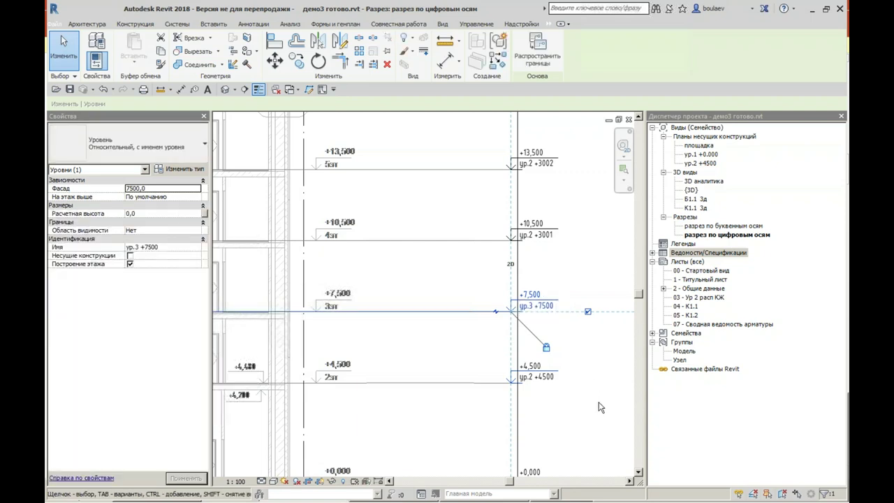
pyautogui.click(559, 374)
pyautogui.scroll(-3, 363, 245)
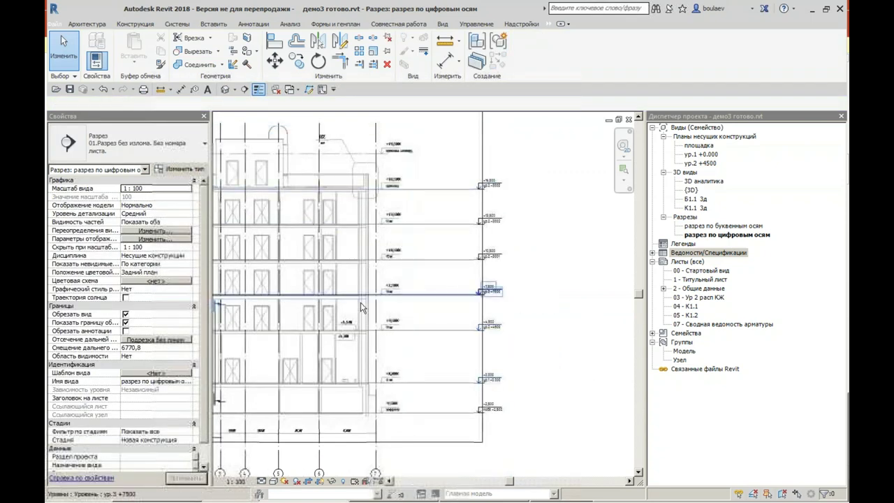
pyautogui.scroll(3, 470, 328)
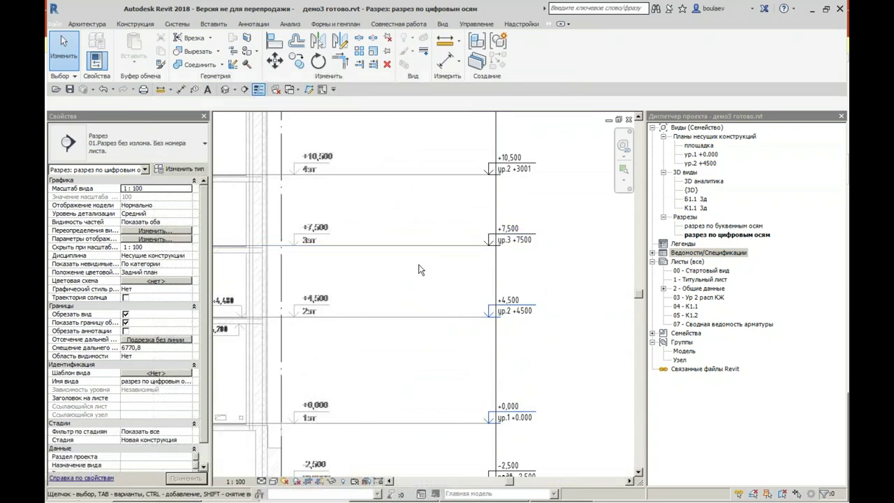
pyautogui.scroll(2, 419, 269)
# Step: Rename the level at +10,500 to ур.4 +10500
pyautogui.click(489, 256)
pyautogui.scroll(3, 524, 267)
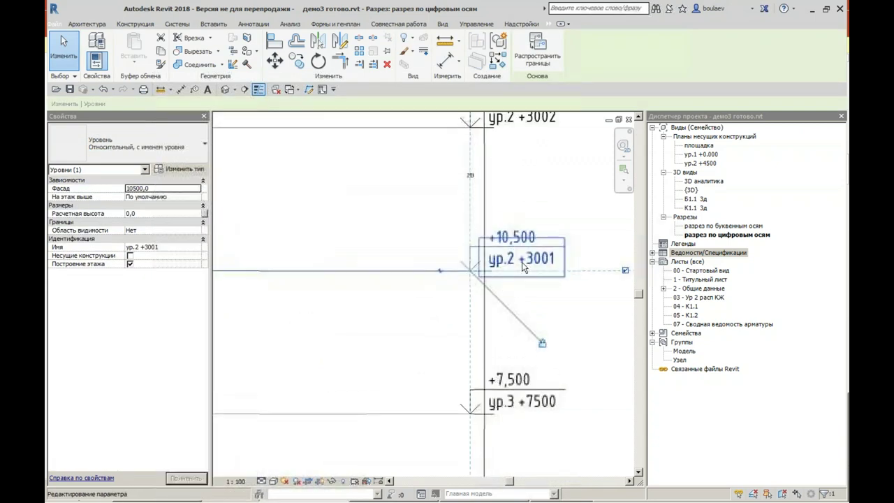
pyautogui.click(521, 263)
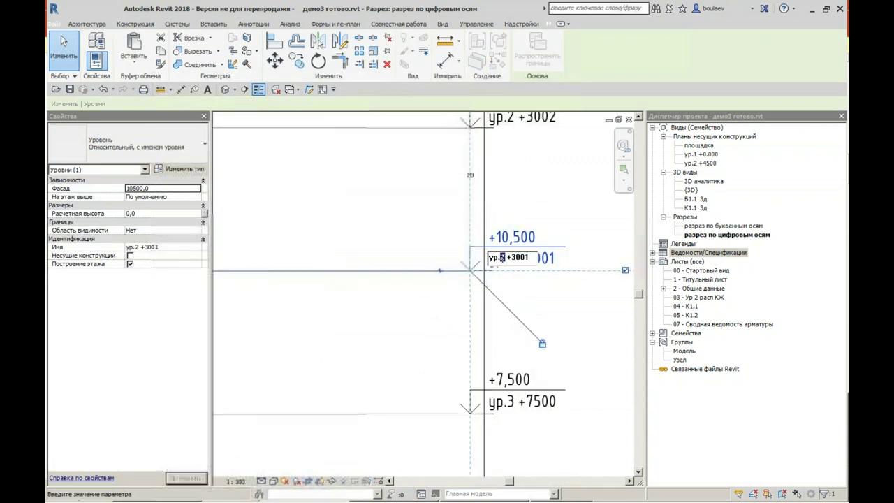
pyautogui.write('410')
pyautogui.press('Return')
pyautogui.scroll(-3, 410, 260)
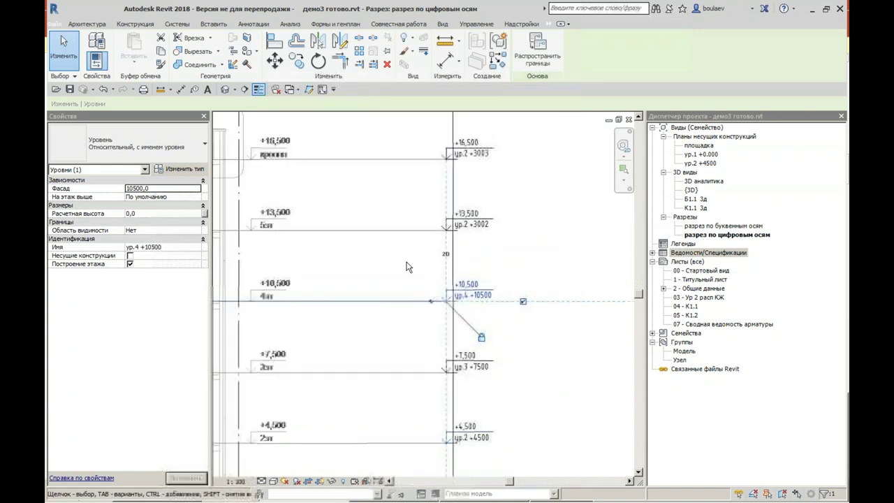
pyautogui.scroll(-2, 455, 309)
# Step: Rename the level at +13,500 to ур.5 +13500
pyautogui.click(447, 297)
pyautogui.scroll(2, 510, 297)
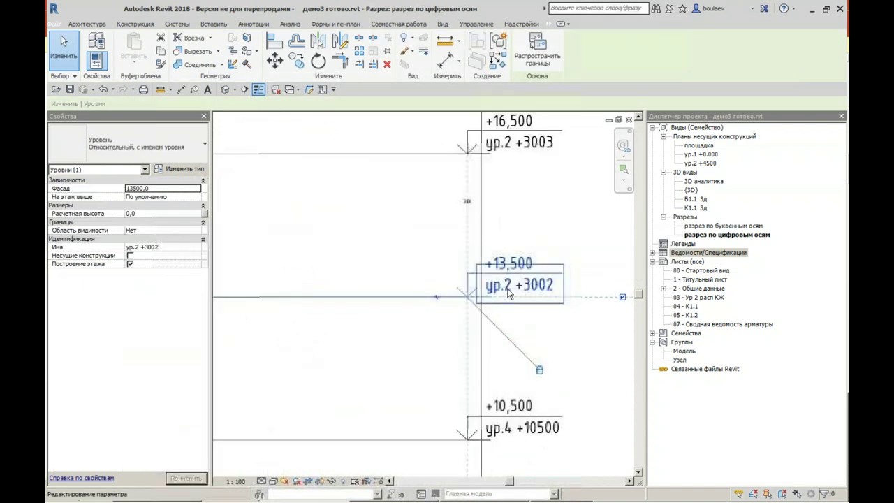
pyautogui.click(503, 284)
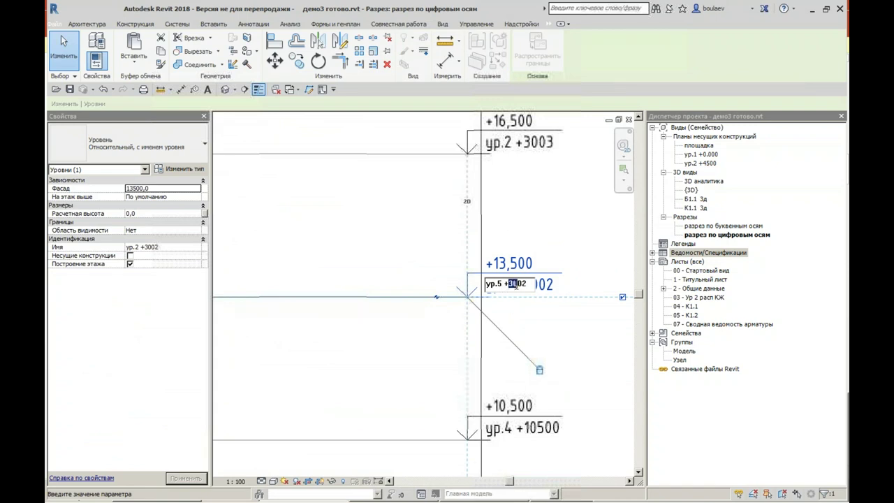
pyautogui.write('0')
pyautogui.press('Return')
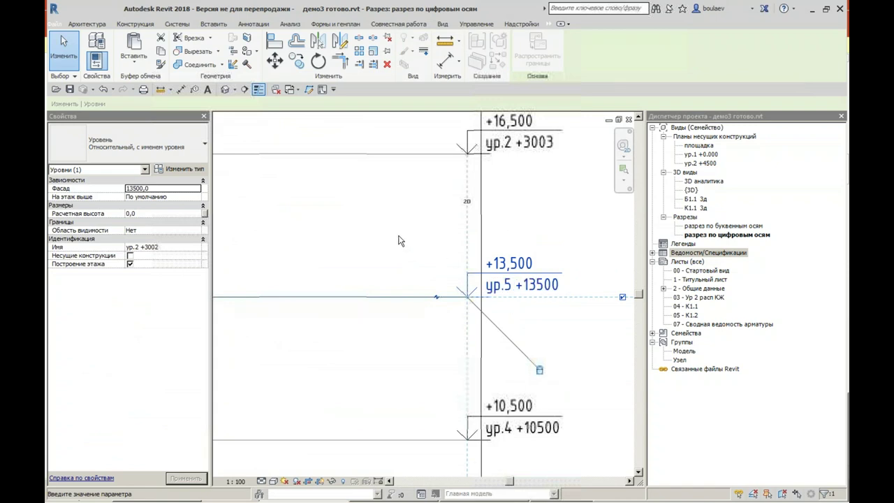
pyautogui.click(394, 239)
pyautogui.scroll(-2, 409, 226)
# Step: Rename the top level at +16,500 to roof +16500
pyautogui.click(424, 264)
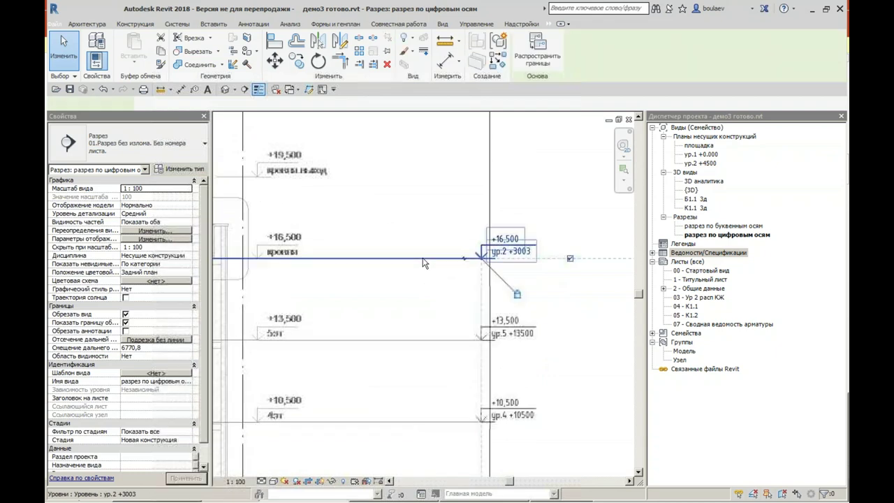
pyautogui.scroll(2, 426, 263)
pyautogui.click(557, 245)
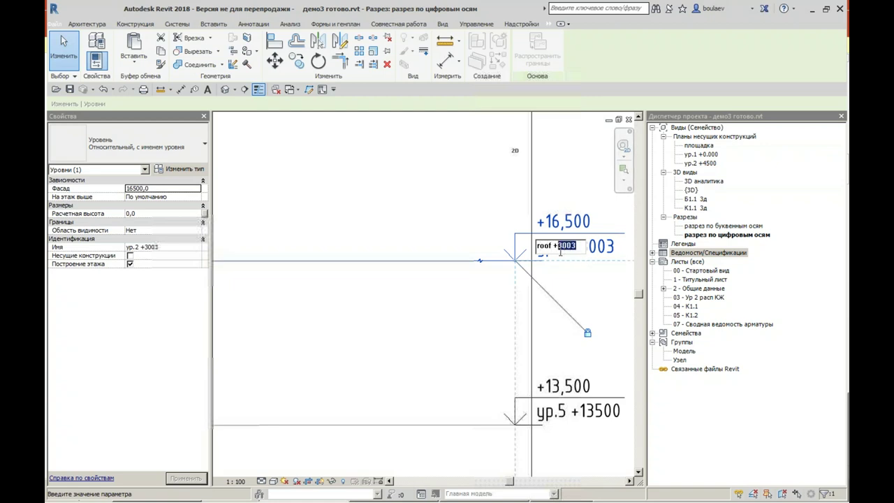
pyautogui.write('0')
pyautogui.press('Return')
pyautogui.click(427, 324)
pyautogui.scroll(-3, 429, 325)
pyautogui.scroll(-1, 428, 326)
# Step: Open structural plan ur.1 +0.000 and select the imported architectural drawing
pyautogui.moveTo(408, 279)
pyautogui.mouseDown(button='middle')
pyautogui.moveTo(450, 361)
pyautogui.moveTo(518, 386)
pyautogui.mouseUp(button='middle')
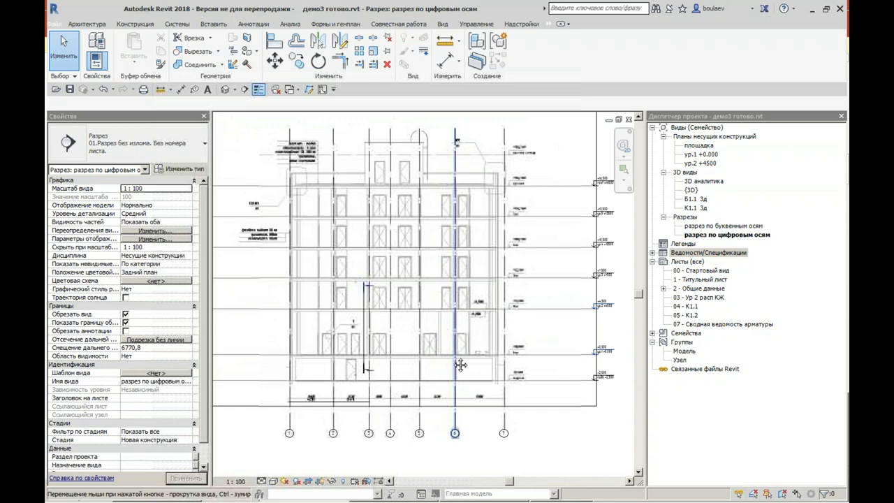
pyautogui.doubleClick(702, 155)
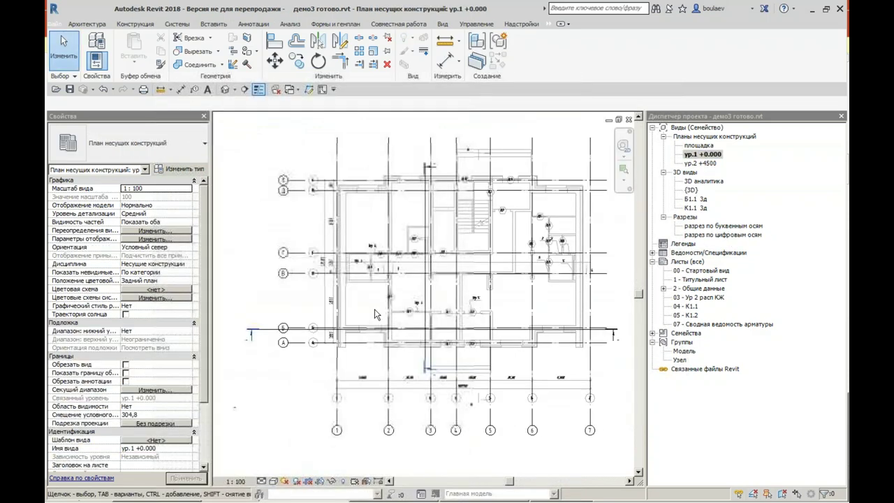
pyautogui.scroll(3, 433, 257)
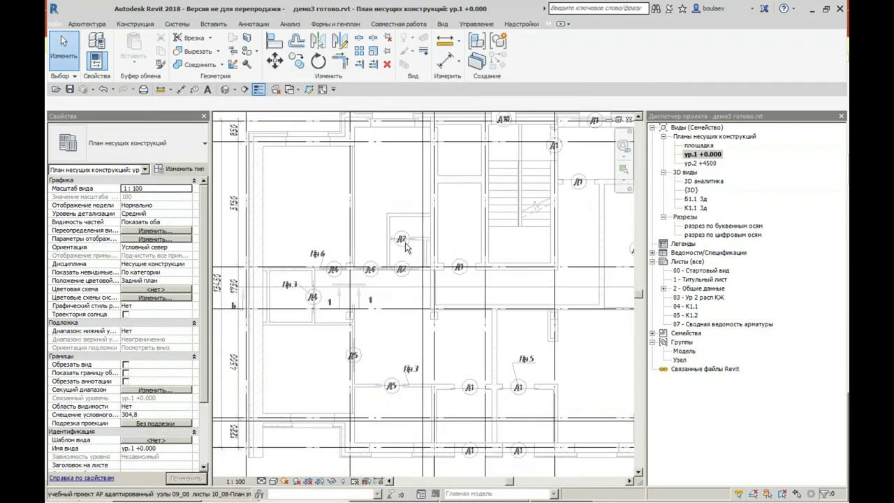
pyautogui.scroll(3, 412, 248)
pyautogui.click(400, 240)
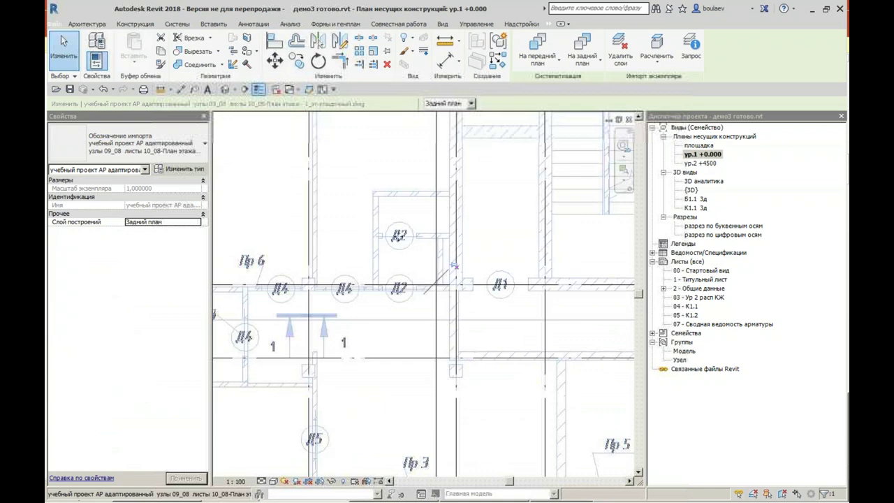
# Step: Query the plan import and hide its 'Марки дверей' door-mark and Пр room-label layers
pyautogui.click(691, 48)
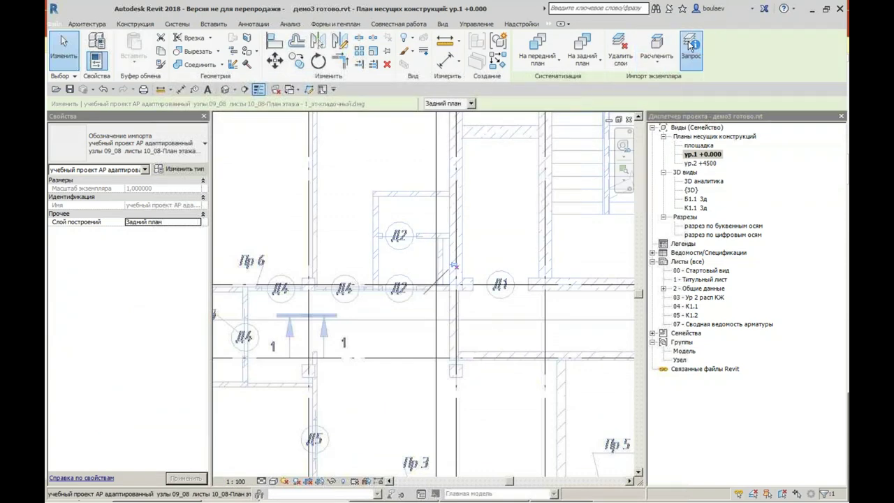
pyautogui.click(412, 230)
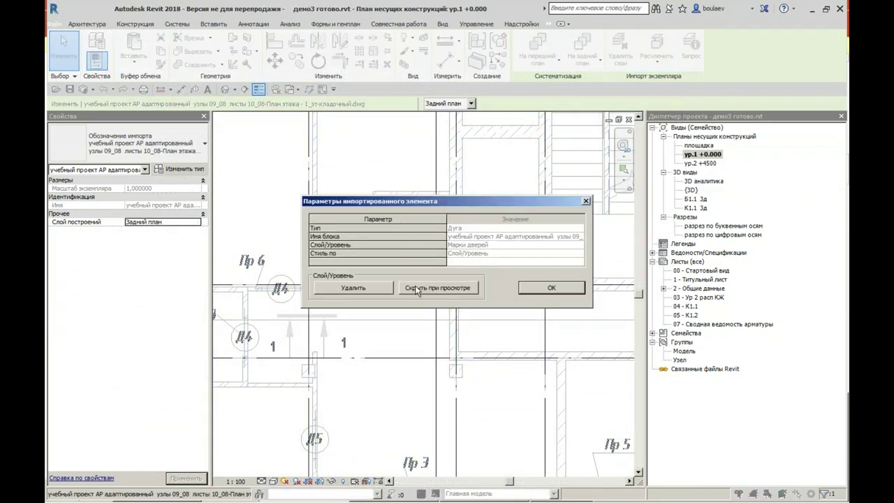
pyautogui.click(417, 288)
pyautogui.scroll(-4, 405, 285)
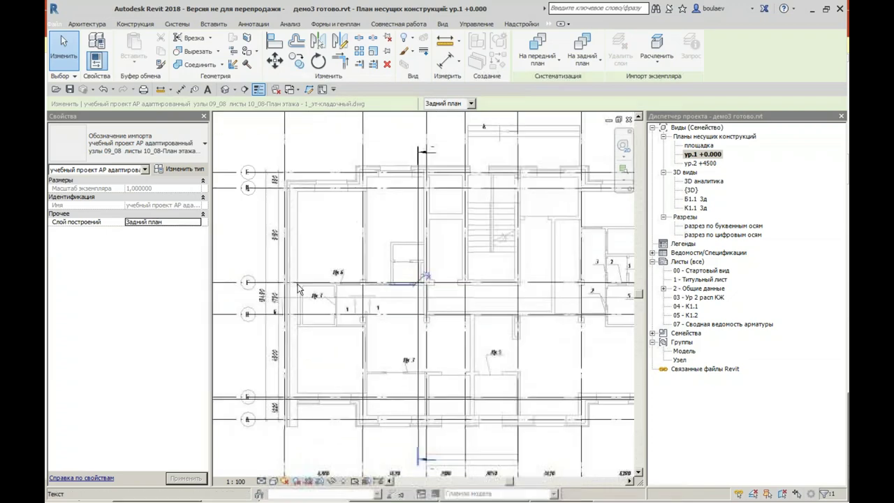
pyautogui.scroll(4, 388, 258)
pyautogui.click(388, 258)
pyautogui.click(431, 289)
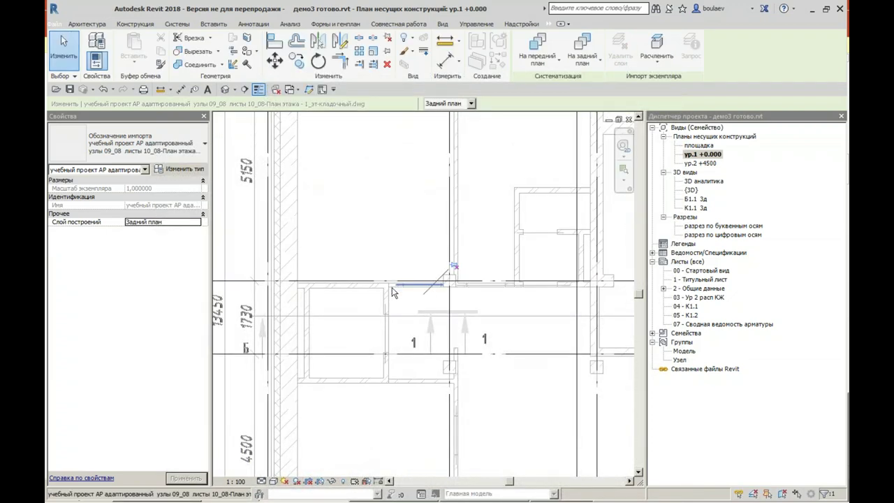
pyautogui.scroll(-2, 449, 279)
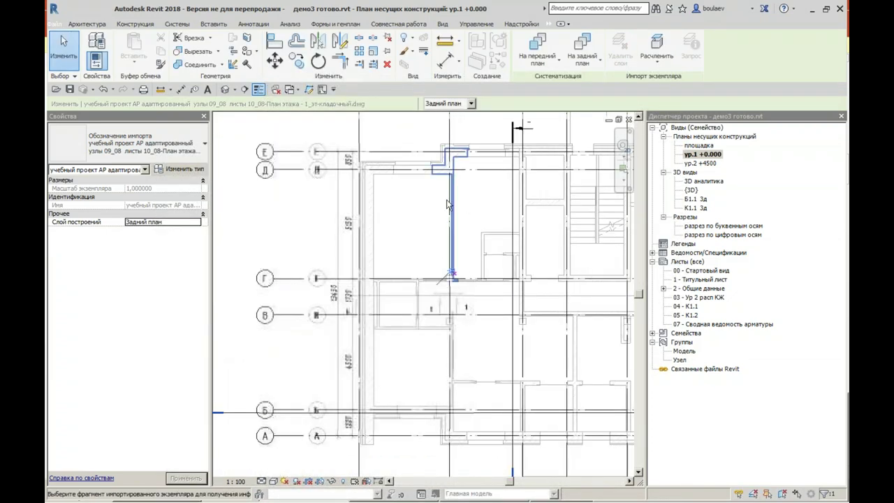
pyautogui.press('Escape')
pyautogui.scroll(-2, 480, 219)
# Step: Add a 300 aligned dimension across the wall thickness beside the stair core
pyautogui.moveTo(481, 219); pyautogui.dragTo(380, 262, button='middle')
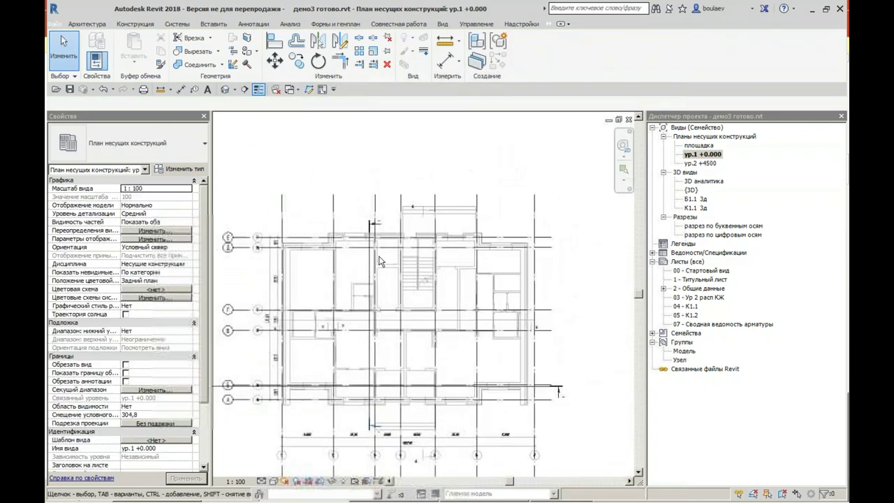
pyautogui.scroll(3, 430, 175)
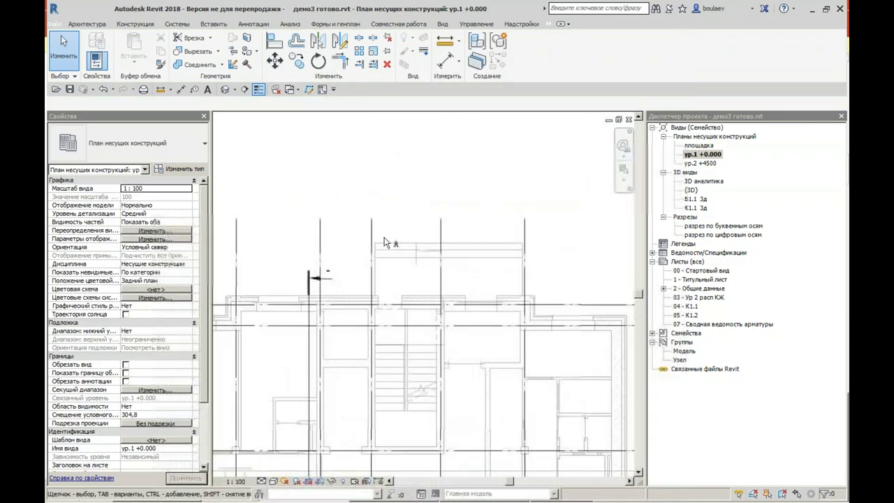
pyautogui.moveTo(271, 456); pyautogui.dragTo(323, 372, button='middle')
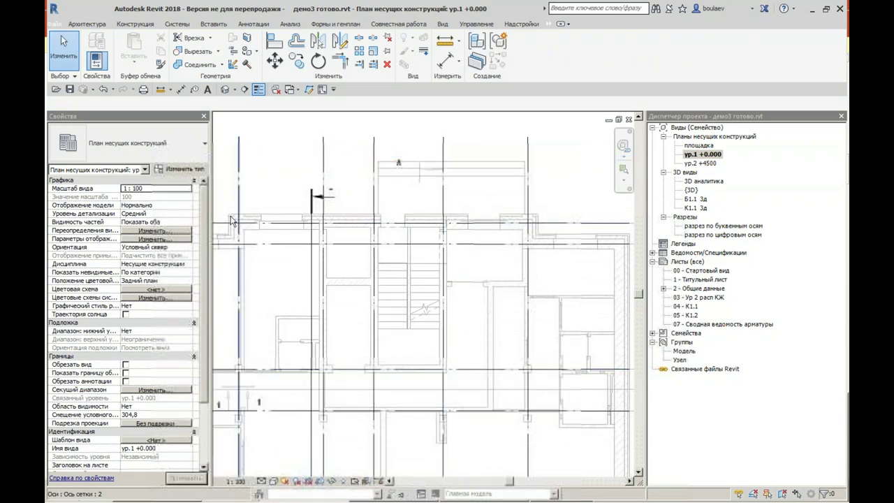
pyautogui.click(66, 57)
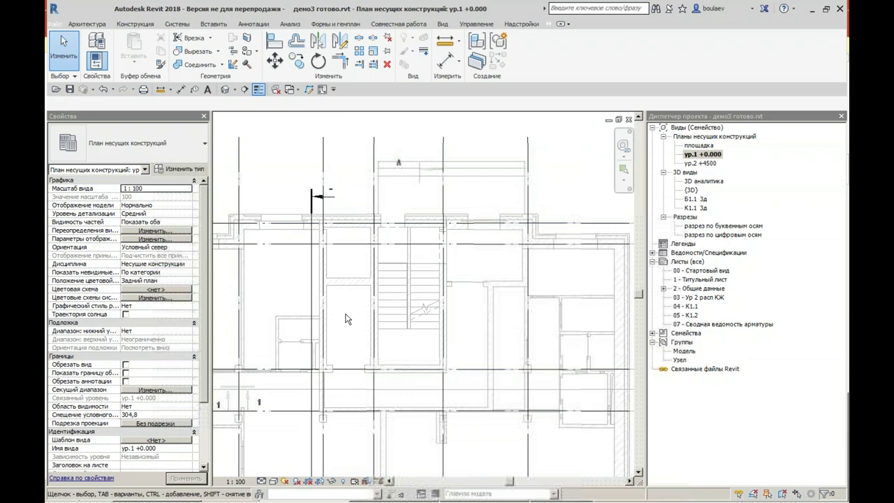
pyautogui.press('d')
pyautogui.press('i')
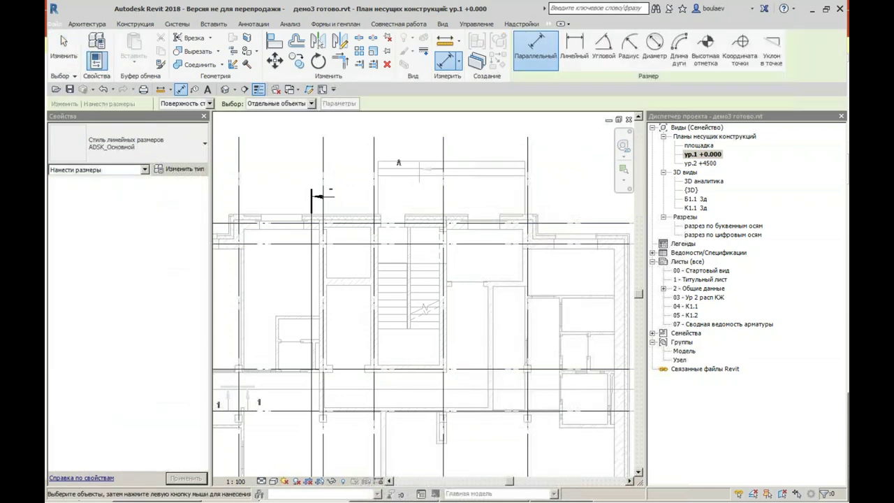
pyautogui.scroll(4, 351, 252)
pyautogui.click(354, 266)
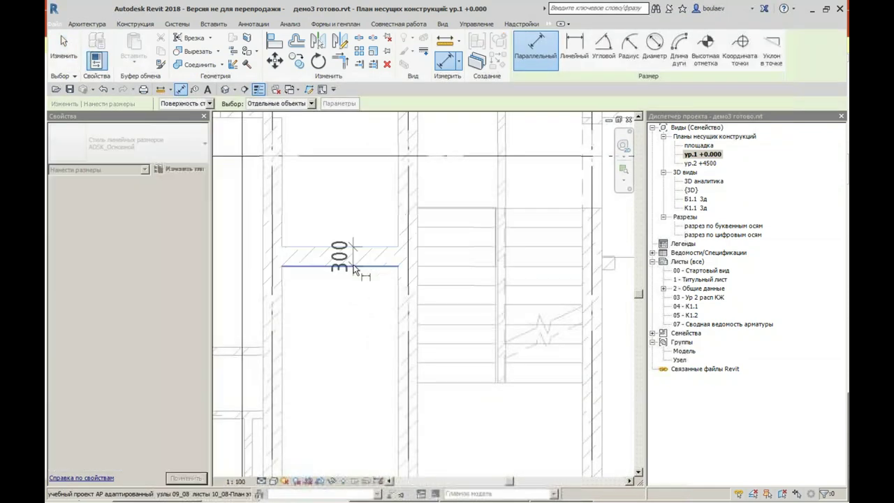
pyautogui.click(362, 256)
pyautogui.press('Escape')
pyautogui.press('Escape')
pyautogui.scroll(-2, 370, 235)
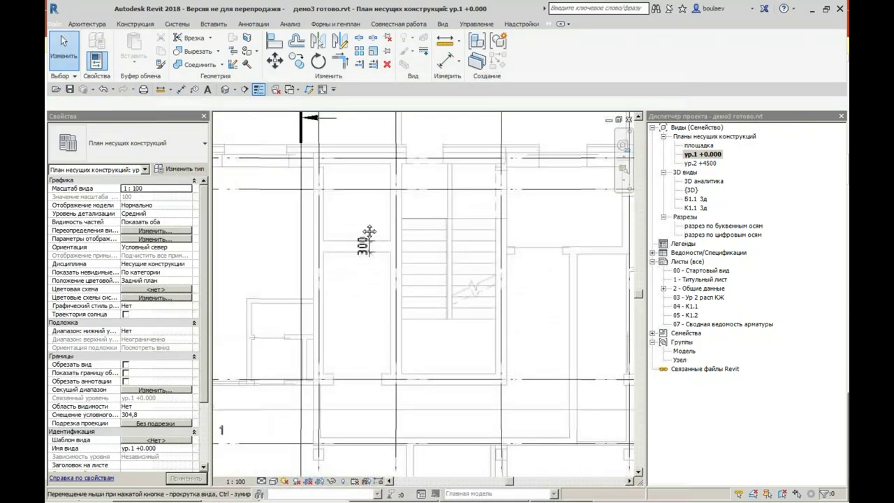
pyautogui.scroll(-1, 367, 241)
pyautogui.click(127, 25)
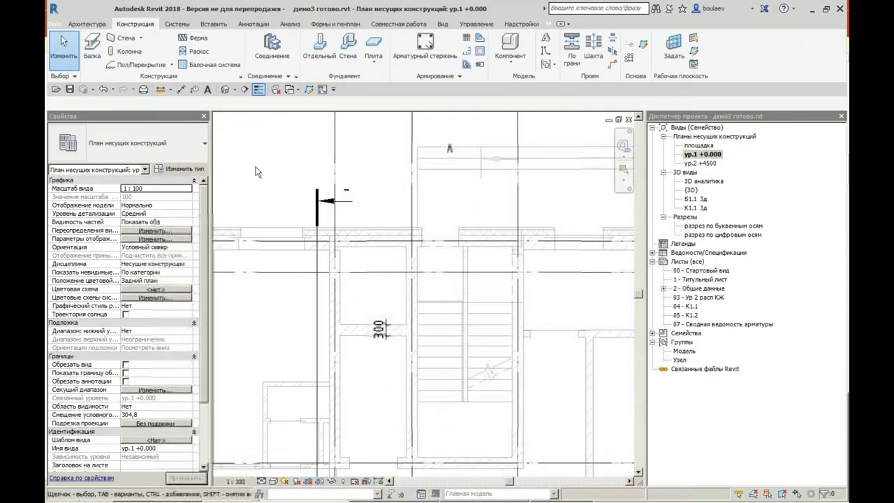
# Step: Draw a short ADSK_Бетон_B25 400 wall in the stair core, rising to ур.2 +4500
pyautogui.click(124, 39)
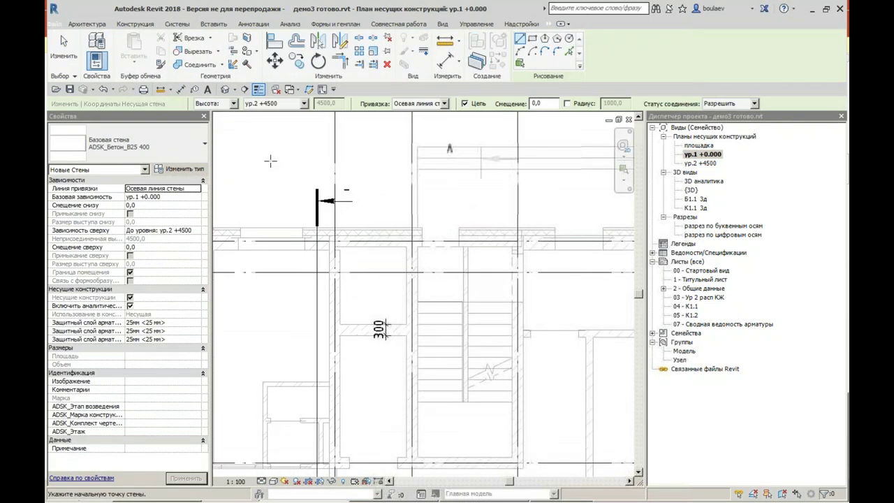
pyautogui.click(217, 104)
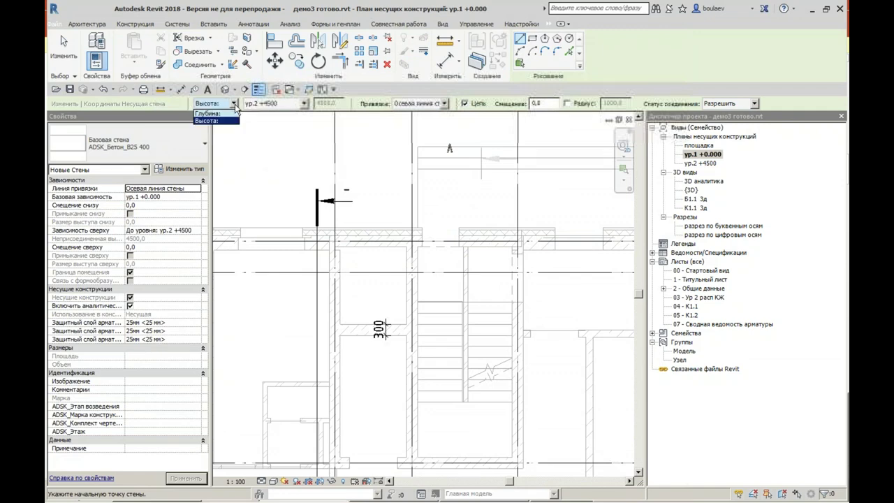
pyautogui.click(216, 121)
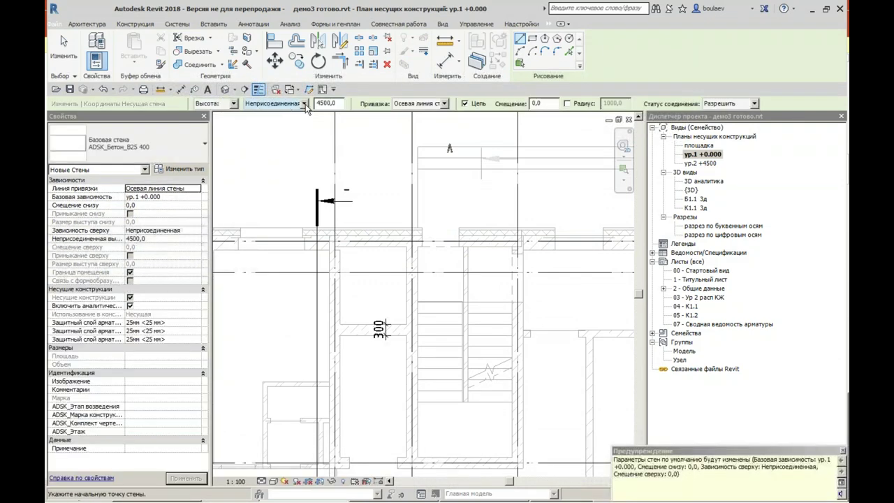
pyautogui.click(305, 104)
pyautogui.click(272, 132)
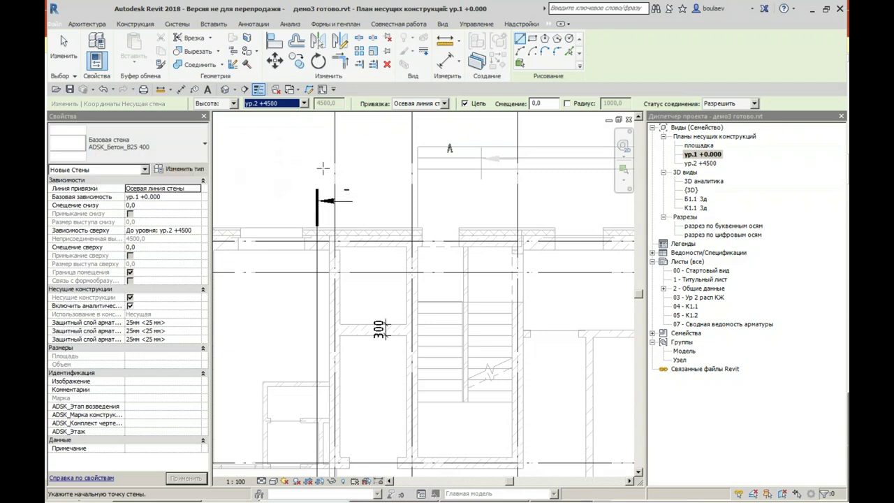
pyautogui.click(370, 364)
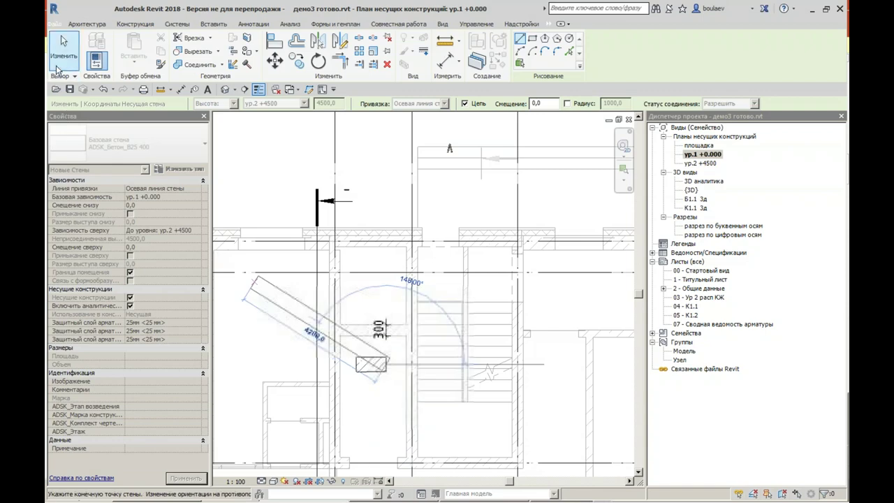
pyautogui.click(58, 70)
# Step: Duplicate the short wall's type as ADSK_Бетон_B25 300 with a 300 mm concrete core layer
pyautogui.click(370, 362)
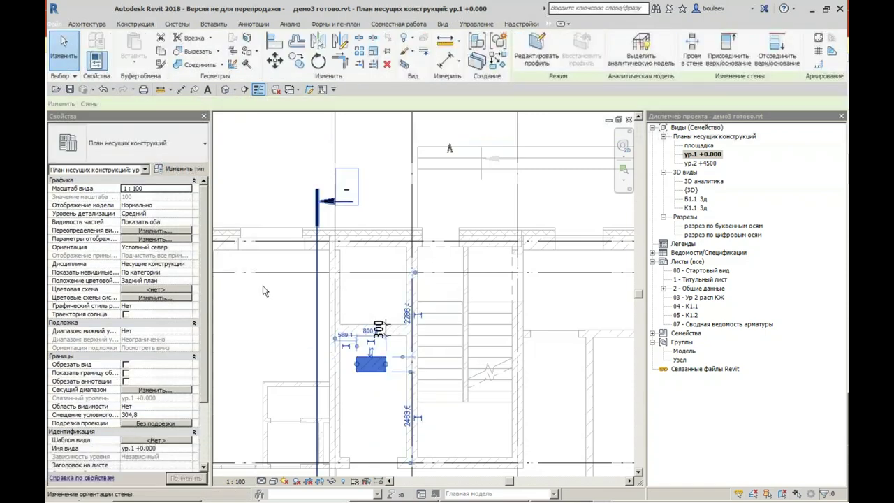
pyautogui.click(175, 169)
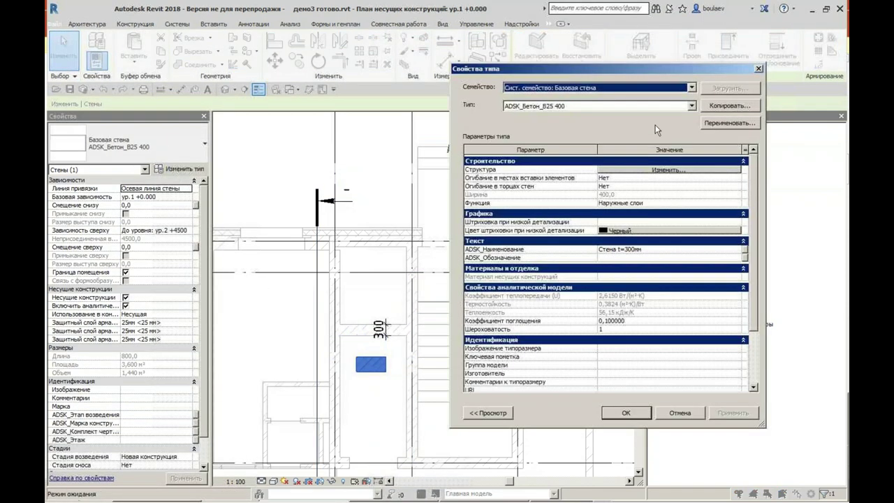
pyautogui.click(720, 106)
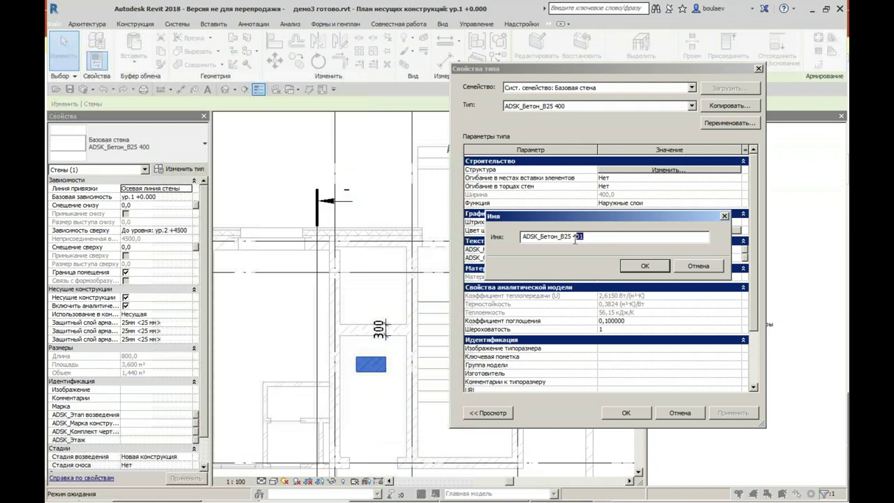
pyautogui.write('ADSK_Бетон_B25 300')
pyautogui.click(644, 266)
pyautogui.click(657, 171)
pyautogui.write('300')
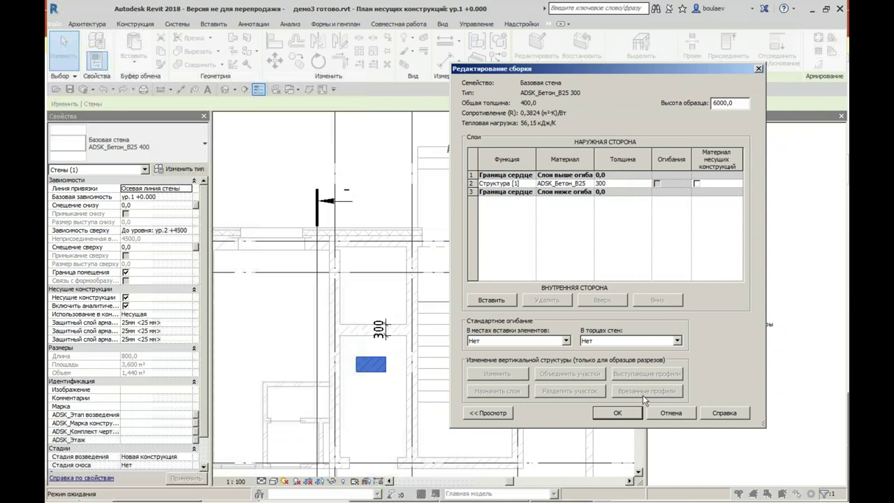
pyautogui.click(618, 414)
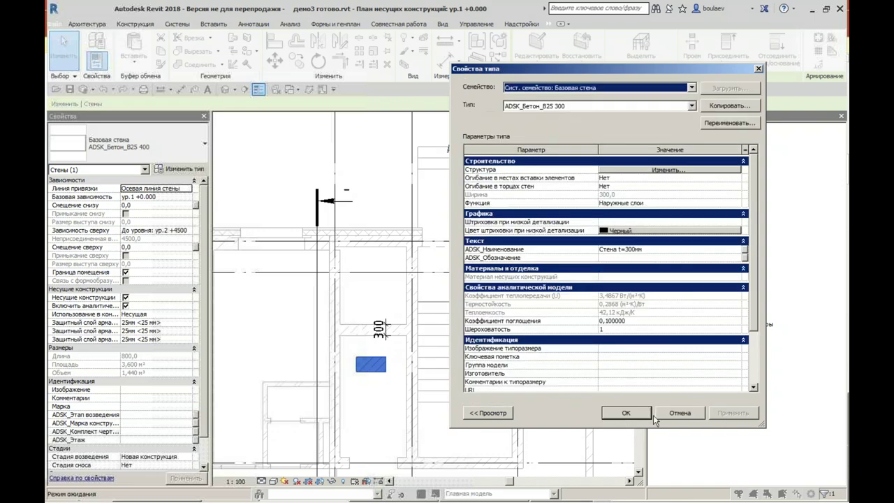
pyautogui.click(638, 413)
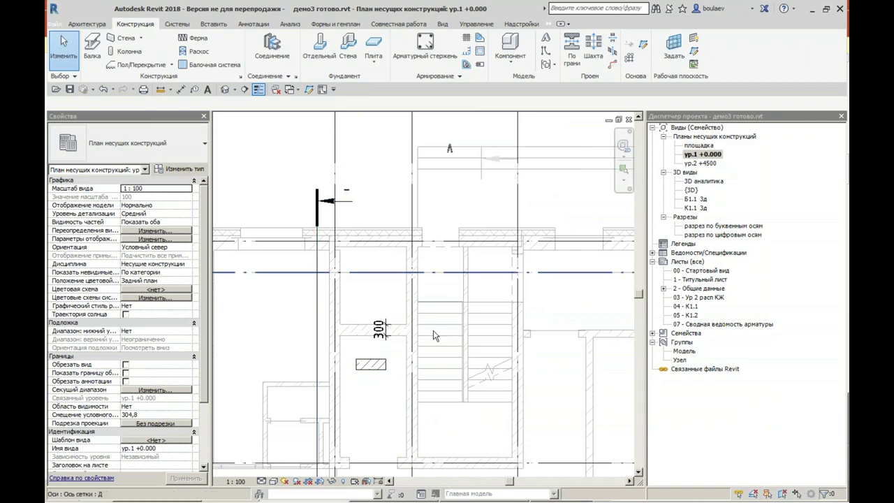
# Step: Create a similar 300 mm wall running vertically along the axis
pyautogui.click(379, 369)
pyautogui.rightClick(381, 368)
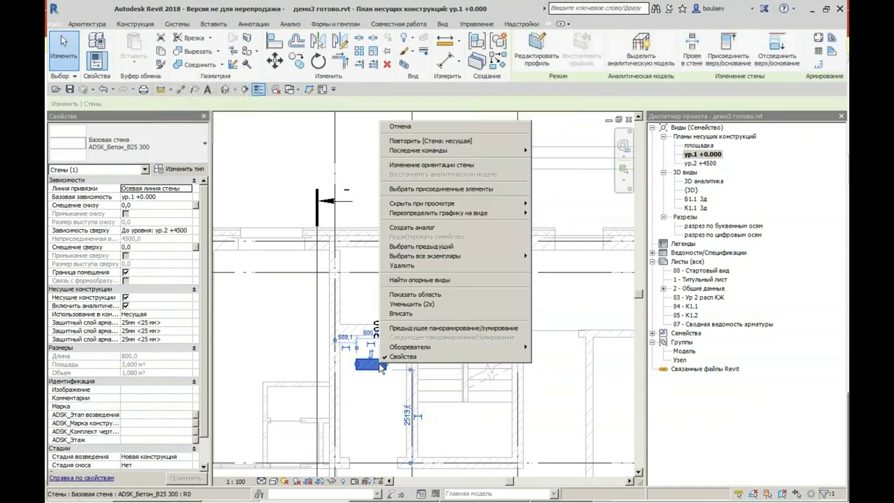
pyautogui.click(412, 227)
pyautogui.scroll(3, 341, 294)
pyautogui.click(342, 294)
pyautogui.click(348, 218)
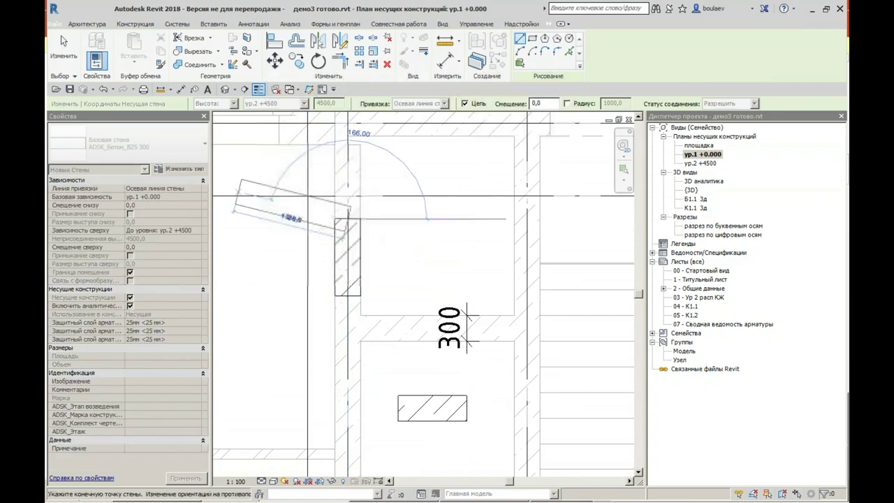
pyautogui.click(64, 50)
# Step: Create a similar horizontal 300 mm wall at the top of the stair core
pyautogui.moveTo(388, 198); pyautogui.dragTo(372, 275, button='middle')
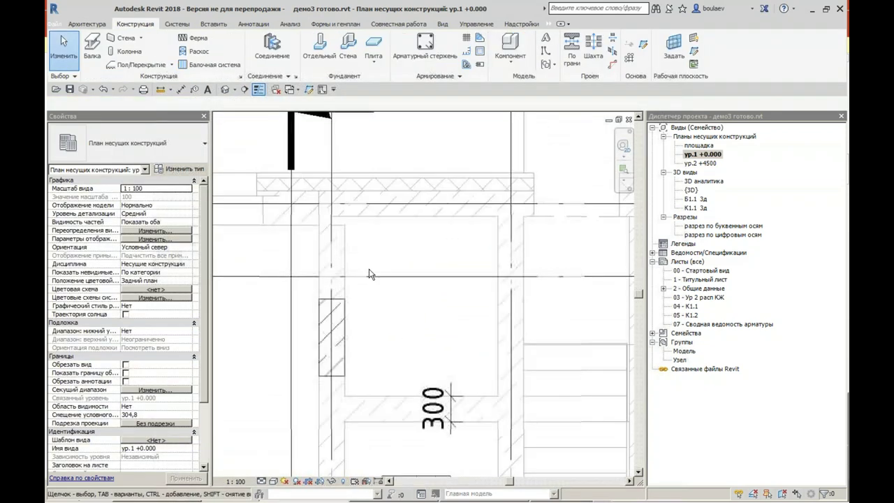
pyautogui.click(347, 325)
pyautogui.rightClick(347, 323)
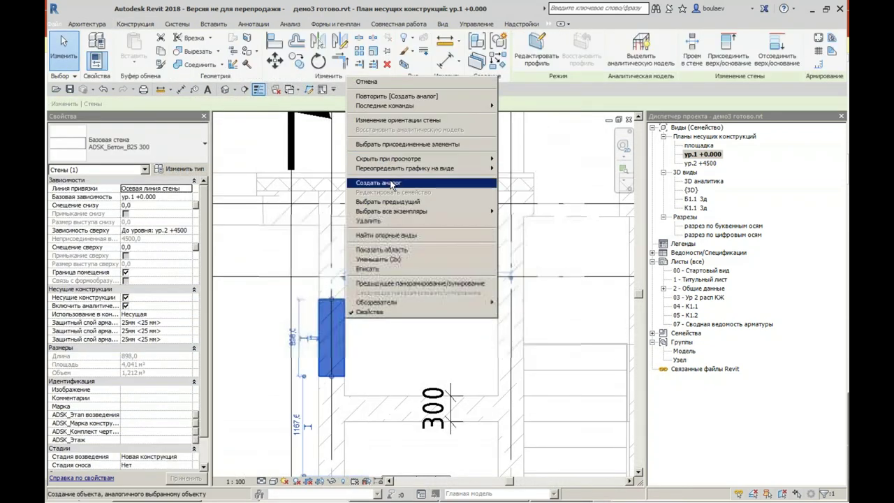
pyautogui.click(392, 184)
pyautogui.click(378, 203)
pyautogui.click(471, 203)
pyautogui.press('Escape')
pyautogui.press('Escape')
pyautogui.scroll(-2, 450, 264)
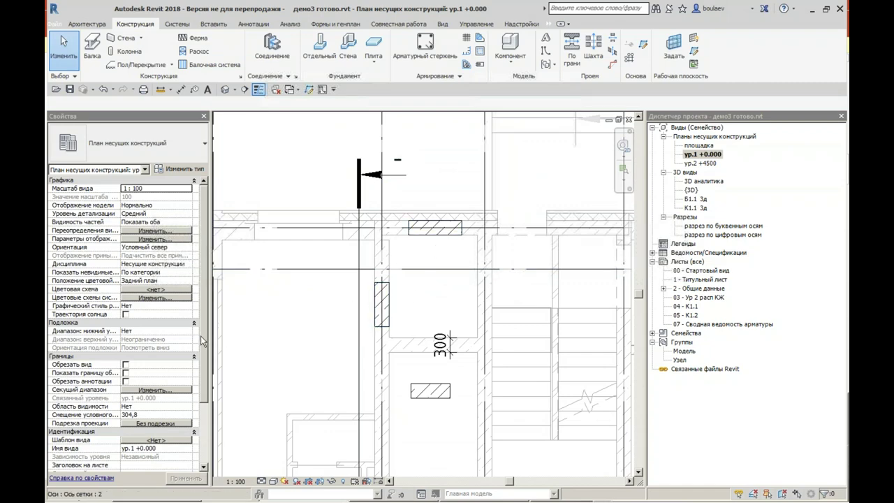
# Step: Assign the 'СПЦ план черчения по подложке' view template to plan ур.1 +0.000
pyautogui.moveTo(203, 340); pyautogui.dragTo(203, 388)
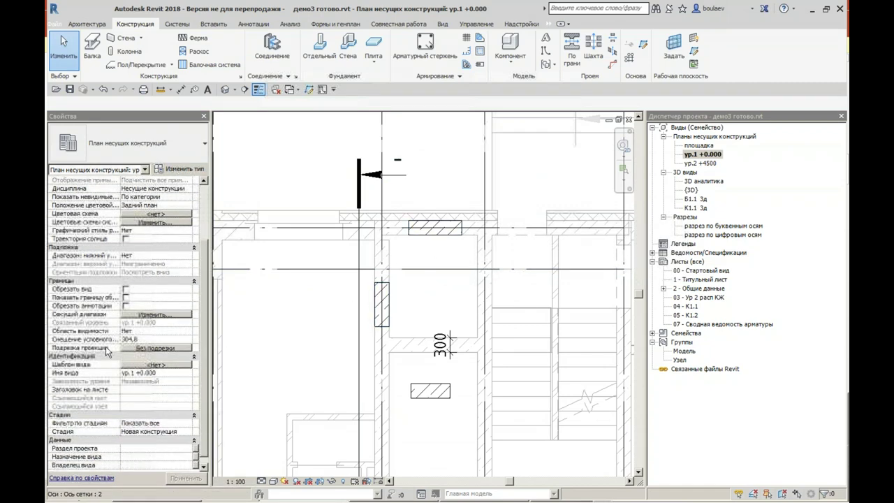
pyautogui.click(126, 364)
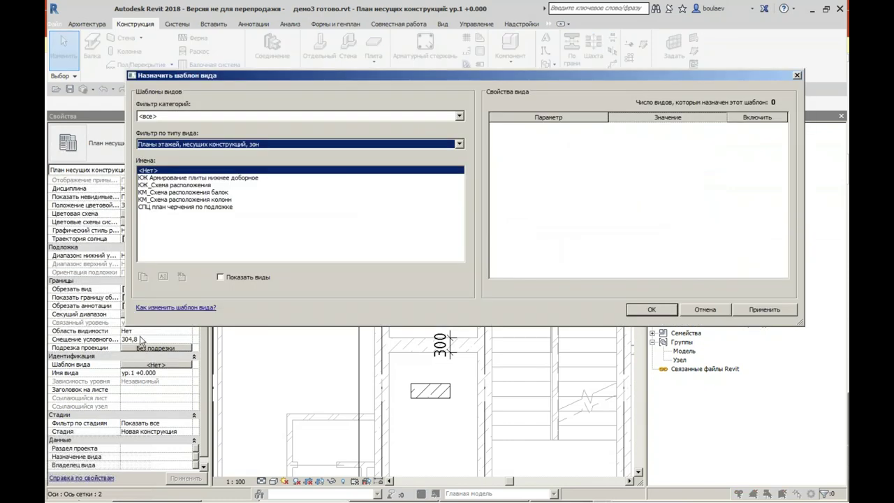
pyautogui.click(158, 208)
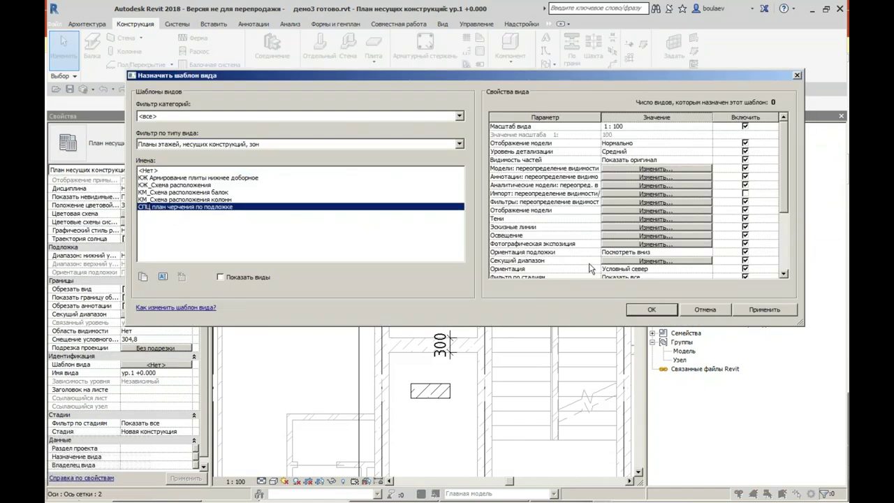
pyautogui.click(660, 312)
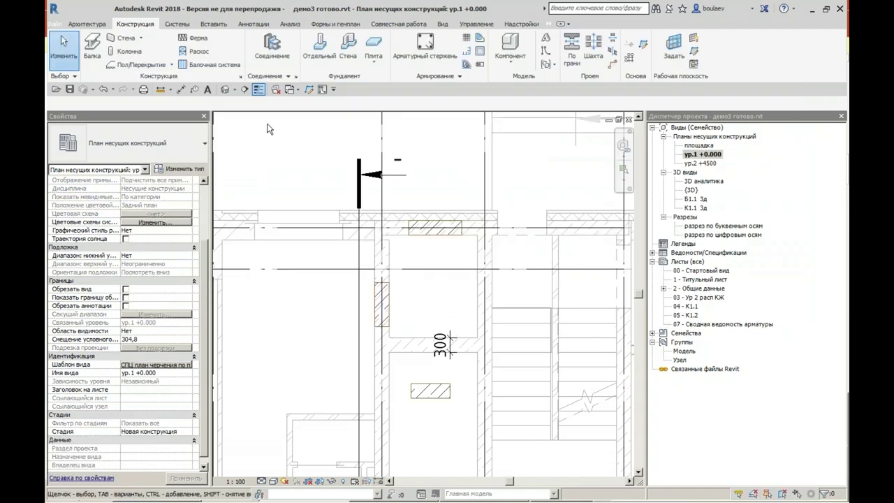
# Step: Start a similar ADSK_Бетон_B25 300 wall and draw a vertical stair-core segment
pyautogui.scroll(1, 433, 240)
pyautogui.scroll(1, 417, 240)
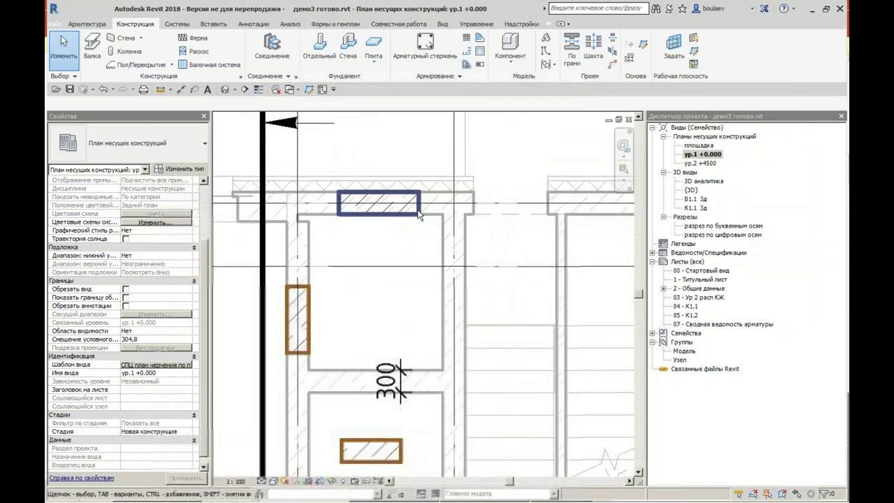
pyautogui.scroll(-1, 417, 239)
pyautogui.scroll(-1, 417, 240)
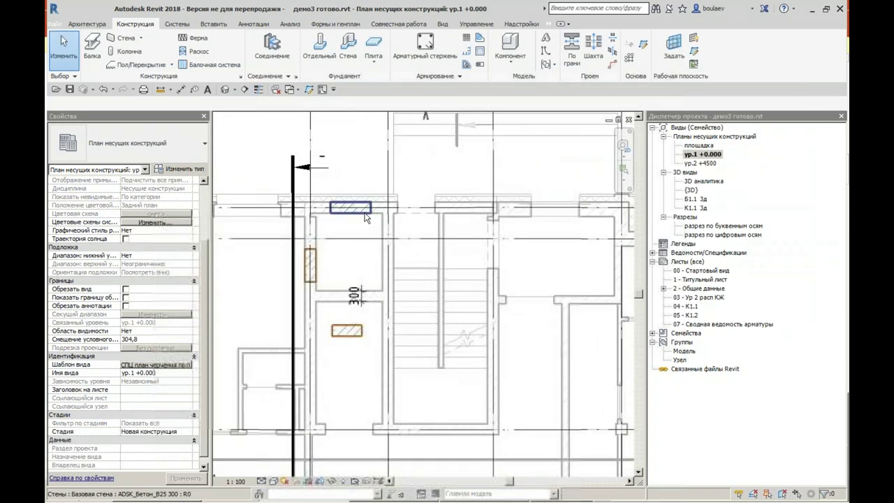
pyautogui.rightClick(365, 218)
pyautogui.click(413, 319)
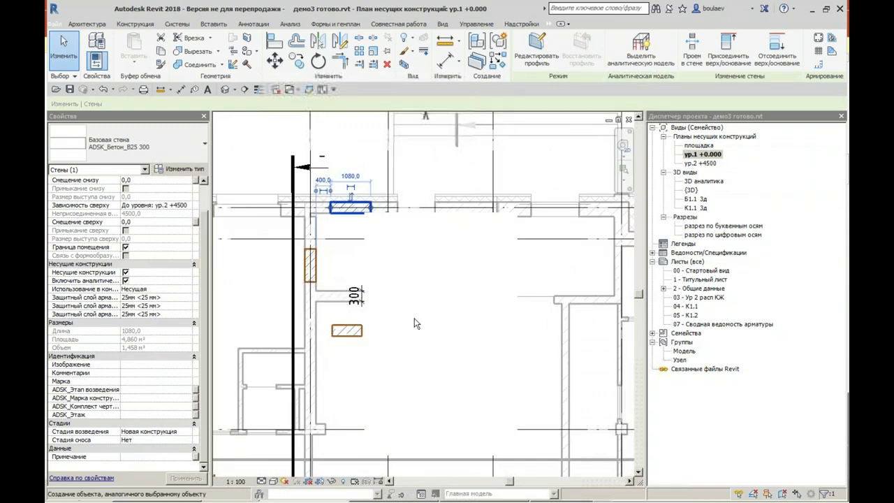
pyautogui.scroll(1, 503, 243)
pyautogui.scroll(1, 496, 238)
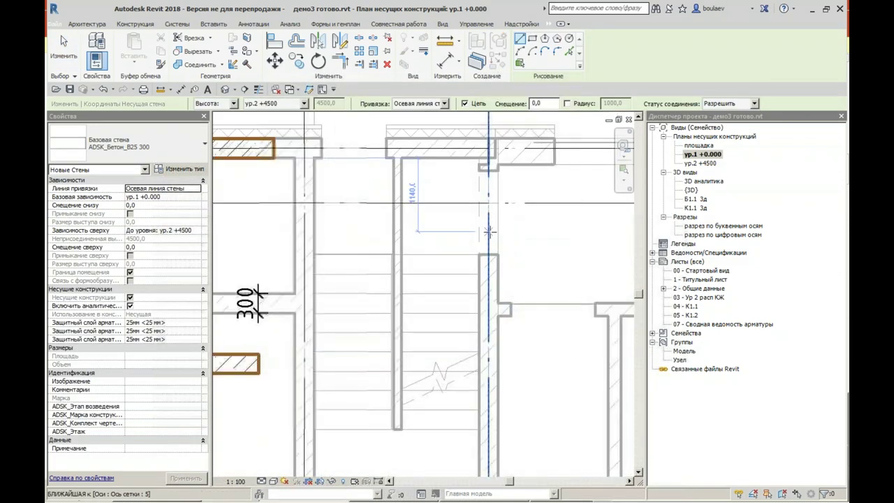
pyautogui.click(489, 309)
pyautogui.press('Escape')
# Step: Draw the bottom horizontal wall, an inner vertical wall and a short horizontal wall in the core
pyautogui.scroll(-1, 447, 358)
pyautogui.scroll(-1, 433, 315)
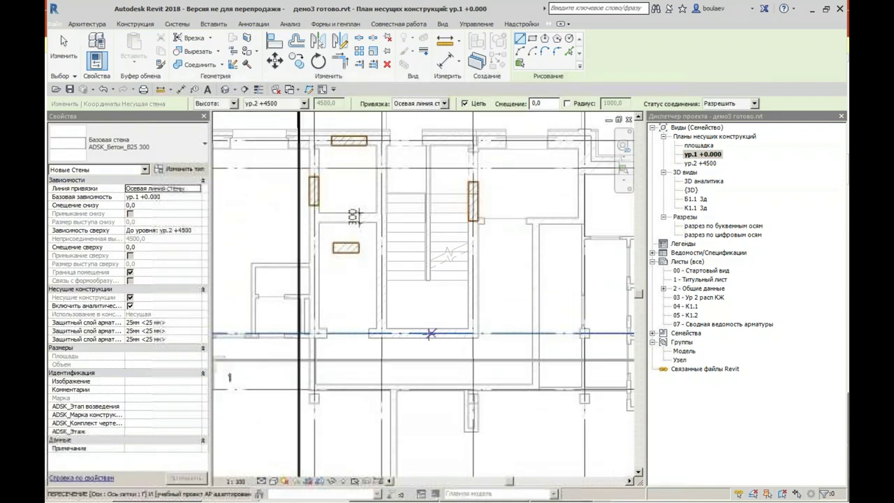
pyautogui.click(336, 333)
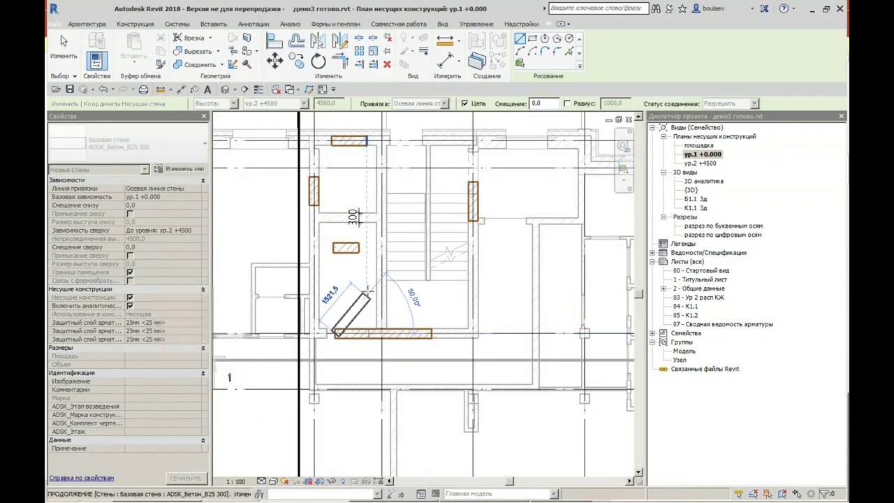
pyautogui.press('Escape')
pyautogui.click(381, 276)
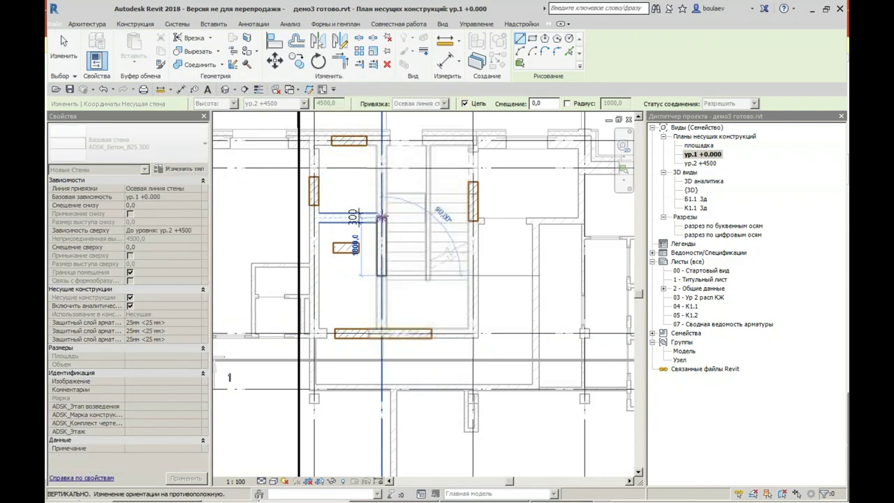
pyautogui.scroll(2, 368, 167)
pyautogui.click(392, 257)
pyautogui.press('Escape')
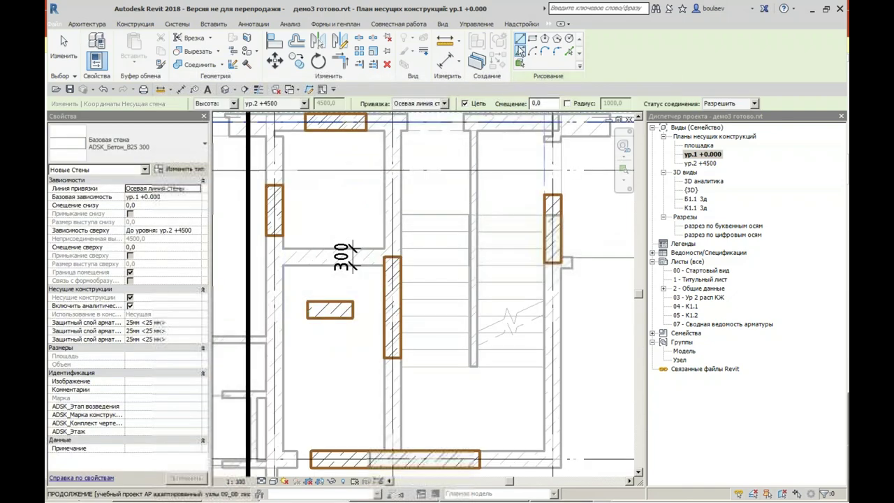
pyautogui.click(311, 233)
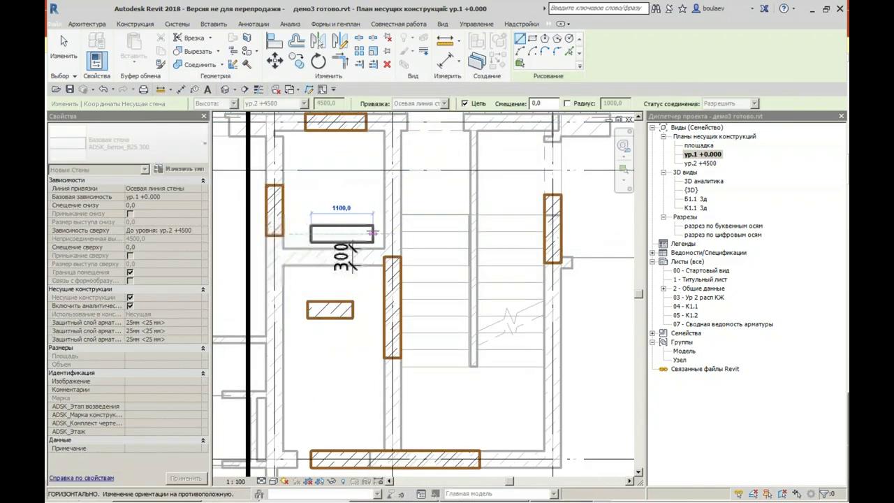
pyautogui.click(374, 233)
pyautogui.click(275, 41)
# Step: Align the short wall to its reference line and join the core walls at all four corners
pyautogui.click(301, 248)
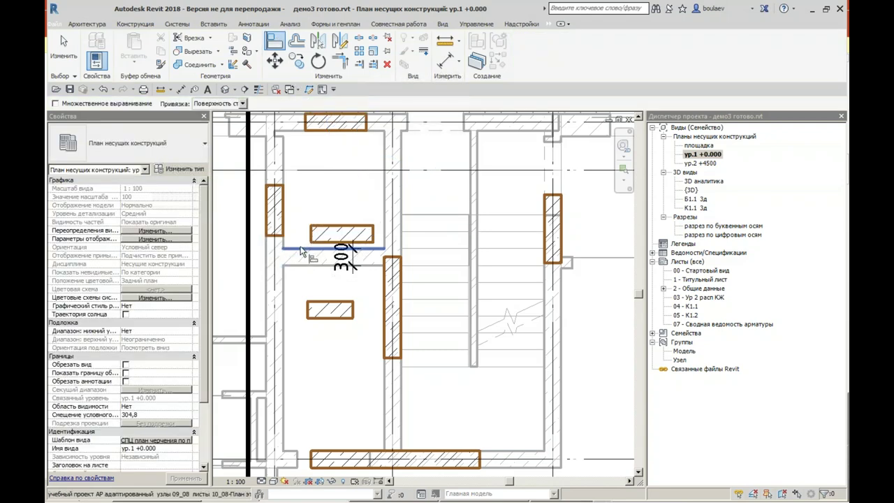
pyautogui.click(344, 227)
pyautogui.scroll(-2, 354, 188)
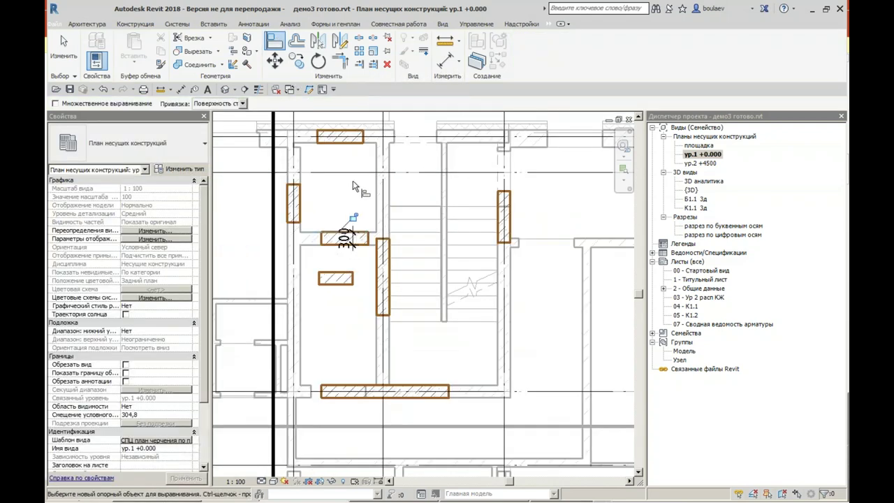
pyautogui.click(340, 61)
pyautogui.click(294, 203)
pyautogui.click(336, 145)
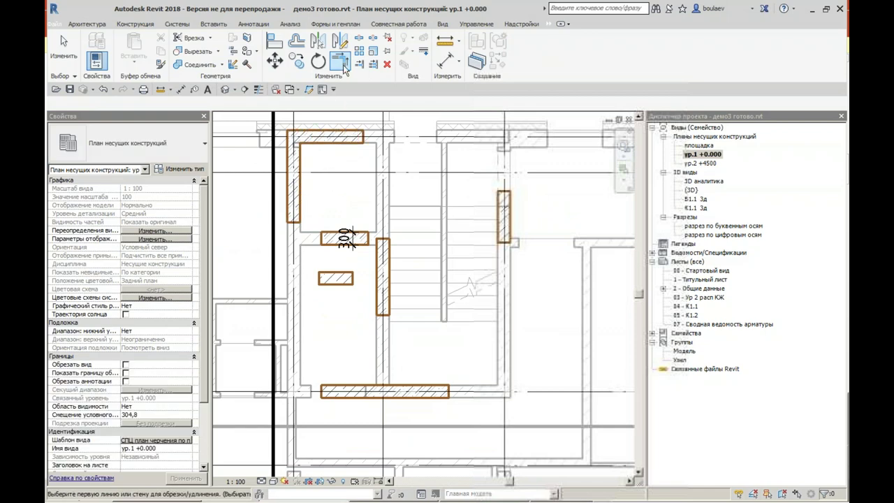
pyautogui.click(503, 210)
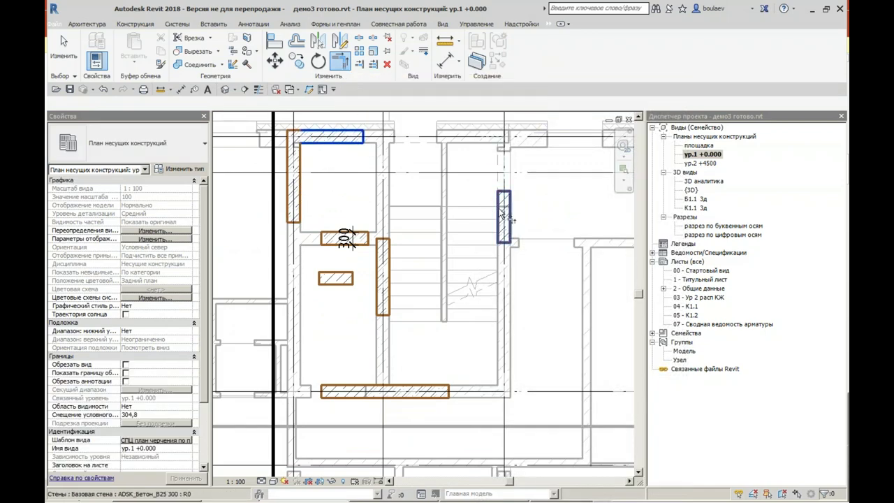
pyautogui.click(420, 137)
pyautogui.click(439, 393)
pyautogui.click(503, 335)
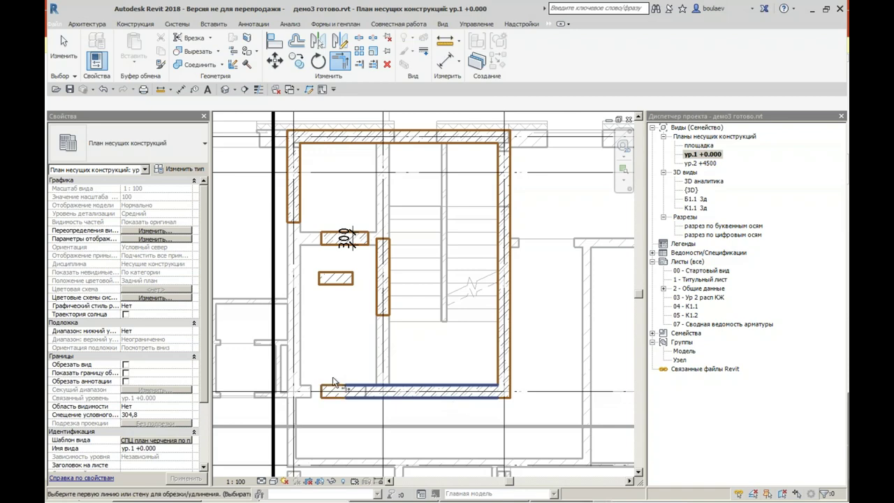
pyautogui.click(301, 220)
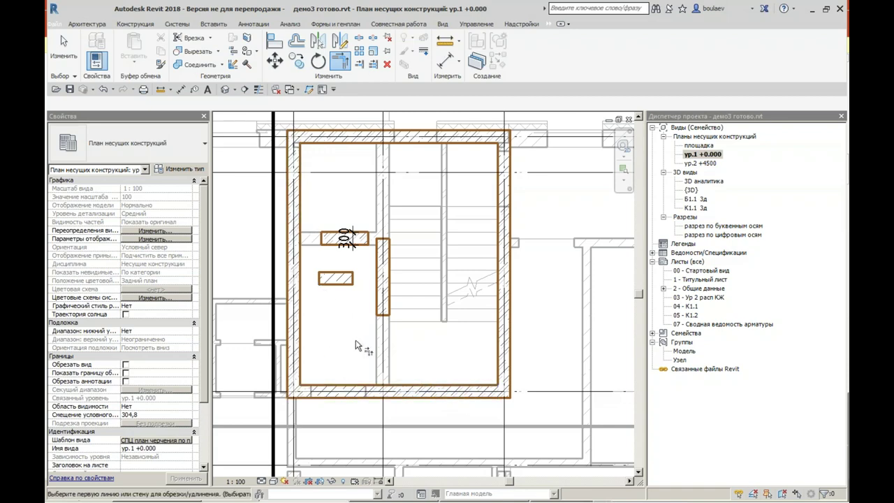
# Step: Extend the middle dividing wall to the top and bottom walls, then select the stray short wall
pyautogui.click(364, 68)
pyautogui.click(368, 144)
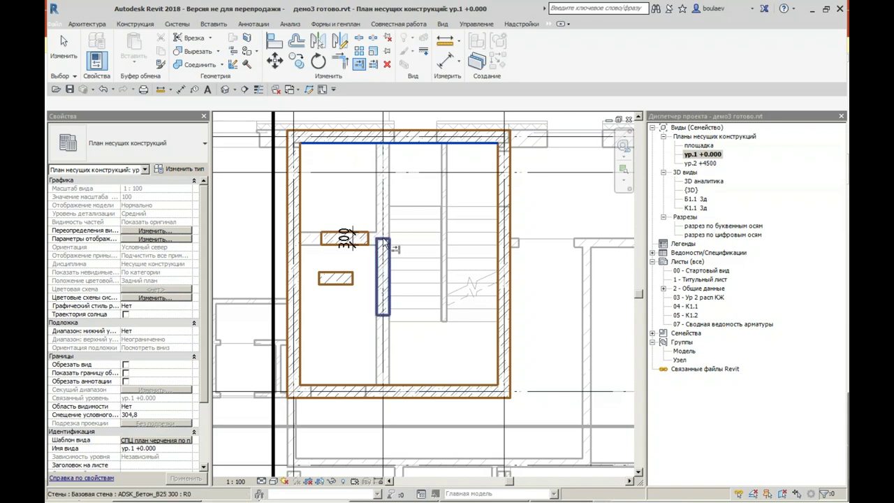
pyautogui.click(386, 244)
pyautogui.click(447, 385)
pyautogui.click(389, 316)
pyautogui.click(386, 239)
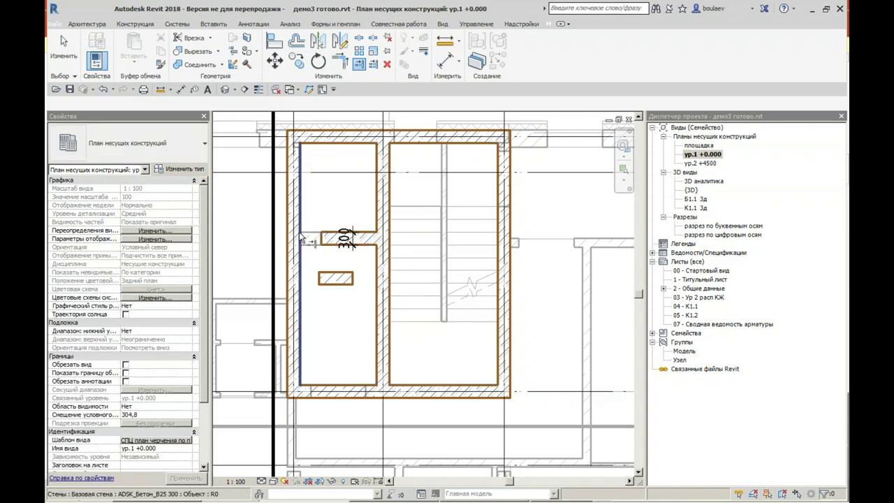
pyautogui.click(64, 50)
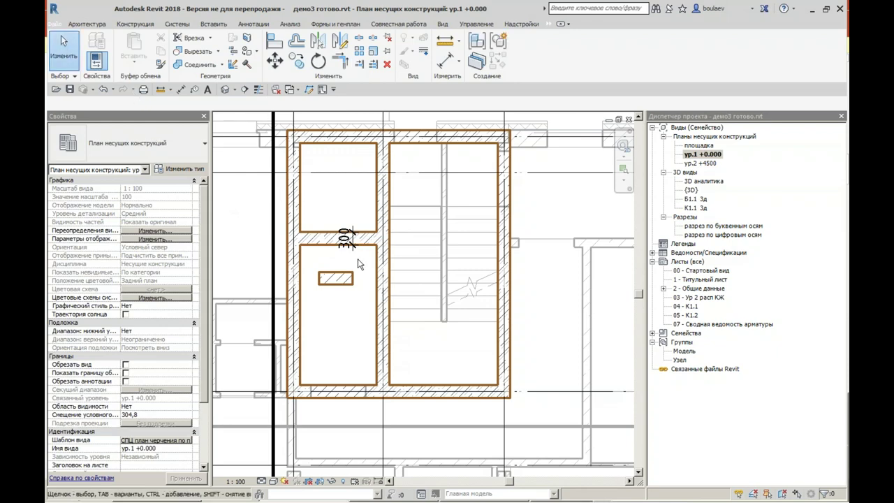
pyautogui.click(353, 279)
# Step: Delete the stray short wall
pyautogui.press('Delete')
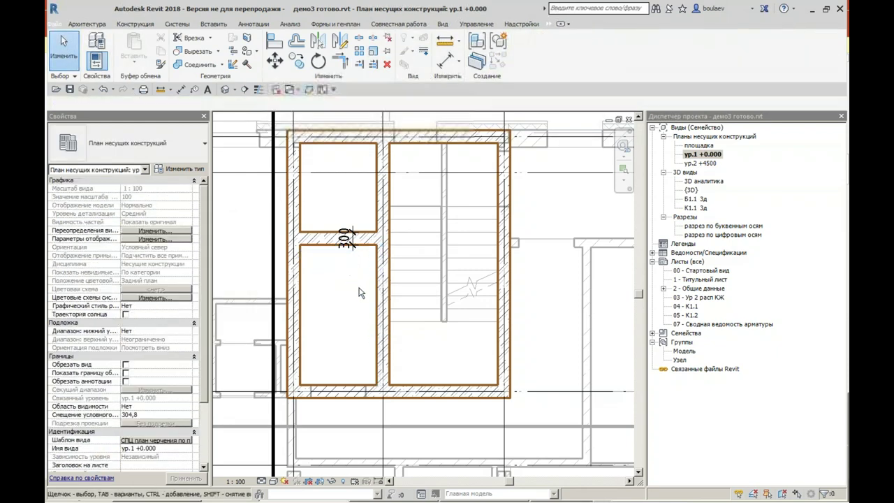
pyautogui.scroll(-3, 415, 293)
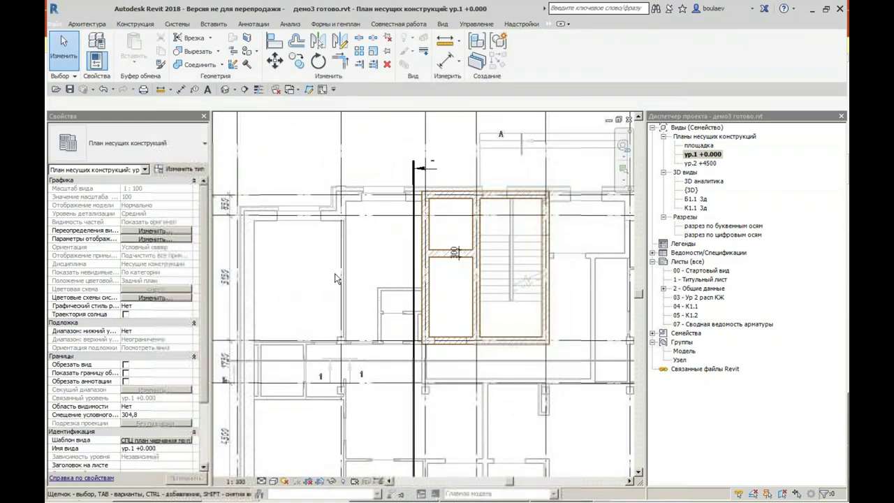
pyautogui.moveTo(285, 283); pyautogui.dragTo(322, 275, button='middle')
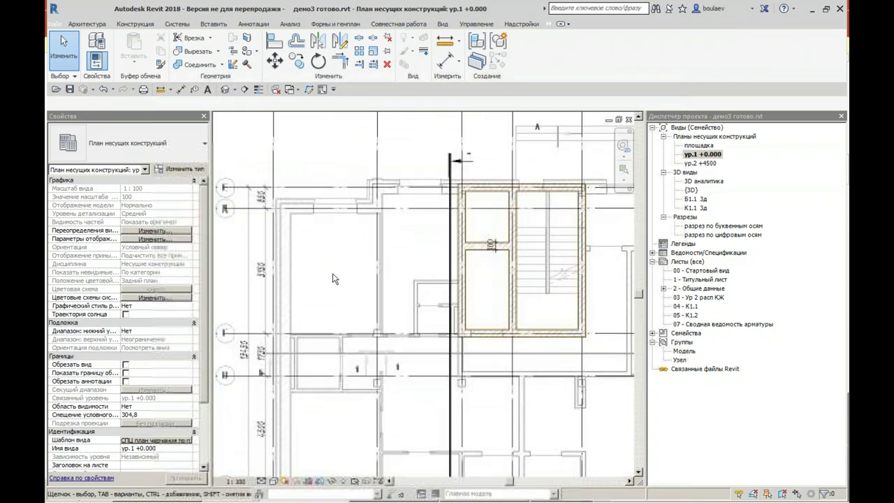
pyautogui.scroll(-1, 334, 278)
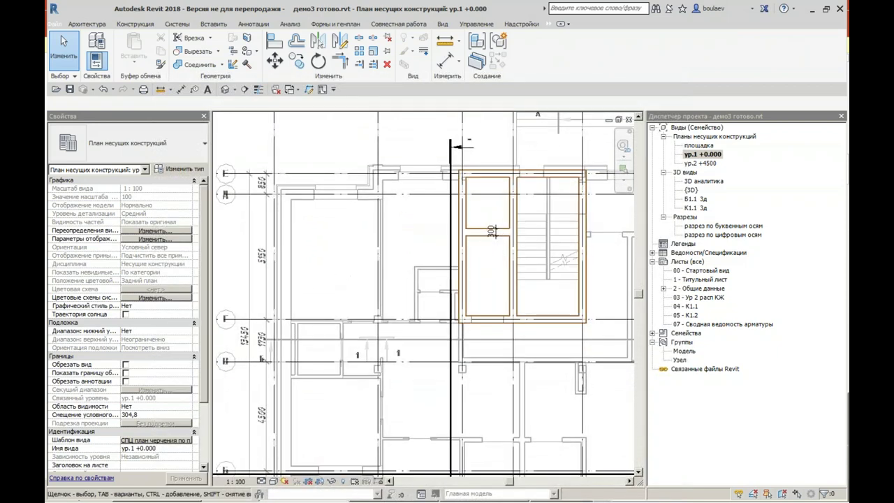
pyautogui.scroll(-1, 334, 278)
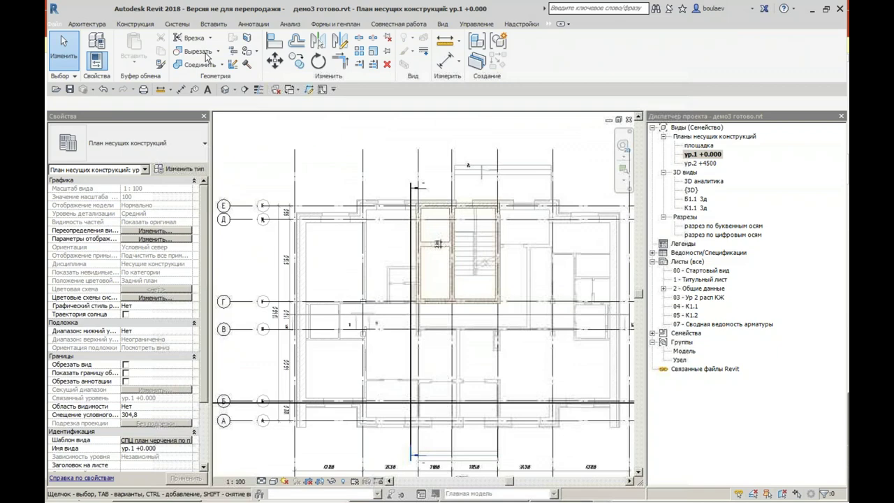
# Step: Place an ADSK_КолоннаЖБ_Прямоугольная 400x400мм а1 column at the top-left wall corner
pyautogui.click(133, 28)
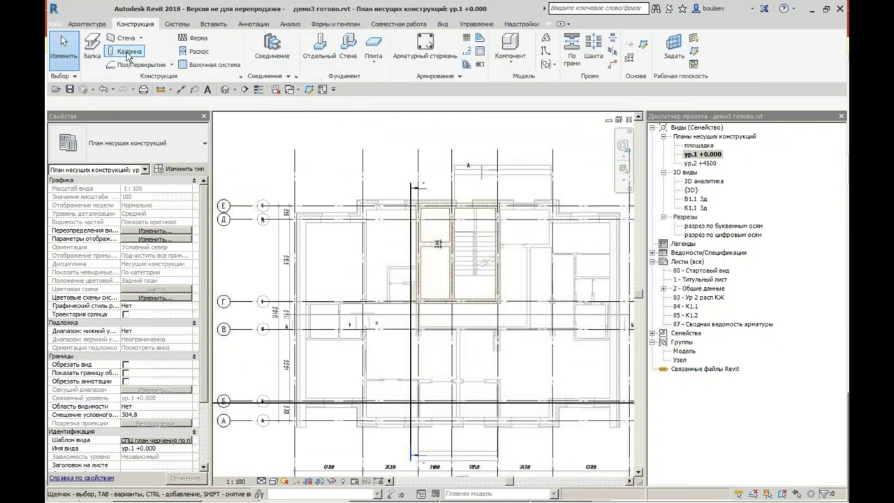
pyautogui.click(130, 52)
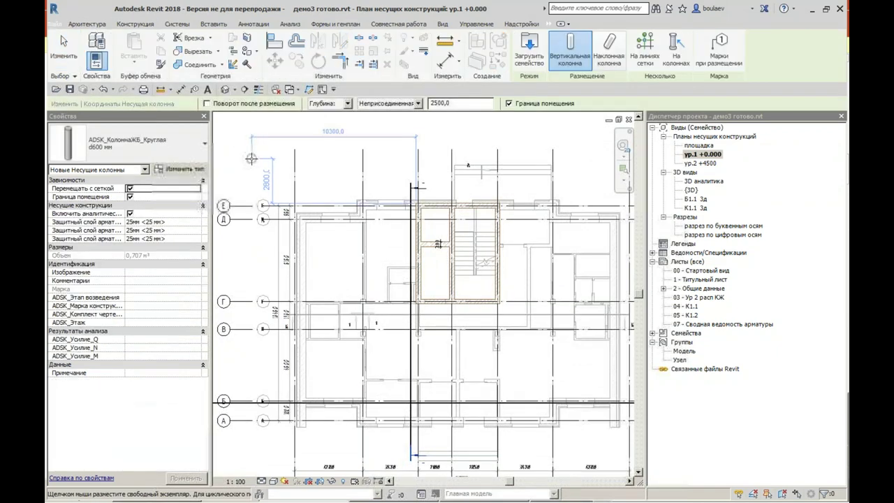
pyautogui.click(165, 144)
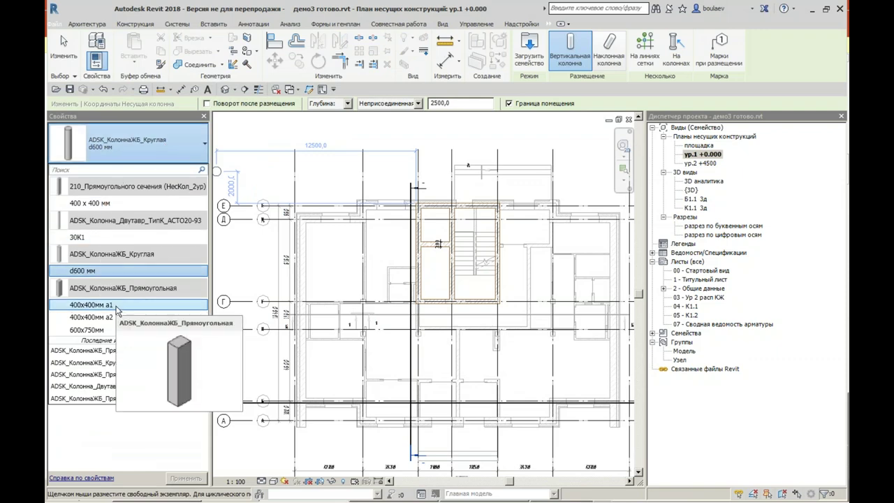
pyautogui.click(91, 304)
pyautogui.scroll(3, 306, 218)
pyautogui.scroll(2, 305, 218)
pyautogui.scroll(2, 307, 279)
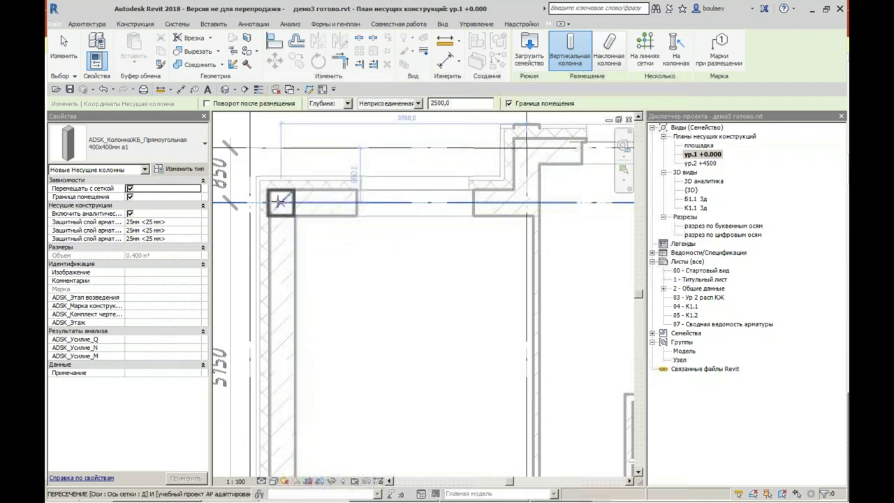
pyautogui.click(286, 203)
pyautogui.scroll(-1, 351, 254)
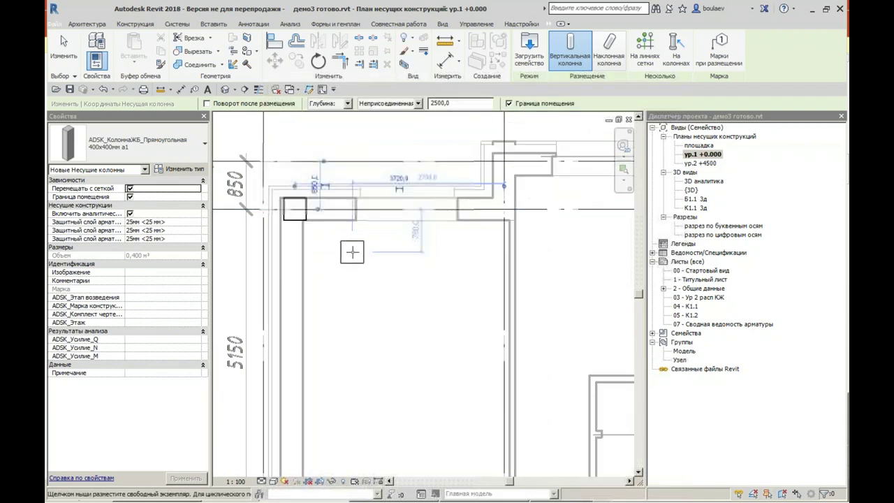
pyautogui.scroll(-1, 352, 259)
pyautogui.moveTo(417, 280); pyautogui.dragTo(376, 308, button='middle')
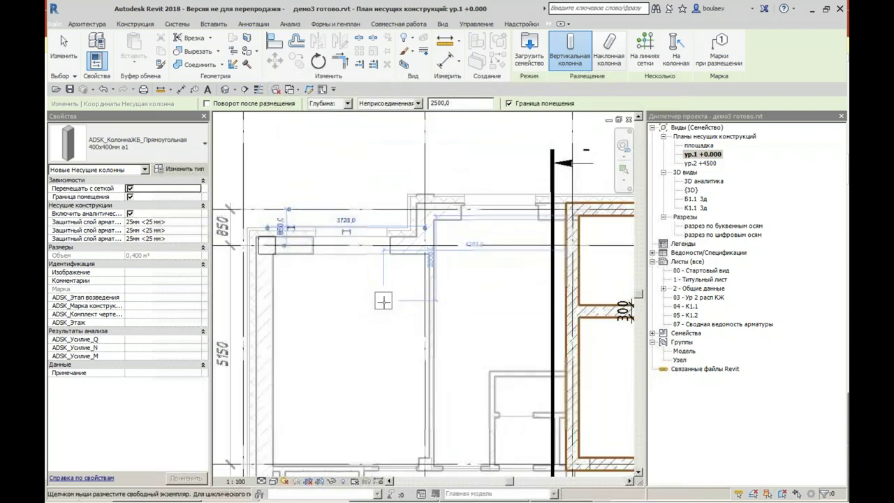
pyautogui.press('Escape')
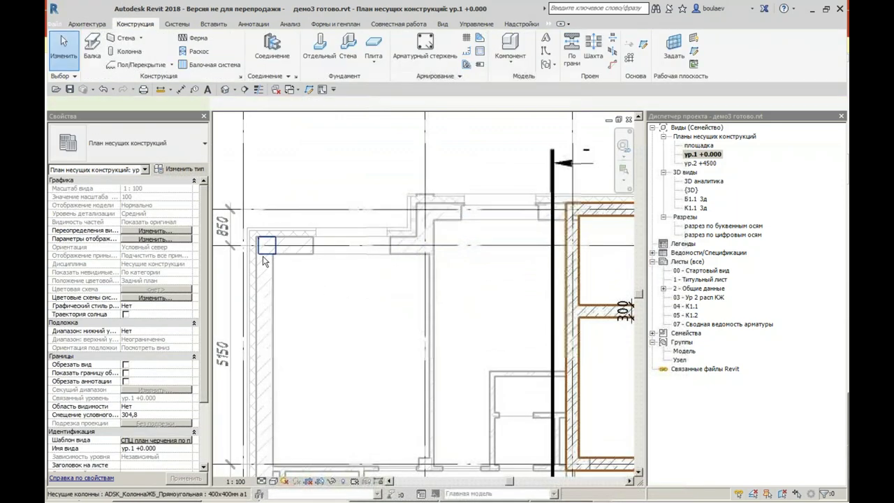
# Step: Place a 400x400 column rising to ур.2 +4500 at the wall corner by axis Д
pyautogui.click(262, 255)
pyautogui.press('Escape')
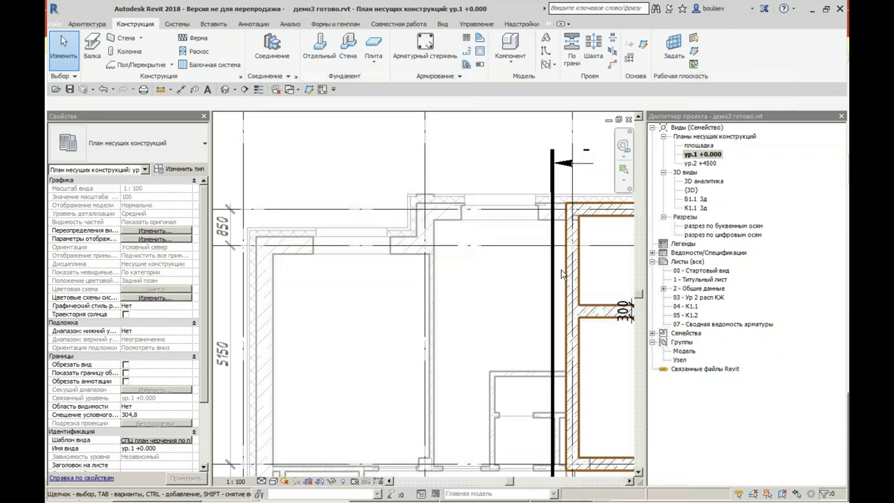
pyautogui.click(136, 53)
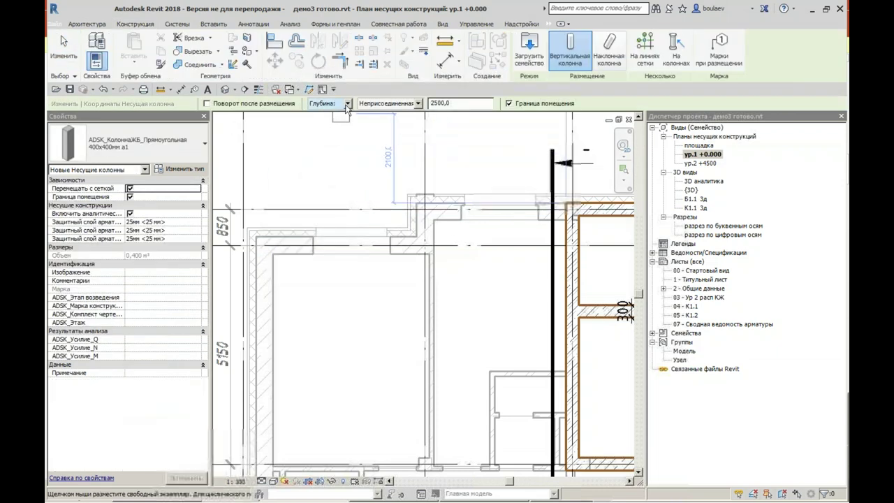
pyautogui.click(329, 121)
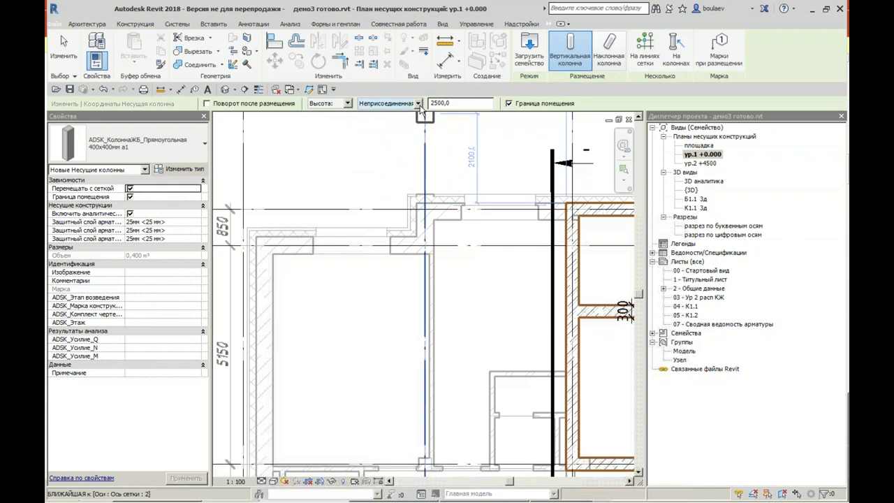
pyautogui.click(404, 104)
pyautogui.click(388, 143)
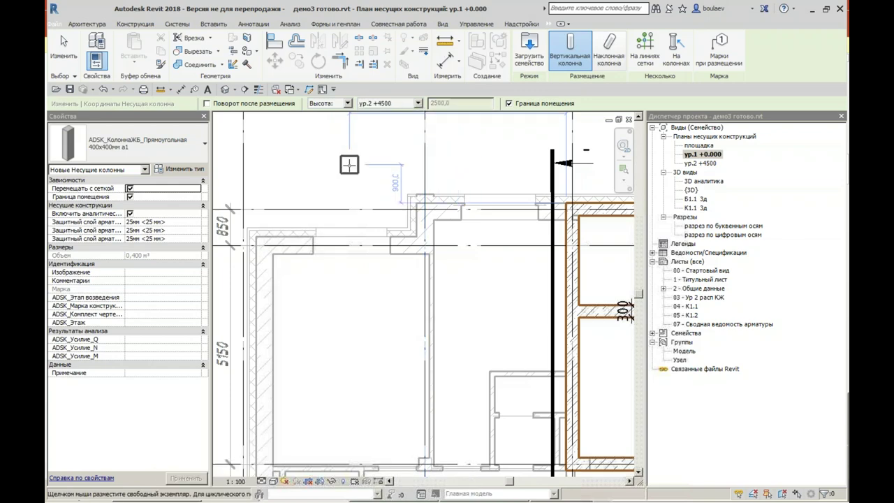
pyautogui.click(273, 245)
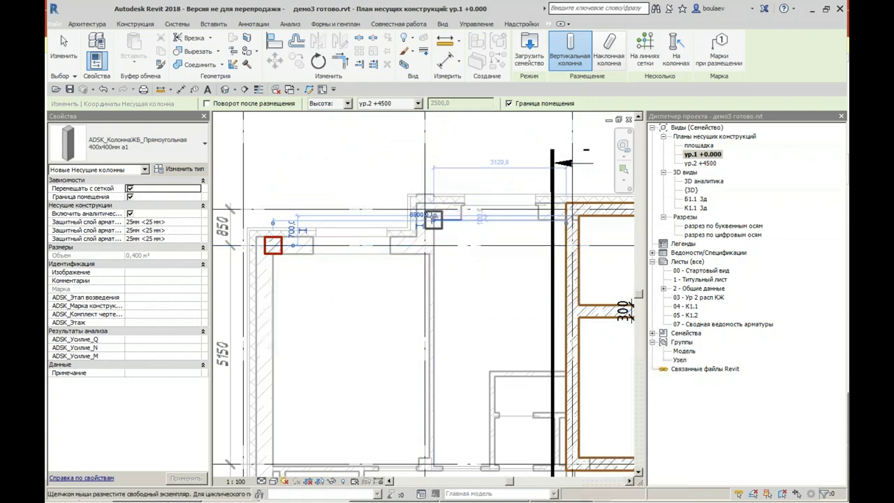
# Step: Place four more 400x400 columns at grid intersections along axis В
pyautogui.scroll(-2, 371, 279)
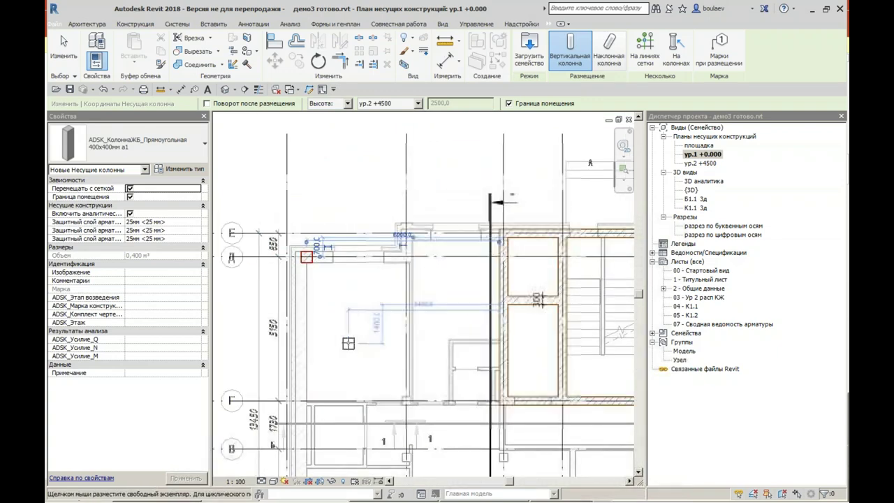
pyautogui.scroll(2, 351, 341)
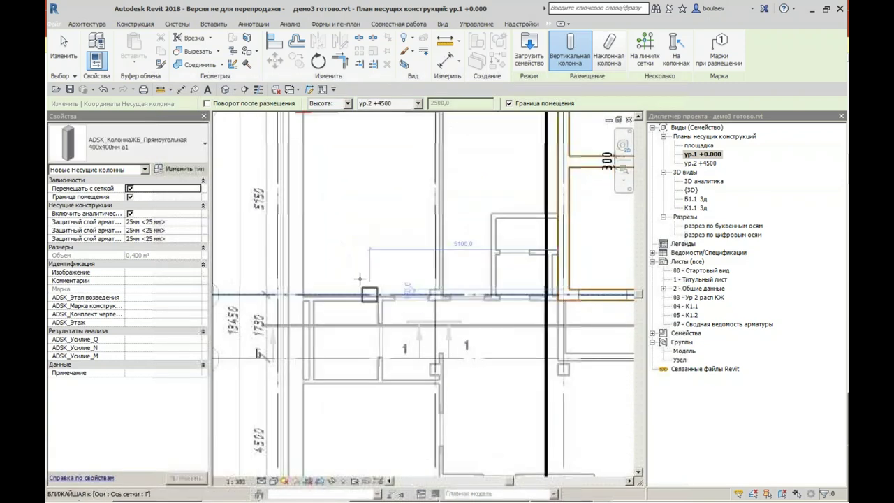
pyautogui.scroll(-2, 363, 293)
pyautogui.scroll(2, 318, 336)
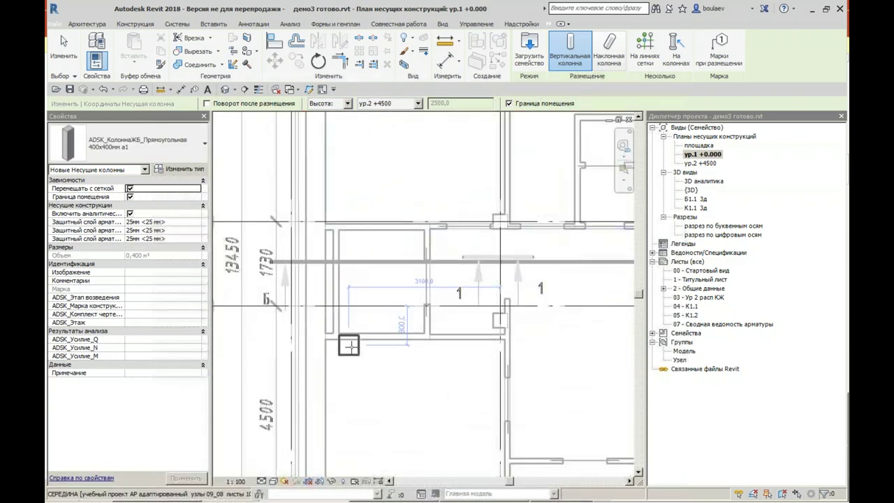
pyautogui.click(291, 305)
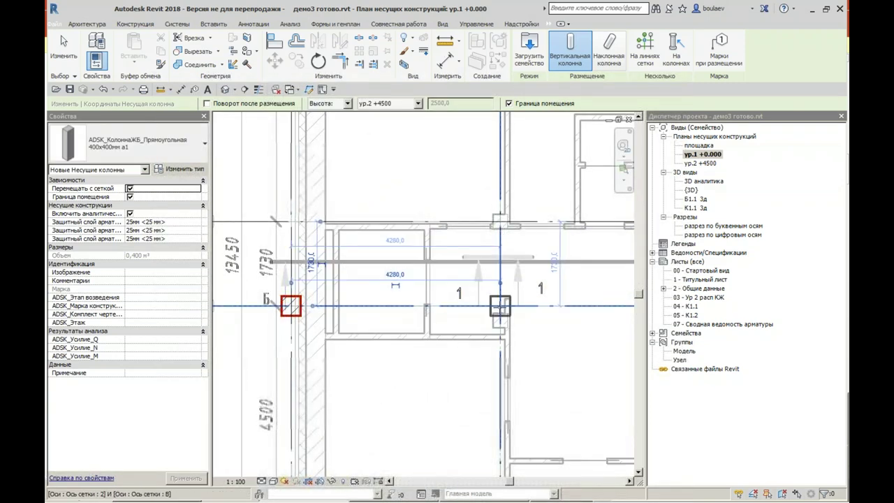
pyautogui.click(503, 305)
pyautogui.scroll(-2, 523, 343)
pyautogui.moveTo(522, 343)
pyautogui.mouseDown(button='middle')
pyautogui.moveTo(444, 359)
pyautogui.moveTo(292, 353)
pyautogui.mouseUp(button='middle')
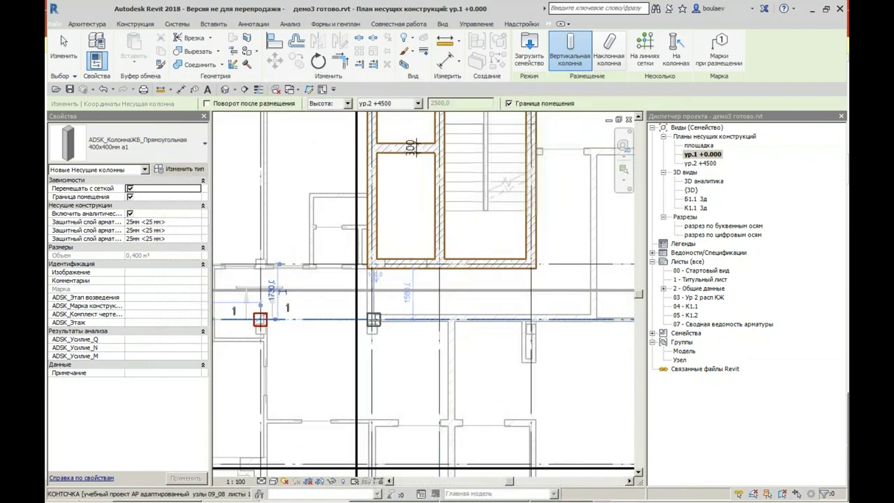
pyautogui.click(372, 320)
pyautogui.click(531, 320)
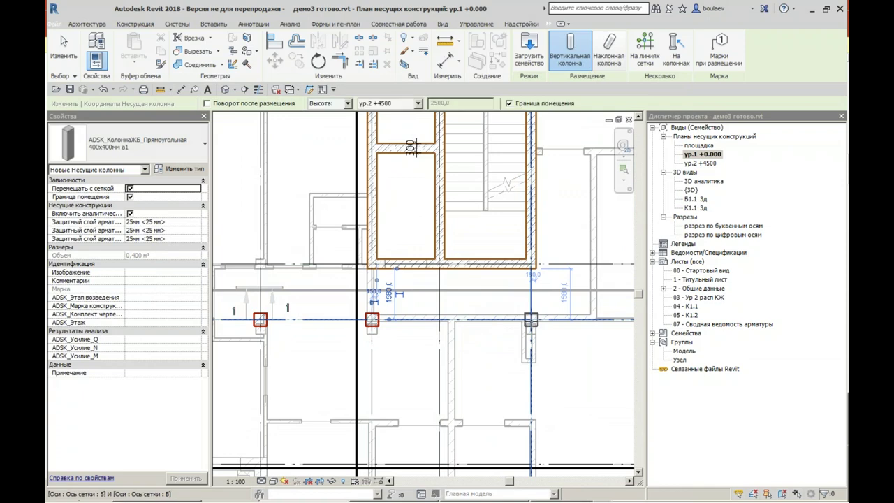
pyautogui.moveTo(568, 359); pyautogui.dragTo(319, 347, button='middle')
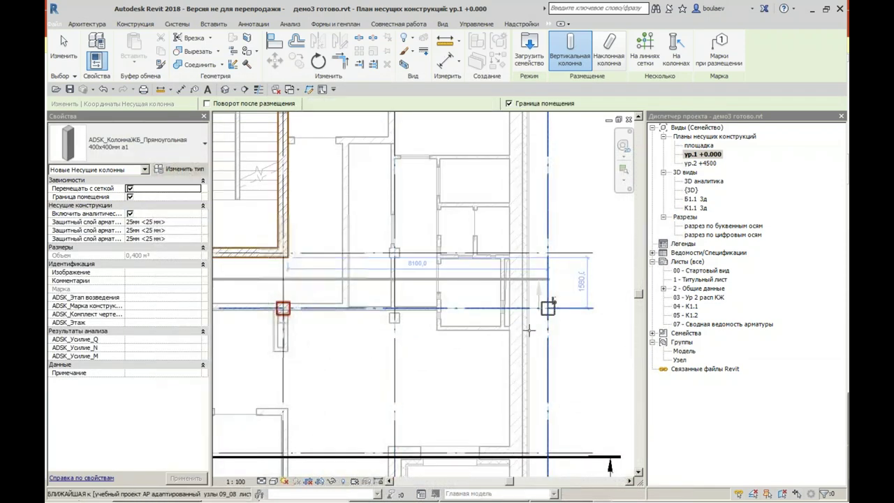
pyautogui.scroll(-4, 549, 308)
# Step: Finish placing columns and clear the selection of the column on axis В
pyautogui.scroll(2, 378, 327)
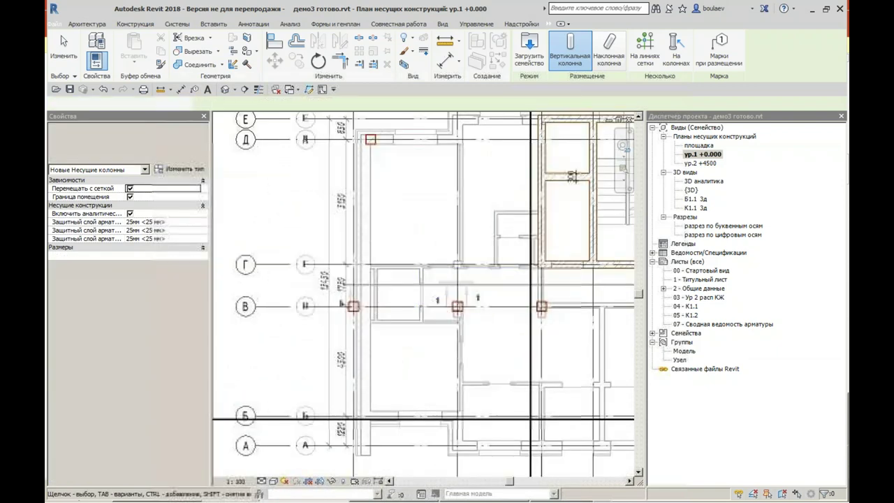
pyautogui.press('Escape')
pyautogui.click(456, 308)
pyautogui.press('Escape')
pyautogui.scroll(3, 331, 308)
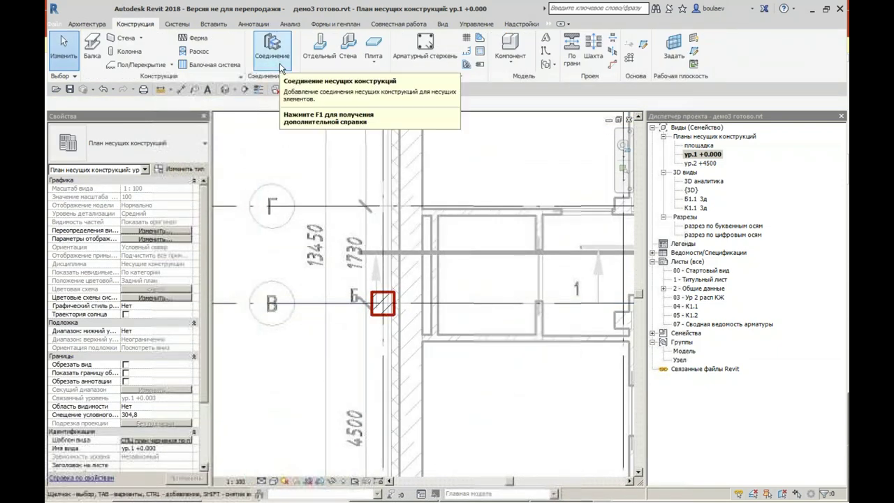
# Step: Try aligning a column to the wall face with AL, then cancel the alignment
pyautogui.press('a')
pyautogui.press('l')
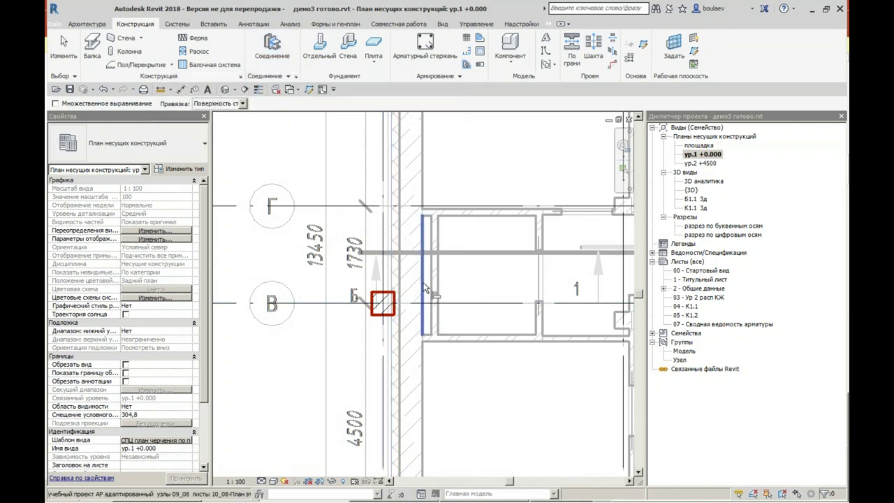
pyautogui.scroll(-3, 462, 350)
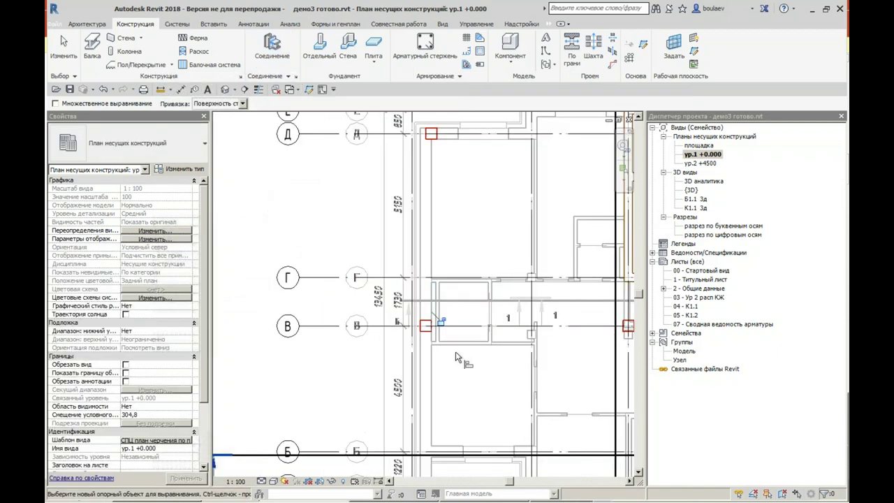
pyautogui.scroll(-2, 436, 393)
pyautogui.scroll(3, 440, 350)
pyautogui.click(440, 336)
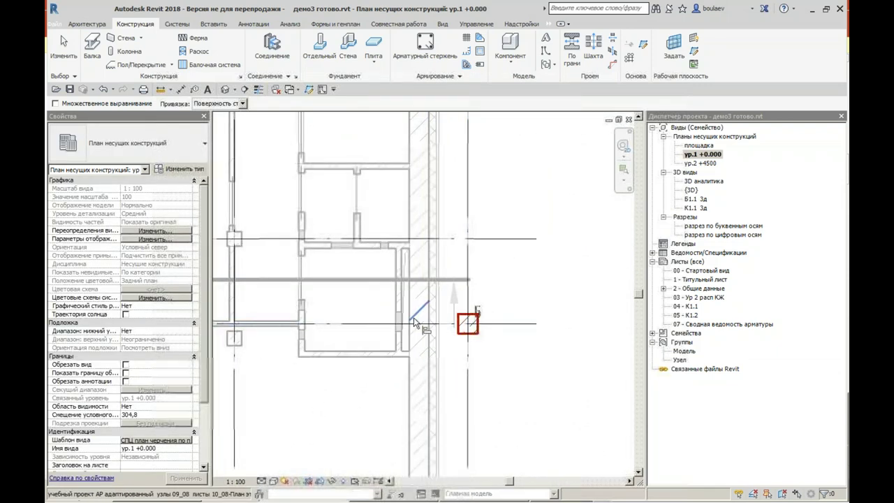
pyautogui.scroll(-3, 458, 328)
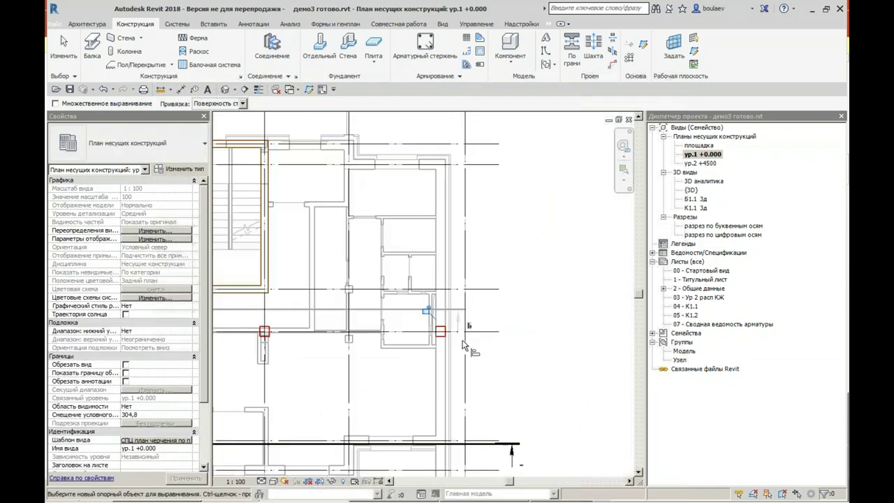
pyautogui.press('Escape')
pyautogui.press('Escape')
pyautogui.scroll(-3, 410, 295)
pyautogui.scroll(2, 529, 296)
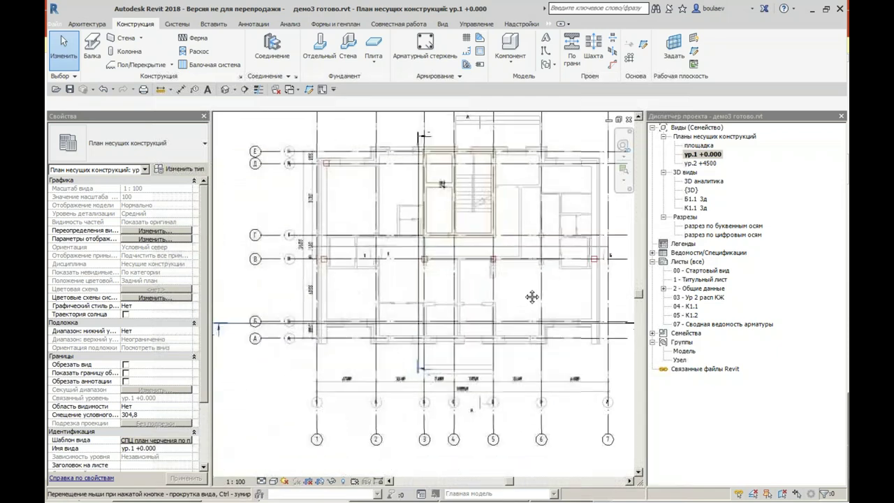
pyautogui.scroll(2, 312, 279)
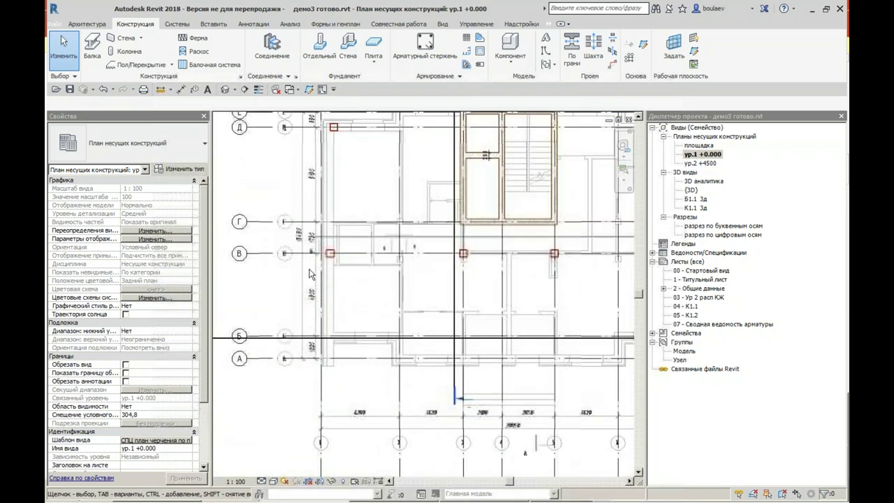
pyautogui.scroll(-2, 312, 273)
# Step: Copy the four columns along axis В down onto the lower axis
pyautogui.moveTo(583, 250); pyautogui.dragTo(584, 250)
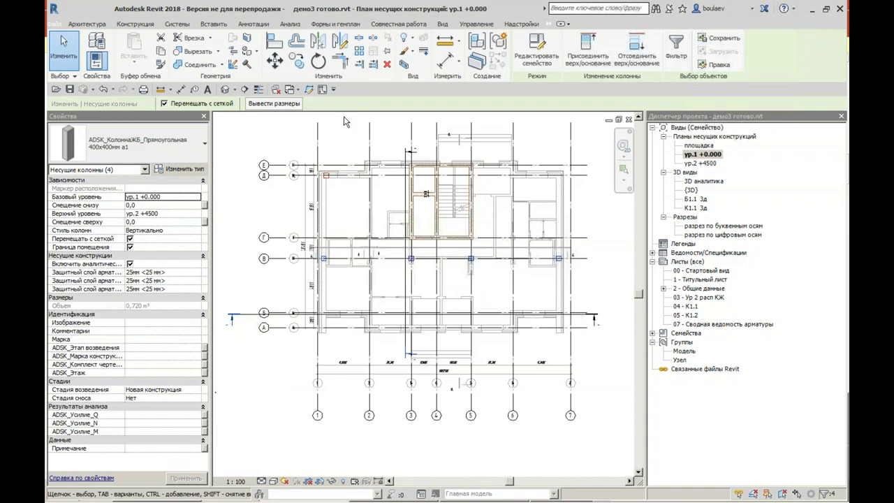
pyautogui.click(296, 61)
pyautogui.scroll(2, 594, 293)
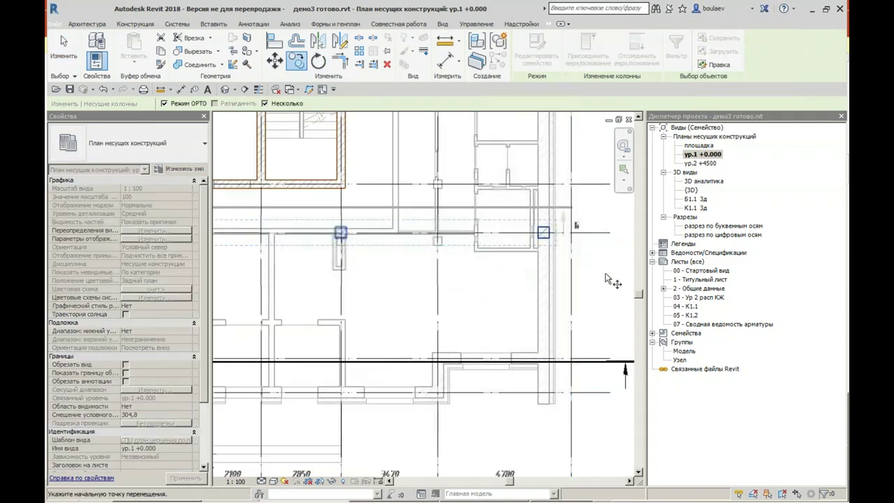
pyautogui.scroll(1, 594, 293)
pyautogui.click(563, 191)
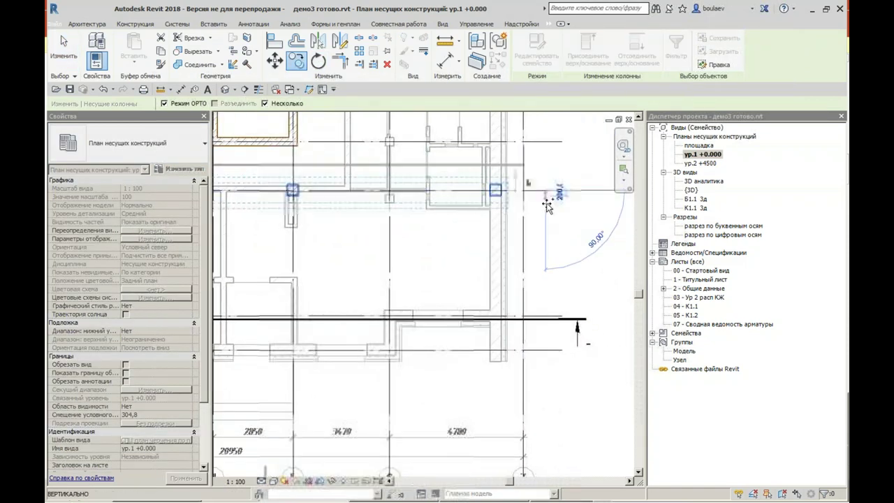
pyautogui.click(545, 315)
pyautogui.press('Escape')
pyautogui.press('Escape')
# Step: Move the lower-right column to the next grid intersection
pyautogui.scroll(1, 447, 342)
pyautogui.scroll(-1, 582, 379)
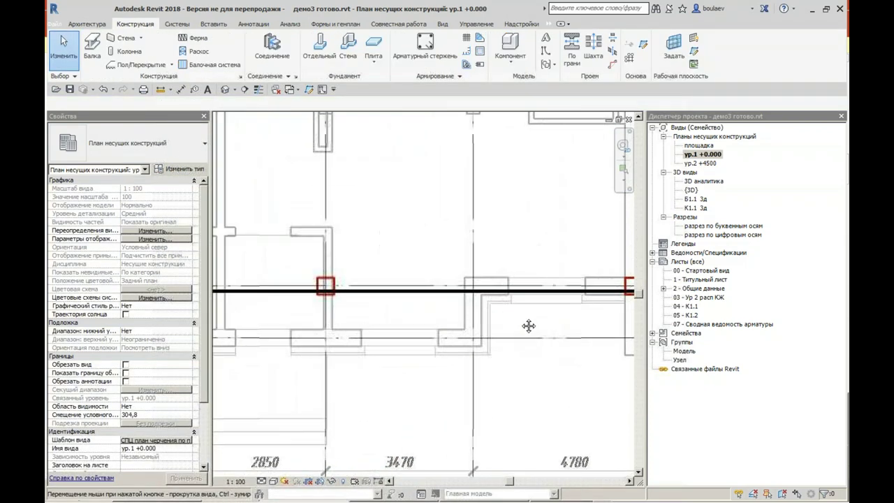
pyautogui.scroll(-1, 582, 379)
pyautogui.scroll(1, 566, 327)
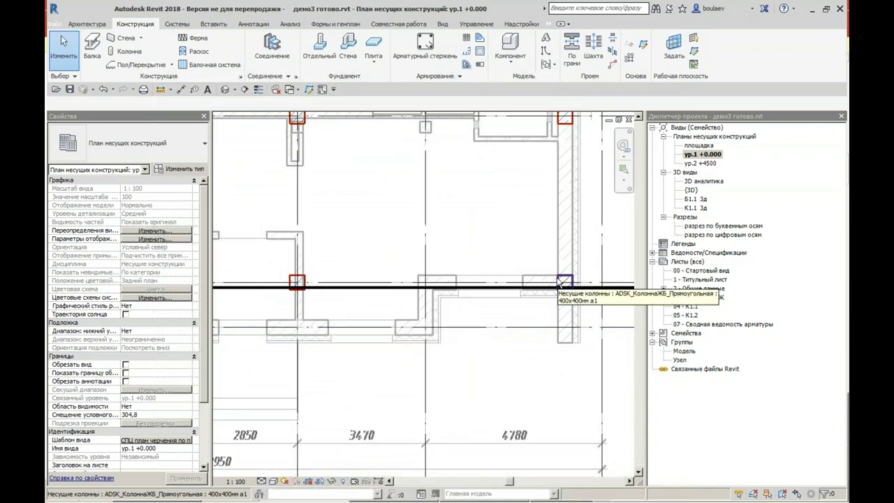
pyautogui.press('a')
pyautogui.press('l')
pyautogui.press('Escape')
pyautogui.click(561, 284)
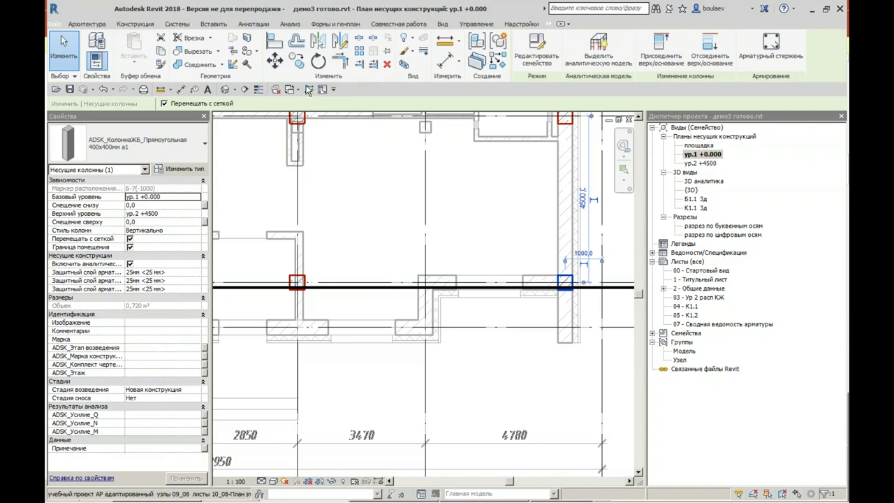
pyautogui.press('m')
pyautogui.press('v')
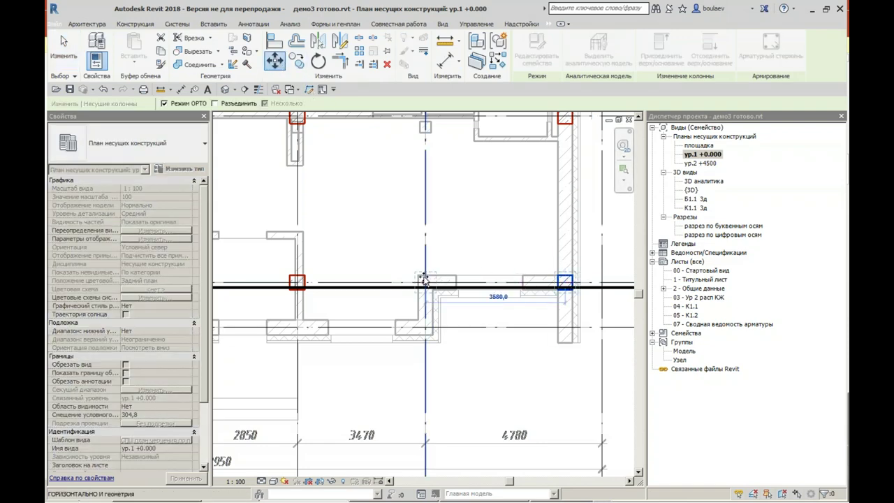
pyautogui.click(426, 282)
pyautogui.press('Escape')
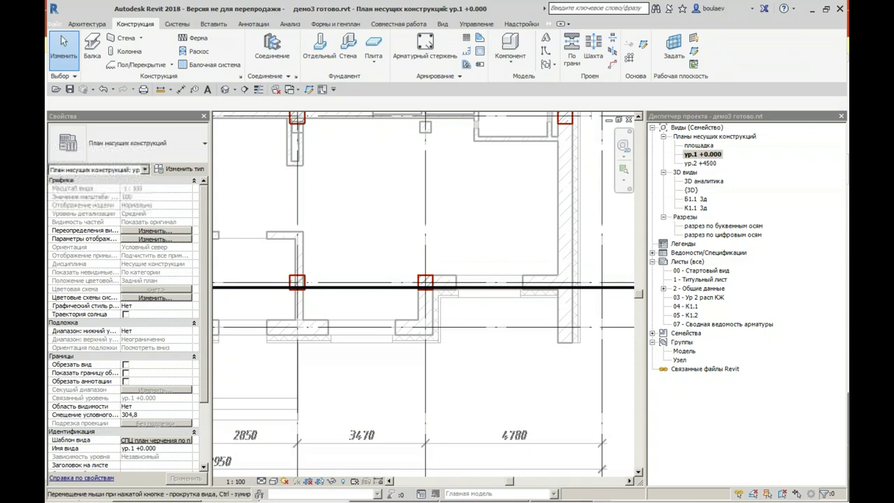
# Step: Align the column on the horizontal grid line onto grid 2
pyautogui.moveTo(274, 255); pyautogui.dragTo(383, 244, button='middle')
pyautogui.click(403, 272)
pyautogui.press('Escape')
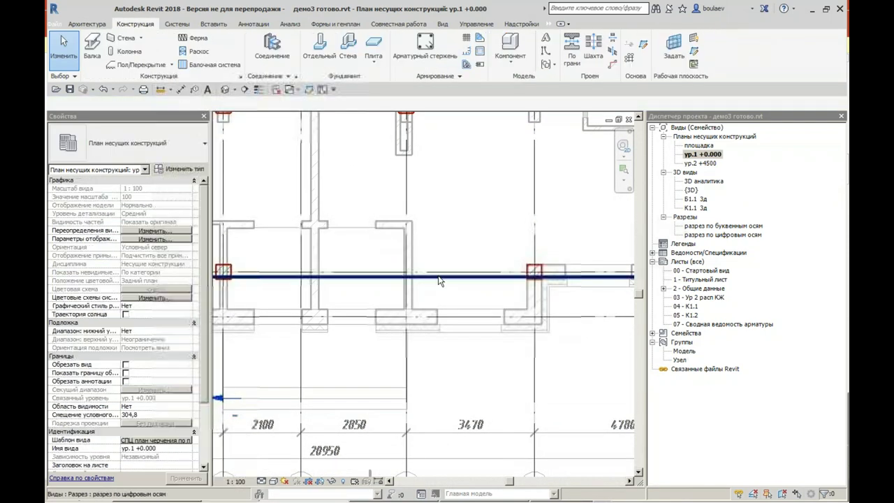
pyautogui.moveTo(247, 266); pyautogui.dragTo(398, 257, button='middle')
pyautogui.click(373, 263)
pyautogui.press('Escape')
pyautogui.moveTo(297, 249); pyautogui.dragTo(471, 245, button='middle')
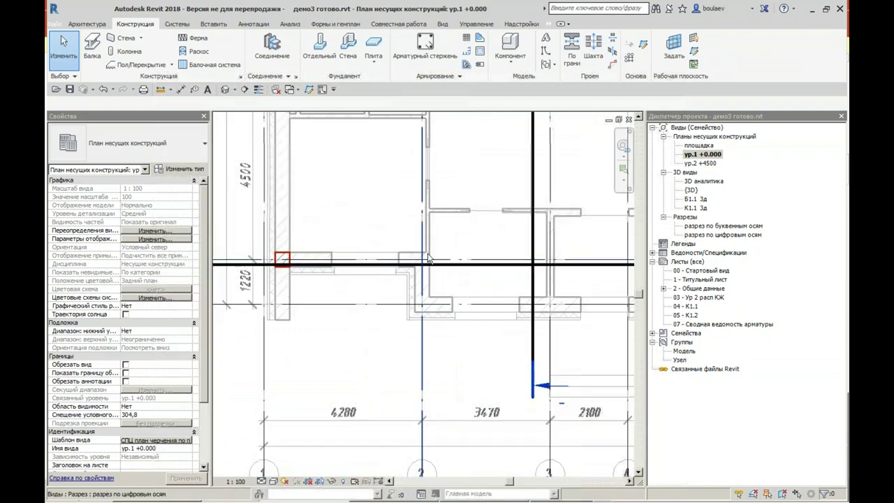
pyautogui.press('a')
pyautogui.press('l')
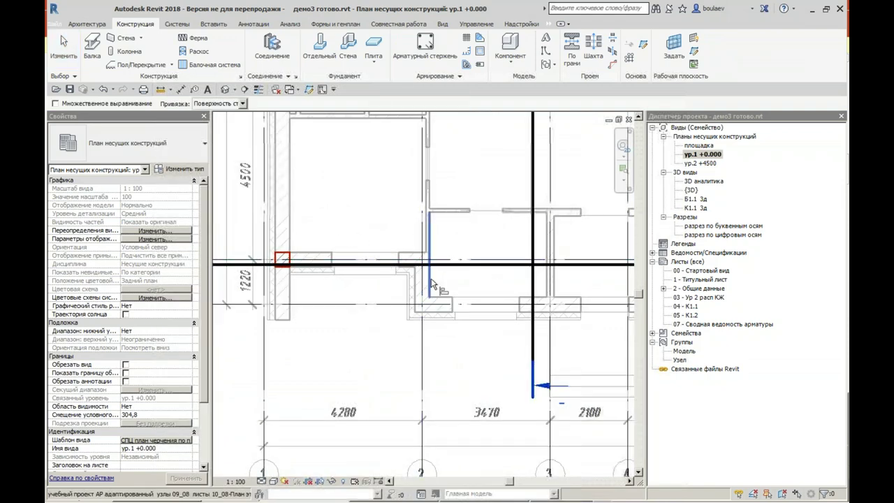
pyautogui.click(289, 259)
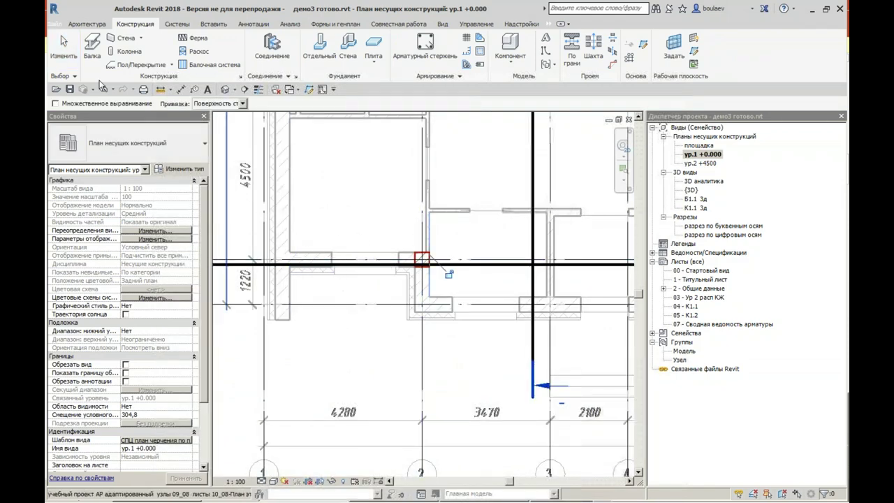
pyautogui.press('Escape')
# Step: Select the two columns on the horizontal grid line
pyautogui.scroll(-2, 360, 227)
pyautogui.moveTo(383, 301); pyautogui.dragTo(335, 305, button='middle')
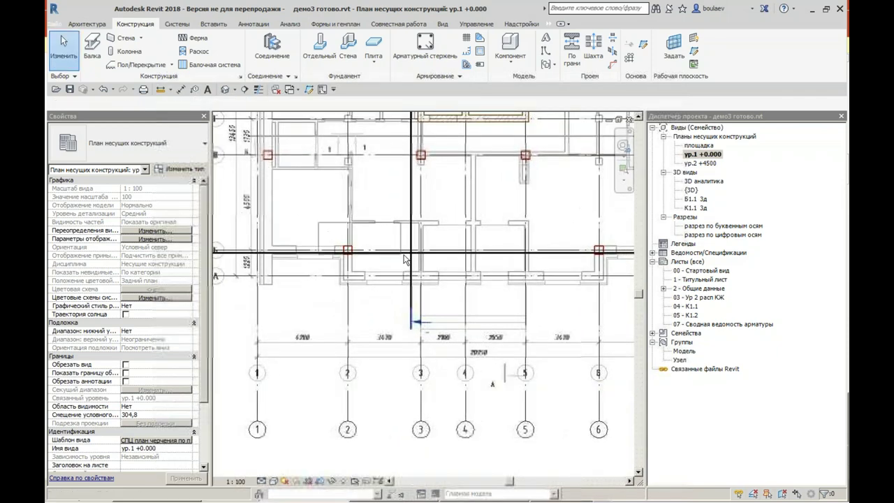
pyautogui.moveTo(607, 272); pyautogui.dragTo(322, 241)
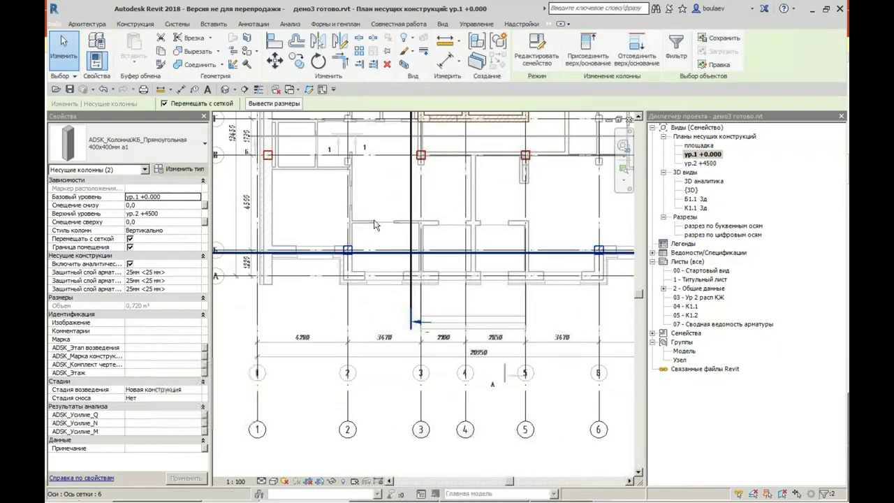
# Step: Copy the two selected columns from the grid intersection to just below the grid line
pyautogui.click(296, 61)
pyautogui.scroll(2, 335, 280)
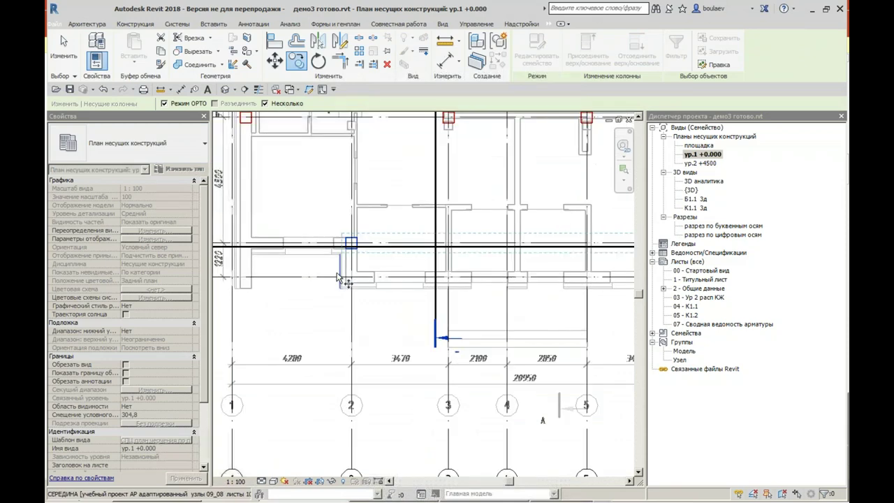
pyautogui.scroll(2, 392, 252)
pyautogui.click(434, 223)
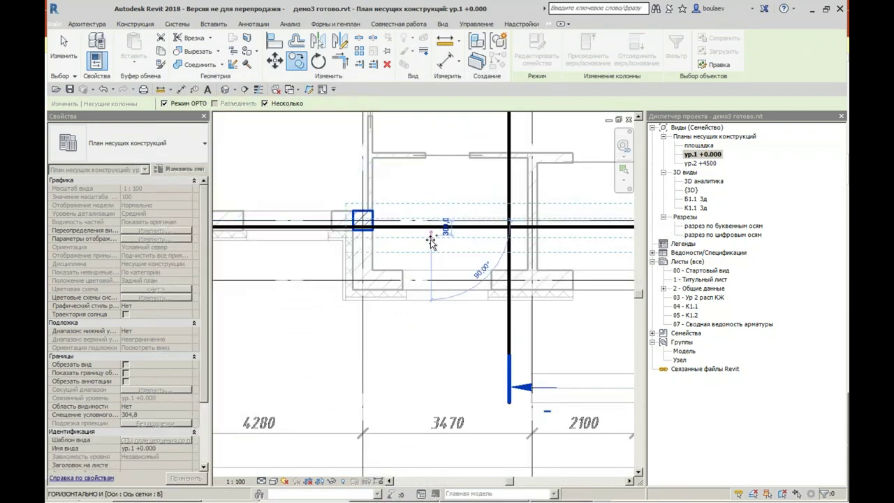
pyautogui.click(431, 281)
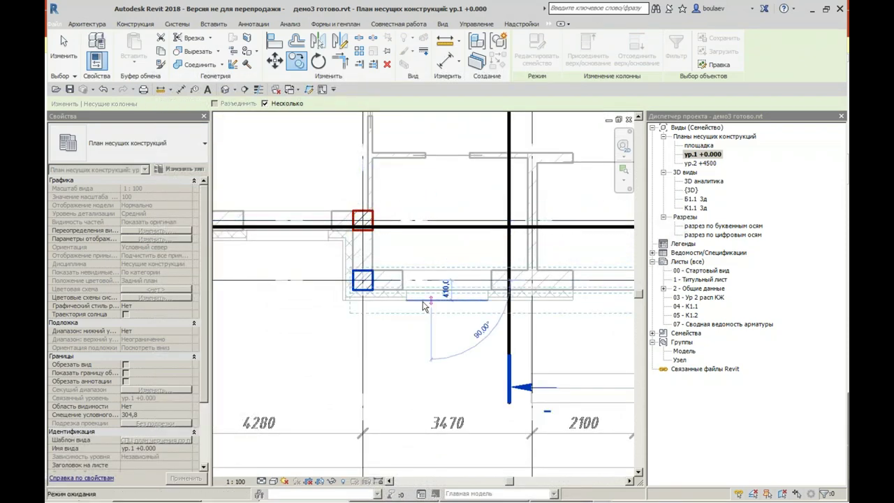
pyautogui.press('Escape')
pyautogui.press('Escape')
pyautogui.scroll(-3, 421, 304)
pyautogui.scroll(-2, 391, 266)
pyautogui.moveTo(361, 232)
pyautogui.mouseDown(button='middle')
pyautogui.moveTo(356, 301)
pyautogui.moveTo(337, 281)
pyautogui.moveTo(295, 273)
pyautogui.moveTo(373, 296)
pyautogui.moveTo(387, 366)
pyautogui.moveTo(371, 249)
pyautogui.moveTo(355, 245)
pyautogui.moveTo(409, 240)
pyautogui.moveTo(372, 180)
pyautogui.mouseUp(button='middle')
pyautogui.scroll(1, 371, 249)
pyautogui.scroll(1, 356, 245)
pyautogui.scroll(1, 409, 239)
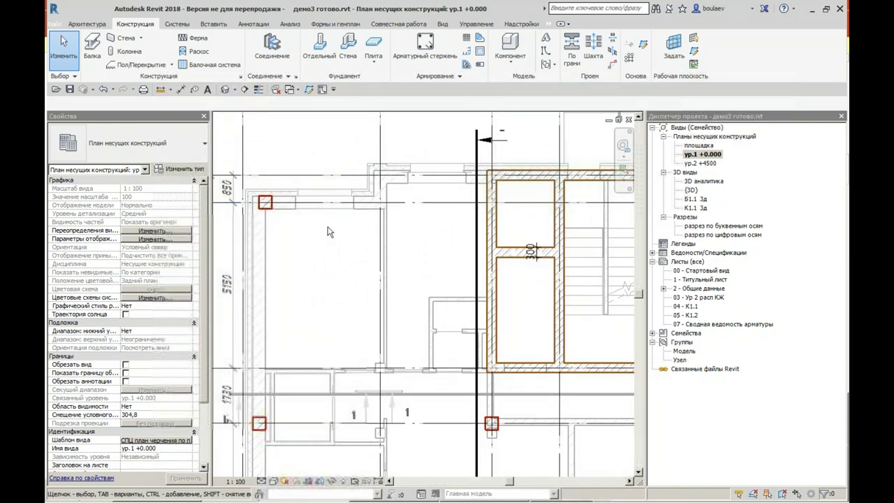
# Step: Start aligning the top-left column to a wall edge, then cancel the alignment
pyautogui.press('a')
pyautogui.press('l')
pyautogui.scroll(1, 329, 236)
pyautogui.moveTo(300, 245); pyautogui.dragTo(337, 256, button='middle')
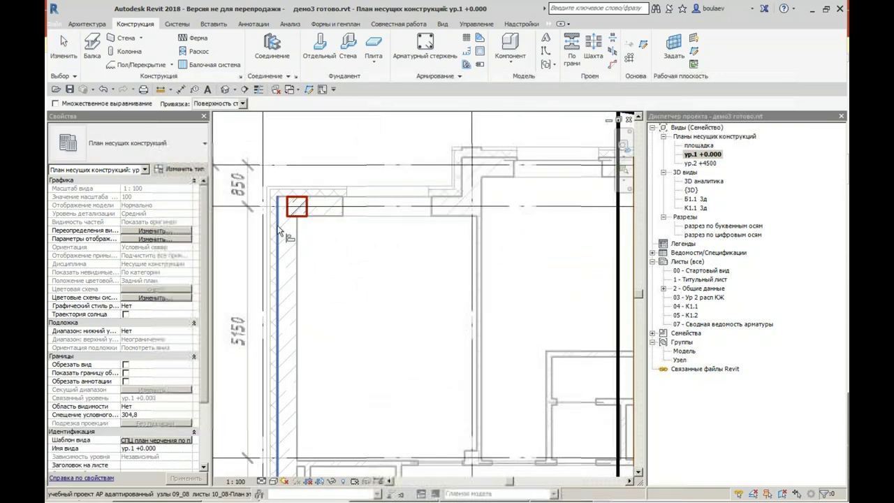
pyautogui.scroll(3, 300, 220)
pyautogui.scroll(3, 292, 215)
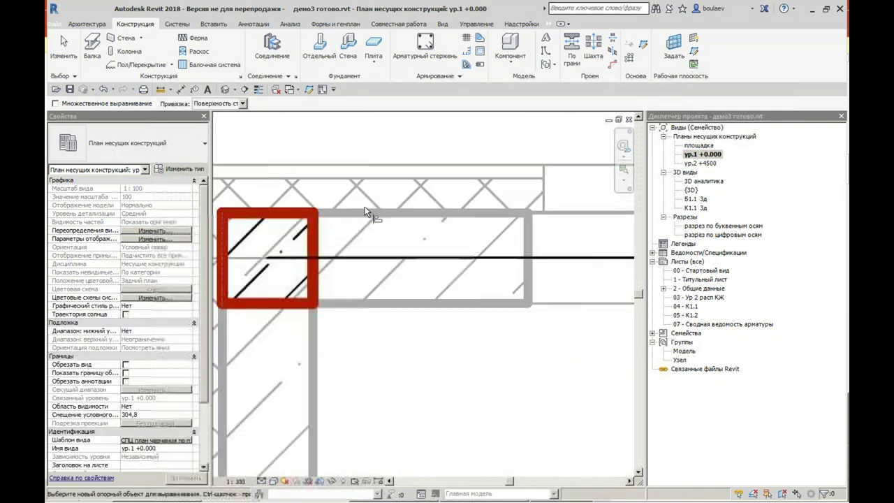
pyautogui.scroll(-3, 372, 334)
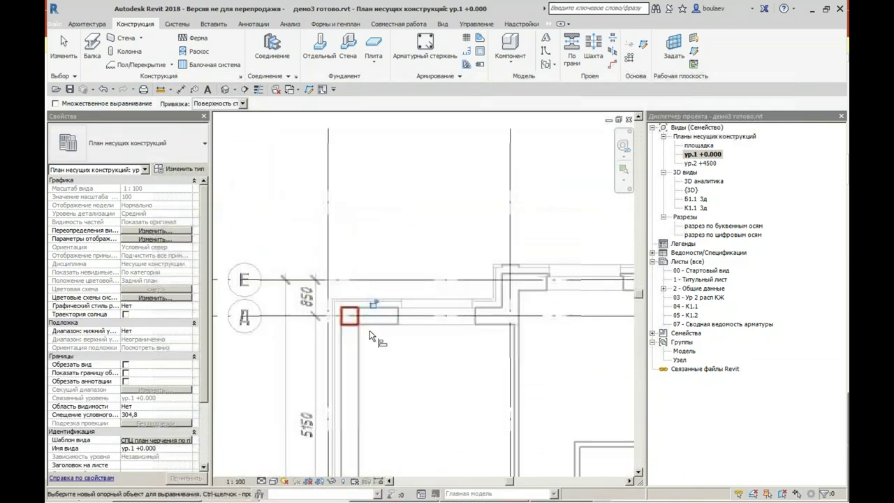
pyautogui.scroll(-3, 373, 377)
pyautogui.moveTo(563, 302); pyautogui.dragTo(526, 262, button='middle')
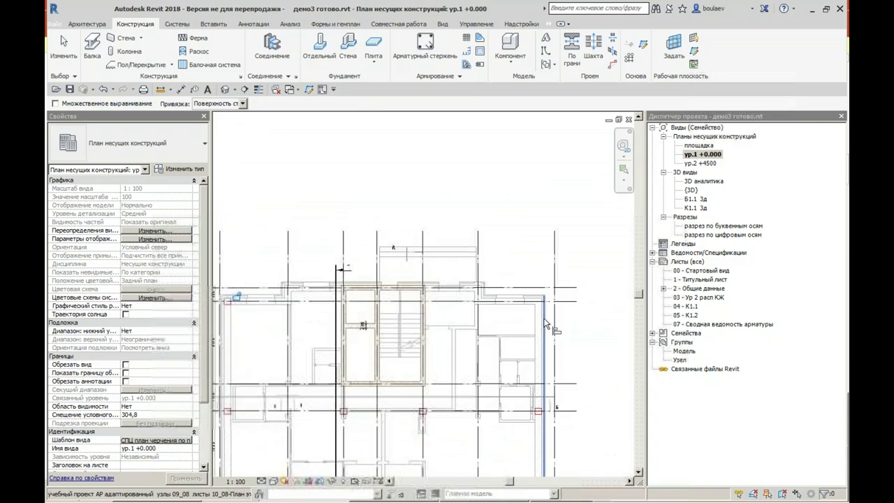
pyautogui.press('Escape')
# Step: Copy the top-left corner column to the right-hand wall corner along grid Д
pyautogui.click(230, 304)
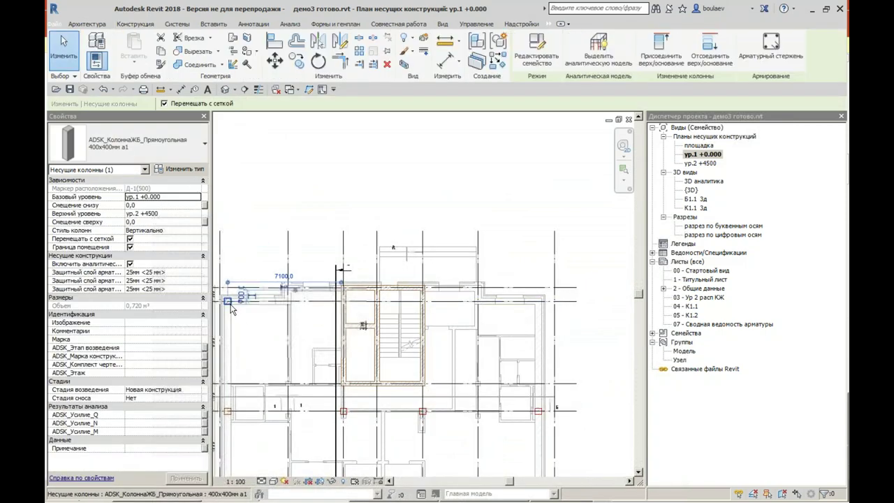
pyautogui.click(296, 61)
pyautogui.scroll(3, 213, 301)
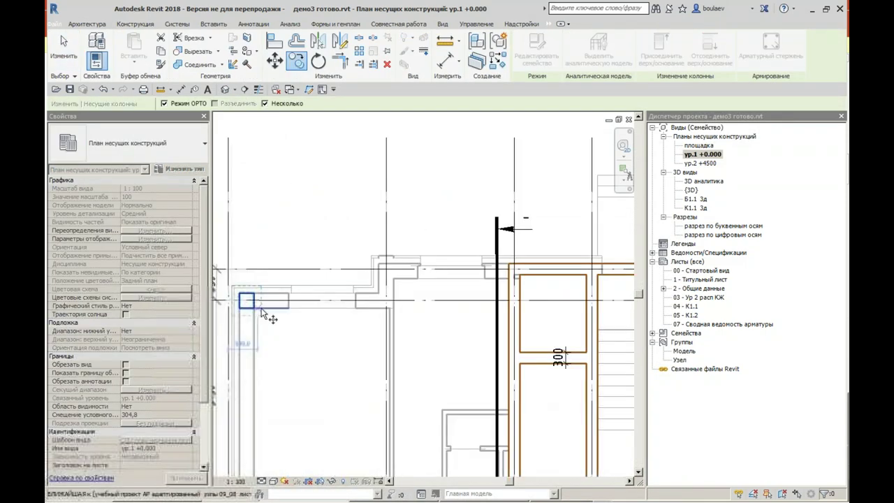
pyautogui.scroll(-4, 257, 302)
pyautogui.scroll(2, 595, 304)
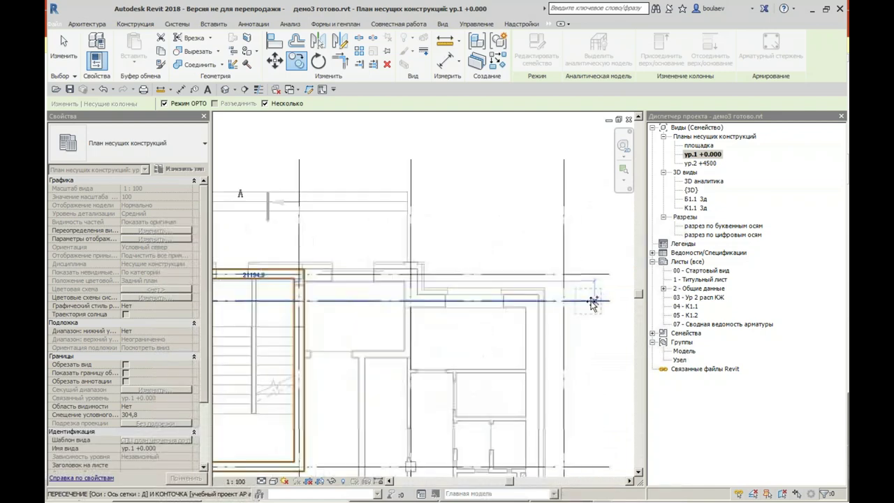
pyautogui.scroll(2, 529, 303)
pyautogui.click(532, 302)
pyautogui.press('Escape')
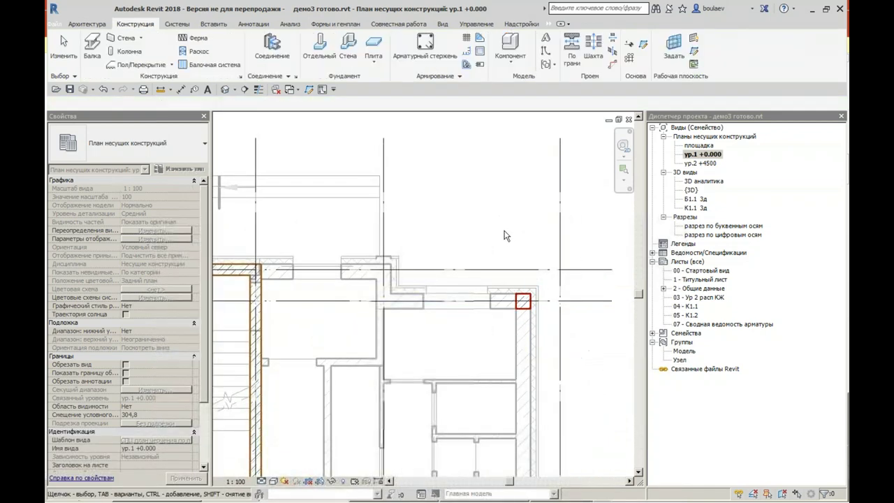
# Step: Select the top-left column again
pyautogui.scroll(-3, 531, 302)
pyautogui.moveTo(298, 315); pyautogui.dragTo(331, 320, button='middle')
pyautogui.scroll(1, 392, 314)
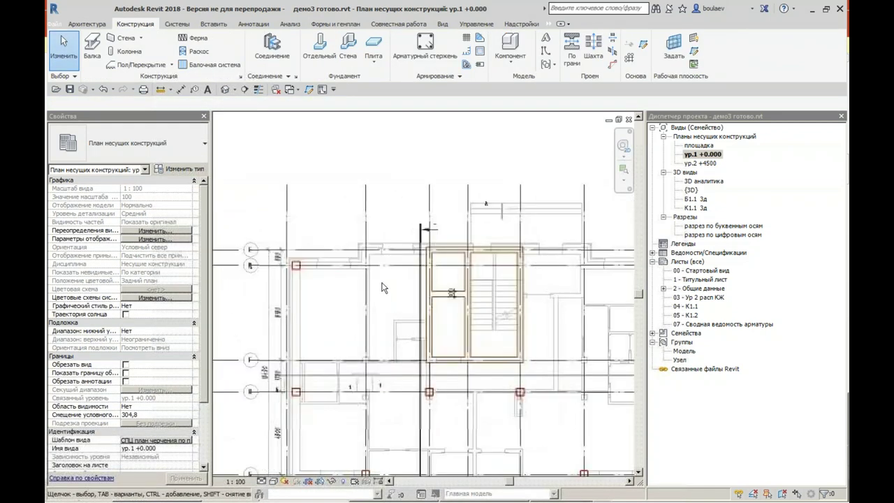
pyautogui.scroll(1, 384, 307)
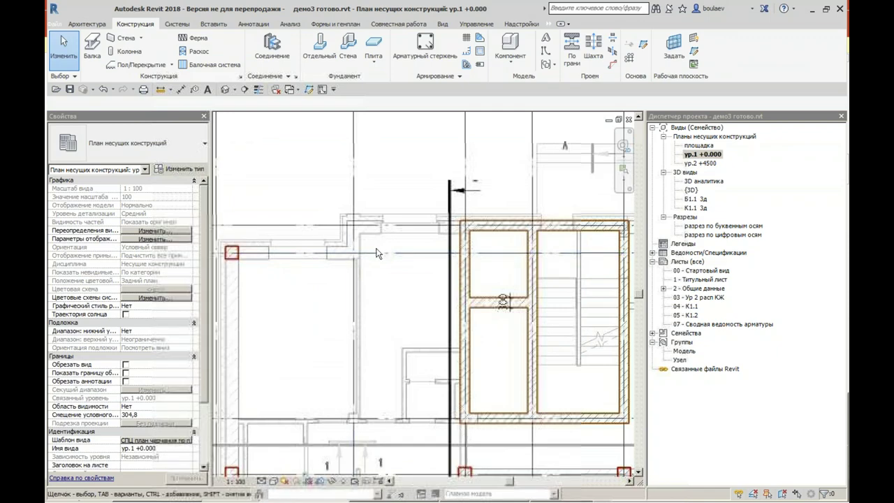
pyautogui.click(232, 252)
# Step: Check the column type list, then add a 1200 aligned dimension near the top-left column
pyautogui.click(150, 151)
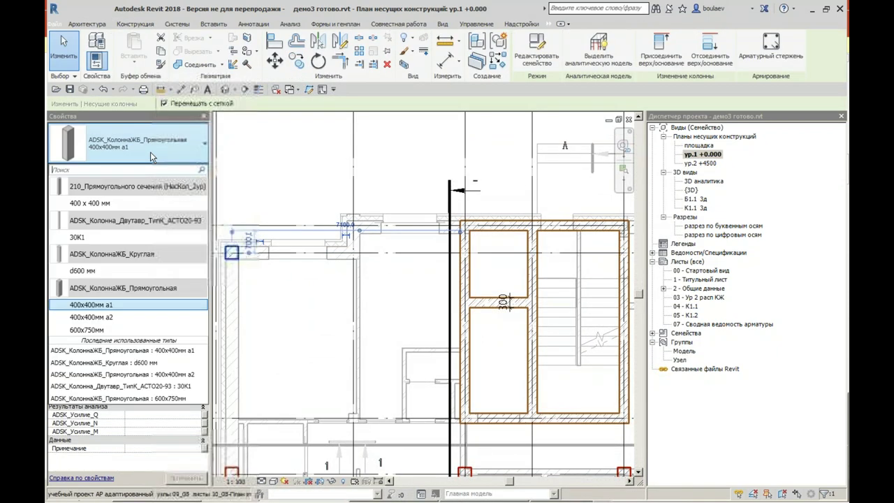
pyautogui.click(121, 237)
pyautogui.click(313, 318)
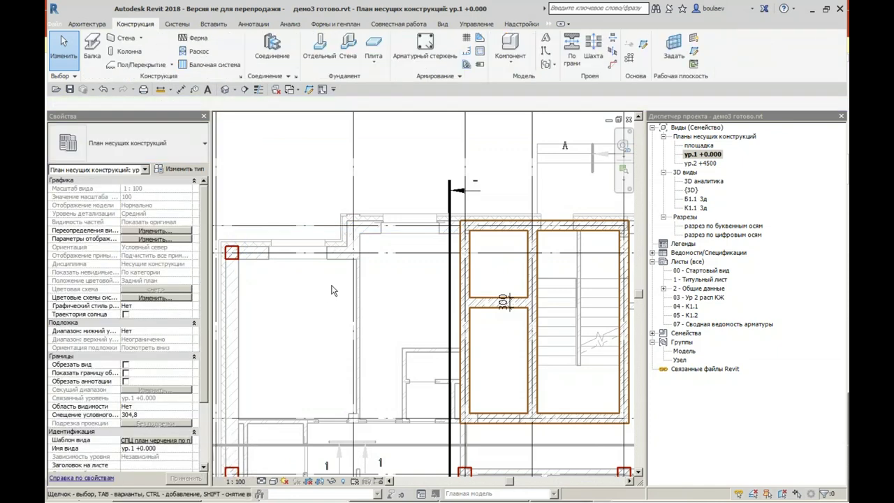
pyautogui.press('d')
pyautogui.press('i')
pyautogui.scroll(3, 335, 265)
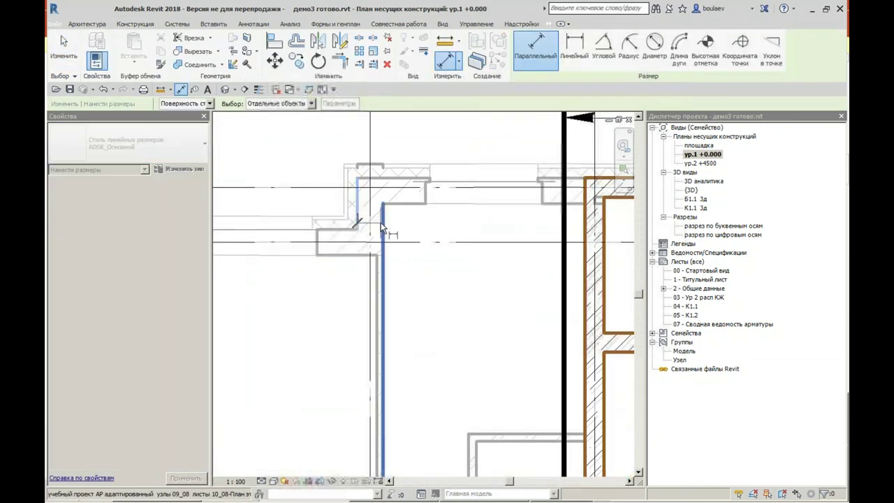
pyautogui.scroll(-3, 383, 231)
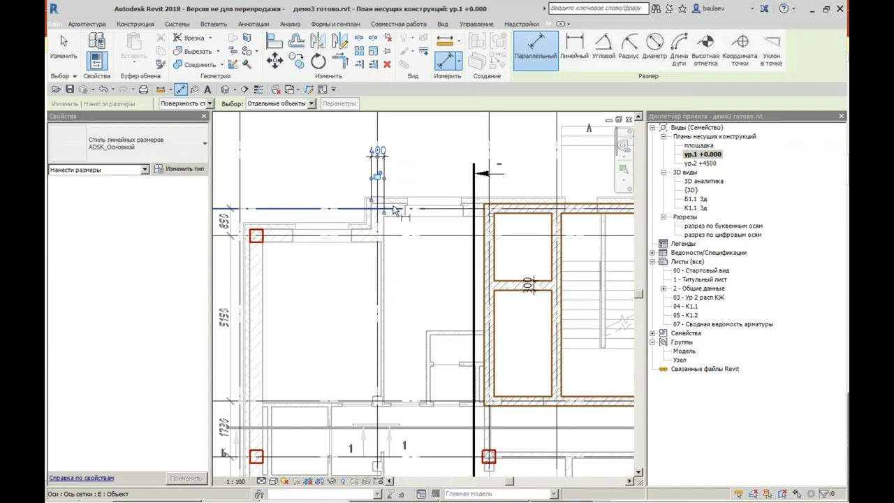
pyautogui.click(393, 205)
pyautogui.click(318, 262)
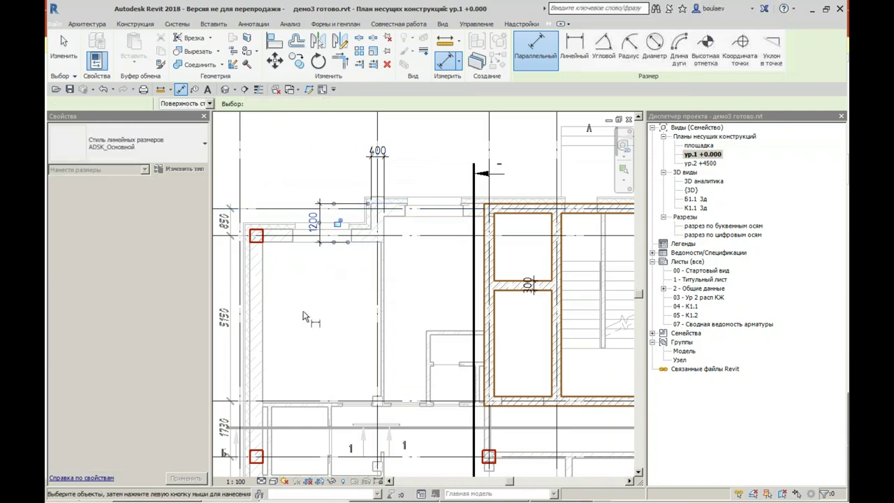
pyautogui.press('Escape')
pyautogui.press('Escape')
# Step: Duplicate the top-left column's 400x400мм а1 type from its type properties
pyautogui.click(257, 237)
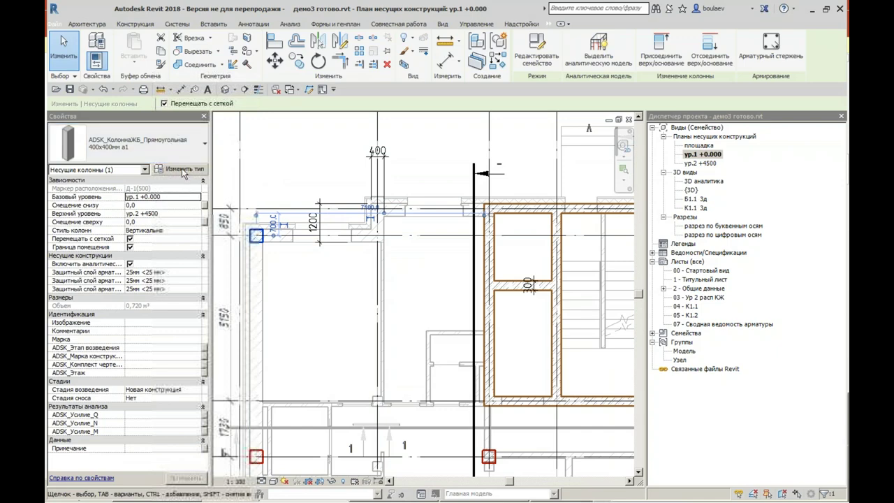
pyautogui.click(182, 169)
pyautogui.click(726, 108)
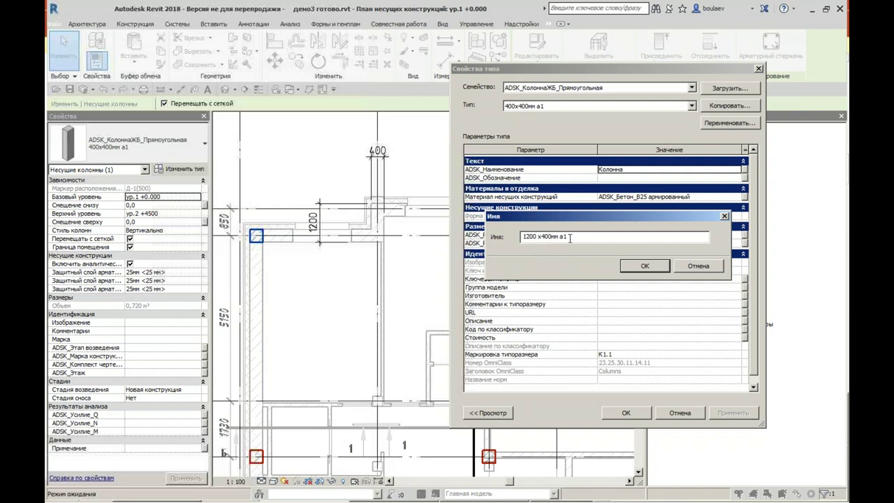
# Step: Confirm the new 1200 x400мм а1 type (1200 by 400) and apply it to the corner column
pyautogui.click(638, 266)
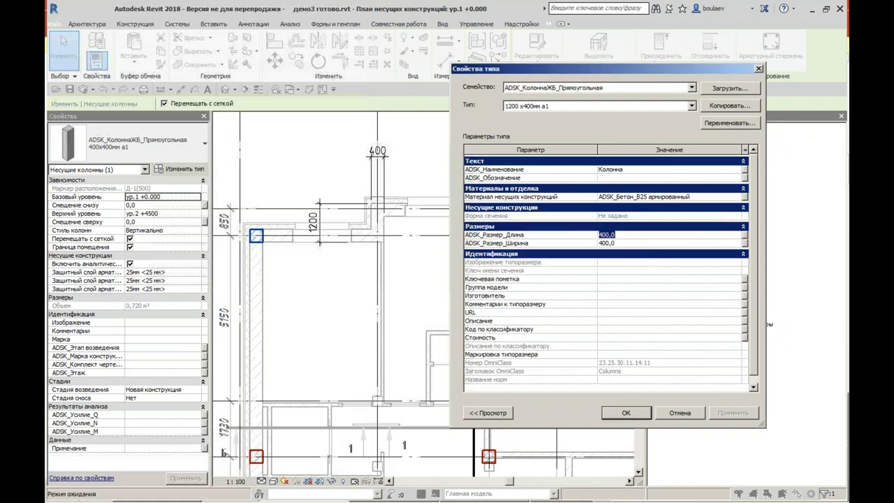
pyautogui.click(626, 413)
pyautogui.click(310, 320)
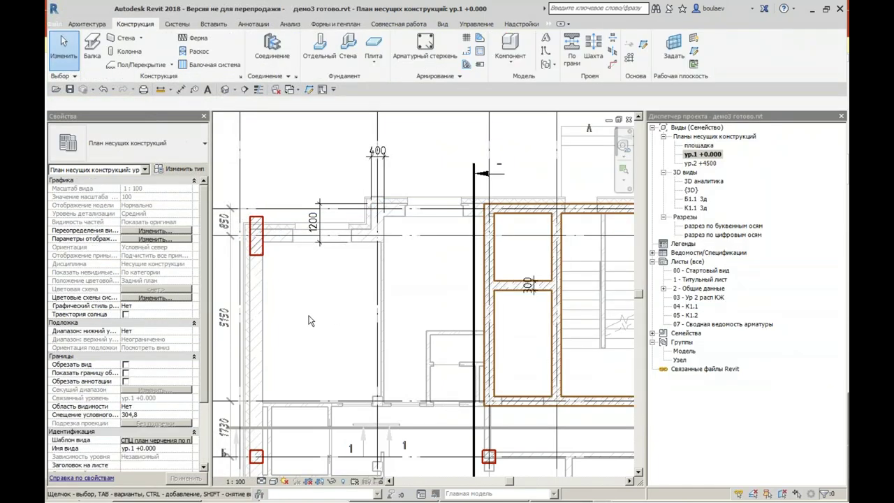
# Step: Copy the 1200x400 column to the wall corner on its right, with Ortho turned off
pyautogui.click(259, 255)
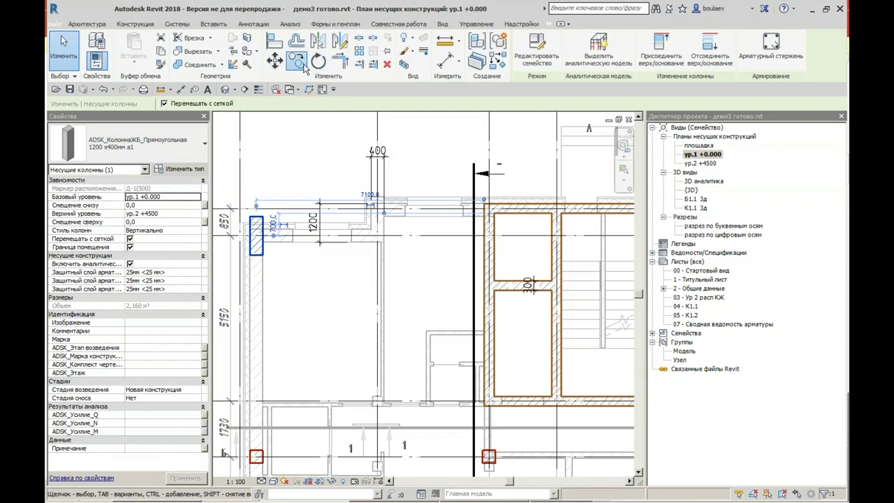
pyautogui.click(301, 63)
pyautogui.click(267, 225)
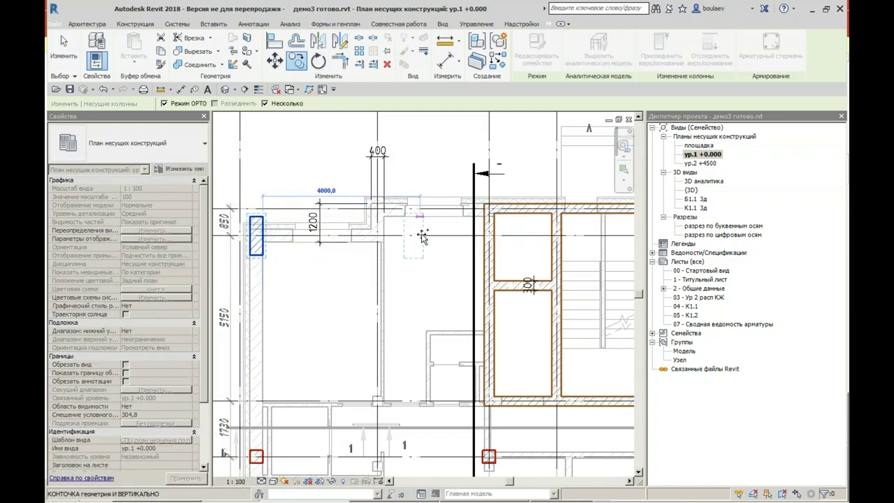
pyautogui.scroll(3, 390, 204)
pyautogui.click(165, 103)
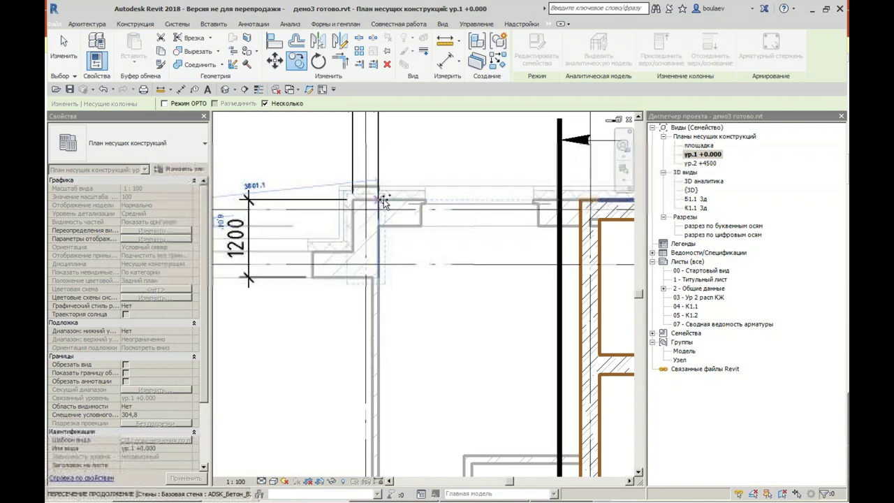
pyautogui.click(382, 202)
pyautogui.press('Escape')
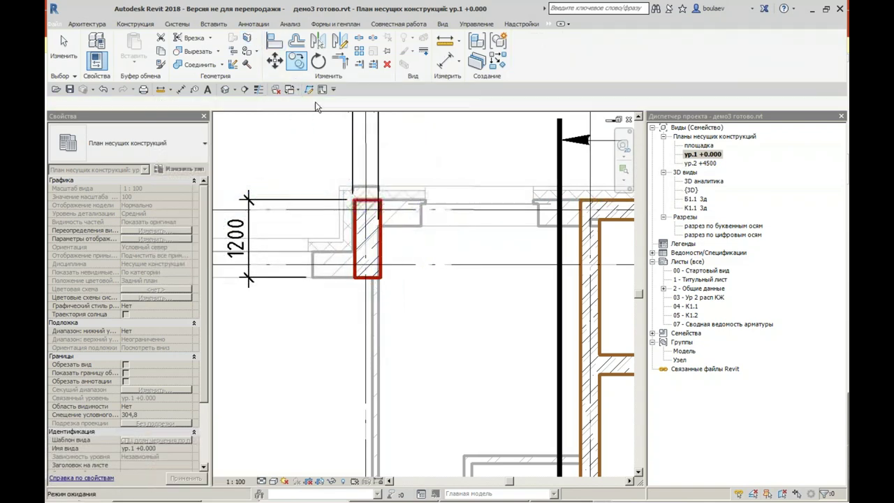
# Step: Align the copied column to the wall edge using AL
pyautogui.press('a')
pyautogui.press('l')
pyautogui.scroll(2, 355, 193)
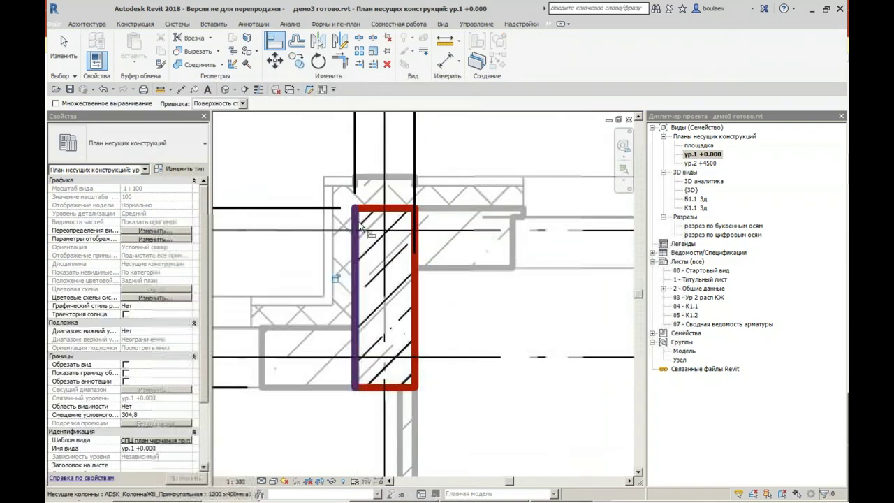
pyautogui.click(321, 389)
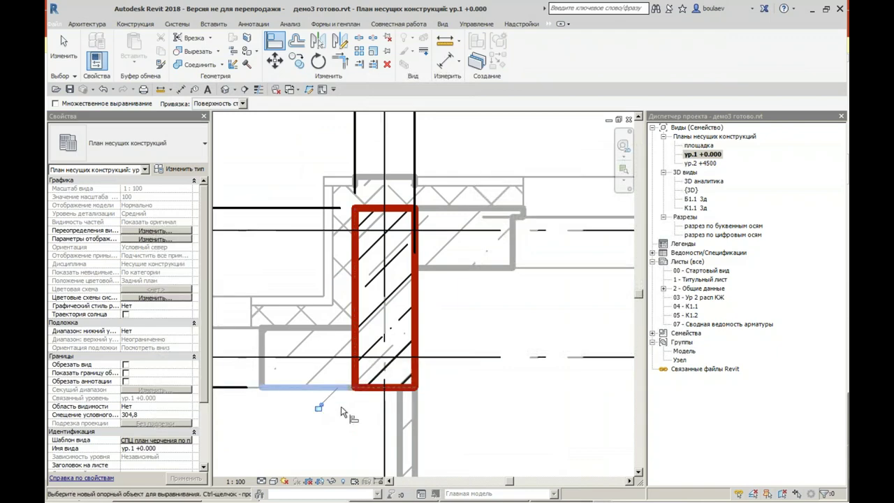
pyautogui.scroll(-5, 341, 412)
pyautogui.press('Escape')
pyautogui.moveTo(260, 249); pyautogui.dragTo(381, 212, button='middle')
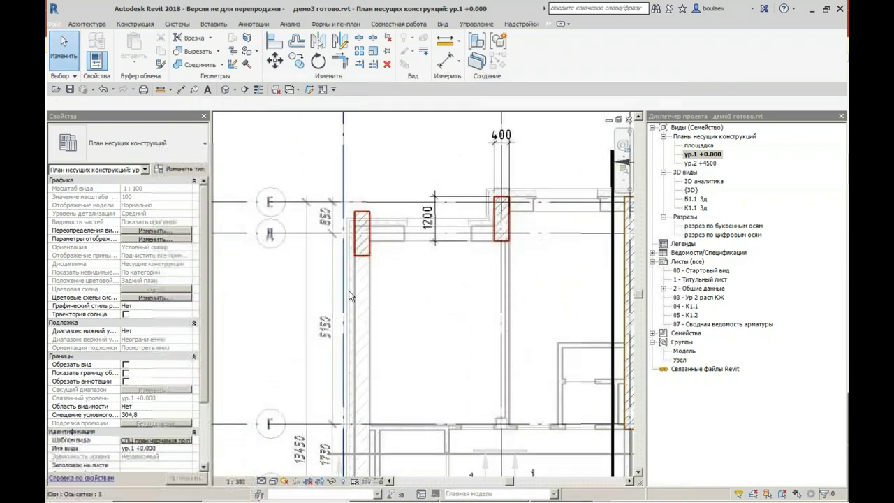
# Step: Switch the left column back to the 400x400мм а1 type
pyautogui.click(361, 234)
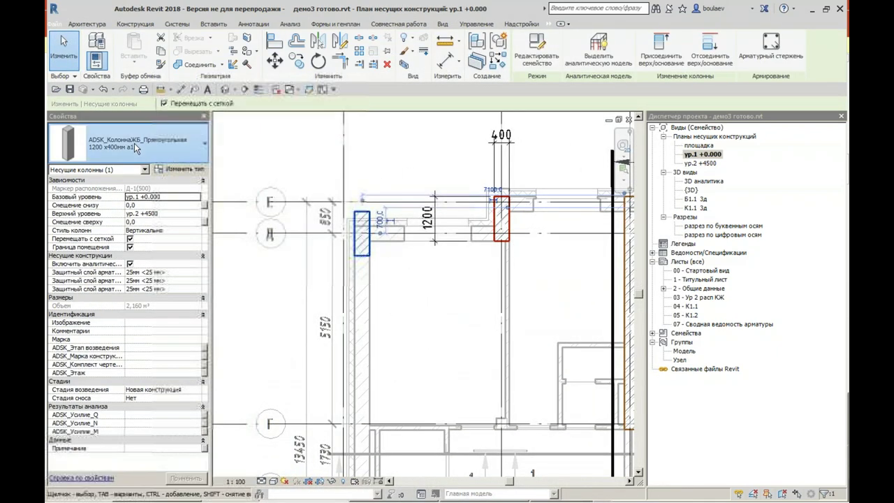
pyautogui.click(134, 143)
pyautogui.click(98, 283)
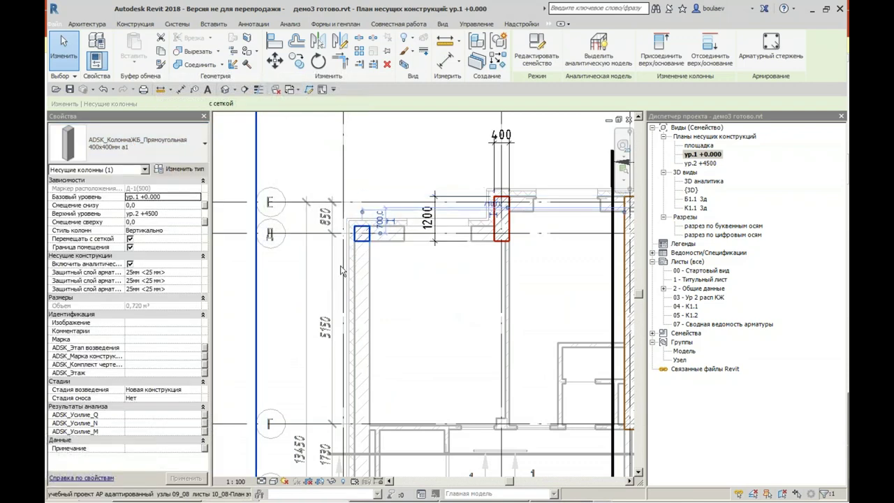
pyautogui.press('Escape')
pyautogui.scroll(-3, 443, 312)
pyautogui.scroll(4, 389, 279)
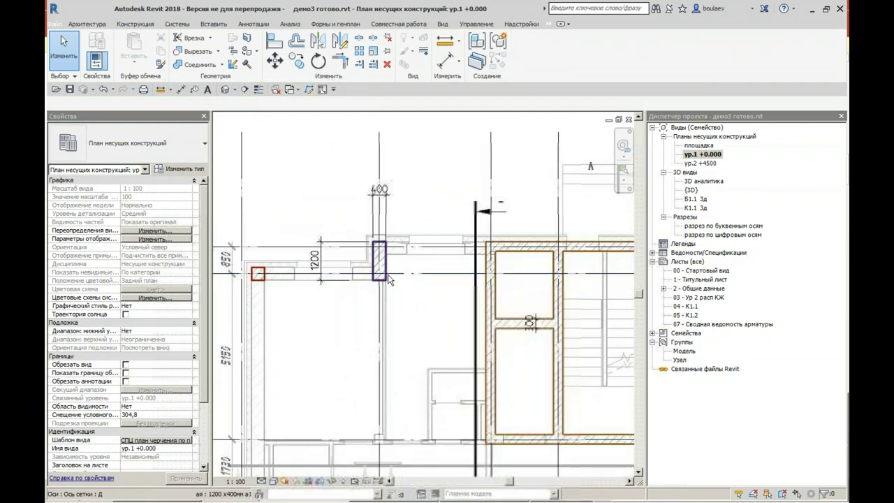
# Step: Move the 1200x400 column copy to the wall corner further right
pyautogui.click(389, 280)
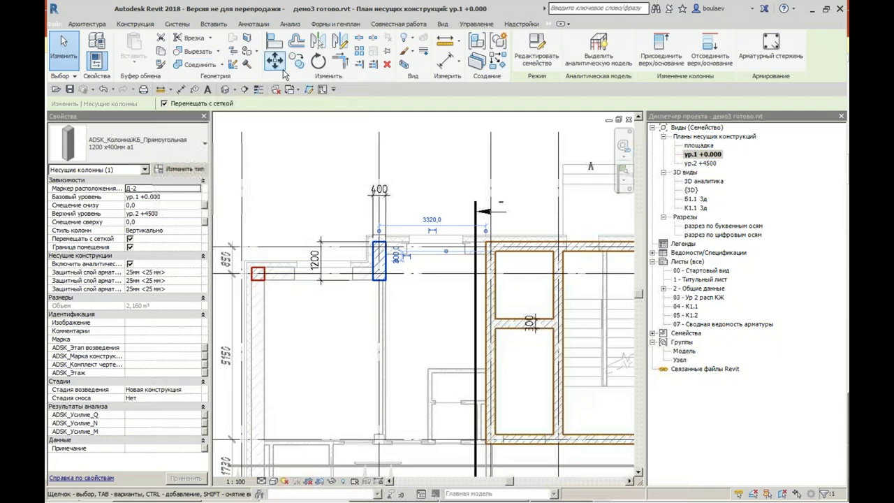
pyautogui.click(297, 61)
pyautogui.scroll(3, 405, 252)
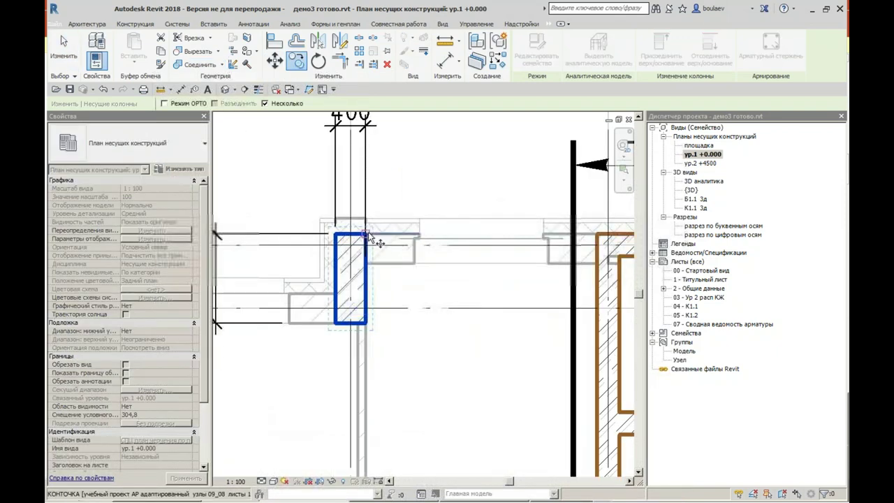
pyautogui.scroll(-3, 374, 238)
pyautogui.moveTo(479, 190); pyautogui.dragTo(490, 224, button='middle')
pyautogui.scroll(3, 519, 233)
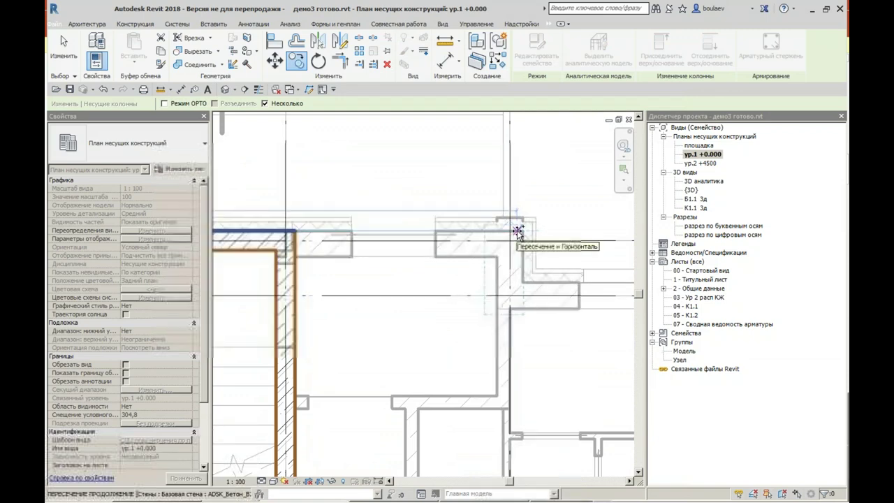
pyautogui.scroll(2, 513, 232)
pyautogui.click(533, 233)
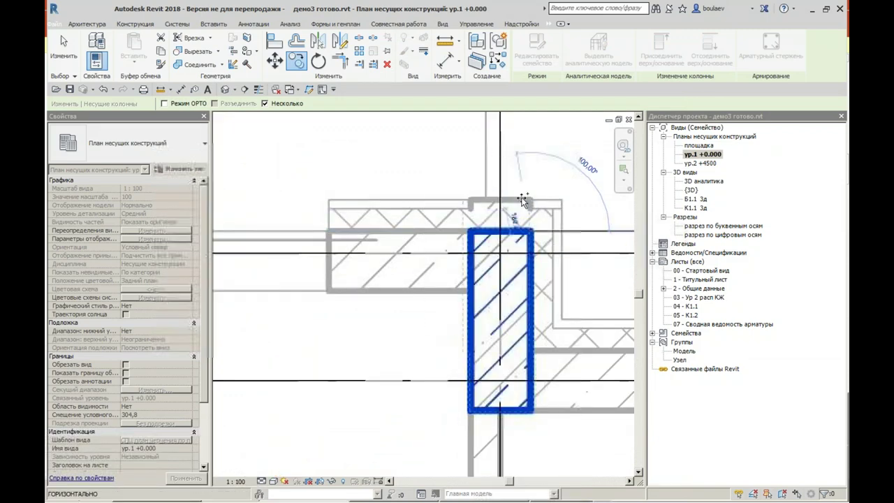
pyautogui.click(60, 56)
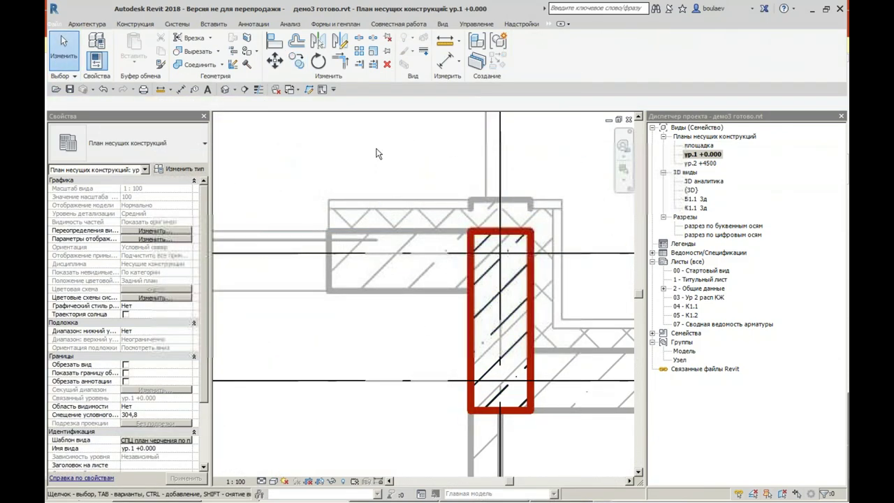
pyautogui.scroll(-2, 378, 150)
pyautogui.scroll(-2, 378, 150)
pyautogui.scroll(-2, 377, 150)
pyautogui.moveTo(403, 269); pyautogui.dragTo(509, 282, button='middle')
pyautogui.scroll(1, 381, 301)
pyautogui.scroll(2, 377, 286)
pyautogui.scroll(3, 367, 272)
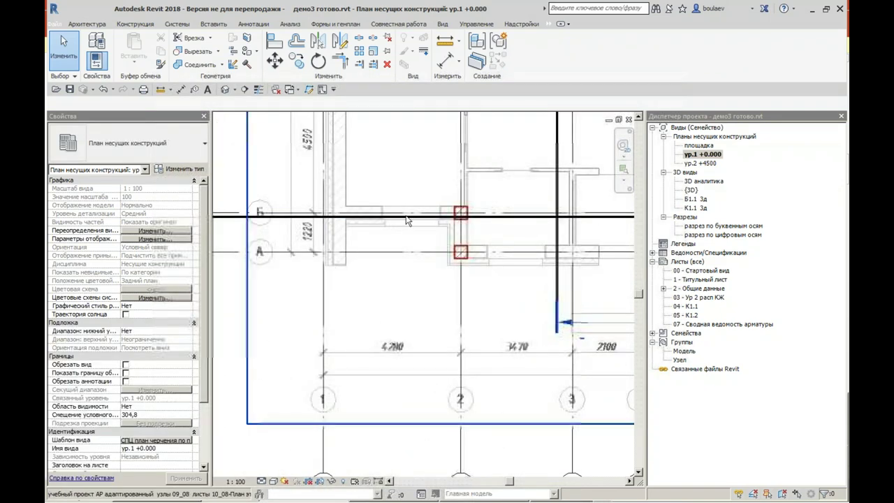
# Step: Draw an 1830 mm ADSK_Бетон_B25 400 structural wall beside the column at grid 2
pyautogui.click(129, 25)
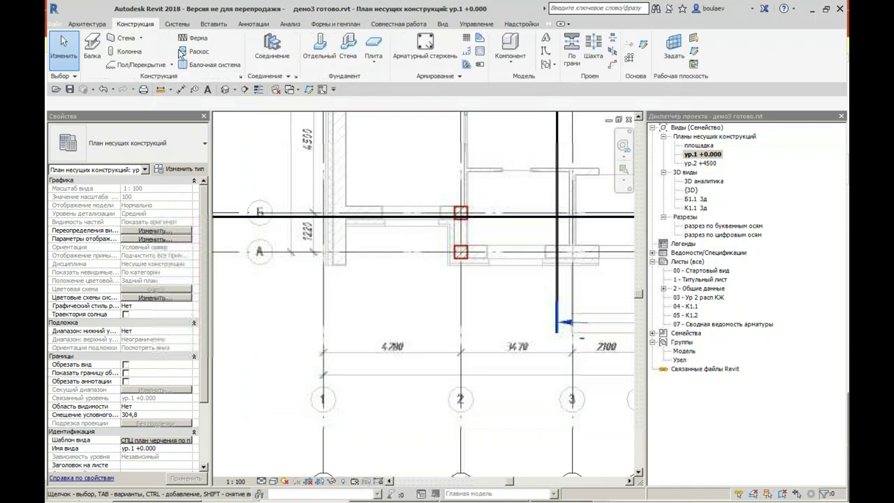
pyautogui.click(124, 37)
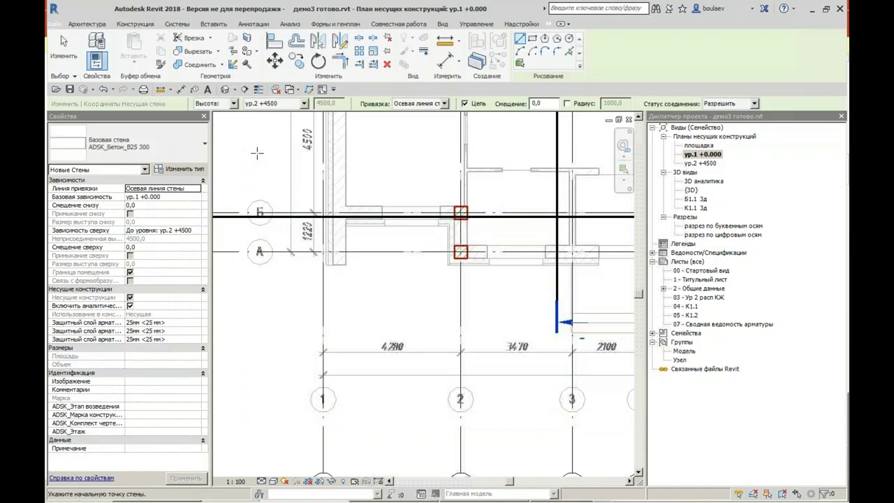
pyautogui.moveTo(380, 170); pyautogui.dragTo(362, 234, button='middle')
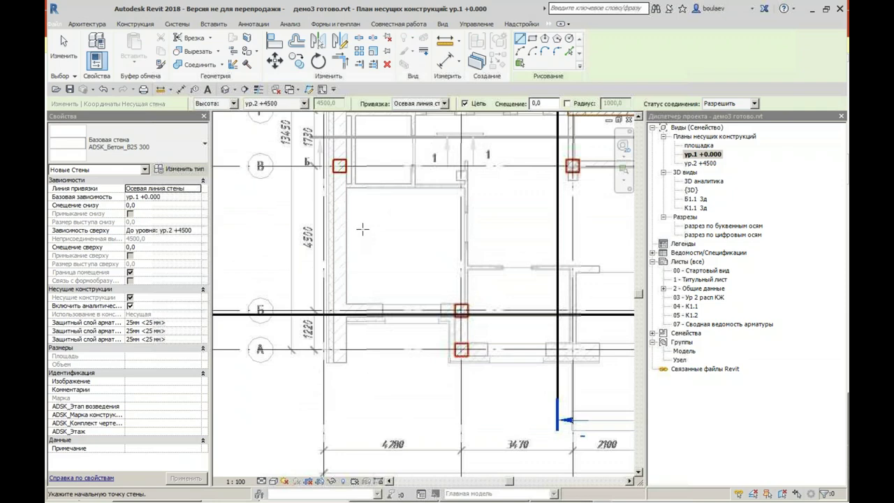
pyautogui.scroll(2, 363, 230)
pyautogui.click(174, 145)
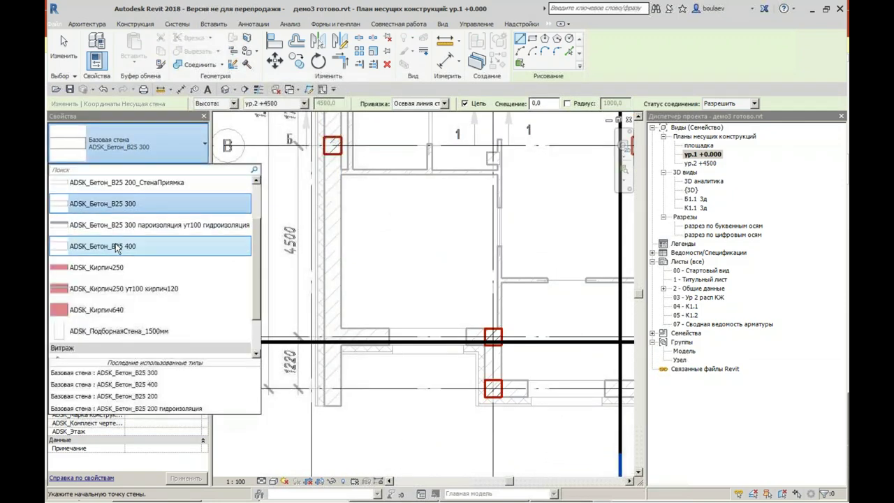
pyautogui.click(117, 249)
pyautogui.scroll(2, 407, 259)
pyautogui.click(355, 358)
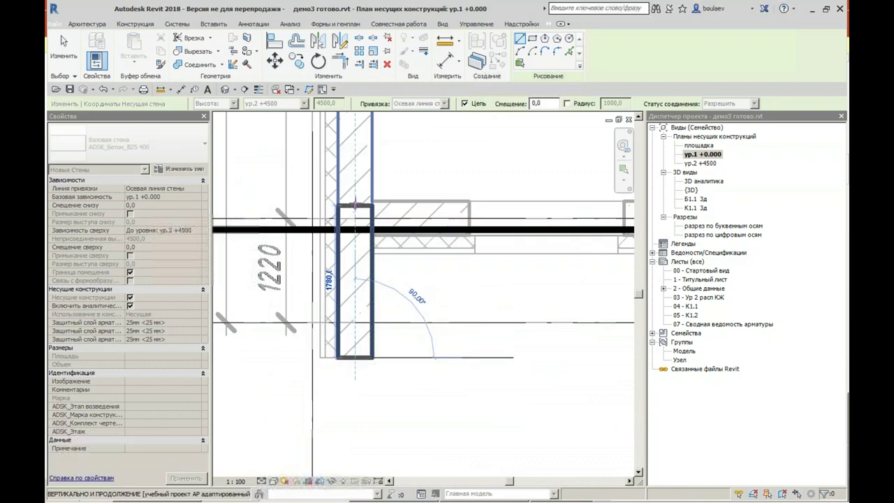
pyautogui.click(355, 198)
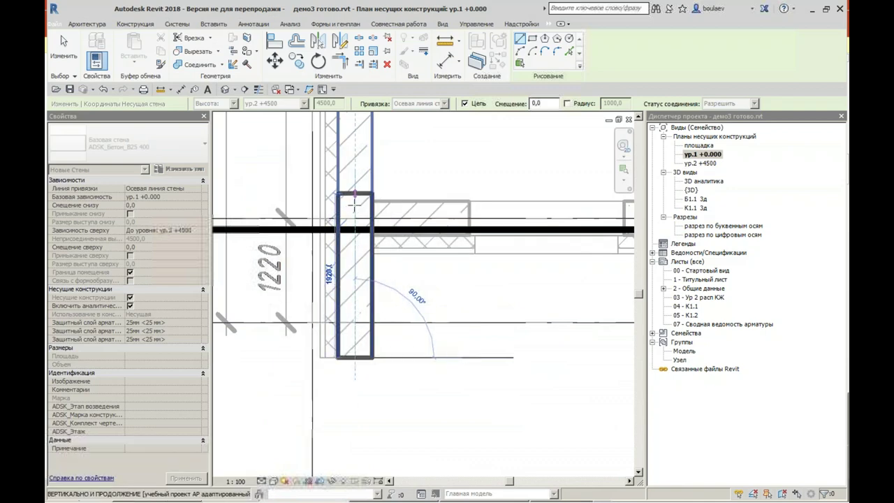
pyautogui.press('Escape')
pyautogui.press('Escape')
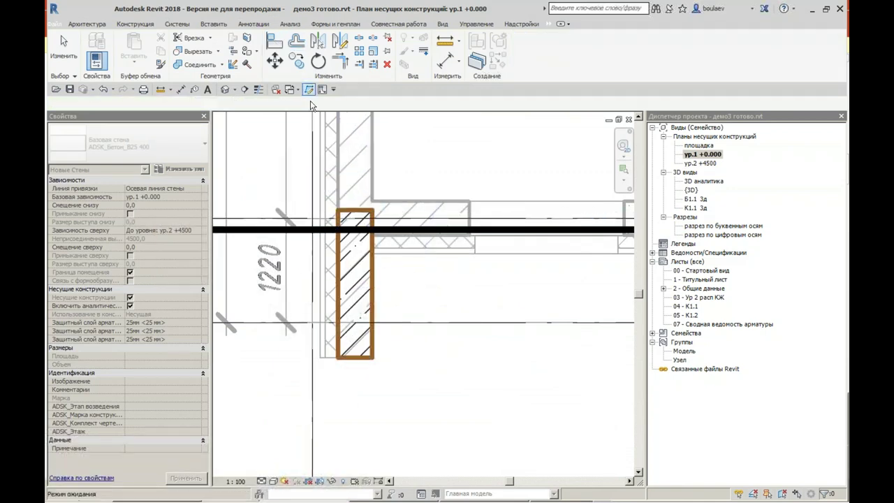
# Step: Align the new wall to the adjacent reference face, then cancel an attempted move
pyautogui.press('a')
pyautogui.press('l')
pyautogui.click(406, 202)
pyautogui.press('Escape')
pyautogui.press('Escape')
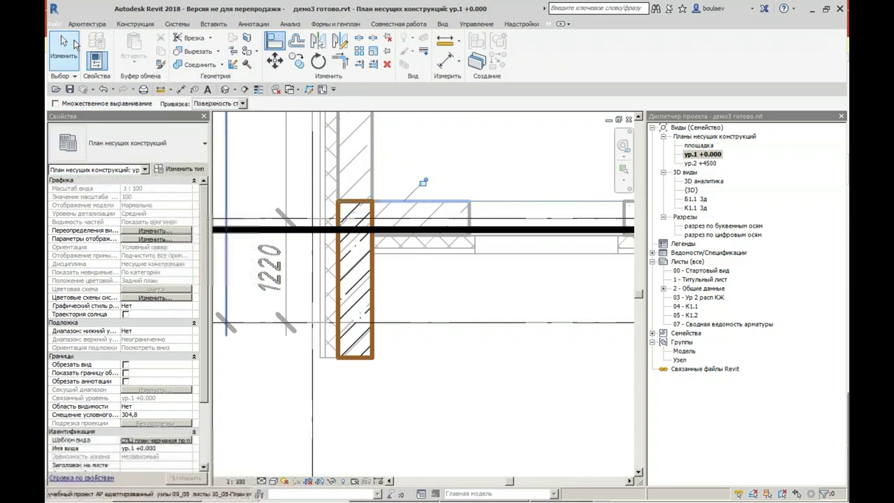
pyautogui.click(375, 294)
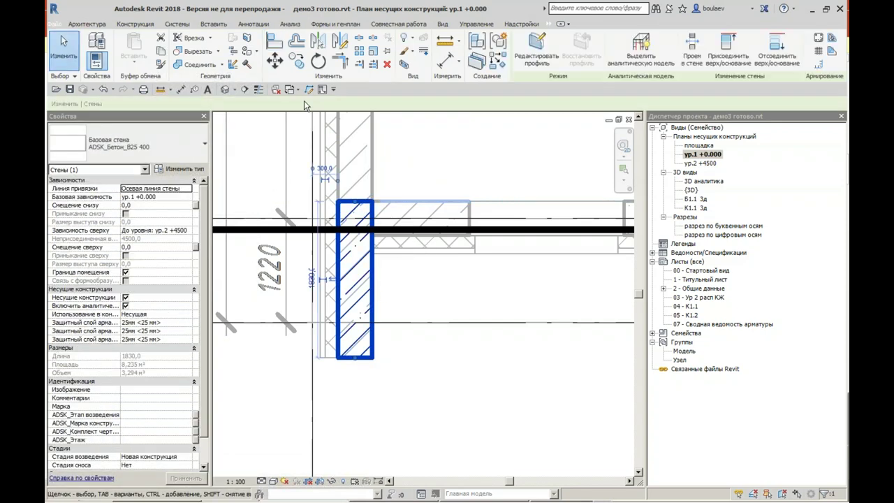
pyautogui.press('m')
pyautogui.press('v')
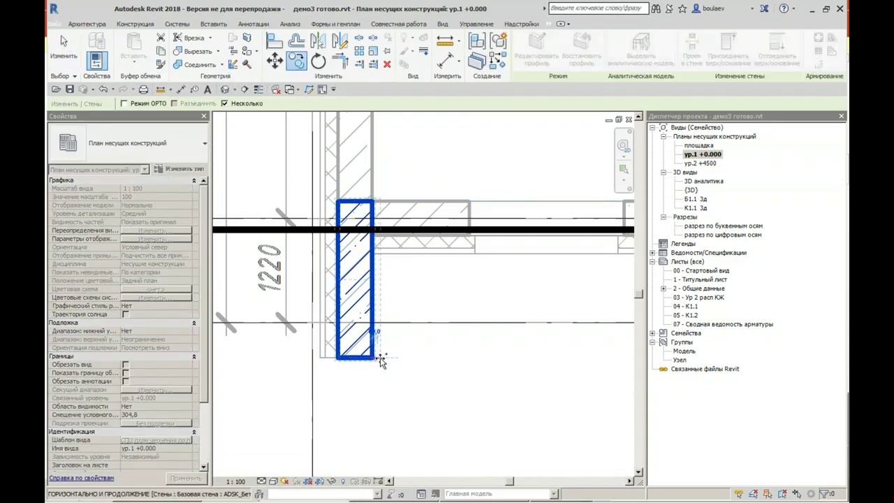
pyautogui.click(381, 360)
pyautogui.scroll(-3, 381, 360)
pyautogui.scroll(2, 259, 362)
pyautogui.scroll(2, 356, 351)
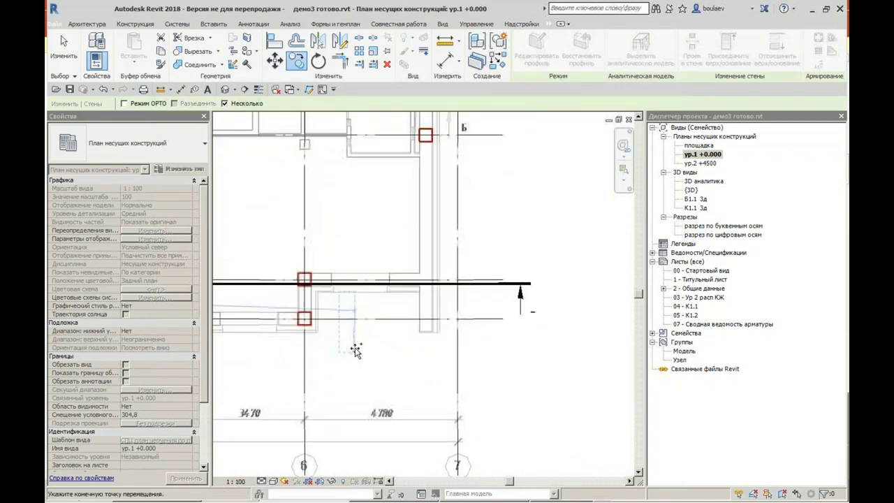
pyautogui.press('Escape')
pyautogui.press('Escape')
pyautogui.scroll(-4, 378, 220)
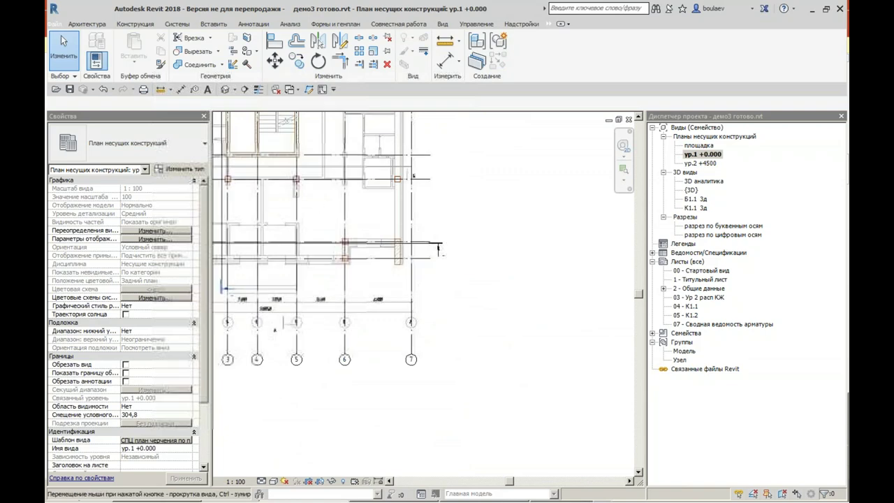
pyautogui.moveTo(438, 248); pyautogui.dragTo(593, 340, button='middle')
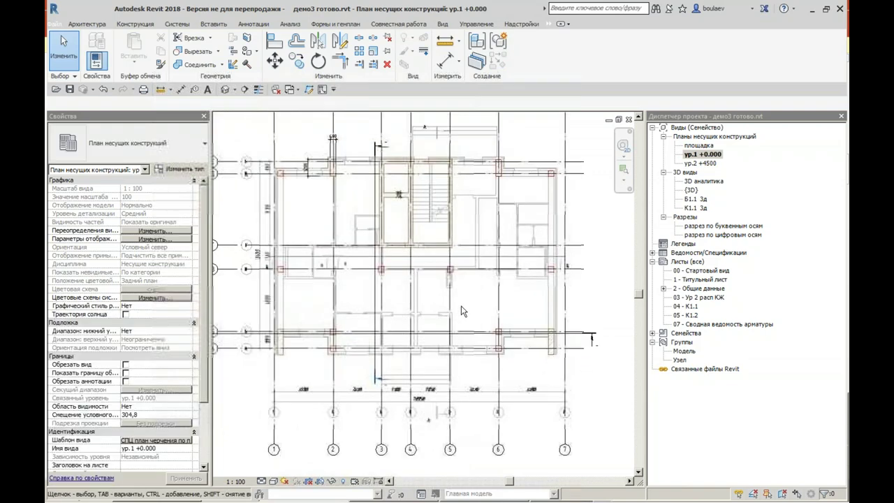
pyautogui.doubleClick(701, 186)
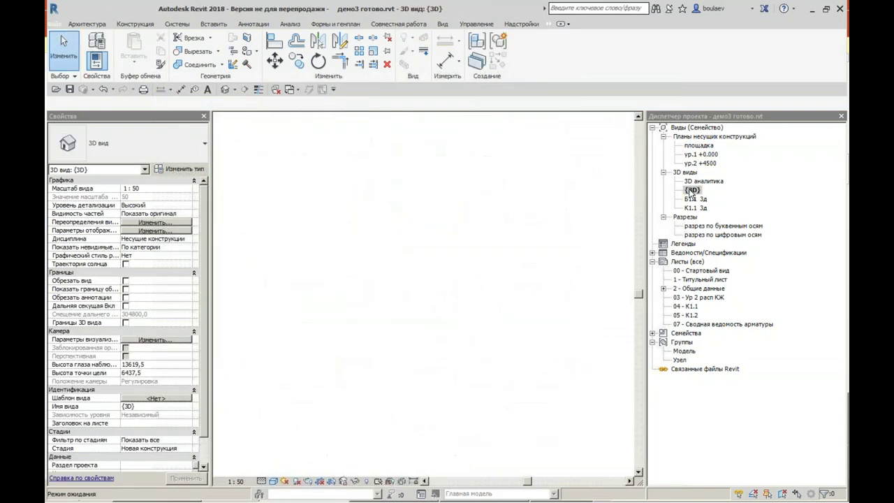
pyautogui.scroll(-4, 475, 312)
pyautogui.keyDown('shift'); pyautogui.moveTo(470, 314); pyautogui.dragTo(607, 228, button='middle'); pyautogui.keyUp('shift')
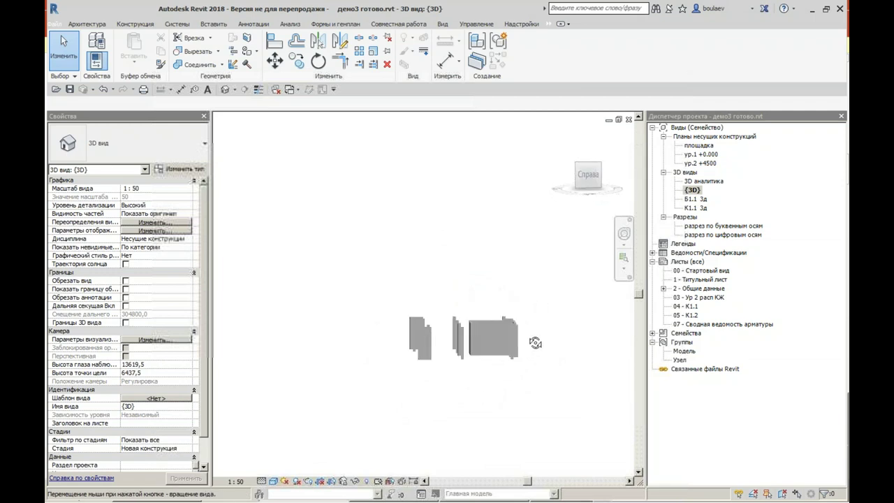
pyautogui.click(591, 178)
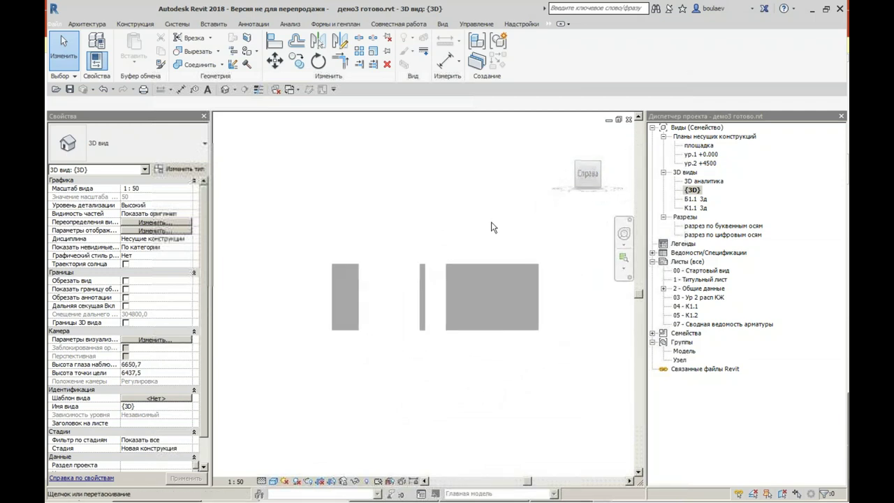
pyautogui.click(607, 174)
pyautogui.moveTo(459, 200)
pyautogui.keyDown('shift'); pyautogui.mouseDown(button='middle')
pyautogui.moveTo(503, 357)
pyautogui.moveTo(481, 348)
pyautogui.moveTo(436, 375)
pyautogui.moveTo(447, 383)
pyautogui.mouseUp(button='middle'); pyautogui.keyUp('shift')
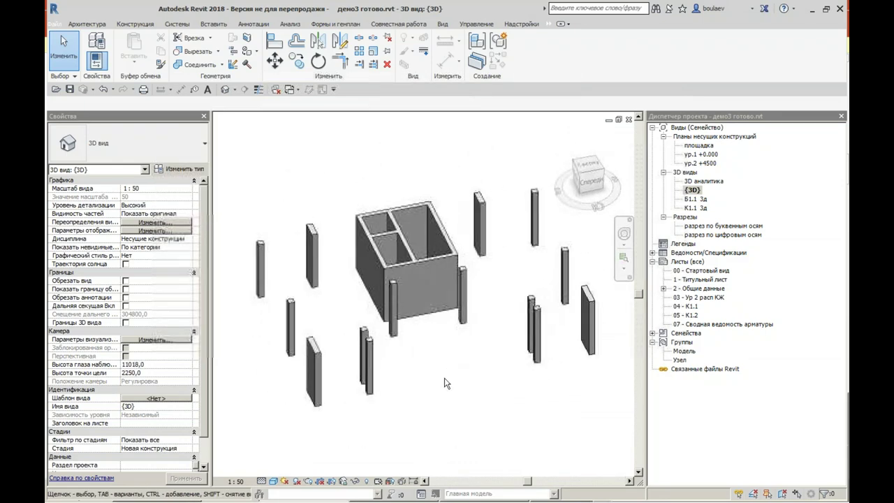
pyautogui.doubleClick(703, 155)
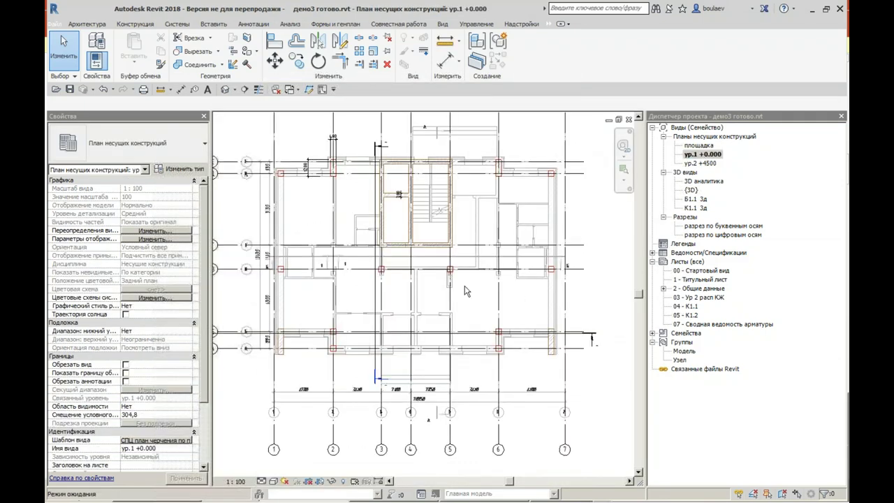
# Step: Select the four level-1 columns, including the corner, axis 6 and axis 2 columns
pyautogui.scroll(5, 350, 234)
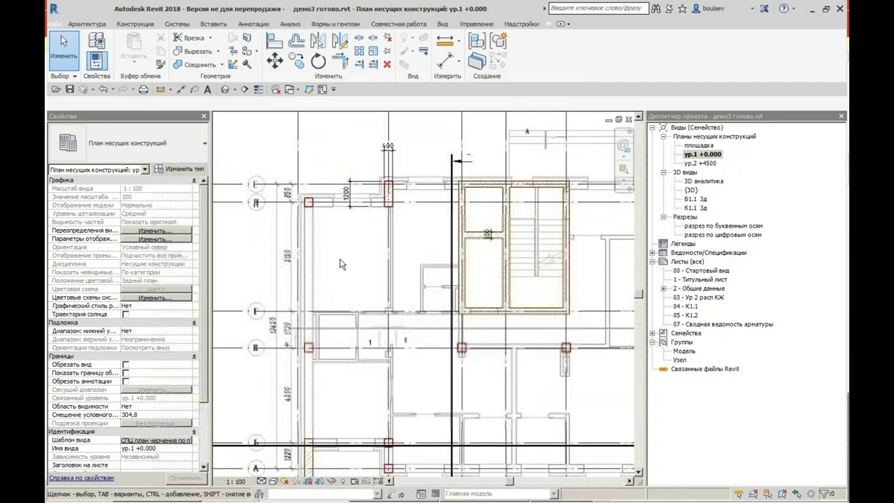
pyautogui.scroll(2, 300, 237)
pyautogui.scroll(1, 300, 238)
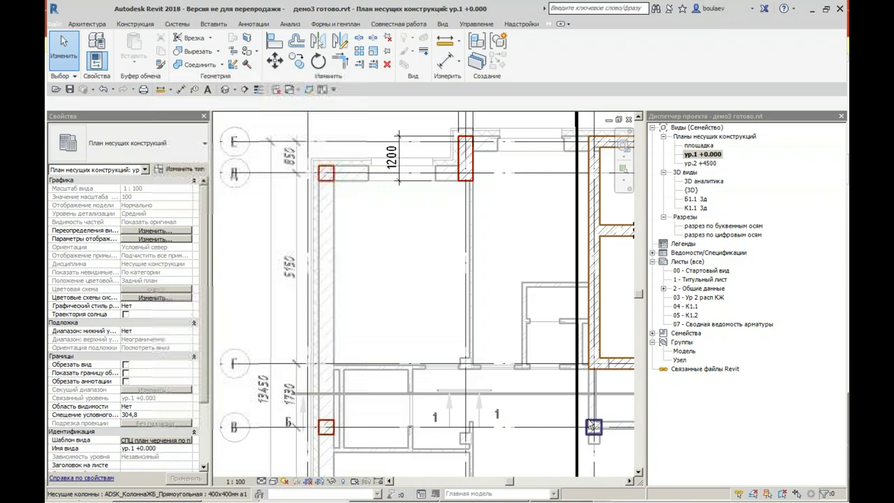
pyautogui.click(330, 179)
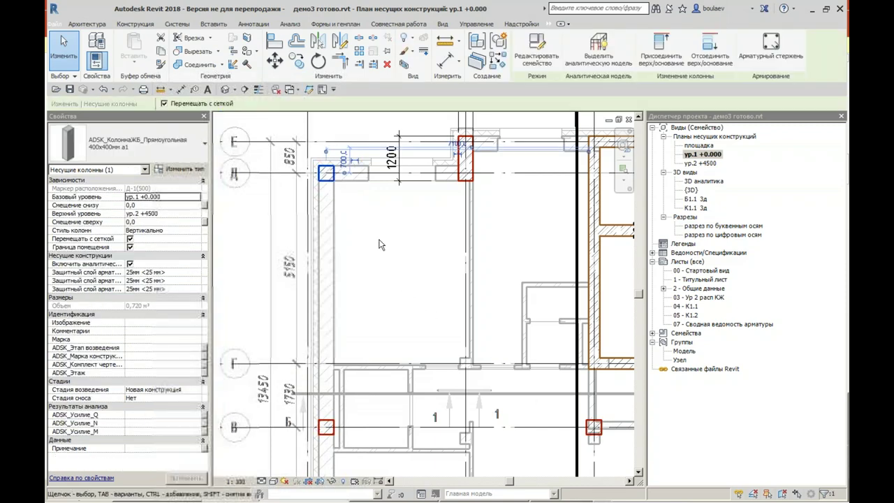
pyautogui.press('Escape')
pyautogui.scroll(-2, 378, 251)
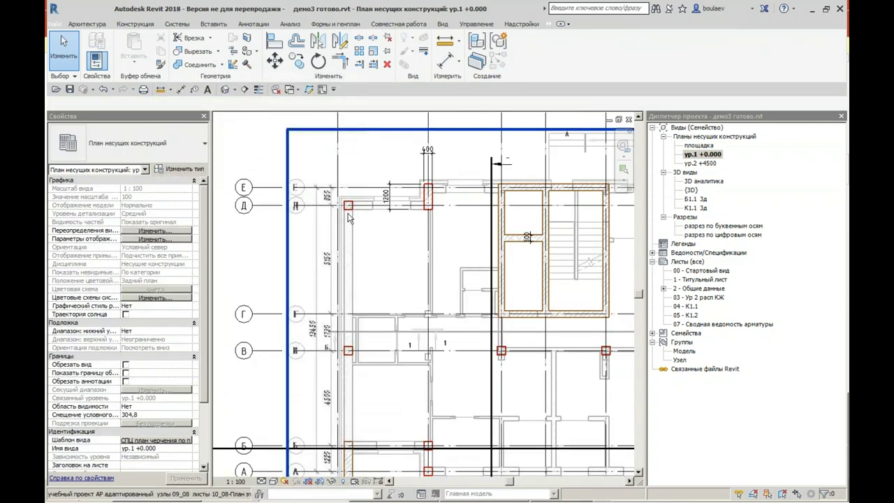
pyautogui.click(350, 214)
pyautogui.scroll(-3, 350, 214)
pyautogui.scroll(4, 548, 227)
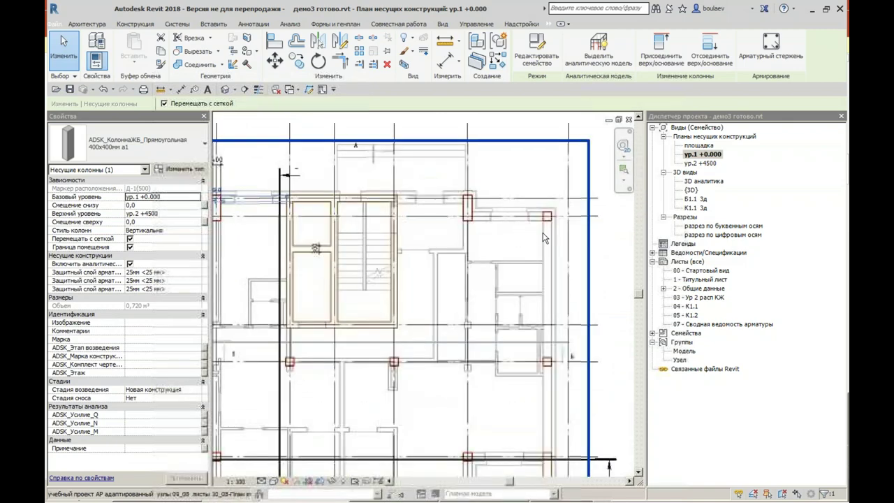
pyautogui.keyDown('ctrl'); pyautogui.click(548, 221); pyautogui.keyUp('ctrl')
pyautogui.moveTo(473, 475); pyautogui.dragTo(473, 266, button='middle')
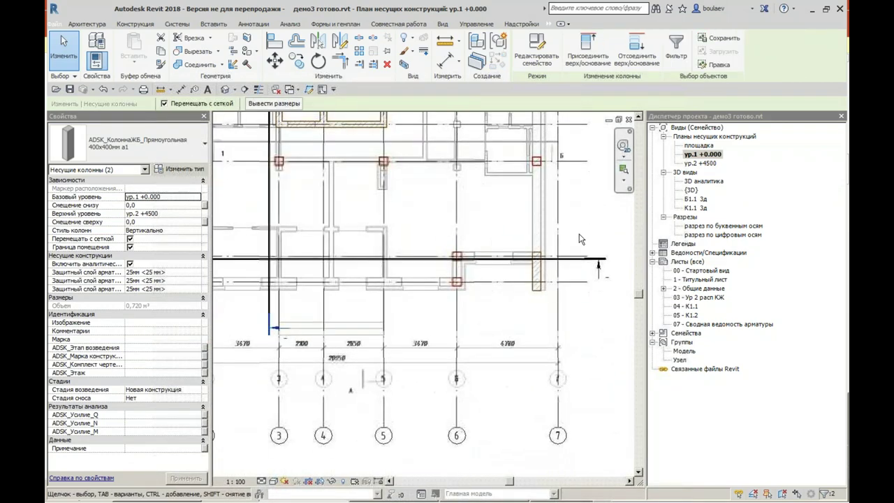
pyautogui.scroll(2, 473, 318)
pyautogui.keyDown('ctrl'); pyautogui.click(445, 257); pyautogui.keyUp('ctrl')
pyautogui.scroll(-2, 445, 257)
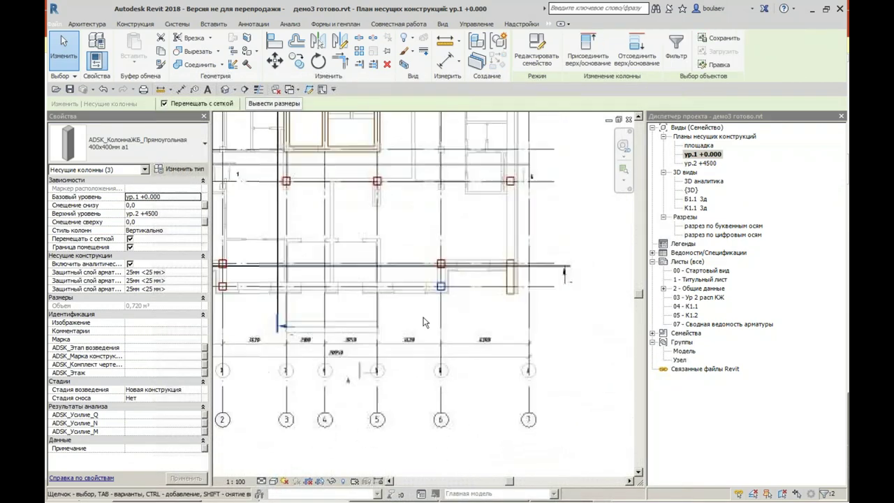
pyautogui.scroll(2, 245, 309)
pyautogui.moveTo(245, 317); pyautogui.dragTo(314, 283, button='middle')
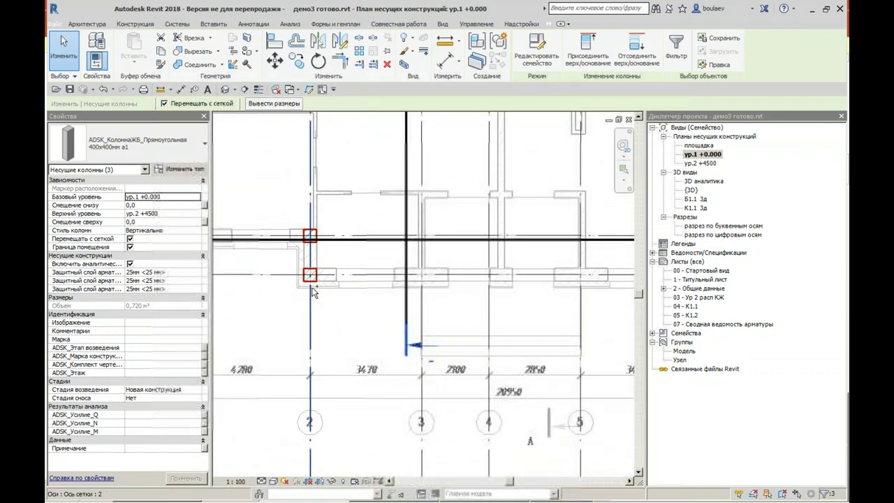
pyautogui.keyDown('ctrl'); pyautogui.click(316, 283); pyautogui.keyUp('ctrl')
pyautogui.scroll(-2, 315, 283)
pyautogui.moveTo(335, 231)
pyautogui.mouseDown(button='middle')
pyautogui.moveTo(338, 204)
pyautogui.moveTo(342, 238)
pyautogui.mouseUp(button='middle')
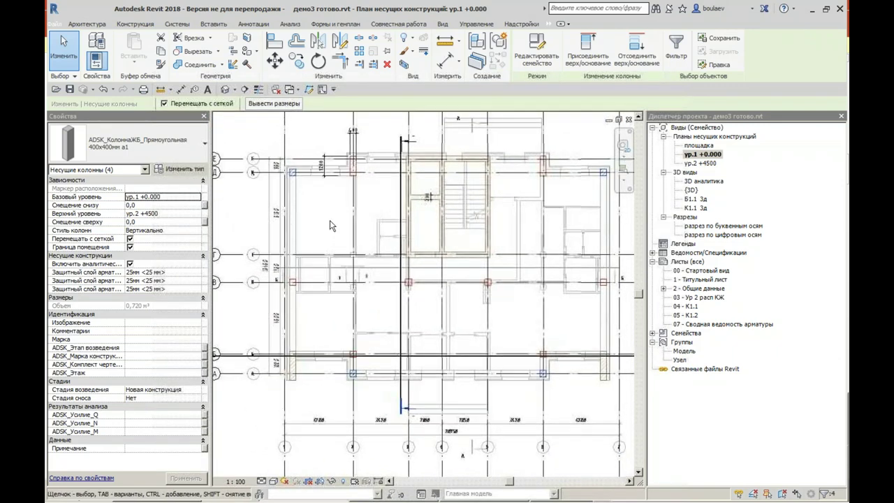
# Step: Change the selected columns to the 400x400мм а2 type
pyautogui.click(145, 146)
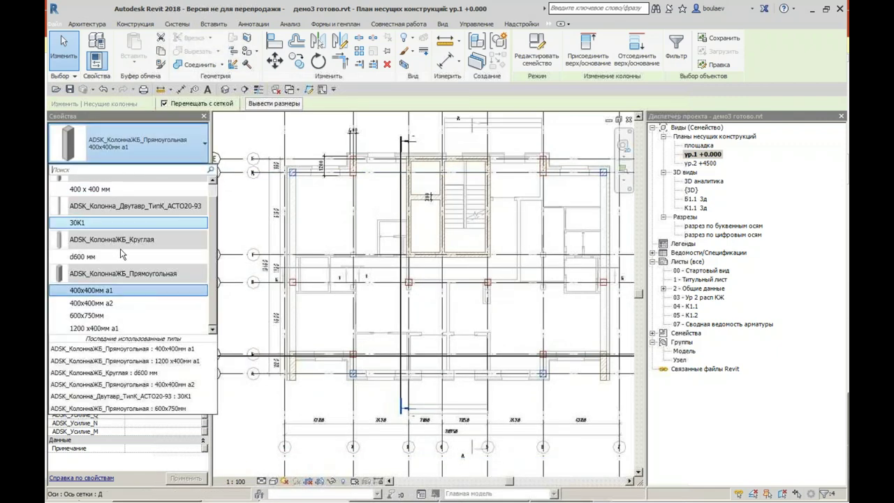
pyautogui.click(101, 304)
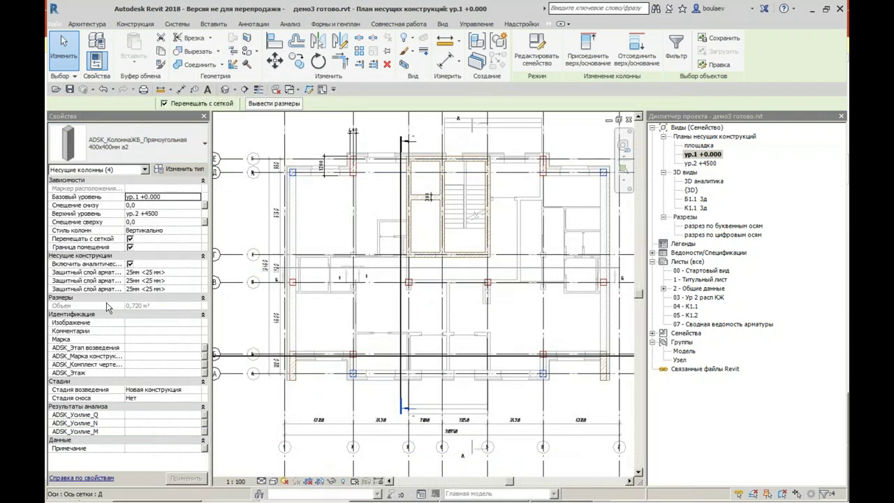
pyautogui.click(233, 218)
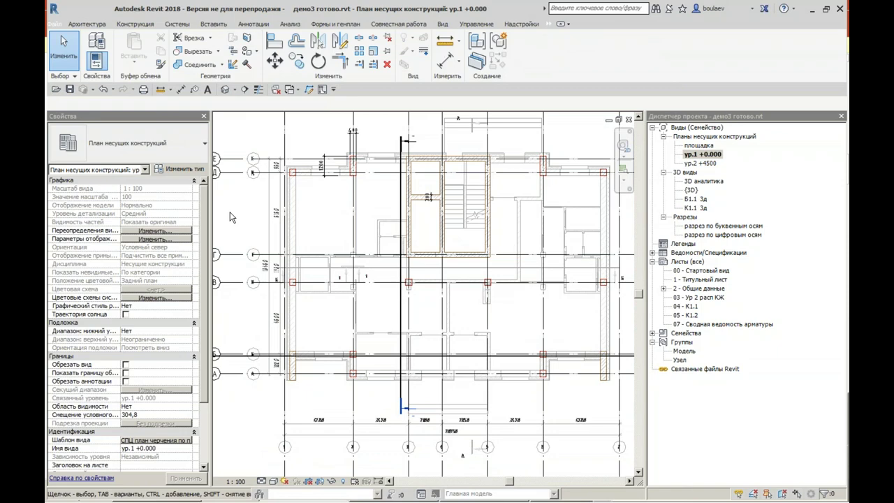
# Step: Place the first 400x400мм beam from the left column to the next column on grid Б
pyautogui.scroll(3, 315, 306)
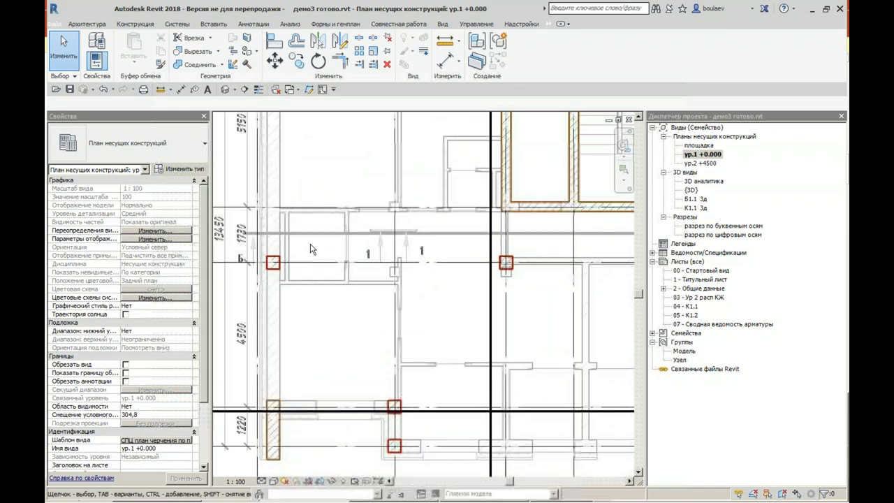
pyautogui.click(135, 25)
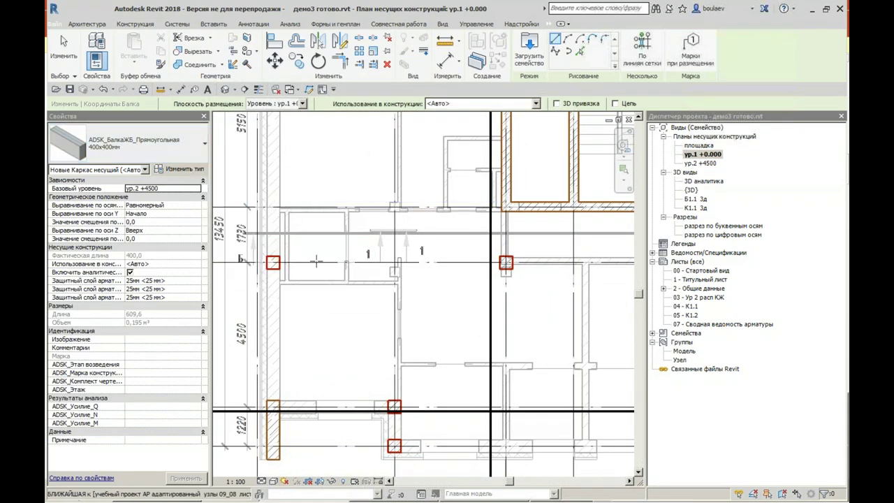
pyautogui.scroll(1, 273, 261)
pyautogui.scroll(1, 273, 259)
pyautogui.click(273, 259)
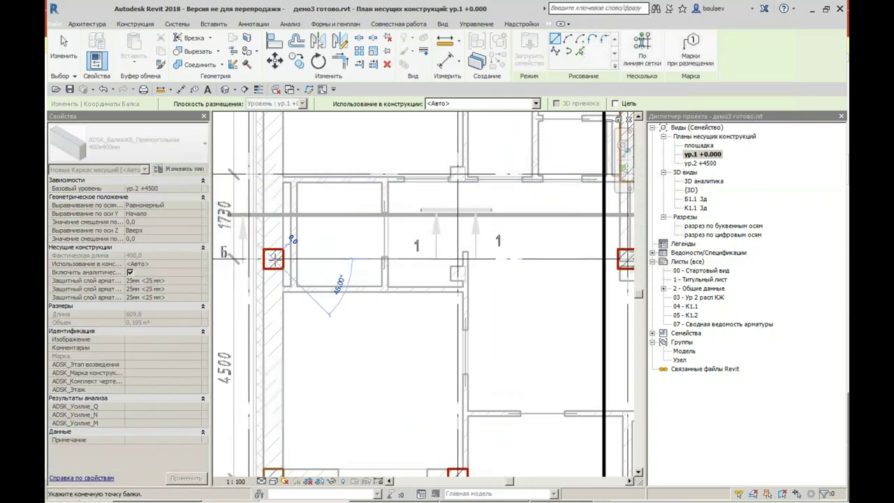
pyautogui.scroll(-2, 364, 259)
pyautogui.scroll(2, 449, 259)
pyautogui.click(449, 259)
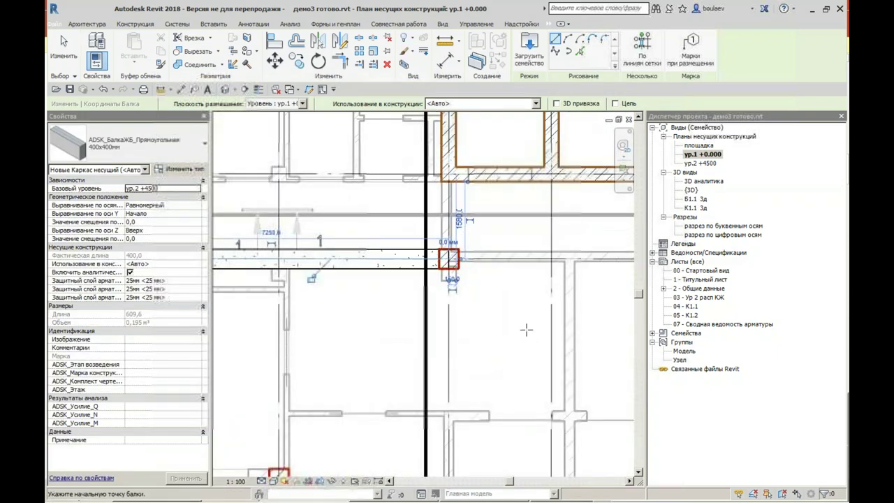
# Step: Continue a second beam along grid Б from that column to the far column
pyautogui.click(449, 259)
pyautogui.scroll(-2, 450, 259)
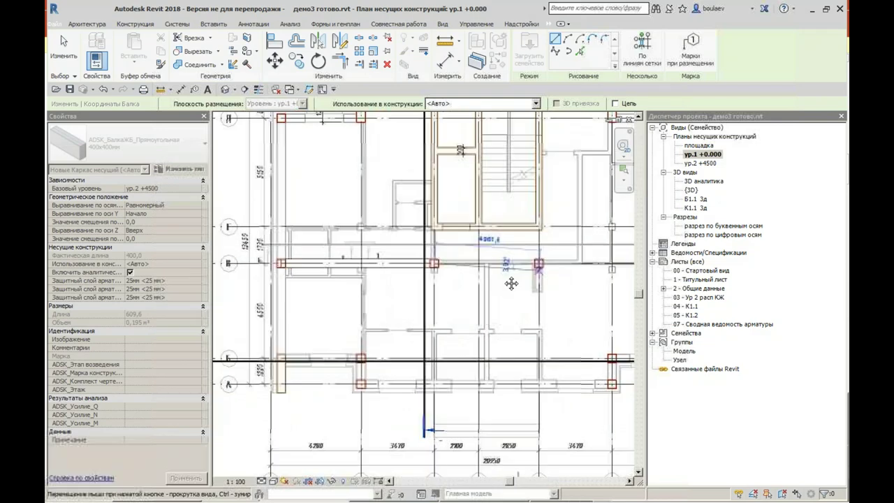
pyautogui.scroll(2, 515, 281)
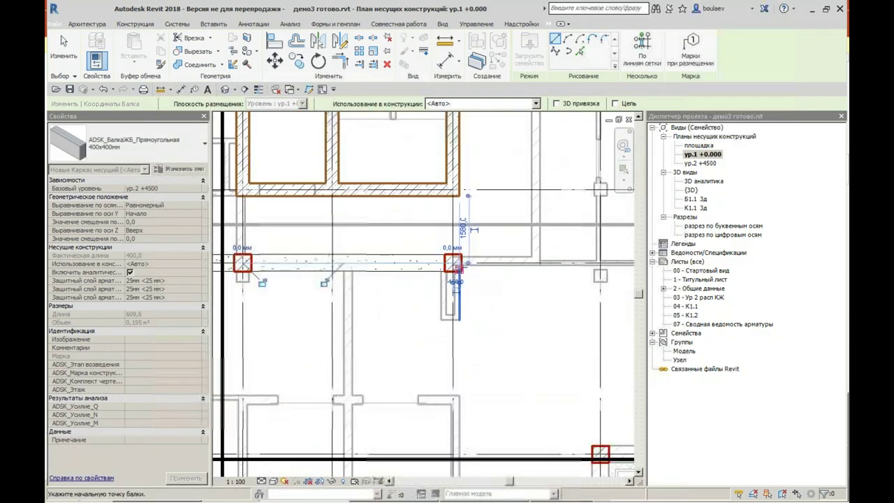
pyautogui.scroll(-2, 494, 289)
pyautogui.moveTo(494, 288); pyautogui.dragTo(356, 320, button='middle')
pyautogui.scroll(2, 356, 320)
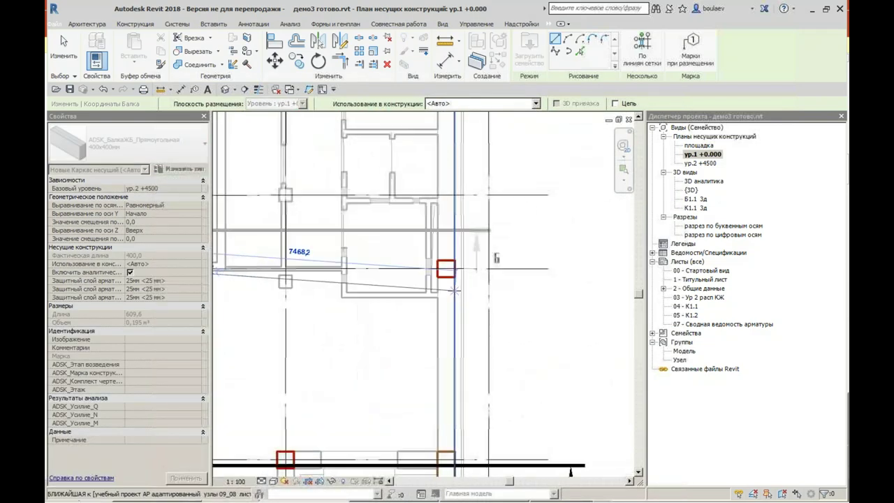
pyautogui.click(445, 268)
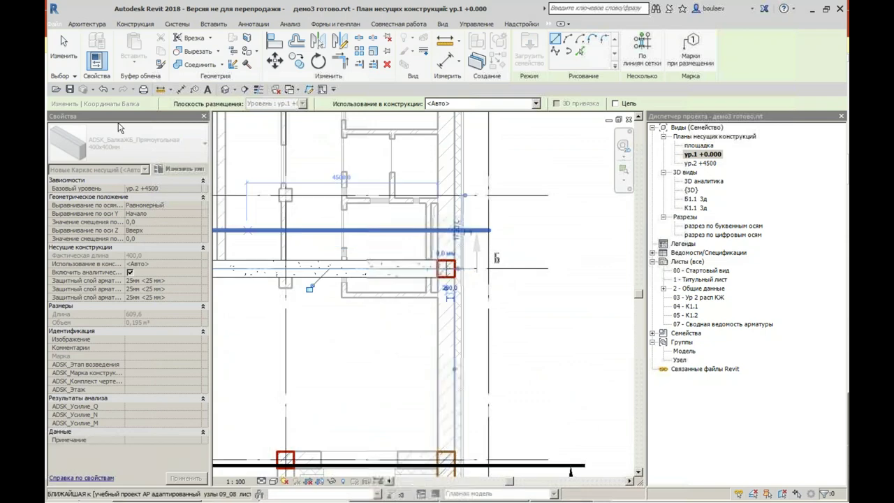
pyautogui.press('Escape')
pyautogui.press('Escape')
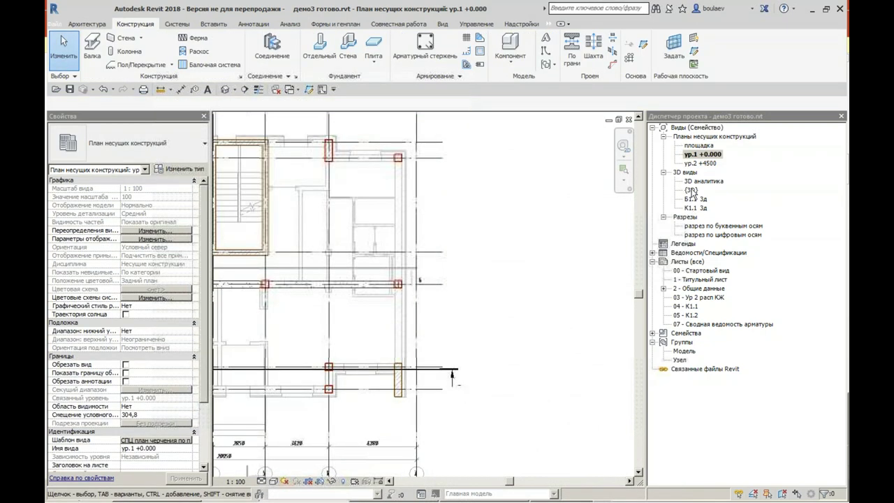
# Step: Open the 3D view and select the grid Б beam segments
pyautogui.doubleClick(693, 190)
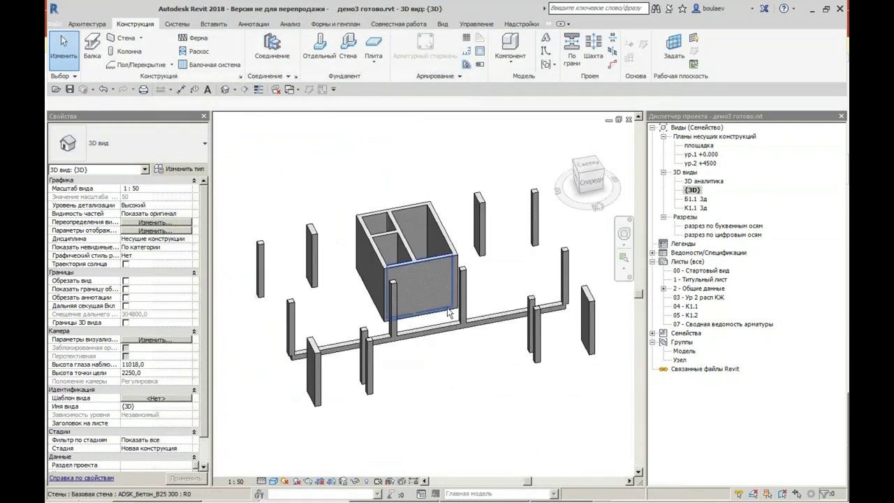
pyautogui.keyDown('shift'); pyautogui.moveTo(440, 374); pyautogui.dragTo(463, 371, button='middle'); pyautogui.keyUp('shift')
pyautogui.scroll(3, 419, 343)
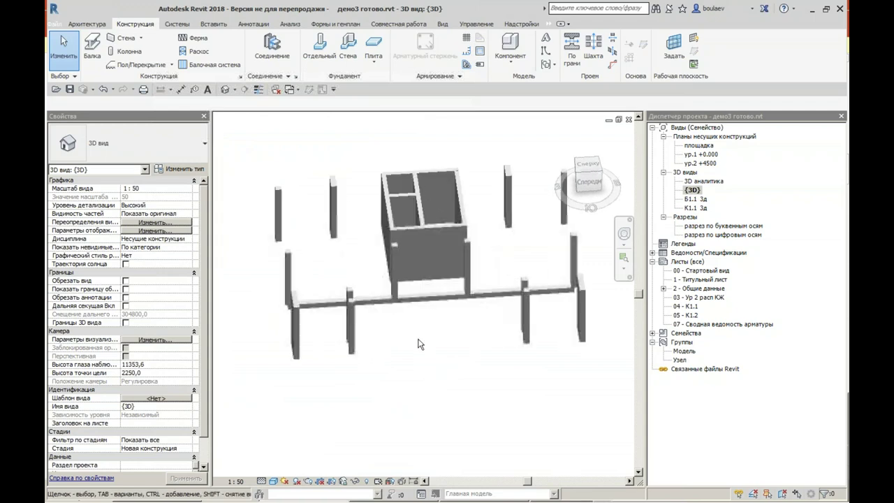
pyautogui.click(383, 301)
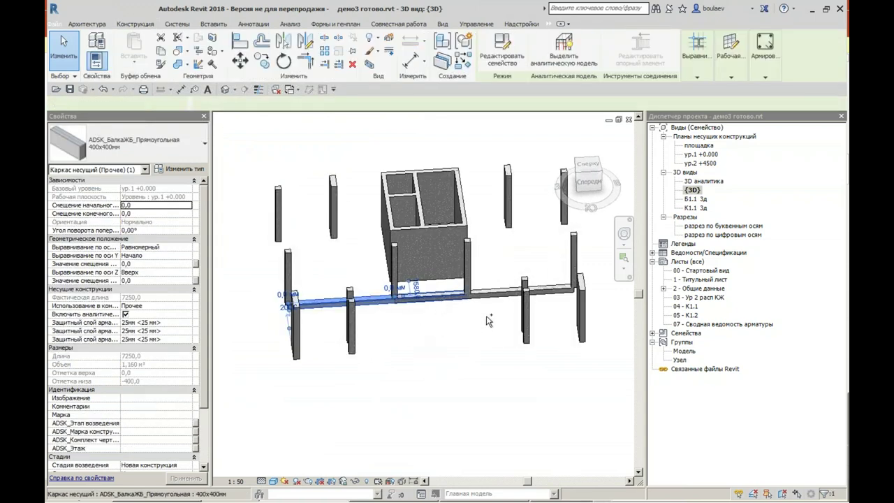
pyautogui.press('Tab')
pyautogui.click(496, 293)
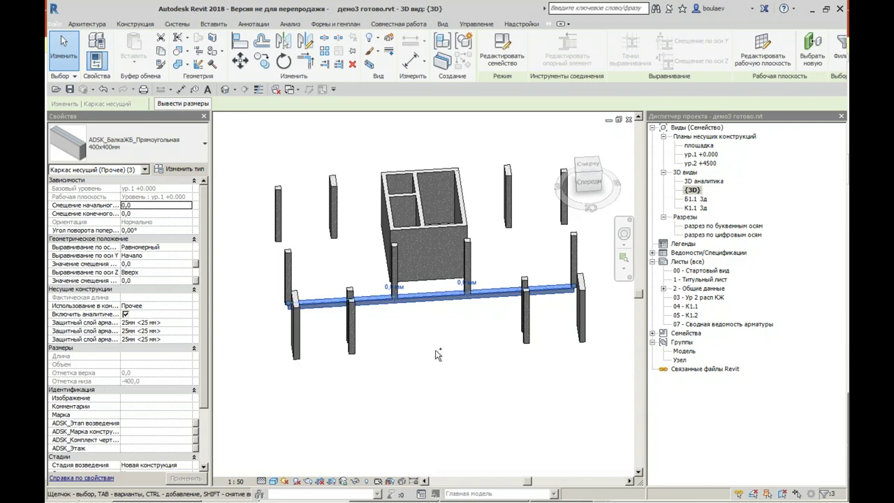
# Step: Copy the beams and paste them aligned to level ур.2 +4500
pyautogui.hotkey('ctrl', 'c')
pyautogui.click(133, 61)
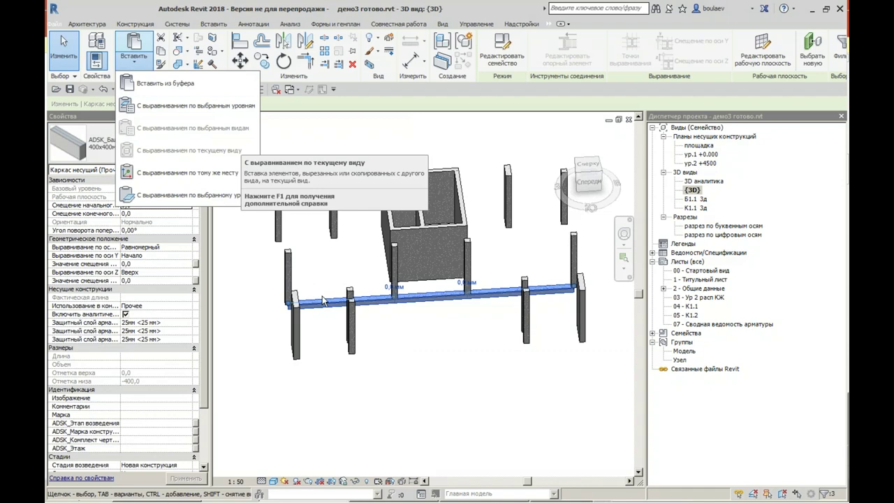
pyautogui.click(213, 105)
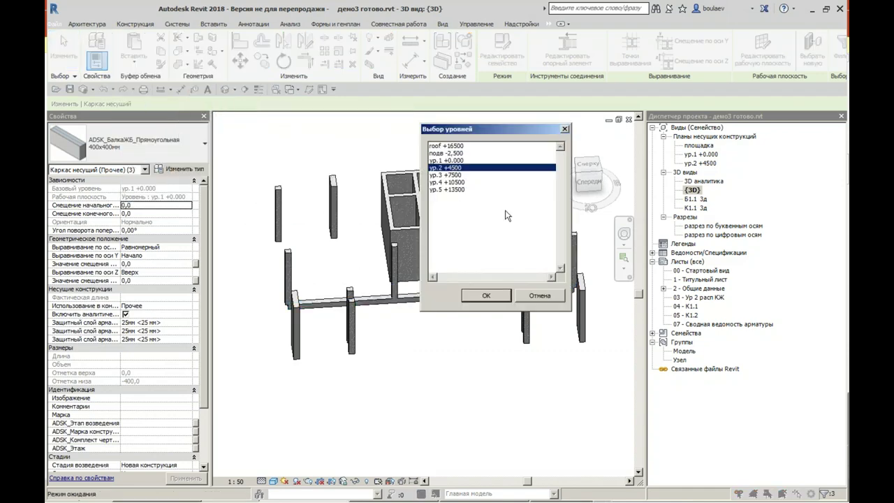
pyautogui.click(501, 296)
pyautogui.click(383, 322)
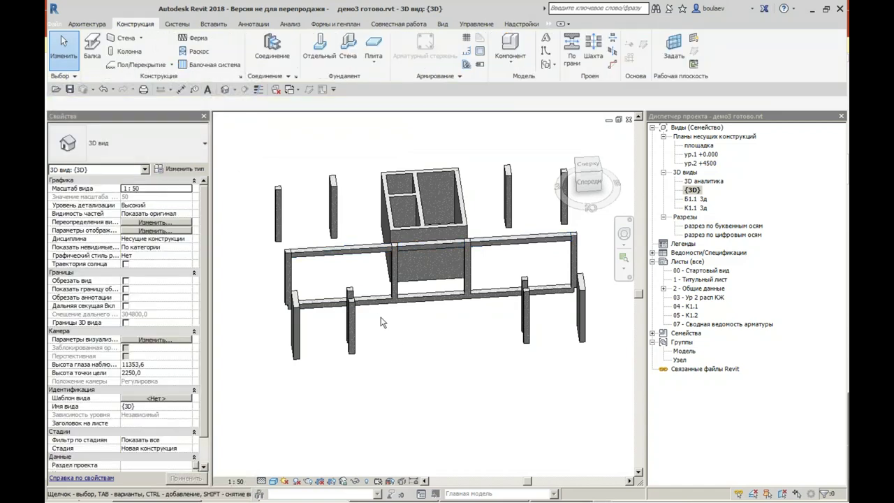
# Step: Delete the original front beam on the lower level and check the result in 3D
pyautogui.click(379, 306)
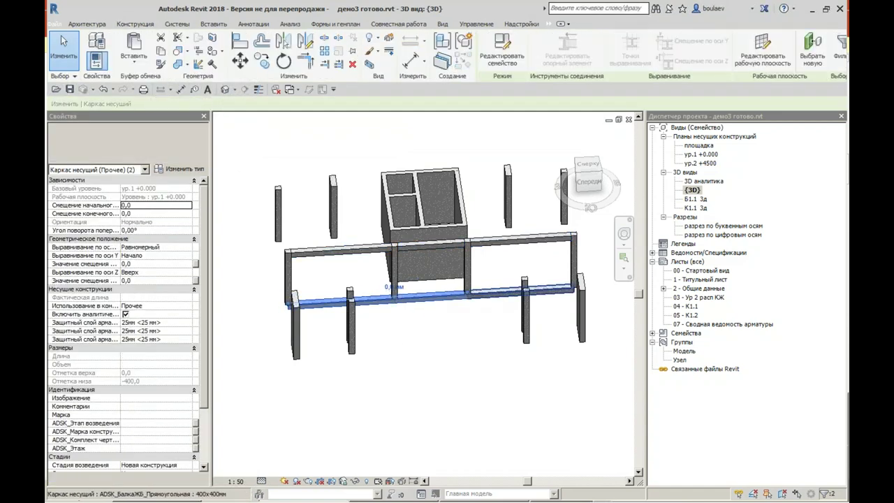
pyautogui.press('Delete')
pyautogui.moveTo(423, 332)
pyautogui.keyDown('shift'); pyautogui.mouseDown(button='middle')
pyautogui.moveTo(408, 296)
pyautogui.moveTo(531, 296)
pyautogui.moveTo(435, 356)
pyautogui.mouseUp(button='middle'); pyautogui.keyUp('shift')
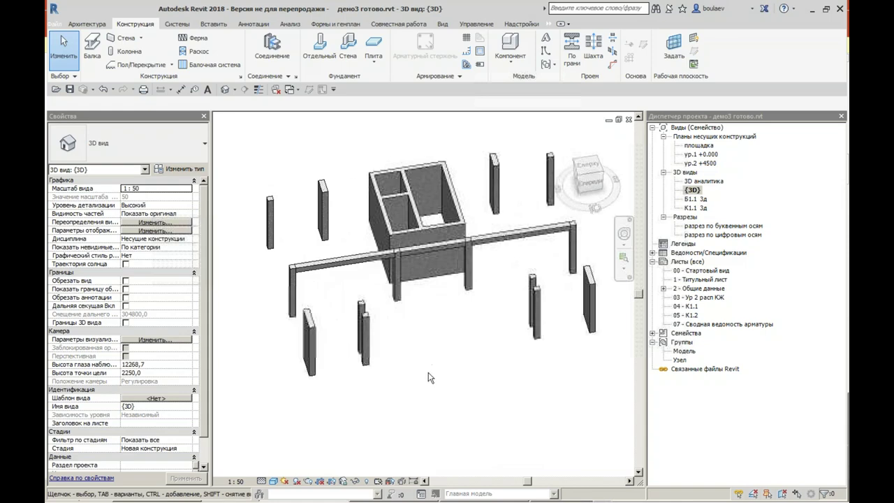
# Step: Switch to the ур.1 +0.000 structural plan and zoom in on the stair core
pyautogui.doubleClick(702, 154)
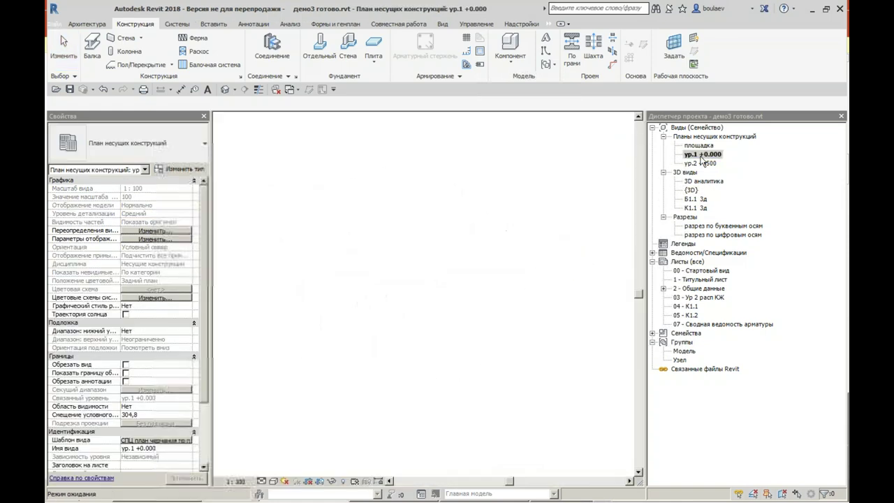
pyautogui.moveTo(413, 234)
pyautogui.mouseDown(button='middle')
pyautogui.moveTo(485, 248)
pyautogui.moveTo(521, 235)
pyautogui.mouseUp(button='middle')
pyautogui.scroll(3, 378, 236)
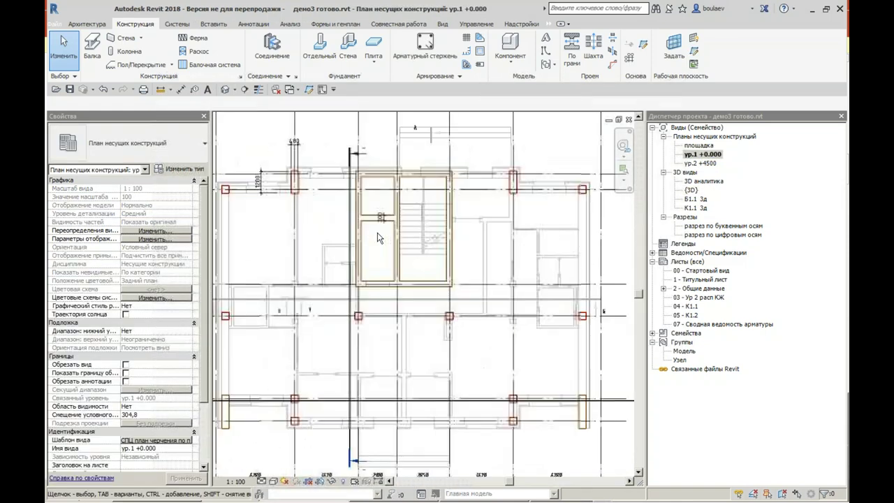
pyautogui.scroll(3, 372, 249)
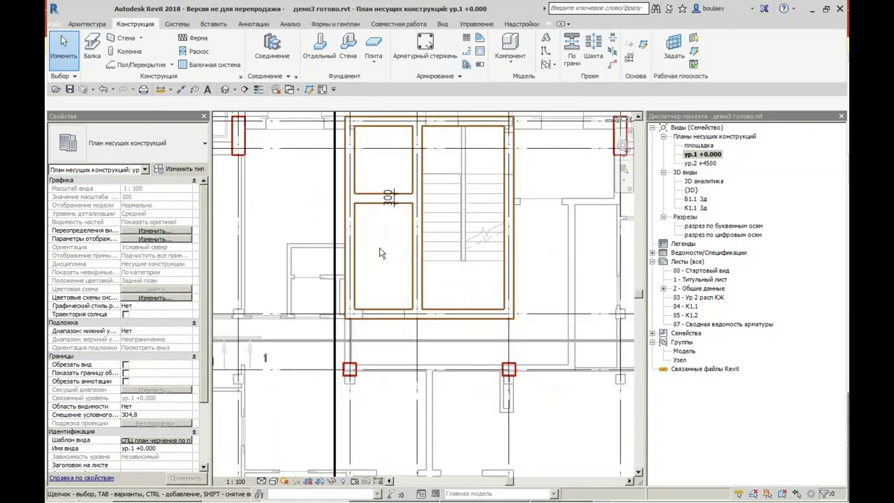
pyautogui.scroll(2, 379, 334)
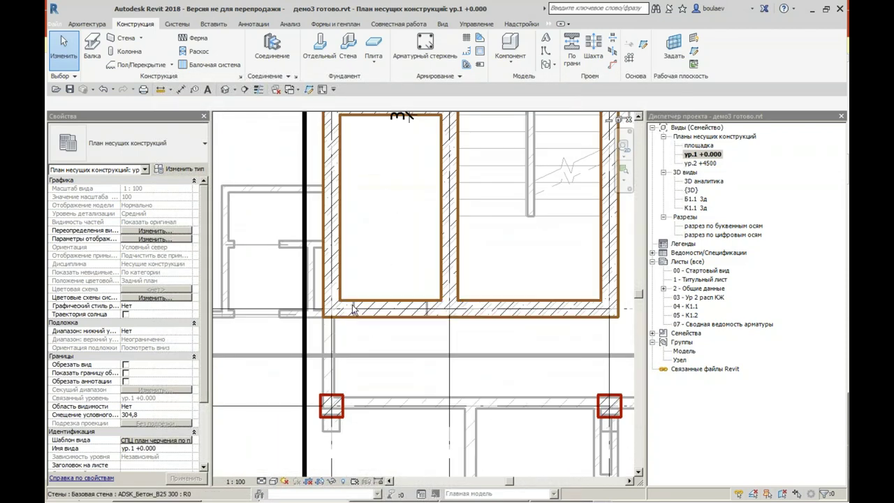
pyautogui.scroll(-2, 412, 293)
pyautogui.scroll(1, 459, 188)
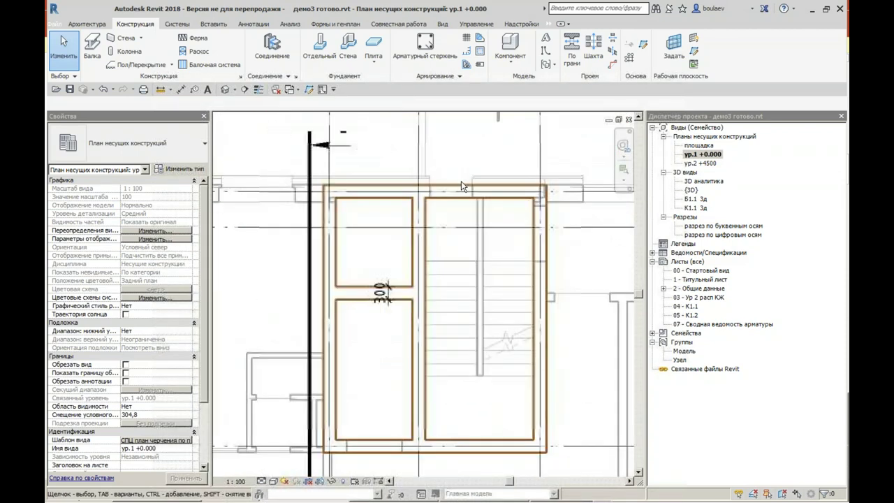
pyautogui.scroll(-2, 389, 257)
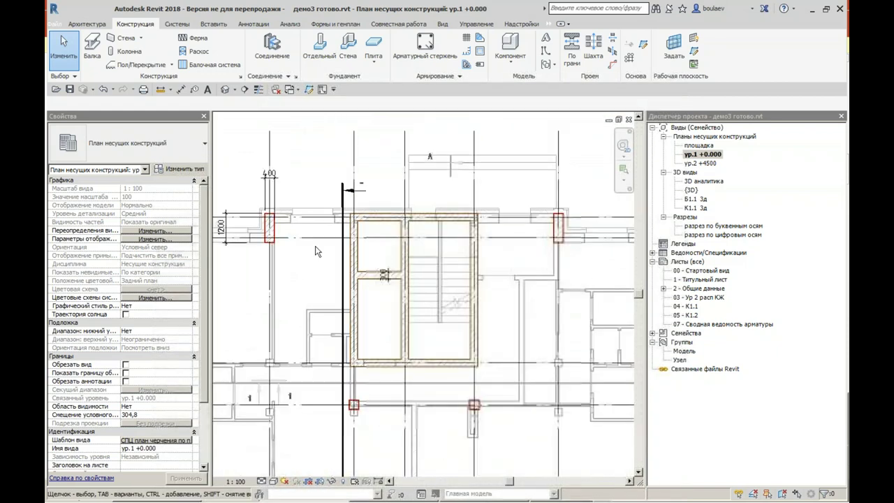
pyautogui.scroll(1, 117, 39)
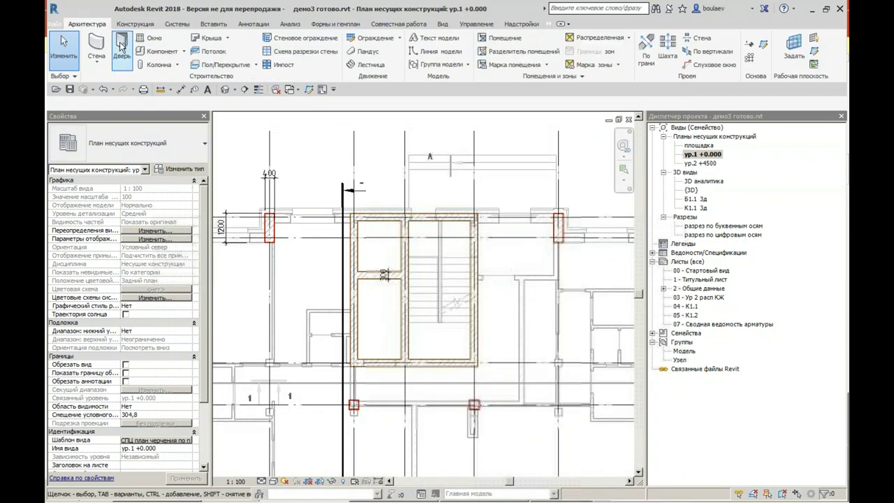
# Step: Start placing a 1000 x 2134 door, then abandon it
pyautogui.click(123, 45)
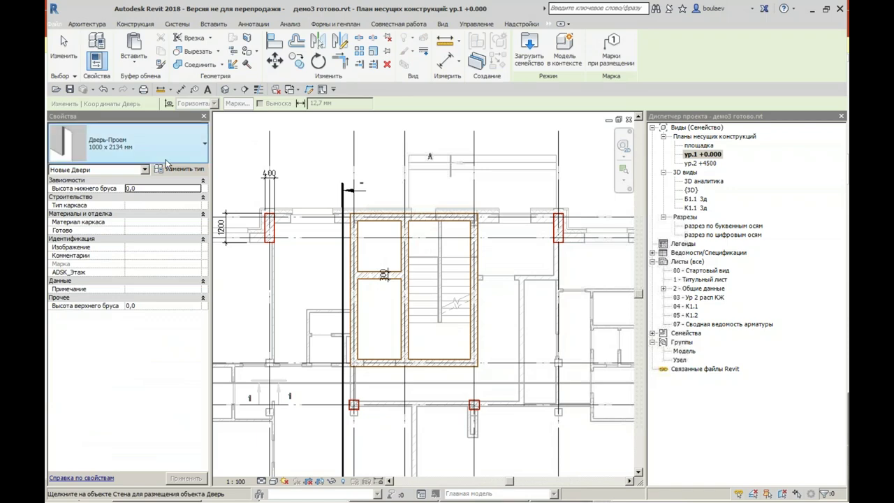
pyautogui.click(116, 145)
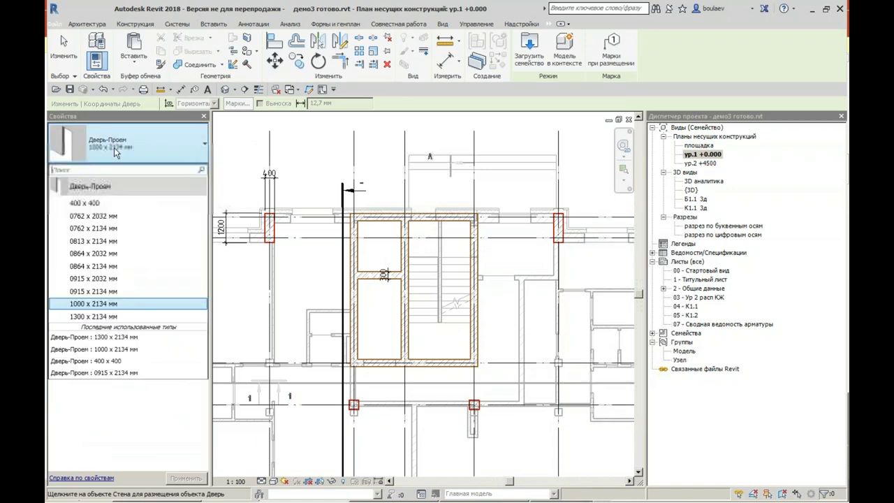
pyautogui.click(109, 305)
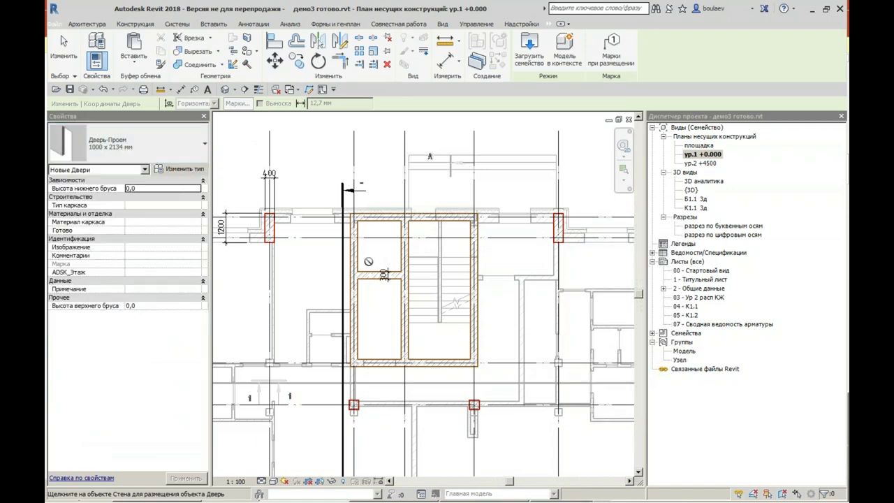
pyautogui.scroll(3, 433, 245)
pyautogui.scroll(1, 341, 299)
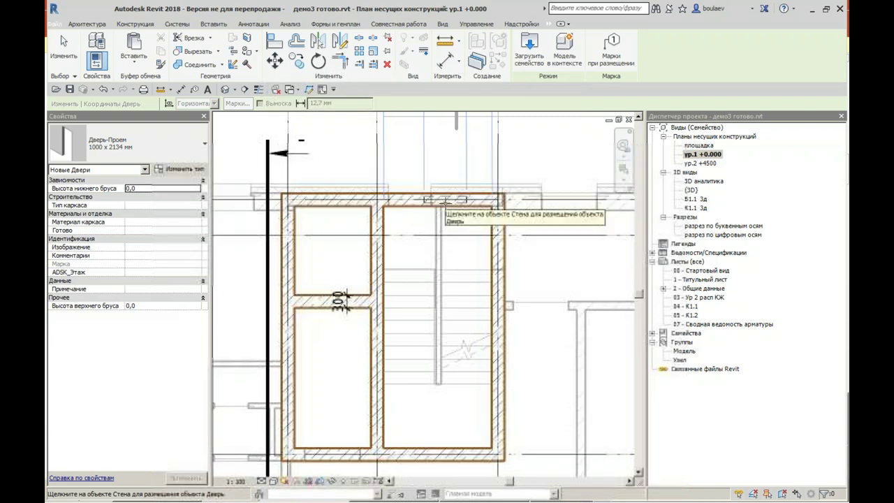
pyautogui.scroll(1, 442, 232)
# Step: Align the upper core-wall opening to the wall face with AL
pyautogui.press('a')
pyautogui.press('l')
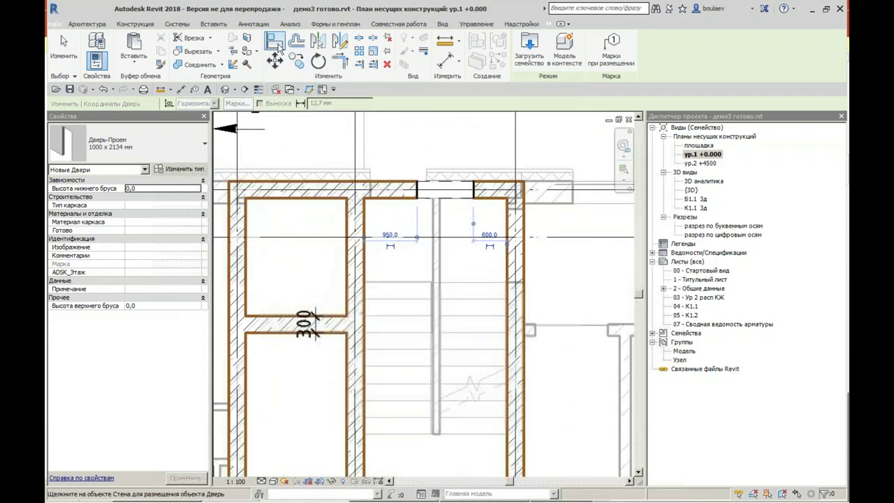
pyautogui.click(371, 197)
pyautogui.click(417, 194)
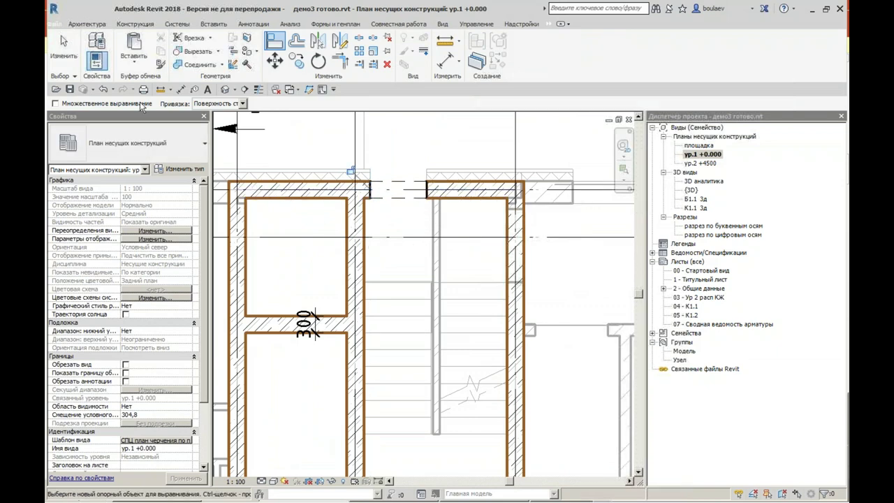
pyautogui.click(61, 45)
pyautogui.scroll(-5, 349, 279)
pyautogui.scroll(5, 375, 359)
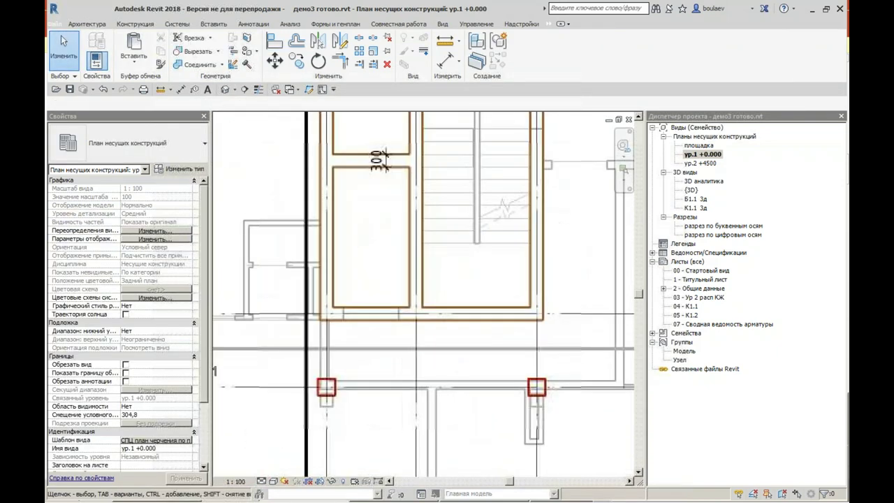
# Step: Add a 1300 aligned dimension across the opening with DI
pyautogui.press('d')
pyautogui.press('i')
pyautogui.scroll(3, 329, 318)
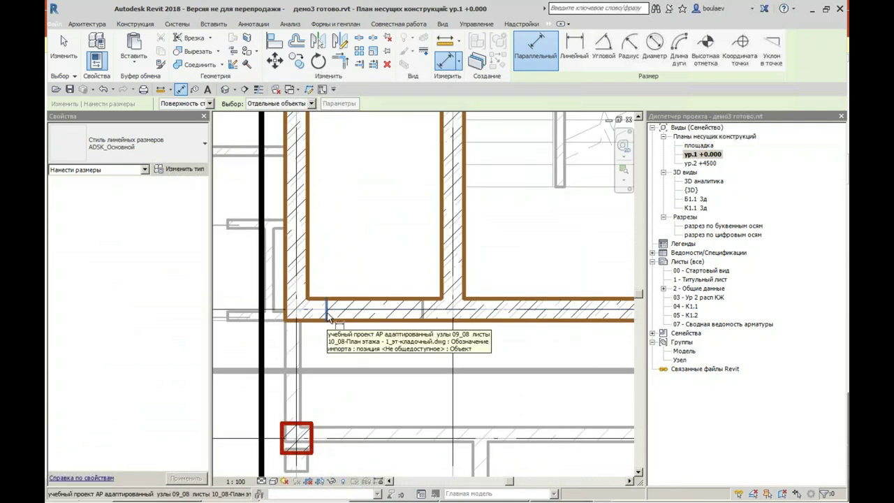
pyautogui.click(330, 316)
pyautogui.click(422, 318)
pyautogui.click(375, 236)
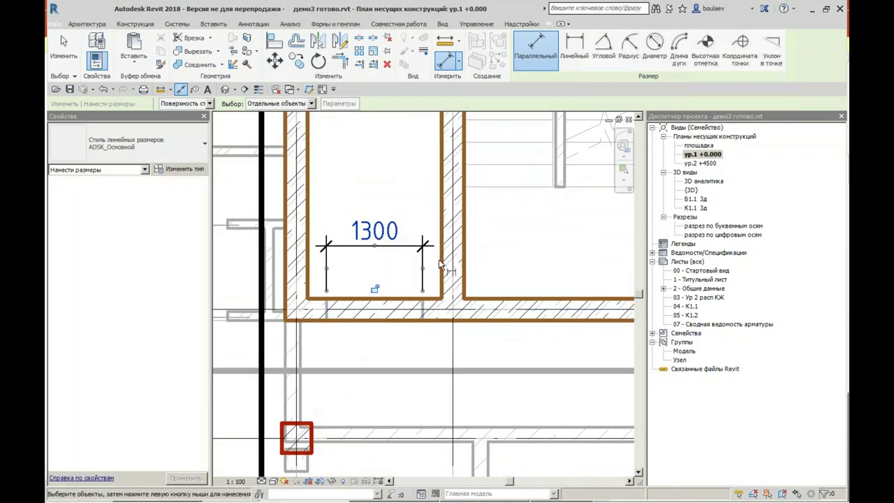
pyautogui.press('Escape')
pyautogui.press('Escape')
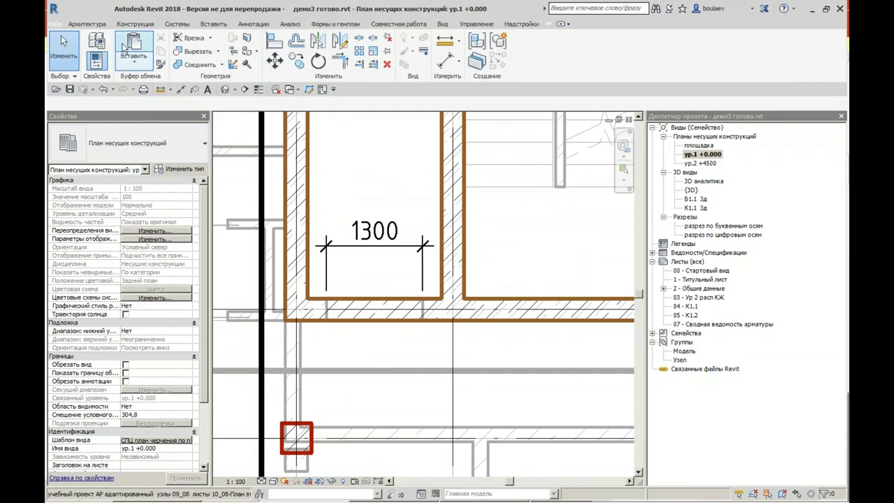
# Step: Place a 1300 x 2134 Дверь-Проем in the lower core wall and move it left
pyautogui.click(98, 25)
pyautogui.click(120, 45)
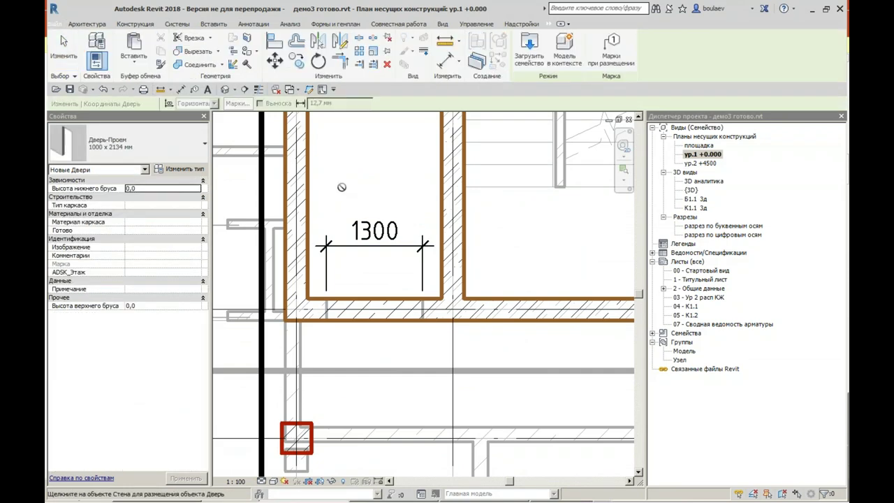
pyautogui.click(150, 147)
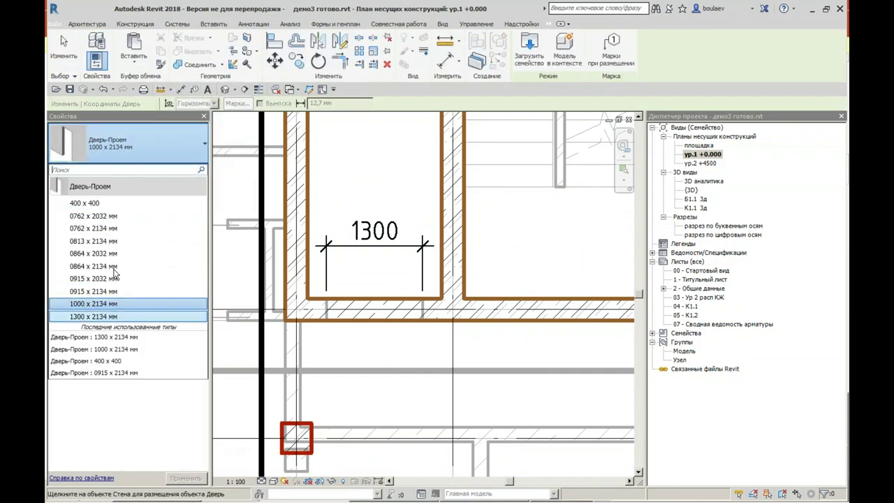
pyautogui.click(112, 316)
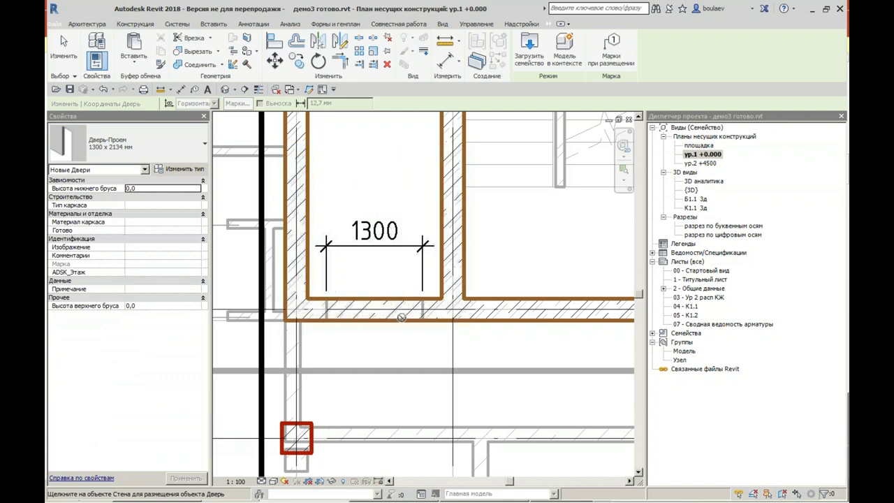
pyautogui.click(420, 320)
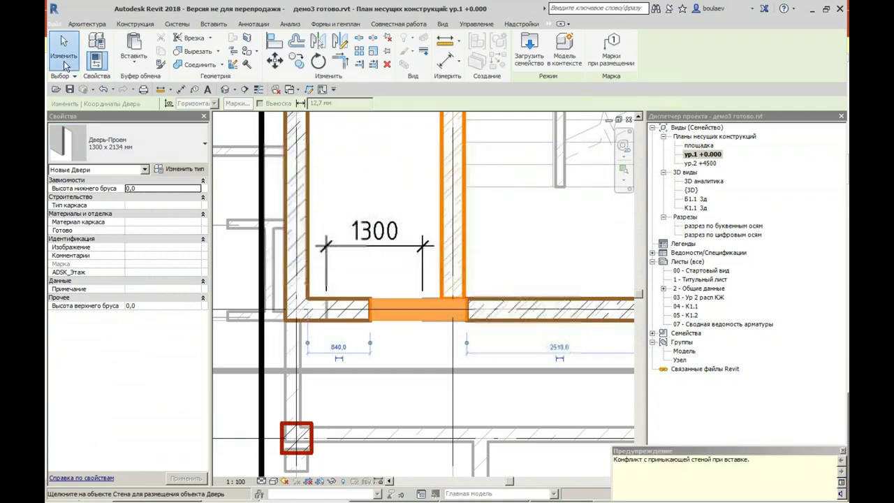
pyautogui.press('Escape')
pyautogui.press('Escape')
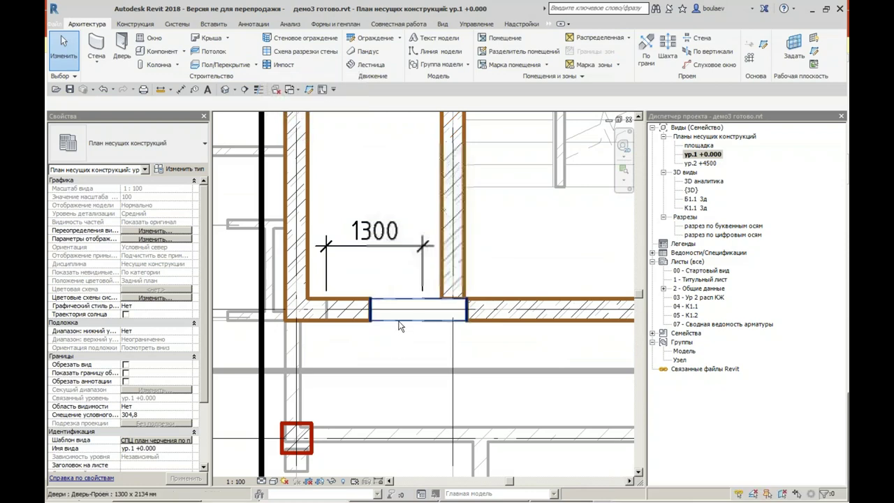
pyautogui.click(399, 318)
pyautogui.click(274, 60)
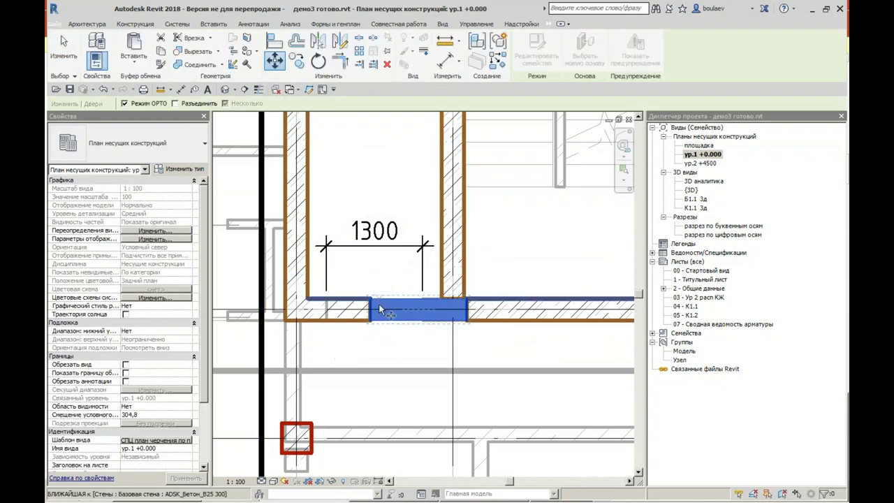
pyautogui.click(331, 309)
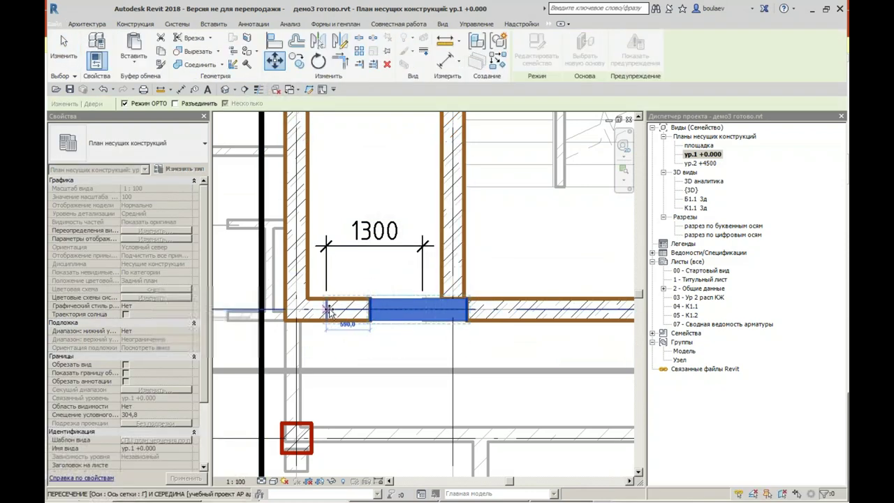
# Step: Clear the selection and switch to the {3D} view
pyautogui.press('Escape')
pyautogui.scroll(-3, 411, 336)
pyautogui.scroll(-2, 477, 293)
pyautogui.scroll(-2, 351, 264)
pyautogui.scroll(-2, 351, 264)
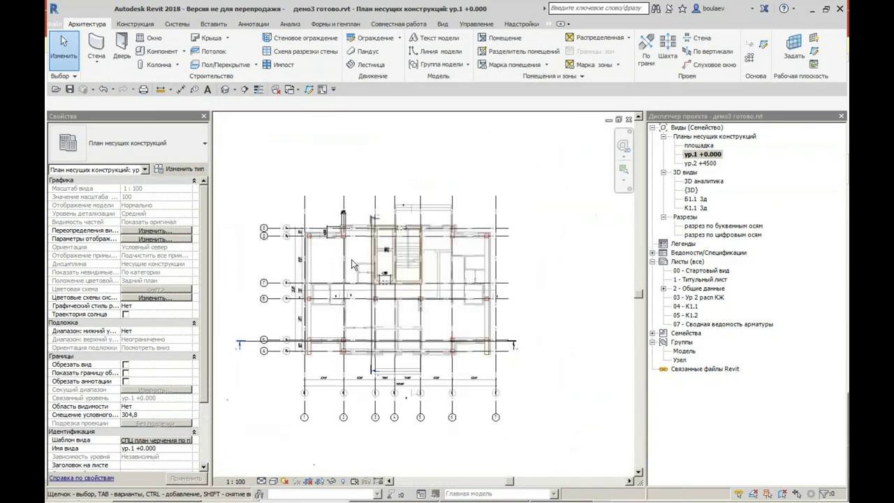
pyautogui.doubleClick(690, 190)
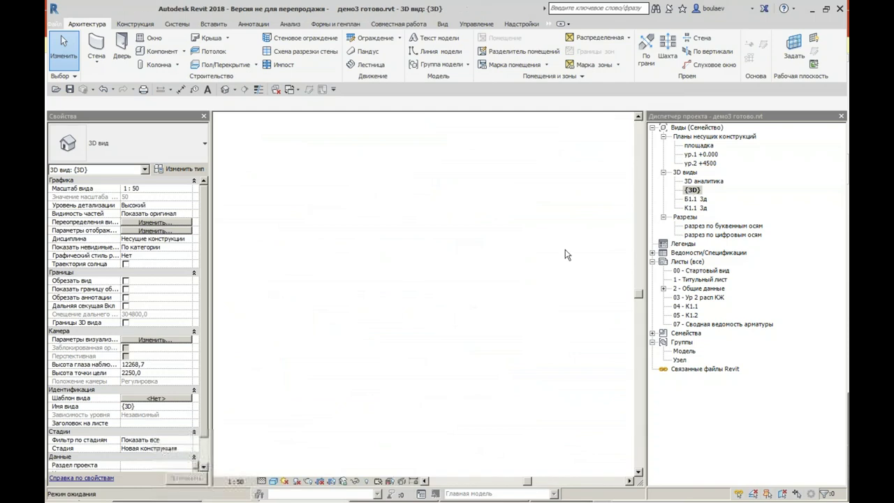
pyautogui.scroll(-3, 471, 285)
pyautogui.scroll(2, 433, 353)
# Step: Orbit the frame, view it from the top, then open the ур.1 +0.000 plan
pyautogui.keyDown('shift'); pyautogui.moveTo(412, 397); pyautogui.dragTo(501, 400, button='middle'); pyautogui.keyUp('shift')
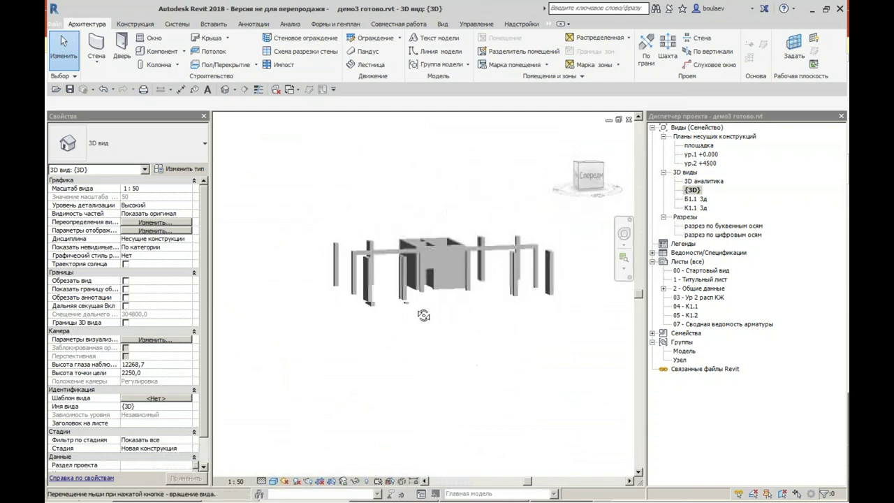
pyautogui.keyDown('shift'); pyautogui.moveTo(501, 399); pyautogui.dragTo(410, 369, button='middle'); pyautogui.keyUp('shift')
pyautogui.scroll(3, 436, 269)
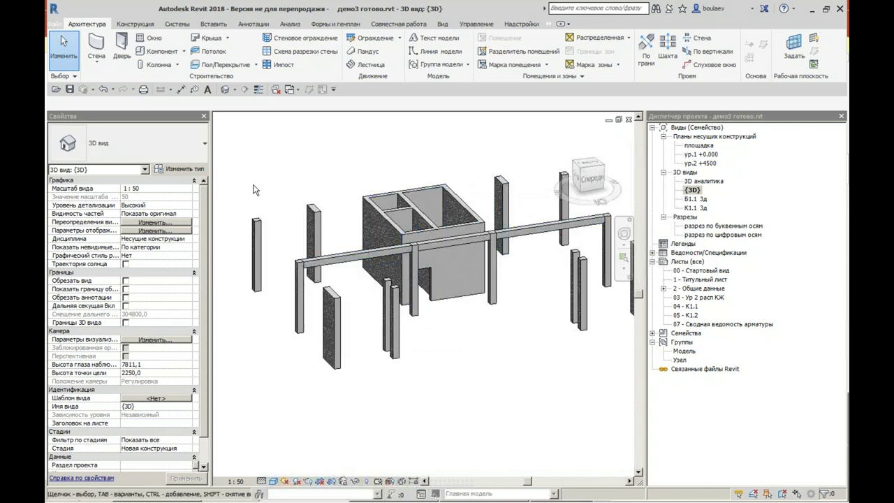
pyautogui.press('Home')
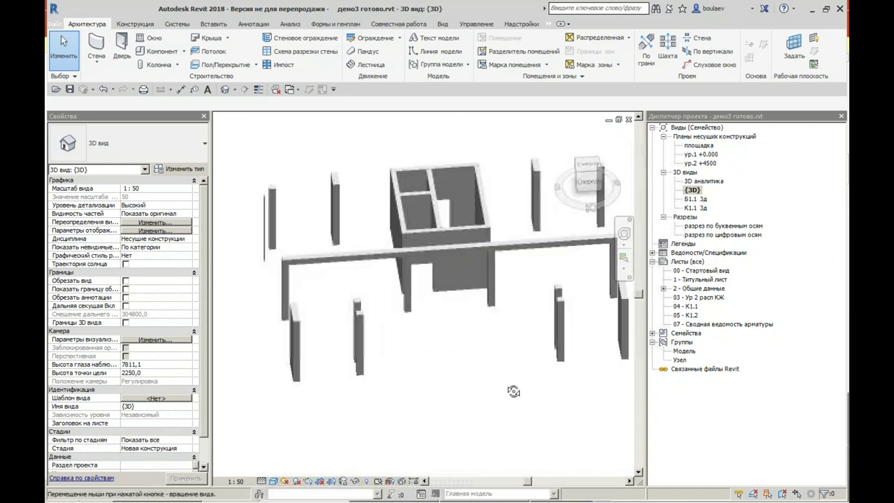
pyautogui.doubleClick(702, 155)
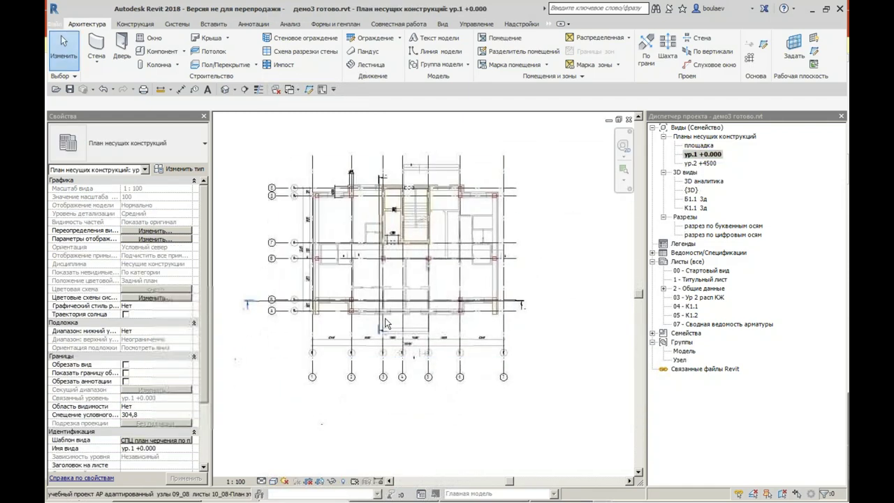
# Step: Copy the grid 3 and 5 columns 3700 mm down to the lower row with MV
pyautogui.scroll(3, 386, 322)
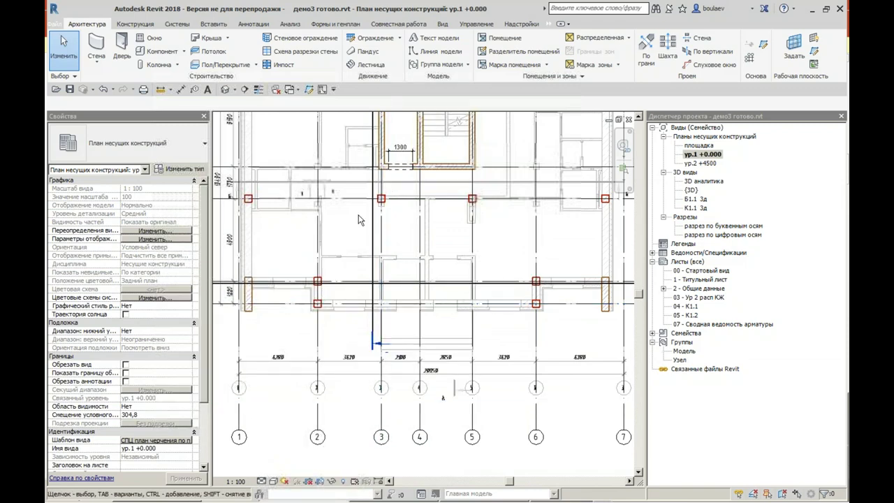
pyautogui.moveTo(344, 223); pyautogui.dragTo(493, 186)
pyautogui.press('m')
pyautogui.press('v')
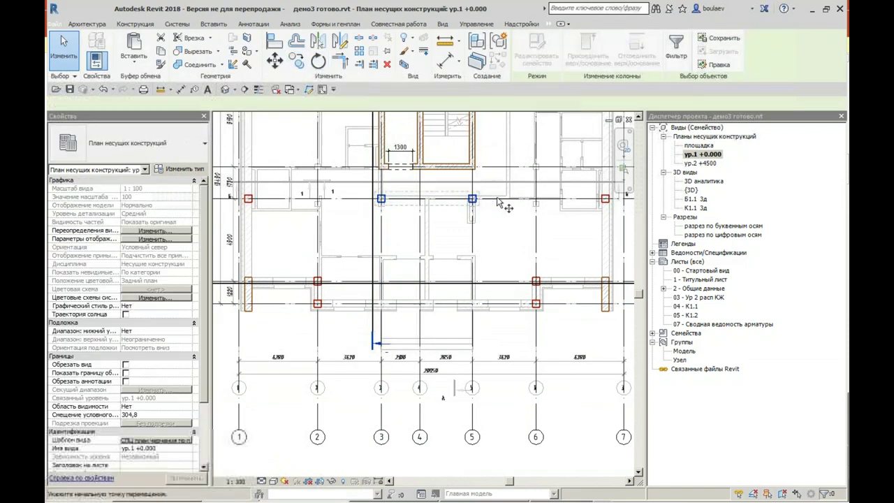
pyautogui.scroll(3, 498, 202)
pyautogui.click(457, 201)
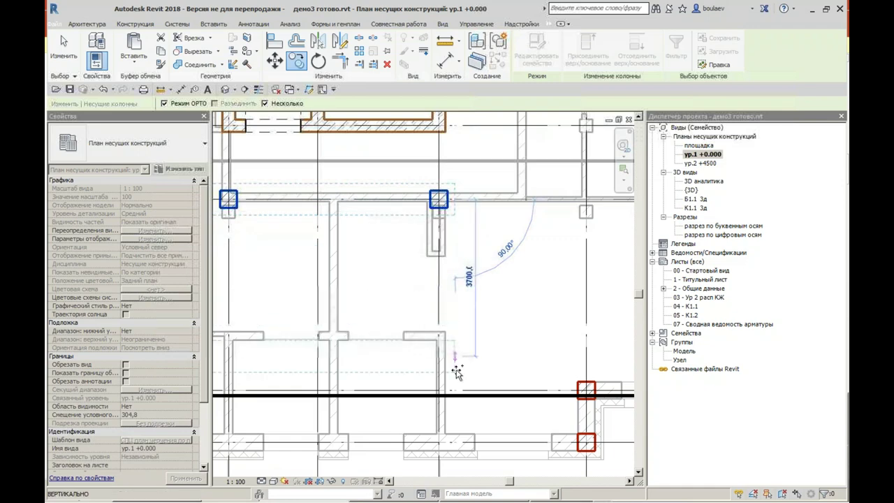
pyautogui.click(468, 418)
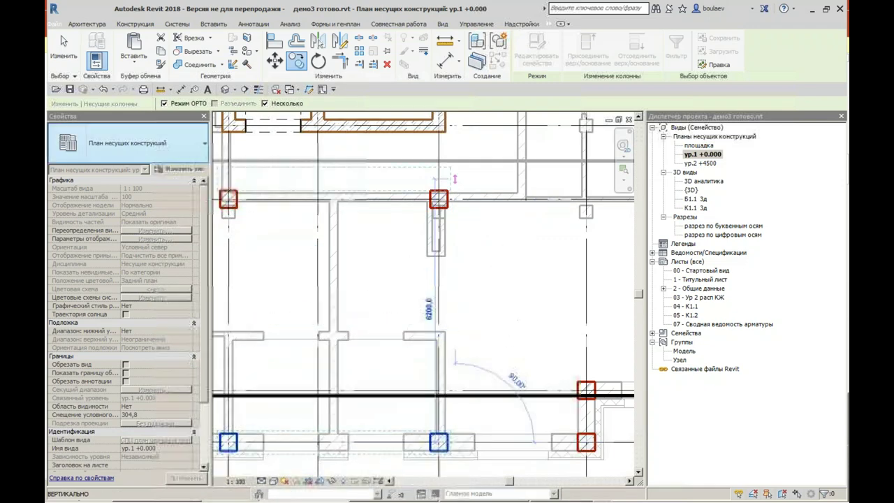
pyautogui.press('Escape')
pyautogui.press('Escape')
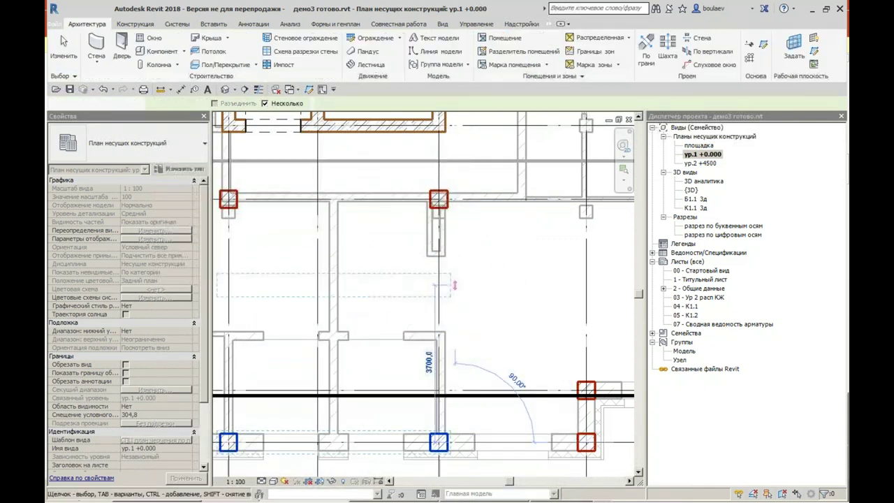
pyautogui.scroll(-3, 517, 285)
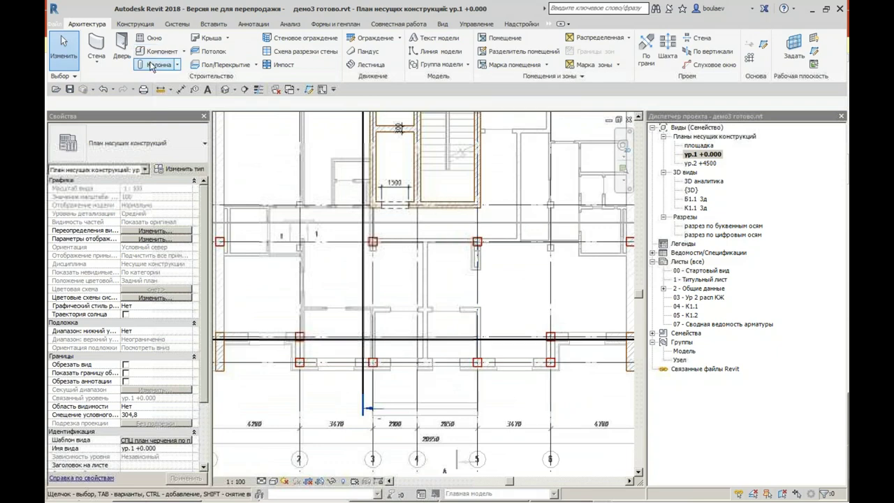
# Step: Start a floor, inspect its type properties unchanged, exit the sketch, and open {3D}
pyautogui.click(244, 67)
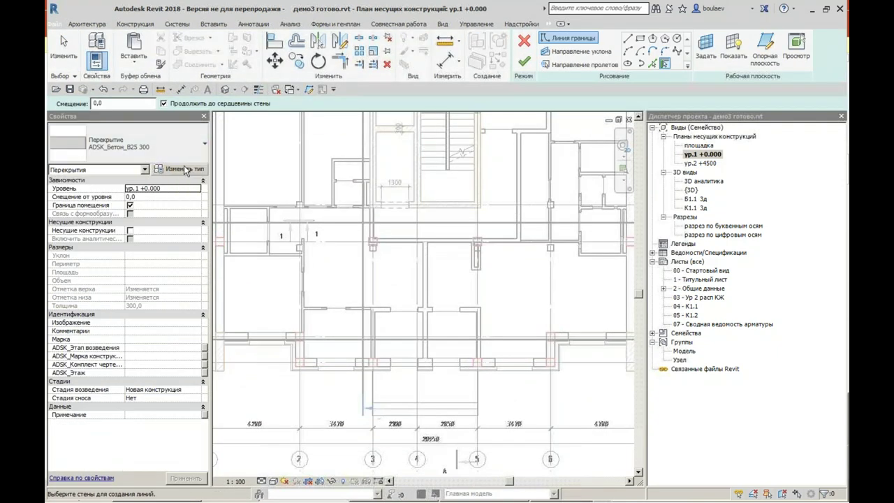
pyautogui.click(183, 170)
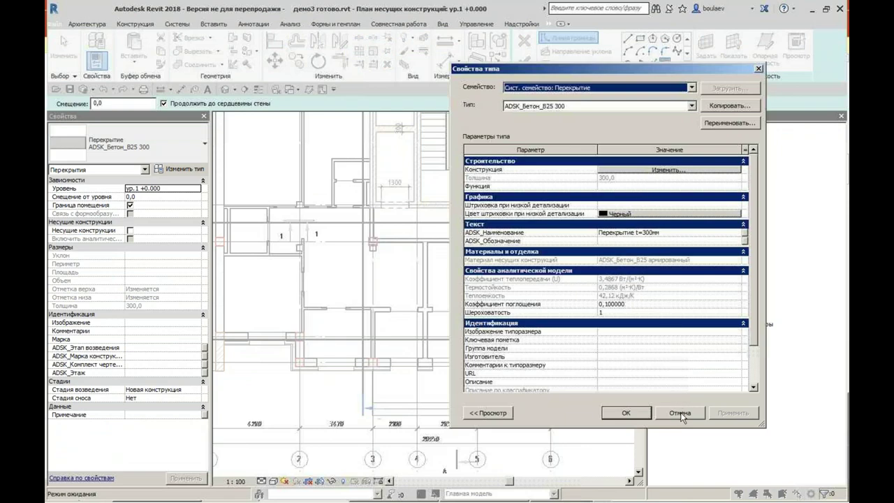
pyautogui.click(680, 412)
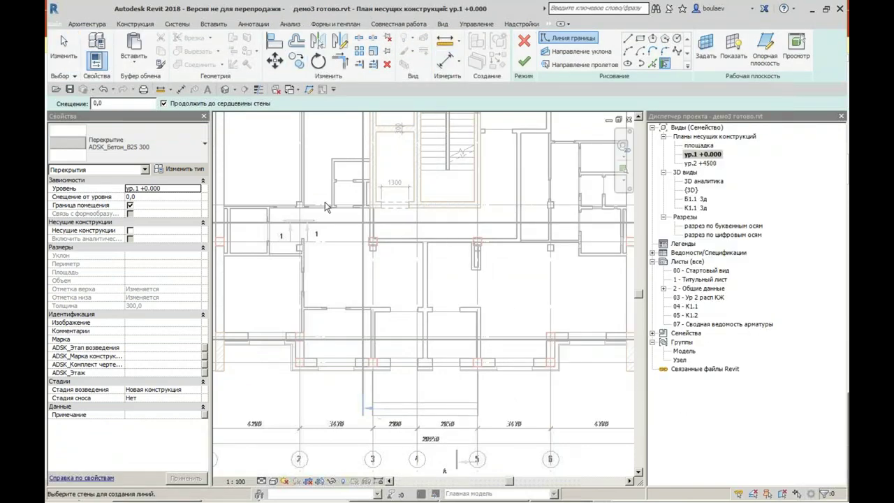
pyautogui.click(524, 42)
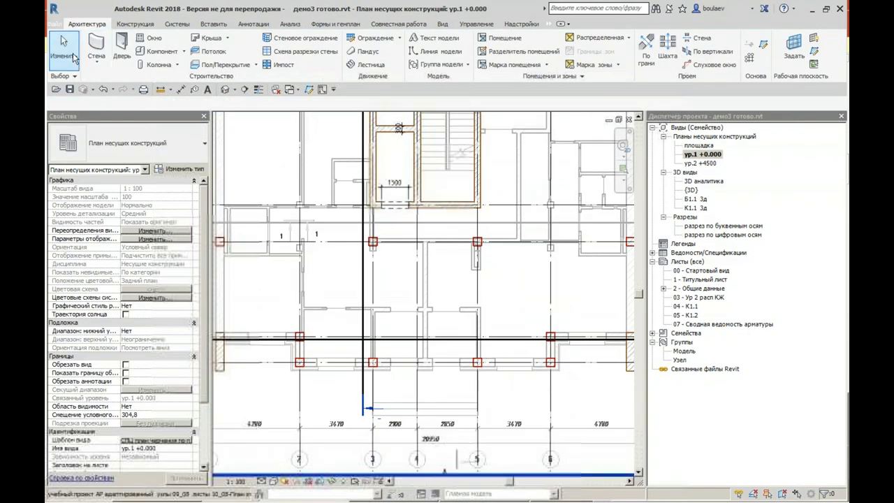
pyautogui.doubleClick(693, 190)
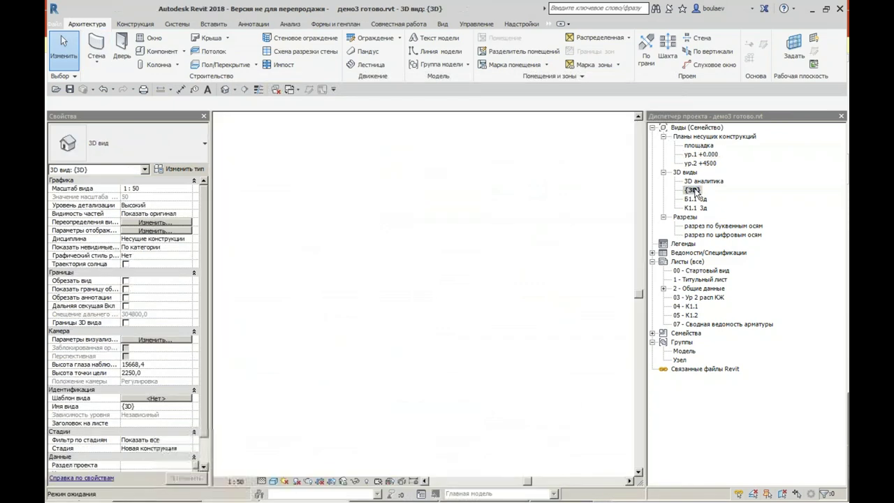
# Step: Set the three grid Б beams' Start and End Level Offset to -300, then open ур.1 +0.000
pyautogui.click(436, 286)
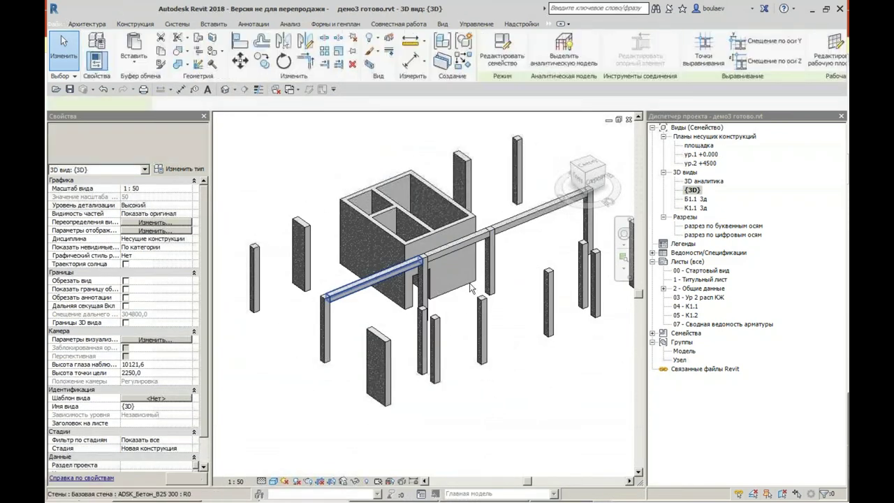
pyautogui.keyDown('ctrl'); pyautogui.click(445, 241); pyautogui.keyUp('ctrl')
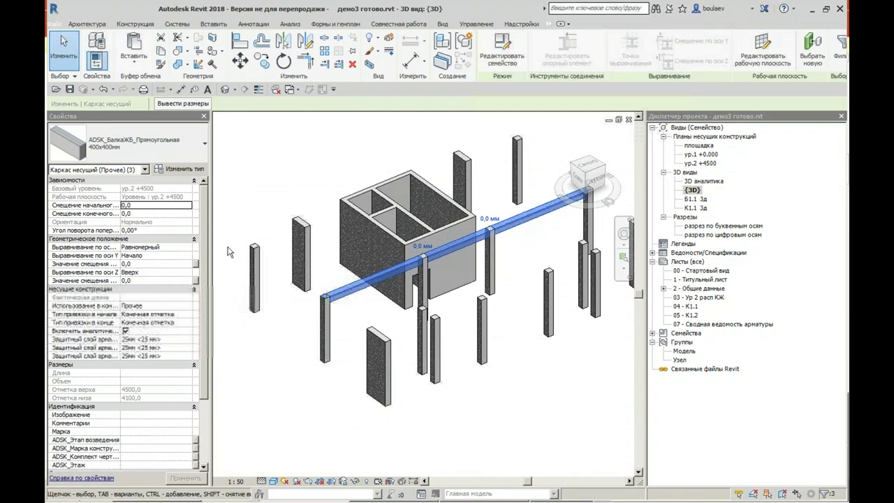
pyautogui.click(147, 207)
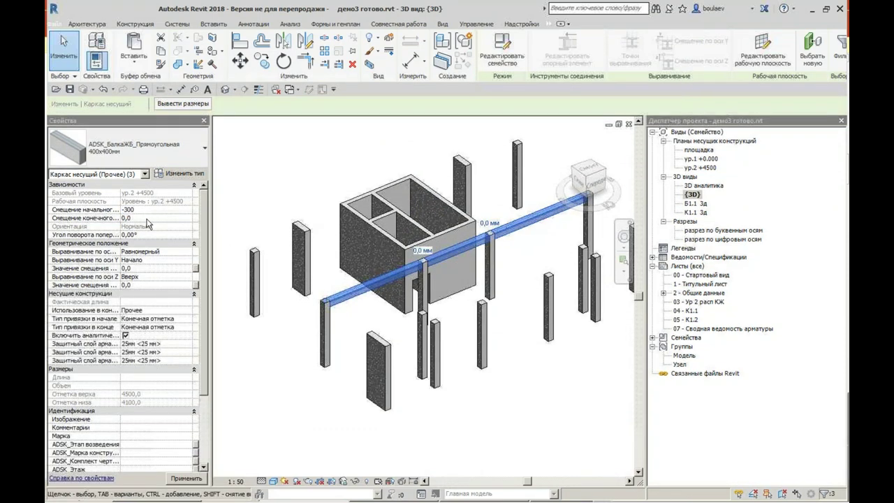
pyautogui.click(152, 218)
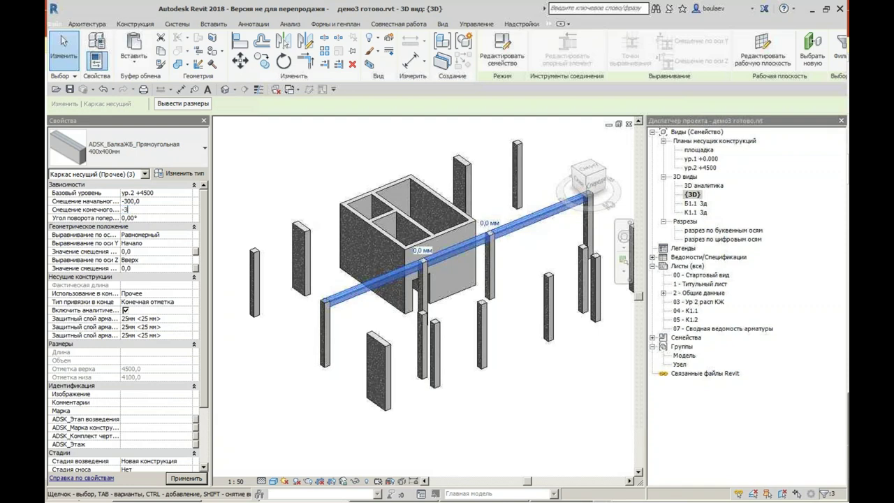
pyautogui.click(310, 140)
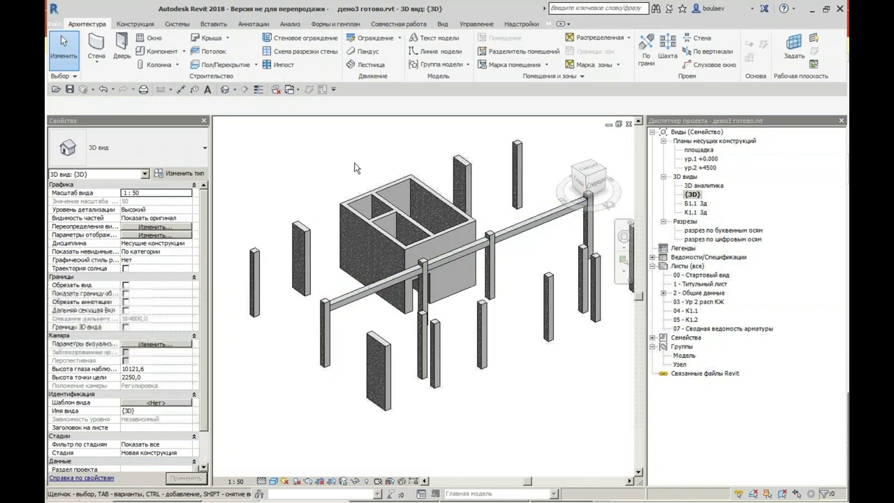
pyautogui.keyDown('shift'); pyautogui.moveTo(494, 370); pyautogui.dragTo(409, 356, button='middle'); pyautogui.keyUp('shift')
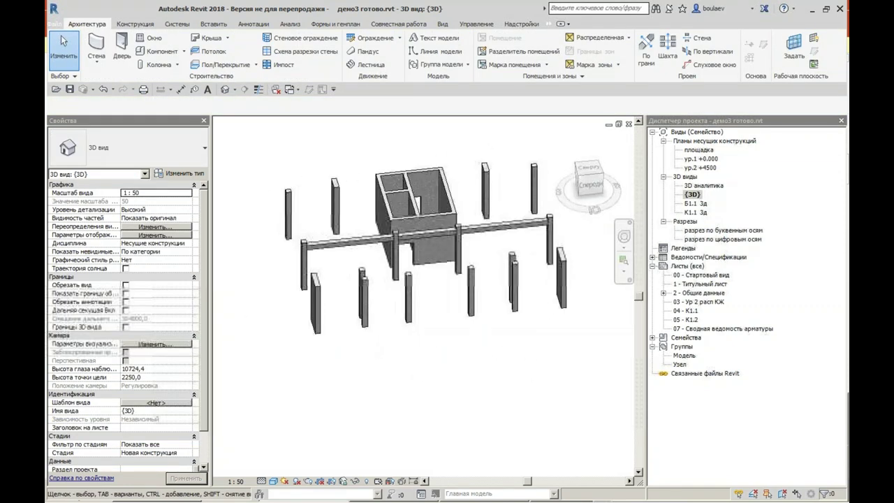
pyautogui.doubleClick(703, 159)
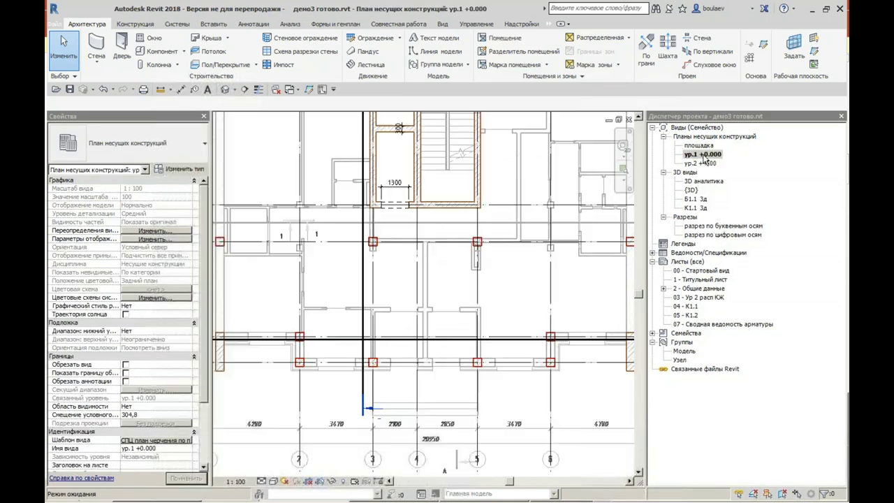
# Step: Save, zoom to fit, and start an ADSK_Бетон_B25 300 floor using picked boundary lines
pyautogui.hotkey('ctrl', 's')
pyautogui.press('z')
pyautogui.press('f')
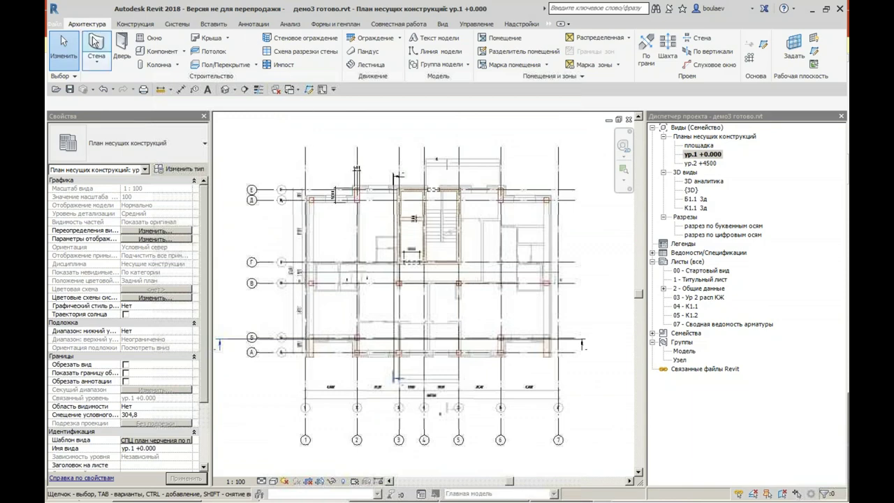
pyautogui.click(228, 69)
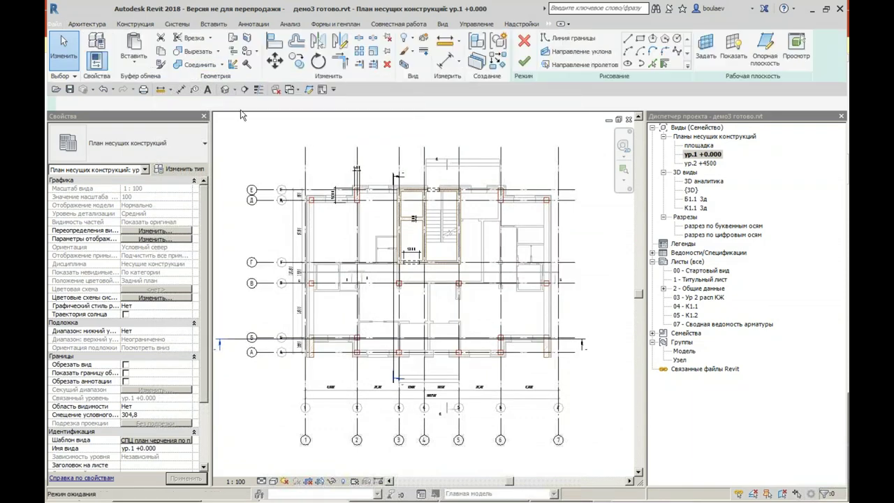
pyautogui.click(156, 146)
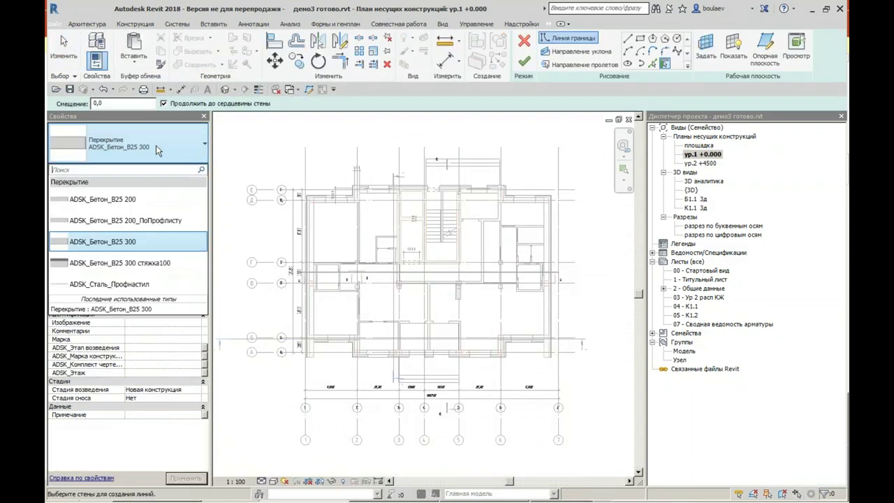
pyautogui.click(120, 242)
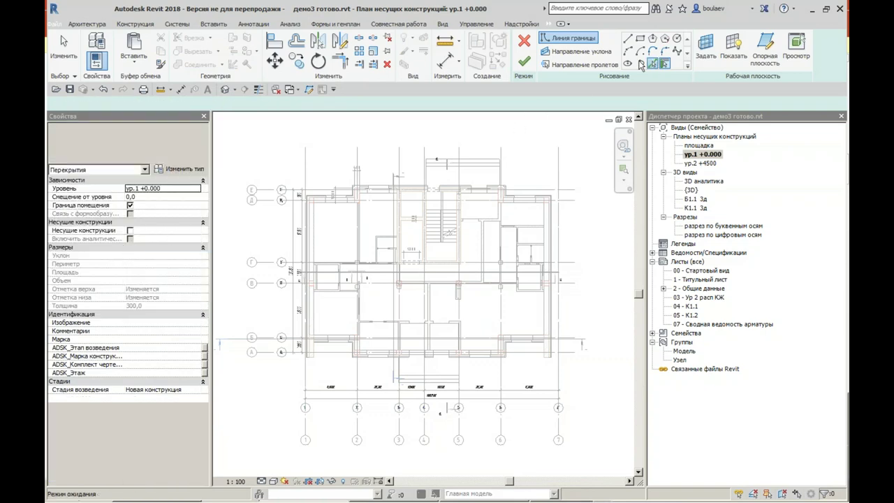
pyautogui.click(653, 63)
pyautogui.scroll(4, 312, 209)
pyautogui.scroll(3, 313, 209)
# Step: Pick the left, top, vertical, bottom and right wall faces as slab boundary lines
pyautogui.click(292, 293)
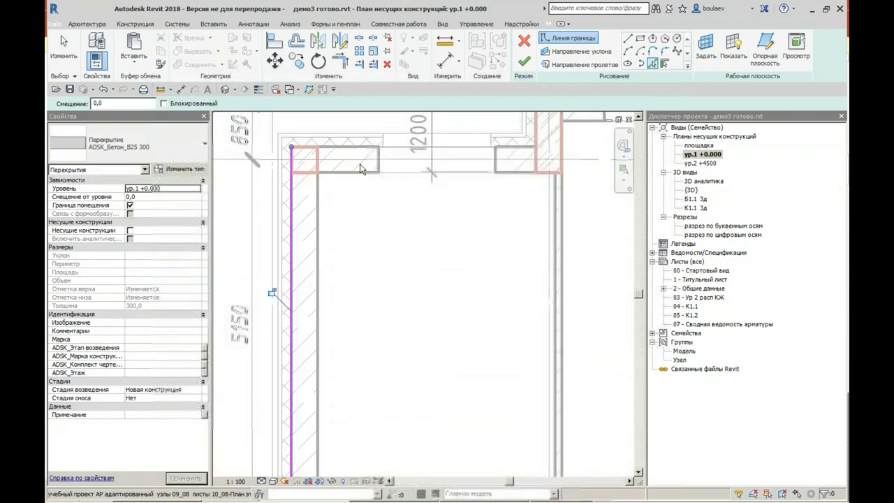
pyautogui.click(360, 152)
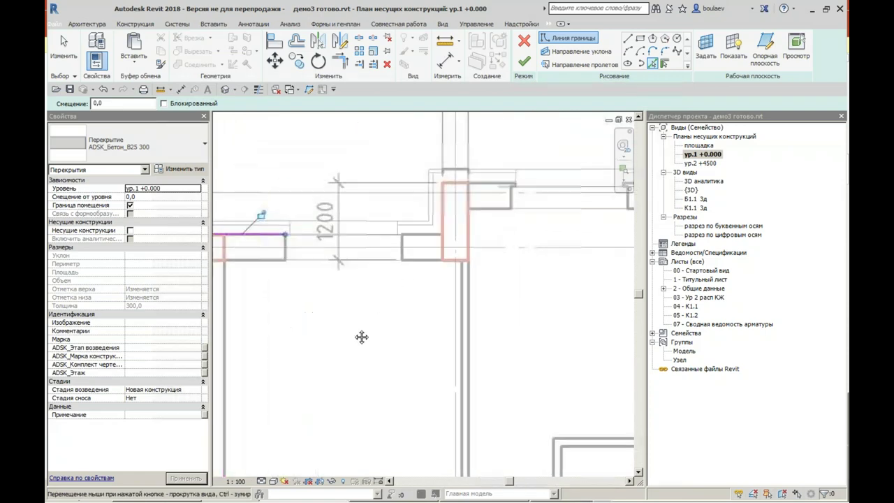
pyautogui.moveTo(360, 152); pyautogui.dragTo(239, 268, button='middle')
pyautogui.click(413, 231)
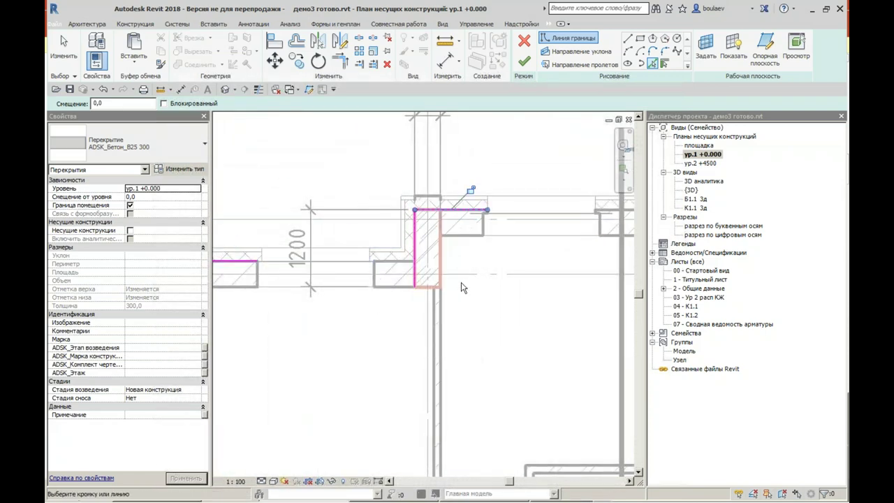
pyautogui.scroll(-3, 408, 298)
pyautogui.scroll(-2, 408, 299)
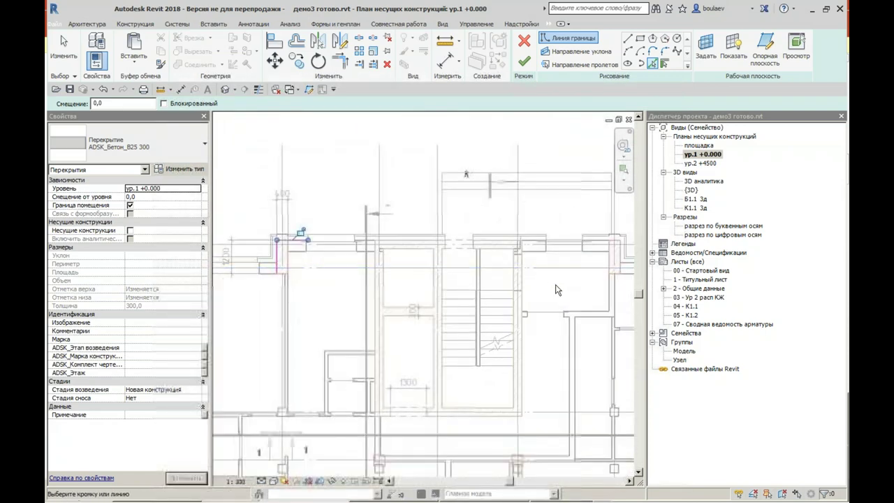
pyautogui.scroll(3, 390, 268)
pyautogui.click(381, 279)
pyautogui.moveTo(431, 428); pyautogui.dragTo(422, 344, button='middle')
pyautogui.click(447, 396)
pyautogui.click(609, 350)
# Step: Add boundary lines along the further top wall edges and a column face
pyautogui.scroll(-4, 590, 346)
pyautogui.moveTo(517, 255); pyautogui.dragTo(396, 274, button='middle')
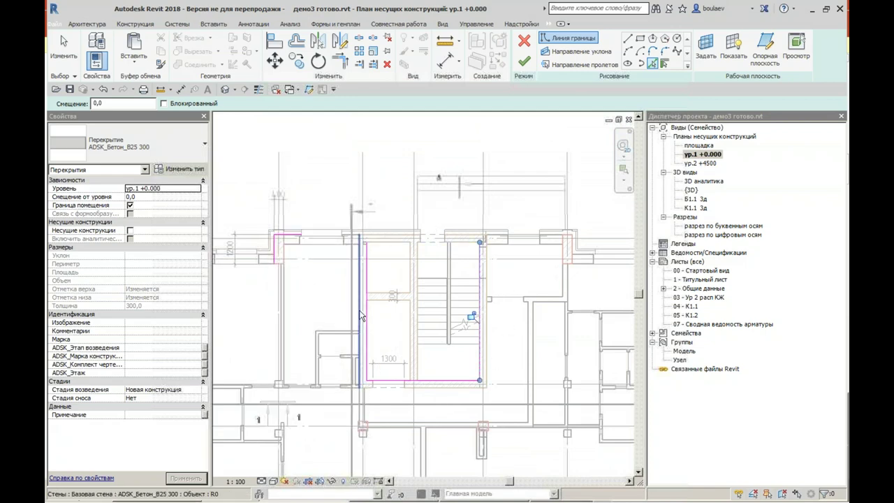
pyautogui.scroll(3, 517, 246)
pyautogui.click(483, 231)
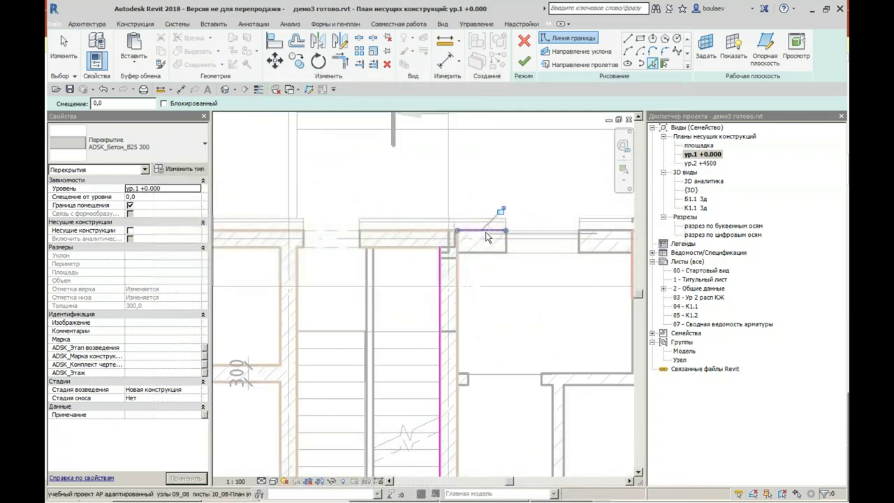
pyautogui.scroll(-3, 484, 235)
pyautogui.scroll(3, 454, 231)
pyautogui.click(452, 234)
pyautogui.click(474, 241)
pyautogui.scroll(-2, 474, 241)
pyautogui.scroll(-1, 511, 279)
pyautogui.scroll(2, 459, 180)
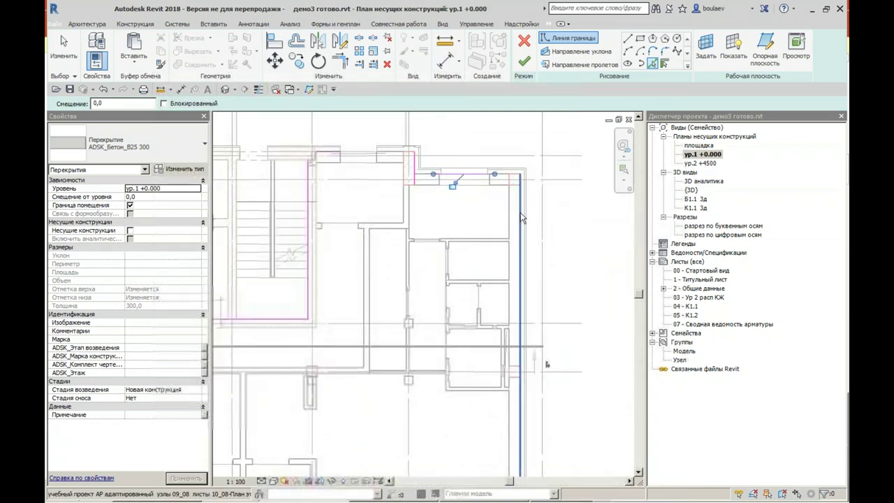
pyautogui.scroll(-2, 559, 300)
pyautogui.scroll(4, 536, 364)
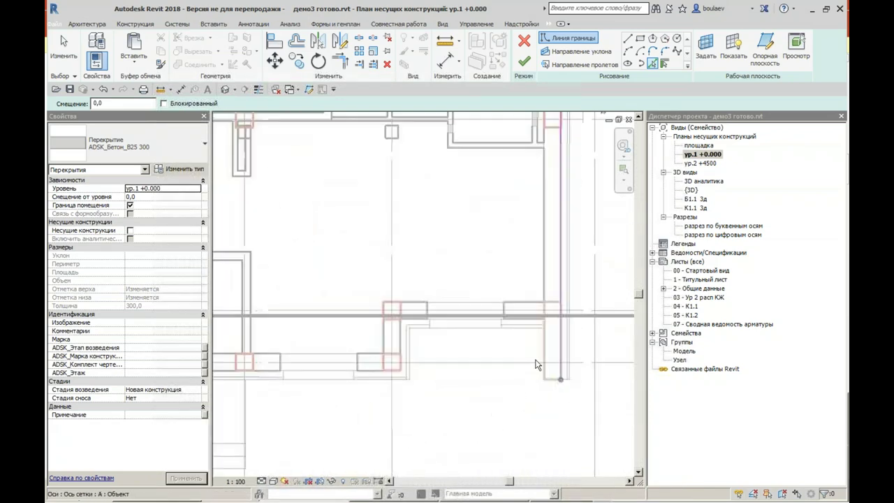
pyautogui.scroll(2, 518, 329)
# Step: Add boundary lines along the column's lower and right edges and a wall edge
pyautogui.click(520, 320)
pyautogui.scroll(-1, 521, 320)
pyautogui.click(395, 330)
pyautogui.scroll(-2, 419, 342)
pyautogui.scroll(3, 455, 356)
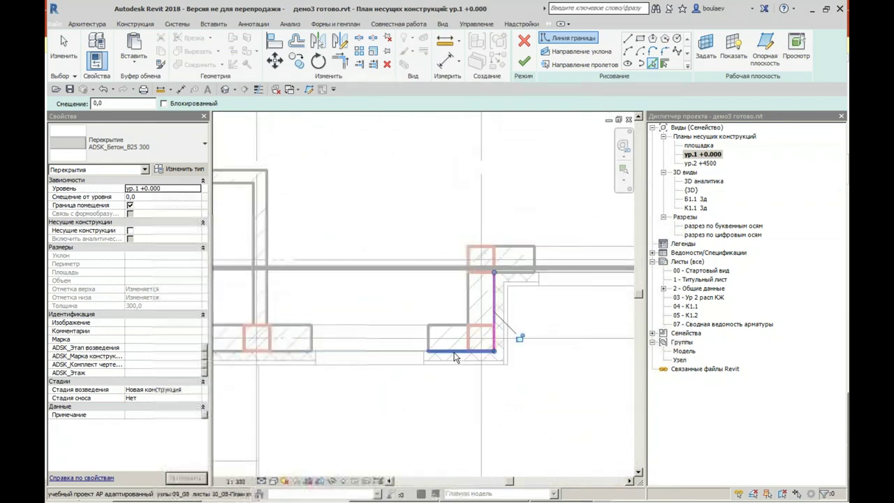
pyautogui.scroll(-3, 454, 358)
pyautogui.scroll(3, 585, 314)
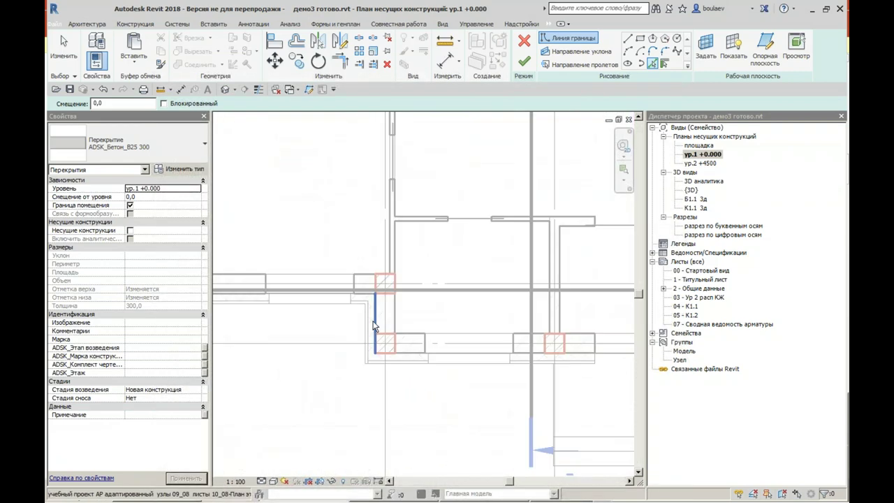
pyautogui.click(255, 296)
pyautogui.moveTo(271, 280); pyautogui.dragTo(393, 304, button='middle')
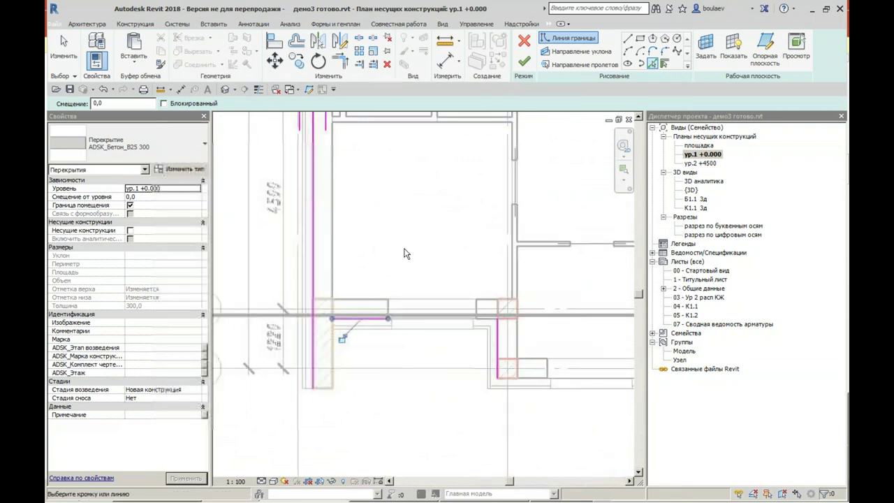
pyautogui.click(340, 61)
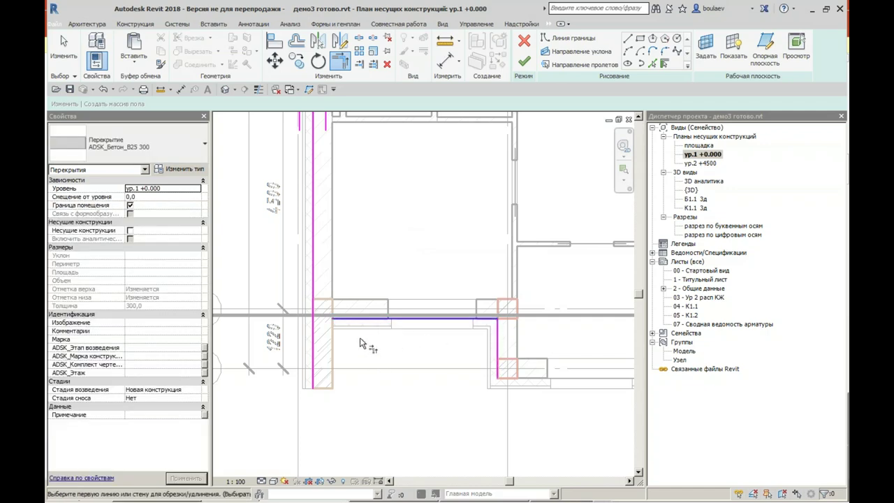
# Step: Trim the lower and upper boundary line pairs together at their corners
pyautogui.click(313, 342)
pyautogui.click(419, 319)
pyautogui.scroll(-3, 411, 274)
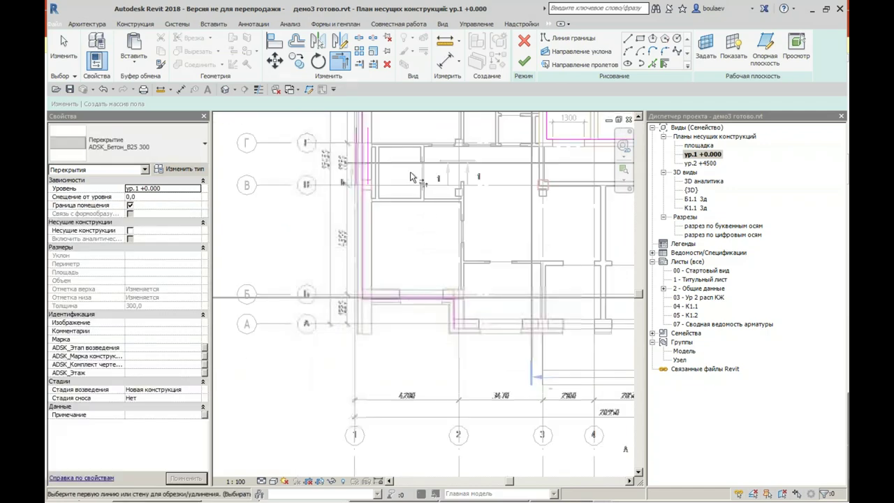
pyautogui.moveTo(419, 169); pyautogui.dragTo(423, 390, button='middle')
pyautogui.click(389, 263)
pyautogui.click(465, 259)
pyautogui.click(480, 245)
pyautogui.click(556, 271)
# Step: Close the corners at the stair and the building's lower-right corner
pyautogui.moveTo(633, 307); pyautogui.dragTo(538, 214, button='middle')
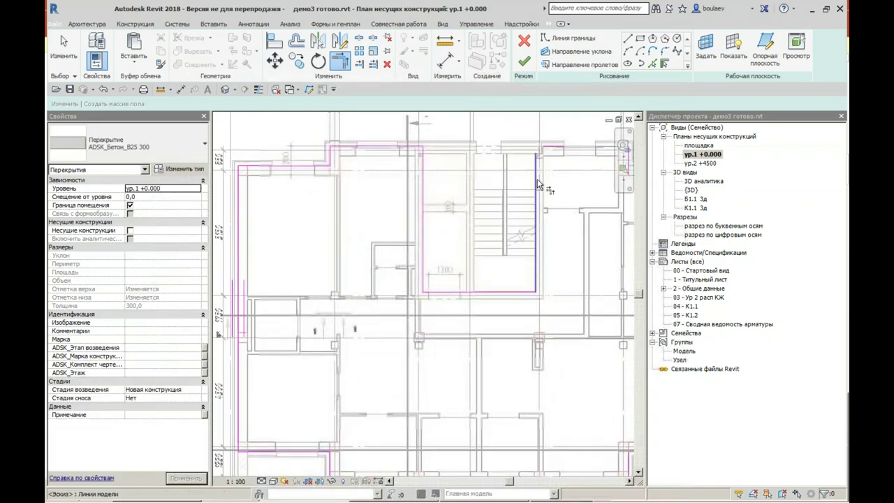
pyautogui.scroll(3, 443, 254)
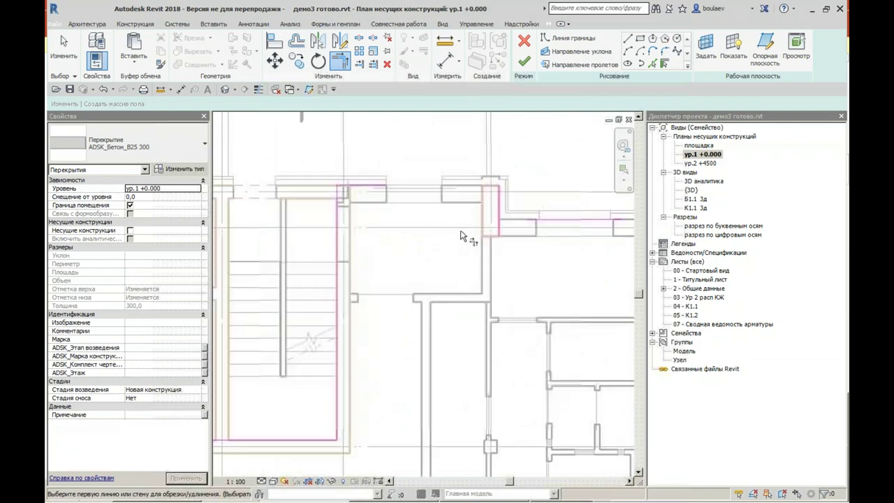
pyautogui.click(375, 189)
pyautogui.click(500, 205)
pyautogui.moveTo(559, 227); pyautogui.dragTo(391, 231, button='middle')
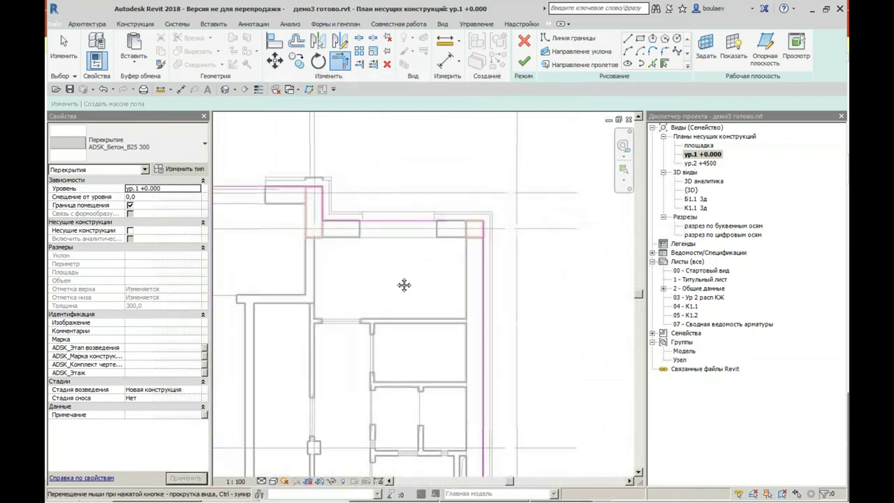
pyautogui.scroll(-3, 481, 272)
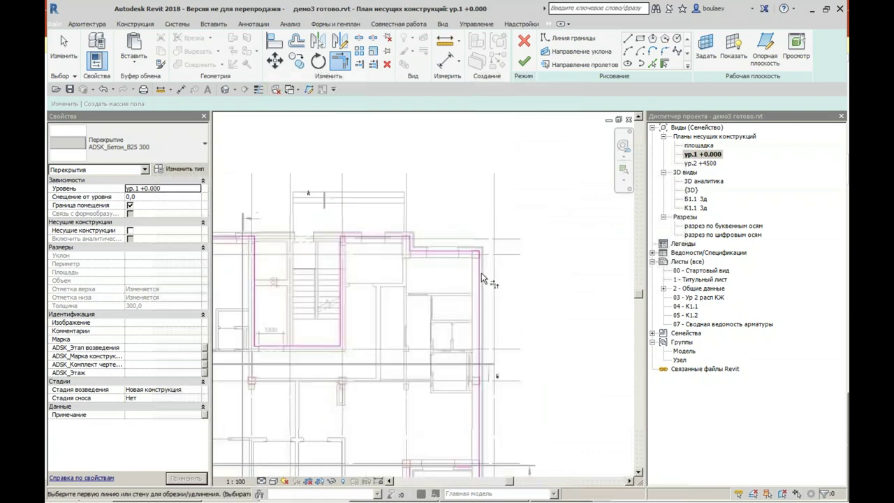
pyautogui.moveTo(482, 297); pyautogui.dragTo(495, 274, button='middle')
pyautogui.scroll(3, 582, 310)
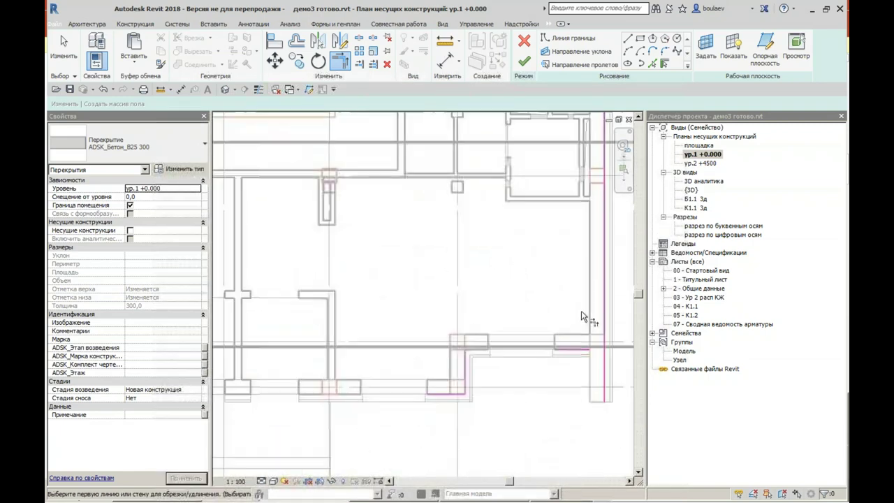
pyautogui.click(568, 348)
pyautogui.click(465, 367)
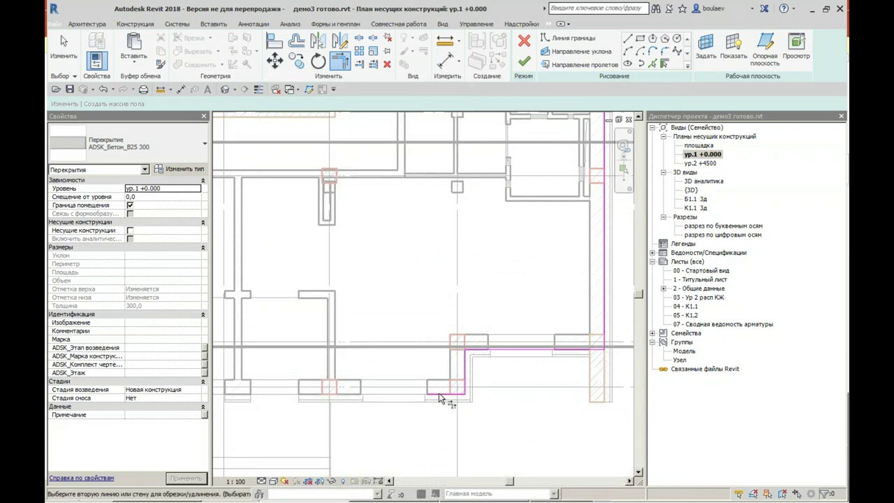
pyautogui.scroll(-3, 391, 388)
pyautogui.scroll(2, 316, 375)
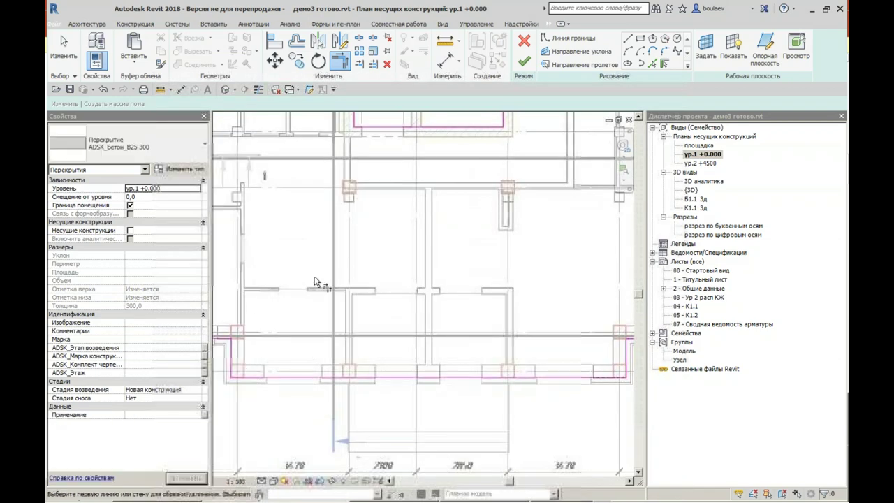
pyautogui.press('Escape')
pyautogui.scroll(-3, 353, 238)
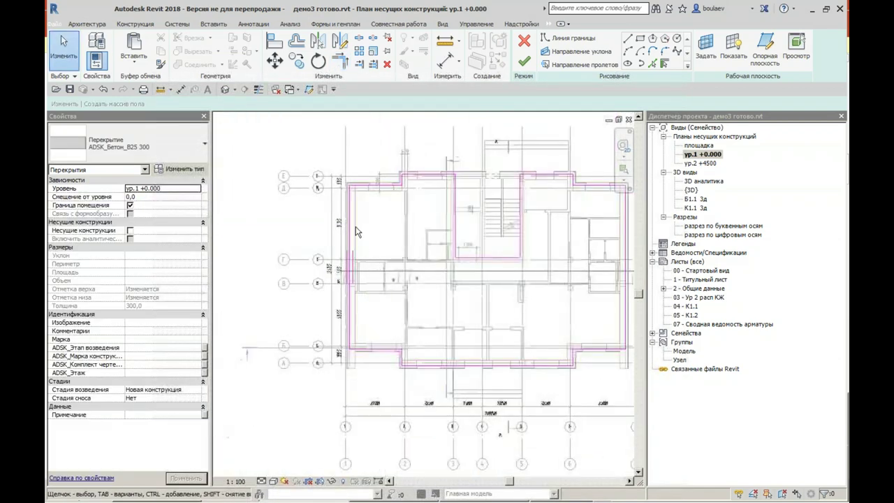
# Step: Place the slab on ур.2 +4500 as structural and finish it without attaching walls
pyautogui.press('Tab')
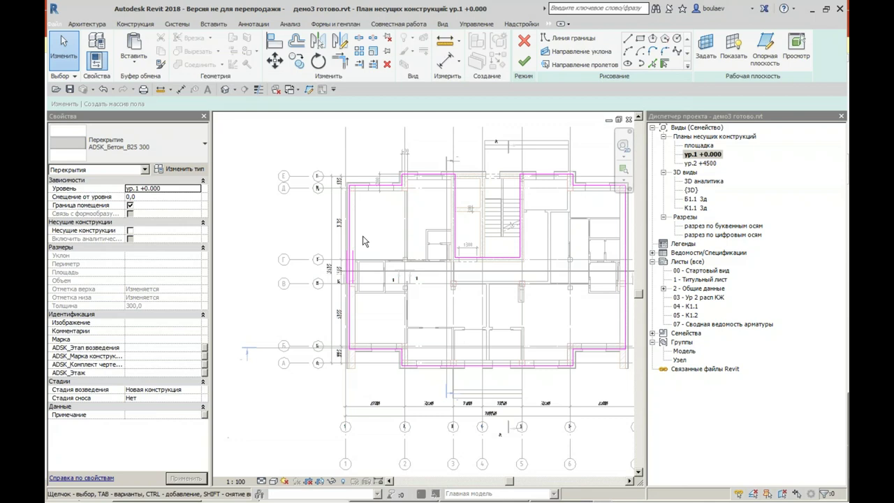
pyautogui.click(585, 65)
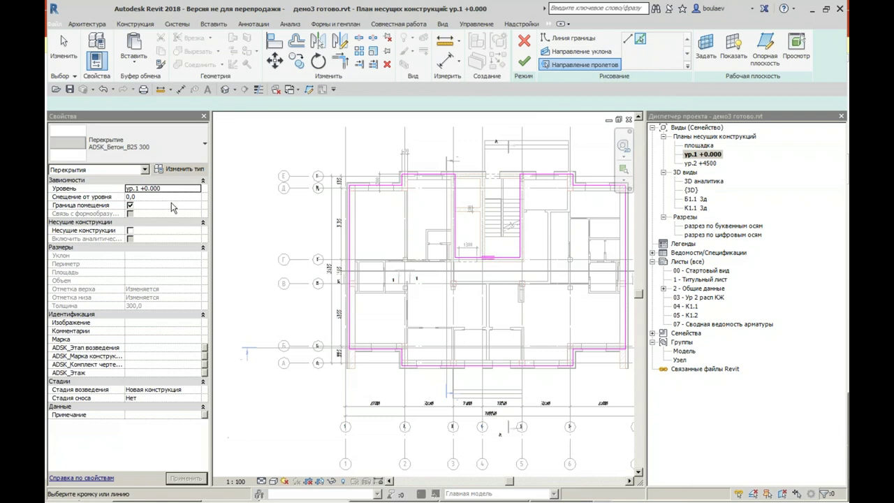
pyautogui.click(197, 189)
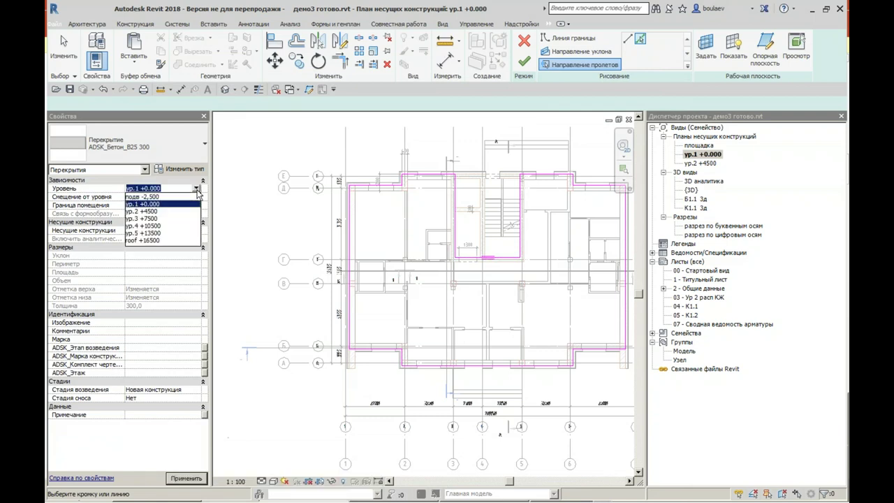
pyautogui.click(160, 211)
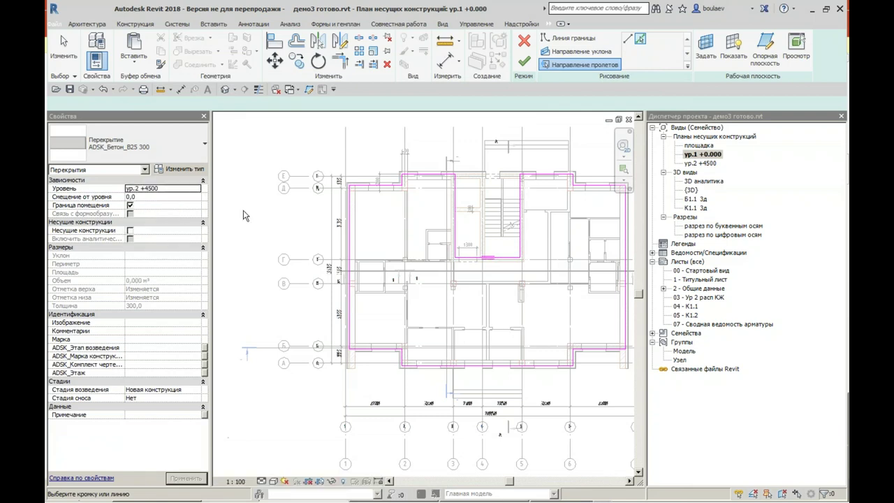
pyautogui.click(130, 230)
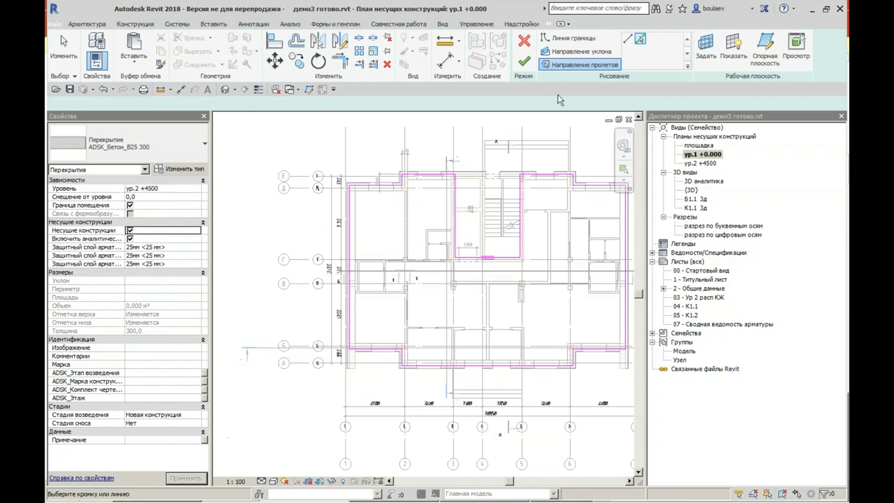
pyautogui.click(525, 63)
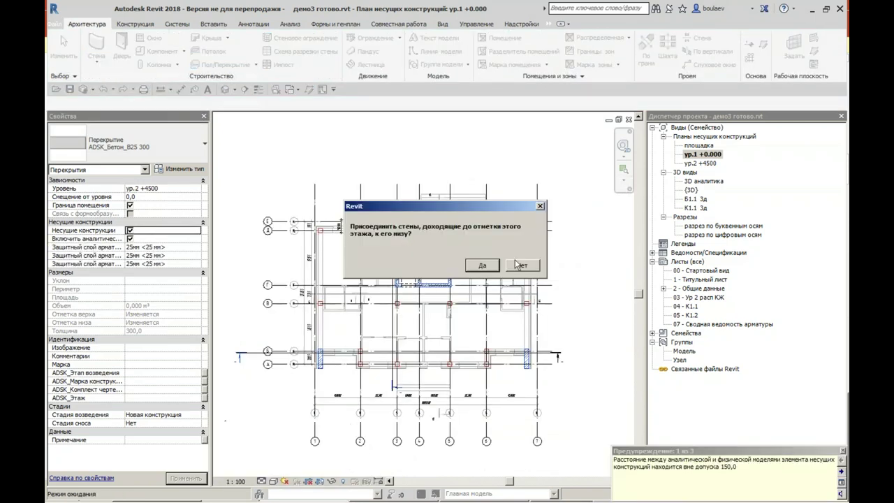
pyautogui.click(525, 271)
pyautogui.scroll(1, 221, 367)
pyautogui.press('Escape')
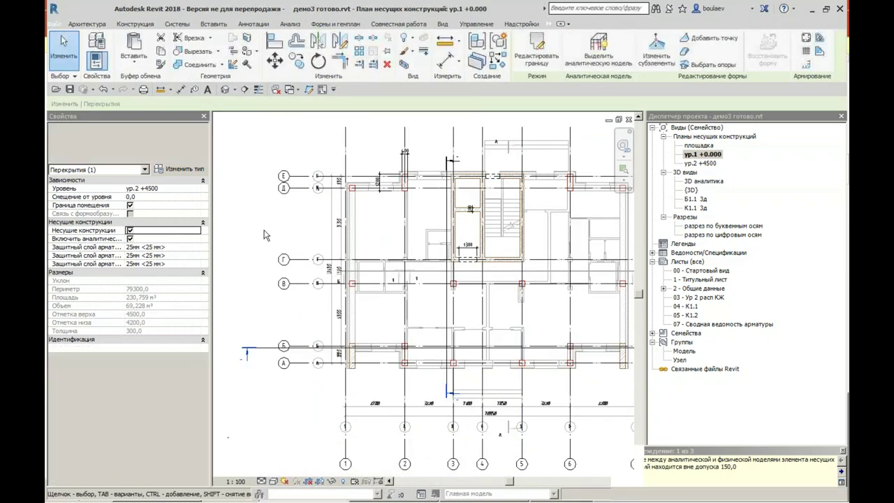
# Step: Open the {3D} view, then orbit and zoom to inspect the ADSK_Бетон_B25 300 slab on the columns and core walls
pyautogui.doubleClick(691, 190)
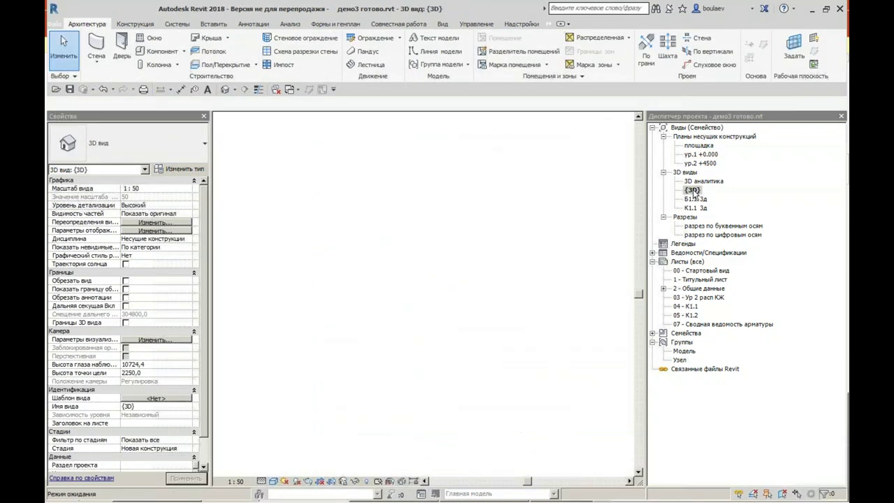
pyautogui.scroll(-3, 457, 294)
pyautogui.keyDown('shift'); pyautogui.moveTo(303, 349); pyautogui.dragTo(597, 336, button='middle'); pyautogui.keyUp('shift')
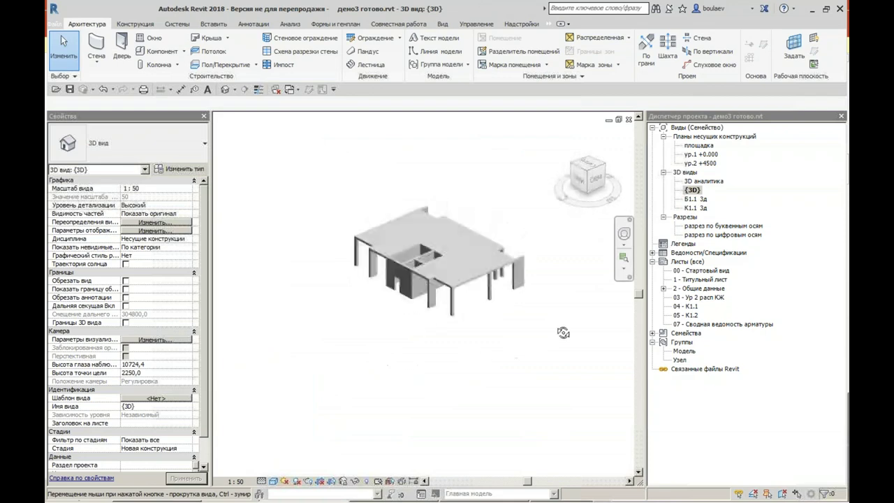
pyautogui.scroll(3, 395, 323)
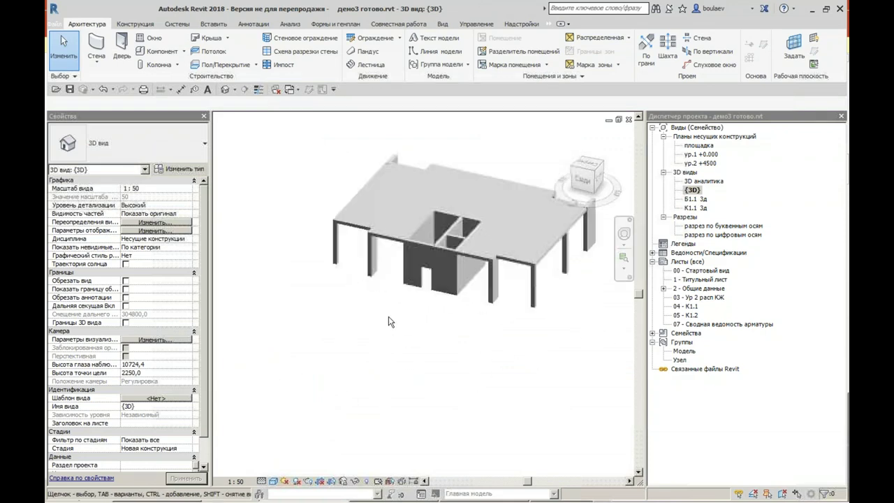
pyautogui.scroll(3, 500, 311)
pyautogui.scroll(-2, 501, 311)
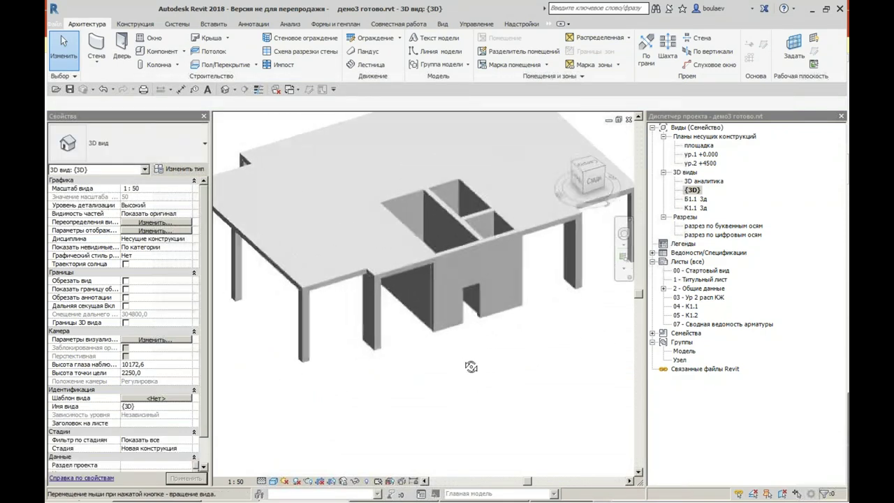
pyautogui.scroll(3, 429, 281)
pyautogui.scroll(1, 417, 261)
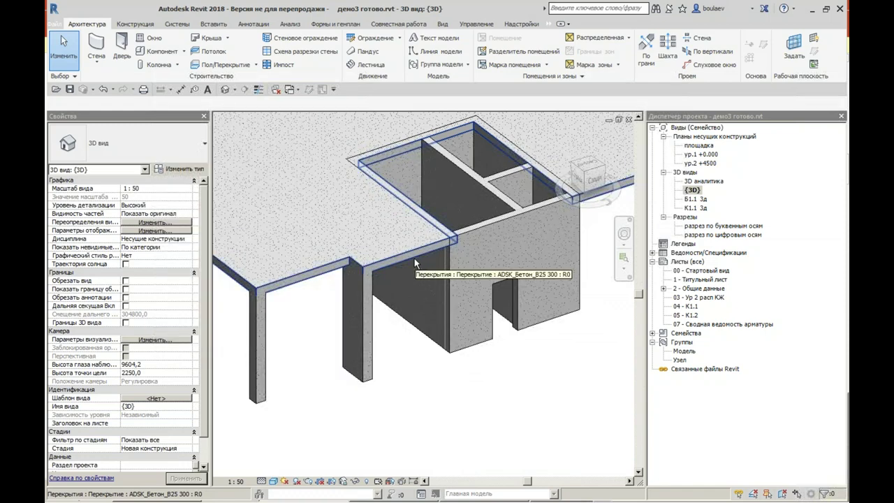
# Step: Add Join Geometry to the Quick Access Toolbar and start it with Multiple Join enabled
pyautogui.click(559, 33)
pyautogui.rightClick(202, 68)
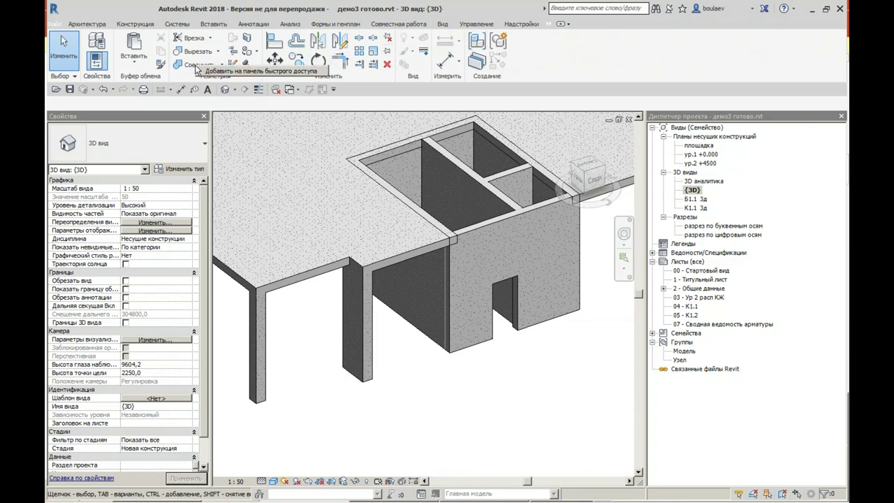
pyautogui.click(238, 72)
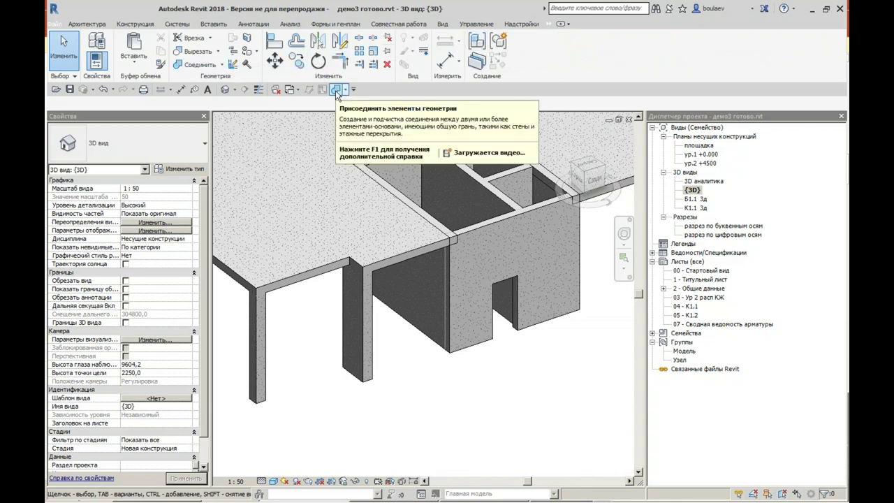
pyautogui.click(345, 89)
pyautogui.click(363, 102)
pyautogui.scroll(-4, 281, 228)
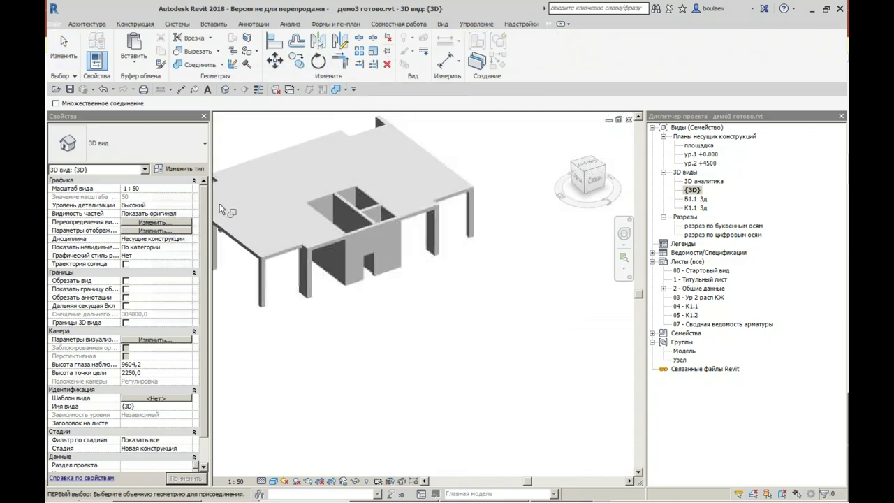
pyautogui.click(55, 103)
# Step: Exit Join Geometry, then orbit and pan to inspect the core walls from the back
pyautogui.keyDown('shift'); pyautogui.moveTo(441, 386); pyautogui.dragTo(435, 324, button='middle'); pyautogui.keyUp('shift')
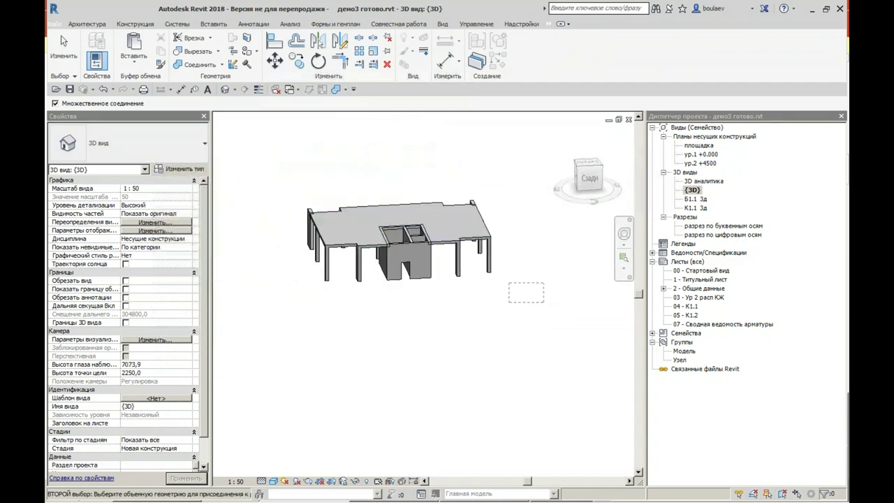
pyautogui.press('Escape')
pyautogui.keyDown('shift'); pyautogui.moveTo(399, 363); pyautogui.dragTo(411, 274, button='middle'); pyautogui.keyUp('shift')
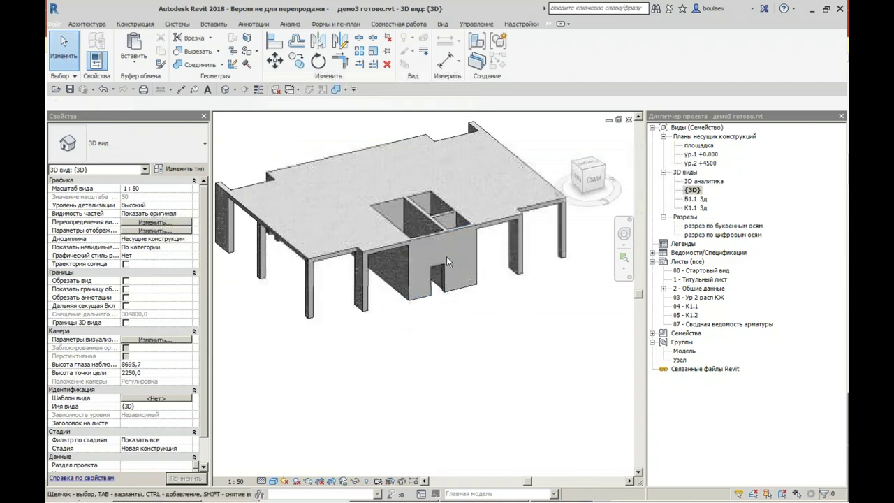
pyautogui.moveTo(426, 336); pyautogui.dragTo(440, 357, button='middle')
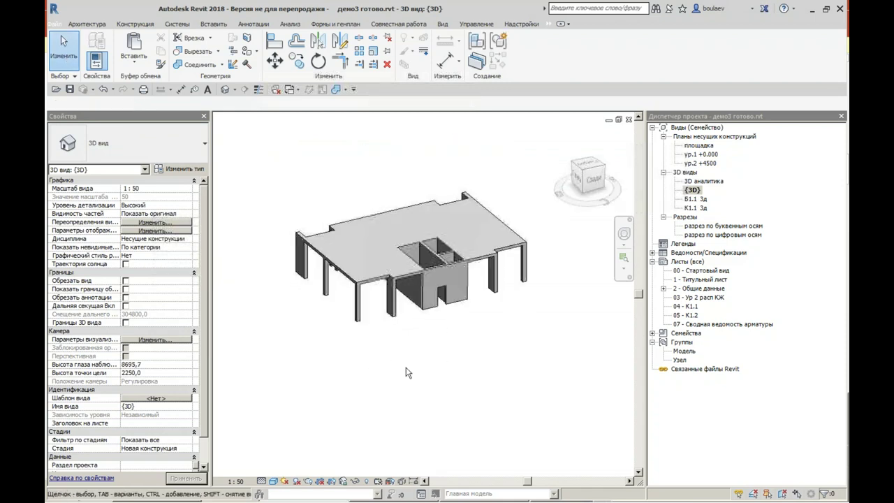
pyautogui.click(125, 323)
pyautogui.click(374, 326)
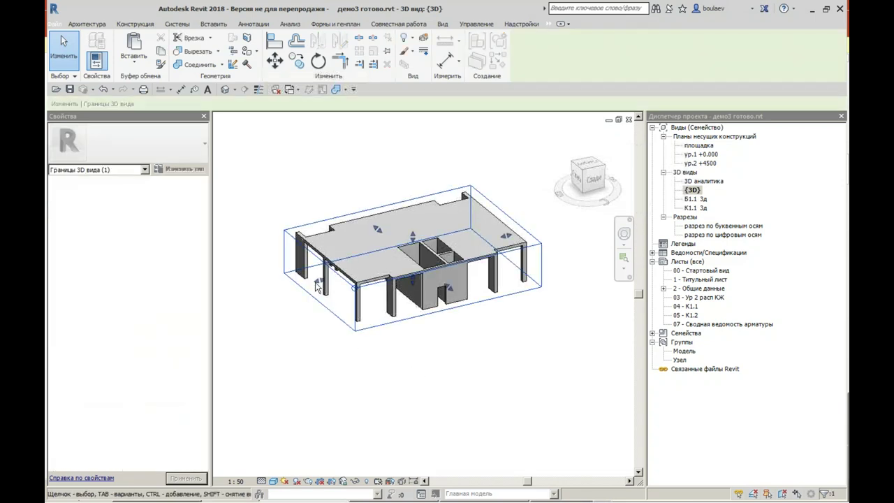
pyautogui.moveTo(320, 282)
pyautogui.keyDown('shift'); pyautogui.mouseDown(button='middle')
pyautogui.moveTo(343, 309)
pyautogui.moveTo(546, 330)
pyautogui.moveTo(423, 343)
pyautogui.moveTo(450, 364)
pyautogui.moveTo(519, 352)
pyautogui.mouseUp(button='middle'); pyautogui.keyUp('shift')
pyautogui.scroll(3, 342, 310)
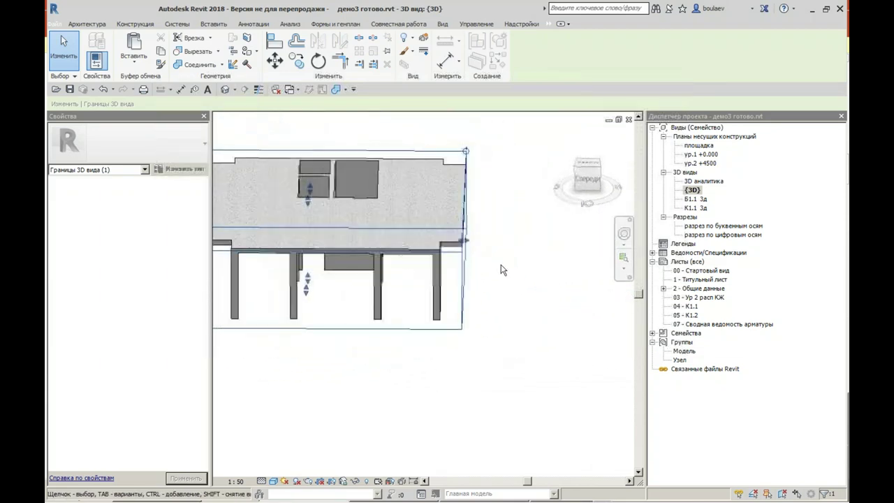
pyautogui.scroll(3, 457, 242)
pyautogui.moveTo(445, 234); pyautogui.dragTo(400, 234)
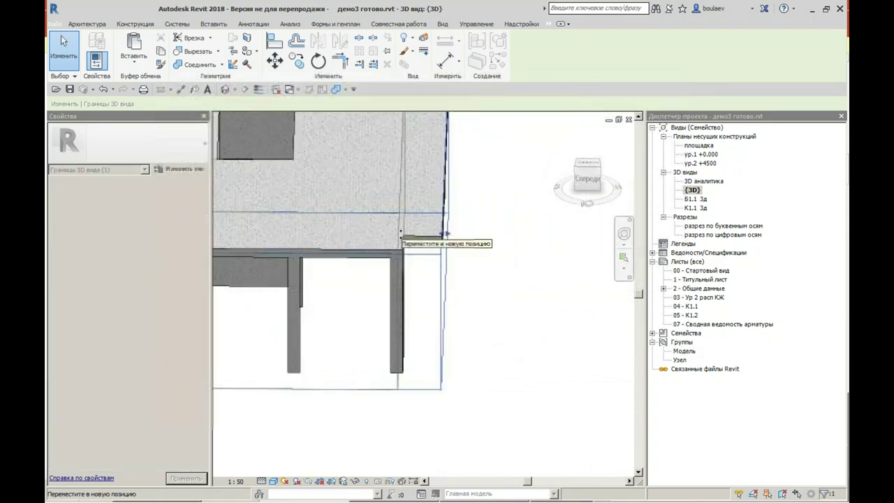
pyautogui.moveTo(429, 262)
pyautogui.keyDown('shift'); pyautogui.mouseDown(button='middle')
pyautogui.moveTo(406, 303)
pyautogui.moveTo(422, 318)
pyautogui.mouseUp(button='middle'); pyautogui.keyUp('shift')
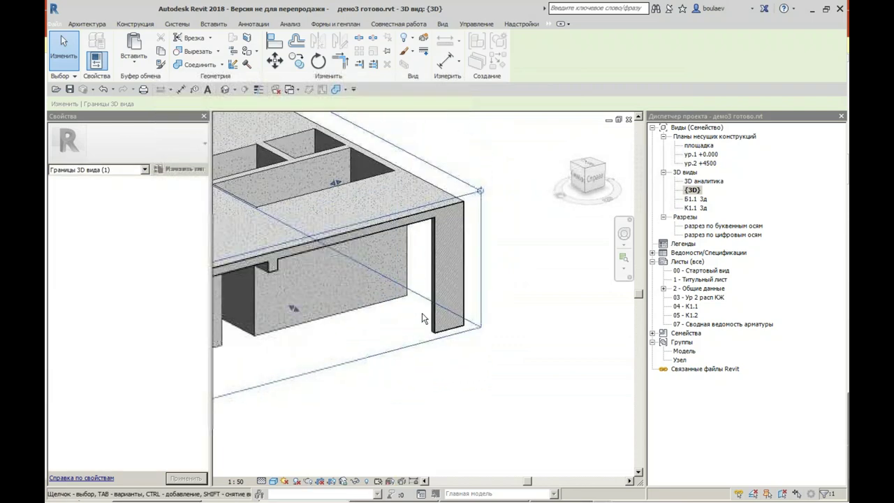
pyautogui.scroll(-3, 373, 429)
pyautogui.scroll(-3, 374, 428)
pyautogui.click(470, 419)
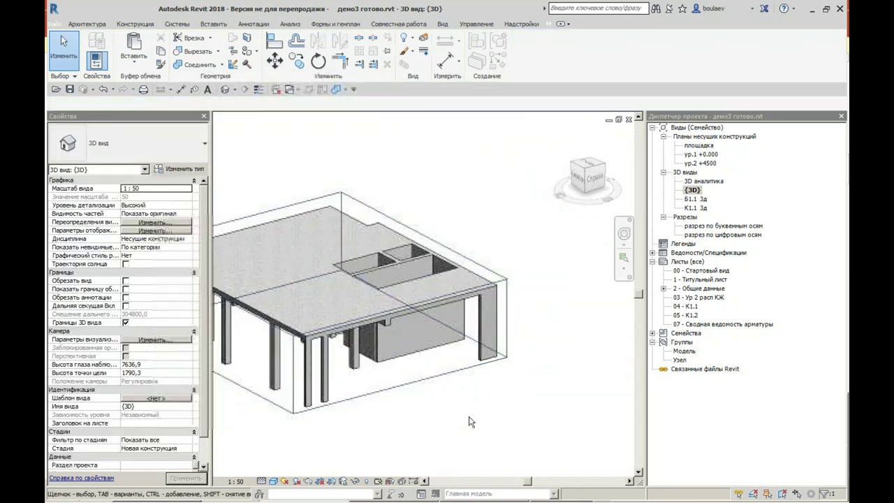
pyautogui.click(126, 323)
pyautogui.scroll(-3, 411, 274)
pyautogui.moveTo(409, 303)
pyautogui.keyDown('shift'); pyautogui.mouseDown(button='middle')
pyautogui.moveTo(368, 356)
pyautogui.moveTo(299, 350)
pyautogui.mouseUp(button='middle'); pyautogui.keyUp('shift')
pyautogui.moveTo(519, 367); pyautogui.dragTo(573, 362, button='middle')
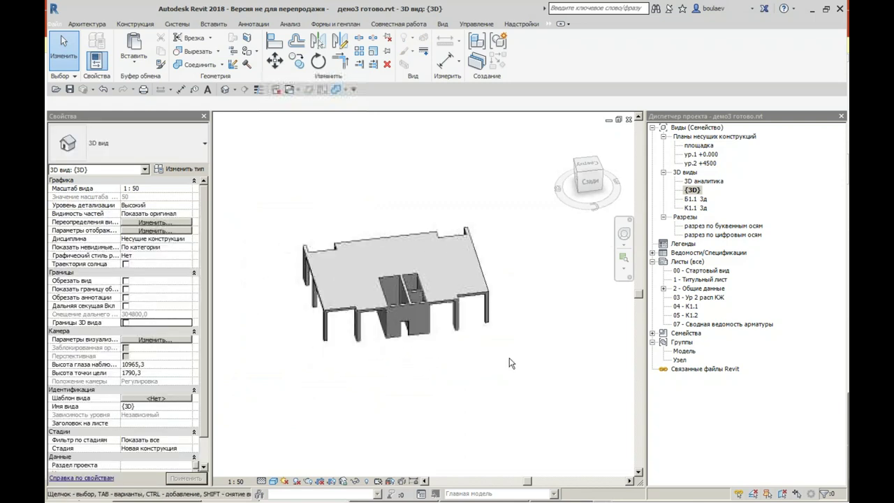
# Step: Check the sections along the lettered and numbered grid axes
pyautogui.moveTo(286, 404)
pyautogui.keyDown('shift'); pyautogui.mouseDown(button='middle')
pyautogui.moveTo(579, 295)
pyautogui.moveTo(407, 324)
pyautogui.moveTo(531, 319)
pyautogui.mouseUp(button='middle'); pyautogui.keyUp('shift')
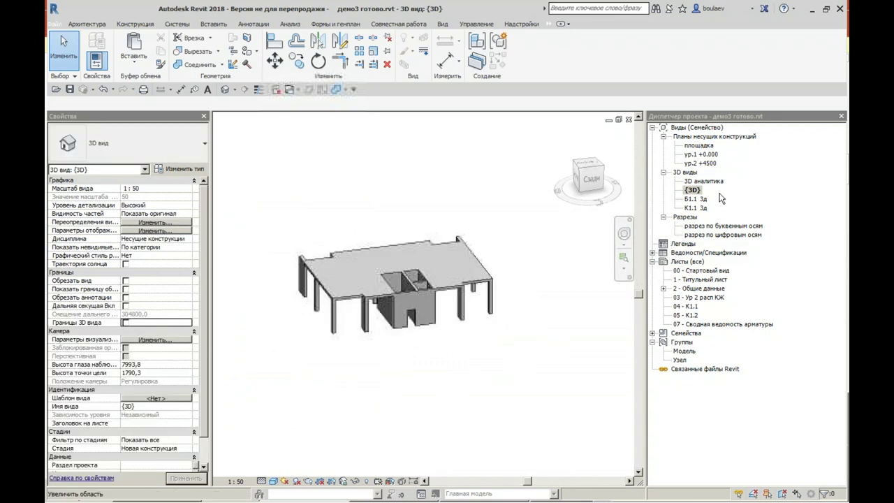
pyautogui.doubleClick(702, 226)
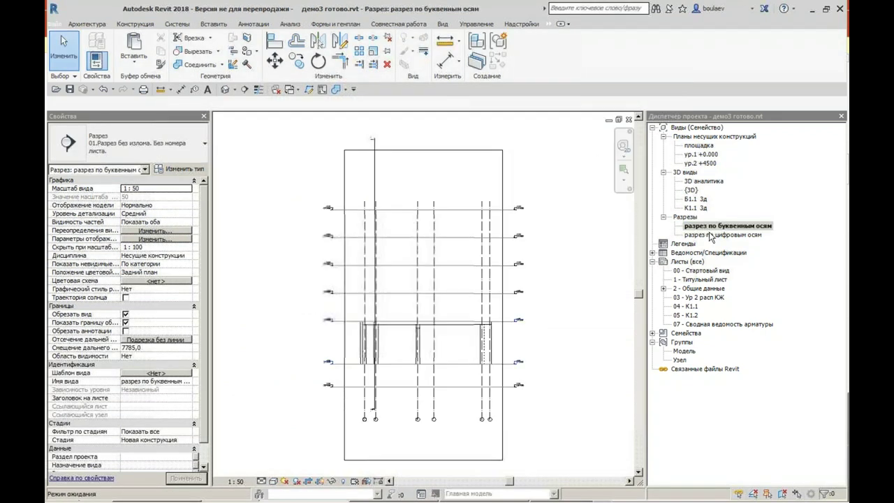
pyautogui.doubleClick(709, 235)
pyautogui.scroll(3, 496, 332)
pyautogui.scroll(3, 496, 332)
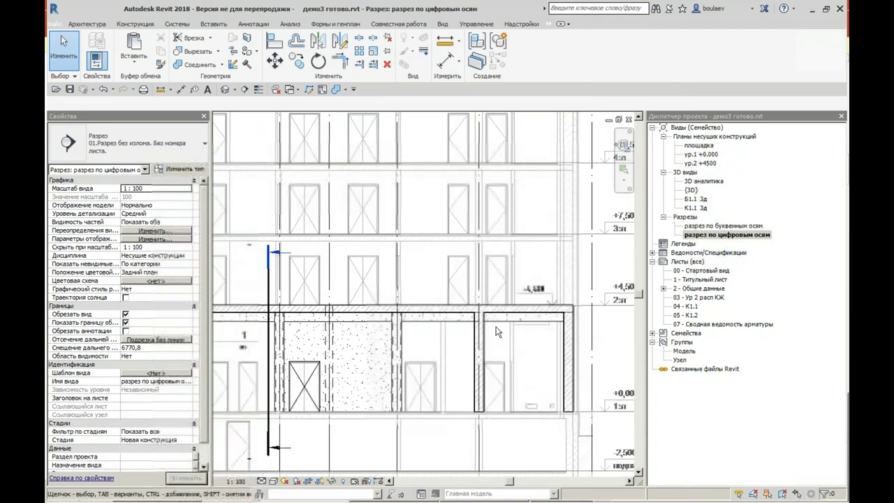
# Step: Open the 3D аналитика view and orbit and zoom around the analytical model
pyautogui.doubleClick(709, 183)
pyautogui.moveTo(321, 405)
pyautogui.keyDown('shift'); pyautogui.mouseDown(button='middle')
pyautogui.moveTo(373, 419)
pyautogui.moveTo(539, 410)
pyautogui.moveTo(264, 377)
pyautogui.mouseUp(button='middle'); pyautogui.keyUp('shift')
pyautogui.scroll(2, 265, 377)
pyautogui.scroll(3, 300, 394)
pyautogui.scroll(3, 419, 314)
# Step: With Align (AL), snap the analytical column at the slab edge onto the slab's analytical edge
pyautogui.scroll(2, 351, 373)
pyautogui.moveTo(403, 374)
pyautogui.keyDown('shift'); pyautogui.mouseDown(button='middle')
pyautogui.moveTo(399, 391)
pyautogui.moveTo(431, 391)
pyautogui.mouseUp(button='middle'); pyautogui.keyUp('shift')
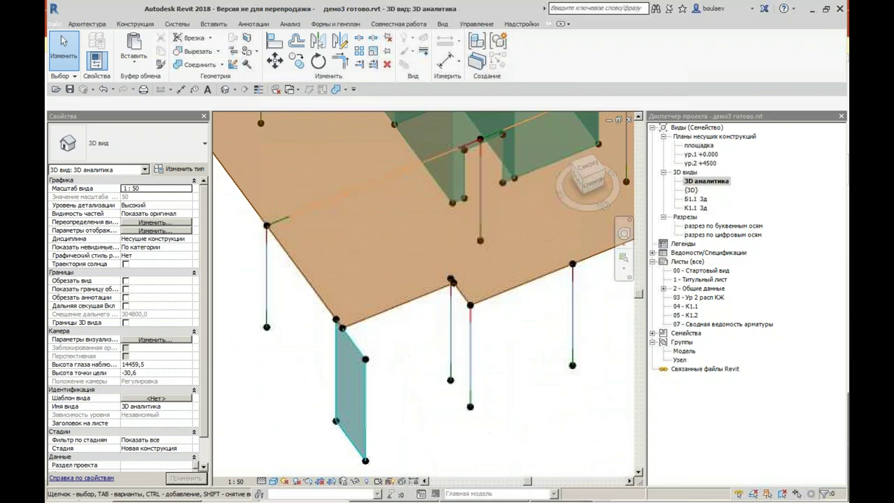
pyautogui.scroll(3, 441, 318)
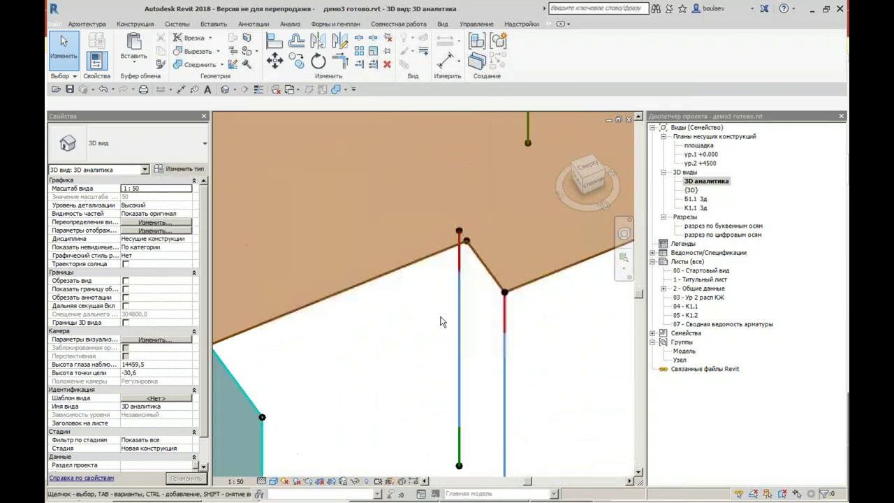
pyautogui.click(456, 319)
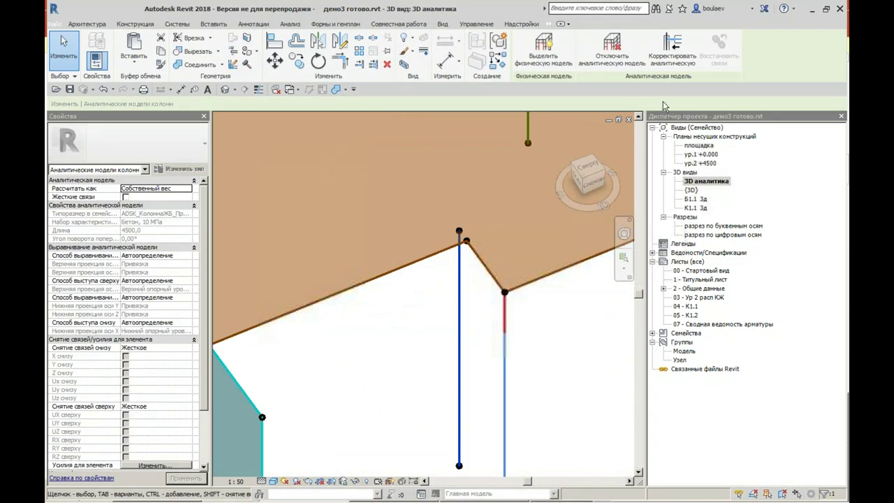
pyautogui.click(399, 342)
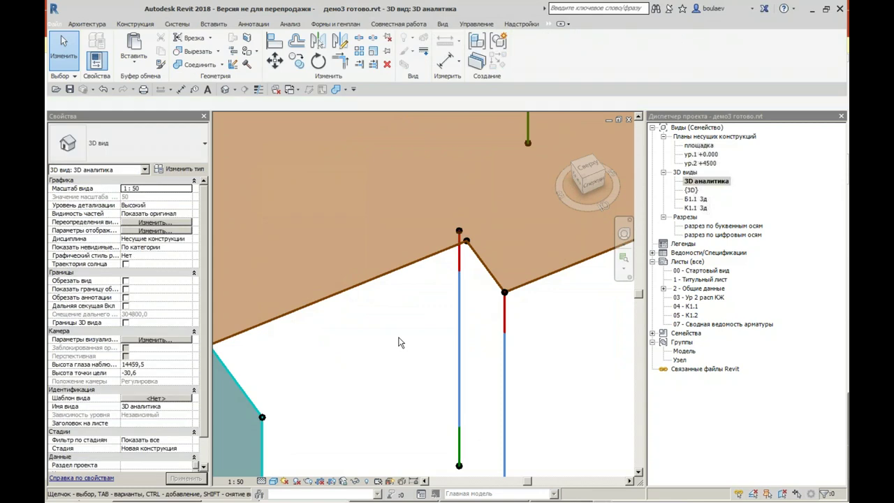
pyautogui.press('a')
pyautogui.press('l')
pyautogui.click(417, 271)
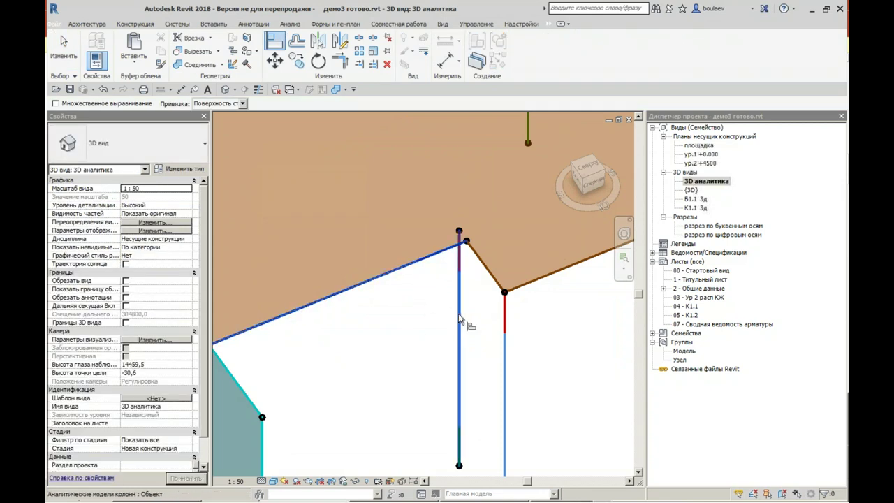
pyautogui.click(459, 293)
pyautogui.click(68, 51)
pyautogui.scroll(-3, 399, 297)
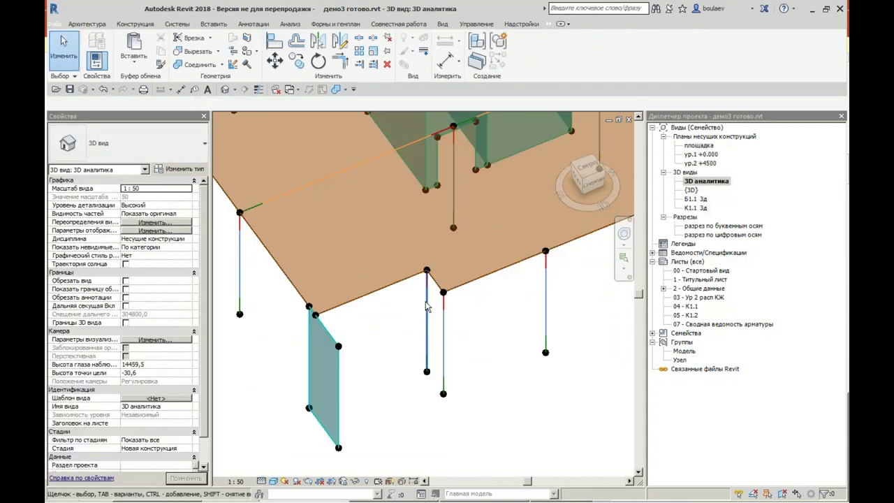
# Step: In plan ур.1 +0.000, align the column to the core wall edge using AL
pyautogui.doubleClick(701, 154)
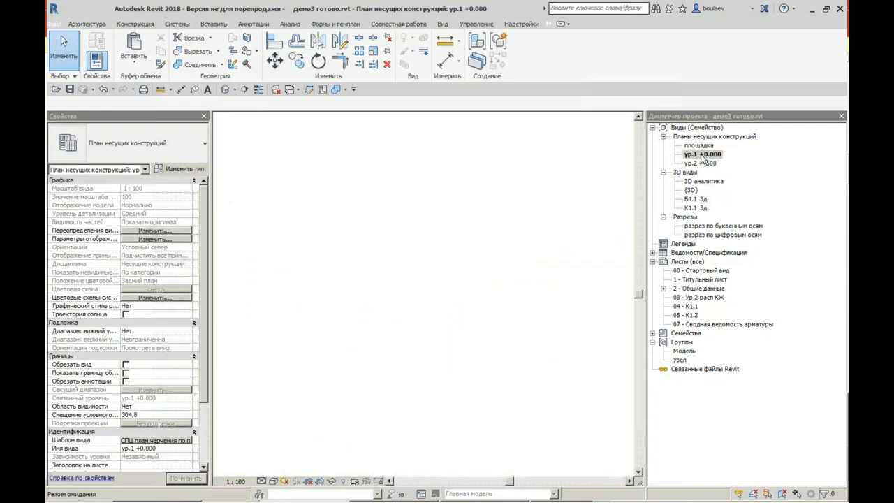
pyautogui.scroll(2, 450, 301)
pyautogui.scroll(3, 441, 299)
pyautogui.scroll(2, 441, 299)
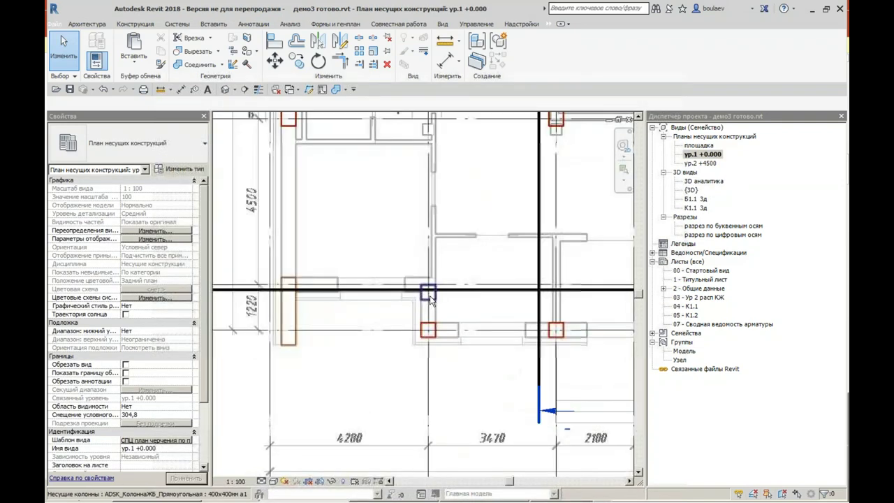
pyautogui.scroll(2, 441, 299)
pyautogui.press('a')
pyautogui.press('l')
pyautogui.click(406, 261)
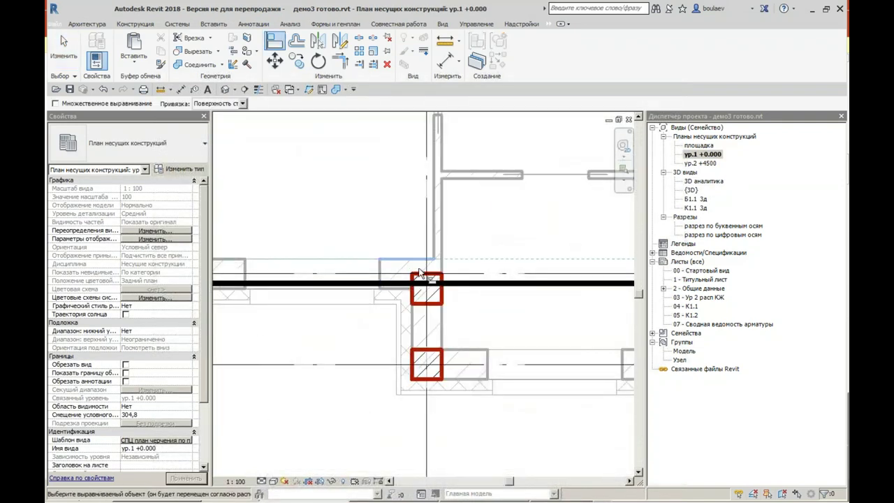
pyautogui.click(427, 274)
pyautogui.click(75, 46)
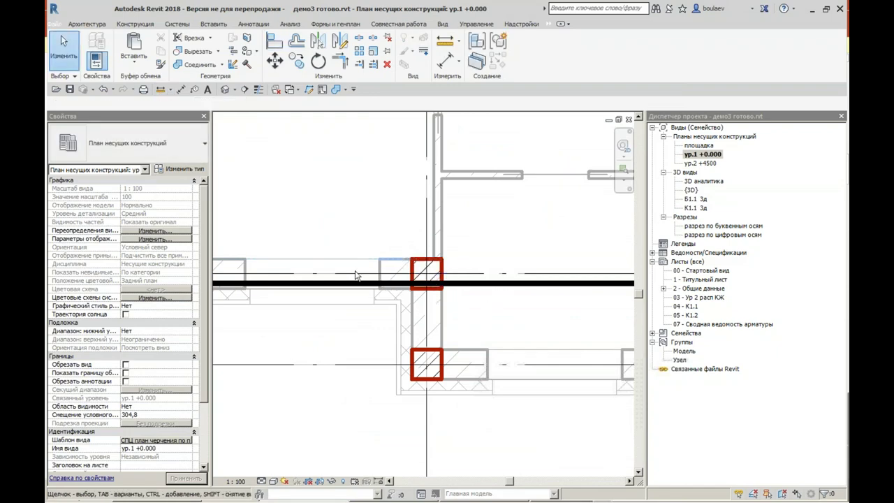
# Step: Open 3D аналитика and orbit to a near-level side view of the analytical model
pyautogui.doubleClick(705, 181)
pyautogui.moveTo(447, 356)
pyautogui.keyDown('shift'); pyautogui.mouseDown(button='middle')
pyautogui.moveTo(444, 391)
pyautogui.moveTo(615, 352)
pyautogui.moveTo(662, 395)
pyautogui.moveTo(509, 419)
pyautogui.moveTo(454, 405)
pyautogui.mouseUp(button='middle'); pyautogui.keyUp('shift')
pyautogui.moveTo(540, 399)
pyautogui.keyDown('shift'); pyautogui.mouseDown(button='middle')
pyautogui.moveTo(341, 368)
pyautogui.moveTo(487, 387)
pyautogui.moveTo(461, 318)
pyautogui.moveTo(583, 340)
pyautogui.moveTo(429, 393)
pyautogui.mouseUp(button='middle'); pyautogui.keyUp('shift')
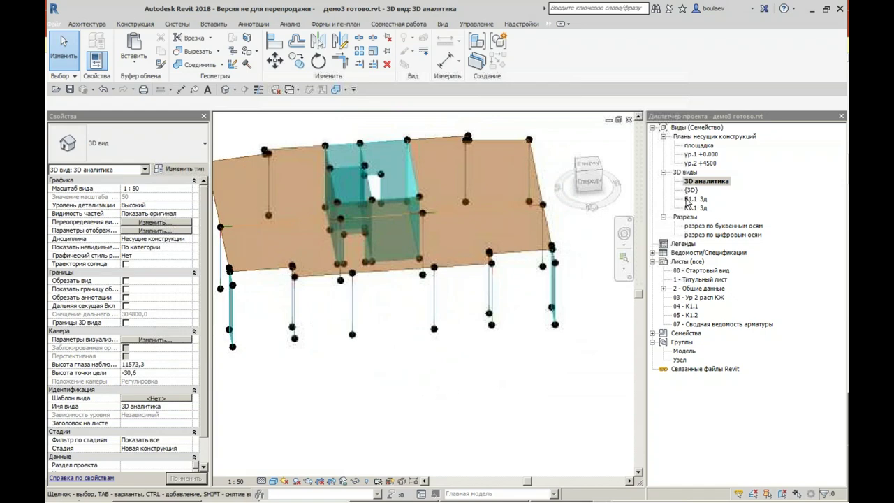
pyautogui.moveTo(552, 331)
pyautogui.keyDown('shift'); pyautogui.mouseDown(button='middle')
pyautogui.moveTo(491, 313)
pyautogui.moveTo(511, 212)
pyautogui.mouseUp(button='middle'); pyautogui.keyUp('shift')
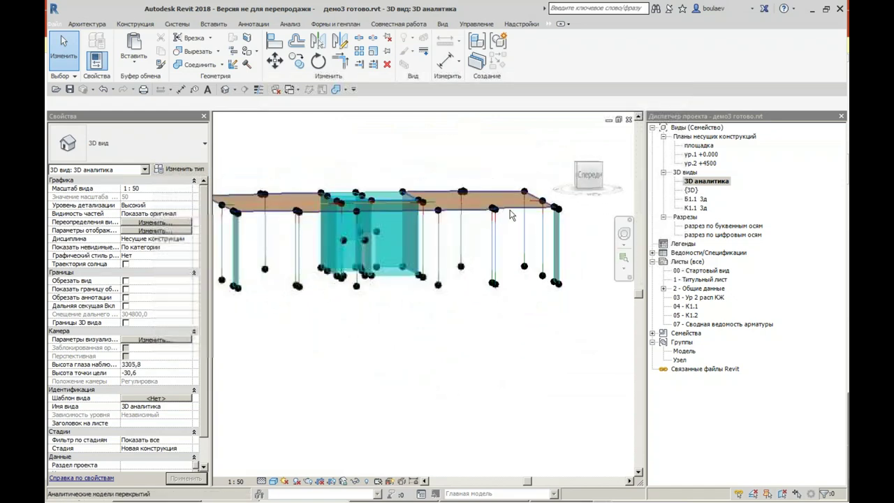
# Step: Open the {3D} view and set it to the straight-on Back (Сзади) ViewCube view
pyautogui.doubleClick(699, 194)
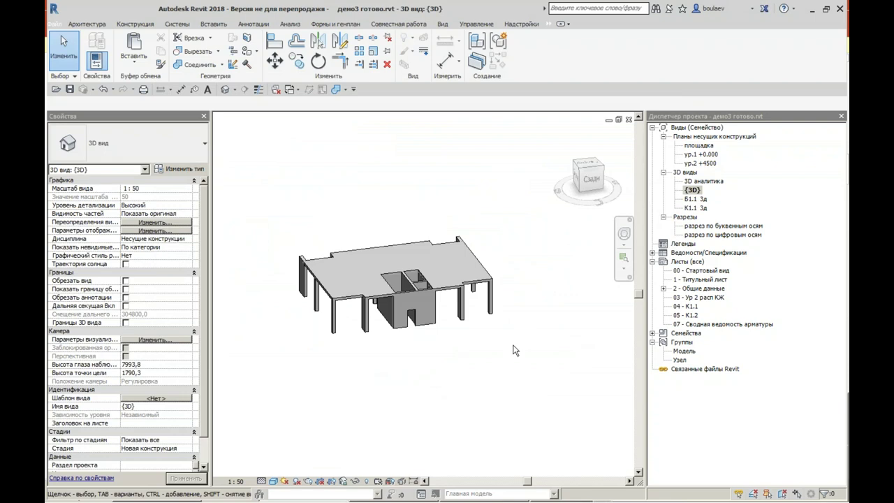
pyautogui.moveTo(491, 371)
pyautogui.keyDown('shift'); pyautogui.mouseDown(button='middle')
pyautogui.moveTo(482, 358)
pyautogui.moveTo(453, 362)
pyautogui.mouseUp(button='middle'); pyautogui.keyUp('shift')
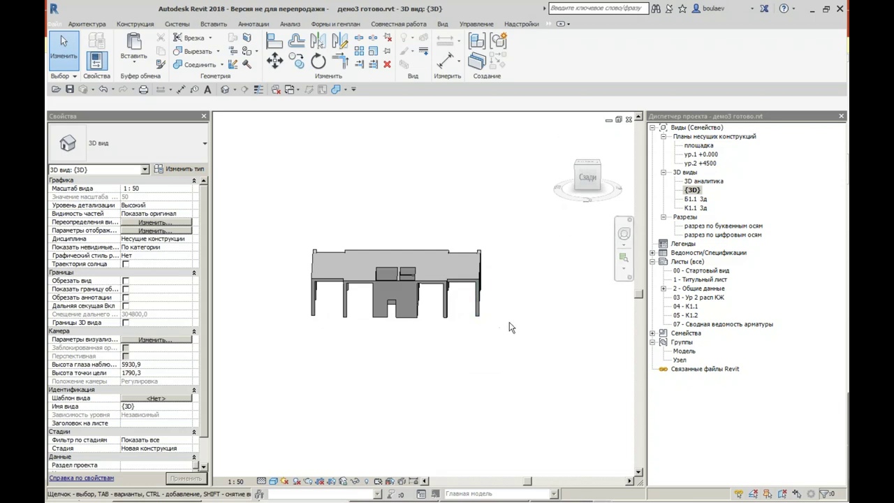
pyautogui.click(587, 178)
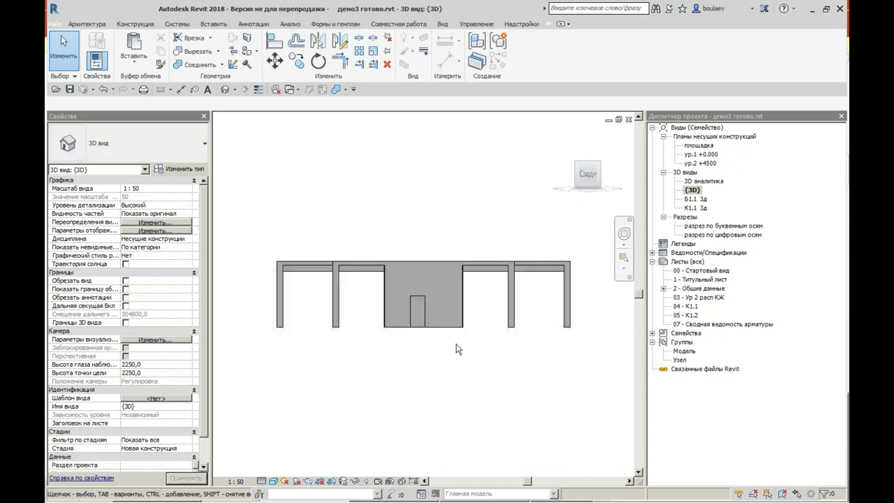
pyautogui.keyDown('shift'); pyautogui.moveTo(457, 349); pyautogui.dragTo(547, 228, button='middle'); pyautogui.keyUp('shift')
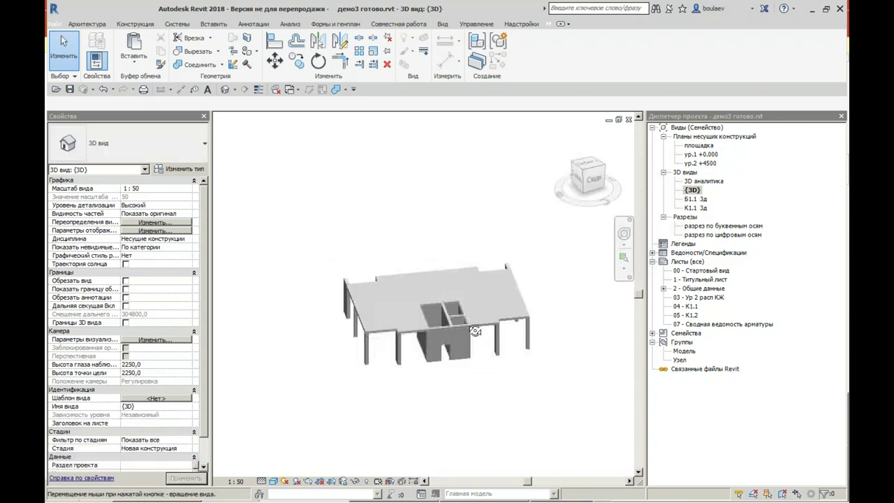
pyautogui.click(584, 176)
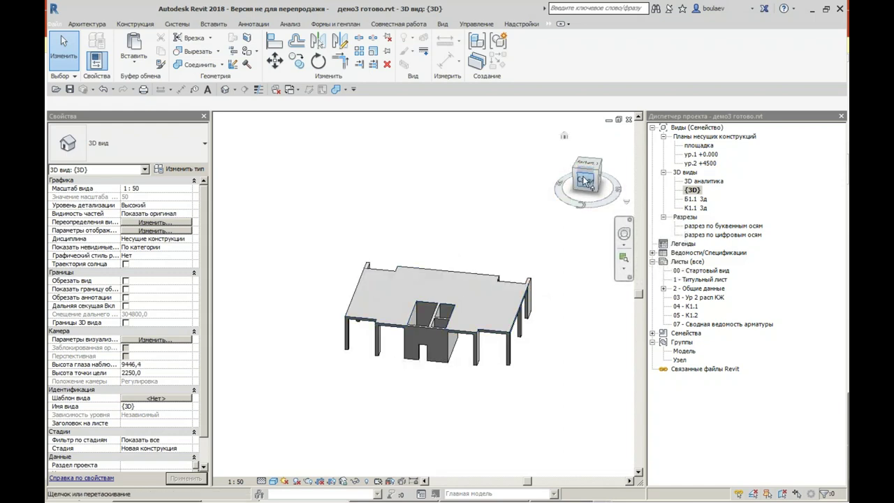
# Step: Crossing-select the whole structure, clear it, then select the floor slab
pyautogui.moveTo(547, 345); pyautogui.dragTo(324, 256)
pyautogui.press('Escape')
pyautogui.click(349, 275)
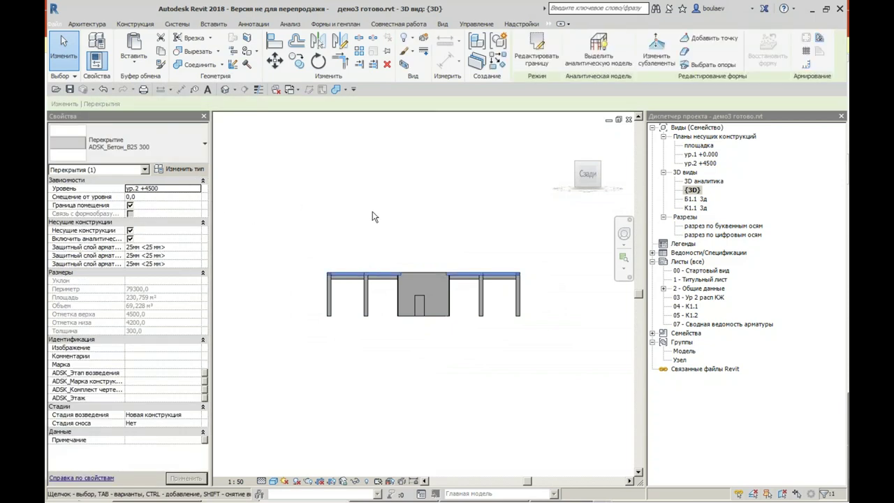
# Step: Paste all 28 storey elements Aligned to Selected Levels onto ур.2 +4500, then deselect
pyautogui.moveTo(623, 355); pyautogui.dragTo(294, 236)
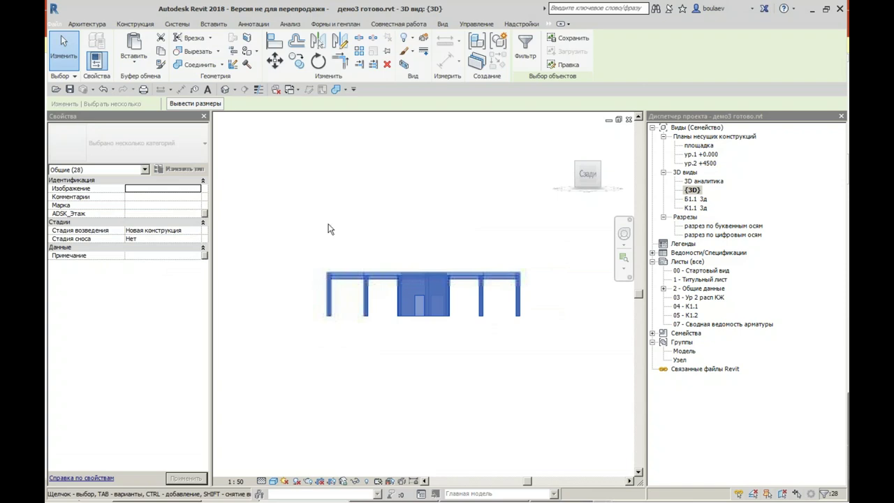
pyautogui.click(134, 63)
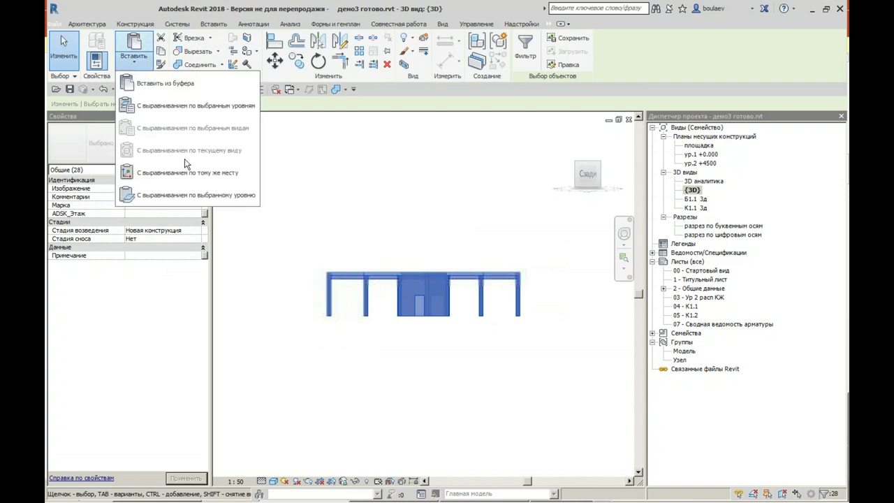
pyautogui.click(209, 104)
pyautogui.click(455, 168)
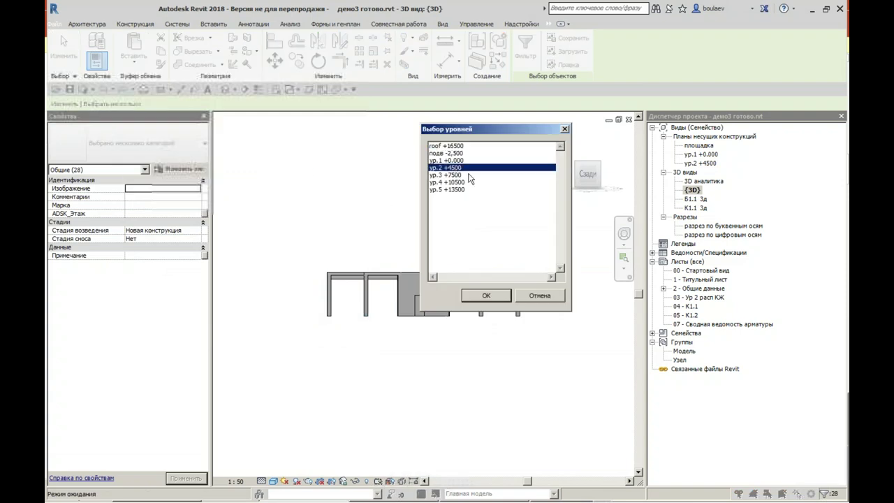
pyautogui.click(486, 296)
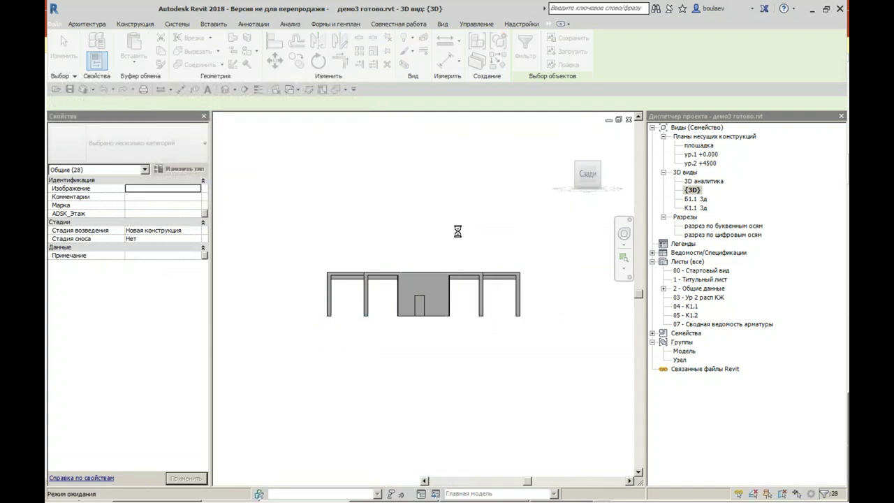
pyautogui.click(469, 200)
# Step: Move the top slab to level ур.3 +7500, then crossing-select the upper storey's elements
pyautogui.scroll(2, 469, 245)
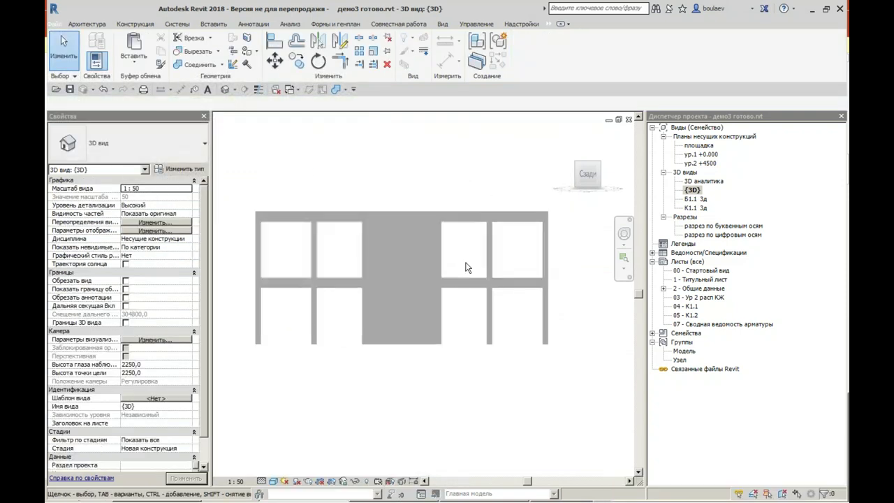
pyautogui.click(525, 216)
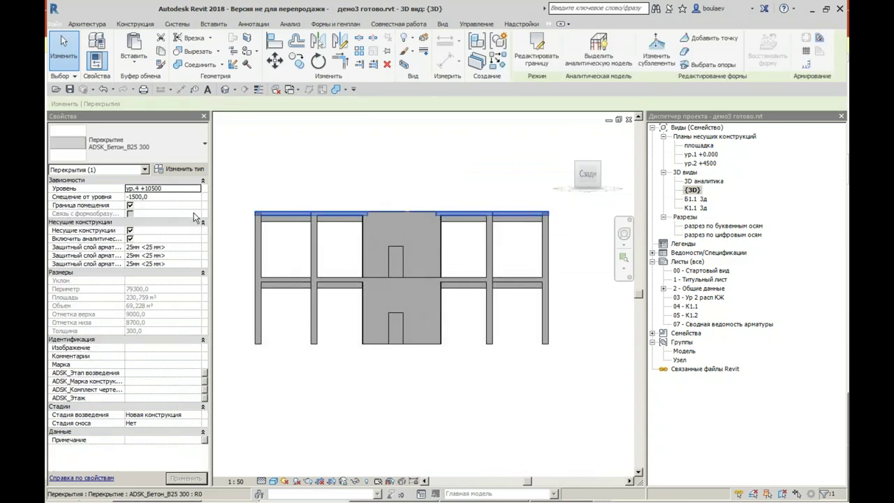
pyautogui.click(197, 188)
pyautogui.click(155, 219)
pyautogui.write('0')
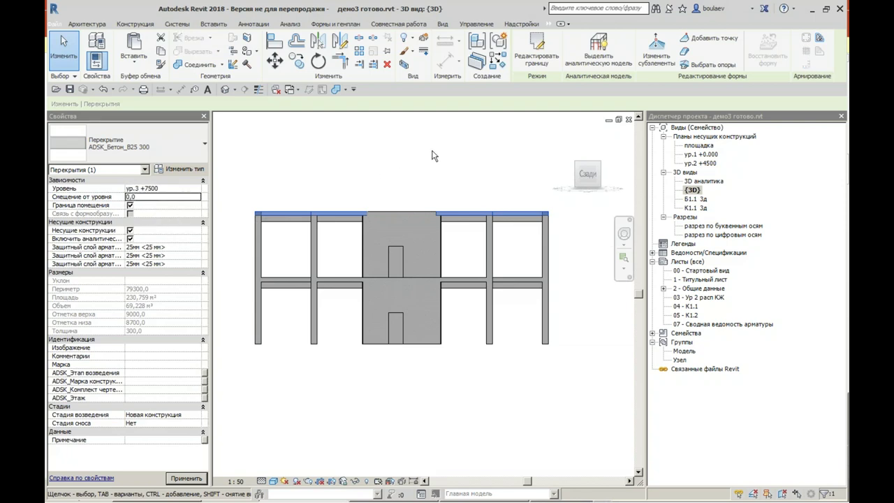
pyautogui.click(464, 166)
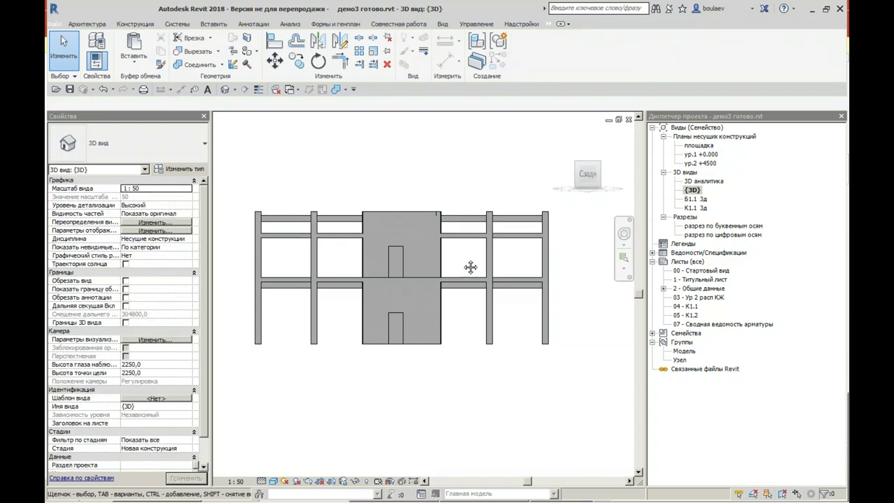
pyautogui.moveTo(470, 267); pyautogui.dragTo(453, 277, button='middle')
pyautogui.moveTo(567, 264); pyautogui.dragTo(232, 180)
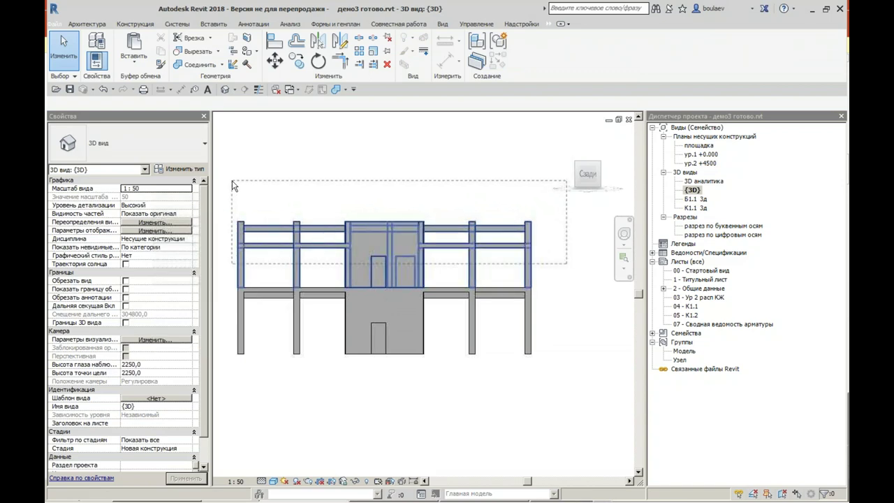
# Step: Filter the selection to the 8 walls and set their top constraint to ур.3 +7500
pyautogui.click(144, 170)
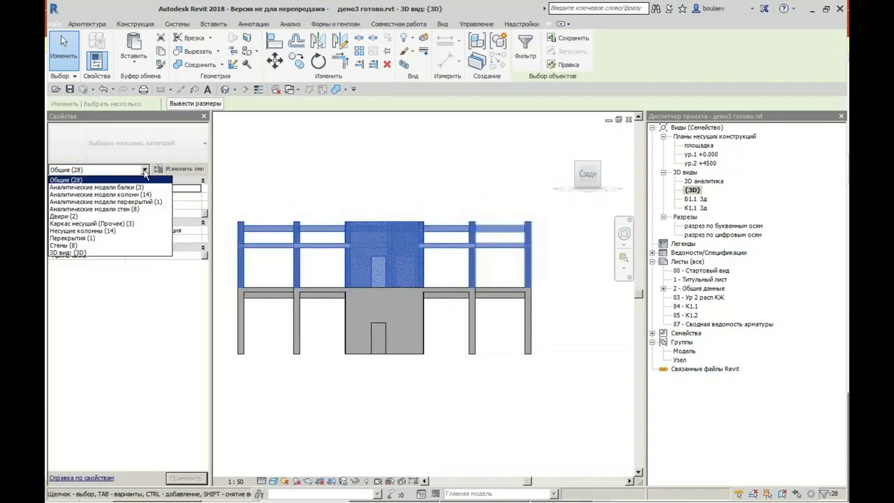
pyautogui.click(63, 245)
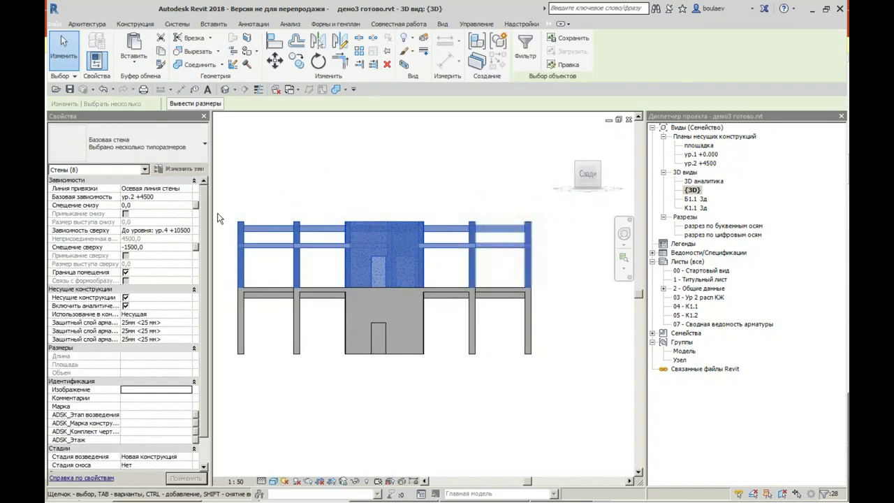
pyautogui.click(190, 232)
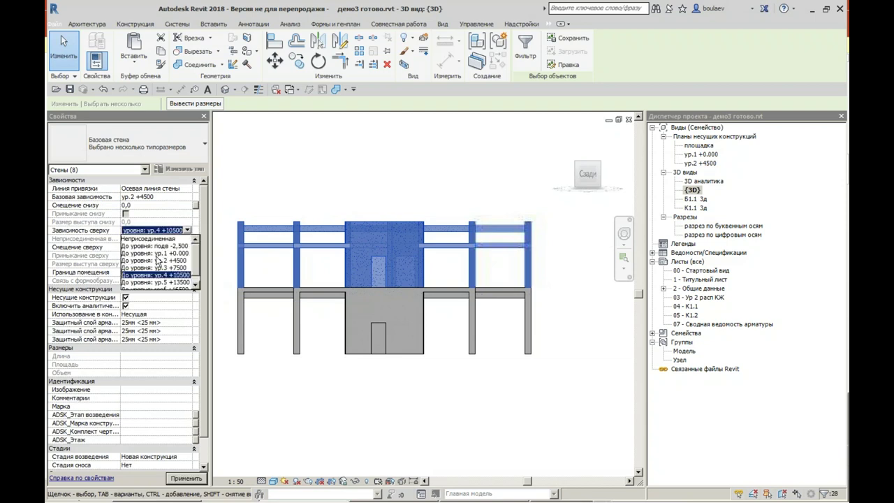
pyautogui.click(160, 268)
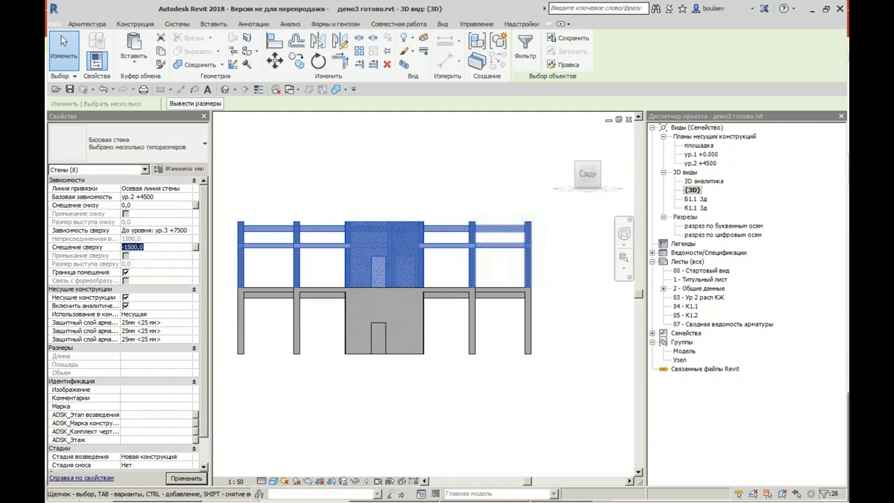
pyautogui.write('0')
pyautogui.click(430, 175)
# Step: Reselect the upper storey, filter to the 3 beams and set start and end offsets to -300
pyautogui.moveTo(562, 264)
pyautogui.mouseDown()
pyautogui.moveTo(232, 185)
pyautogui.moveTo(239, 193)
pyautogui.mouseUp()
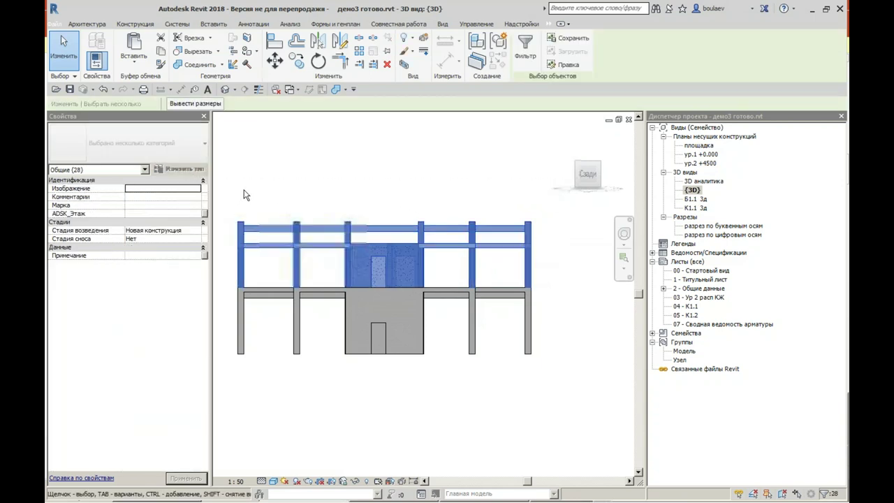
pyautogui.click(145, 169)
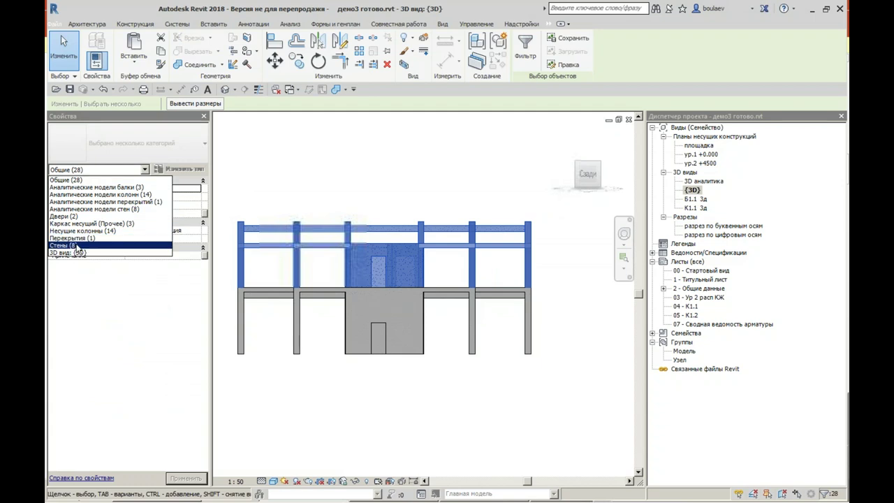
pyautogui.click(91, 223)
pyautogui.write('-300')
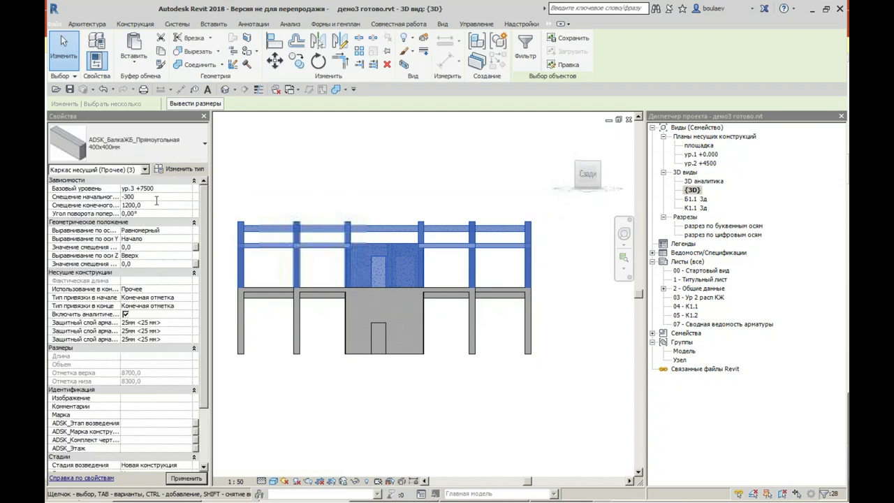
pyautogui.press('Tab')
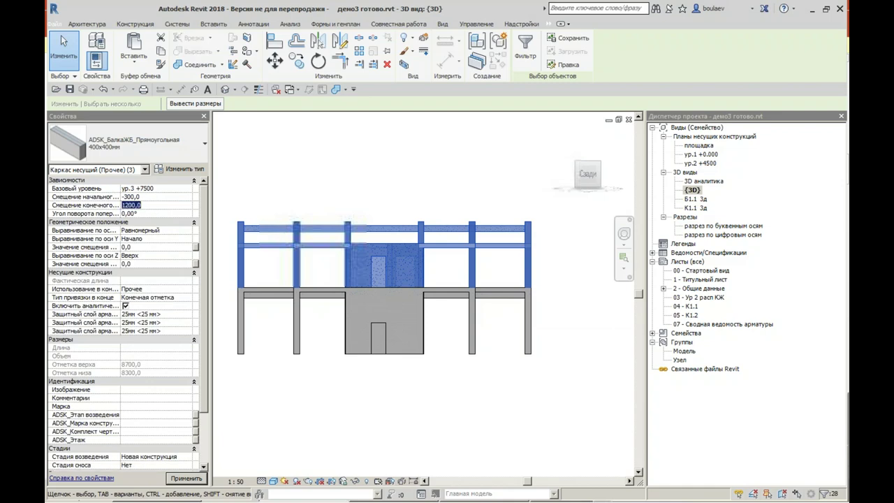
pyautogui.write('-300')
pyautogui.press('Return')
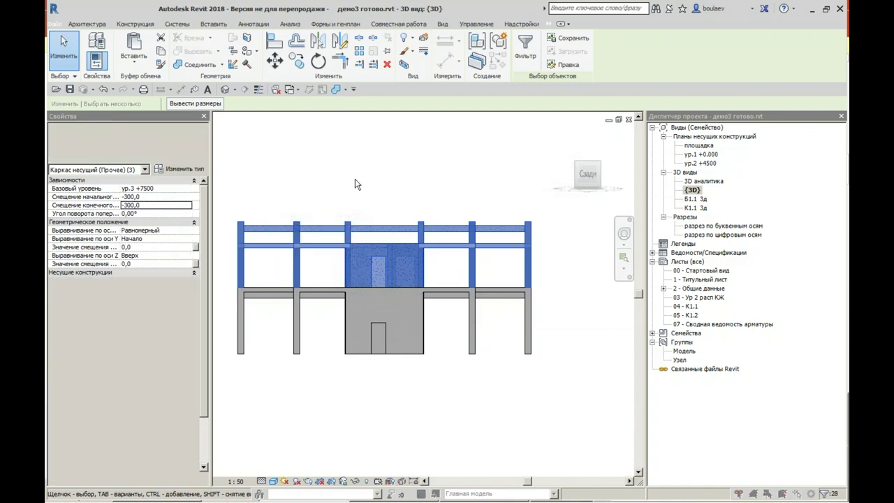
pyautogui.click(482, 293)
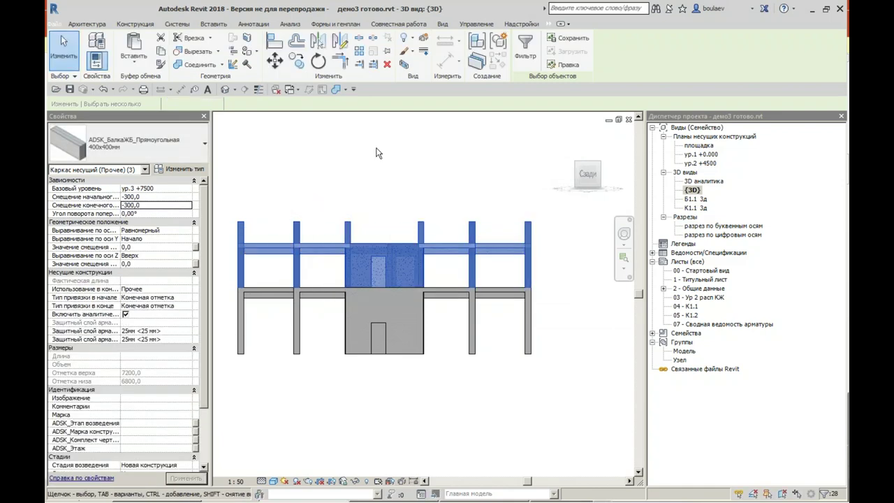
pyautogui.click(376, 153)
# Step: Reselect and filter to the 14 columns, setting their top level to ур.3 +7500
pyautogui.moveTo(580, 280); pyautogui.dragTo(237, 190)
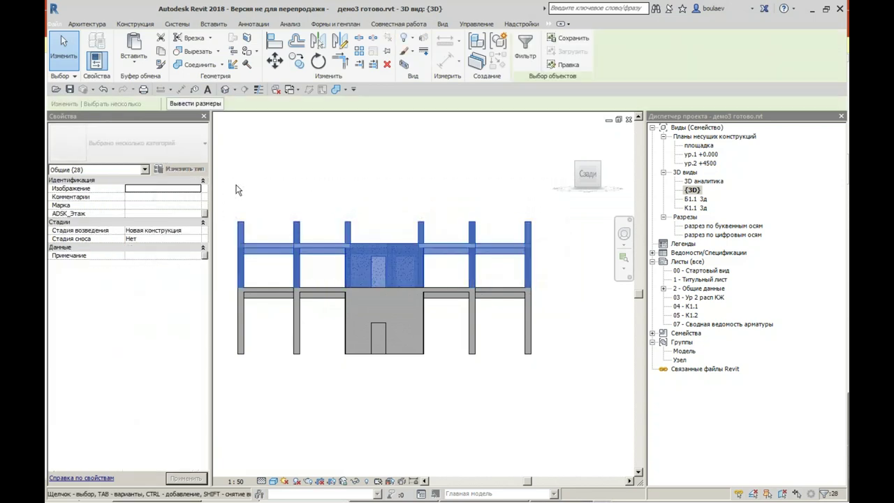
pyautogui.click(144, 169)
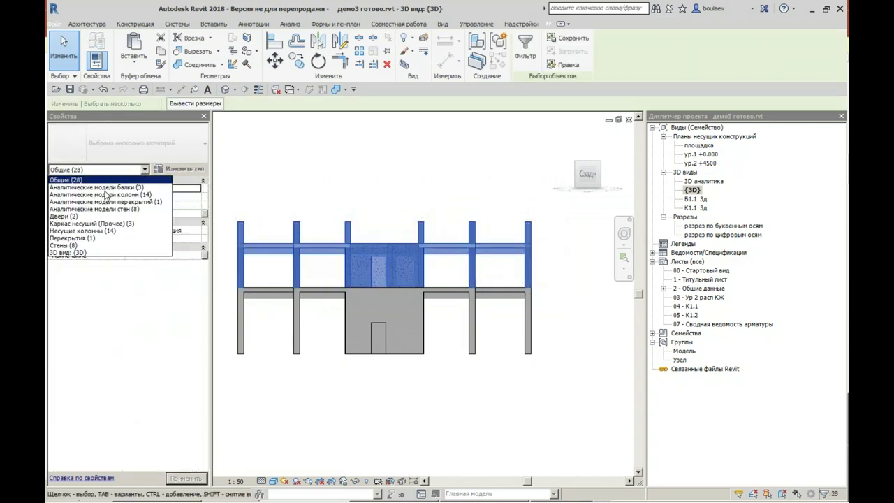
pyautogui.click(91, 232)
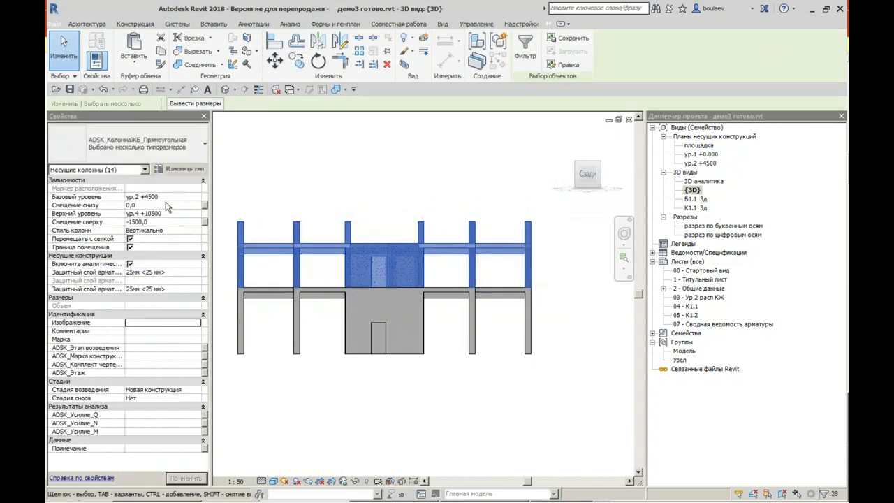
pyautogui.click(197, 213)
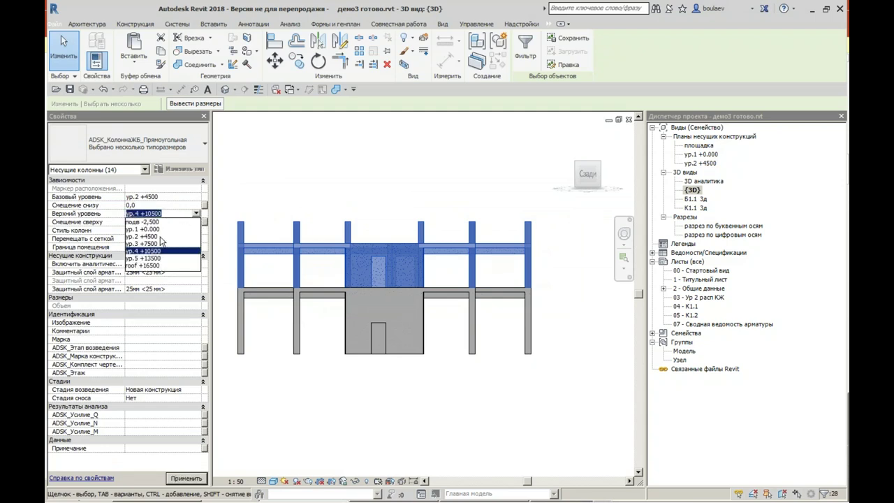
pyautogui.click(150, 244)
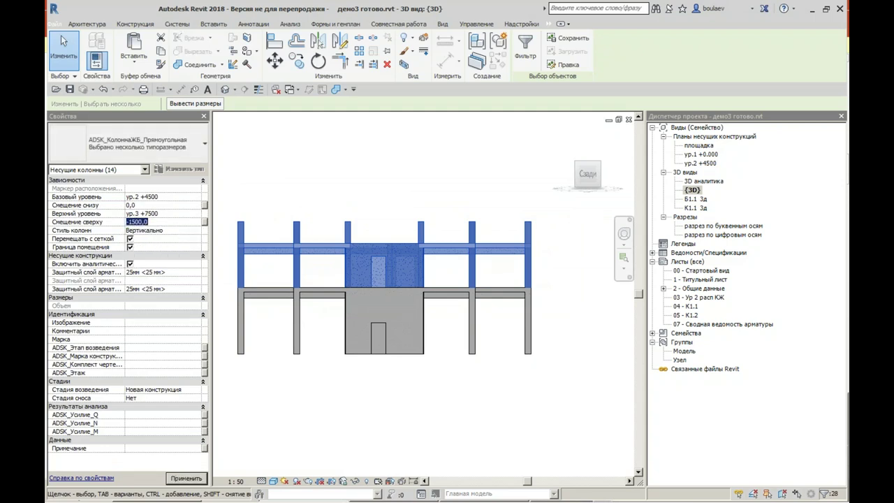
pyautogui.click(162, 222)
pyautogui.write('0')
pyautogui.click(391, 166)
# Step: Orbit the model and select all 28 upper storey elements
pyautogui.moveTo(379, 165)
pyautogui.keyDown('shift'); pyautogui.mouseDown(button='middle')
pyautogui.moveTo(489, 198)
pyautogui.moveTo(401, 198)
pyautogui.mouseUp(button='middle'); pyautogui.keyUp('shift')
pyautogui.moveTo(559, 264); pyautogui.dragTo(307, 207)
pyautogui.moveTo(238, 190); pyautogui.dragTo(238, 189)
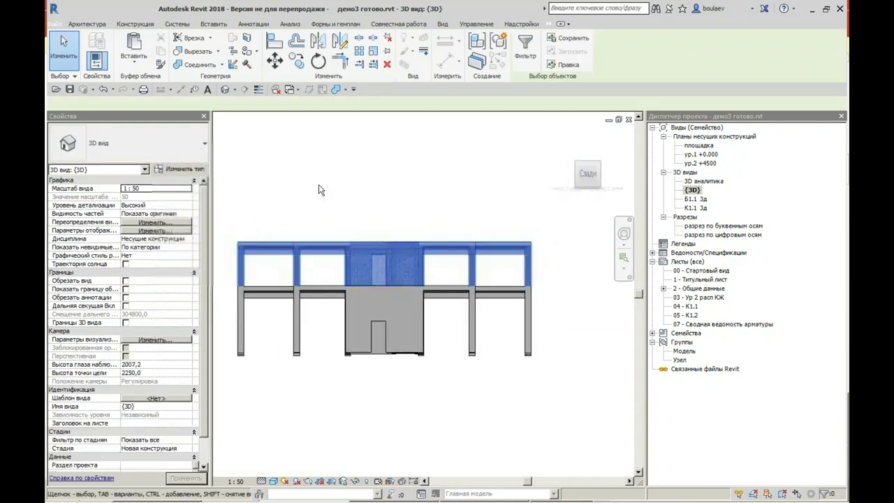
pyautogui.moveTo(319, 190)
pyautogui.keyDown('shift'); pyautogui.mouseDown(button='middle')
pyautogui.moveTo(358, 162)
pyautogui.moveTo(466, 156)
pyautogui.moveTo(399, 165)
pyautogui.mouseUp(button='middle'); pyautogui.keyUp('shift')
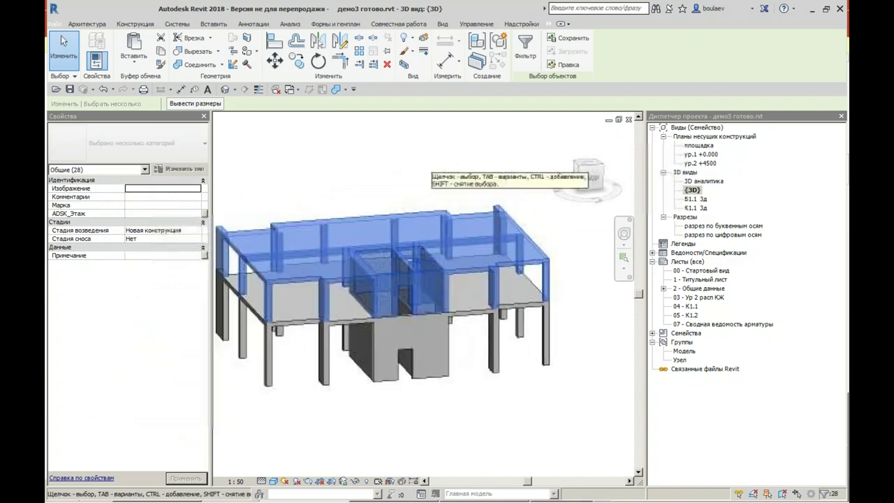
# Step: Group the selected upper storey elements as model group Группа 1 and select it
pyautogui.click(499, 44)
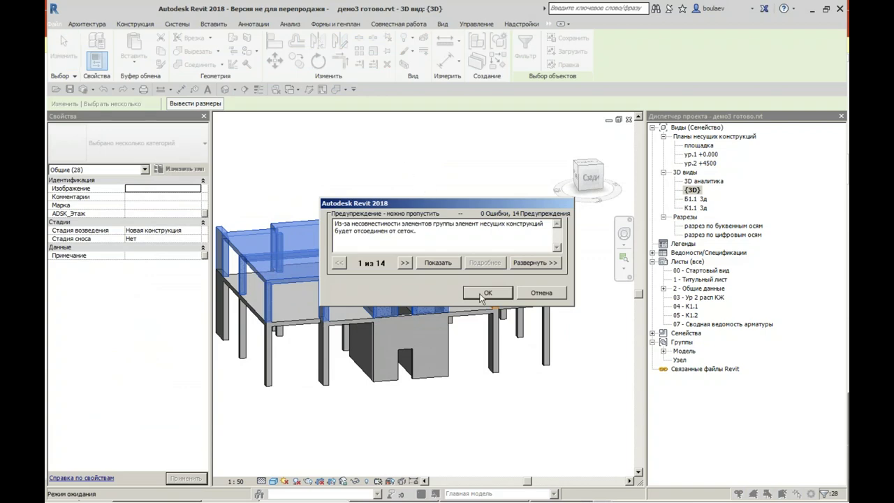
pyautogui.click(487, 293)
pyautogui.click(411, 282)
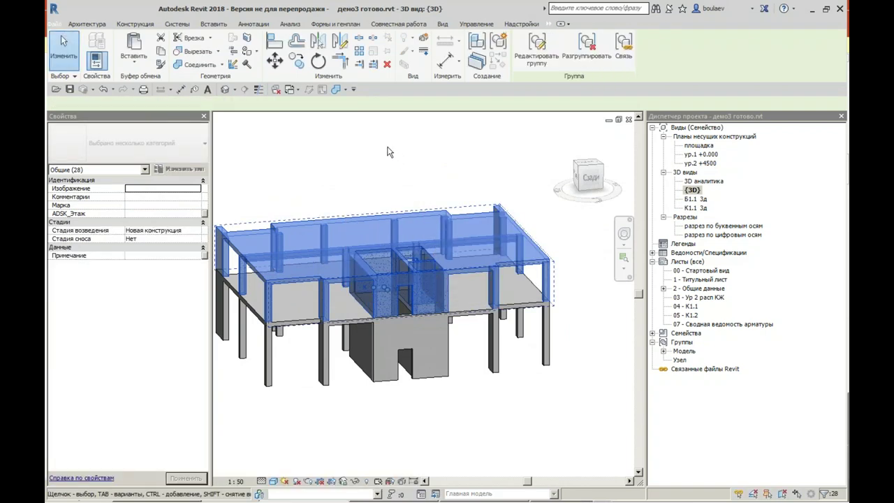
pyautogui.click(460, 270)
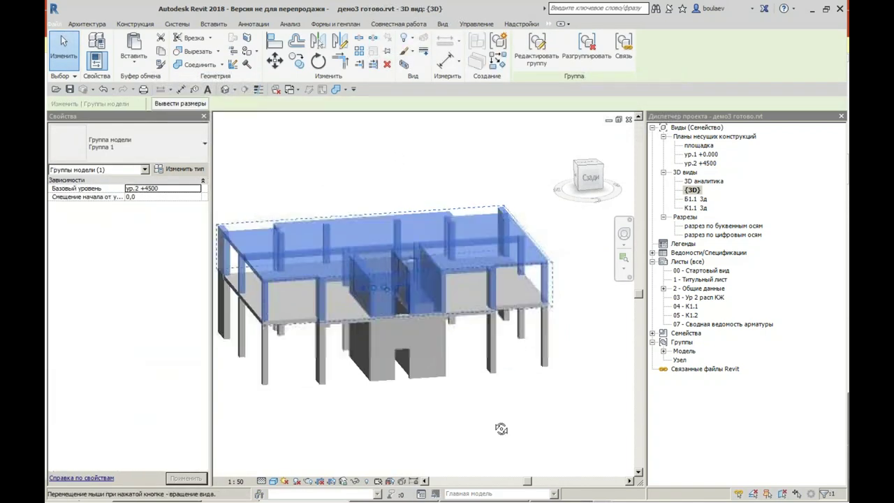
# Step: Paste Группа 1 aligned to levels ур.3 +7500, ур.4 +10500 and ур.5 +13500
pyautogui.keyDown('shift'); pyautogui.moveTo(505, 425); pyautogui.dragTo(475, 420, button='middle'); pyautogui.keyUp('shift')
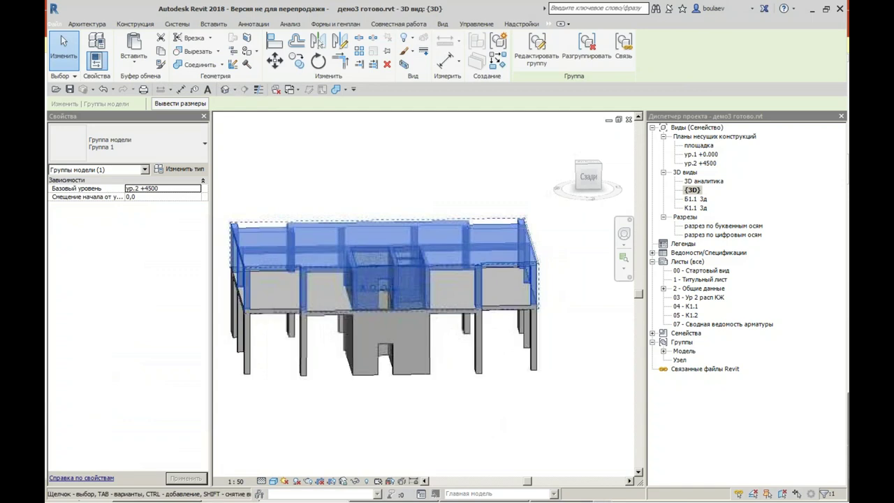
pyautogui.click(134, 62)
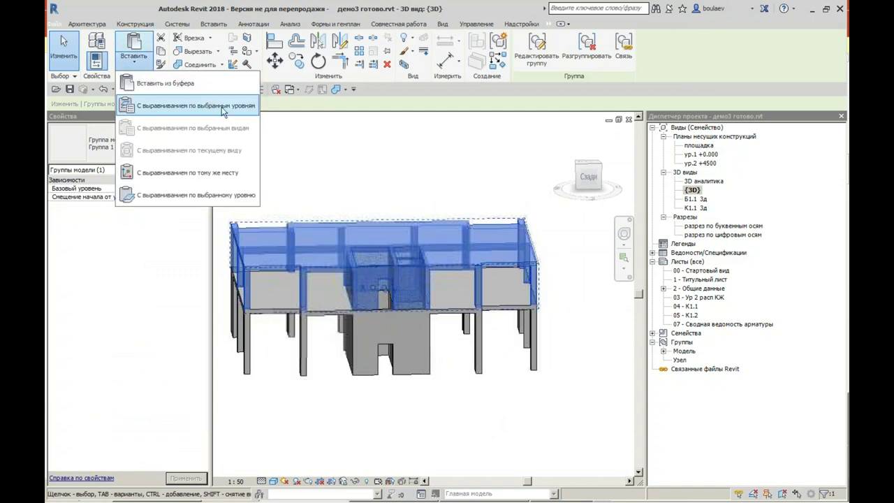
pyautogui.click(157, 117)
pyautogui.click(456, 174)
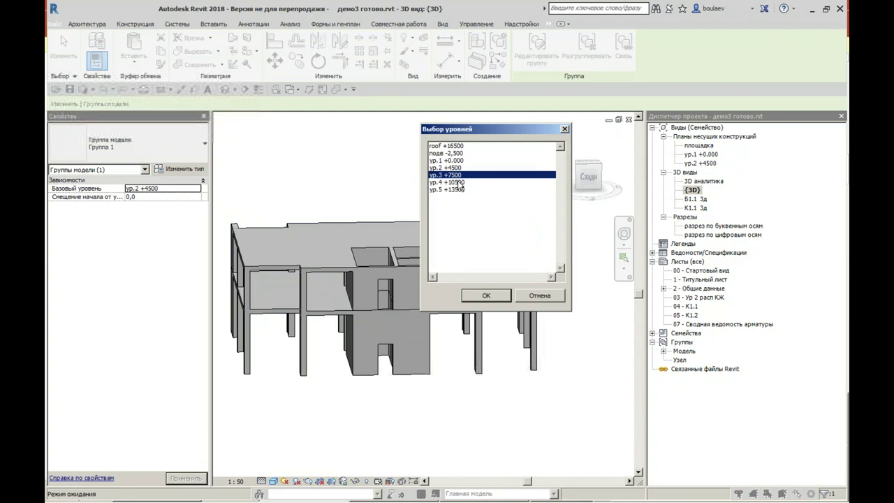
pyautogui.moveTo(459, 183); pyautogui.dragTo(461, 194)
pyautogui.click(509, 296)
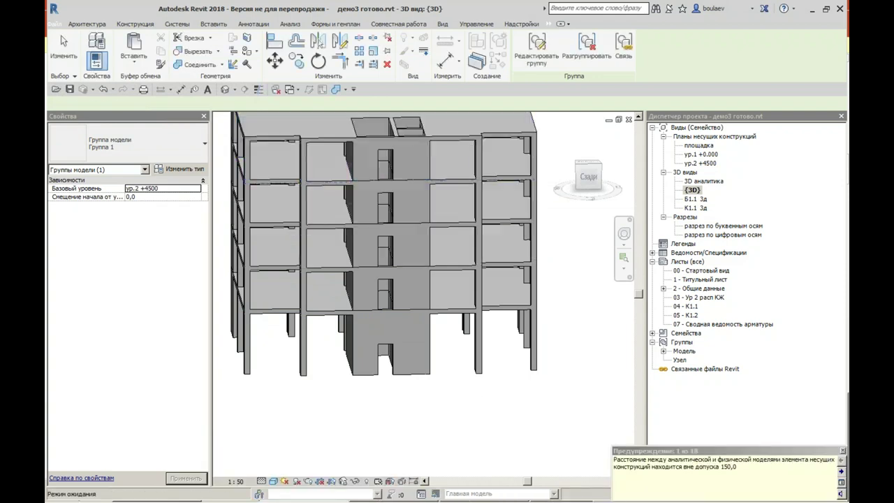
# Step: Deselect the pasted group and orbit and zoom to a straight back view of the frame
pyautogui.press('Escape')
pyautogui.scroll(-2, 479, 357)
pyautogui.moveTo(479, 357)
pyautogui.keyDown('shift'); pyautogui.mouseDown(button='middle')
pyautogui.moveTo(515, 365)
pyautogui.moveTo(513, 380)
pyautogui.moveTo(363, 385)
pyautogui.mouseUp(button='middle'); pyautogui.keyUp('shift')
pyautogui.keyDown('shift'); pyautogui.moveTo(392, 378); pyautogui.dragTo(379, 365, button='middle'); pyautogui.keyUp('shift')
pyautogui.scroll(2, 423, 340)
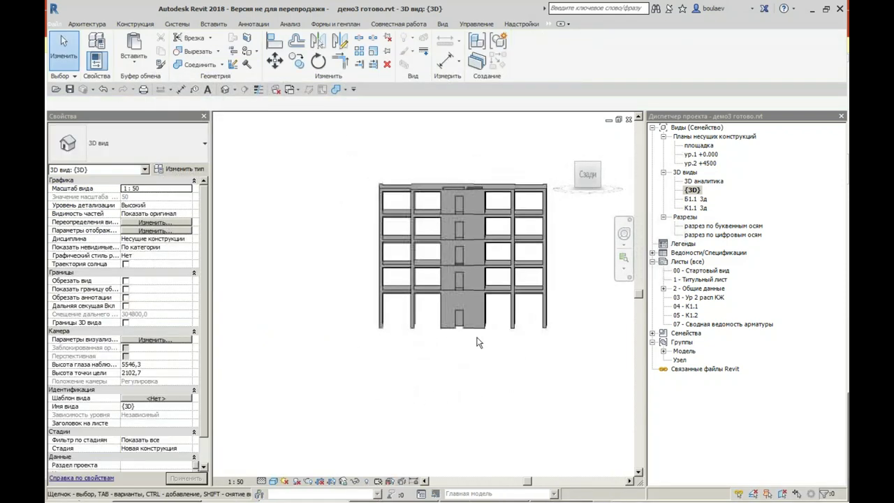
pyautogui.doubleClick(724, 227)
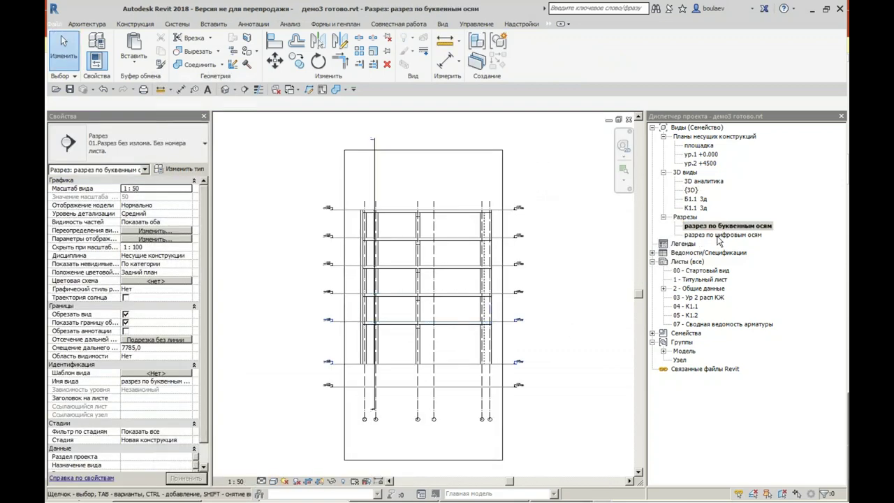
pyautogui.doubleClick(719, 236)
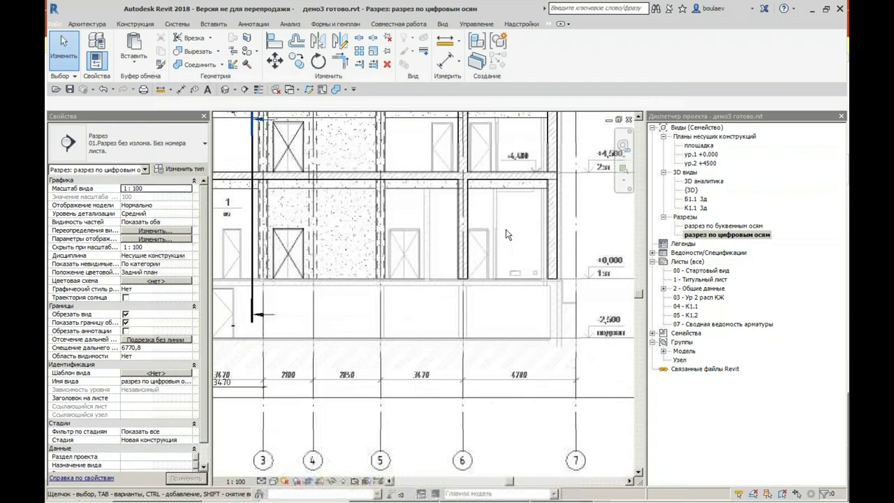
pyautogui.scroll(-2, 508, 235)
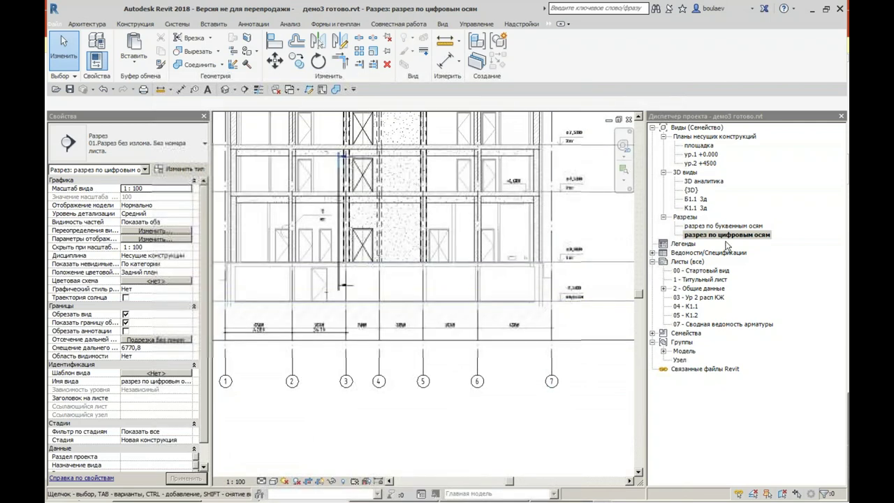
pyautogui.doubleClick(693, 190)
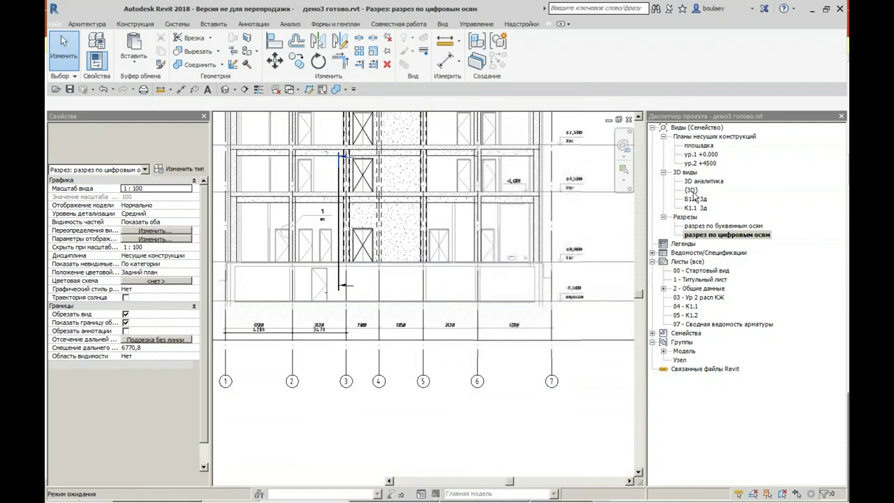
pyautogui.moveTo(574, 332)
pyautogui.mouseDown()
pyautogui.moveTo(395, 316)
pyautogui.moveTo(355, 328)
pyautogui.mouseUp()
pyautogui.scroll(4, 355, 313)
# Step: Paste the ур.2 +4500 floor slab aligned onto several selected upper levels
pyautogui.scroll(-1, 393, 279)
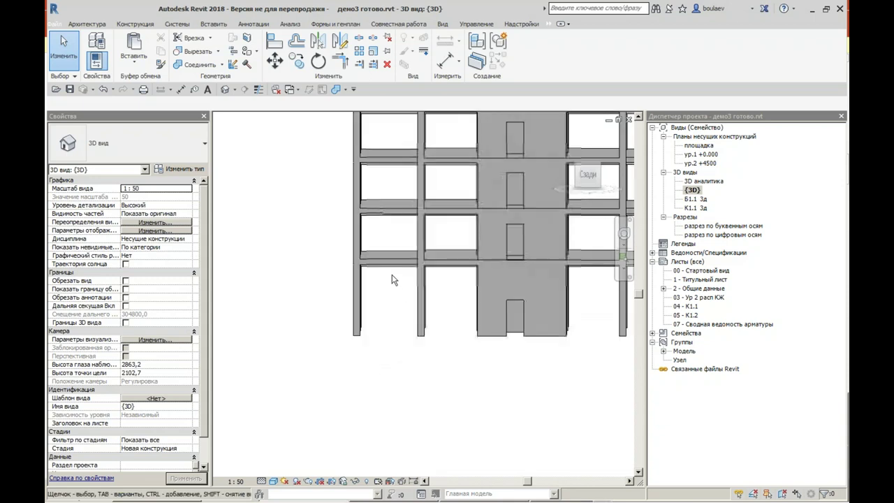
pyautogui.click(393, 265)
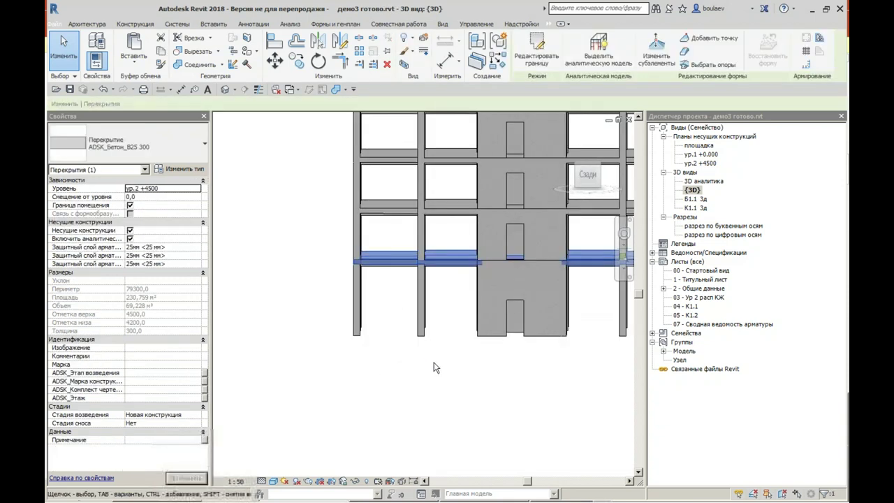
pyautogui.click(133, 55)
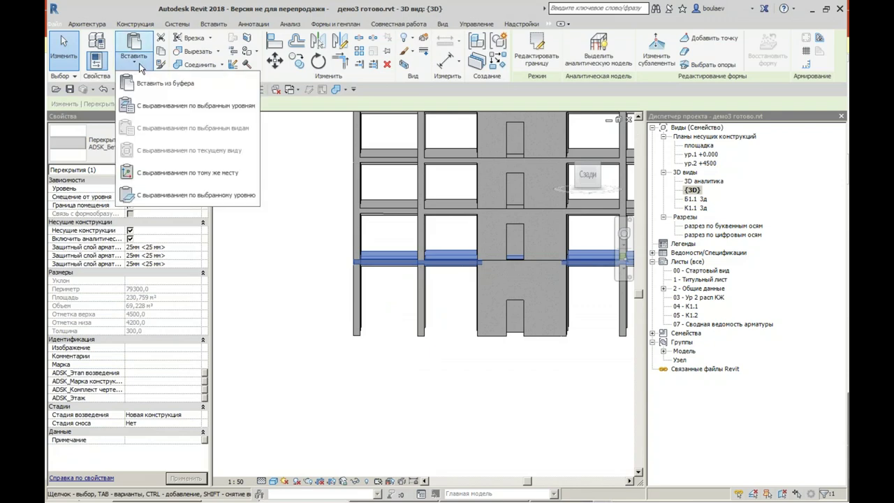
pyautogui.click(175, 114)
pyautogui.moveTo(461, 153); pyautogui.dragTo(461, 190)
pyautogui.click(486, 296)
pyautogui.click(470, 400)
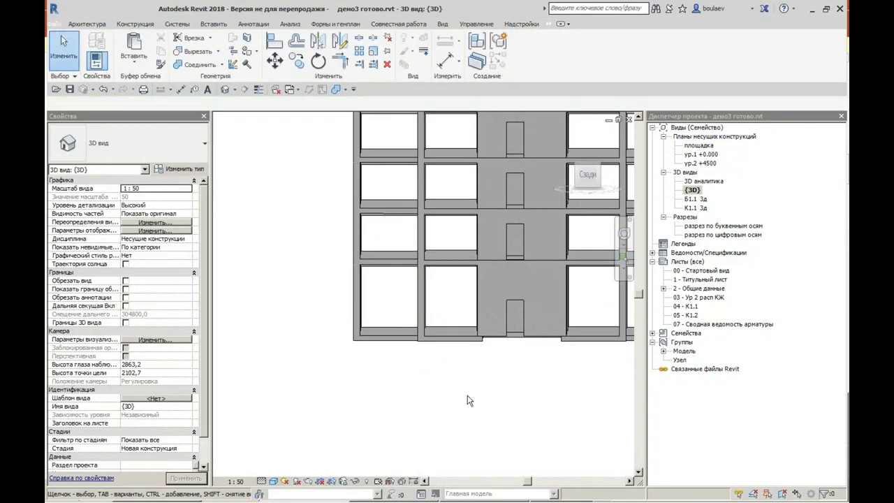
# Step: Orbit to an oblique view and select the bottom-storey columns and walls
pyautogui.scroll(-2, 379, 369)
pyautogui.keyDown('shift'); pyautogui.moveTo(355, 374); pyautogui.dragTo(587, 280, button='middle'); pyautogui.keyUp('shift')
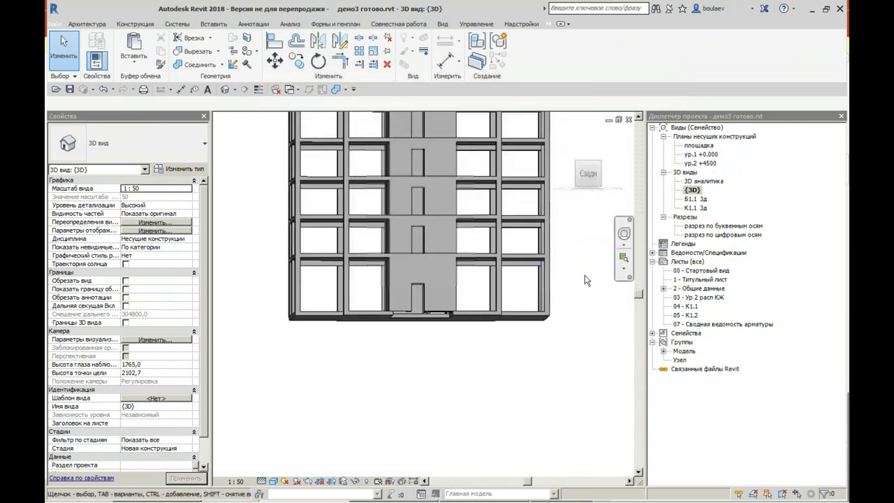
pyautogui.moveTo(584, 299)
pyautogui.mouseDown()
pyautogui.moveTo(286, 293)
pyautogui.moveTo(254, 289)
pyautogui.moveTo(250, 280)
pyautogui.mouseUp()
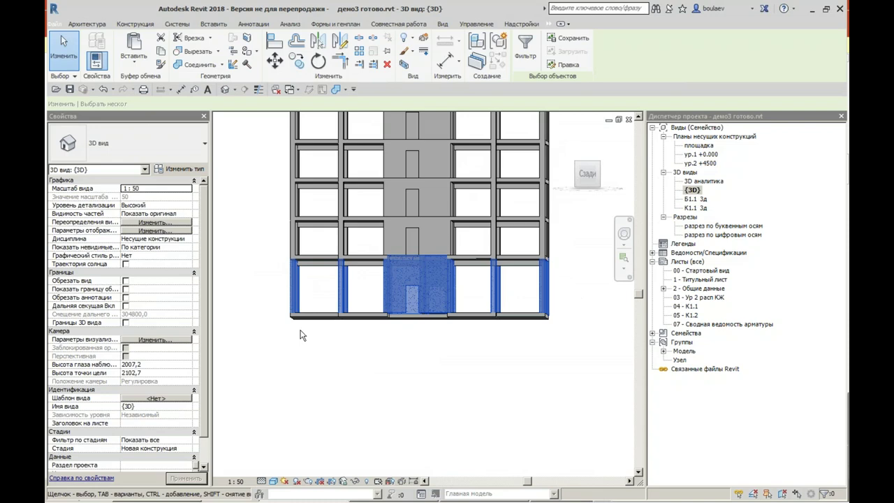
# Step: Paste the ground-storey columns and walls aligned to basement level подв -2,500
pyautogui.click(133, 59)
pyautogui.click(212, 107)
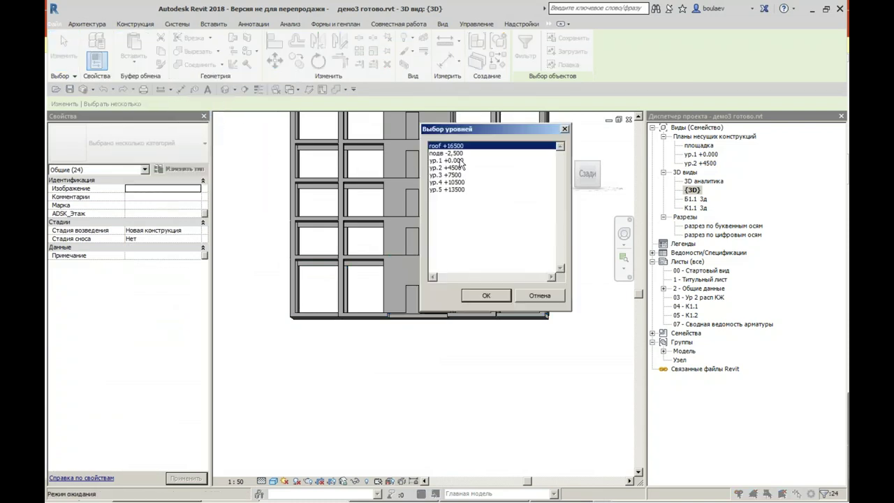
pyautogui.press('Down')
pyautogui.click(501, 296)
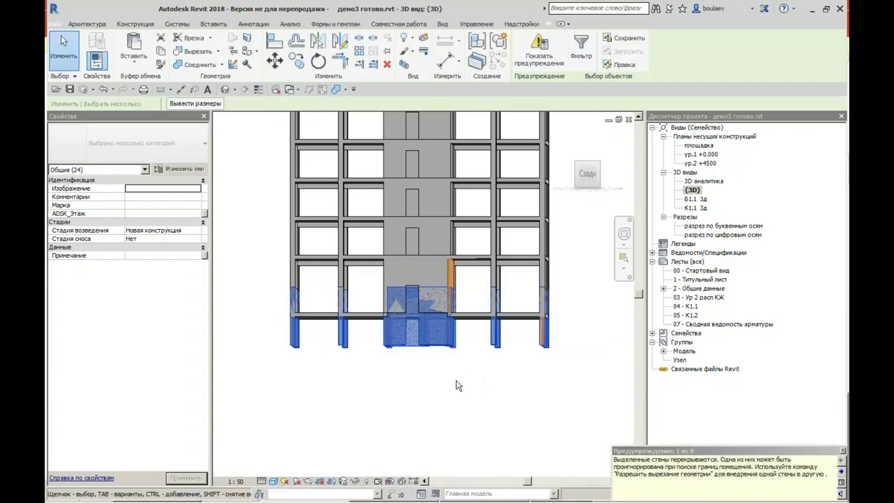
pyautogui.click(458, 385)
# Step: Filter the new basement elements to walls and set their Top Offset to 0
pyautogui.moveTo(584, 363); pyautogui.dragTo(252, 339)
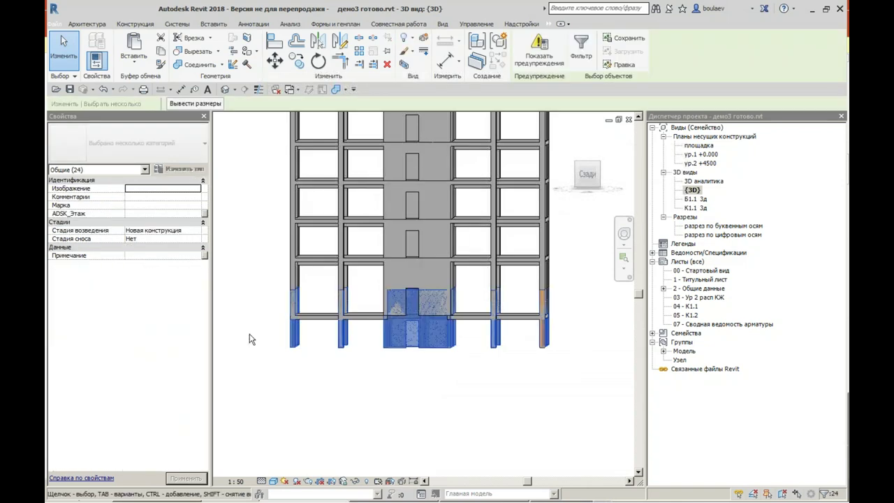
pyautogui.click(144, 170)
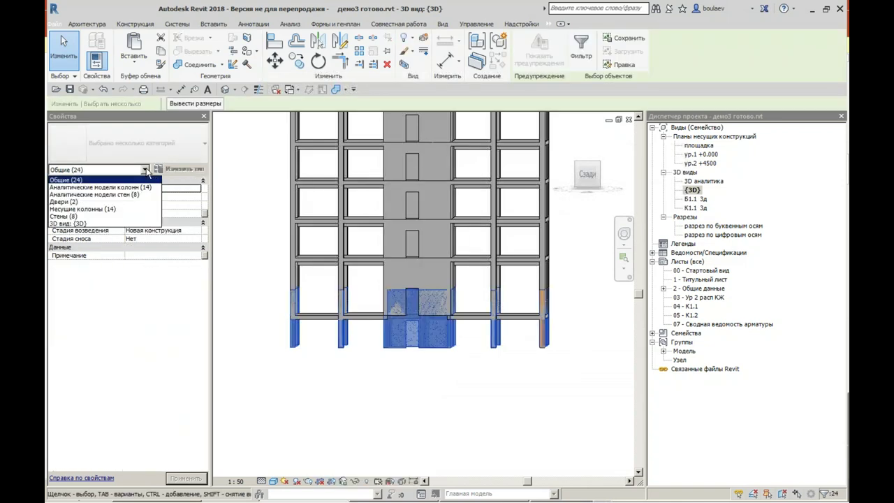
pyautogui.click(70, 210)
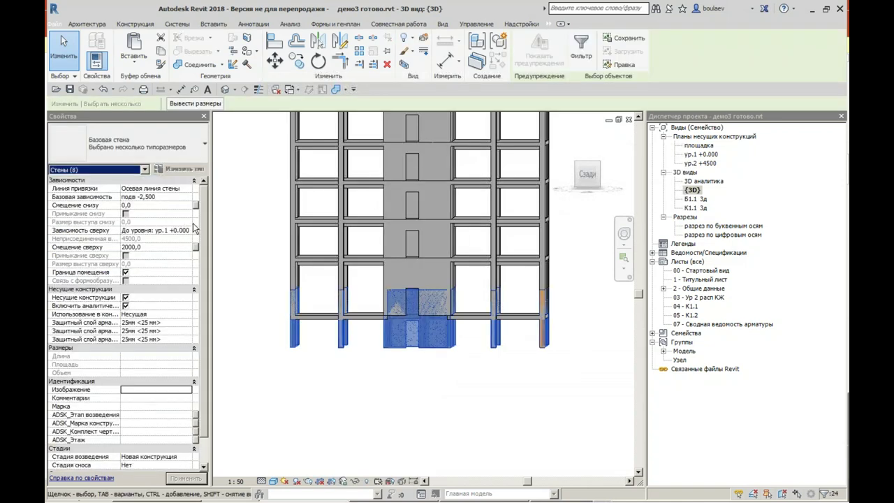
pyautogui.click(165, 247)
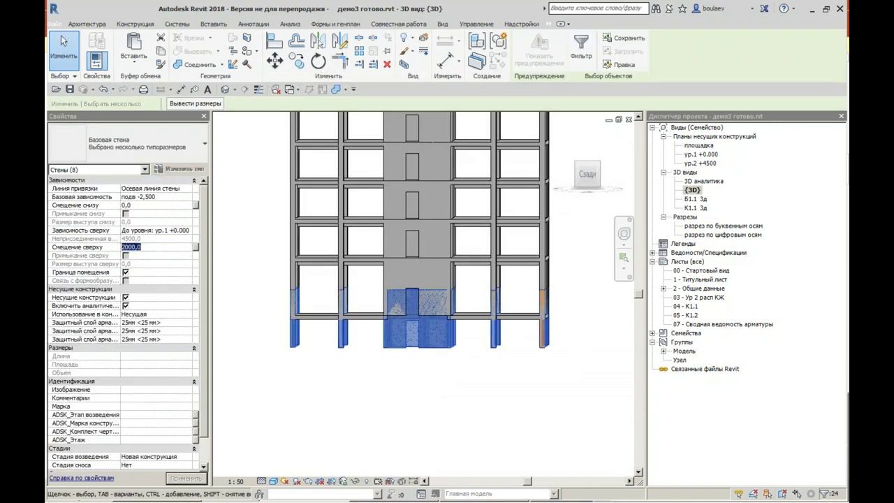
pyautogui.click(399, 408)
# Step: Filter the basement elements to load-bearing columns and set their Top Offset to 0
pyautogui.moveTo(580, 372); pyautogui.dragTo(248, 340)
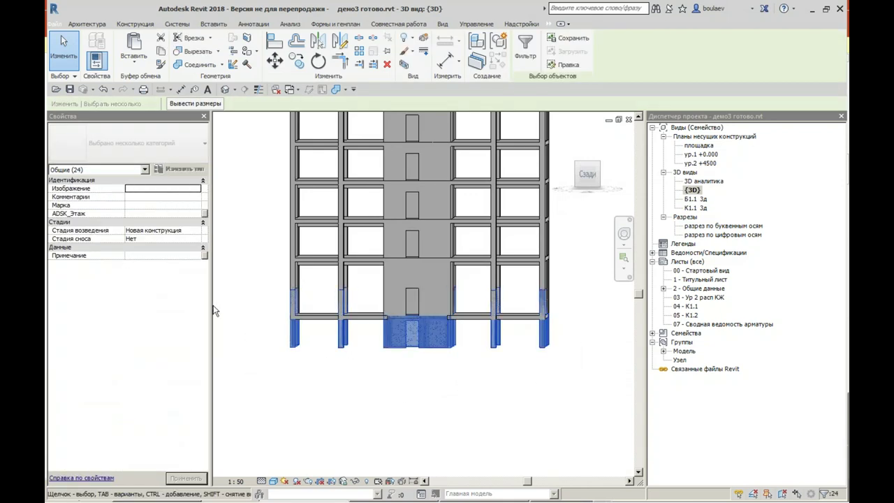
pyautogui.click(144, 170)
pyautogui.click(132, 213)
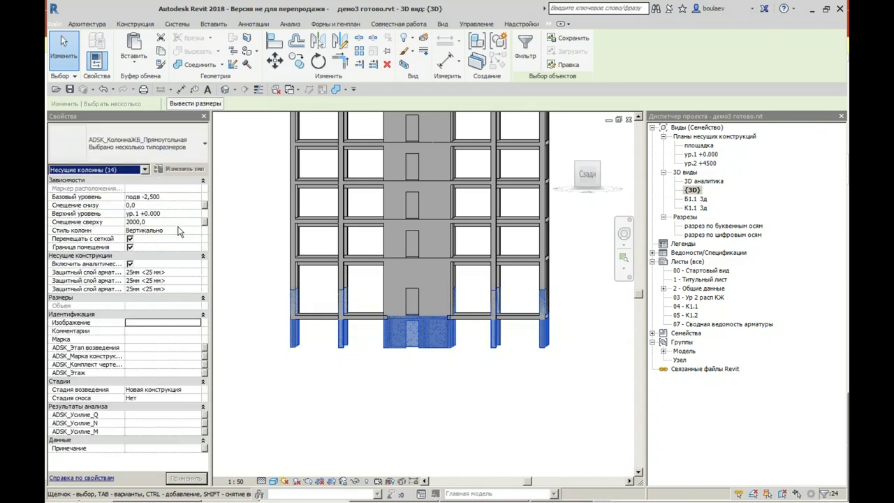
pyautogui.click(166, 222)
pyautogui.write('0')
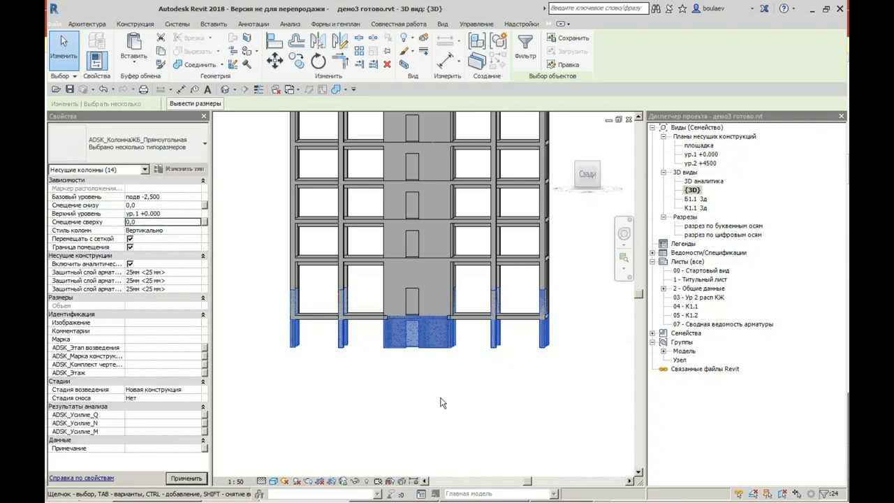
pyautogui.click(419, 384)
pyautogui.moveTo(354, 395)
pyautogui.keyDown('shift'); pyautogui.mouseDown(button='middle')
pyautogui.moveTo(379, 403)
pyautogui.moveTo(445, 363)
pyautogui.moveTo(359, 317)
pyautogui.mouseUp(button='middle'); pyautogui.keyUp('shift')
# Step: Join the ground-floor slab's geometry with the basement walls and columns using Multiple Join
pyautogui.click(358, 316)
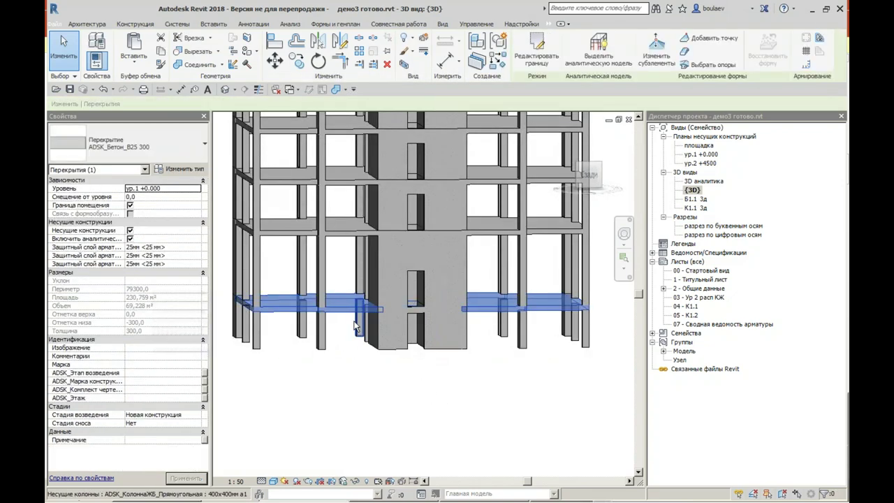
pyautogui.click(589, 175)
pyautogui.click(195, 65)
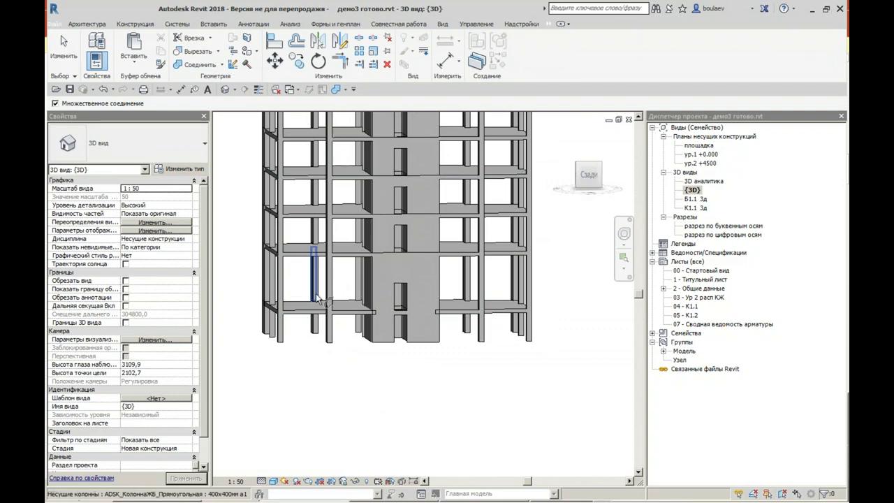
pyautogui.click(352, 313)
pyautogui.click(438, 317)
pyautogui.click(79, 54)
# Step: Orbit to a front isometric view to review the complete multi-storey frame
pyautogui.moveTo(501, 399)
pyautogui.keyDown('shift'); pyautogui.mouseDown(button='middle')
pyautogui.moveTo(482, 425)
pyautogui.moveTo(407, 425)
pyautogui.moveTo(423, 385)
pyautogui.moveTo(426, 328)
pyautogui.moveTo(320, 281)
pyautogui.moveTo(419, 331)
pyautogui.moveTo(579, 359)
pyautogui.moveTo(504, 443)
pyautogui.moveTo(476, 447)
pyautogui.mouseUp(button='middle'); pyautogui.keyUp('shift')
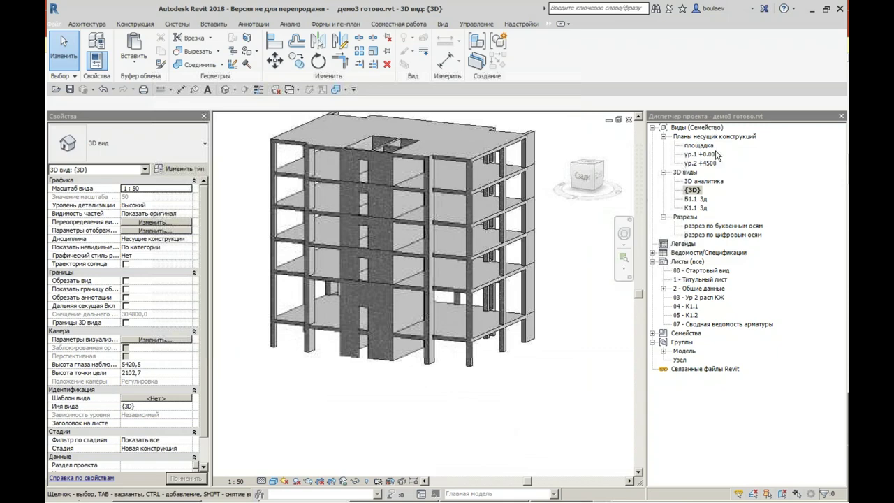
pyautogui.moveTo(585, 364)
pyautogui.keyDown('shift'); pyautogui.mouseDown(button='middle')
pyautogui.moveTo(425, 319)
pyautogui.moveTo(483, 407)
pyautogui.moveTo(435, 413)
pyautogui.moveTo(518, 409)
pyautogui.mouseUp(button='middle'); pyautogui.keyUp('shift')
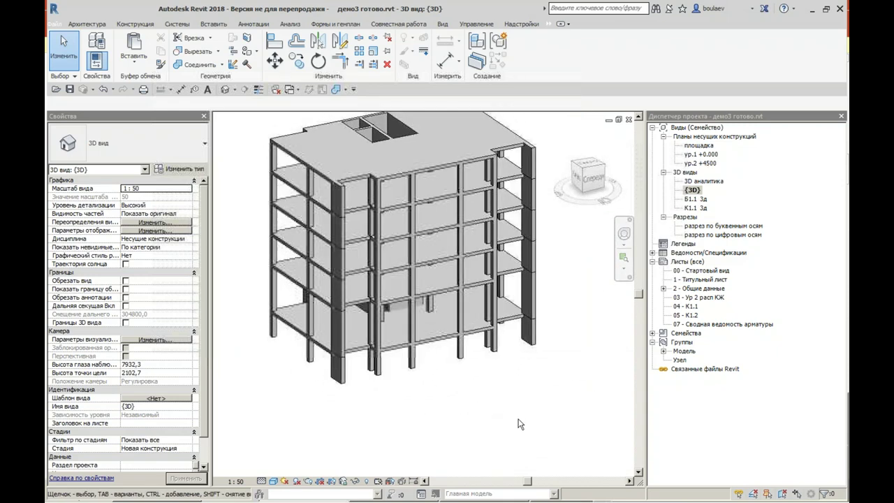
pyautogui.click(443, 28)
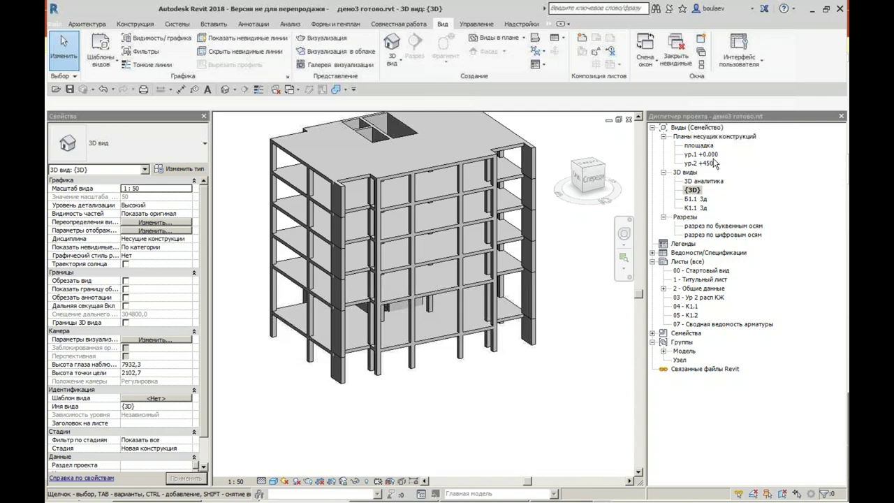
# Step: Create a structural plan for level подв -2,500 and open it
pyautogui.click(524, 37)
pyautogui.click(517, 101)
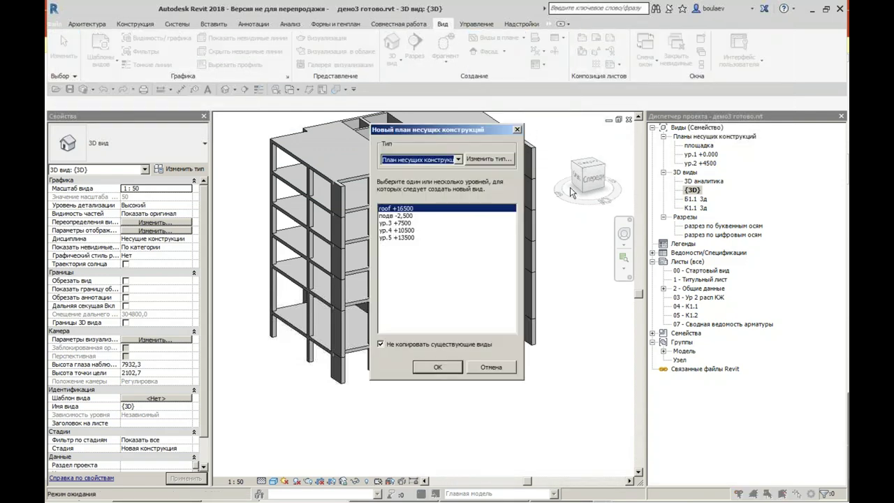
pyautogui.click(409, 216)
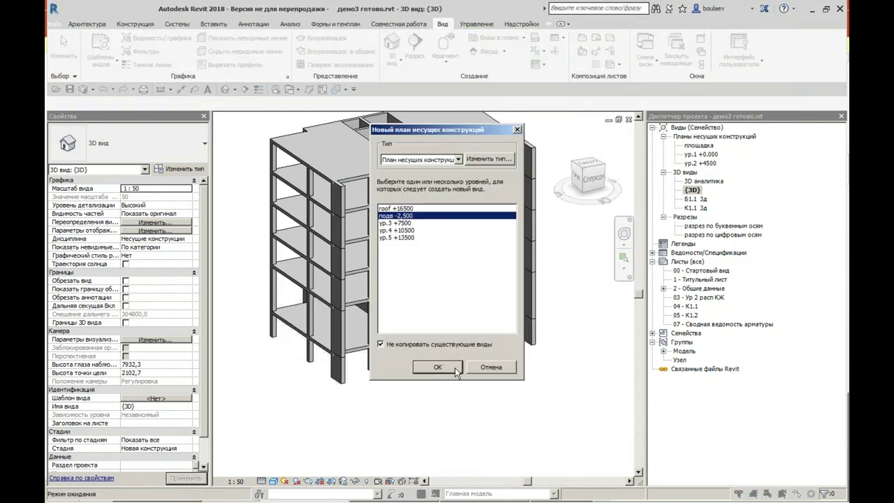
pyautogui.click(438, 368)
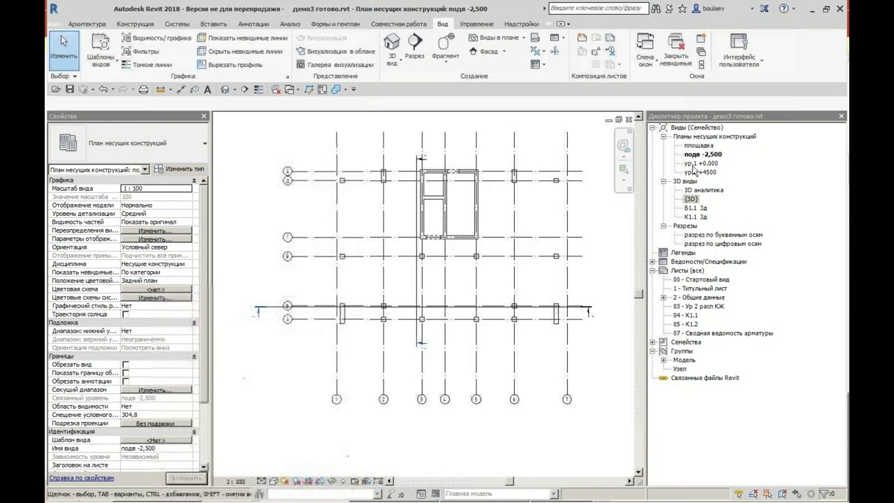
pyautogui.click(701, 158)
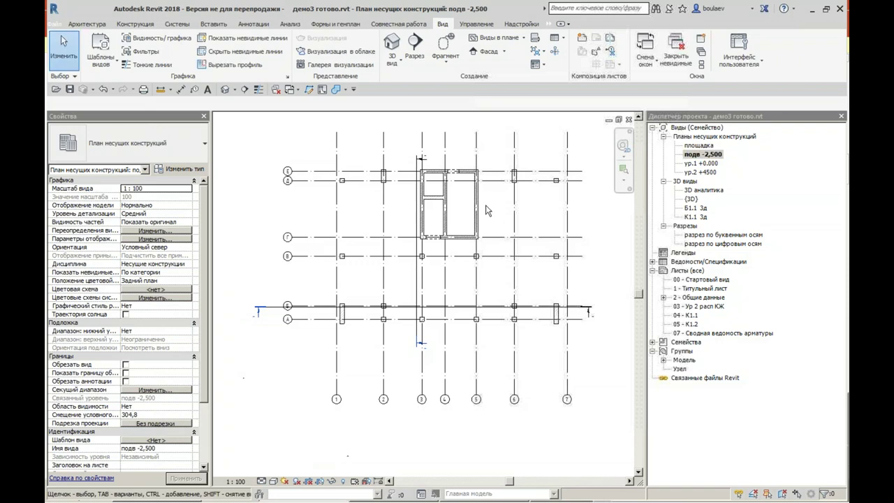
pyautogui.scroll(4, 534, 229)
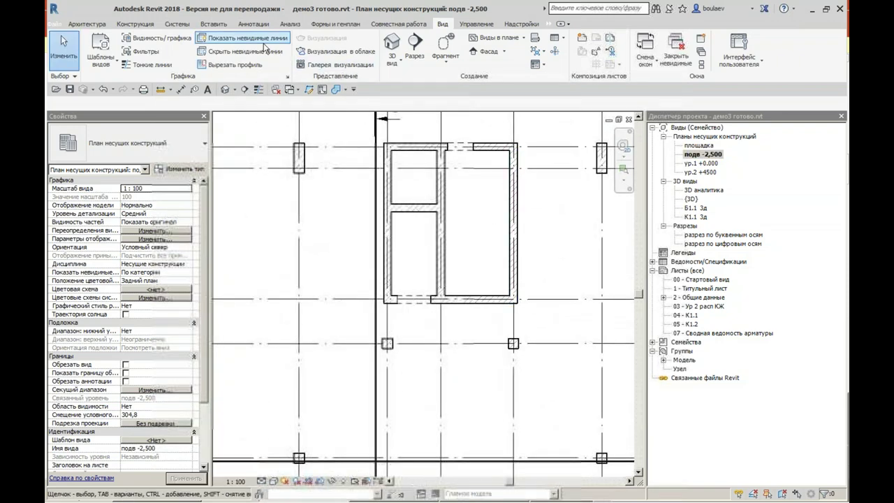
# Step: Sketch a rectangular 300 mm ADSK_Бетон_B25 floor slab around the core block
pyautogui.click(134, 24)
pyautogui.click(140, 64)
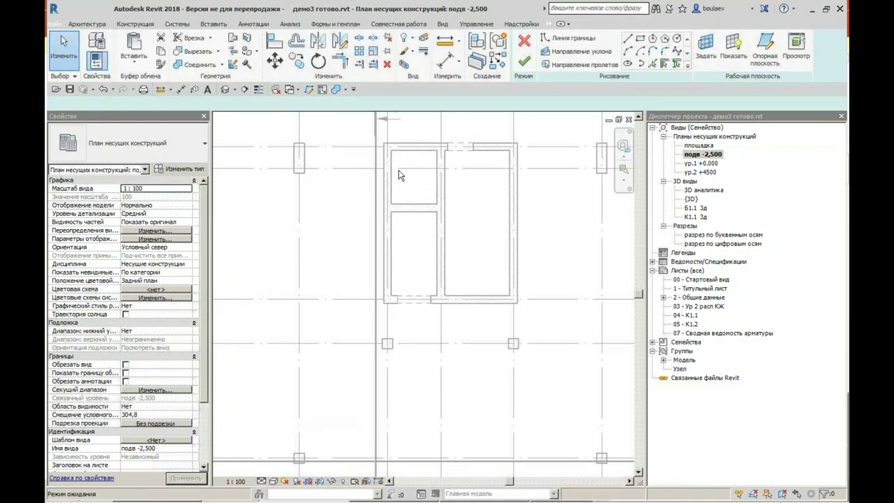
pyautogui.click(640, 38)
pyautogui.click(385, 302)
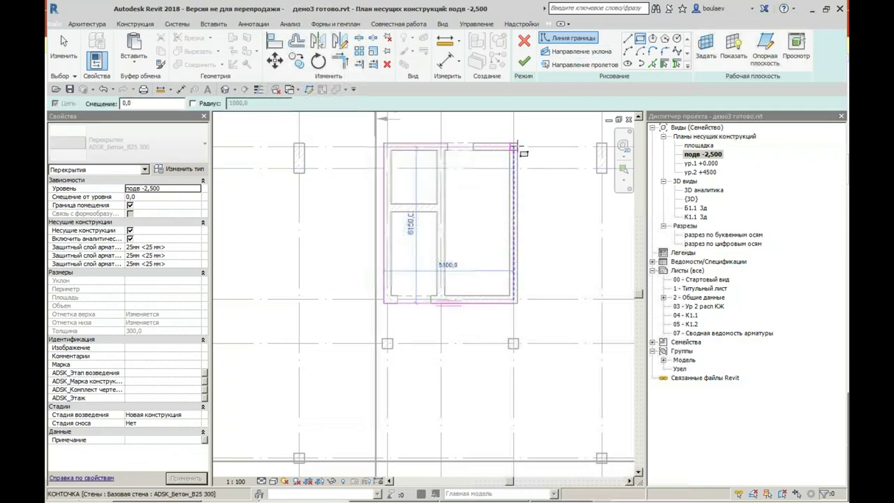
pyautogui.click(517, 144)
pyautogui.click(524, 61)
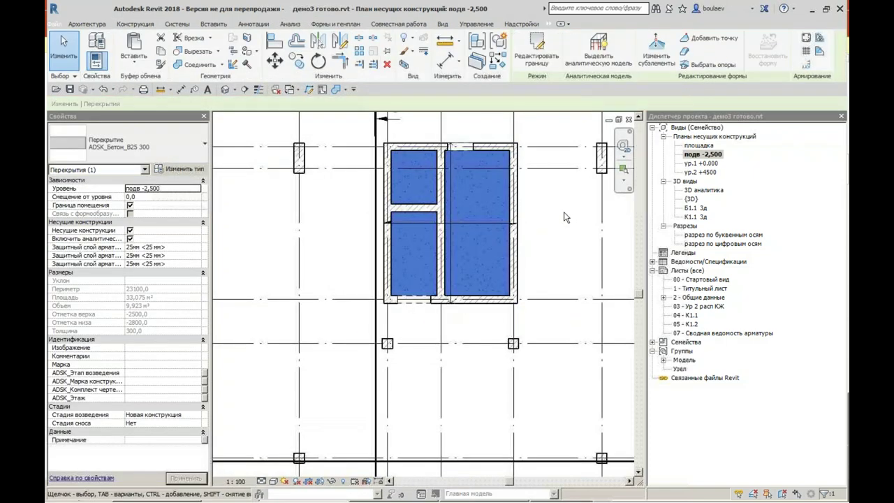
pyautogui.click(305, 256)
pyautogui.scroll(-2, 308, 256)
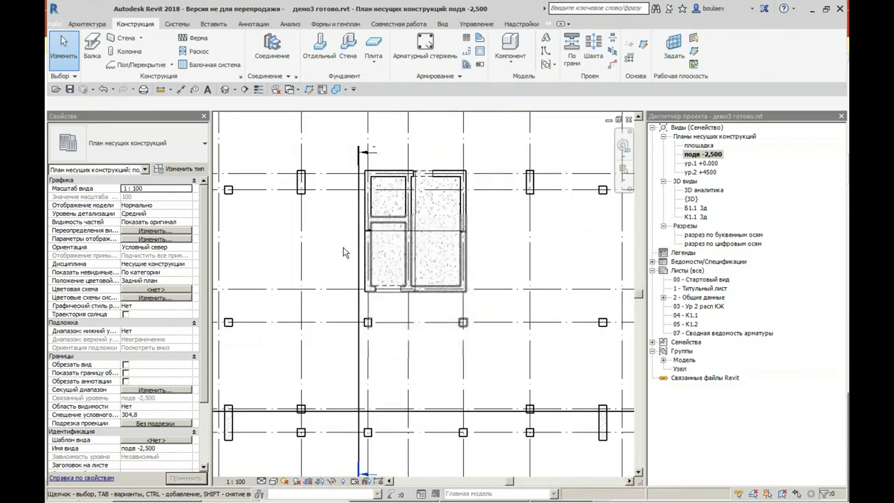
# Step: In the {3D} view, apply a selection box around the bottom storey
pyautogui.doubleClick(693, 200)
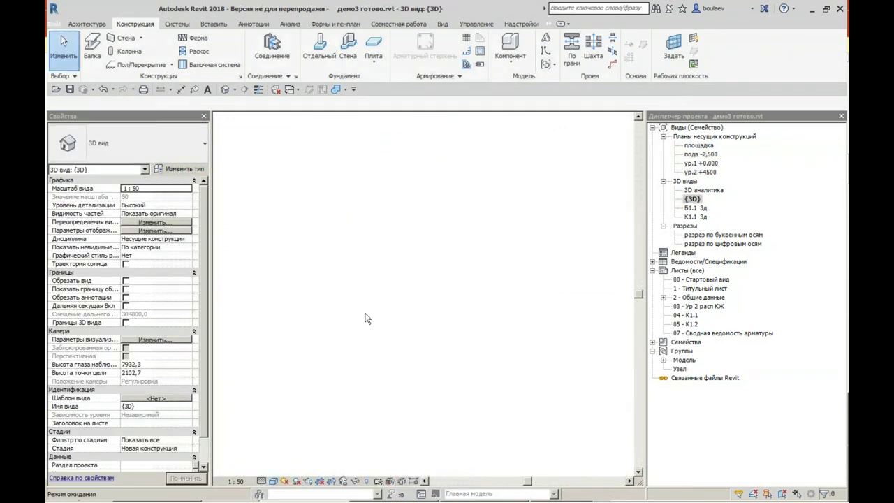
pyautogui.keyDown('shift'); pyautogui.moveTo(444, 306); pyautogui.dragTo(344, 362, button='middle'); pyautogui.keyUp('shift')
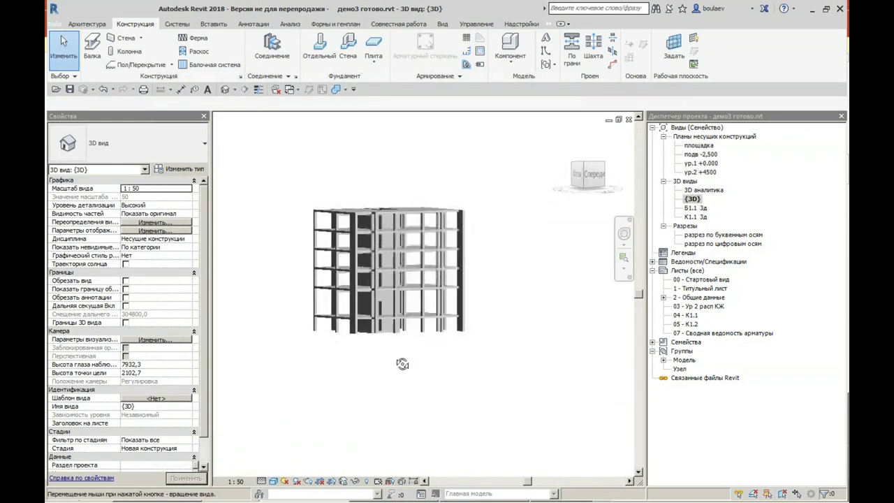
pyautogui.moveTo(289, 356); pyautogui.dragTo(488, 313)
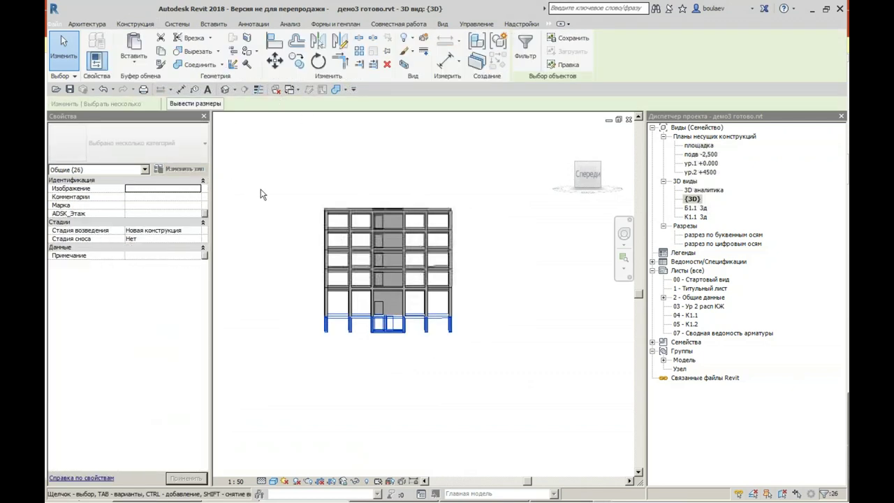
pyautogui.click(404, 64)
pyautogui.click(464, 175)
# Step: Drag the section box's bottom grip down to extend the cut below the storey
pyautogui.keyDown('shift'); pyautogui.moveTo(463, 175); pyautogui.dragTo(479, 341, button='middle'); pyautogui.keyUp('shift')
pyautogui.click(480, 347)
pyautogui.moveTo(427, 328)
pyautogui.mouseDown()
pyautogui.moveTo(427, 379)
pyautogui.moveTo(448, 409)
pyautogui.mouseUp()
pyautogui.keyDown('shift'); pyautogui.moveTo(449, 409); pyautogui.dragTo(421, 391, button='middle'); pyautogui.keyUp('shift')
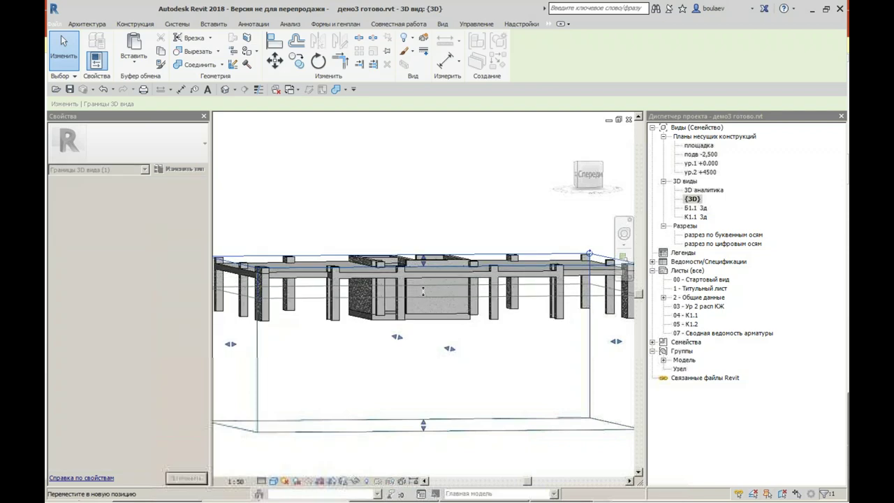
pyautogui.click(419, 186)
pyautogui.moveTo(420, 186)
pyautogui.keyDown('shift'); pyautogui.mouseDown(button='middle')
pyautogui.moveTo(457, 229)
pyautogui.moveTo(392, 182)
pyautogui.mouseUp(button='middle'); pyautogui.keyUp('shift')
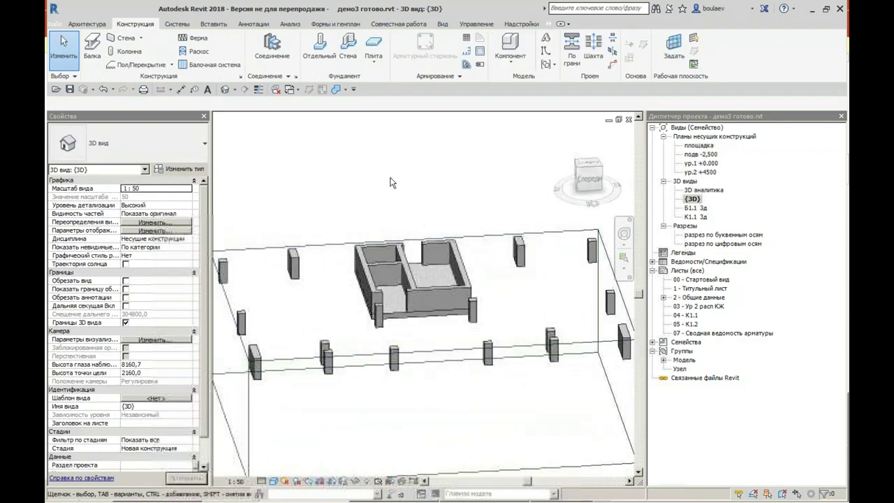
# Step: Set up an isolated foundation of type 1F15.9 at level ур.1 +0.000
pyautogui.click(319, 49)
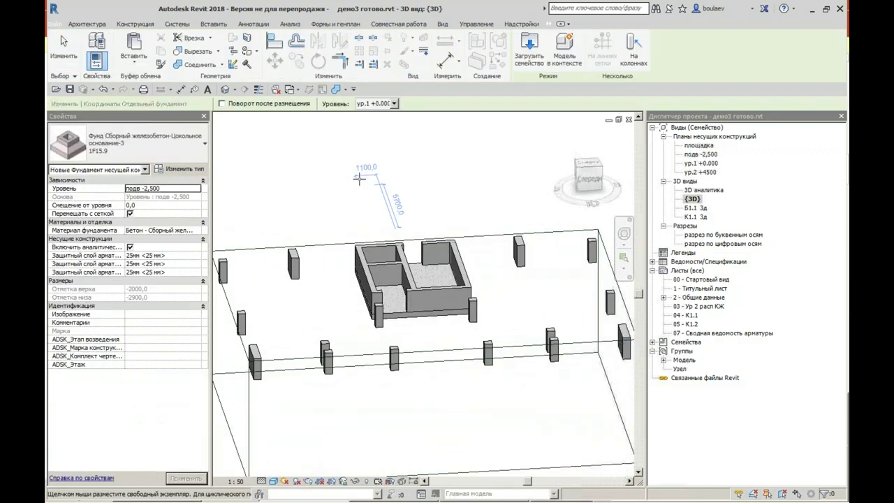
pyautogui.click(103, 149)
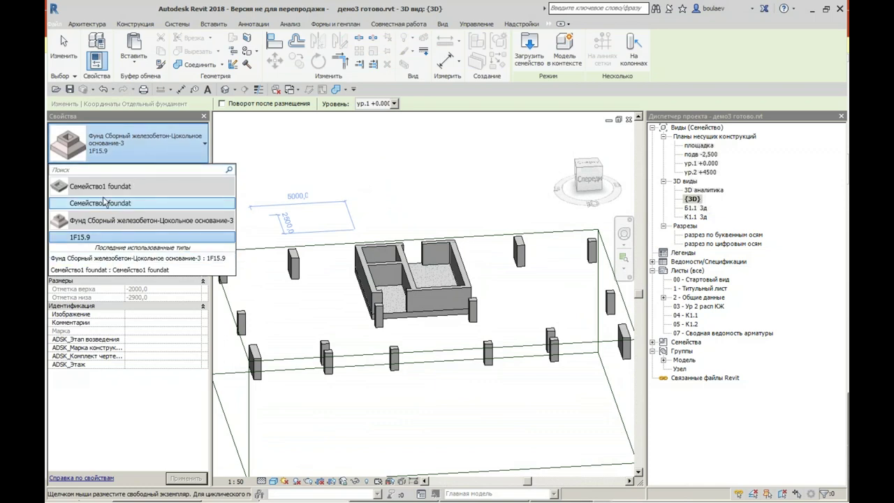
pyautogui.click(100, 239)
pyautogui.scroll(2, 381, 395)
pyautogui.scroll(1, 411, 344)
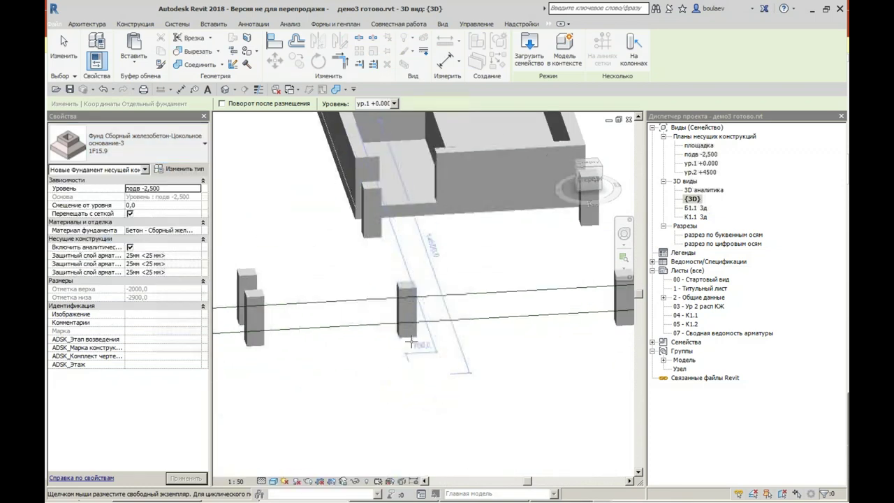
pyautogui.click(394, 104)
pyautogui.click(374, 129)
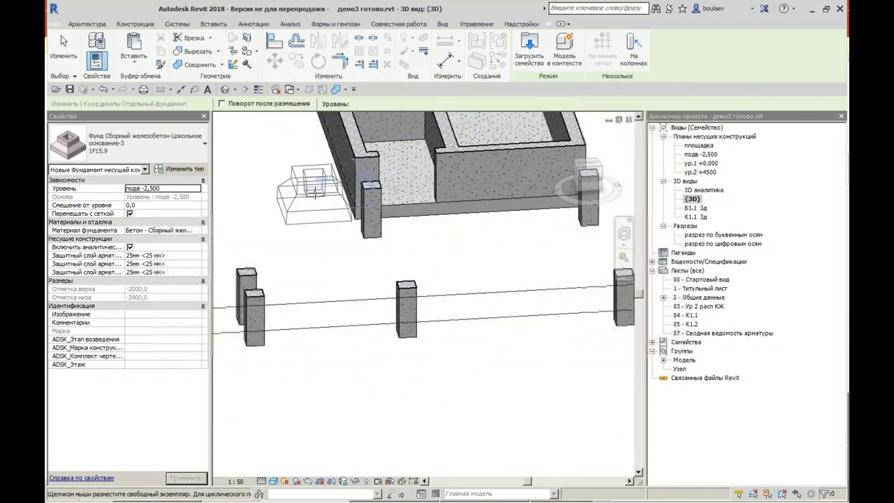
# Step: Place the footings at the basement columns using At Columns
pyautogui.click(634, 49)
pyautogui.moveTo(485, 269)
pyautogui.keyDown('shift'); pyautogui.mouseDown(button='middle')
pyautogui.moveTo(473, 375)
pyautogui.moveTo(464, 340)
pyautogui.moveTo(452, 333)
pyautogui.moveTo(464, 372)
pyautogui.moveTo(554, 308)
pyautogui.mouseUp(button='middle'); pyautogui.keyUp('shift')
pyautogui.scroll(-2, 449, 319)
pyautogui.moveTo(605, 302); pyautogui.dragTo(312, 266)
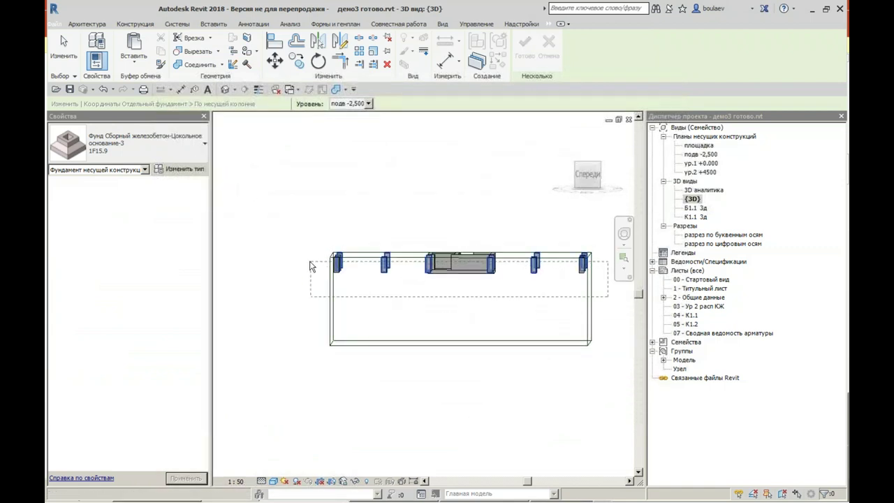
pyautogui.moveTo(622, 306); pyautogui.dragTo(315, 262)
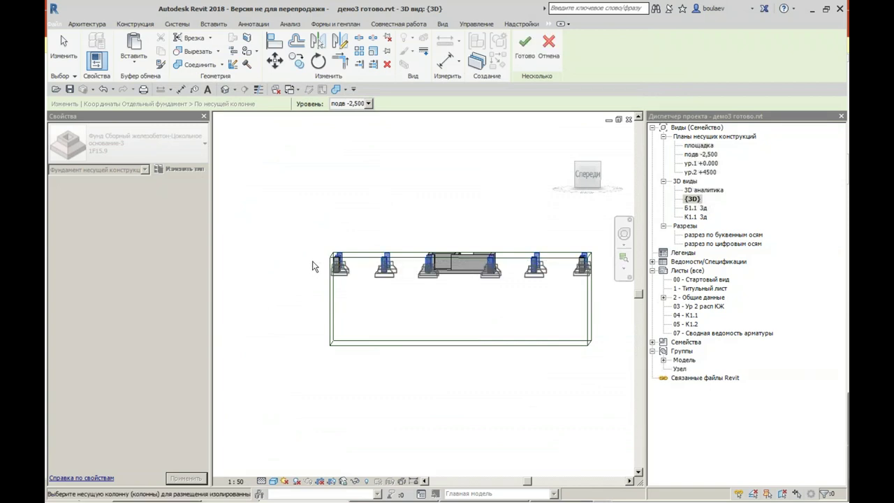
pyautogui.click(525, 49)
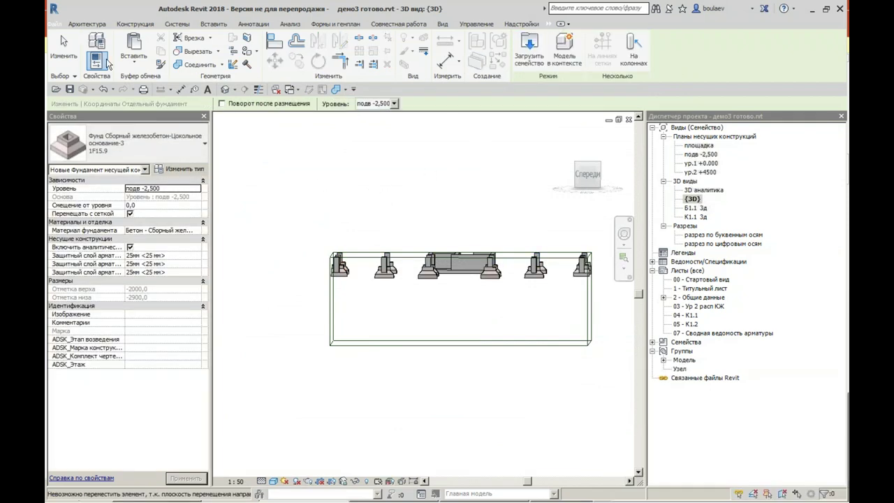
pyautogui.press('Escape')
pyautogui.keyDown('shift'); pyautogui.moveTo(318, 209); pyautogui.dragTo(413, 345, button='middle'); pyautogui.keyUp('shift')
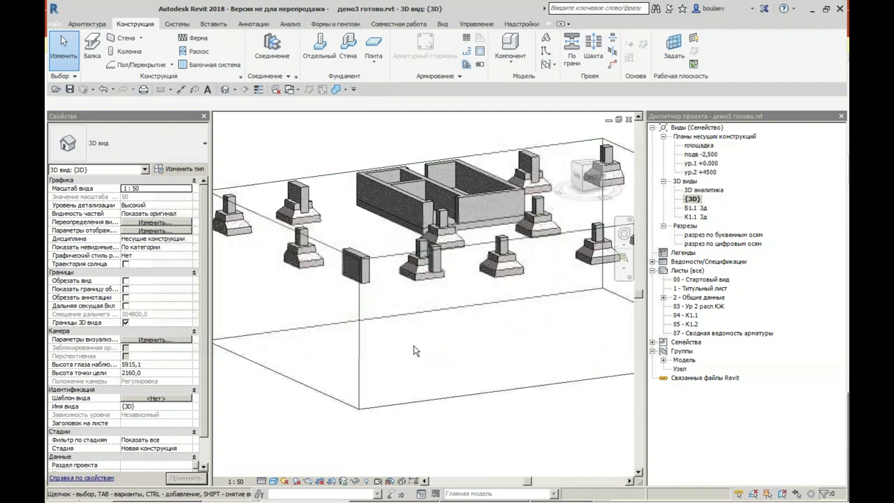
# Step: Orbit to the core walls with the 600 x 800 wall foundation tool active
pyautogui.moveTo(410, 339)
pyautogui.keyDown('shift'); pyautogui.mouseDown(button='middle')
pyautogui.moveTo(415, 416)
pyautogui.moveTo(447, 412)
pyautogui.moveTo(473, 381)
pyautogui.mouseUp(button='middle'); pyautogui.keyUp('shift')
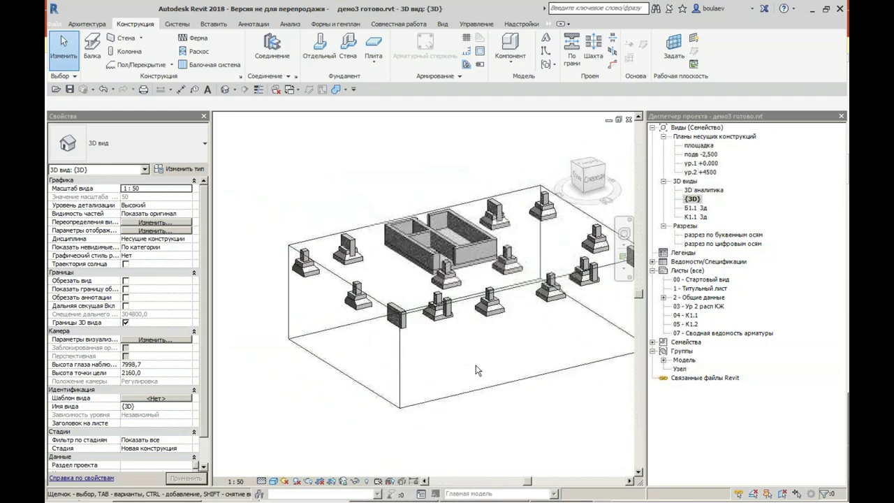
pyautogui.scroll(1, 454, 377)
pyautogui.scroll(2, 447, 374)
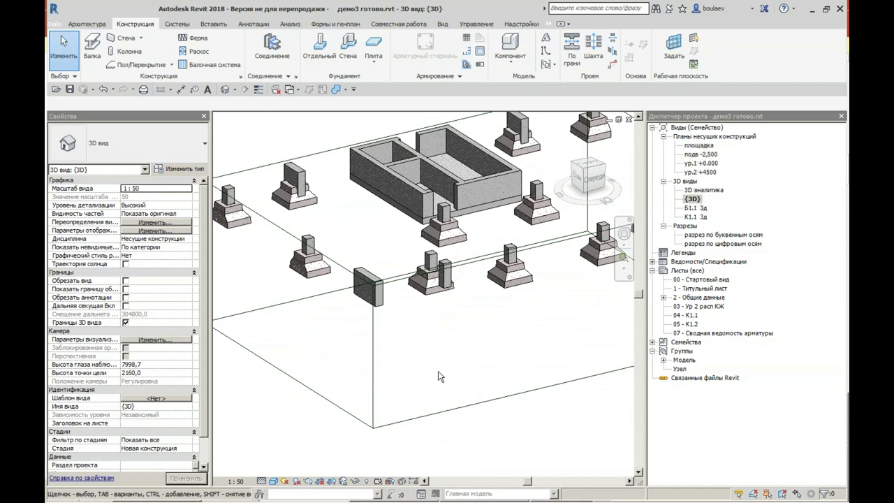
pyautogui.click(348, 55)
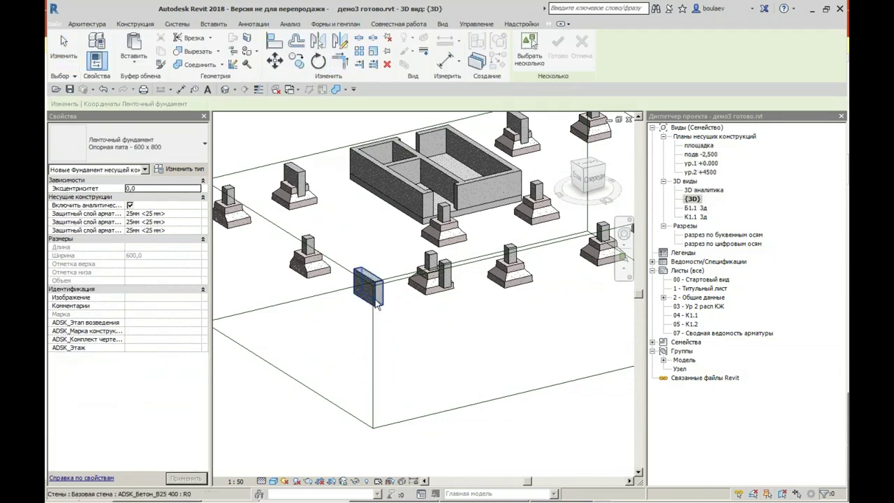
pyautogui.moveTo(561, 265)
pyautogui.keyDown('shift'); pyautogui.mouseDown(button='middle')
pyautogui.moveTo(487, 321)
pyautogui.moveTo(440, 299)
pyautogui.mouseUp(button='middle'); pyautogui.keyUp('shift')
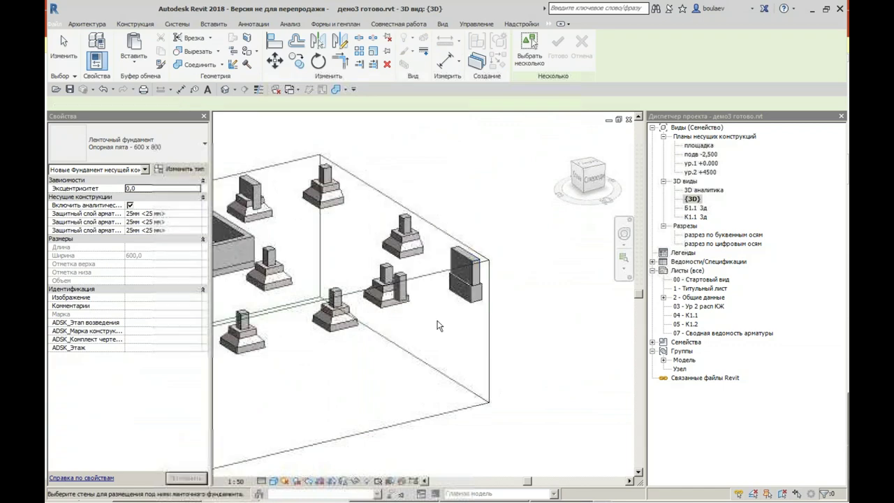
pyautogui.scroll(-2, 391, 329)
pyautogui.scroll(2, 349, 314)
pyautogui.scroll(1, 366, 248)
# Step: Place strip footings under the back, right-front, left-front and remaining core walls
pyautogui.click(366, 247)
pyautogui.click(385, 292)
pyautogui.click(307, 293)
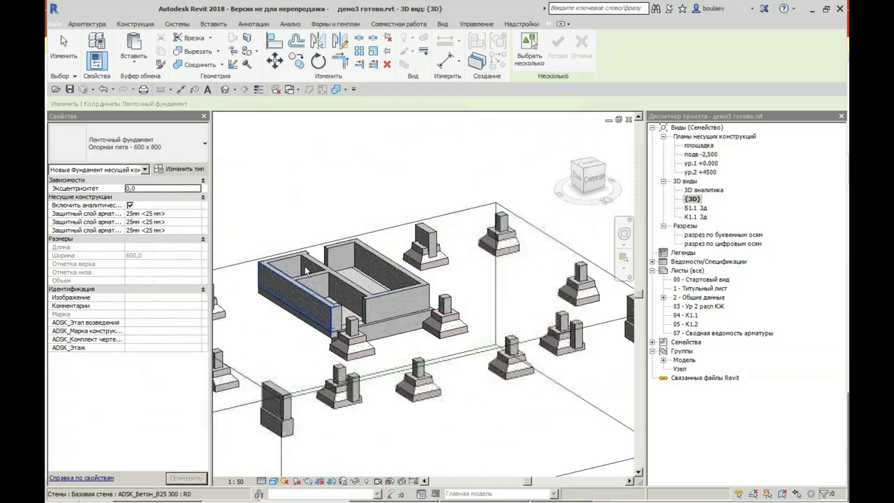
pyautogui.click(307, 276)
pyautogui.click(296, 250)
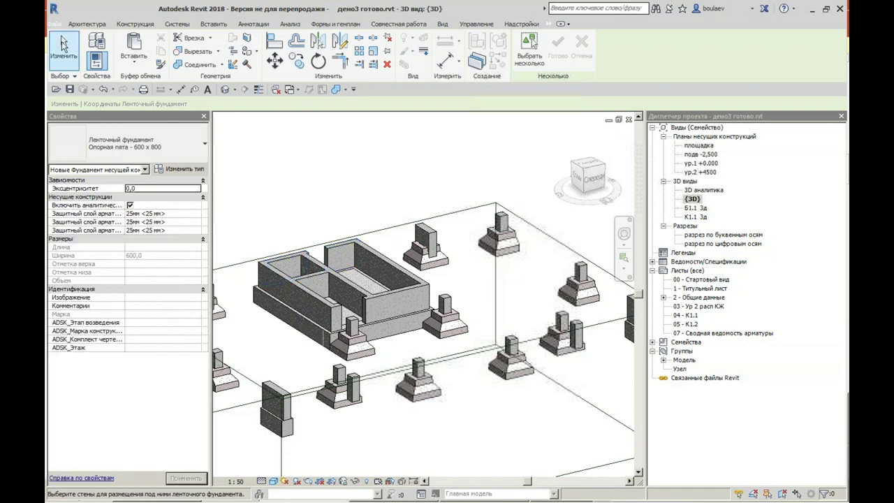
pyautogui.click(62, 52)
pyautogui.scroll(-2, 335, 157)
# Step: From the top view, crop the section box in to the foundation pit
pyautogui.click(587, 169)
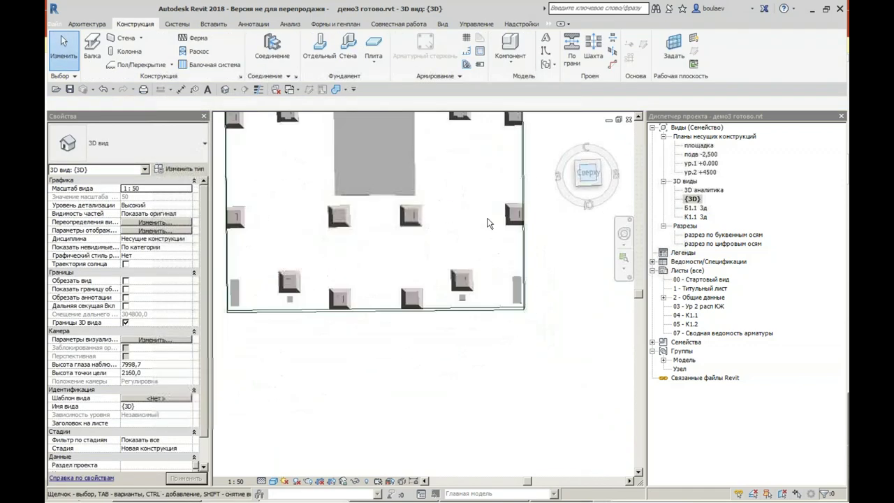
pyautogui.click(572, 188)
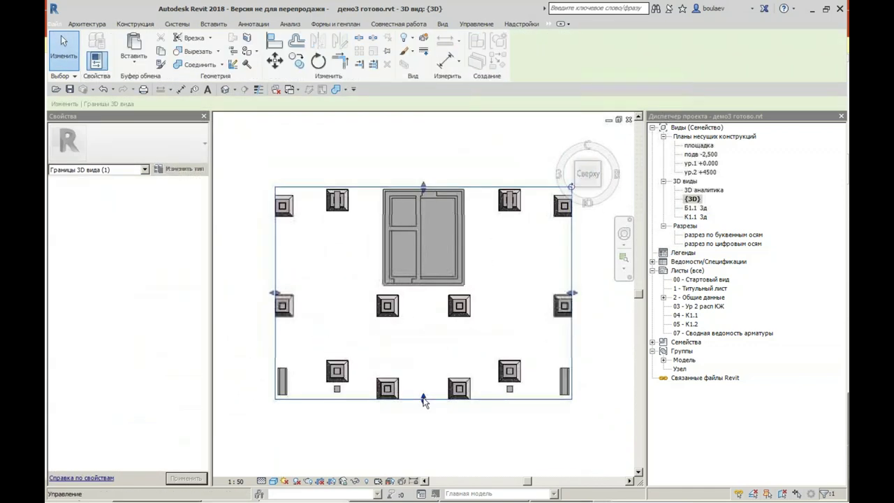
pyautogui.moveTo(424, 399); pyautogui.dragTo(423, 292)
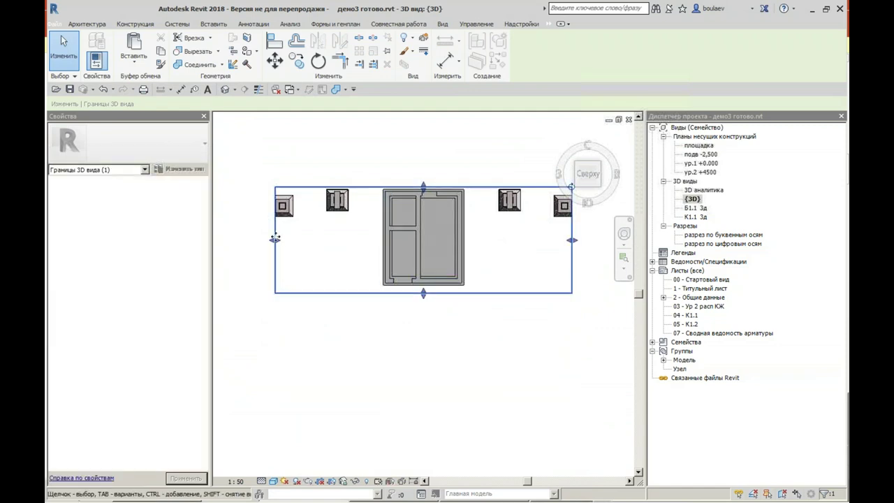
pyautogui.moveTo(275, 240); pyautogui.dragTo(363, 240)
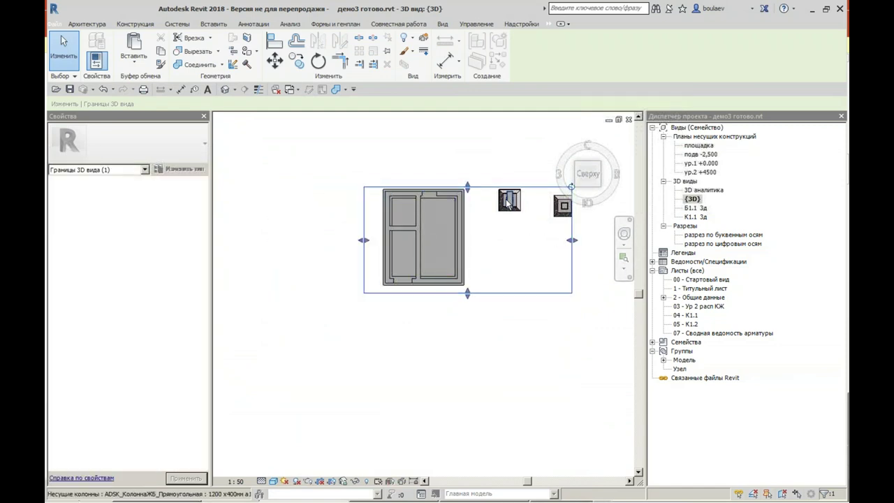
pyautogui.moveTo(571, 239); pyautogui.dragTo(489, 239)
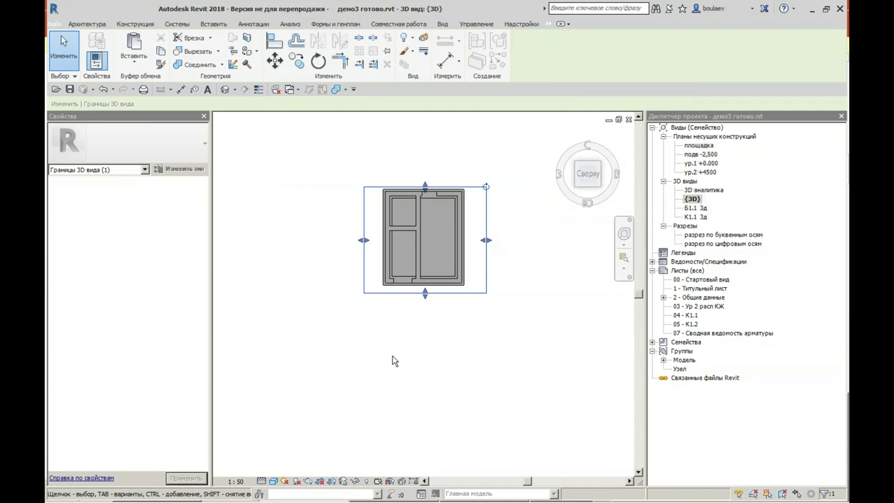
pyautogui.keyDown('shift'); pyautogui.moveTo(396, 359); pyautogui.dragTo(463, 270, button='middle'); pyautogui.keyUp('shift')
pyautogui.scroll(3, 473, 280)
pyautogui.scroll(2, 474, 285)
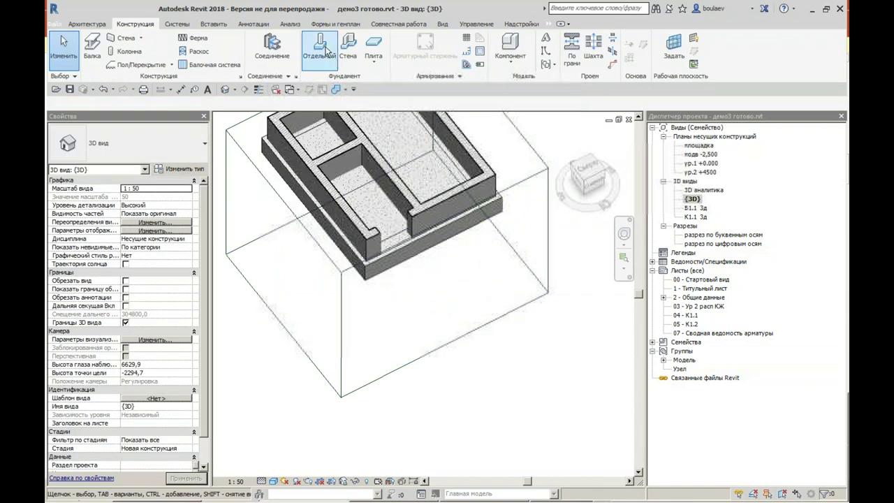
# Step: Place the Семейство1 foundat component in the pit's upper-left room
pyautogui.click(511, 52)
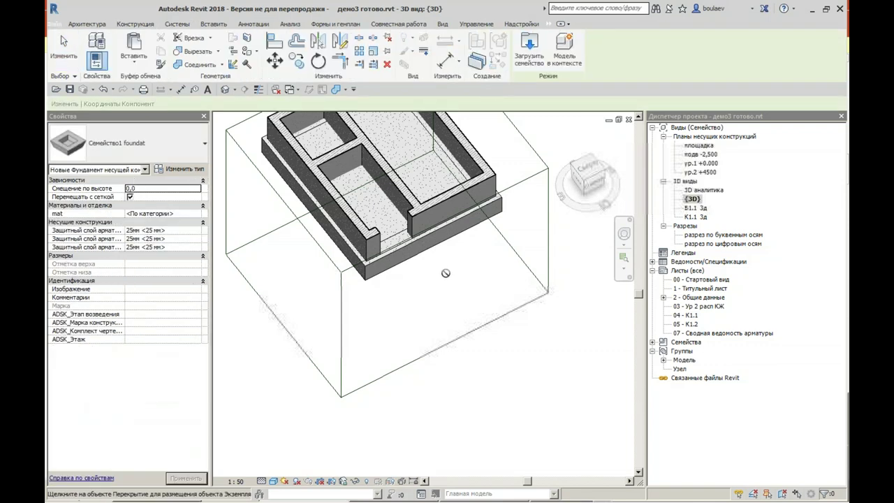
pyautogui.scroll(-3, 443, 278)
pyautogui.keyDown('shift'); pyautogui.moveTo(443, 280); pyautogui.dragTo(410, 295, button='middle'); pyautogui.keyUp('shift')
pyautogui.scroll(2, 358, 190)
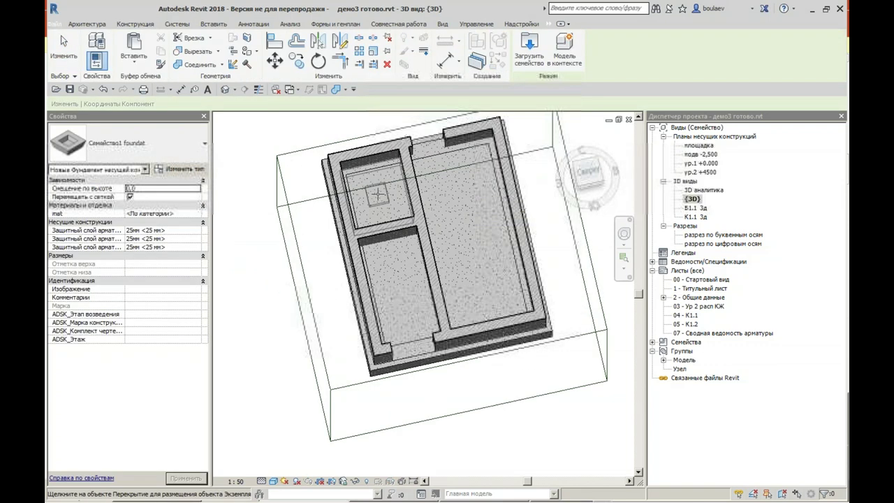
pyautogui.click(385, 200)
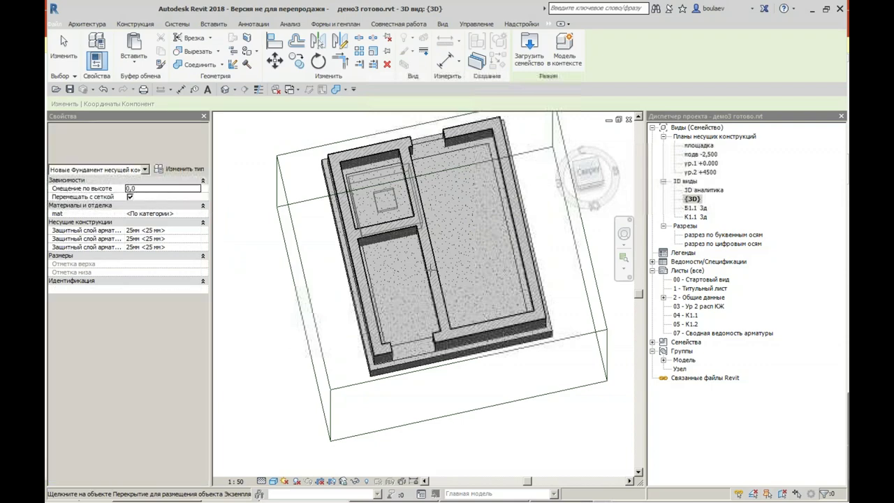
pyautogui.press('Escape')
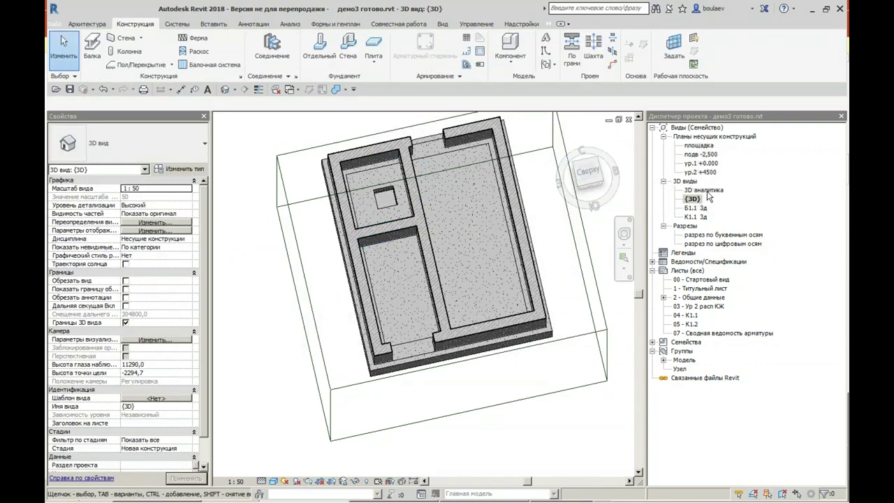
pyautogui.moveTo(348, 351)
pyautogui.keyDown('shift'); pyautogui.mouseDown(button='middle')
pyautogui.moveTo(299, 255)
pyautogui.moveTo(447, 238)
pyautogui.mouseUp(button='middle'); pyautogui.keyUp('shift')
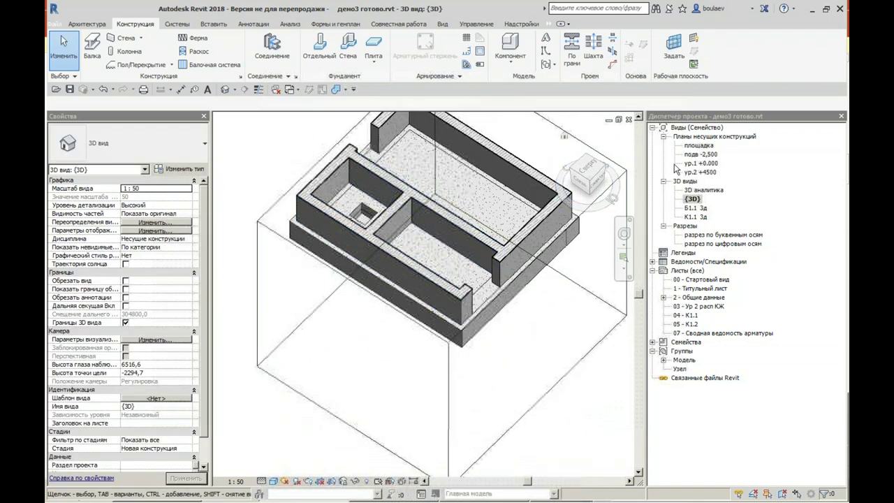
# Step: Open the подв -2,500 plan view
pyautogui.doubleClick(698, 154)
pyautogui.scroll(3, 452, 294)
pyautogui.scroll(2, 452, 294)
pyautogui.moveTo(452, 294); pyautogui.dragTo(454, 301, button='middle')
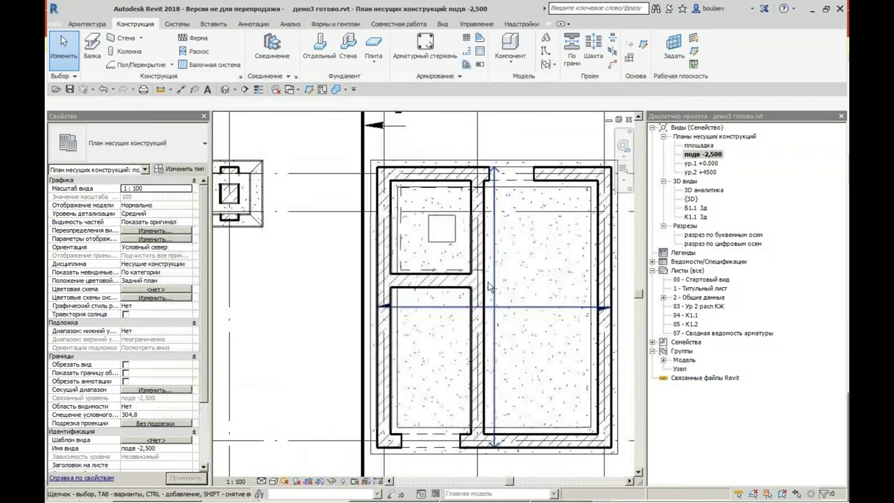
# Step: Draw a diagonal detail line from the room's upper-left to lower-right corner
pyautogui.click(321, 90)
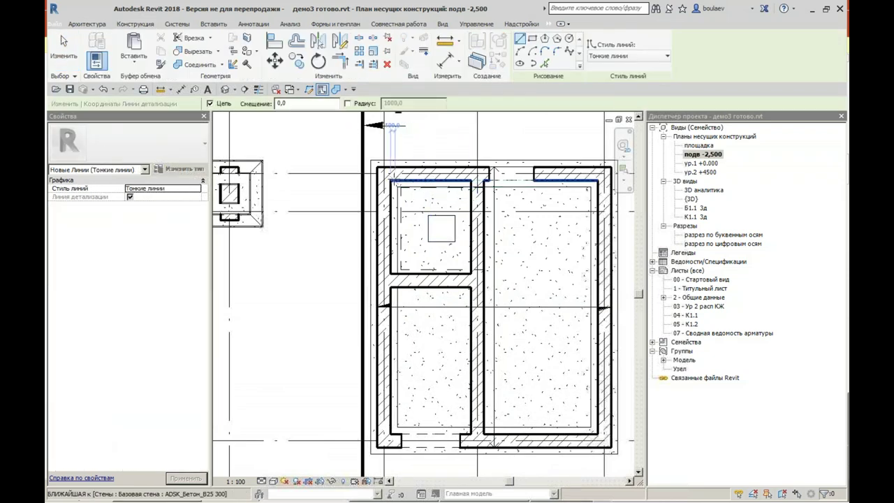
pyautogui.click(392, 184)
pyautogui.click(471, 274)
pyautogui.press('Escape')
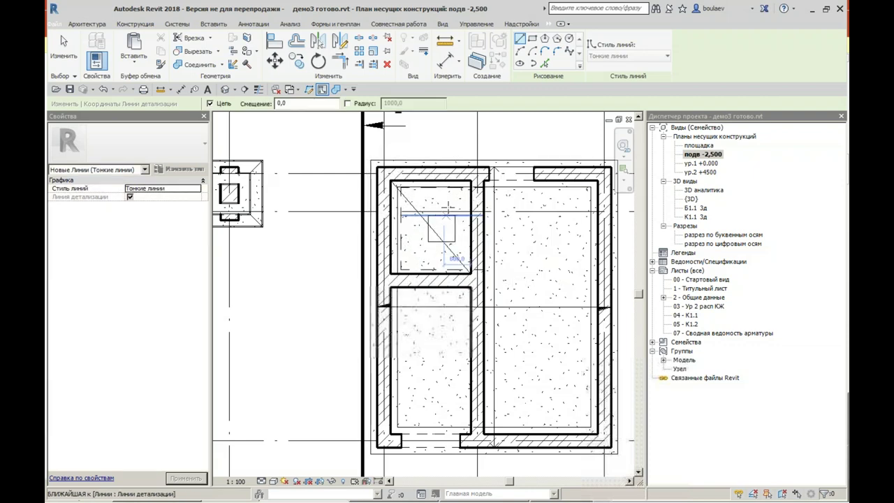
pyautogui.click(431, 227)
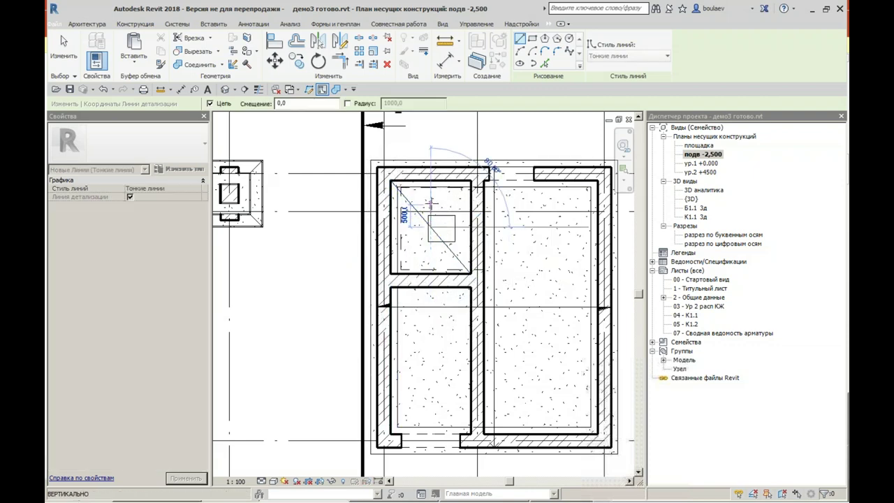
pyautogui.scroll(3, 431, 227)
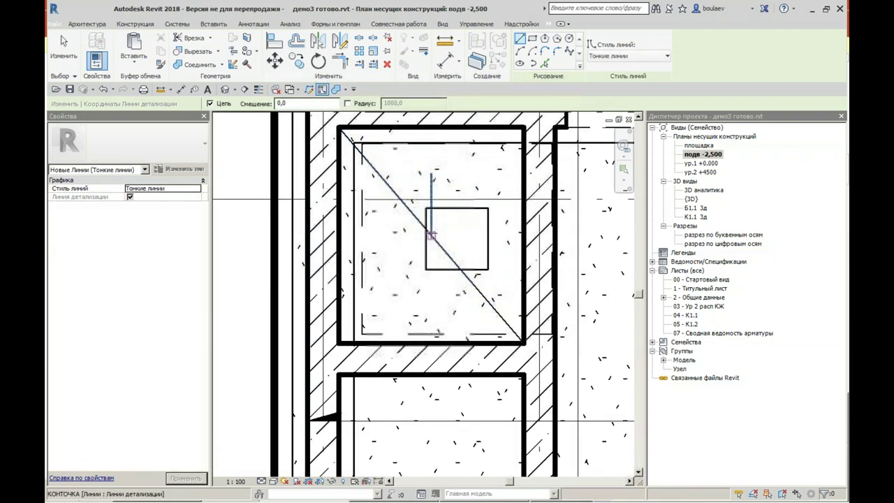
# Step: Add a guide line from the diagonal's midpoint and align the foundation to it
pyautogui.click(430, 232)
pyautogui.press('Escape')
pyautogui.press('Escape')
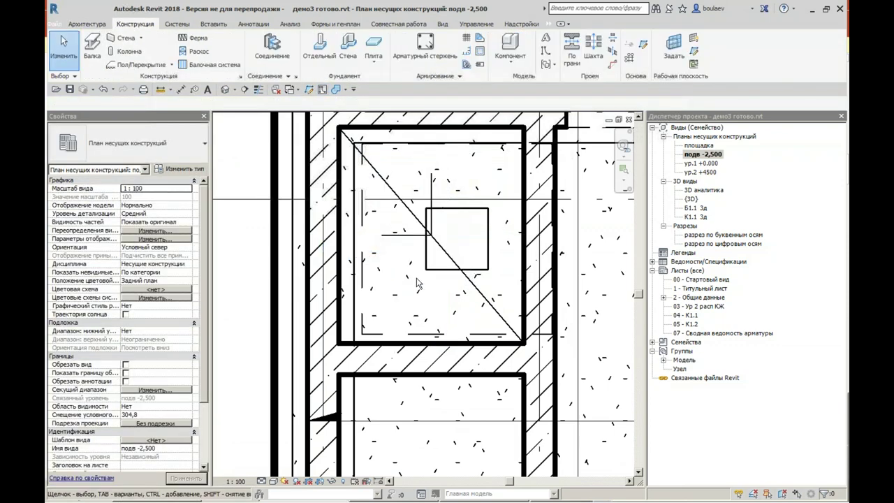
pyautogui.scroll(-2, 423, 269)
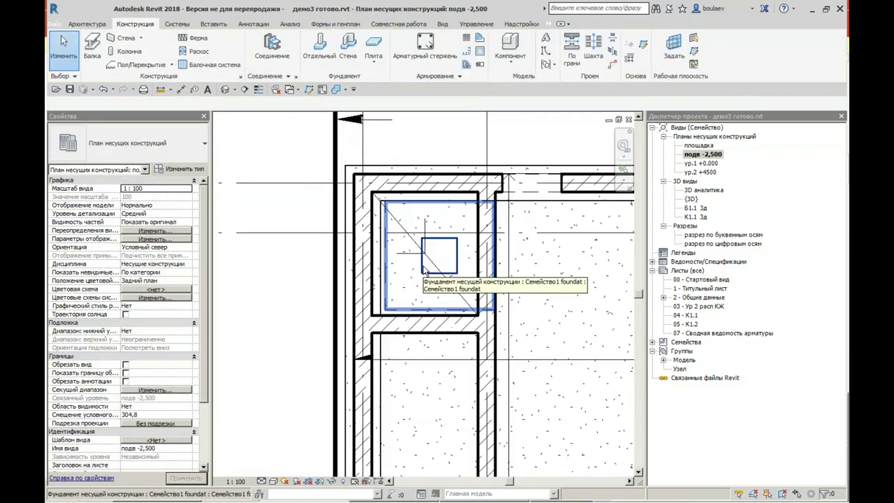
pyautogui.click(423, 269)
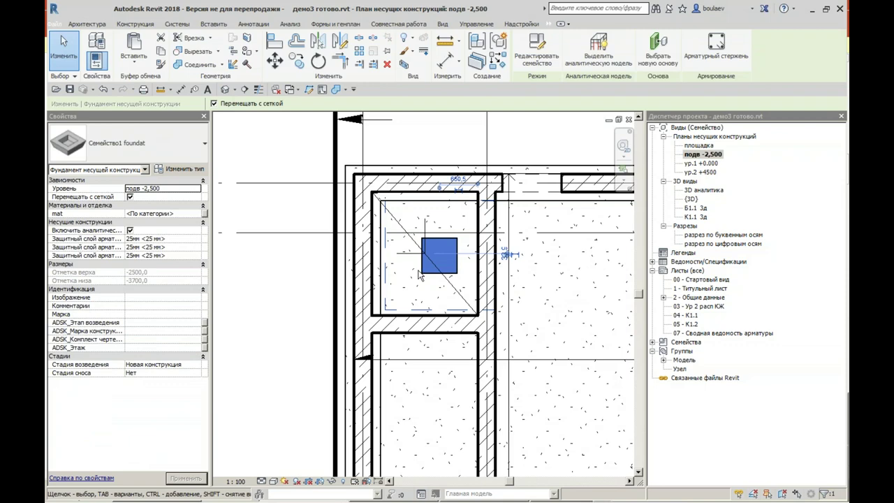
pyautogui.press('a')
pyautogui.press('l')
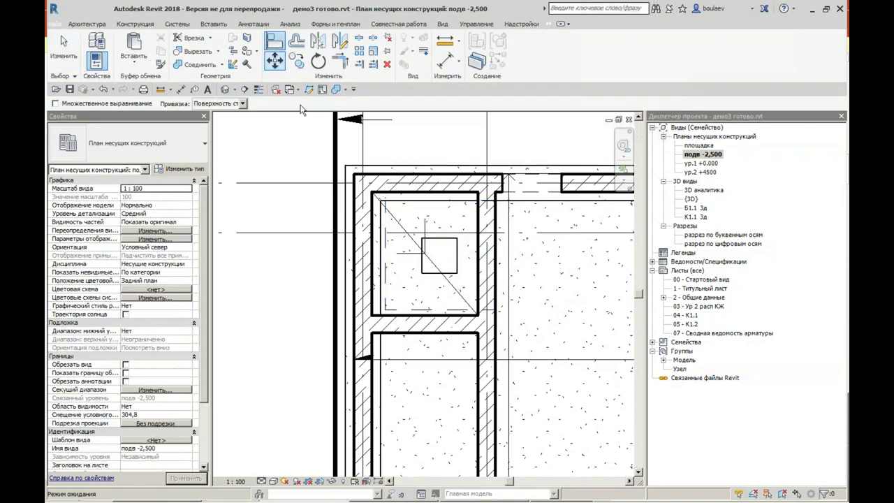
pyautogui.click(422, 228)
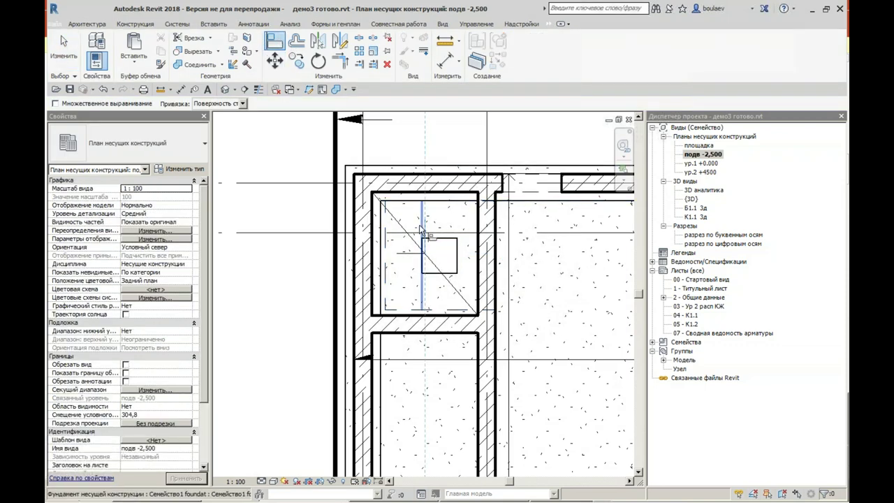
pyautogui.click(422, 231)
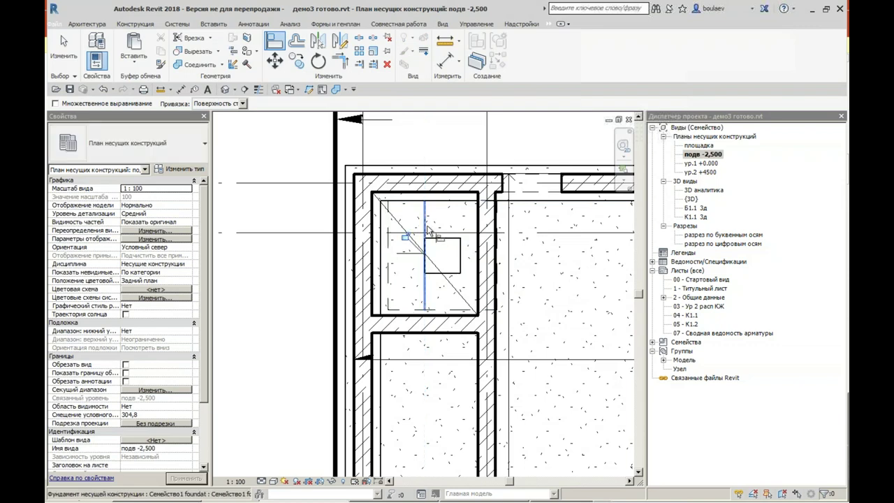
pyautogui.scroll(2, 427, 258)
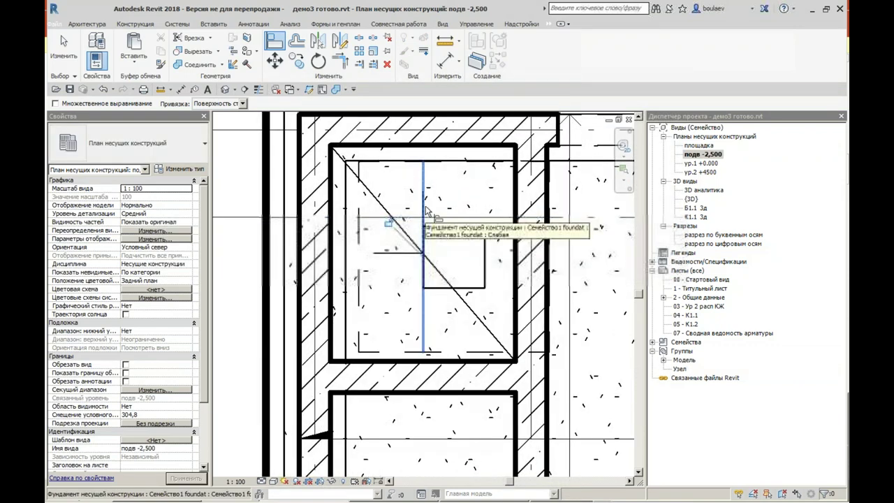
pyautogui.press('Escape')
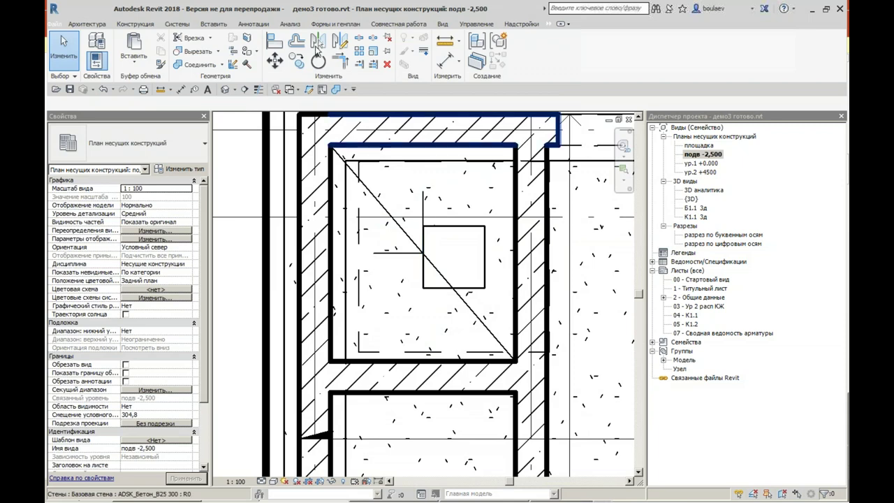
# Step: Move the foundation left and align it to the horizontal guide line
pyautogui.click(480, 236)
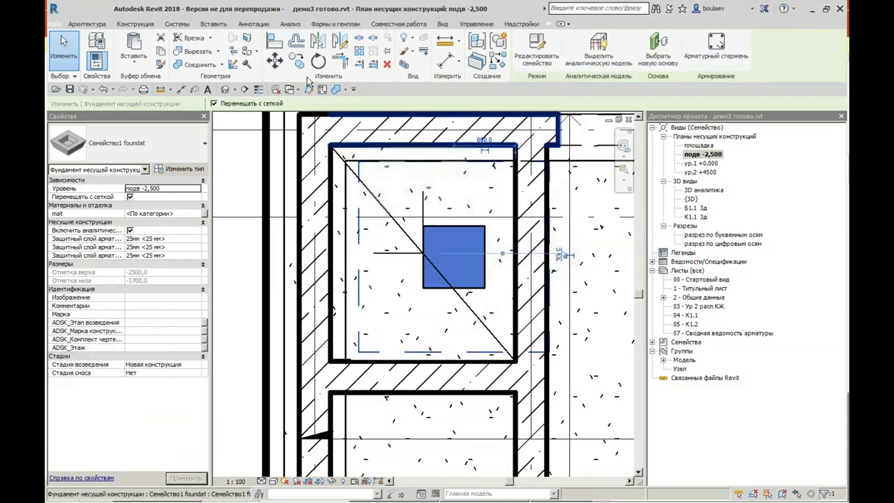
pyautogui.click(275, 60)
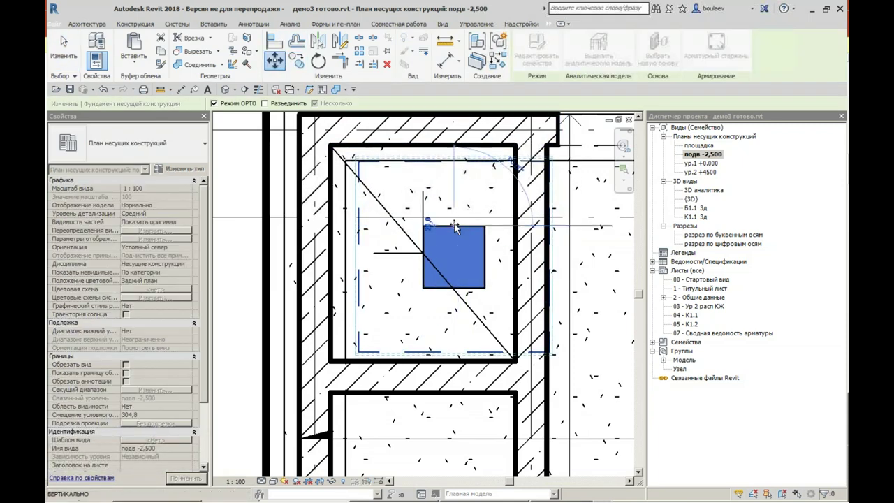
pyautogui.click(445, 235)
pyautogui.click(414, 235)
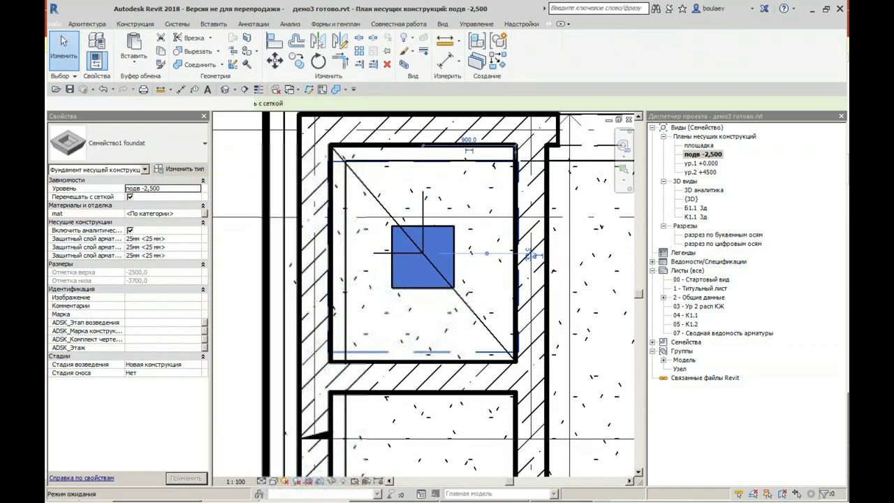
pyautogui.click(275, 40)
pyautogui.click(380, 252)
pyautogui.click(381, 257)
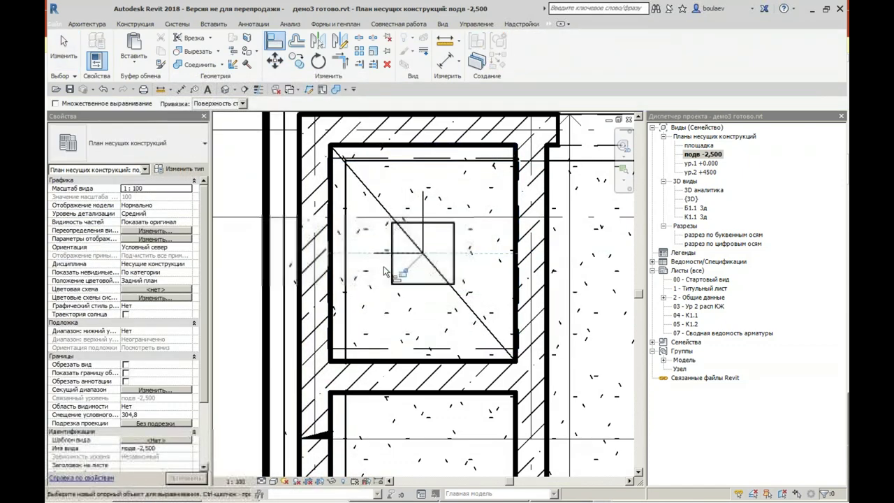
pyautogui.press('Escape')
pyautogui.press('Escape')
pyautogui.scroll(-3, 378, 288)
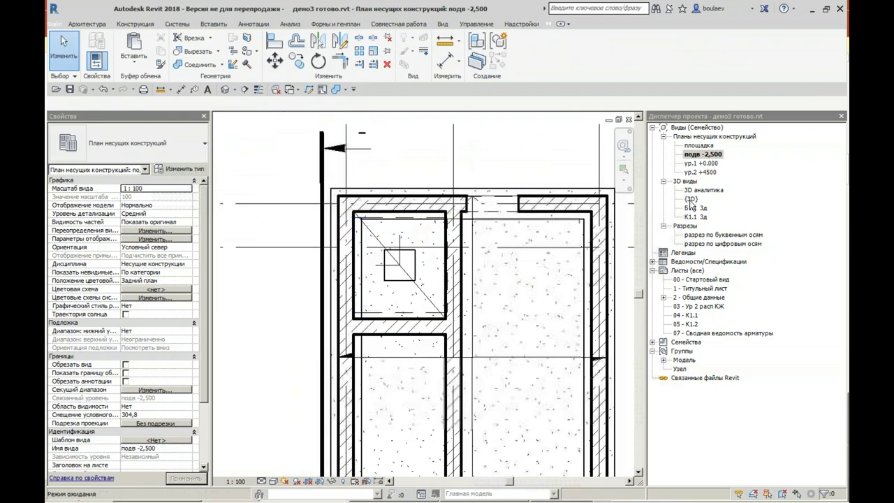
# Step: In the {3D} view, narrow the section box around the foundation
pyautogui.doubleClick(690, 200)
pyautogui.click(512, 337)
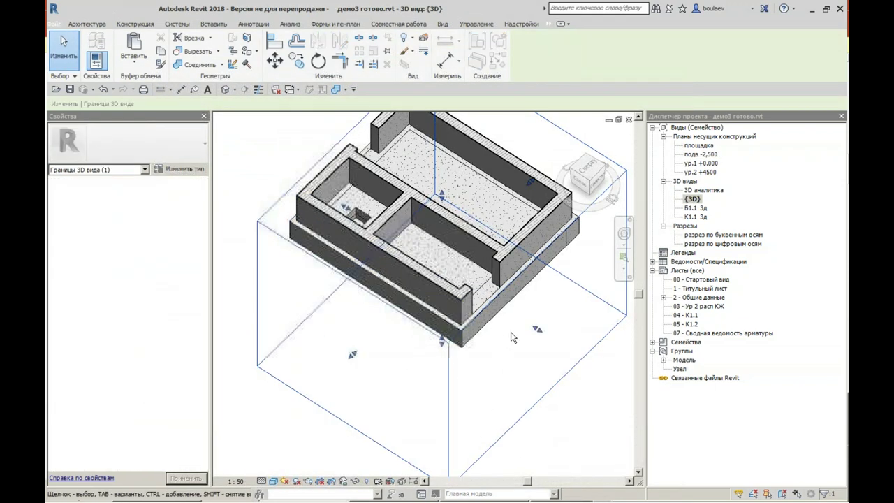
pyautogui.moveTo(536, 330); pyautogui.dragTo(384, 238)
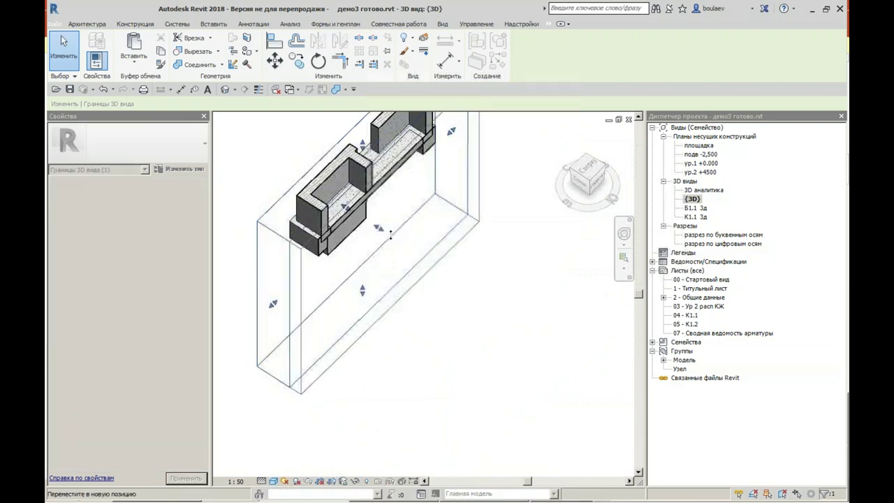
pyautogui.scroll(3, 440, 327)
pyautogui.keyDown('shift'); pyautogui.moveTo(440, 327); pyautogui.dragTo(378, 231, button='middle'); pyautogui.keyUp('shift')
pyautogui.click(378, 231)
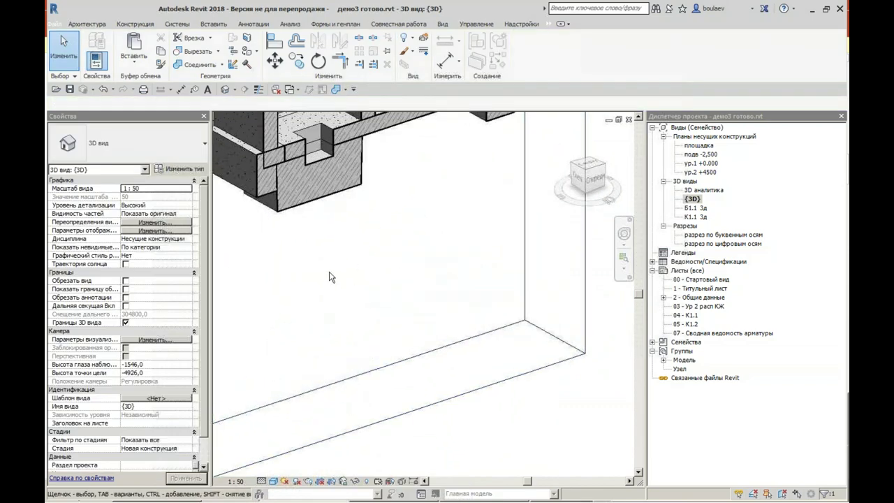
pyautogui.scroll(1, 392, 234)
# Step: Set the foundation type's Г 2 800, Ш 3 2100, ниша Ш 1000, Ш 2 1700
pyautogui.click(431, 236)
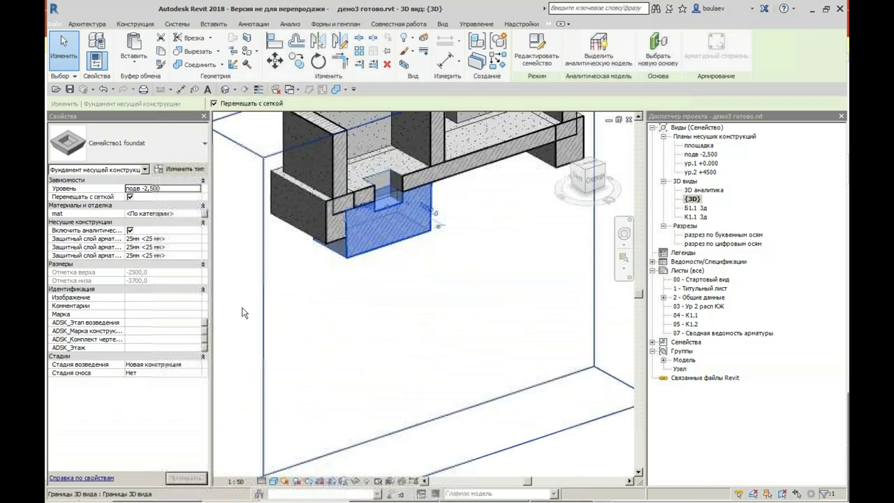
pyautogui.click(183, 170)
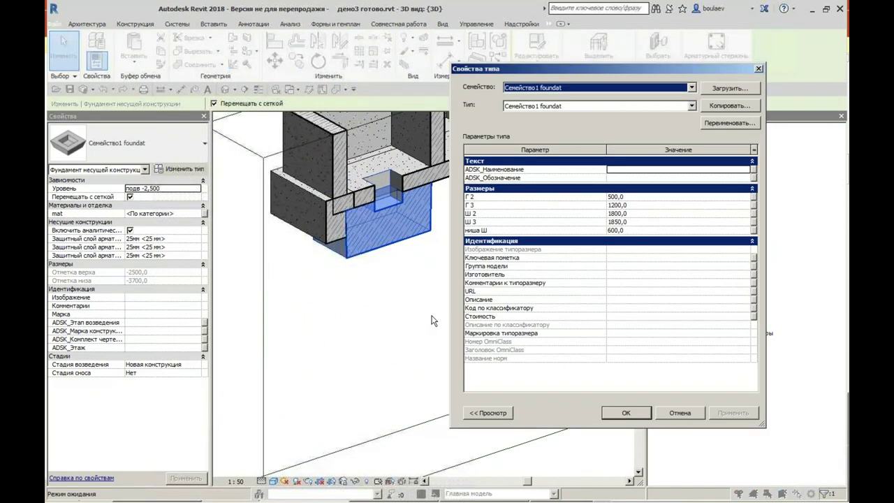
pyautogui.click(649, 233)
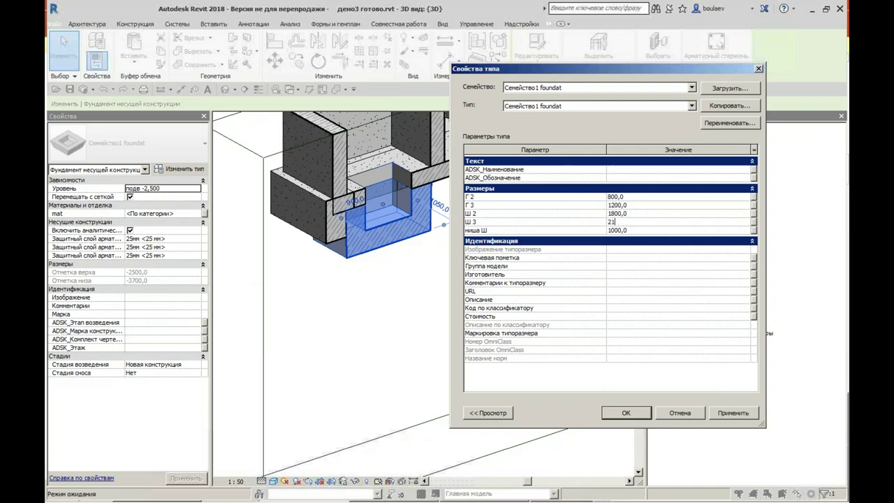
pyautogui.write('2100')
pyautogui.write('1700')
pyautogui.press('Return')
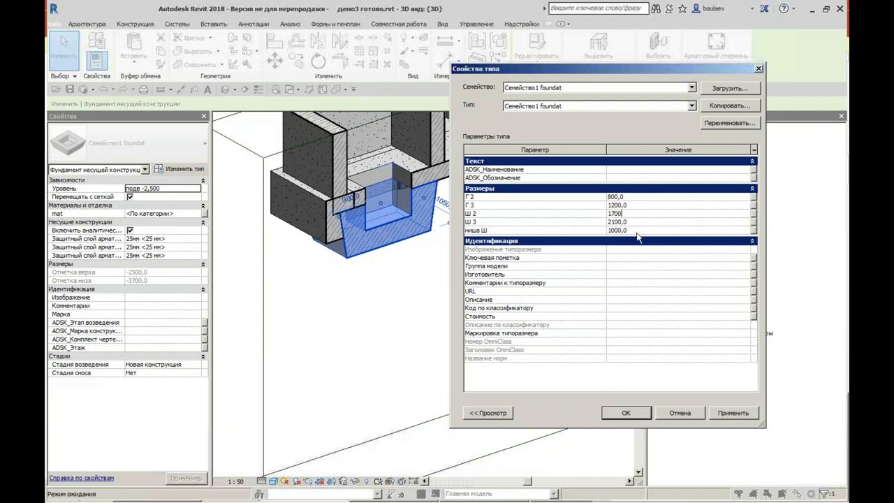
pyautogui.press('Return')
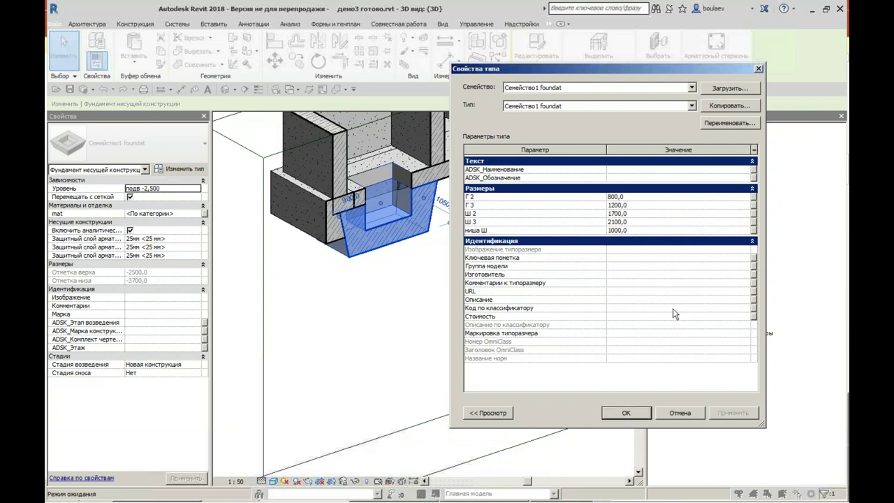
pyautogui.click(627, 412)
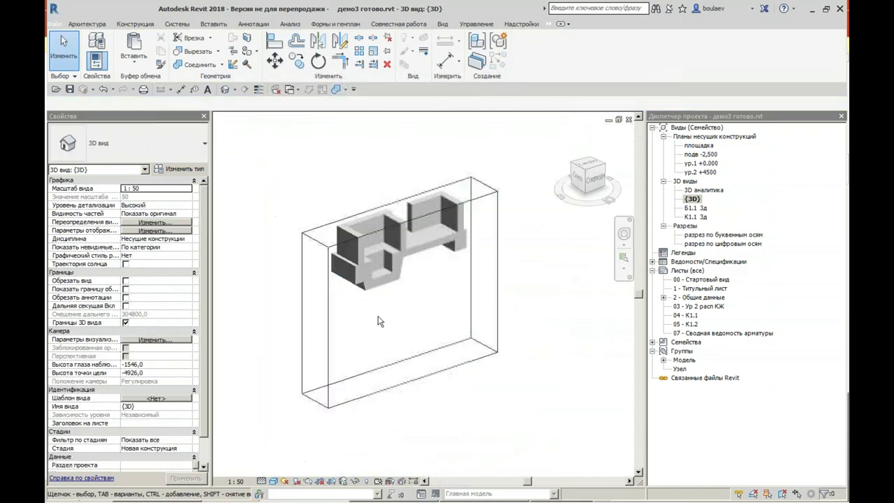
# Step: Stretch the section box outward to show the whole basement
pyautogui.click(329, 321)
pyautogui.moveTo(413, 302); pyautogui.dragTo(515, 358)
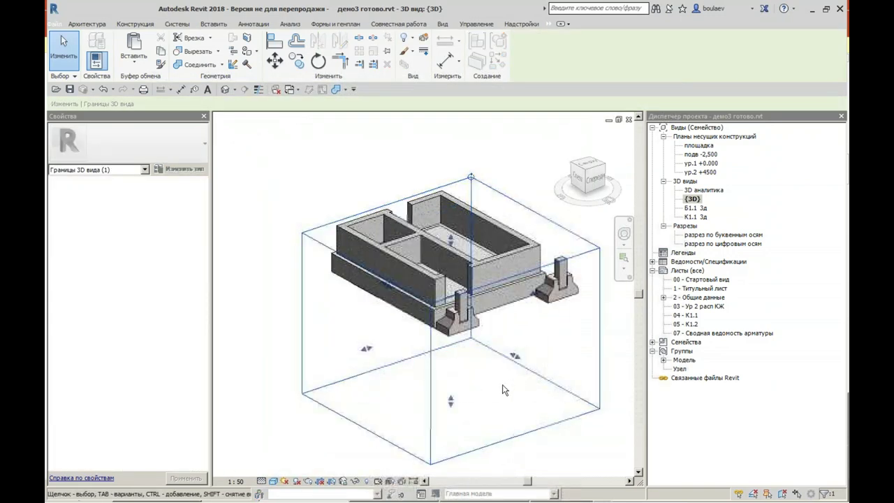
pyautogui.keyDown('shift'); pyautogui.moveTo(505, 390); pyautogui.dragTo(489, 371, button='middle'); pyautogui.keyUp('shift')
pyautogui.click(501, 403)
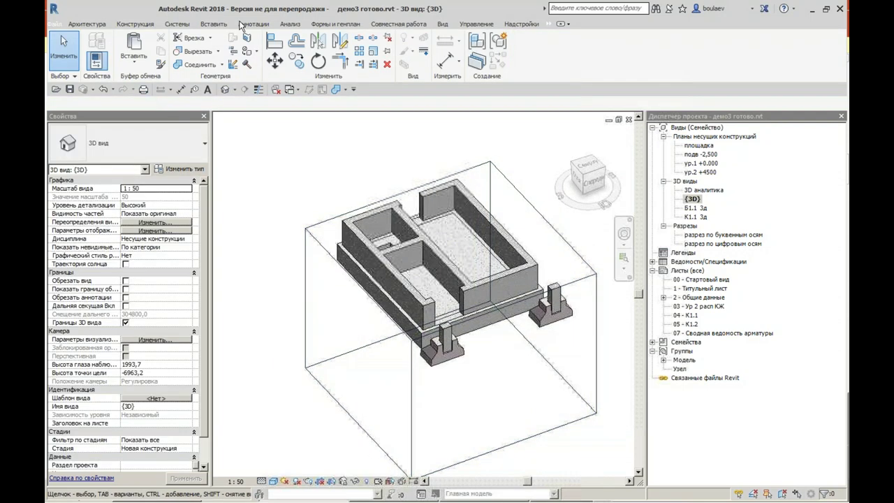
# Step: Join the floor slab's geometry with the adjacent element, dismissing the warning
pyautogui.click(337, 89)
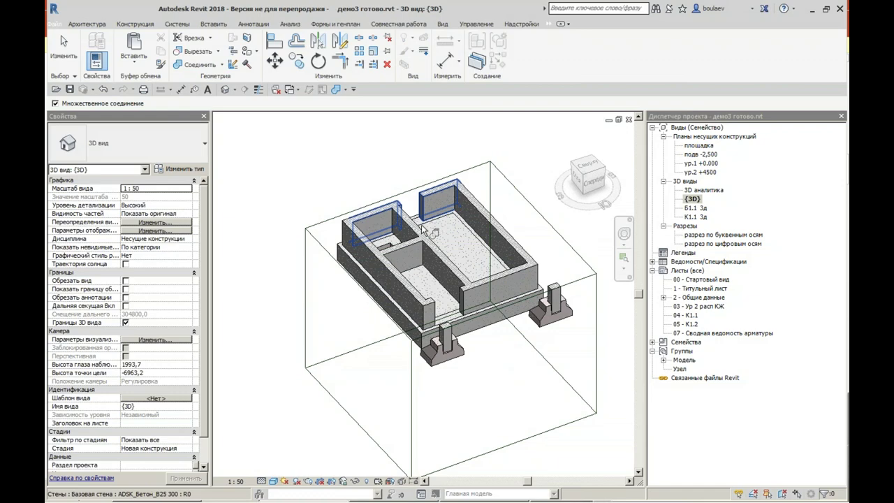
pyautogui.click(458, 327)
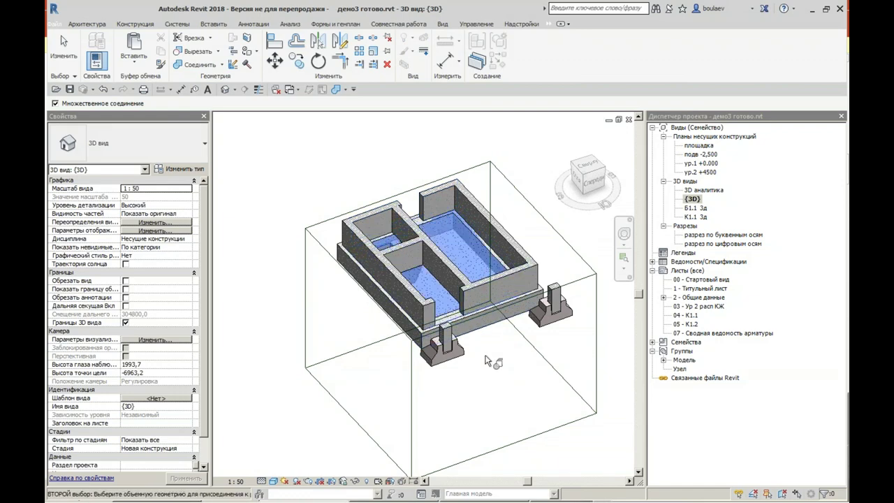
pyautogui.keyDown('shift'); pyautogui.moveTo(498, 364); pyautogui.dragTo(511, 339, button='middle'); pyautogui.keyUp('shift')
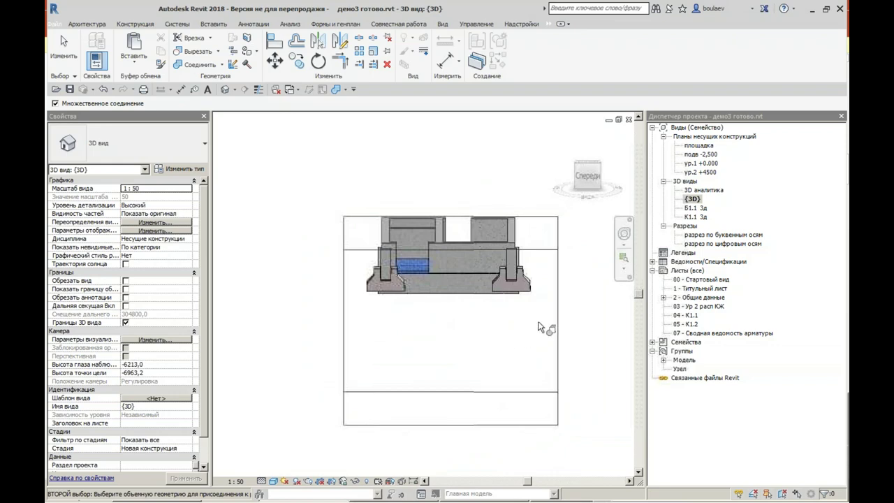
pyautogui.click(413, 227)
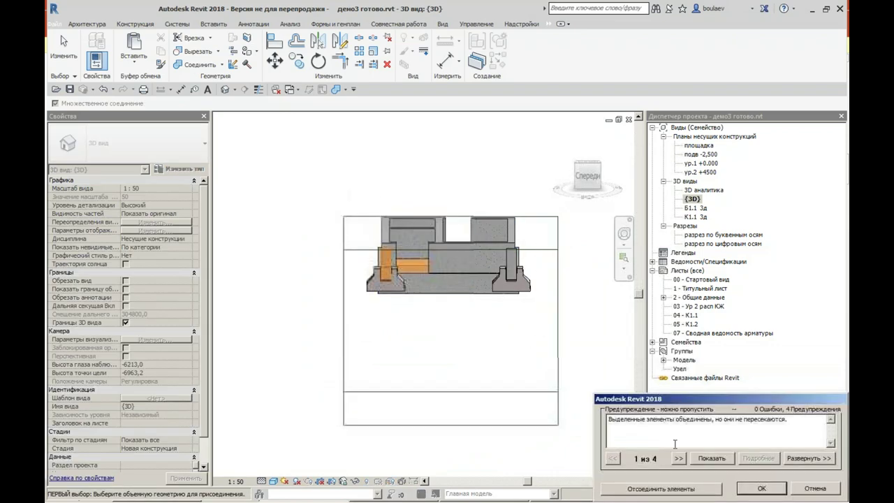
pyautogui.click(755, 490)
pyautogui.click(68, 36)
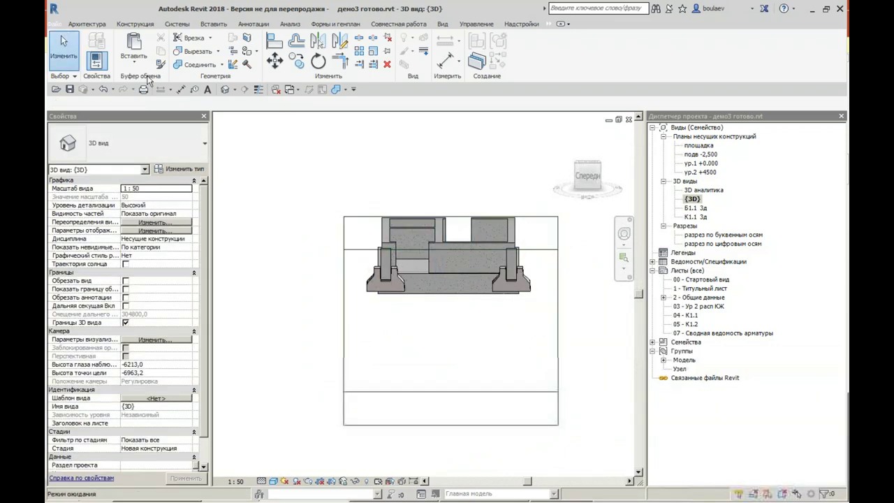
pyautogui.keyDown('shift'); pyautogui.moveTo(349, 193); pyautogui.dragTo(545, 280, button='middle'); pyautogui.keyUp('shift')
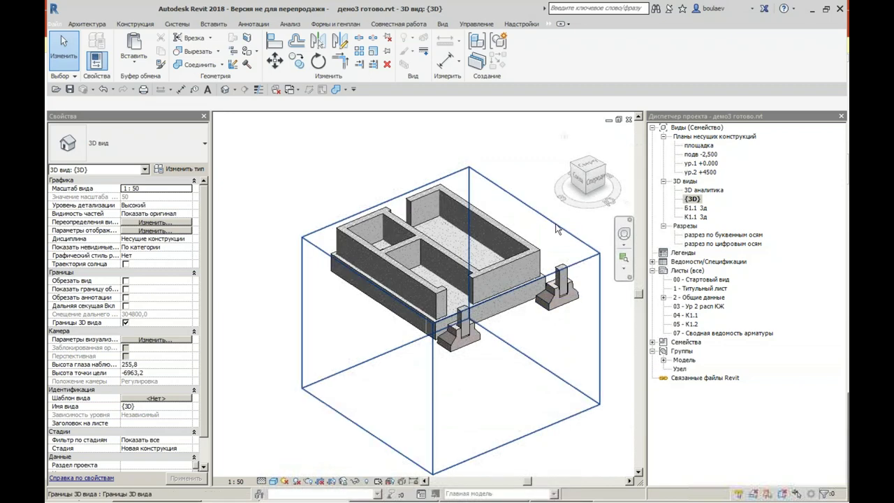
# Step: Turn off the 3D section box so the whole building is visible again
pyautogui.click(558, 225)
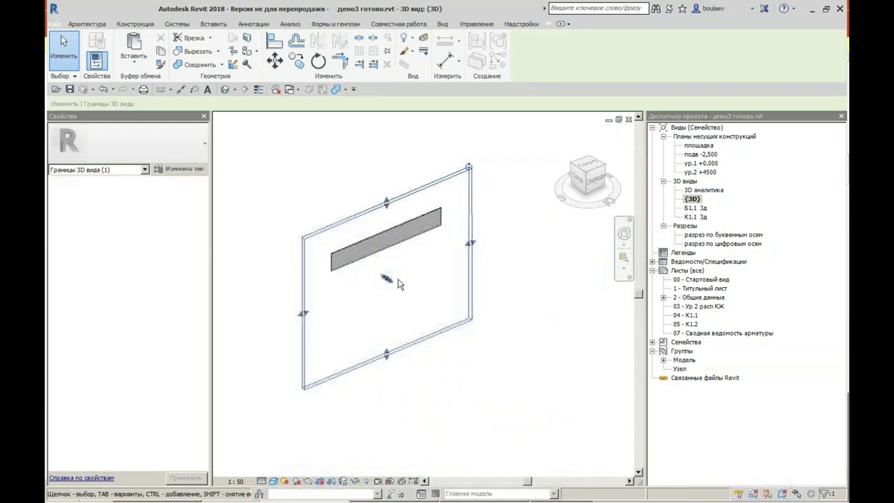
pyautogui.keyDown('shift'); pyautogui.moveTo(399, 284); pyautogui.dragTo(469, 296, button='middle'); pyautogui.keyUp('shift')
pyautogui.scroll(2, 399, 290)
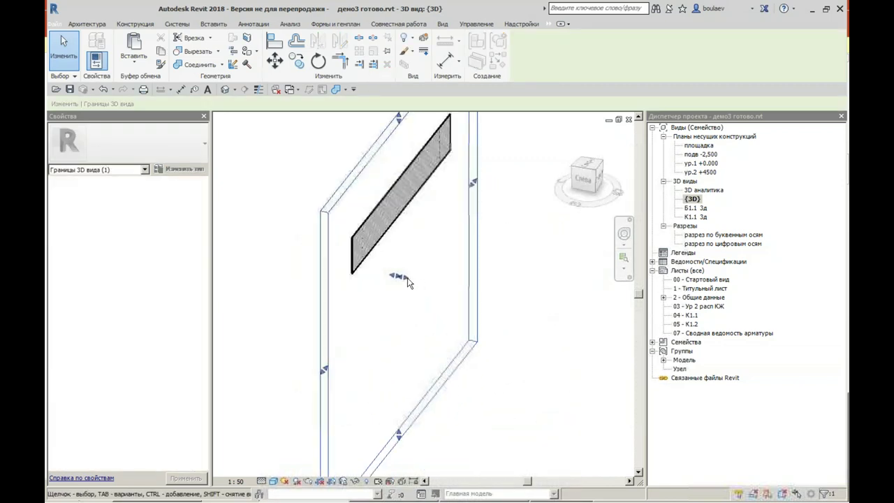
pyautogui.scroll(1, 409, 283)
pyautogui.click(411, 282)
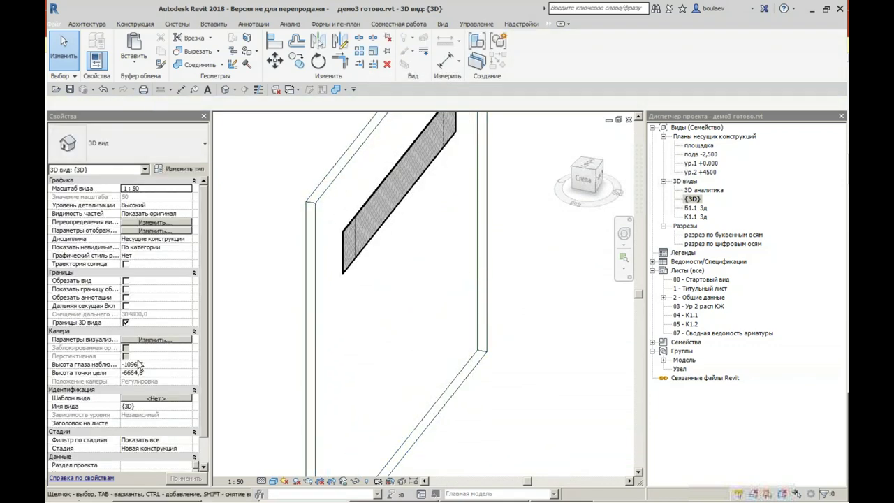
pyautogui.click(126, 323)
pyautogui.moveTo(369, 336)
pyautogui.keyDown('shift'); pyautogui.mouseDown(button='middle')
pyautogui.moveTo(419, 379)
pyautogui.moveTo(463, 354)
pyautogui.moveTo(414, 321)
pyautogui.mouseUp(button='middle'); pyautogui.keyUp('shift')
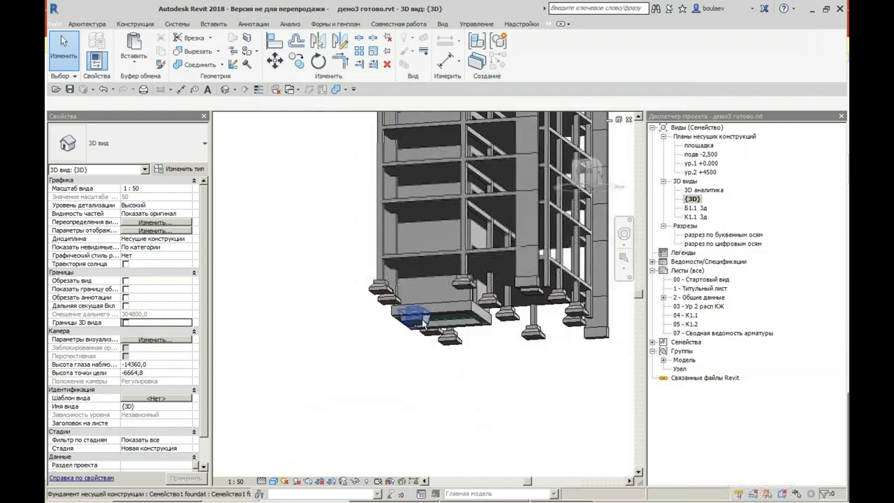
# Step: Wrap a section box around one stepped column foundation and orbit to inspect its niche
pyautogui.click(413, 322)
pyautogui.click(404, 64)
pyautogui.moveTo(419, 164)
pyautogui.keyDown('shift'); pyautogui.mouseDown(button='middle')
pyautogui.moveTo(424, 251)
pyautogui.moveTo(482, 308)
pyautogui.moveTo(470, 374)
pyautogui.mouseUp(button='middle'); pyautogui.keyUp('shift')
pyautogui.click(488, 316)
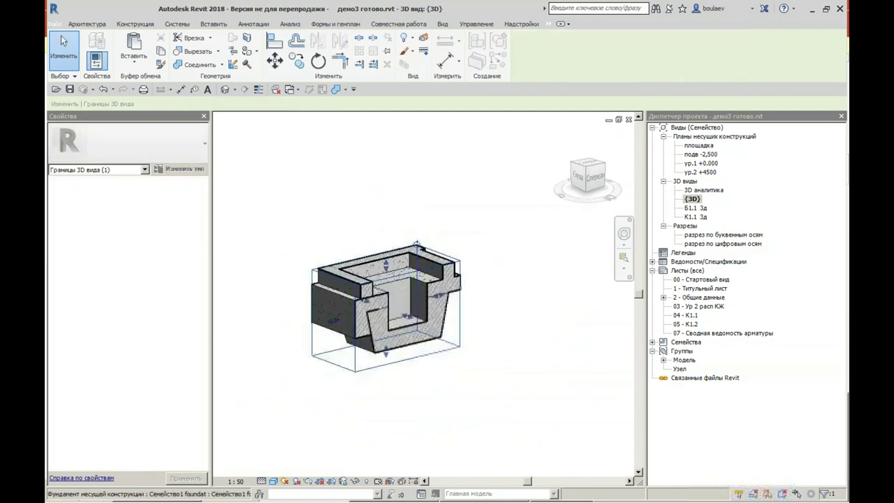
pyautogui.click(470, 374)
pyautogui.scroll(5, 470, 373)
pyautogui.scroll(-3, 437, 385)
pyautogui.scroll(-3, 437, 385)
pyautogui.scroll(1, 440, 388)
# Step: Review the foundation's type parameters, then cancel without changes
pyautogui.click(441, 314)
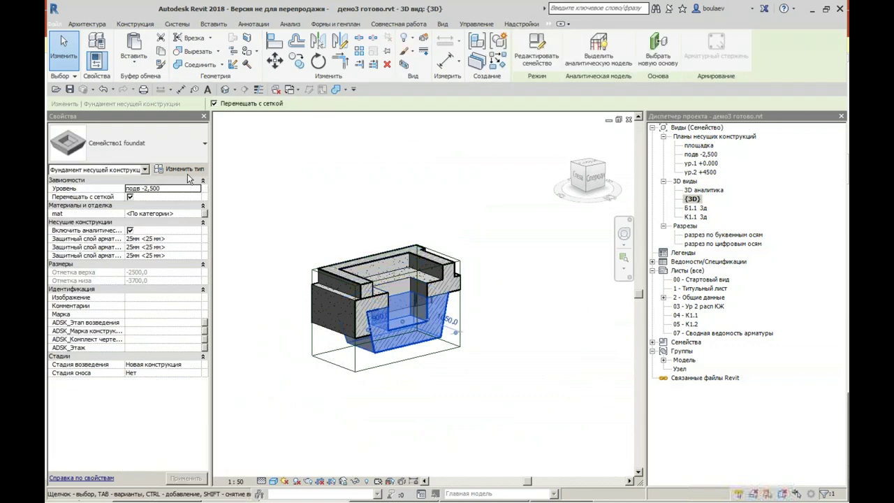
pyautogui.click(185, 171)
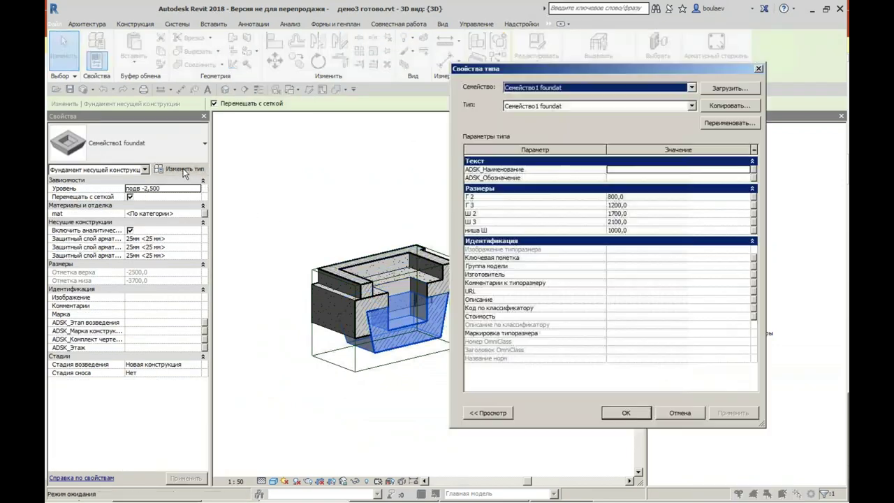
pyautogui.click(680, 413)
pyautogui.click(559, 385)
pyautogui.scroll(-2, 559, 385)
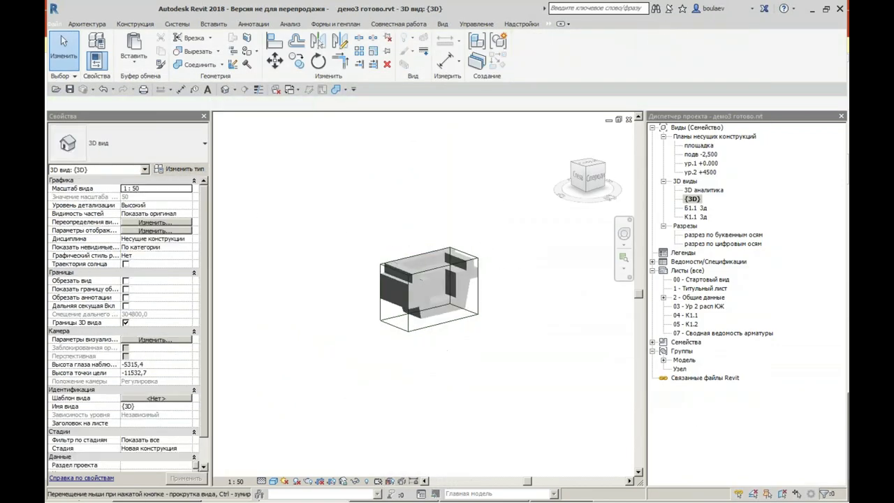
# Step: Open the 3D аналитика view, orbit to an elevated oblique angle, and show the Analysis tab
pyautogui.doubleClick(720, 191)
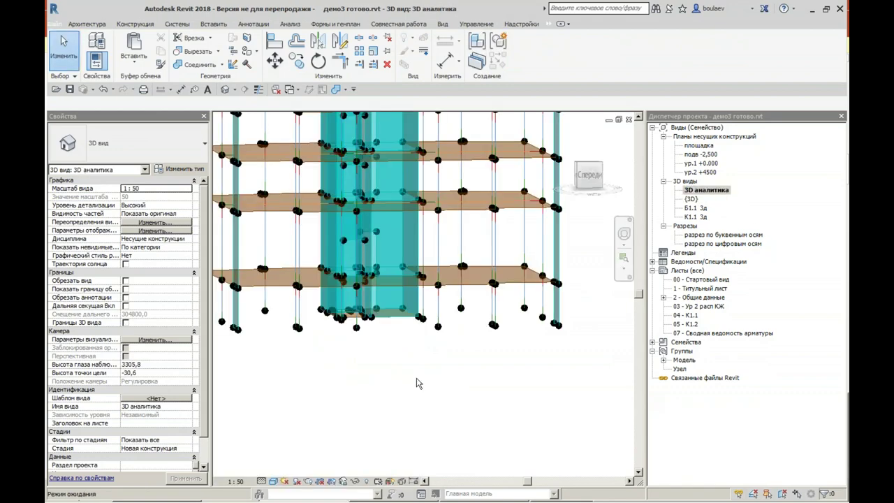
pyautogui.keyDown('shift'); pyautogui.moveTo(340, 376); pyautogui.dragTo(355, 420, button='middle'); pyautogui.keyUp('shift')
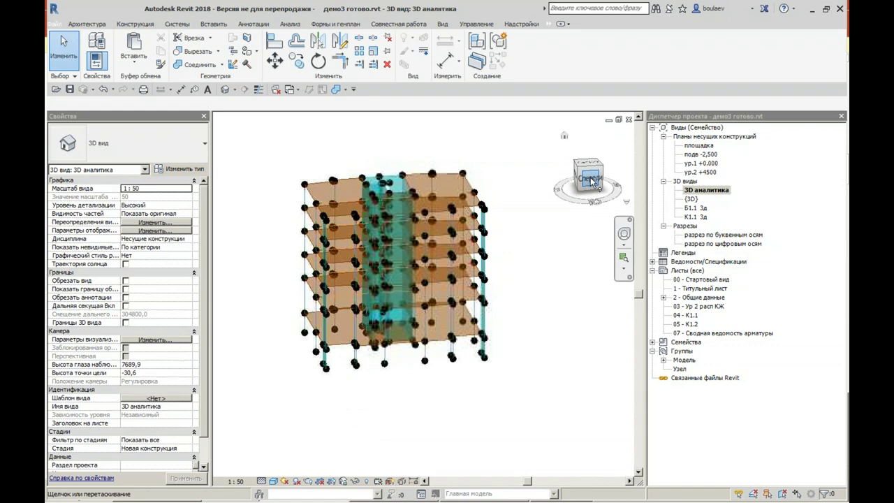
pyautogui.click(591, 180)
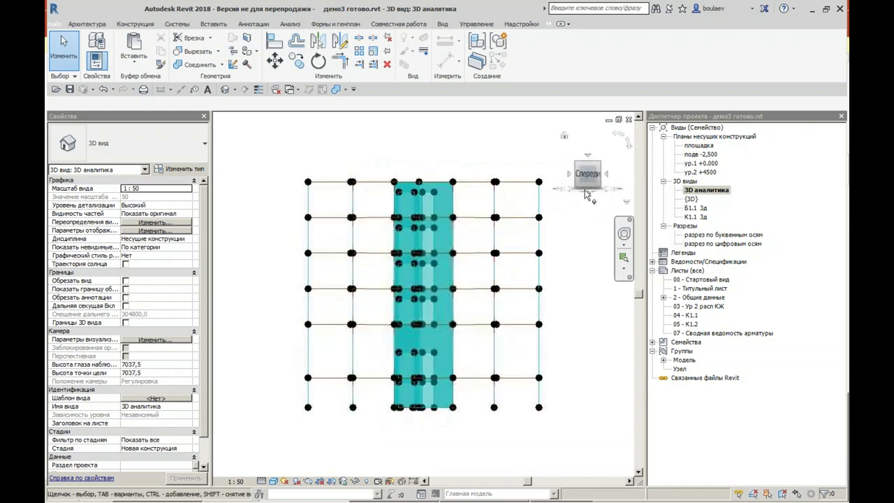
pyautogui.click(587, 157)
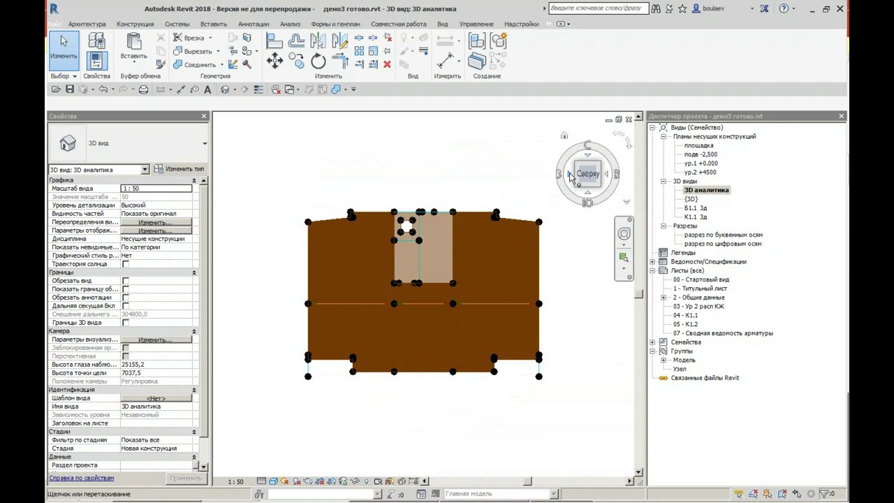
pyautogui.click(570, 174)
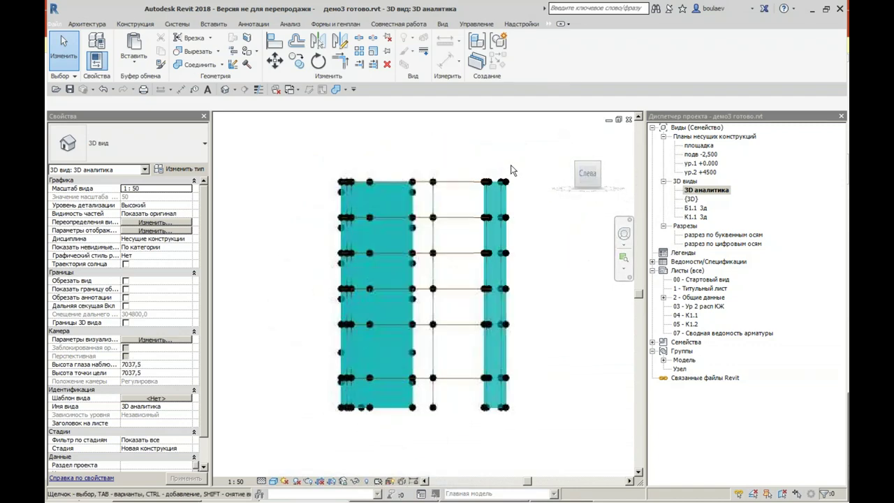
pyautogui.keyDown('shift'); pyautogui.moveTo(513, 145); pyautogui.dragTo(371, 200, button='middle'); pyautogui.keyUp('shift')
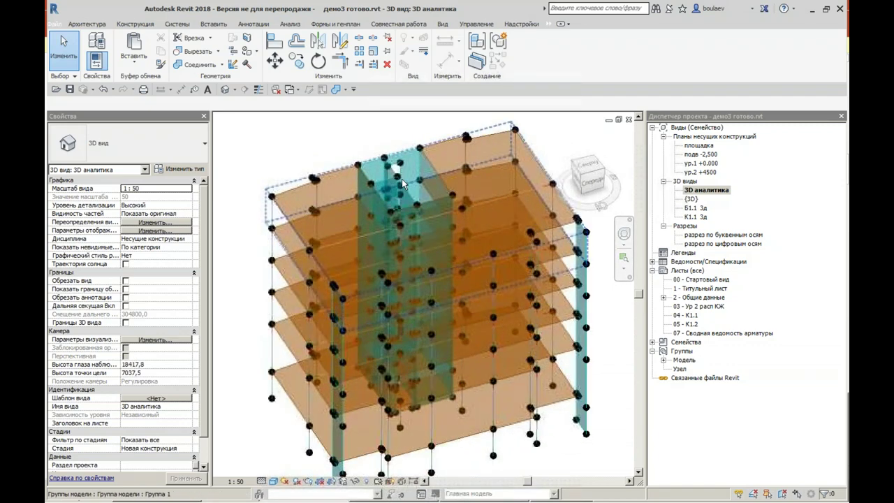
pyautogui.scroll(-4, 374, 204)
pyautogui.moveTo(442, 427)
pyautogui.keyDown('shift'); pyautogui.mouseDown(button='middle')
pyautogui.moveTo(524, 418)
pyautogui.moveTo(565, 334)
pyautogui.mouseUp(button='middle'); pyautogui.keyUp('shift')
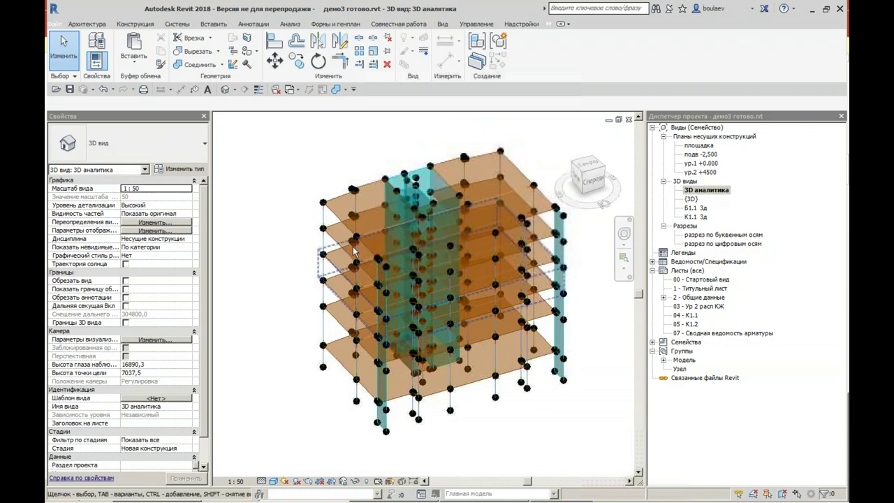
pyautogui.moveTo(343, 452); pyautogui.dragTo(310, 393, button='middle')
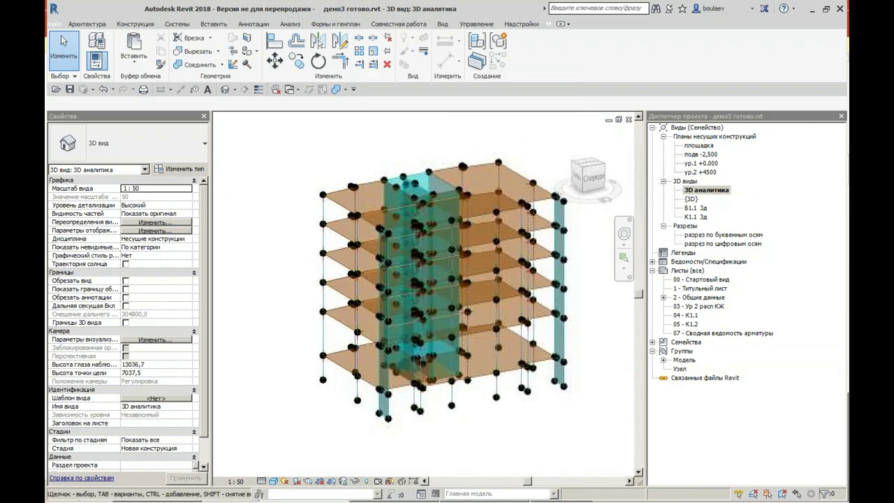
pyautogui.click(284, 27)
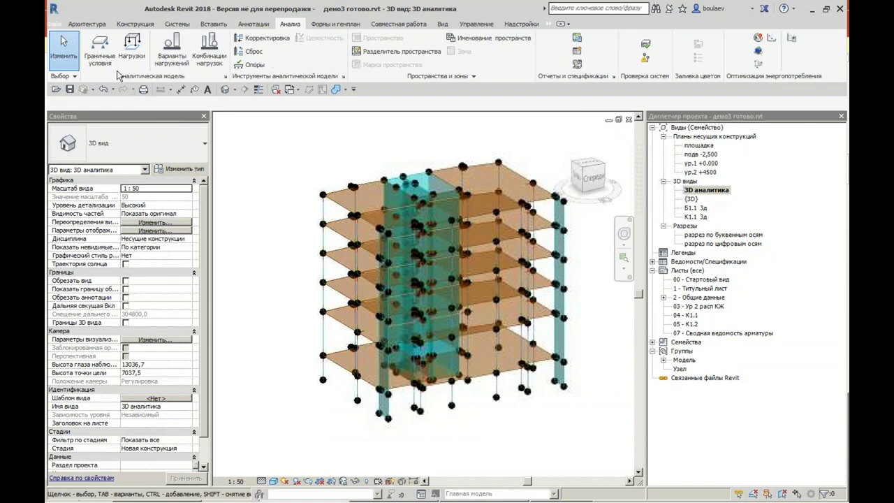
# Step: Place fixed point boundary conditions at the column bases, orbiting to reach each one
pyautogui.click(103, 48)
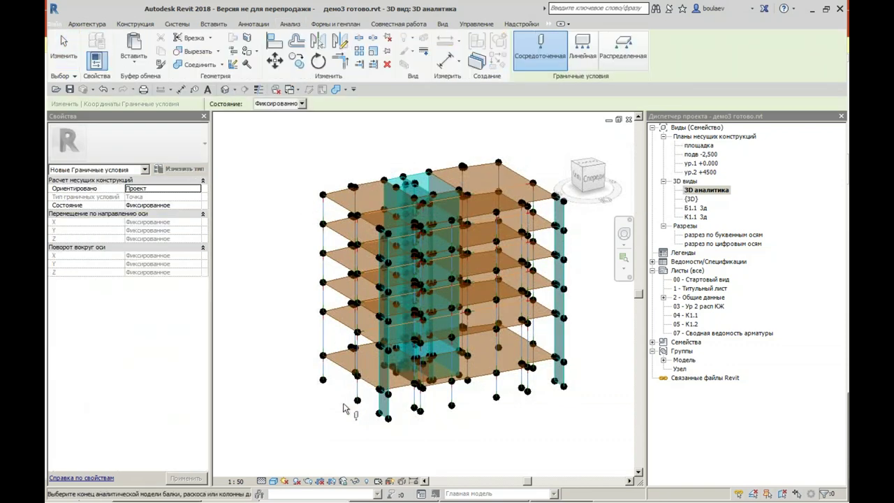
pyautogui.scroll(4, 344, 408)
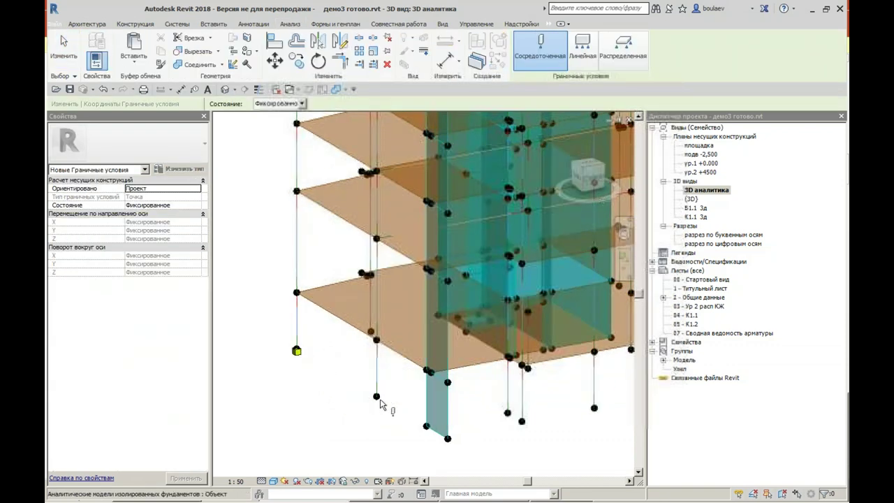
pyautogui.scroll(2, 373, 369)
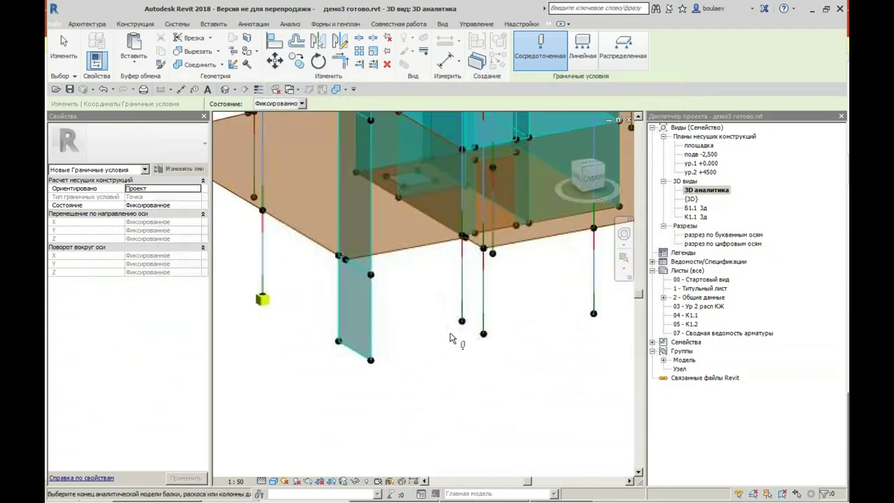
pyautogui.click(462, 322)
pyautogui.click(484, 334)
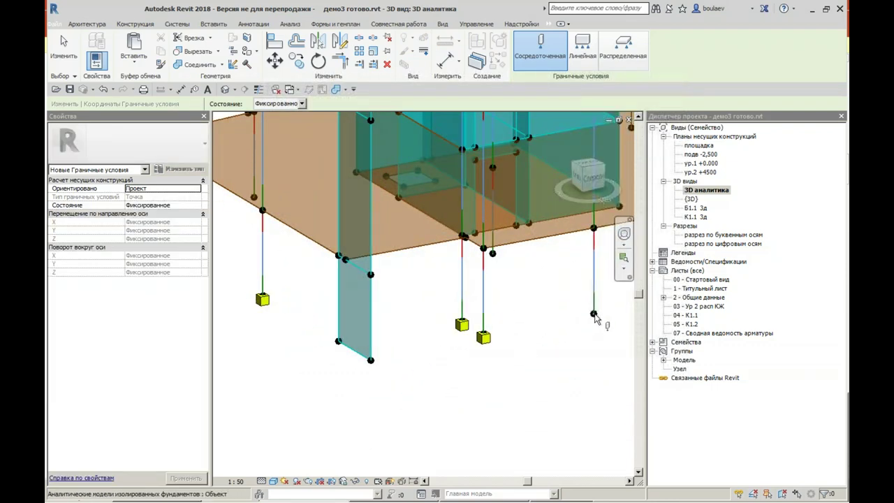
pyautogui.click(594, 314)
pyautogui.scroll(-3, 587, 349)
pyautogui.scroll(2, 353, 410)
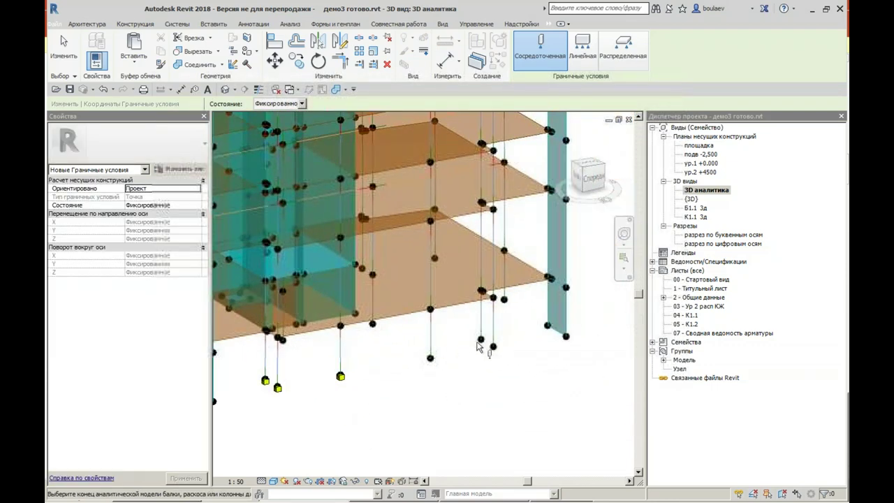
pyautogui.moveTo(479, 348)
pyautogui.keyDown('shift'); pyautogui.mouseDown(button='middle')
pyautogui.moveTo(427, 384)
pyautogui.moveTo(363, 367)
pyautogui.mouseUp(button='middle'); pyautogui.keyUp('shift')
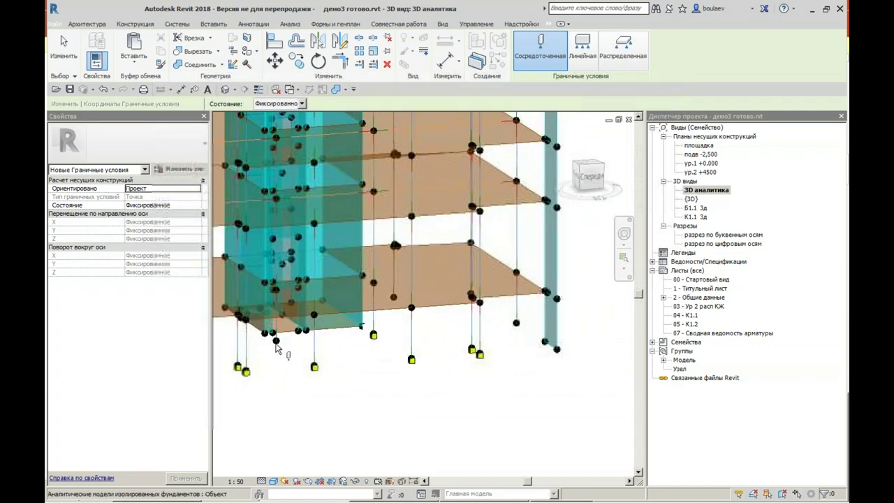
pyautogui.keyDown('shift'); pyautogui.moveTo(555, 407); pyautogui.dragTo(429, 419, button='middle'); pyautogui.keyUp('shift')
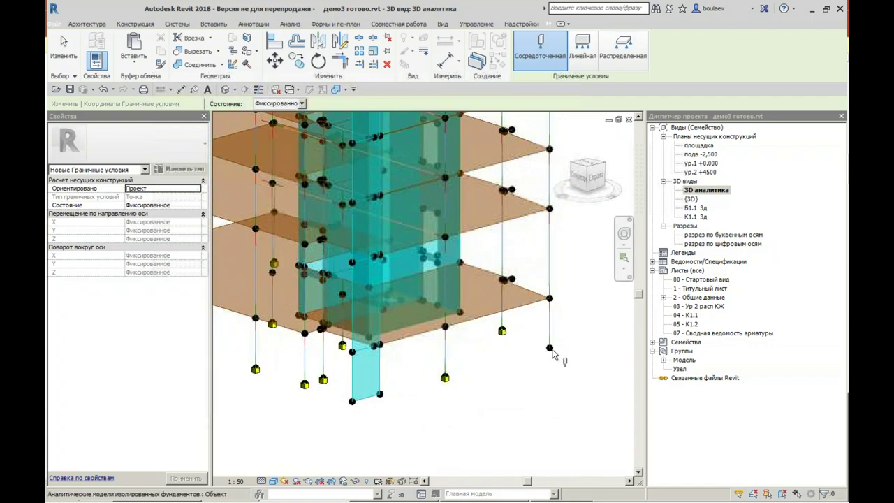
pyautogui.scroll(-3, 539, 347)
pyautogui.keyDown('shift'); pyautogui.moveTo(539, 347); pyautogui.dragTo(309, 364, button='middle'); pyautogui.keyUp('shift')
pyautogui.scroll(2, 510, 369)
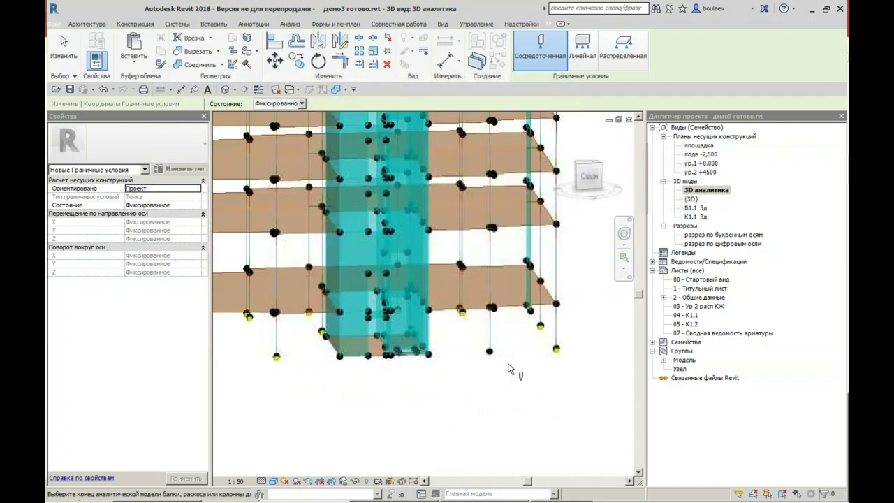
pyautogui.scroll(-3, 495, 366)
pyautogui.moveTo(495, 365)
pyautogui.keyDown('shift'); pyautogui.mouseDown(button='middle')
pyautogui.moveTo(431, 403)
pyautogui.moveTo(413, 393)
pyautogui.moveTo(497, 405)
pyautogui.moveTo(489, 258)
pyautogui.mouseUp(button='middle'); pyautogui.keyUp('shift')
# Step: Add hinged area boundary conditions under the lowest slab
pyautogui.click(582, 52)
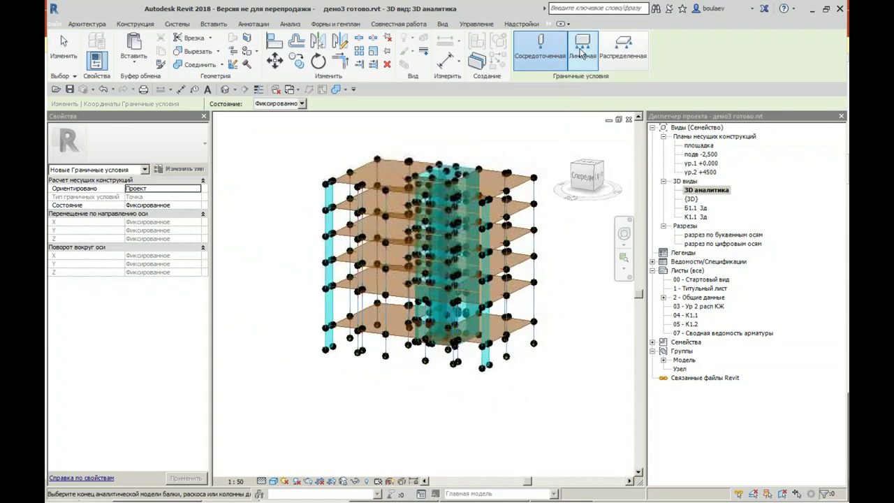
pyautogui.scroll(3, 347, 317)
pyautogui.scroll(-2, 303, 390)
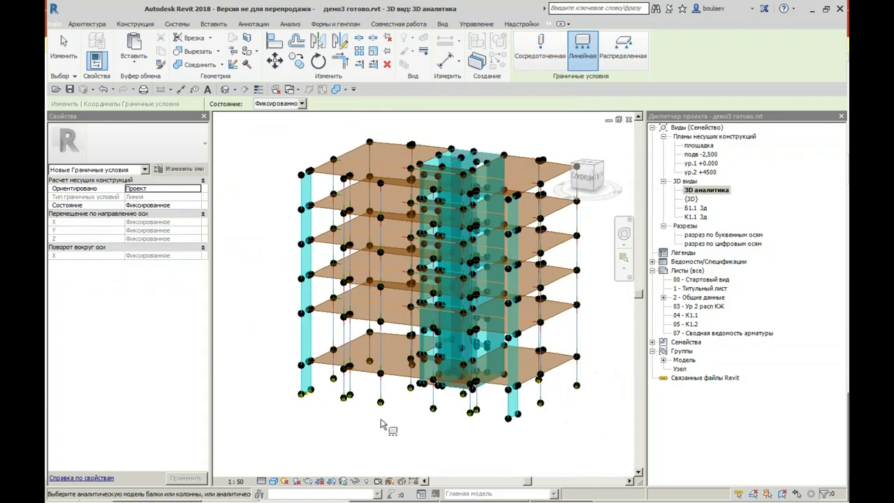
pyautogui.scroll(2, 389, 423)
pyautogui.scroll(2, 459, 399)
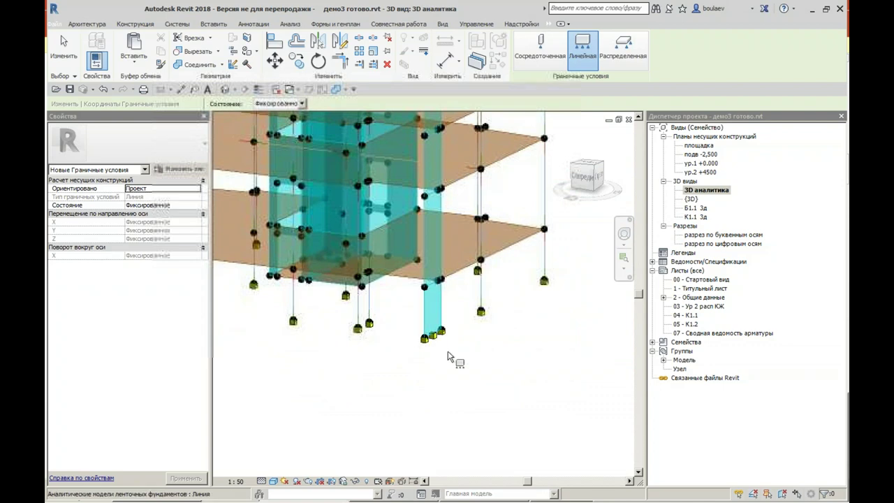
pyautogui.click(624, 53)
pyautogui.click(383, 287)
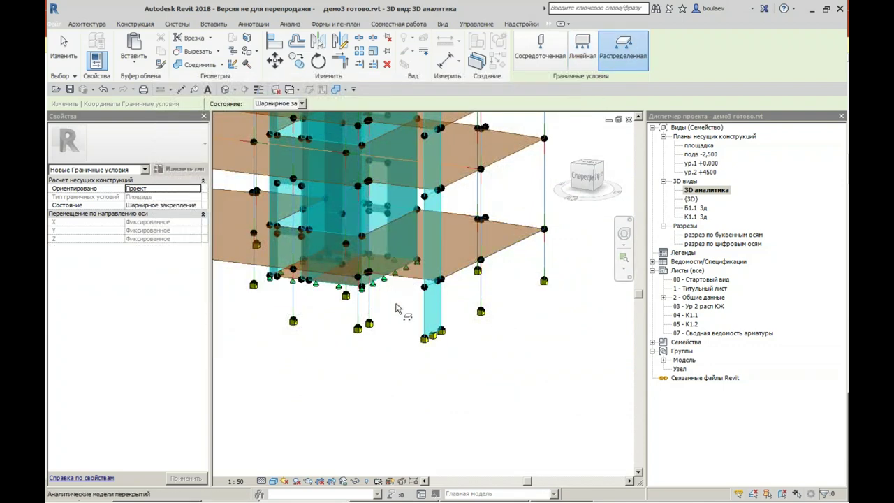
pyautogui.press('Escape')
pyautogui.scroll(-2, 361, 359)
pyautogui.keyDown('shift'); pyautogui.moveTo(361, 359); pyautogui.dragTo(399, 367, button='middle'); pyautogui.keyUp('shift')
pyautogui.scroll(-2, 399, 367)
pyautogui.scroll(-1, 399, 368)
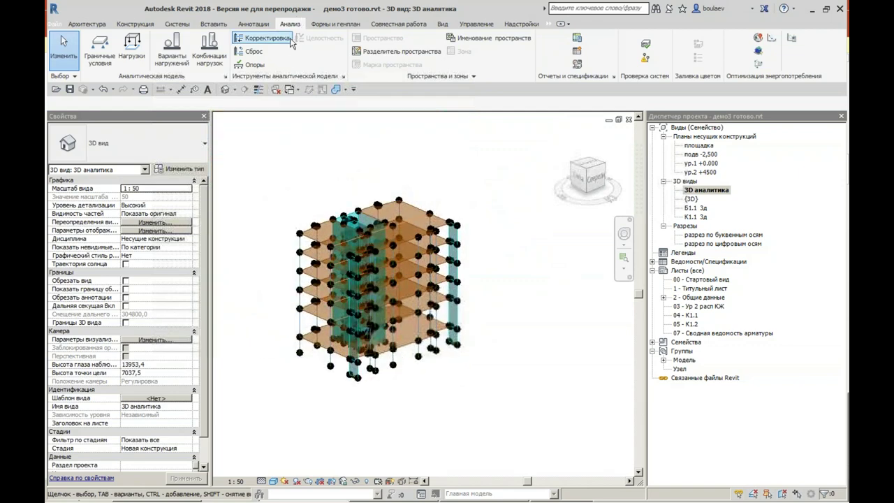
# Step: Apply -5,40 kN/m² Fz area loads in the Собственный вес (1) case to the floor slabs
pyautogui.click(132, 46)
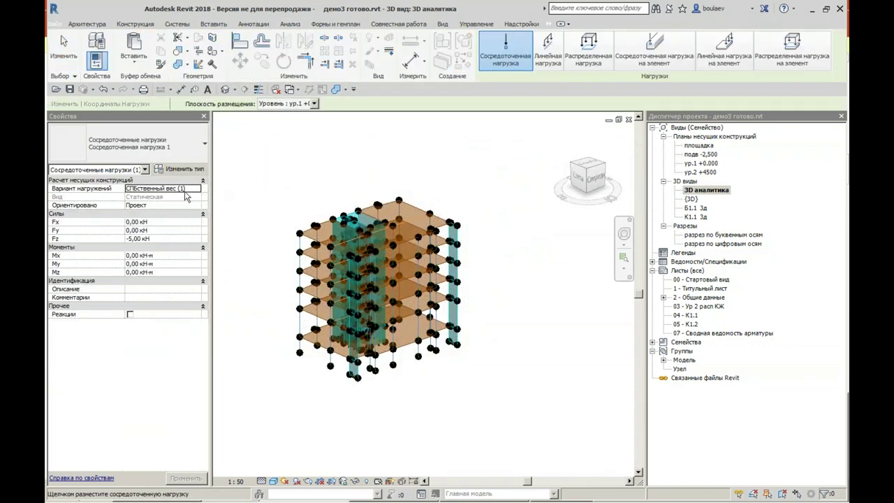
pyautogui.click(137, 240)
pyautogui.write('4')
pyautogui.click(792, 48)
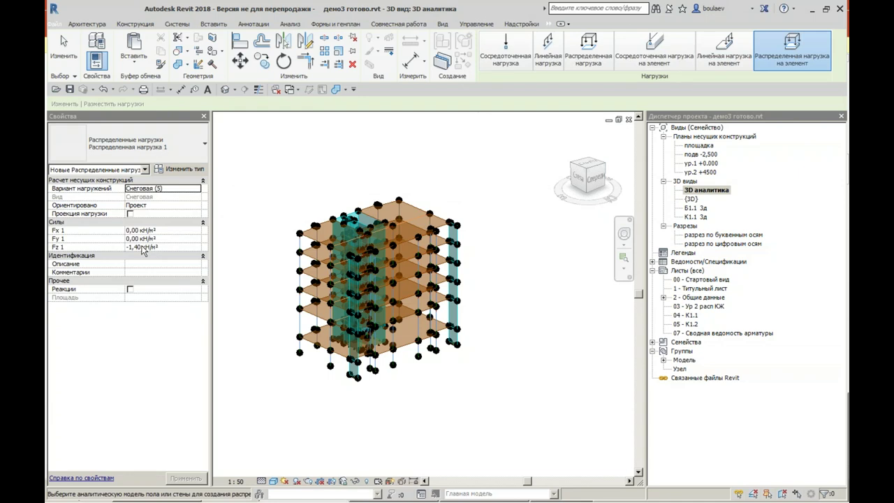
pyautogui.click(134, 248)
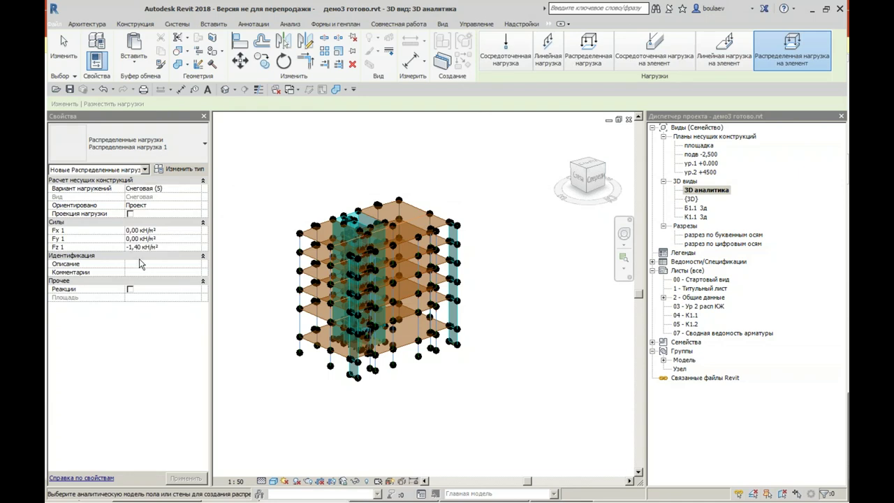
pyautogui.write('5')
pyautogui.click(196, 189)
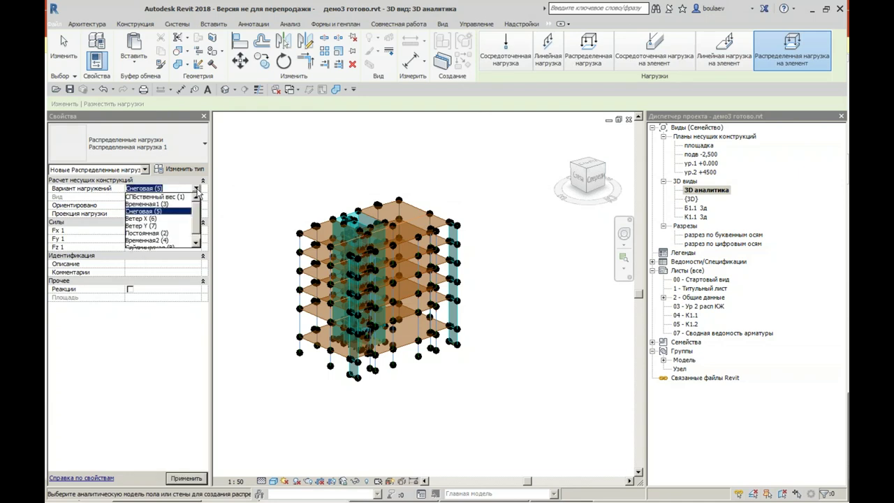
pyautogui.click(185, 203)
pyautogui.scroll(4, 297, 248)
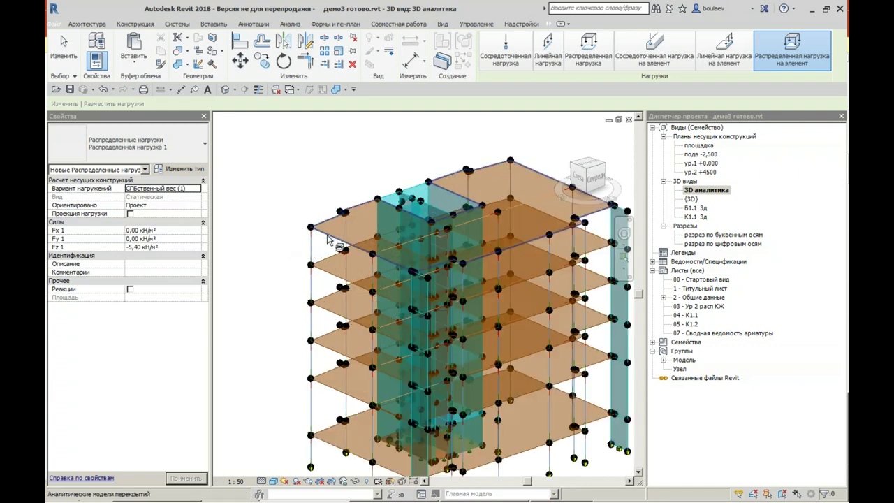
pyautogui.moveTo(279, 328); pyautogui.dragTo(275, 231, button='middle')
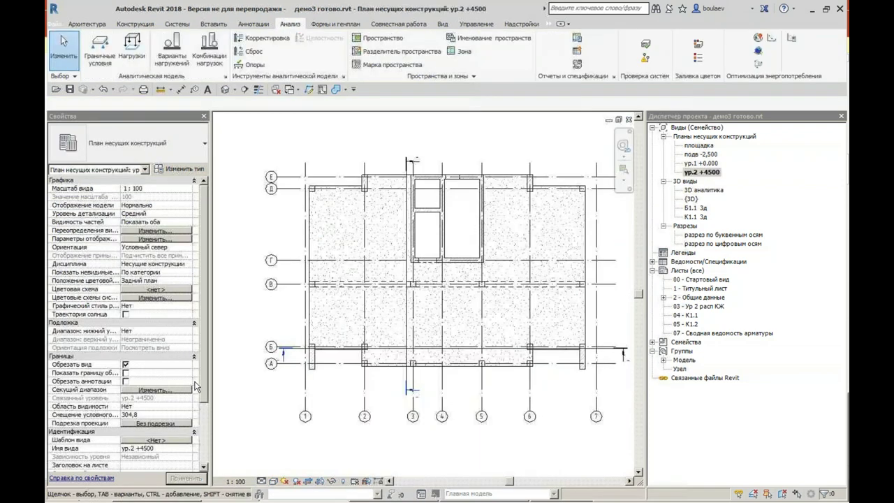
# Step: Assign the КЖ_Схема расположения view template to the current ур.2 +4500 plan
pyautogui.scroll(-2, 205, 385)
pyautogui.scroll(-3, 204, 385)
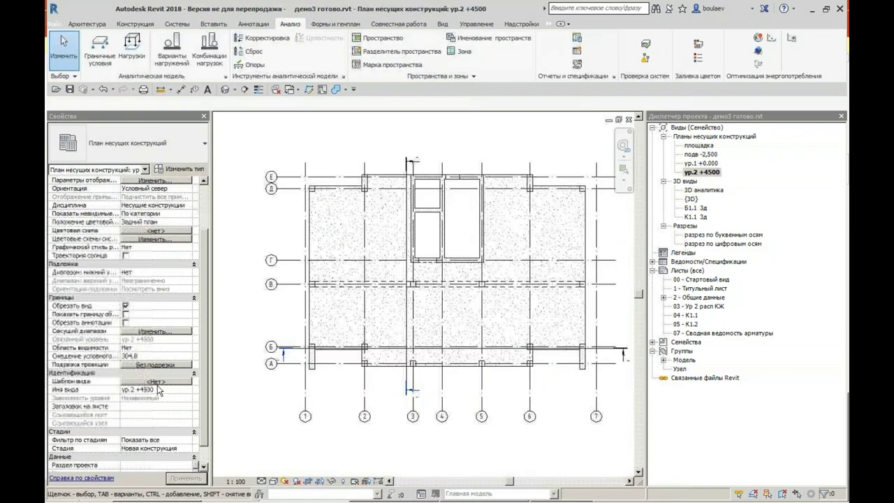
pyautogui.click(156, 382)
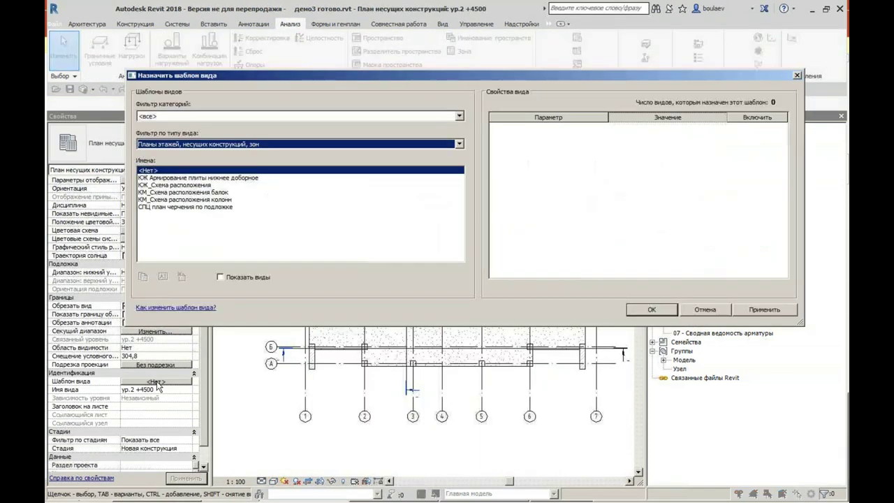
pyautogui.click(168, 186)
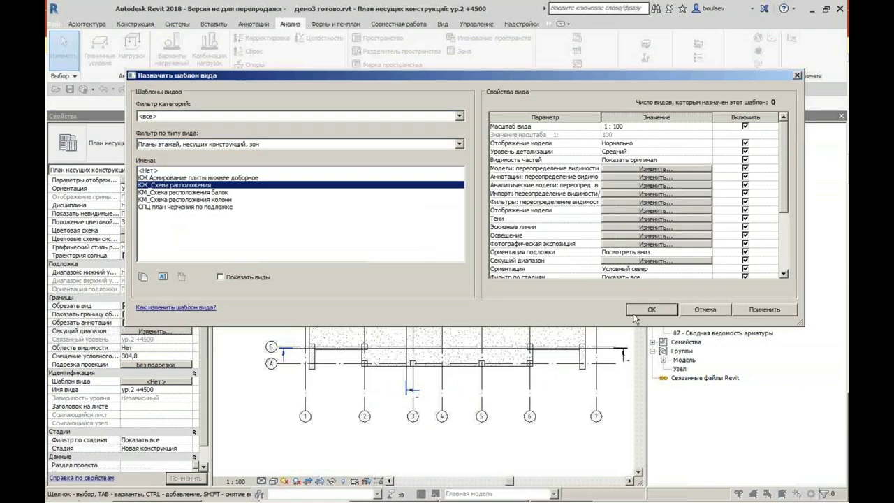
pyautogui.click(649, 310)
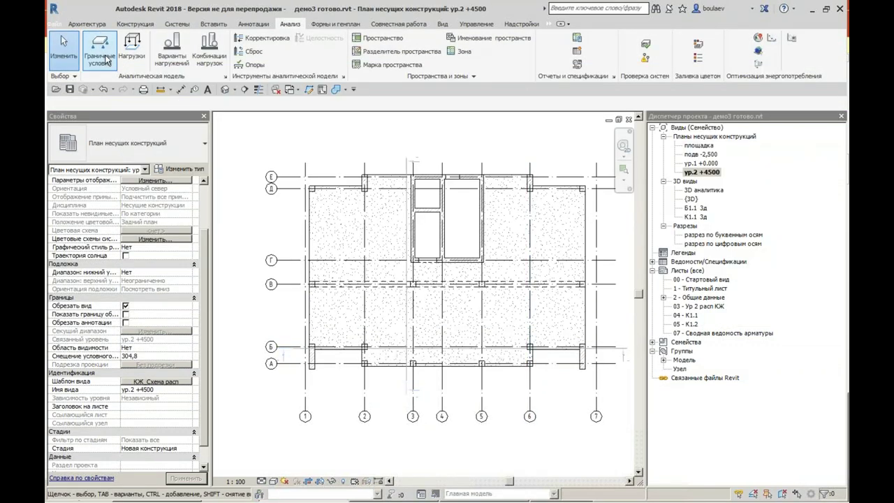
# Step: Open the ур.1 +0.000 plan and give it the КЖ_Схема расположения template too
pyautogui.doubleClick(713, 163)
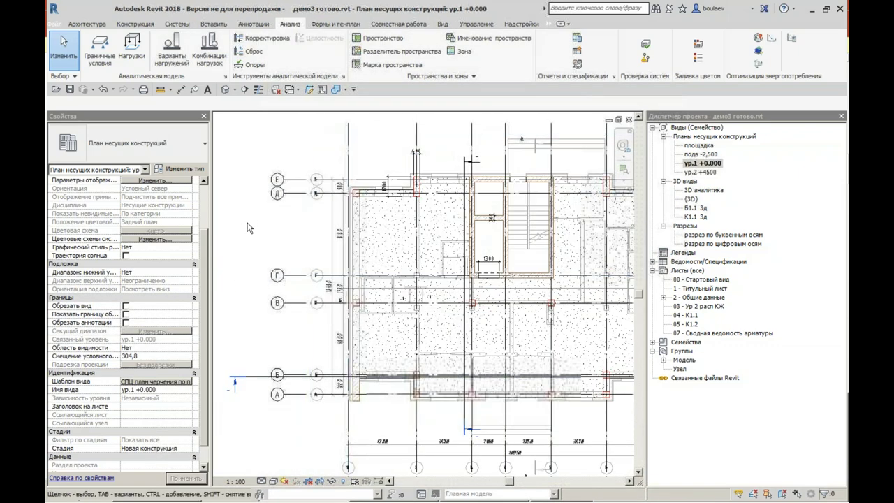
pyautogui.click(150, 382)
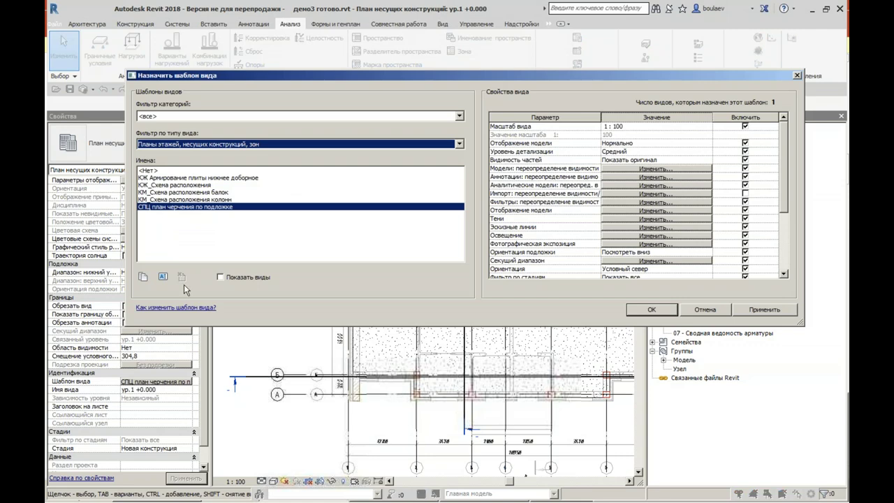
pyautogui.click(198, 185)
pyautogui.click(645, 313)
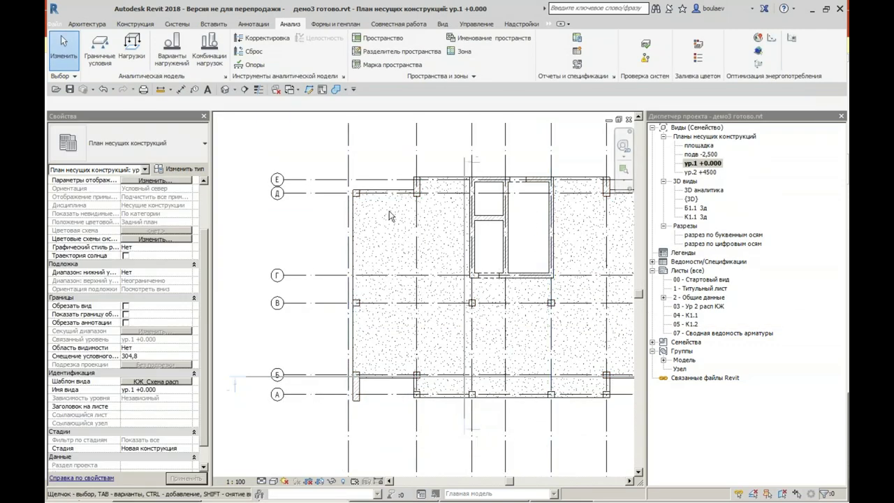
pyautogui.scroll(-3, 429, 268)
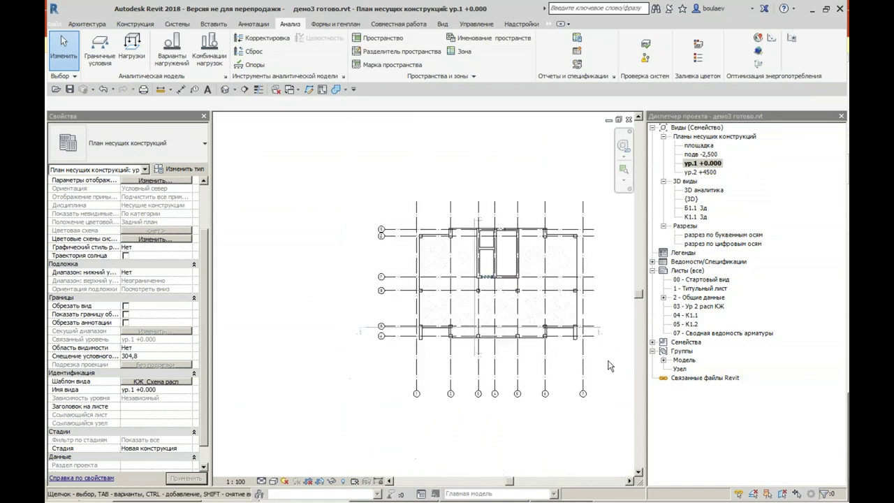
# Step: Open sheet 03 - Ур 2 расп КЖ and drop the ур.2 +4500 plan onto it as a viewport
pyautogui.doubleClick(712, 308)
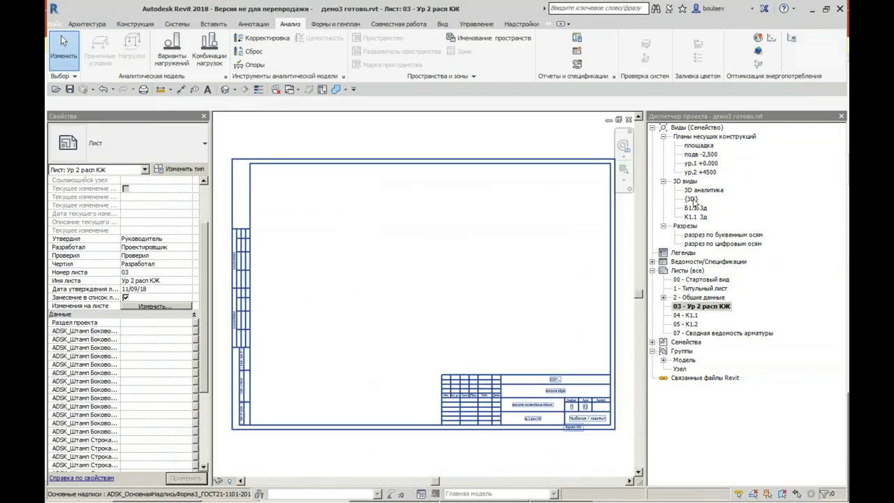
pyautogui.click(710, 172)
pyautogui.moveTo(700, 172); pyautogui.dragTo(424, 277)
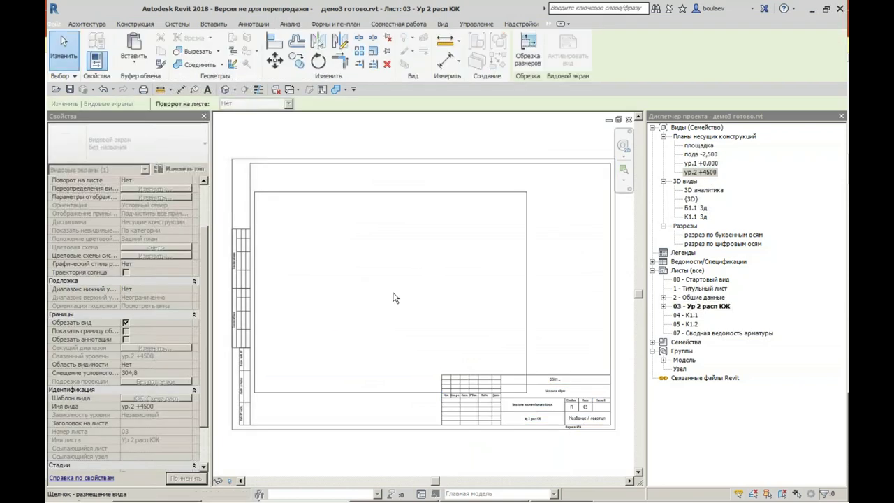
pyautogui.click(412, 272)
pyautogui.click(554, 297)
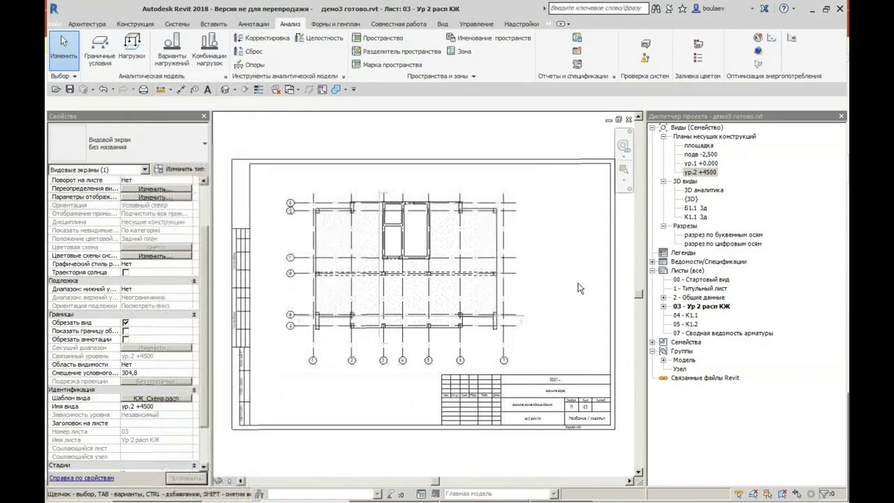
pyautogui.scroll(2, 375, 275)
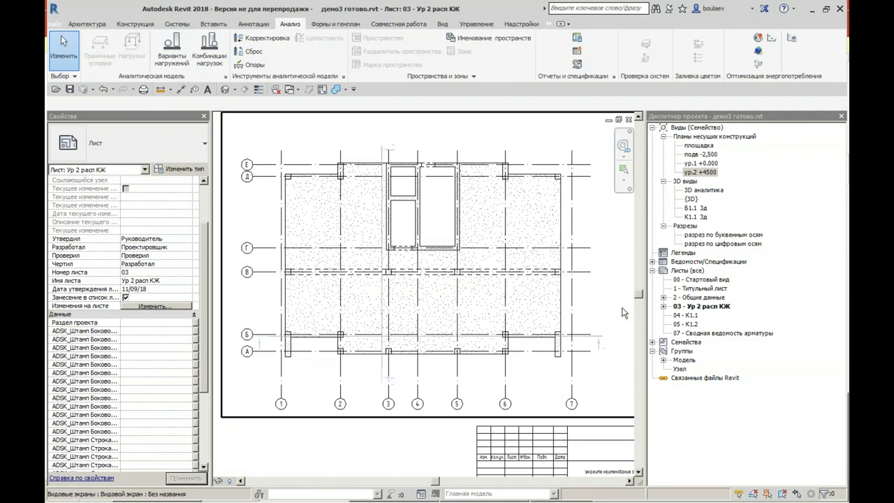
pyautogui.click(653, 261)
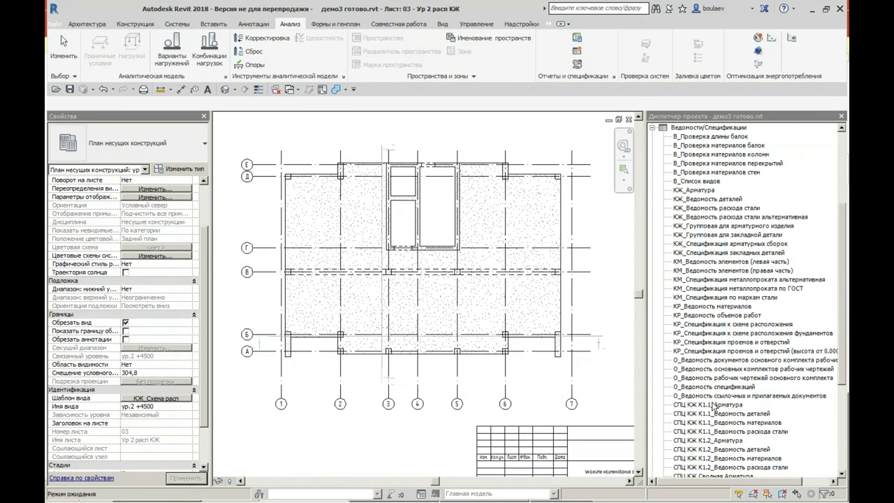
pyautogui.moveTo(842, 255); pyautogui.dragTo(845, 350)
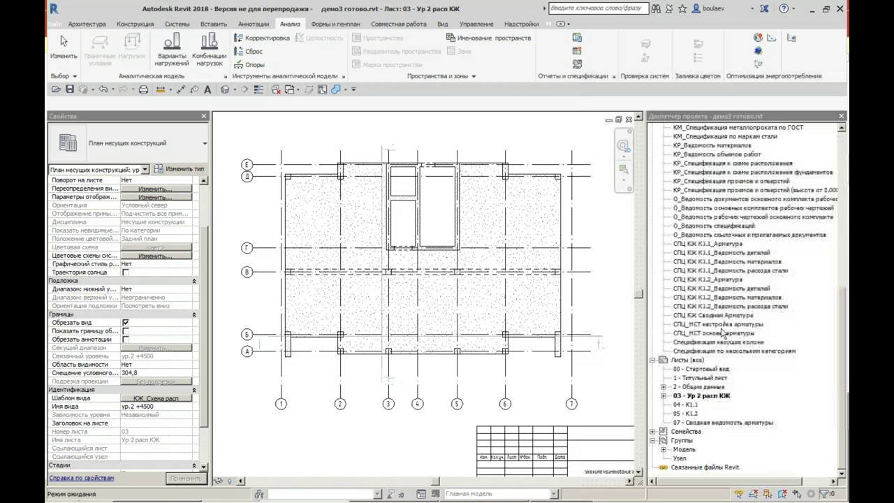
# Step: In Спецификация несущих колонн, enter K2.1 as the third row's type mark and confirm
pyautogui.doubleClick(718, 344)
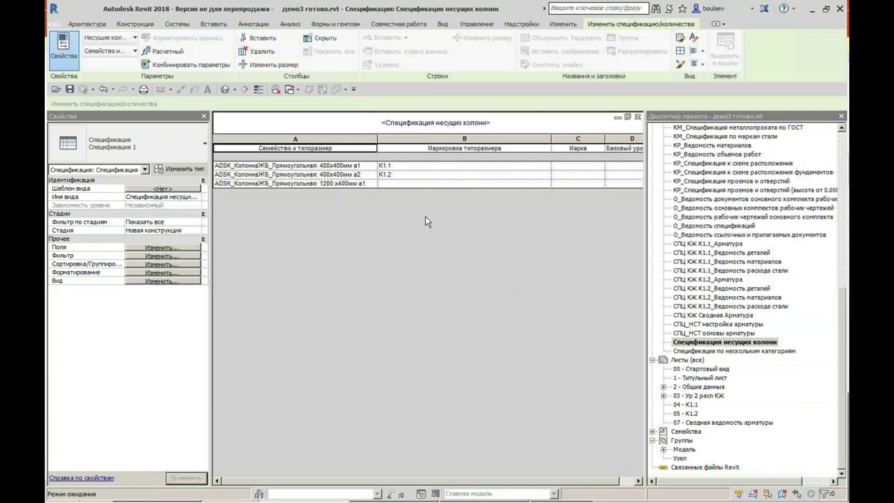
pyautogui.click(393, 183)
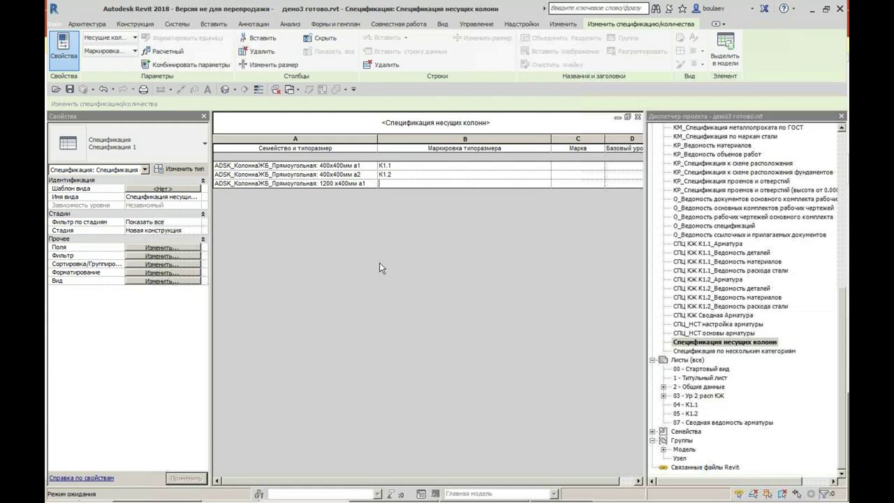
pyautogui.write('K1')
pyautogui.press('BackSpace')
pyautogui.write('2.')
pyautogui.write('1')
pyautogui.click(443, 174)
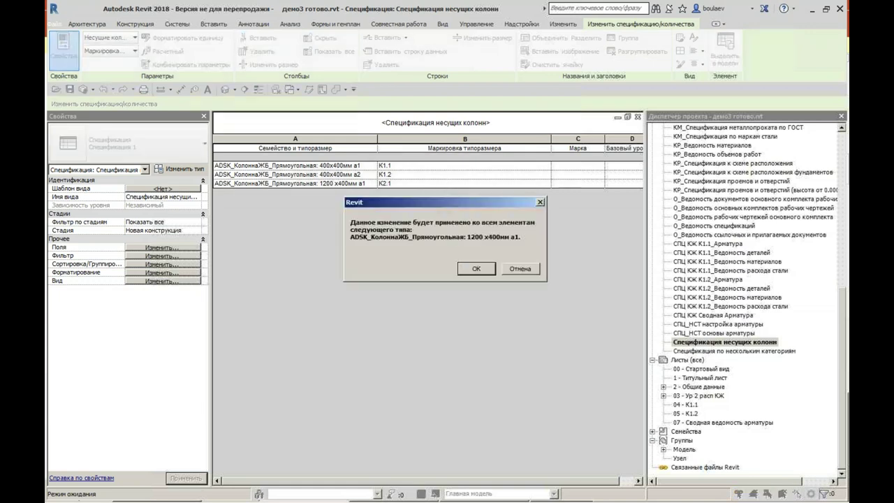
pyautogui.click(470, 264)
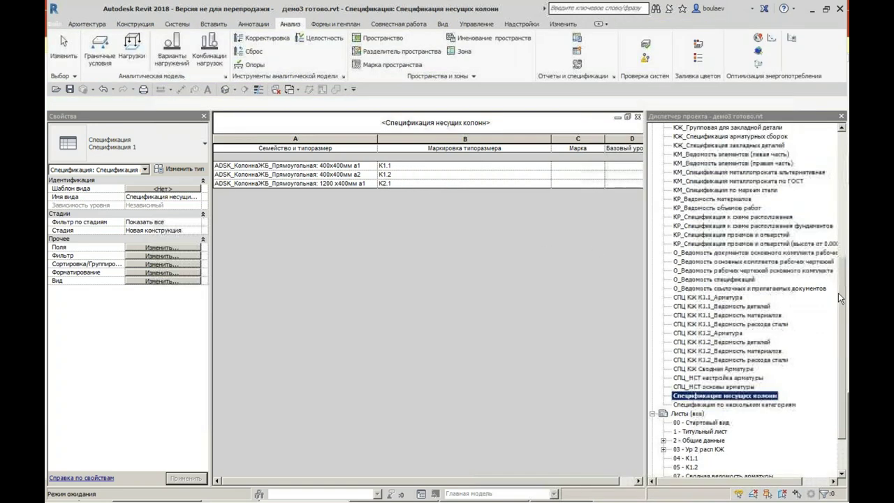
pyautogui.moveTo(842, 314); pyautogui.dragTo(842, 139)
# Step: On ур.2 +4500, Tag All columns with Марки несущих колонн tags using 7 mm leaders
pyautogui.doubleClick(708, 173)
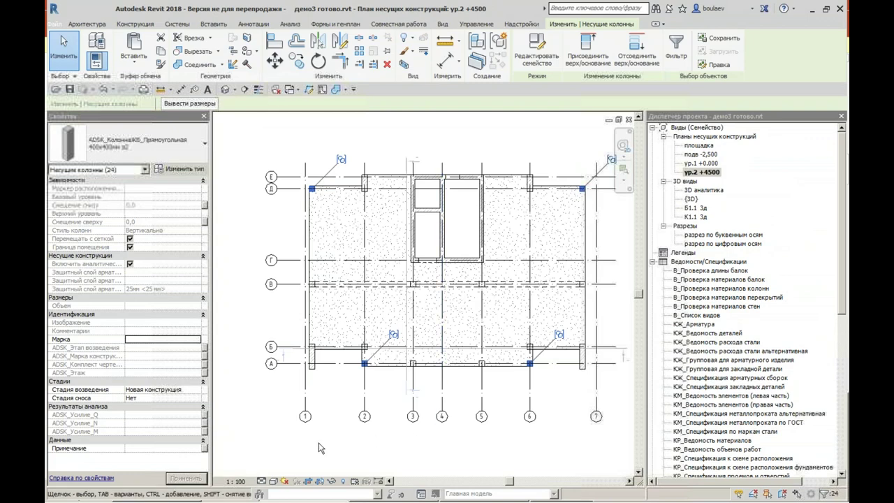
pyautogui.click(339, 447)
pyautogui.moveTo(327, 458); pyautogui.dragTo(321, 444, button='middle')
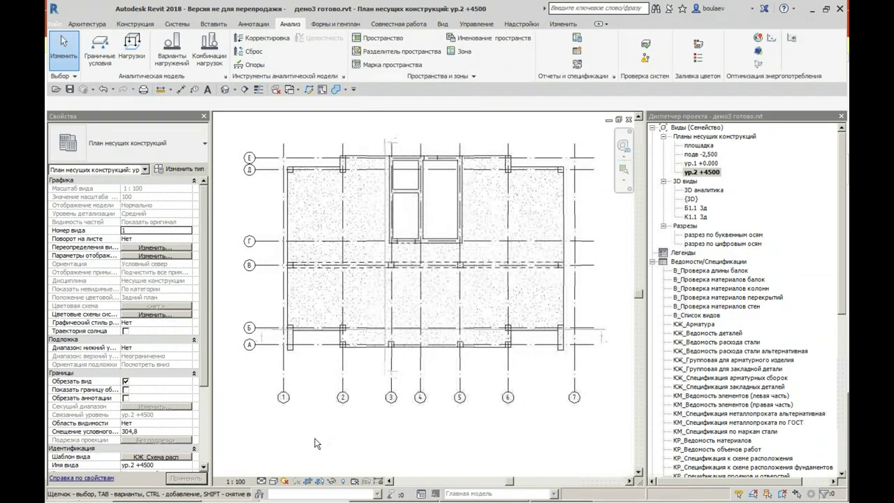
pyautogui.click(252, 24)
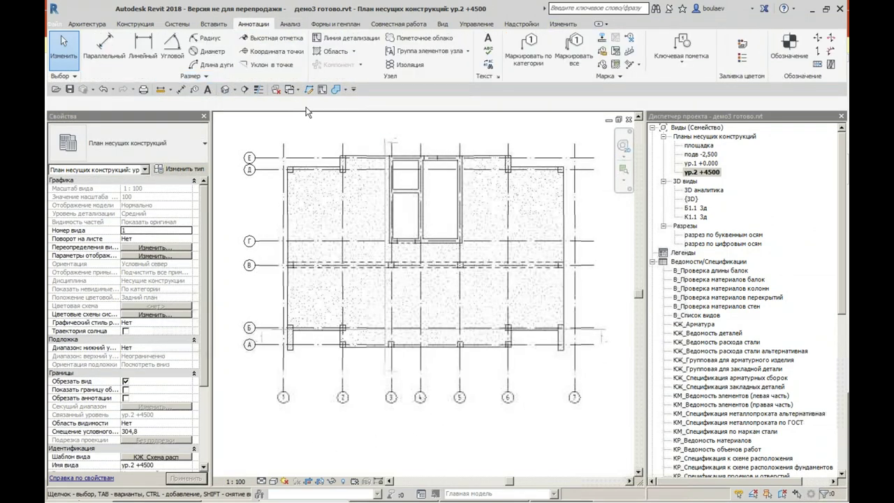
pyautogui.click(572, 43)
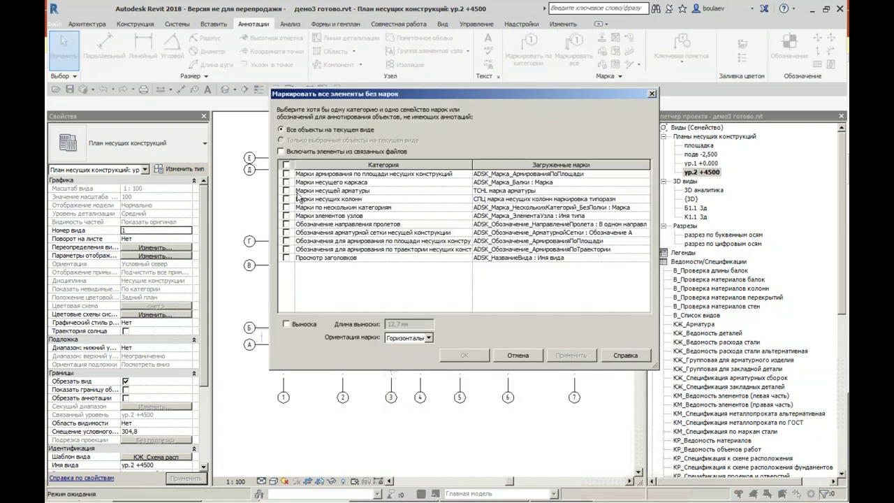
pyautogui.click(287, 199)
pyautogui.click(286, 324)
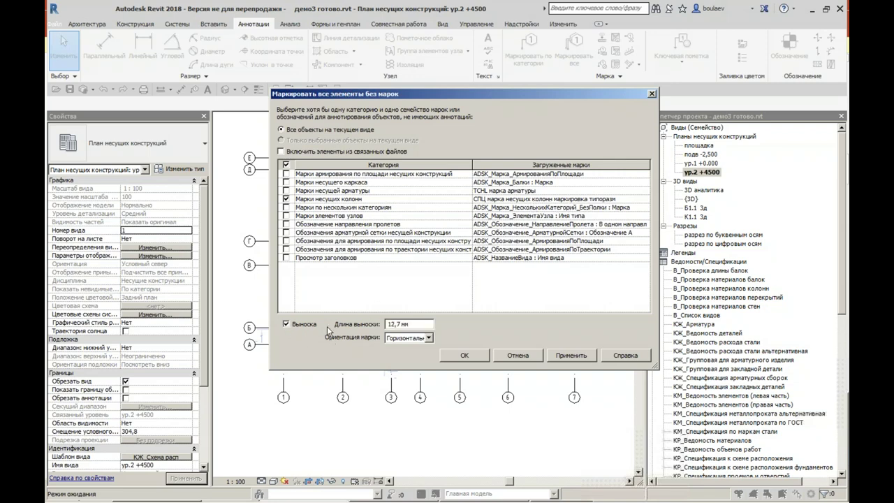
pyautogui.doubleClick(412, 324)
pyautogui.write('7')
pyautogui.click(464, 355)
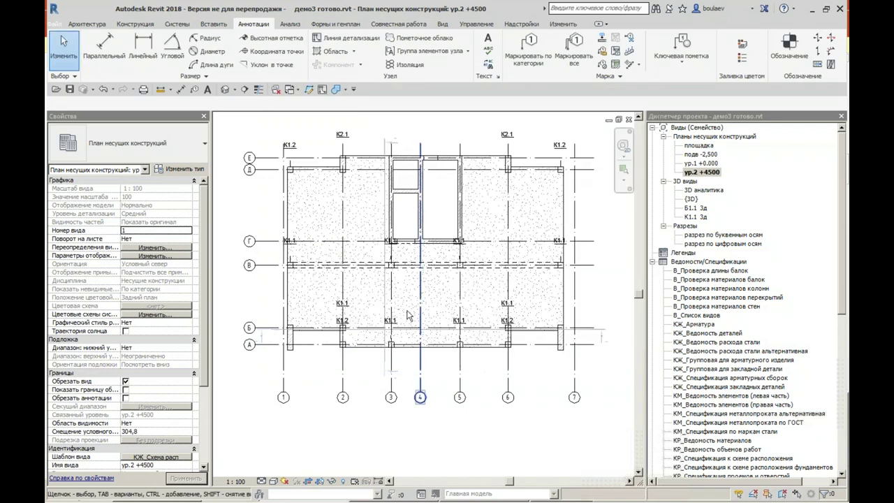
# Step: Select all column tags in the view and nudge them left and down
pyautogui.scroll(3, 413, 255)
pyautogui.moveTo(273, 249); pyautogui.dragTo(294, 316, button='middle')
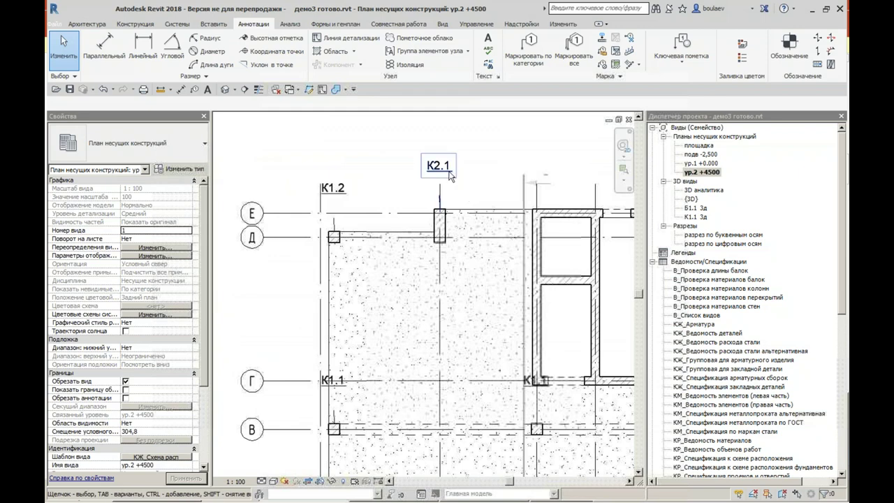
pyautogui.click(447, 171)
pyautogui.rightClick(448, 169)
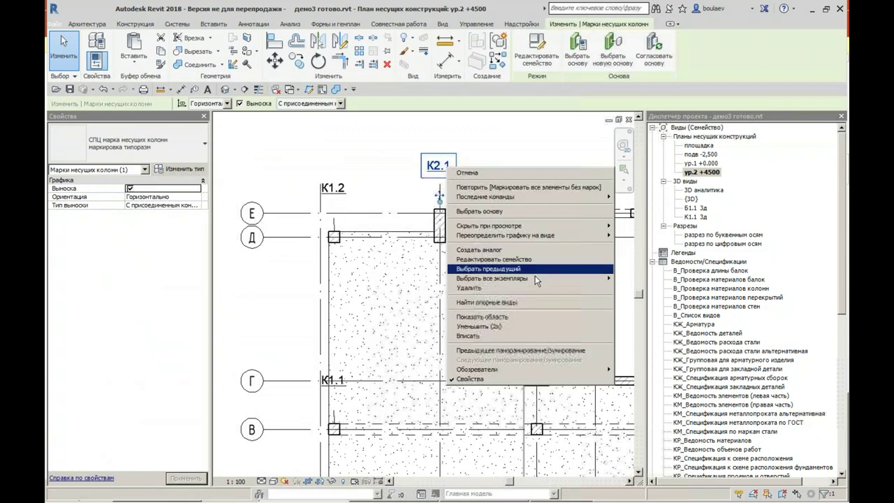
pyautogui.click(647, 278)
pyautogui.scroll(-3, 519, 287)
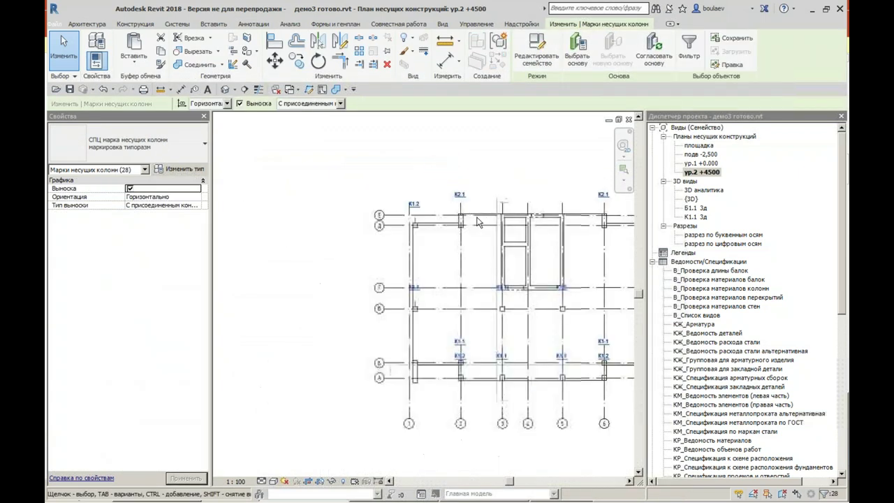
pyautogui.scroll(-3, 519, 286)
pyautogui.press('Left')
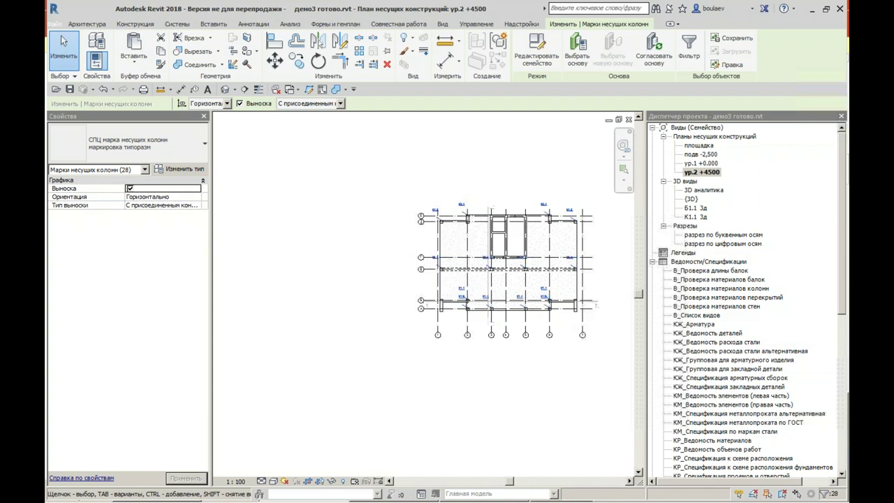
pyautogui.press('Down')
pyautogui.press('Down')
pyautogui.scroll(5, 551, 206)
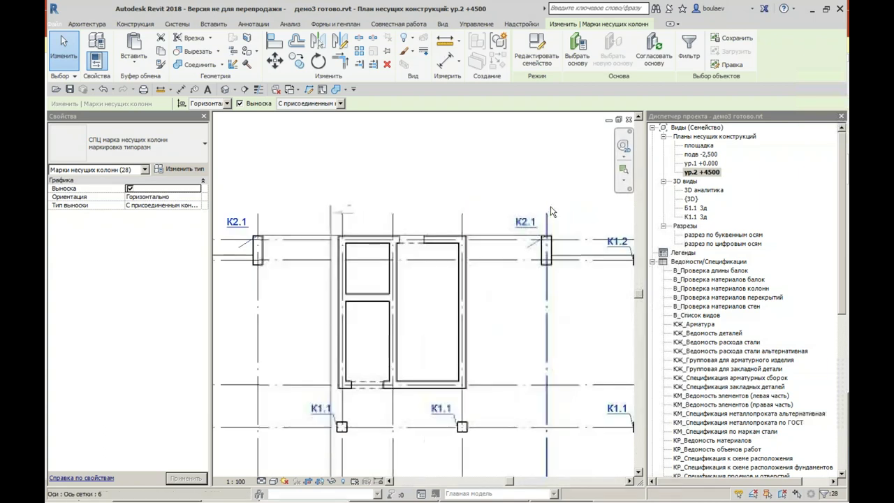
pyautogui.scroll(-2, 550, 206)
pyautogui.scroll(1, 559, 433)
pyautogui.scroll(-1, 527, 423)
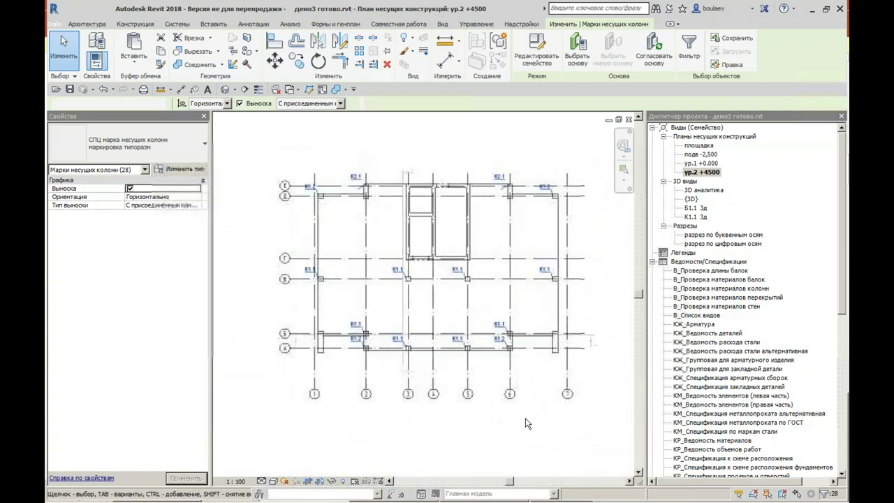
pyautogui.press('Escape')
pyautogui.scroll(4, 502, 183)
# Step: Pick out the K2.1 tag and shift it further to the right
pyautogui.click(492, 243)
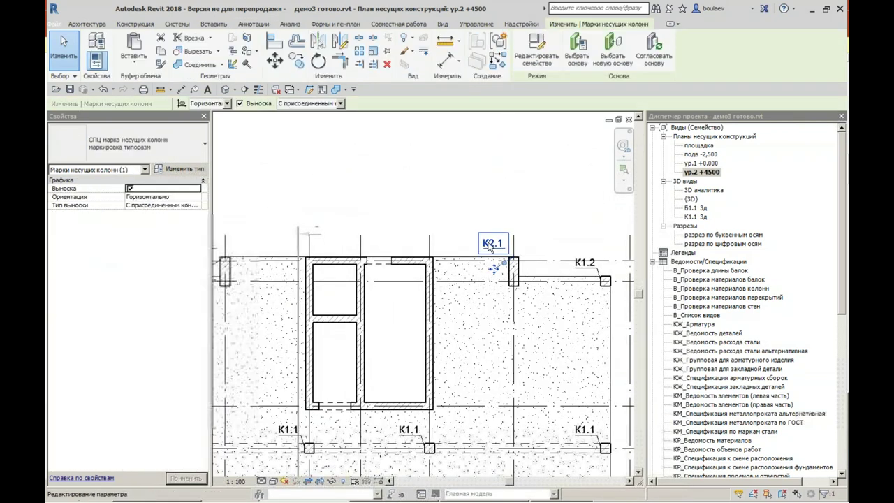
pyautogui.click(455, 226)
pyautogui.scroll(3, 492, 245)
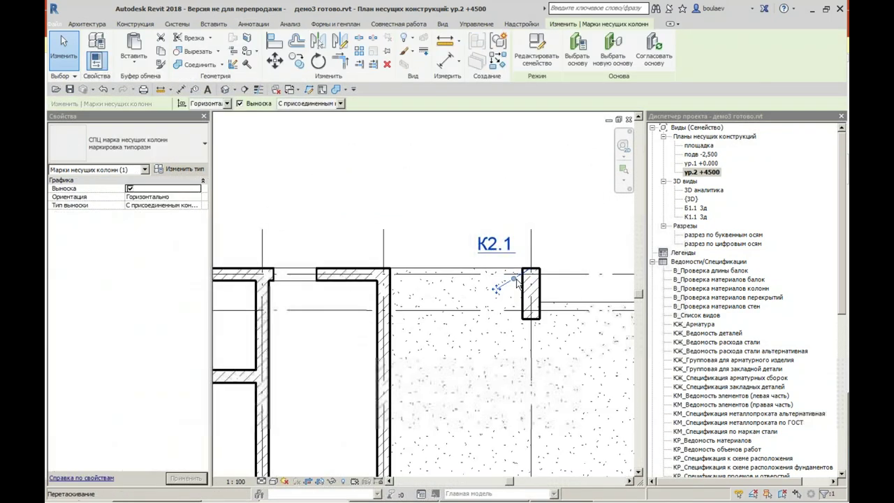
pyautogui.click(517, 282)
pyautogui.click(501, 167)
pyautogui.click(515, 283)
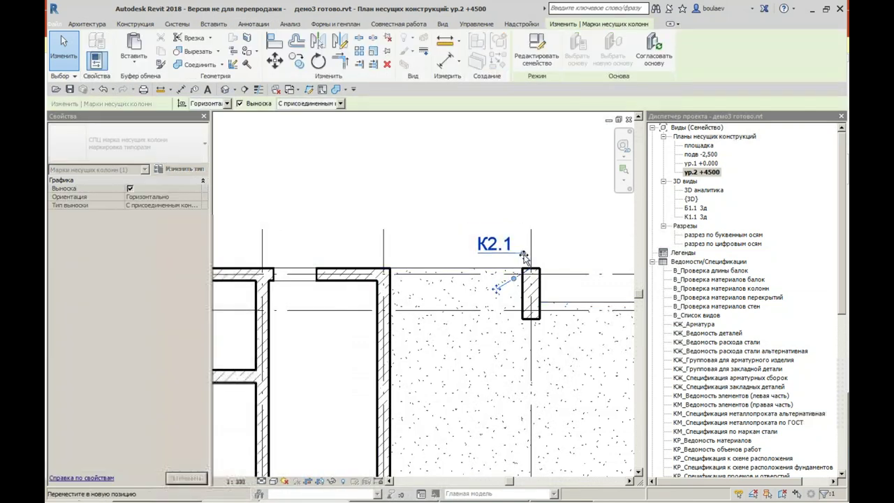
pyautogui.press('Escape')
pyautogui.scroll(-4, 354, 179)
pyautogui.scroll(4, 354, 180)
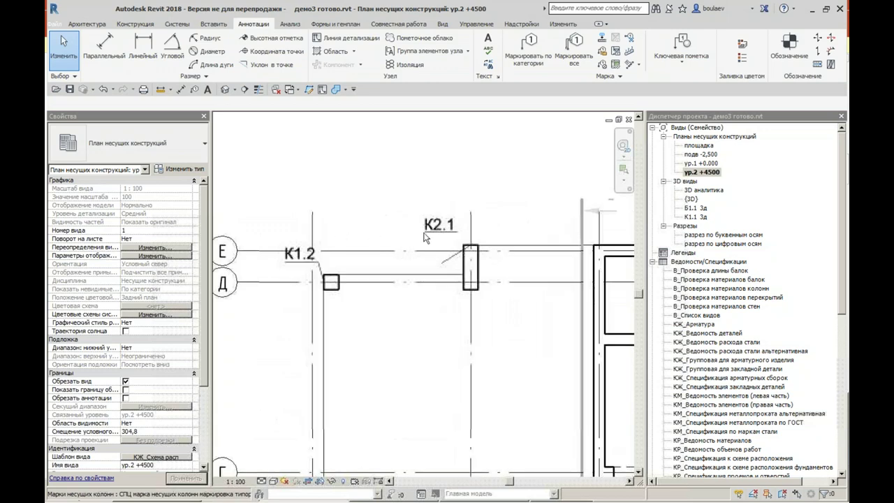
pyautogui.moveTo(386, 263); pyautogui.dragTo(440, 262)
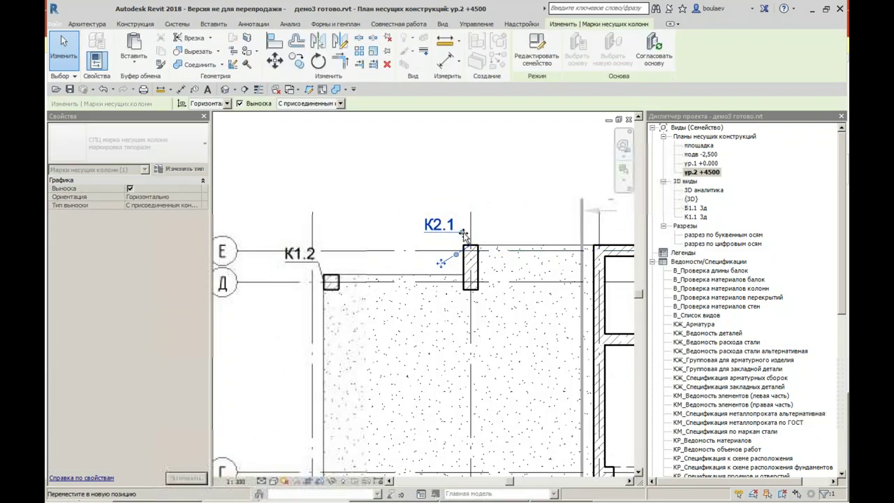
pyautogui.click(414, 168)
pyautogui.scroll(-3, 414, 167)
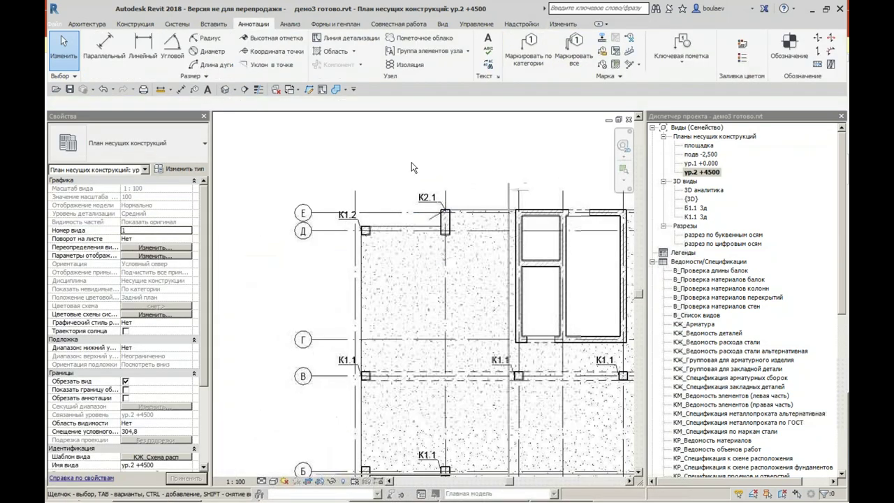
# Step: Drag the K2.1 tag's leader toward the long column near grid Д and deselect
pyautogui.click(433, 224)
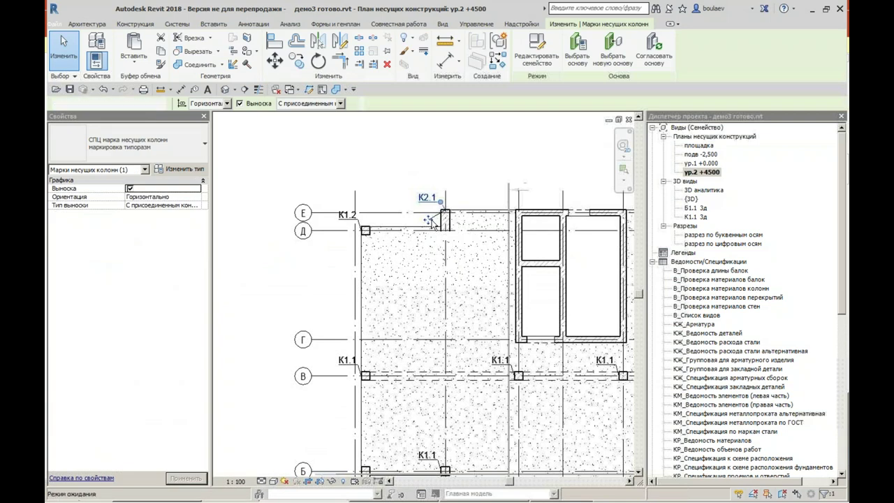
pyautogui.press('Escape')
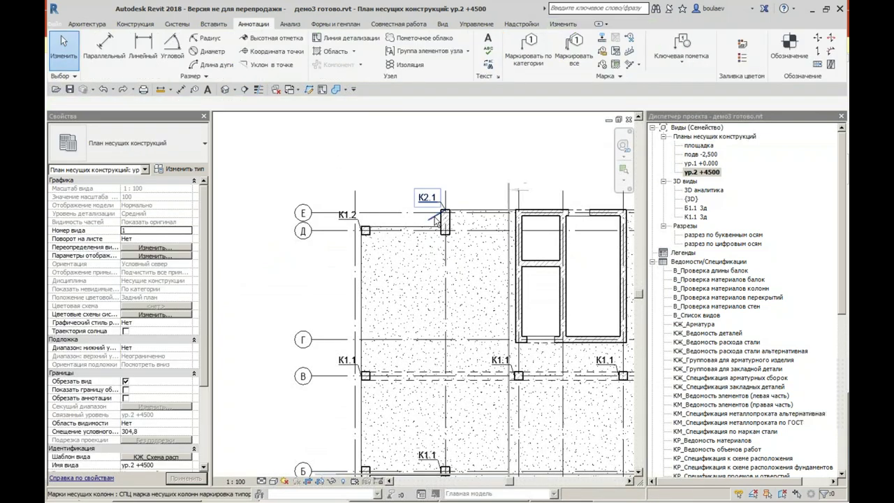
pyautogui.click(429, 219)
pyautogui.scroll(3, 429, 219)
pyautogui.moveTo(429, 219); pyautogui.dragTo(451, 189)
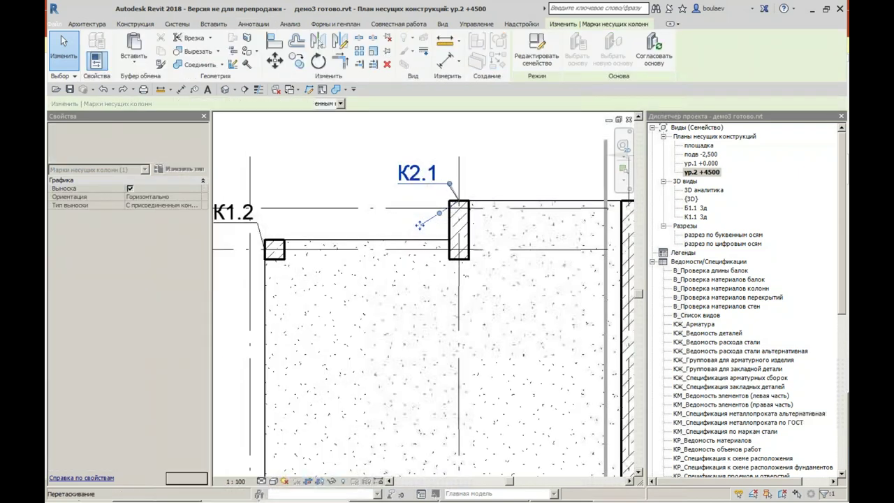
pyautogui.click(331, 140)
pyautogui.scroll(-3, 332, 140)
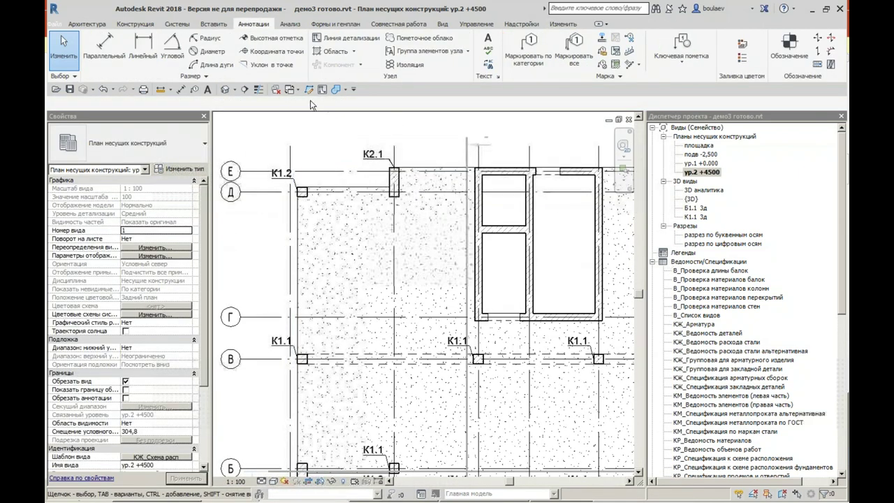
# Step: In the column schedule, change the 1200x400 column type mark from K2.1 to K2.16 for all columns
pyautogui.click(288, 90)
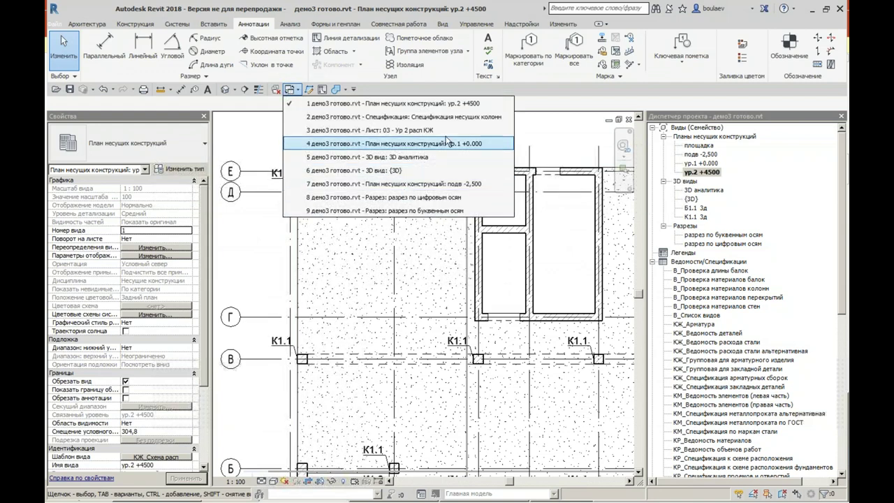
pyautogui.click(474, 116)
pyautogui.click(406, 183)
pyautogui.write('K2.16')
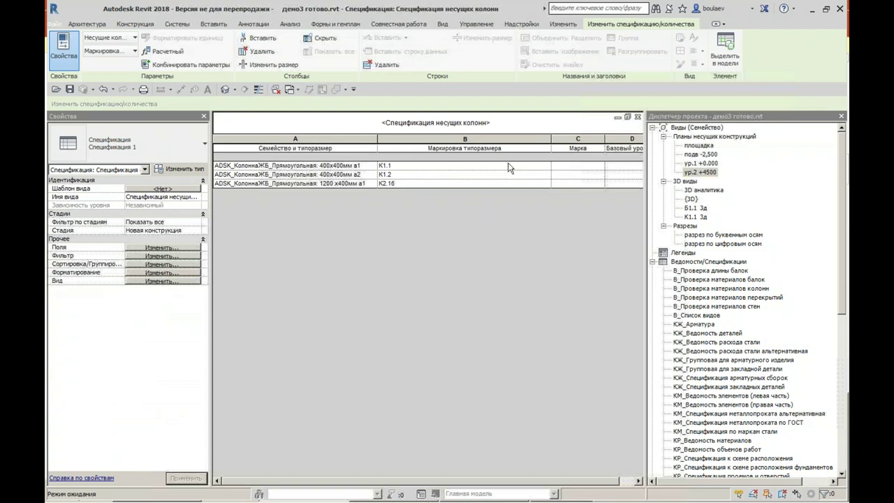
pyautogui.click(510, 168)
pyautogui.click(472, 270)
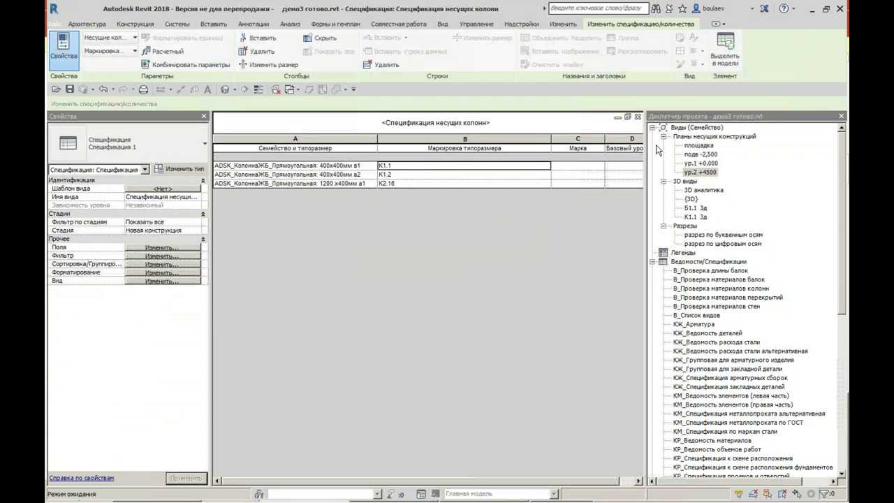
pyautogui.click(637, 118)
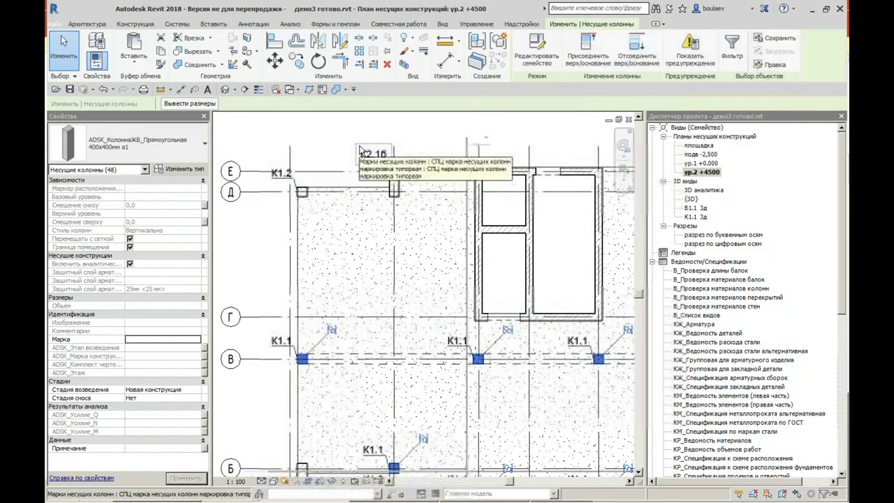
# Step: Clear the column selection and open sheet 03 - Ур 2 расп КЖ
pyautogui.scroll(-3, 387, 216)
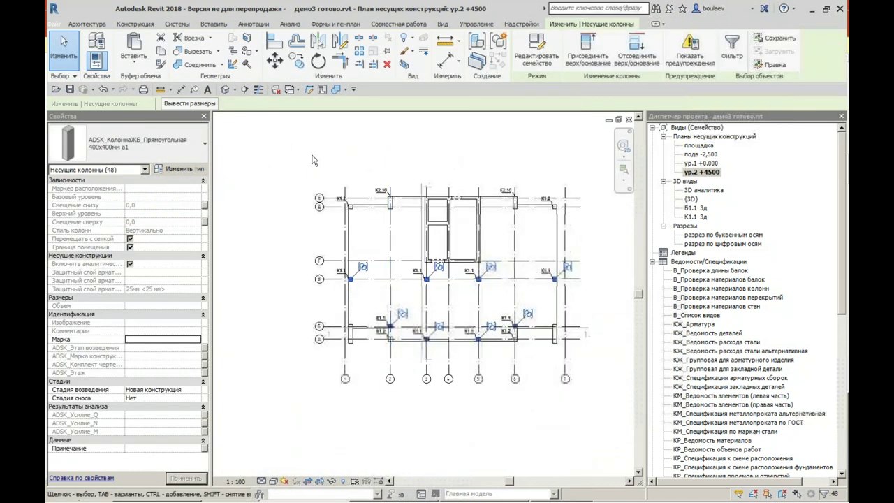
pyautogui.click(496, 435)
pyautogui.scroll(1, 496, 435)
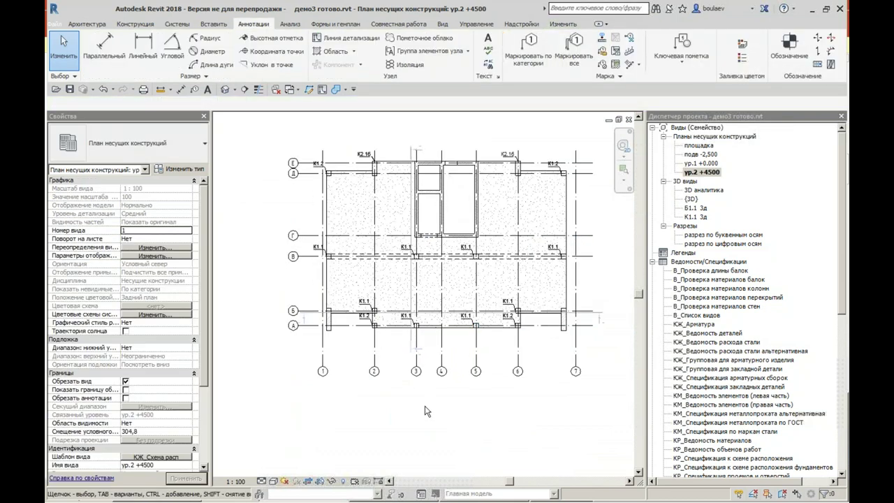
pyautogui.moveTo(841, 185); pyautogui.dragTo(777, 358)
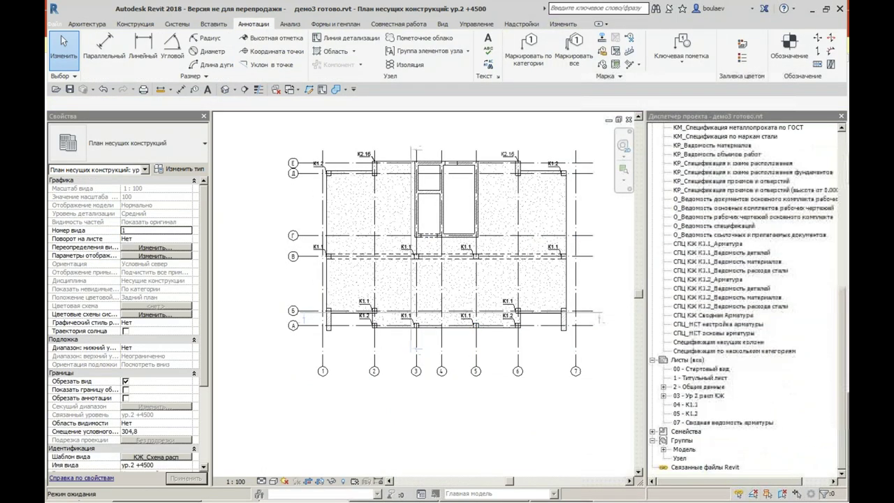
pyautogui.doubleClick(703, 397)
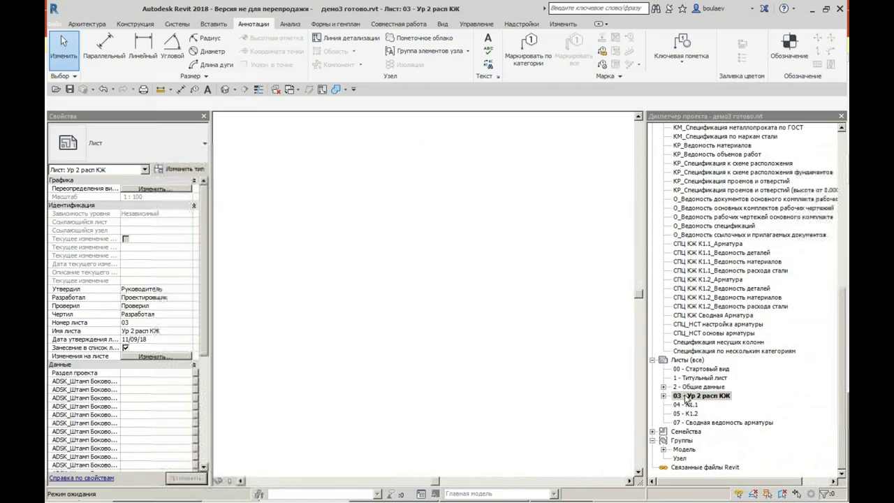
# Step: Open the ур.1 +0.000 structural plan
pyautogui.scroll(3, 559, 276)
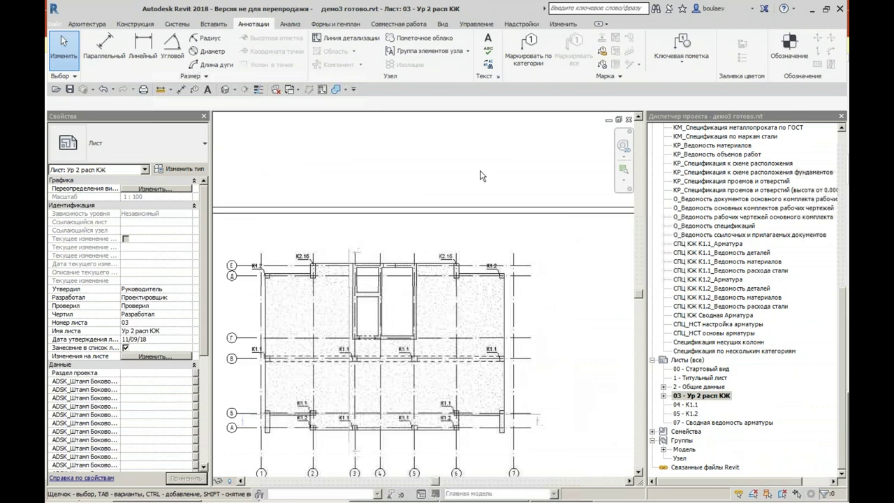
pyautogui.scroll(-3, 481, 176)
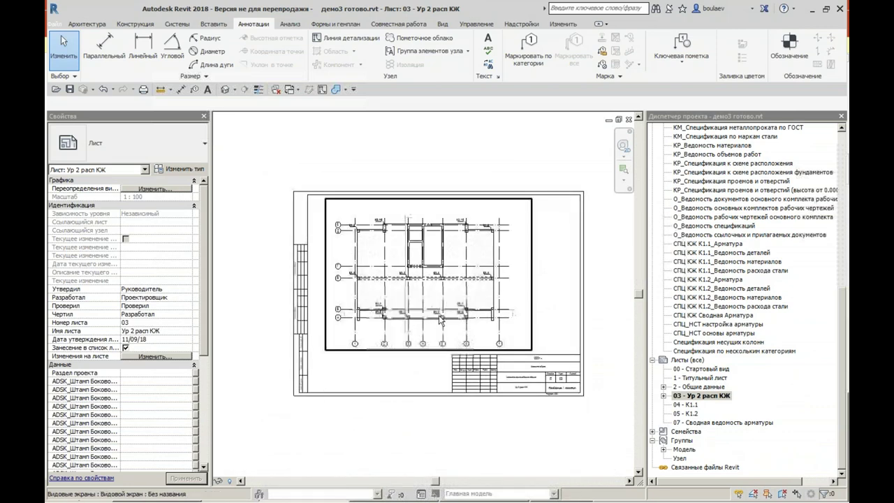
pyautogui.scroll(4, 716, 163)
pyautogui.scroll(4, 717, 163)
pyautogui.scroll(3, 716, 162)
pyautogui.doubleClick(707, 163)
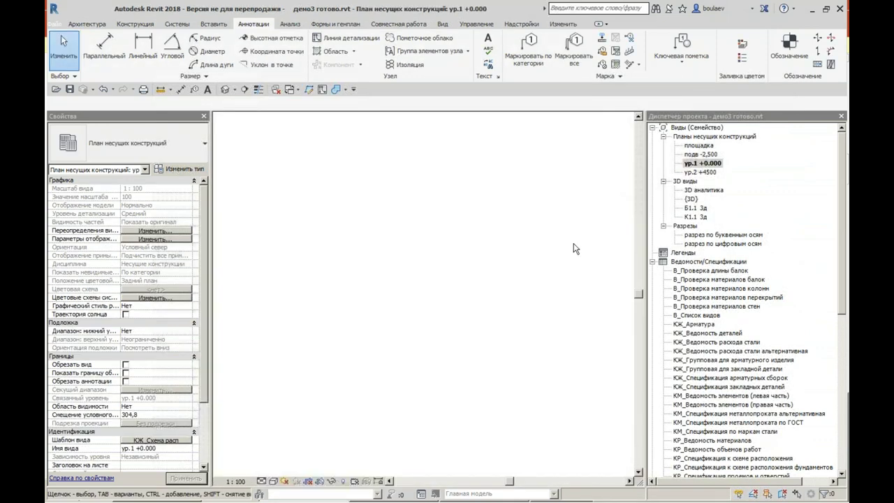
# Step: Tag all untagged columns on ур.1 +0.000 with 7 mm leaders, then reopen ур.2 +4500
pyautogui.scroll(5, 389, 253)
pyautogui.scroll(2, 389, 254)
pyautogui.scroll(3, 410, 244)
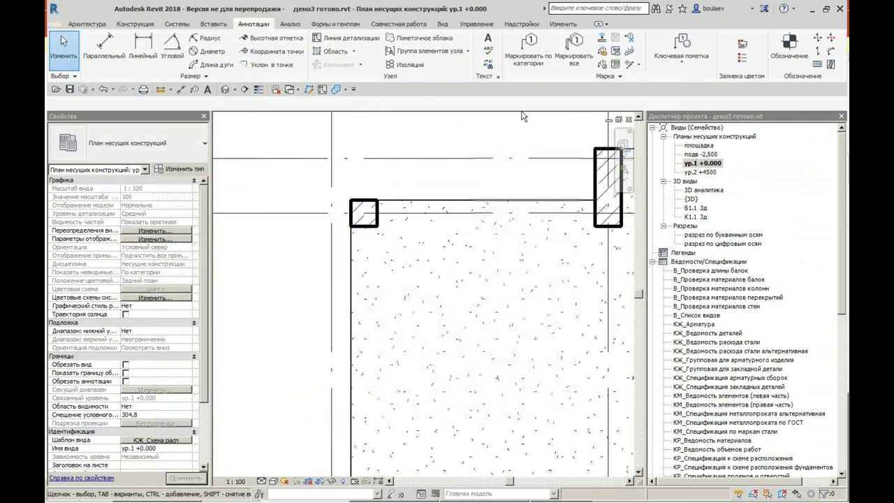
pyautogui.click(574, 44)
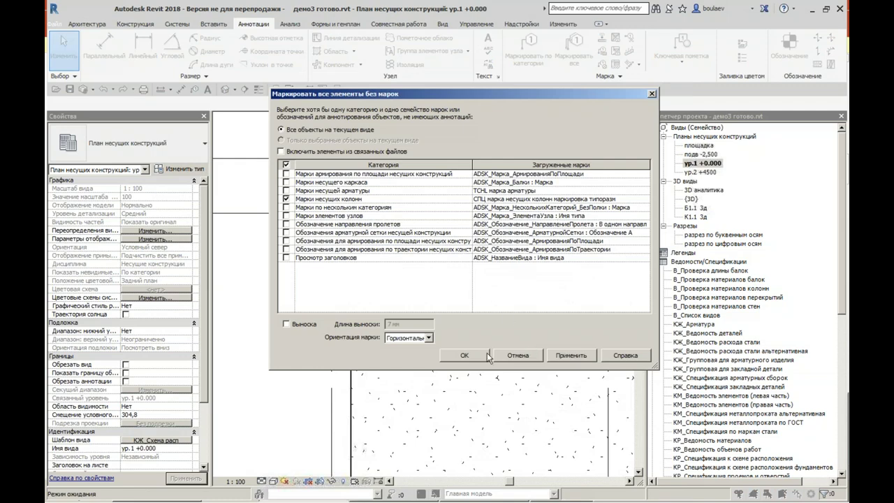
pyautogui.click(288, 324)
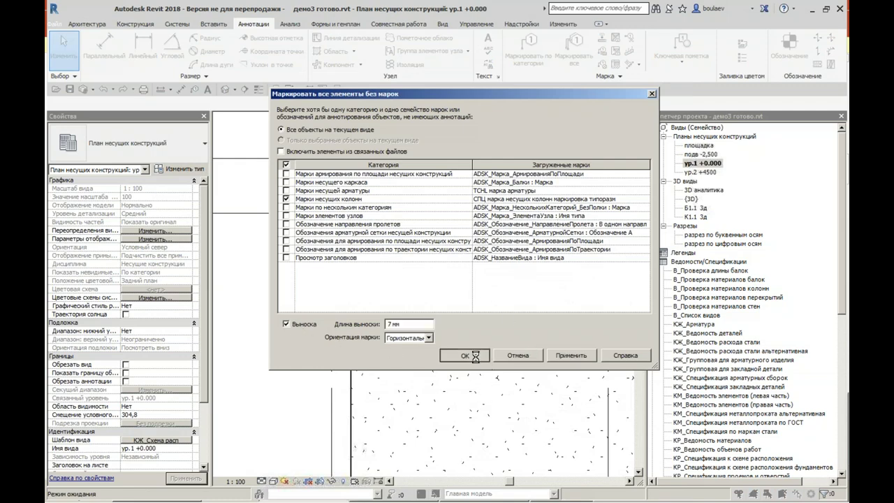
pyautogui.click(473, 354)
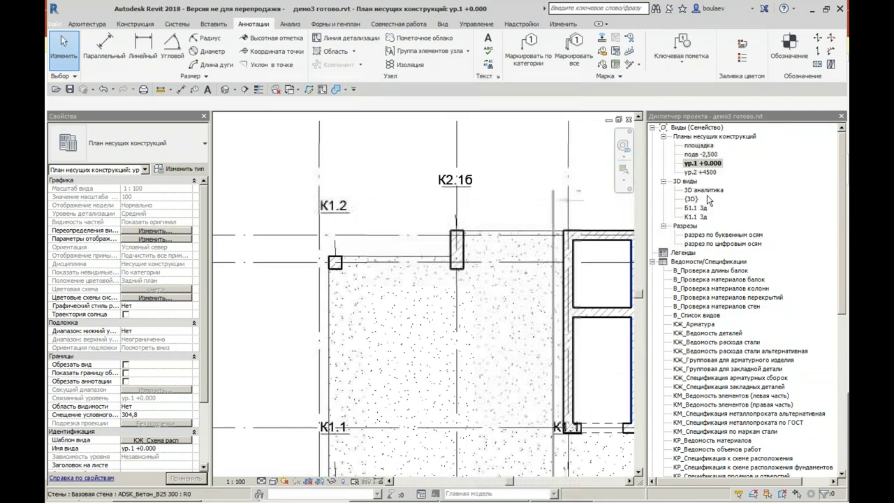
pyautogui.doubleClick(704, 172)
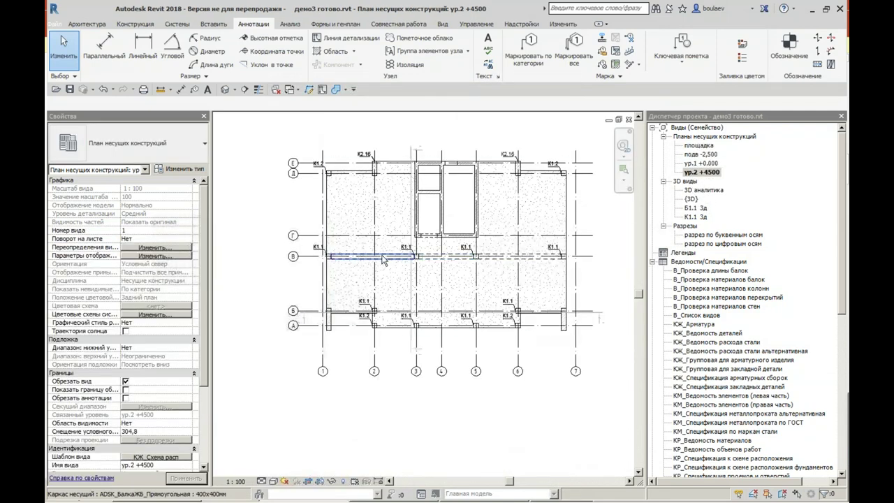
# Step: Tag all untagged beams on the plan with section-size tags and leaders
pyautogui.click(573, 51)
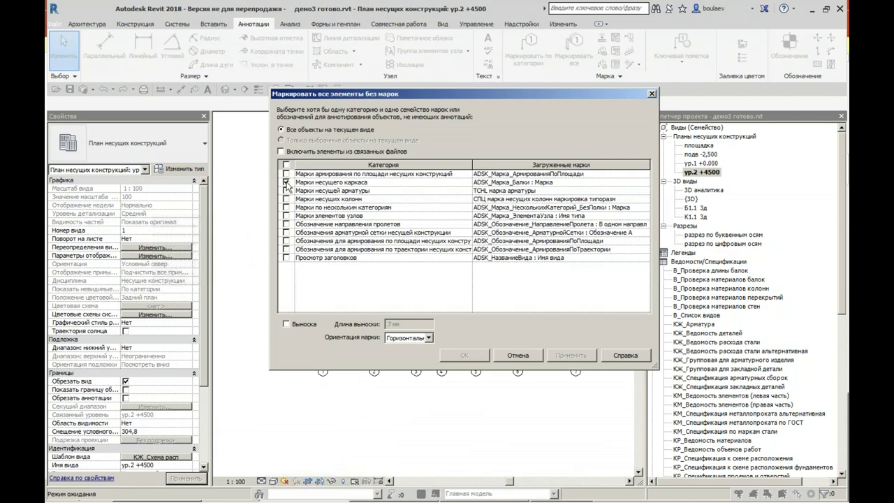
pyautogui.click(605, 191)
pyautogui.click(647, 182)
pyautogui.click(647, 182)
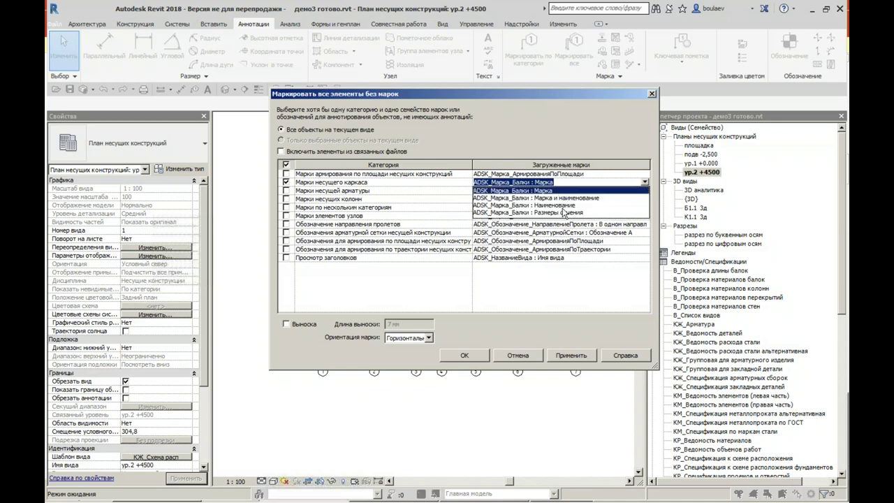
pyautogui.click(587, 217)
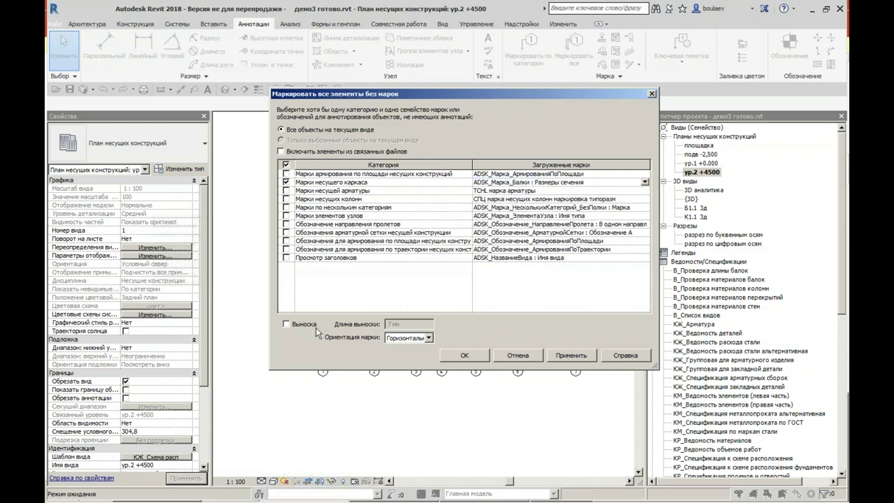
pyautogui.click(287, 325)
pyautogui.write('4')
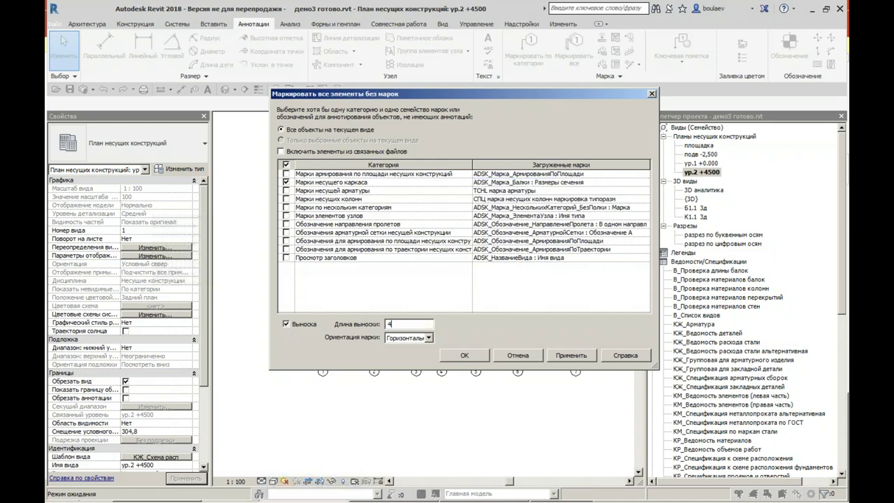
pyautogui.click(464, 355)
# Step: Zoom in and check the new 400x400 beam tag
pyautogui.scroll(4, 382, 259)
pyautogui.scroll(1, 381, 258)
pyautogui.click(381, 259)
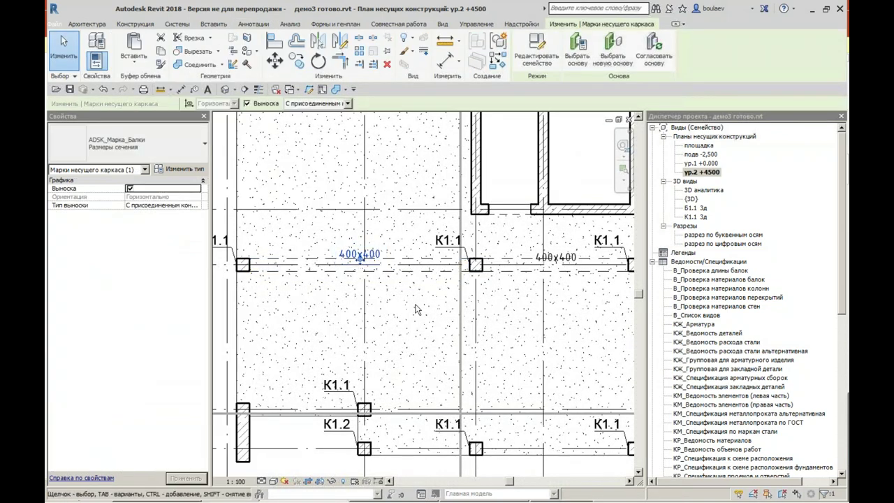
pyautogui.press('Escape')
pyautogui.scroll(-5, 428, 337)
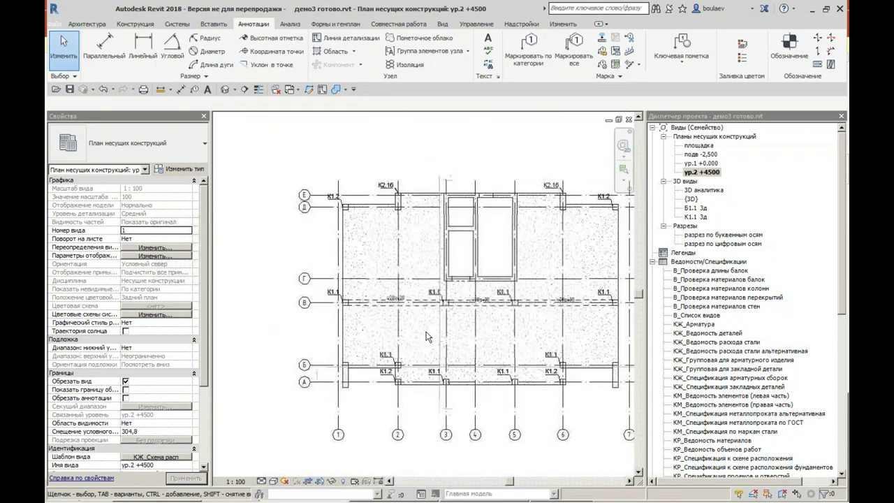
pyautogui.scroll(3, 427, 337)
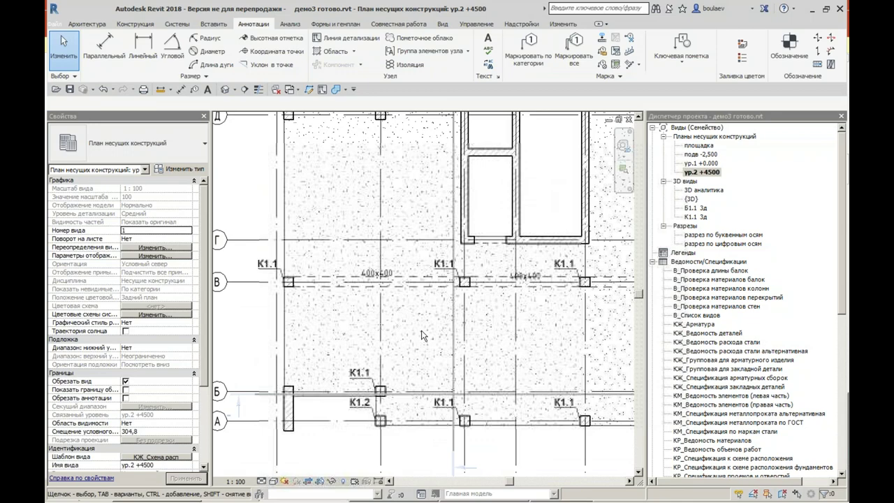
pyautogui.scroll(-3, 422, 335)
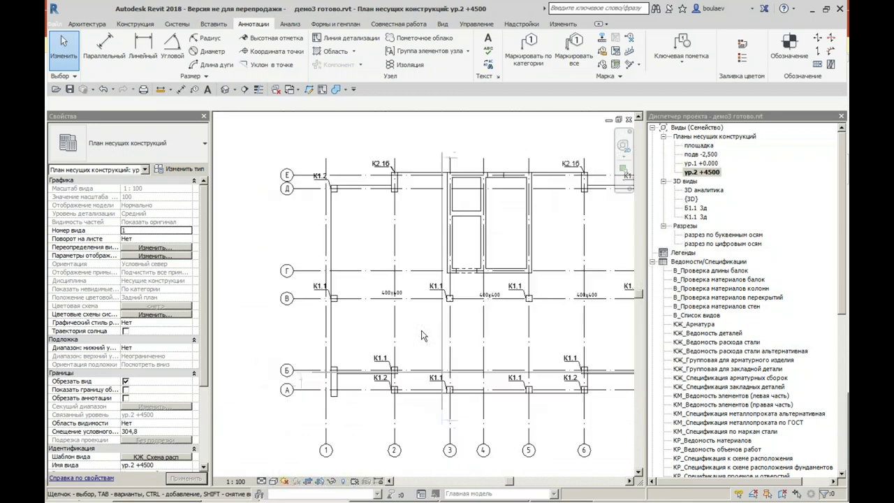
# Step: Open the ур.1 +0.000 plan and zoom in on column К1.2
pyautogui.doubleClick(710, 163)
pyautogui.scroll(2, 289, 296)
pyautogui.scroll(2, 289, 295)
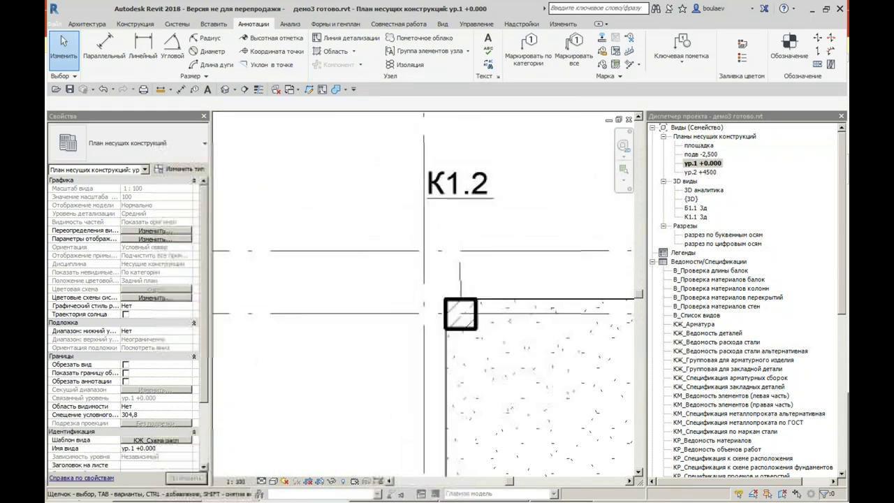
# Step: Centre column К1.2 and review its type properties
pyautogui.scroll(1, 510, 369)
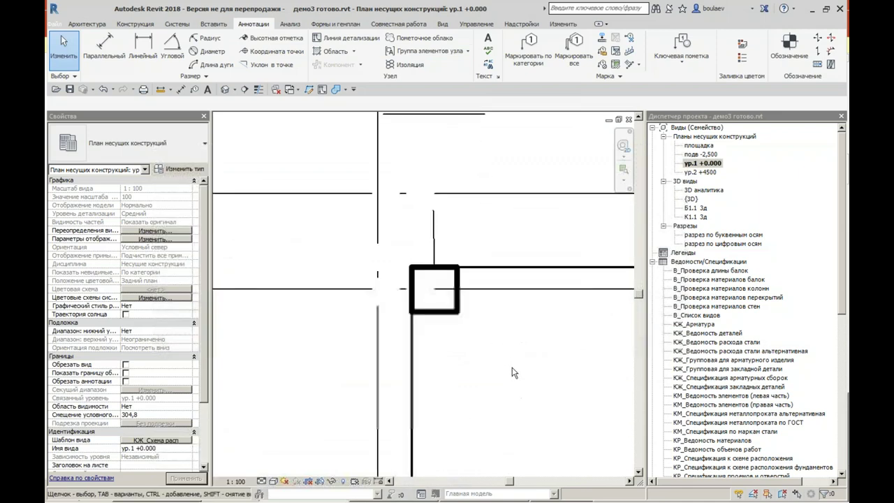
pyautogui.moveTo(441, 252); pyautogui.dragTo(377, 184, button='middle')
pyautogui.scroll(2, 376, 234)
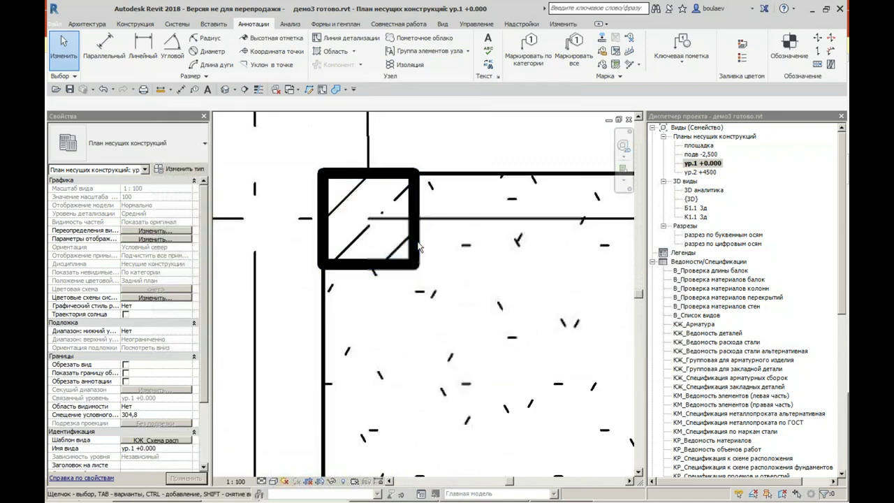
pyautogui.scroll(-3, 413, 250)
pyautogui.click(411, 247)
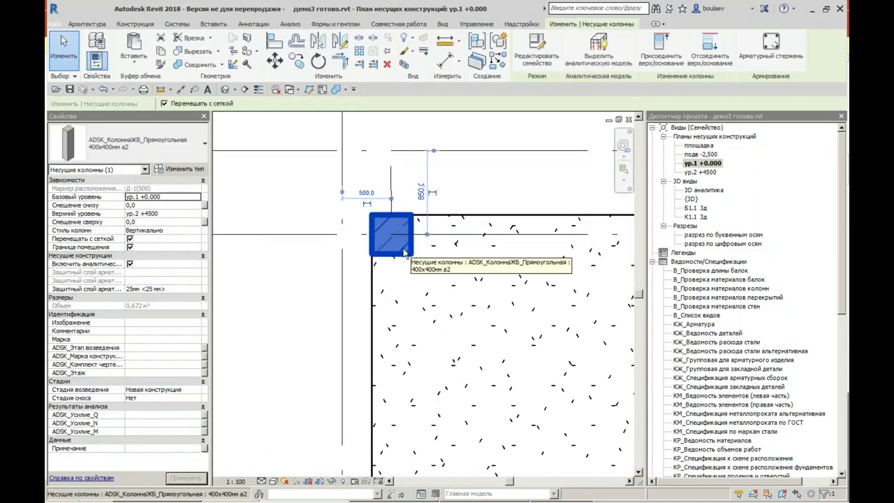
pyautogui.click(181, 172)
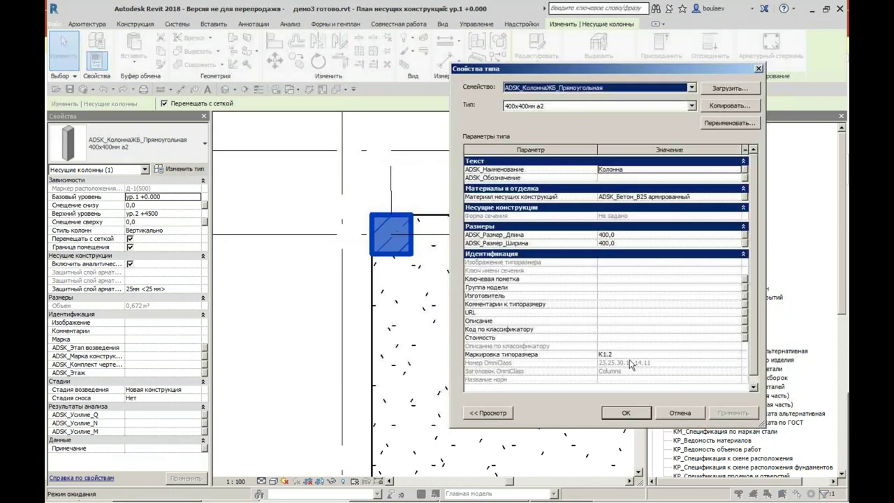
pyautogui.click(676, 413)
pyautogui.press('Escape')
# Step: Draw a Вид узла detail section horizontally across column К1.2
pyautogui.scroll(2, 289, 343)
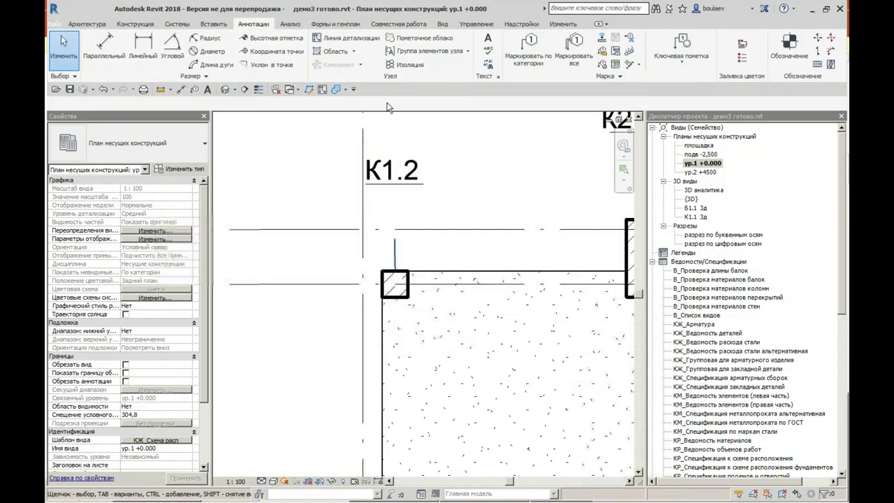
pyautogui.click(442, 26)
pyautogui.click(415, 49)
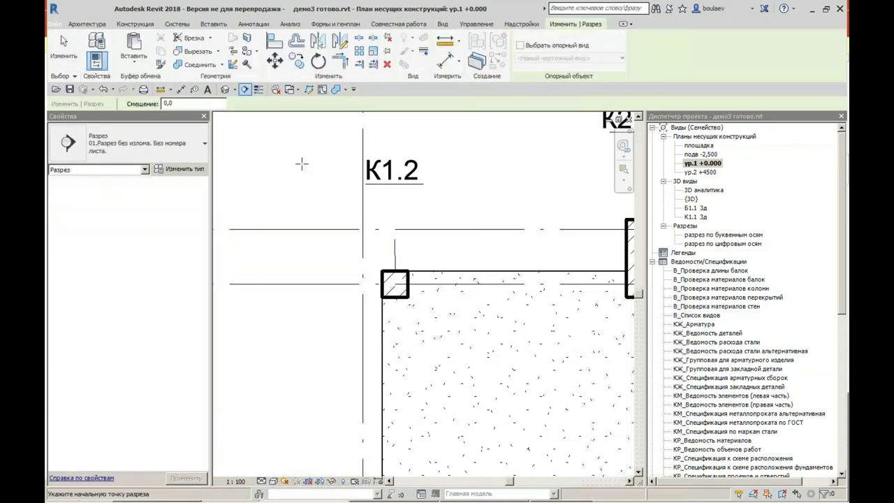
pyautogui.click(173, 143)
pyautogui.click(80, 202)
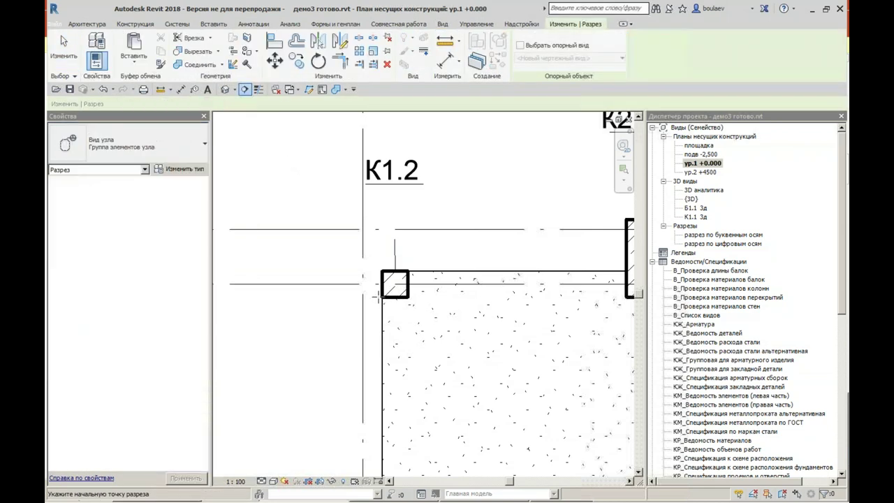
pyautogui.scroll(2, 371, 294)
pyautogui.click(293, 288)
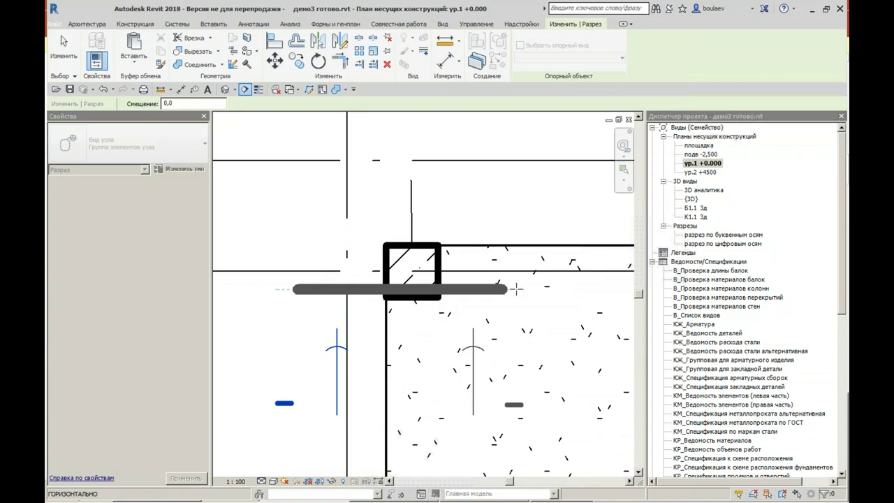
pyautogui.click(540, 289)
pyautogui.press('Escape')
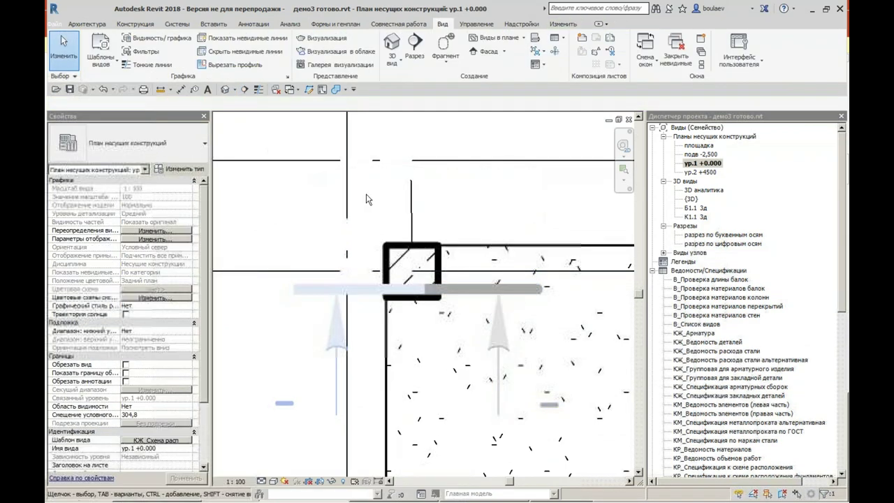
pyautogui.rightClick(366, 288)
# Step: Open the Узел 0 view and extend its crop region to show the +4,500 levels
pyautogui.click(399, 100)
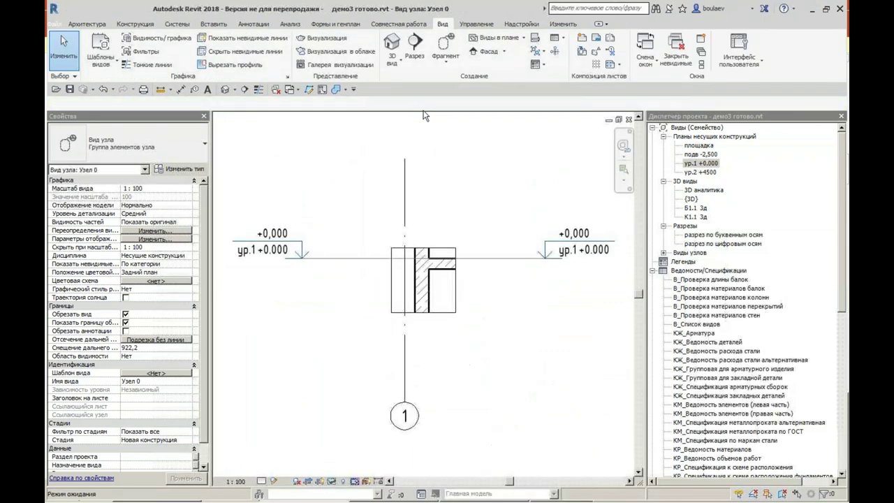
pyautogui.click(456, 294)
pyautogui.moveTo(423, 248); pyautogui.dragTo(423, 116)
pyautogui.moveTo(510, 195); pyautogui.dragTo(523, 294, button='middle')
pyautogui.moveTo(435, 217)
pyautogui.mouseDown()
pyautogui.moveTo(439, 160)
pyautogui.moveTo(437, 186)
pyautogui.mouseUp()
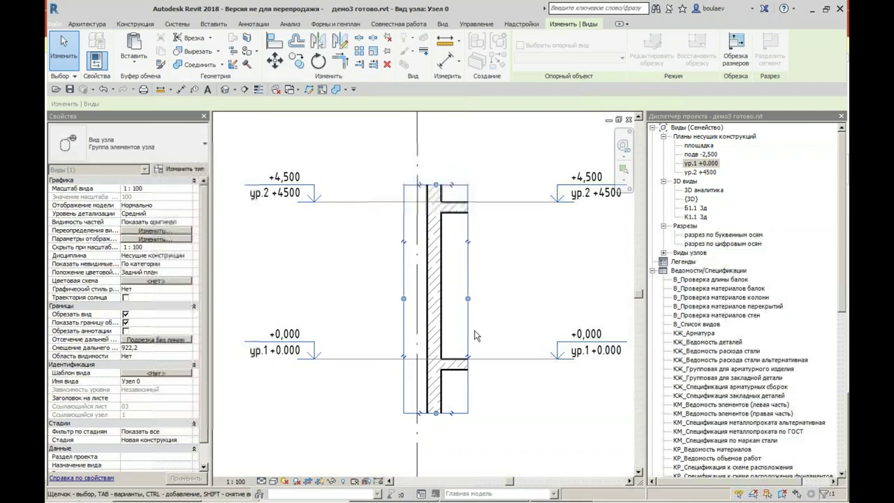
pyautogui.moveTo(437, 397); pyautogui.dragTo(437, 386)
pyautogui.click(515, 257)
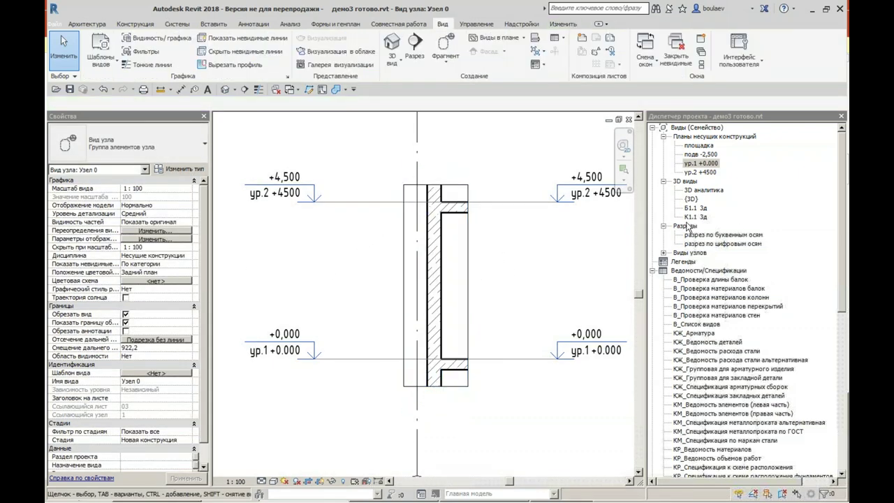
# Step: Rename the Узел 0 detail view to К1.1 а
pyautogui.click(664, 254)
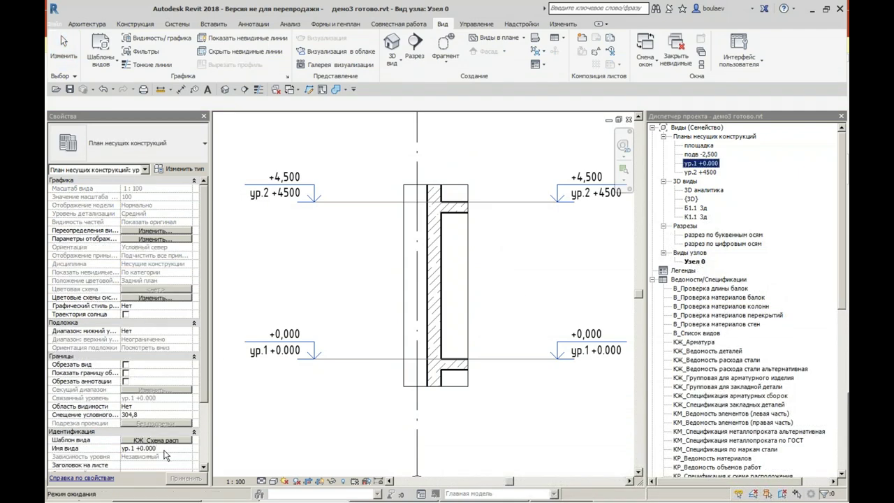
pyautogui.moveTo(205, 367); pyautogui.dragTo(199, 417)
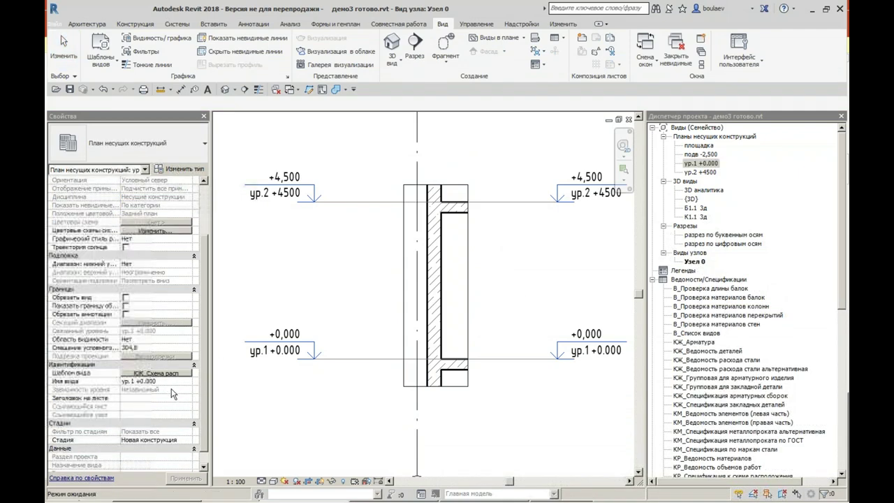
pyautogui.click(139, 381)
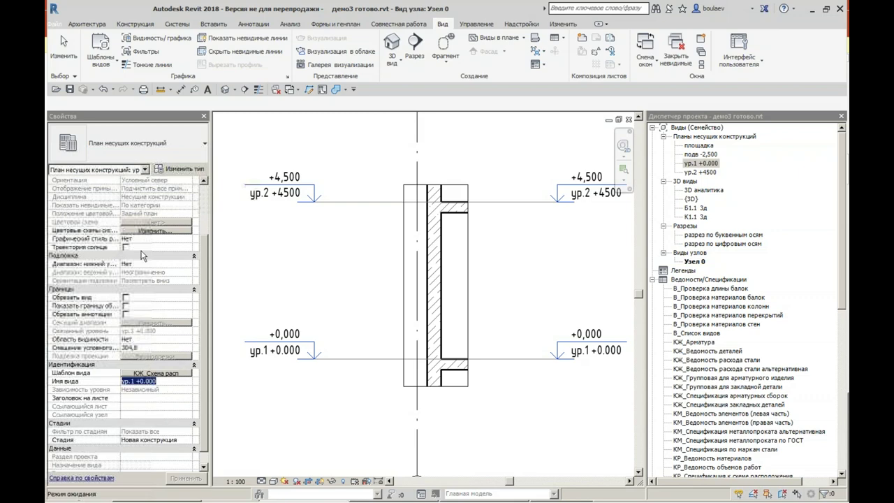
pyautogui.moveTo(207, 279); pyautogui.dragTo(208, 305)
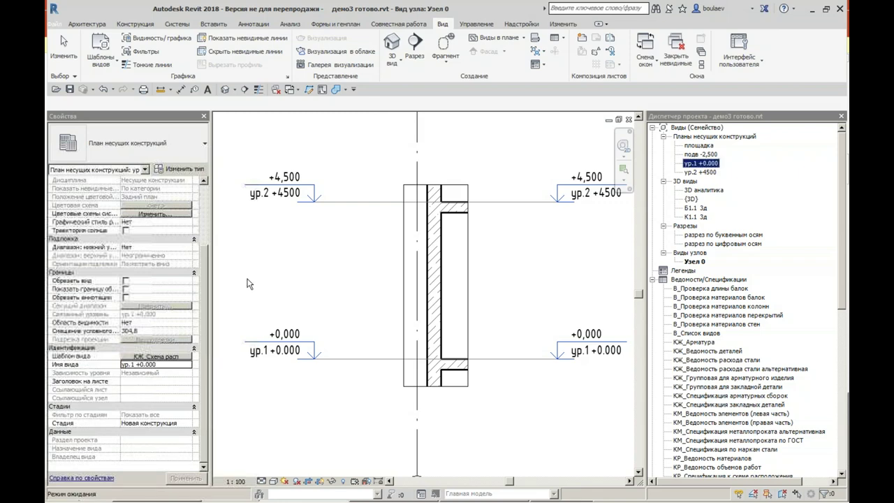
pyautogui.rightClick(697, 262)
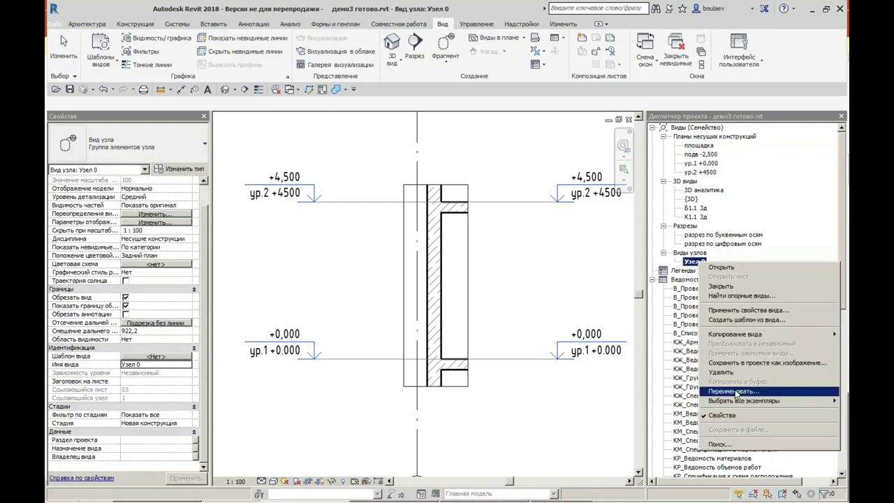
pyautogui.click(735, 392)
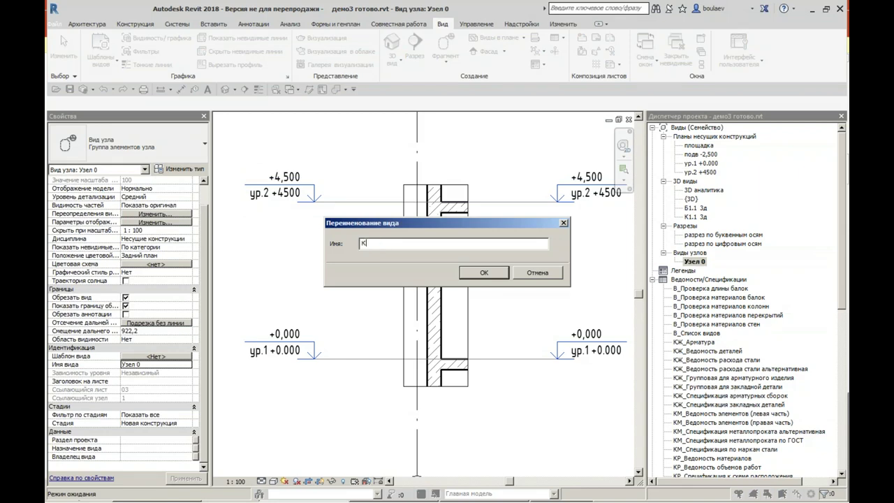
pyautogui.write('К1.1 а')
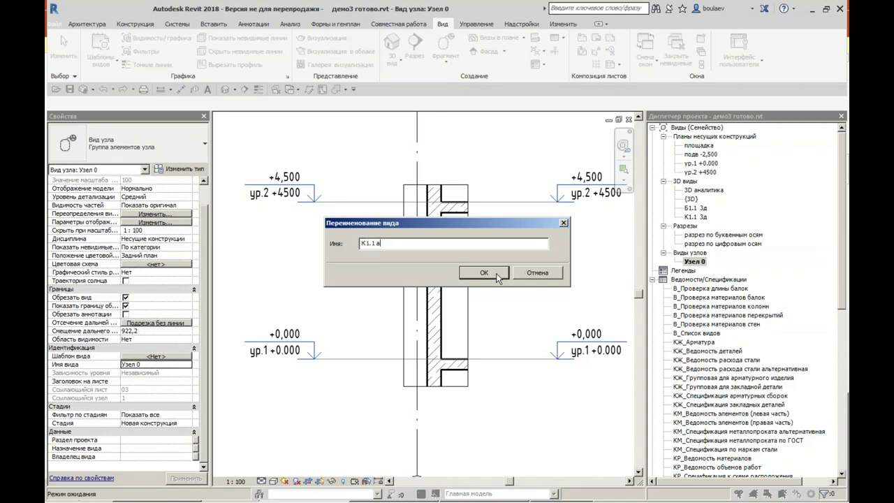
pyautogui.click(498, 274)
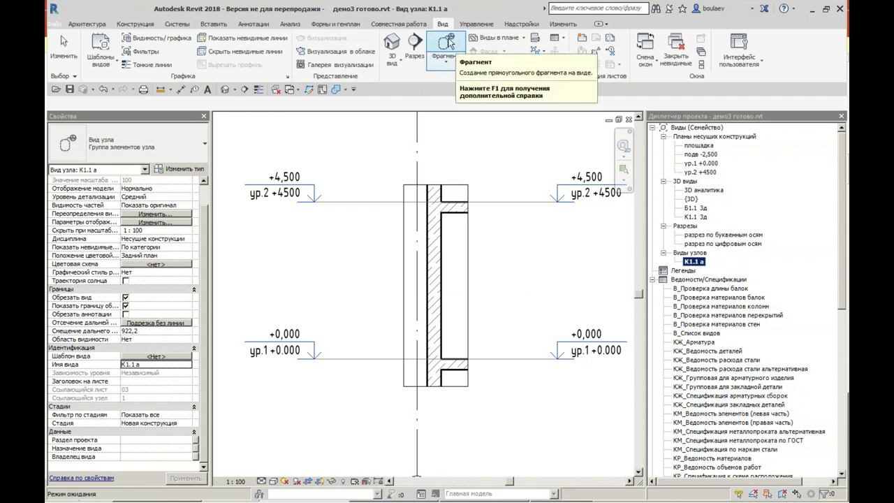
# Step: Draw a second section across the column, flipped downward, with a break shifted left
pyautogui.click(414, 49)
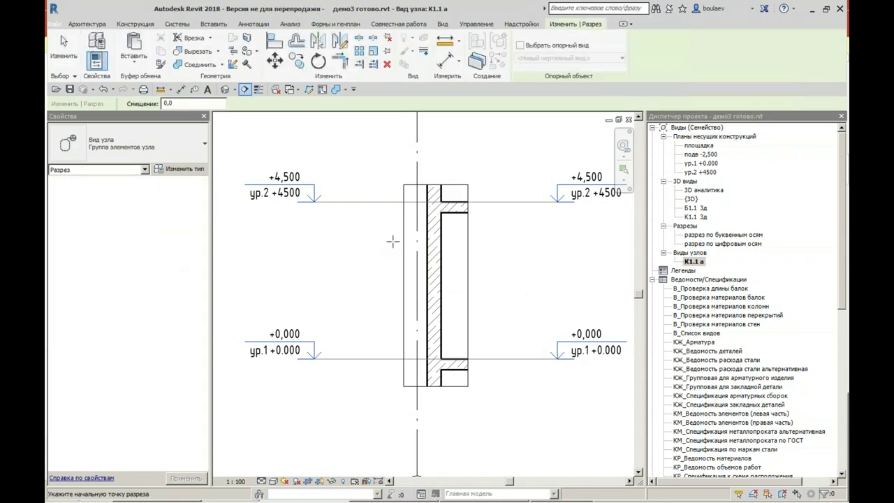
pyautogui.scroll(3, 475, 241)
pyautogui.click(314, 239)
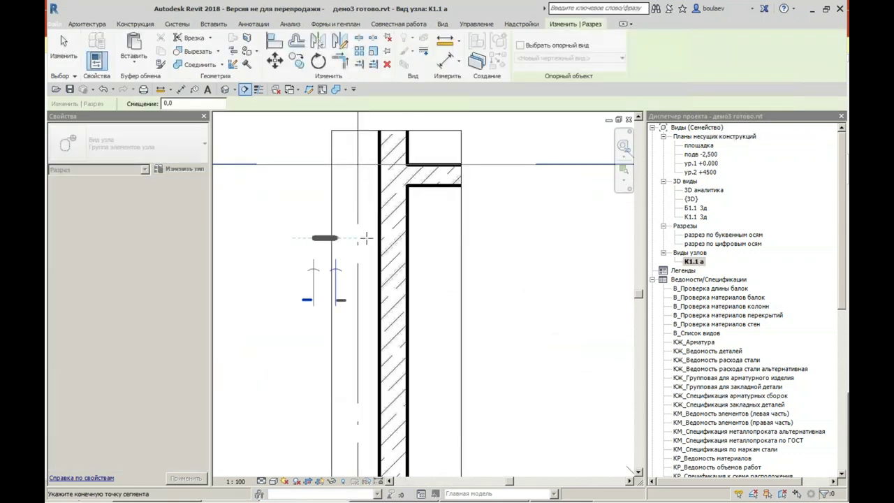
pyautogui.click(527, 242)
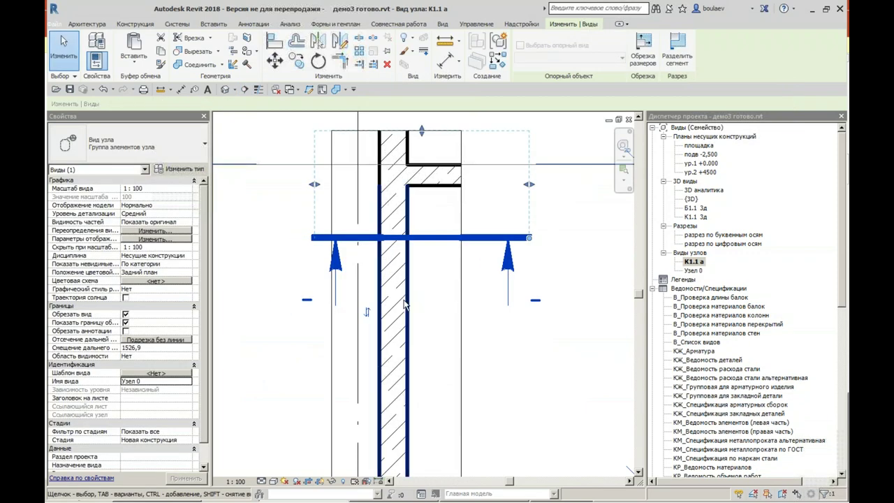
pyautogui.click(368, 312)
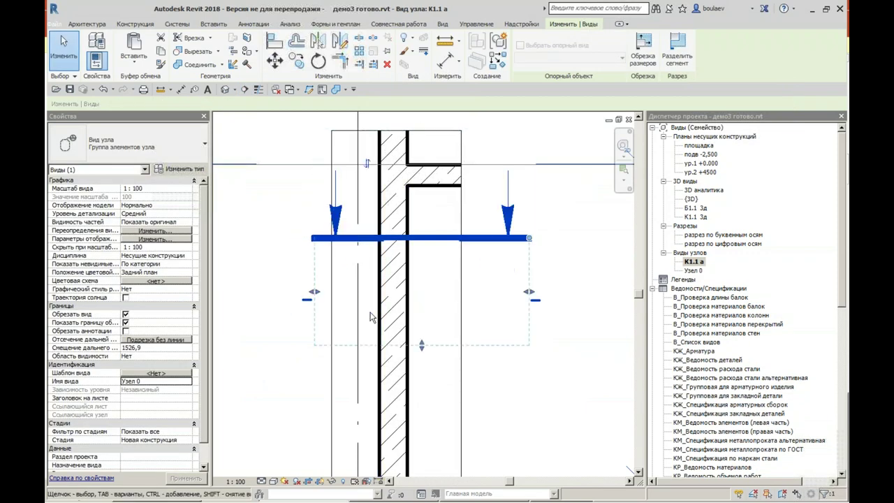
pyautogui.scroll(-3, 438, 266)
pyautogui.click(429, 254)
pyautogui.scroll(3, 383, 273)
pyautogui.moveTo(385, 244); pyautogui.dragTo(362, 241)
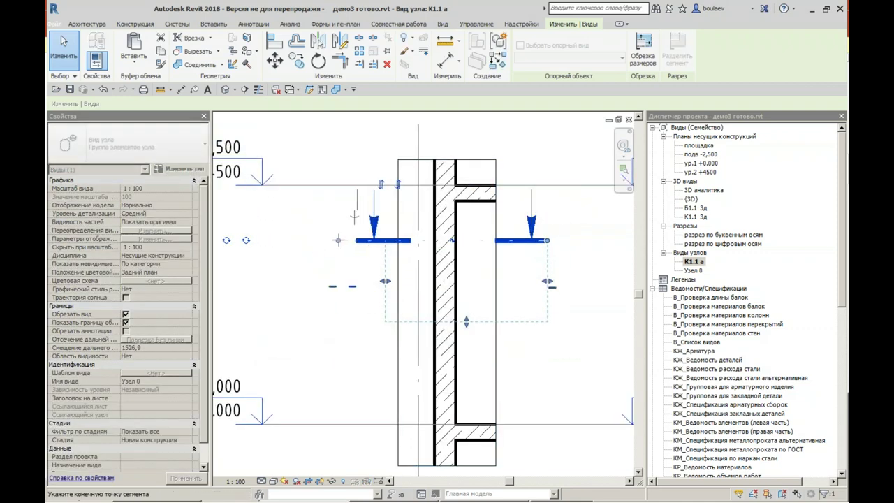
pyautogui.click(329, 377)
# Step: Name the new section view К1.1 б and go to it
pyautogui.scroll(-1, 330, 376)
pyautogui.scroll(-2, 329, 376)
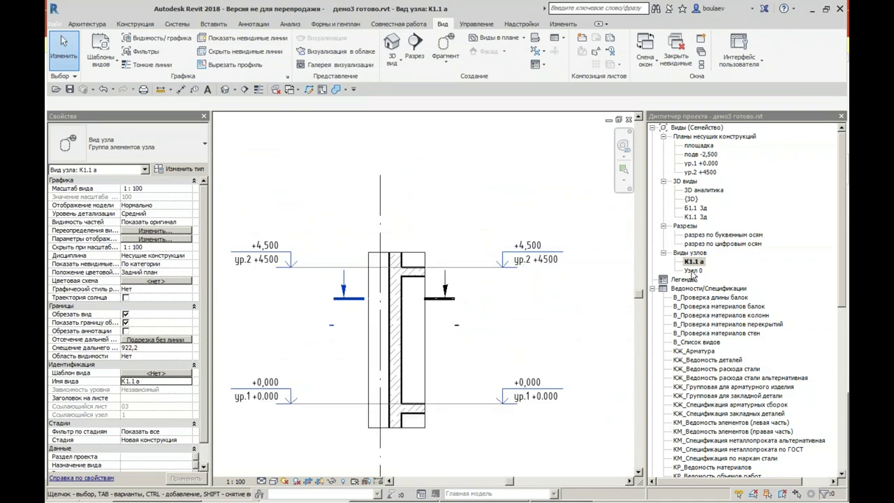
pyautogui.click(441, 299)
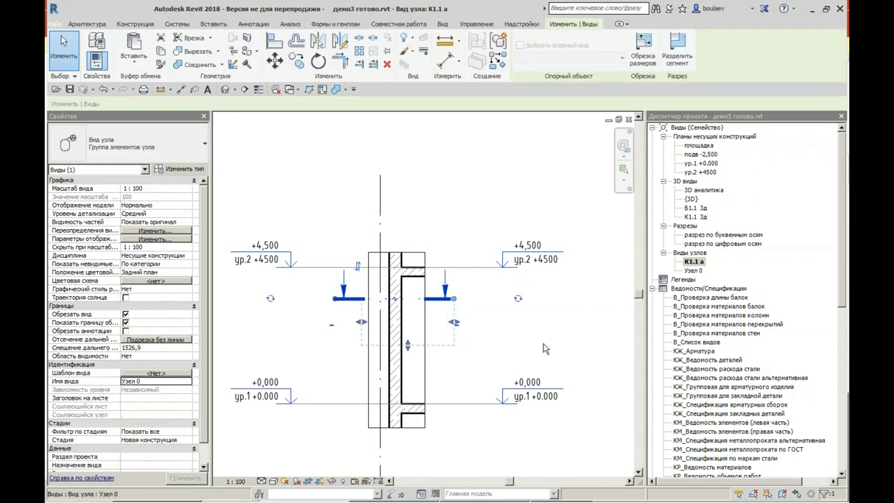
pyautogui.click(267, 381)
pyautogui.click(150, 382)
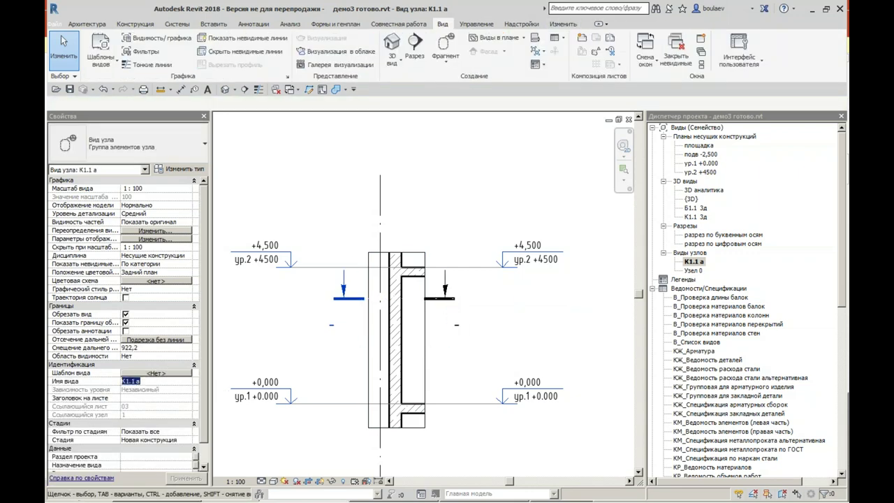
pyautogui.click(385, 306)
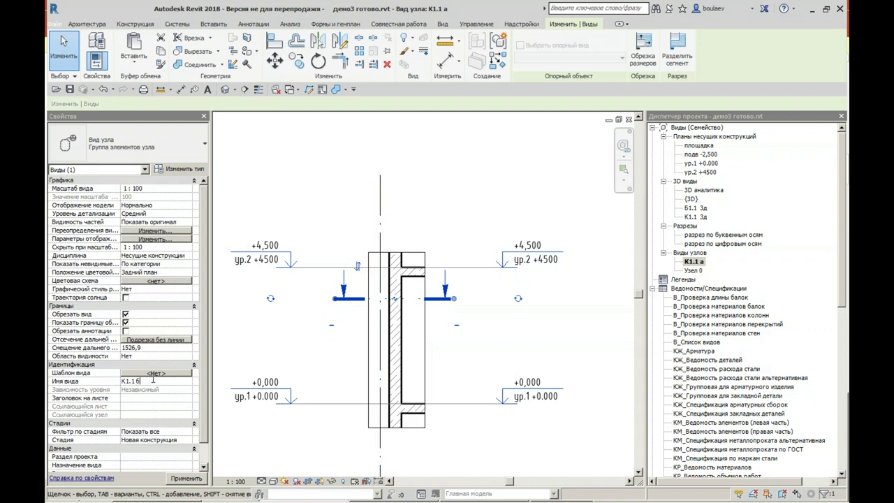
pyautogui.press('Return')
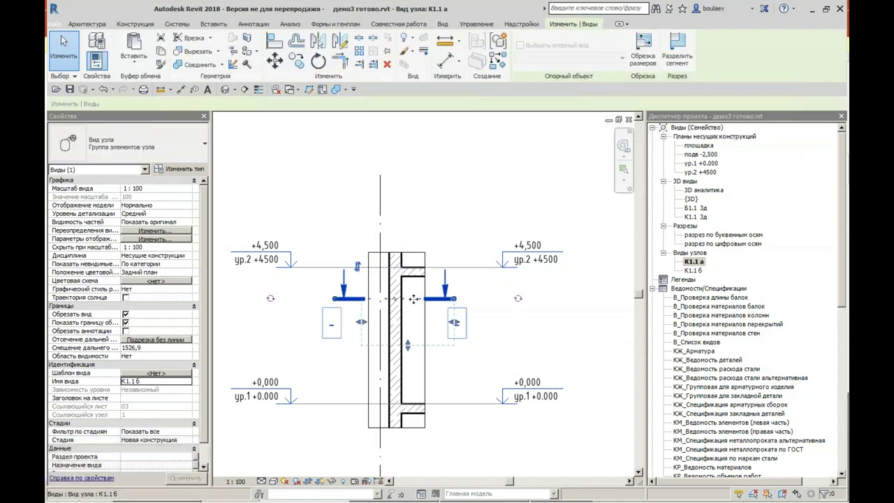
pyautogui.rightClick(414, 299)
pyautogui.click(448, 111)
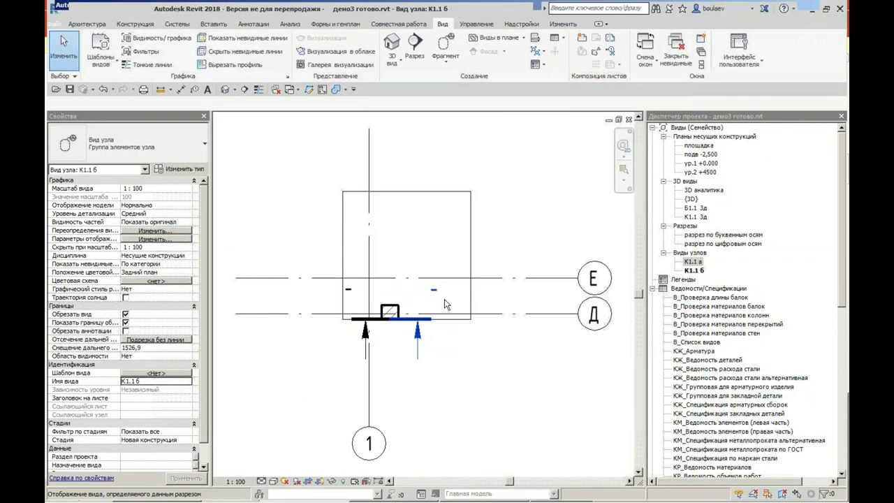
# Step: Drag the crop region's top edge down to frame the column tightly
pyautogui.click(407, 320)
pyautogui.scroll(3, 406, 321)
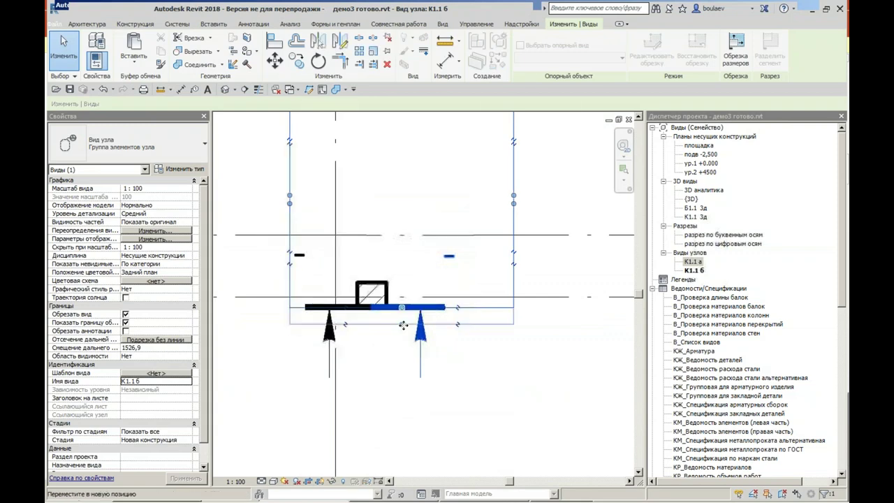
pyautogui.scroll(2, 403, 326)
pyautogui.press('Escape')
pyautogui.scroll(-3, 395, 318)
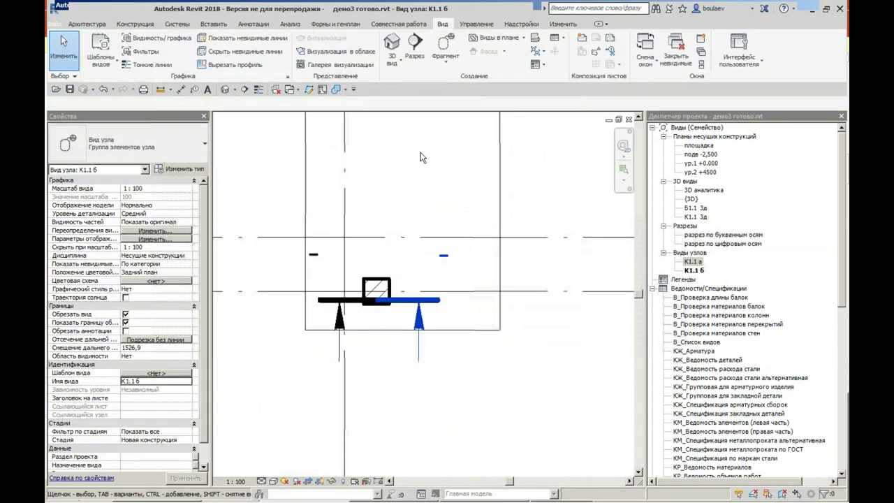
pyautogui.click(416, 183)
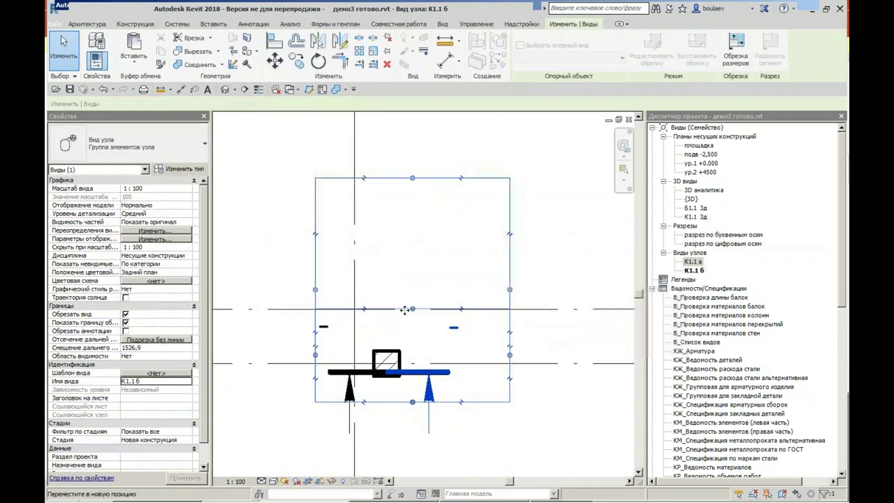
pyautogui.moveTo(404, 309); pyautogui.dragTo(413, 366)
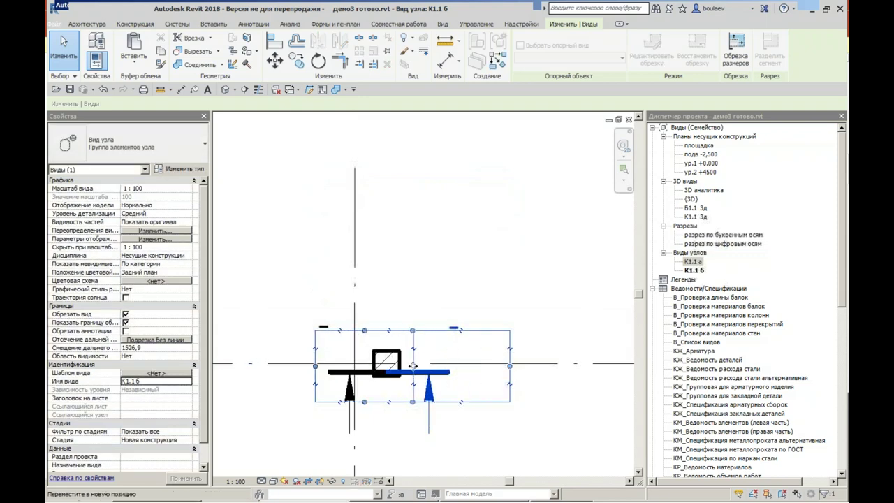
pyautogui.press('Escape')
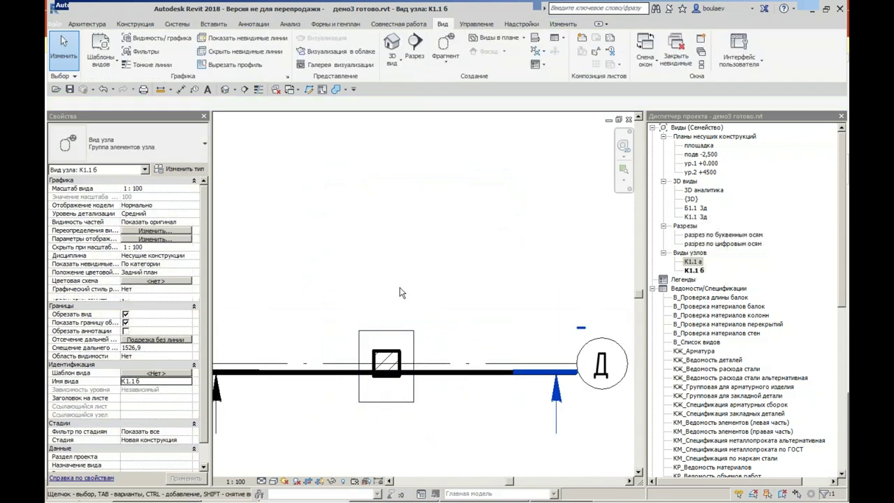
# Step: Select and inspect the К1.1 а section line, then clear the selection
pyautogui.scroll(-3, 439, 280)
pyautogui.click(439, 320)
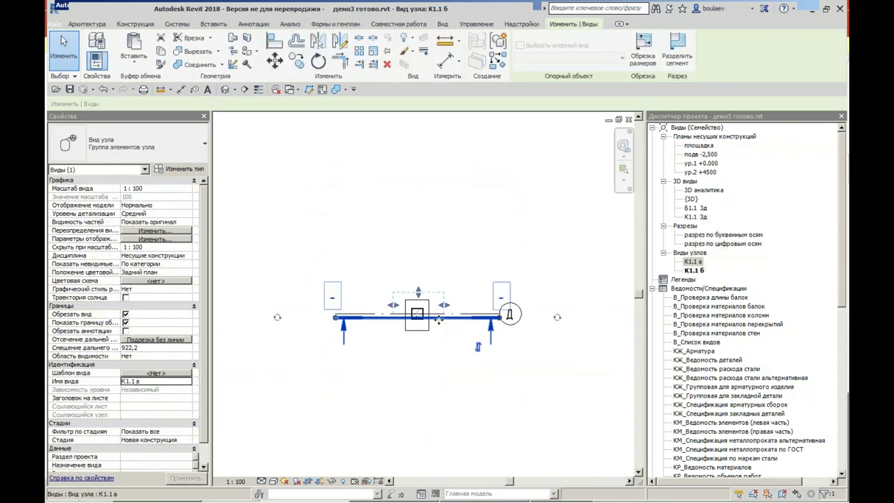
pyautogui.scroll(2, 439, 320)
pyautogui.scroll(1, 397, 315)
pyautogui.scroll(2, 397, 314)
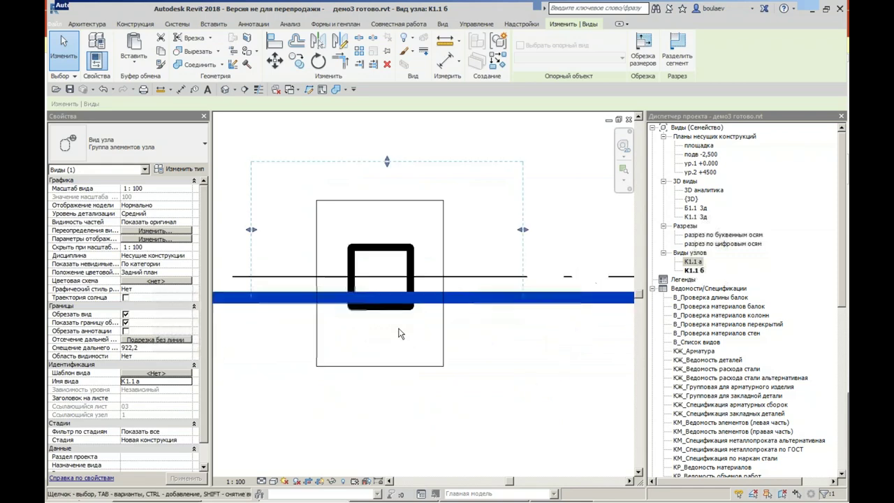
pyautogui.scroll(-3, 398, 301)
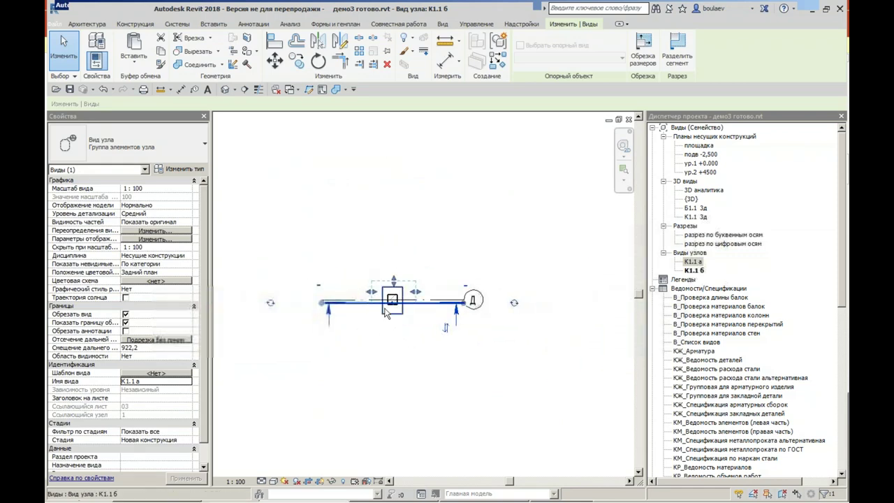
pyautogui.click(403, 353)
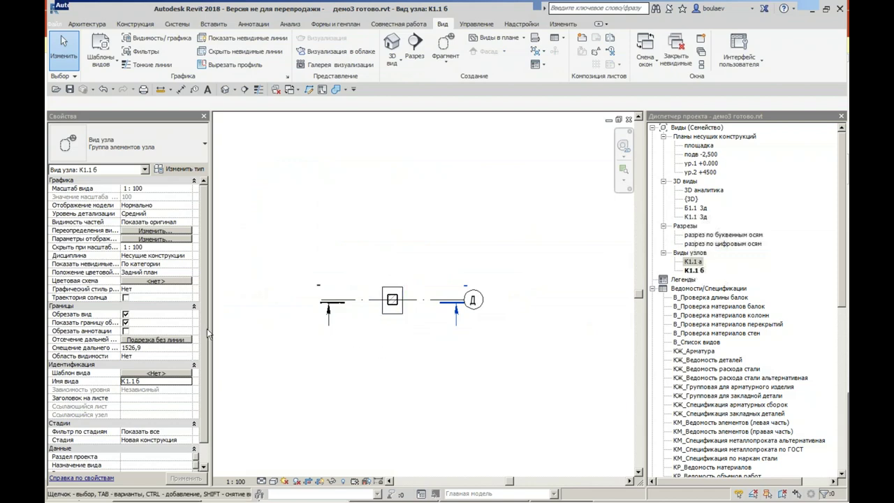
# Step: Apply the СПЦ КЖ армирование view template to К1.1 б
pyautogui.click(180, 374)
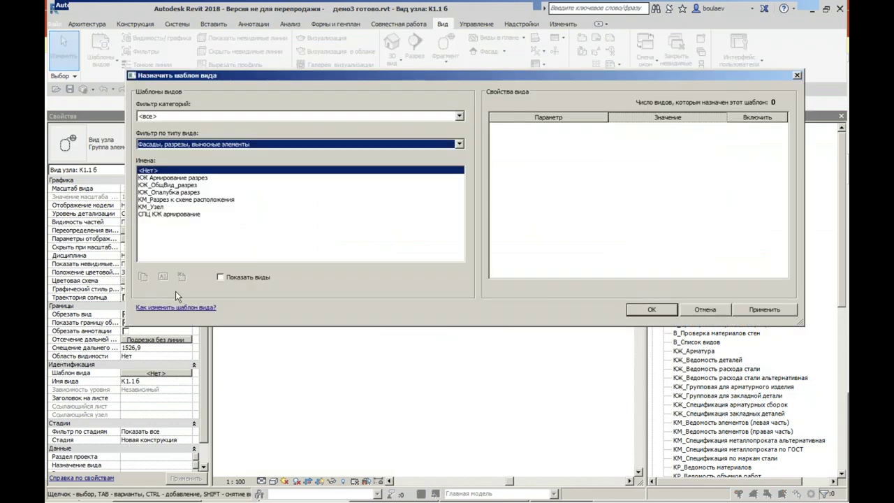
pyautogui.click(164, 215)
pyautogui.click(645, 311)
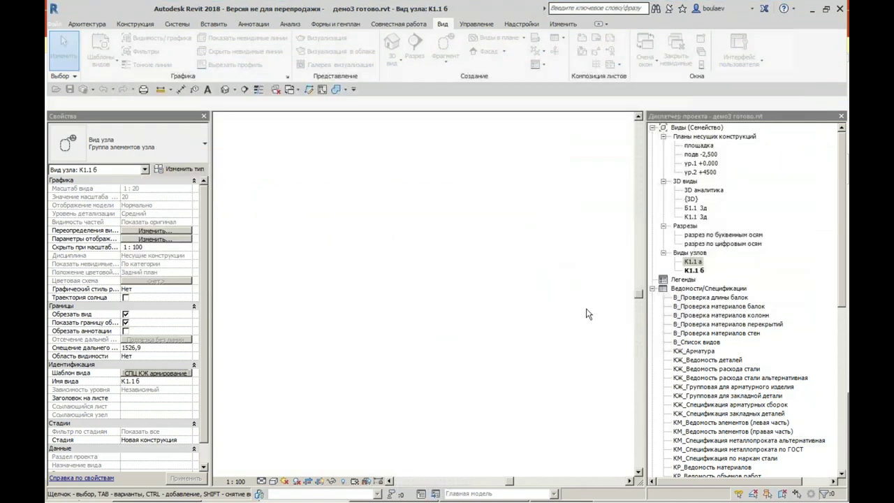
# Step: Split the section line segment at two points near the column
pyautogui.click(375, 345)
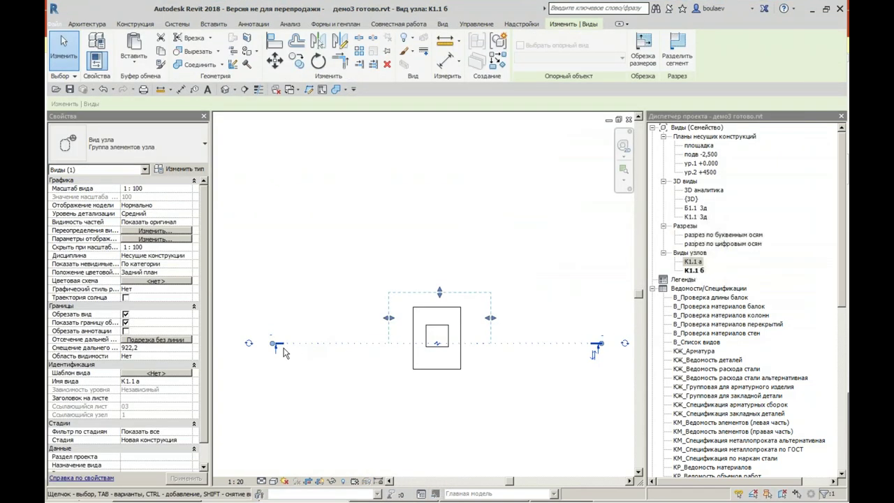
pyautogui.click(393, 343)
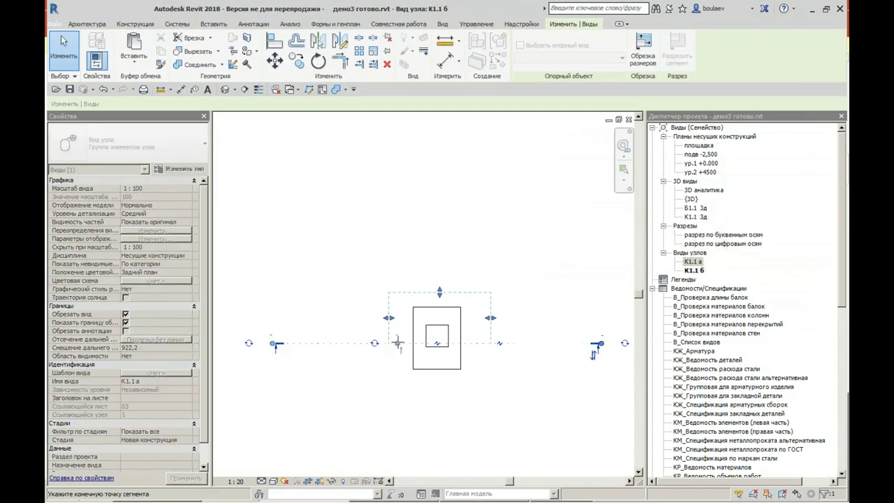
pyautogui.click(398, 343)
pyautogui.click(606, 344)
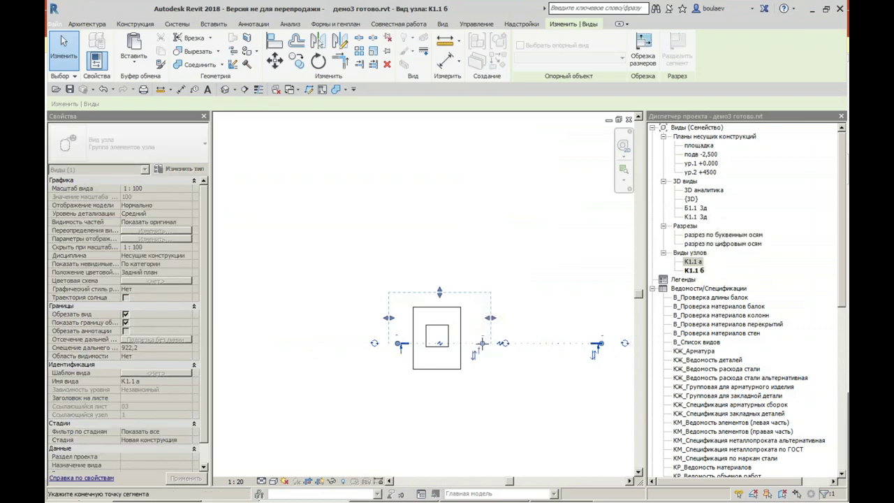
pyautogui.click(477, 343)
# Step: Place 16 A400 shape 01 bars perpendicular to cover in the four column corners
pyautogui.click(462, 301)
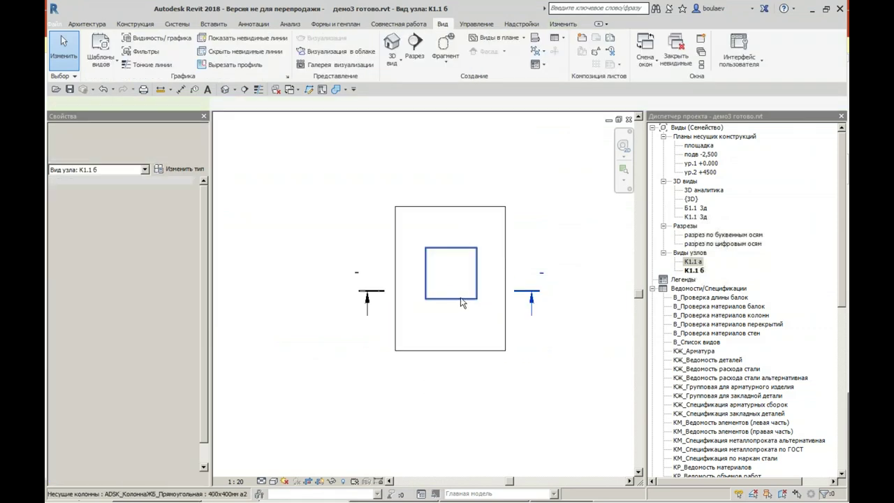
pyautogui.click(771, 49)
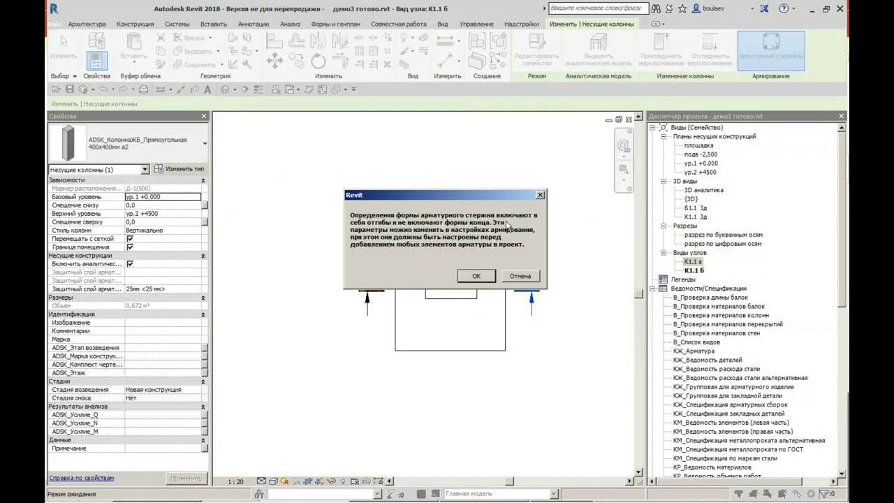
pyautogui.click(475, 279)
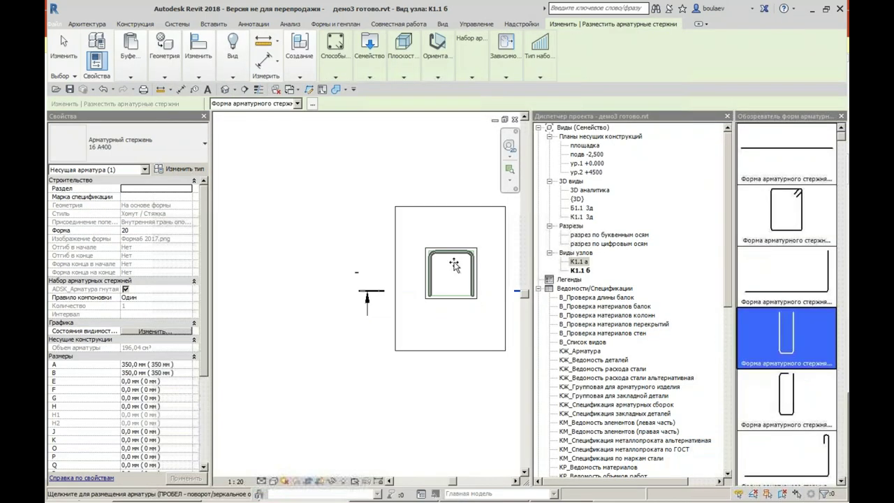
pyautogui.click(748, 182)
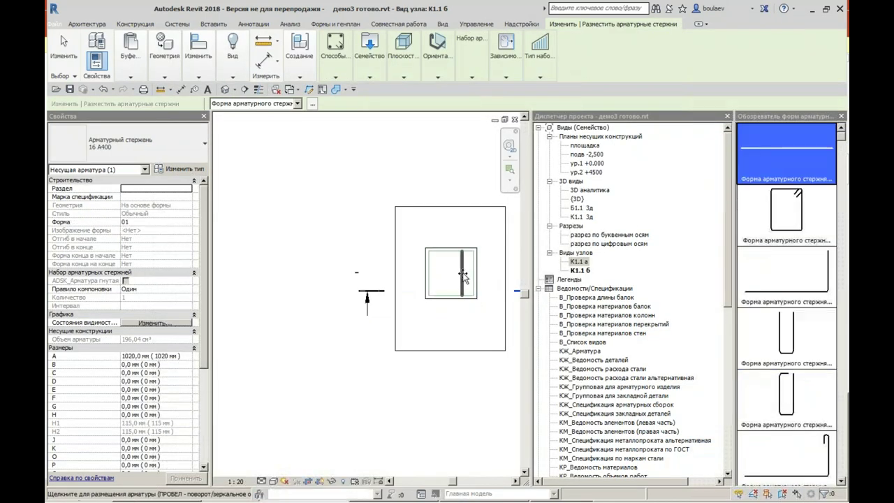
pyautogui.scroll(2, 450, 208)
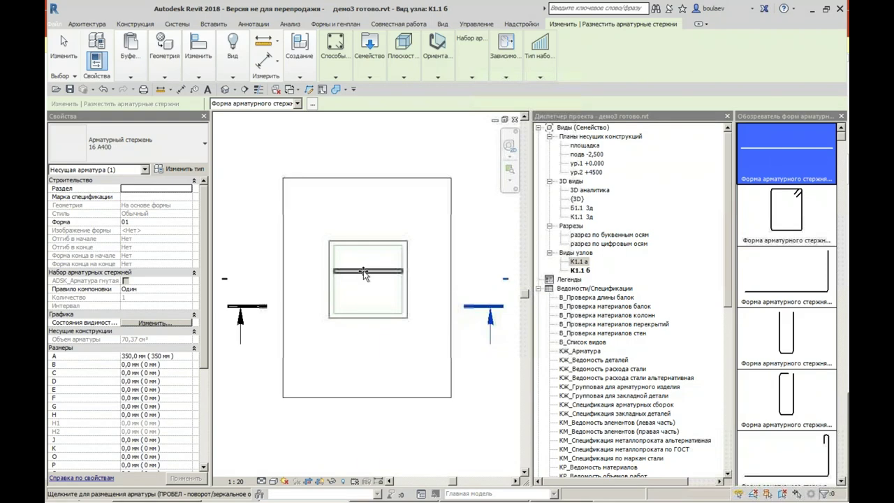
pyautogui.click(391, 67)
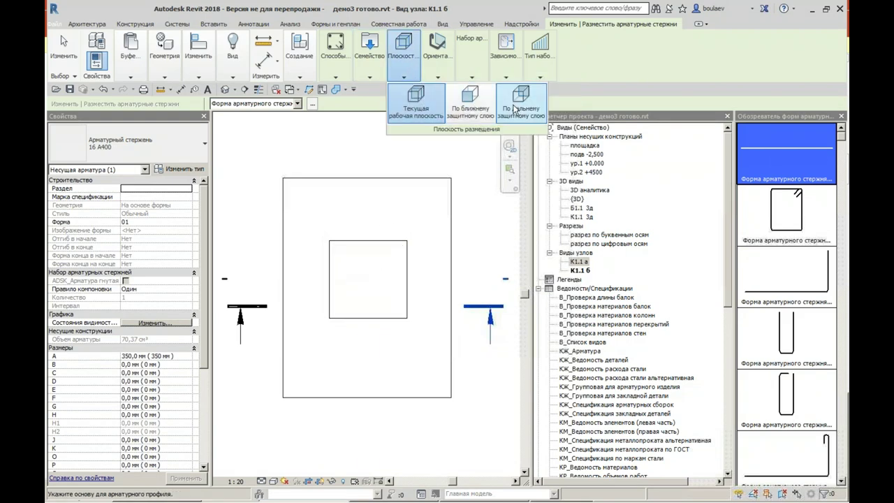
pyautogui.click(436, 54)
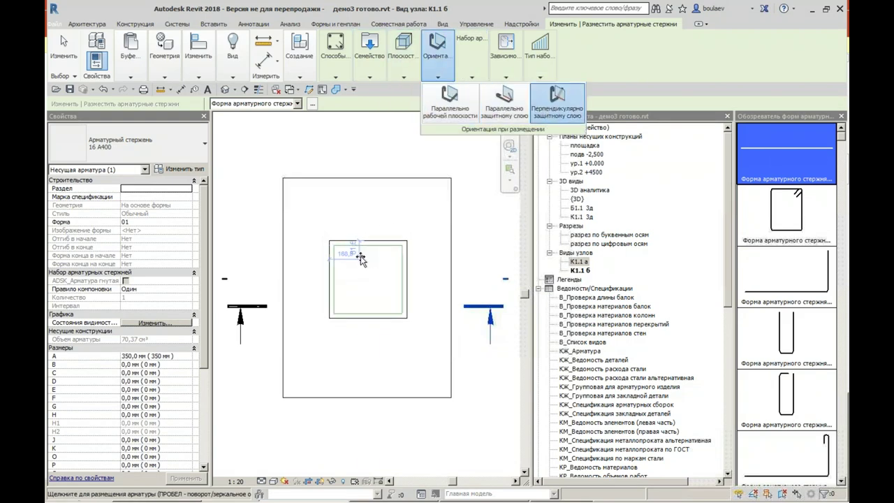
pyautogui.click(145, 145)
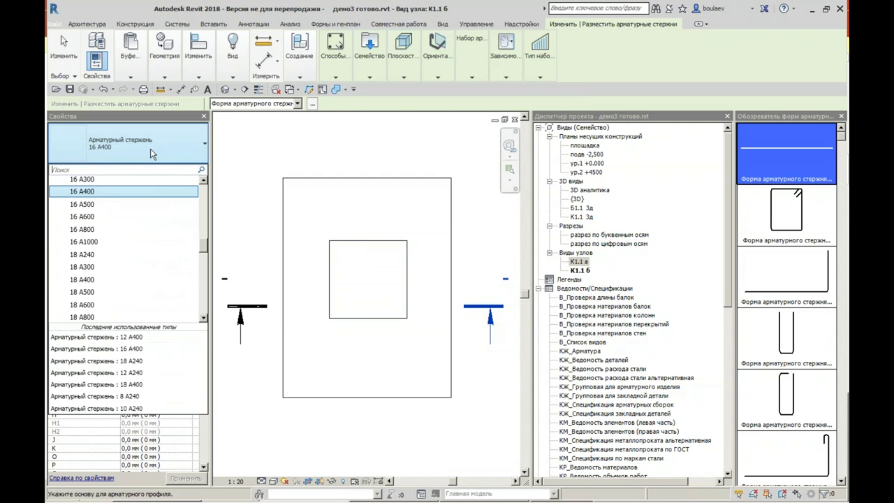
pyautogui.click(82, 191)
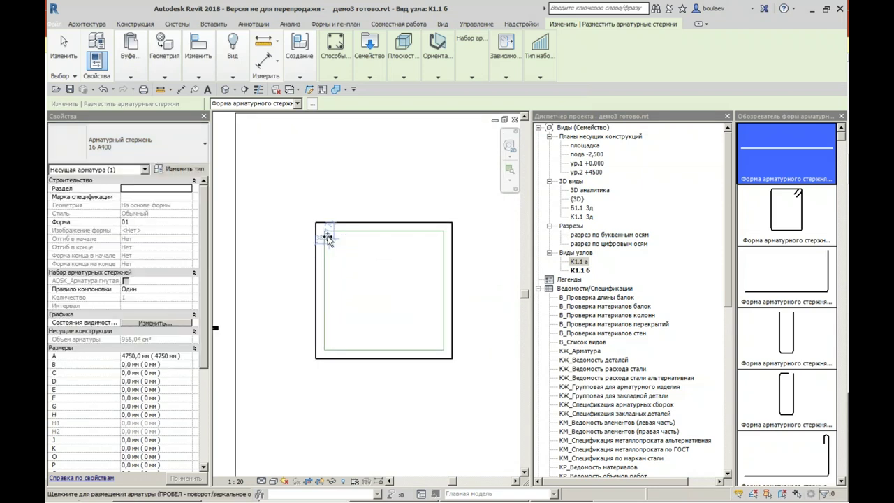
pyautogui.click(382, 259)
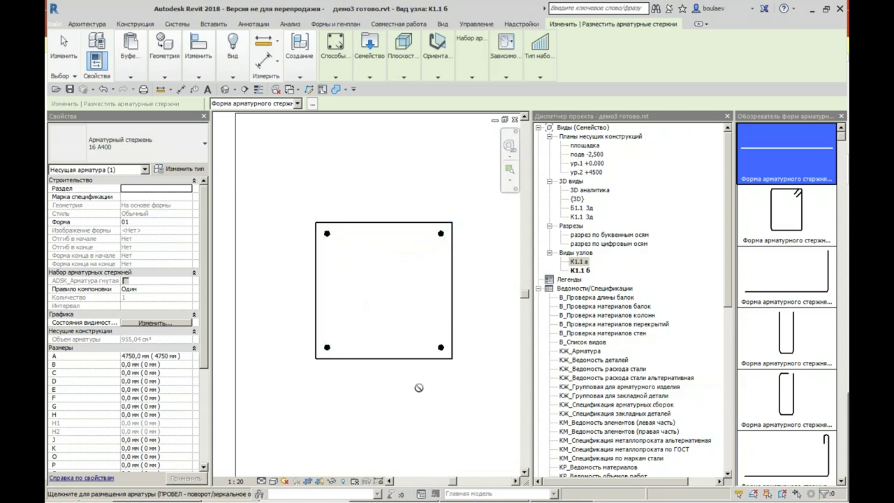
pyautogui.click(66, 58)
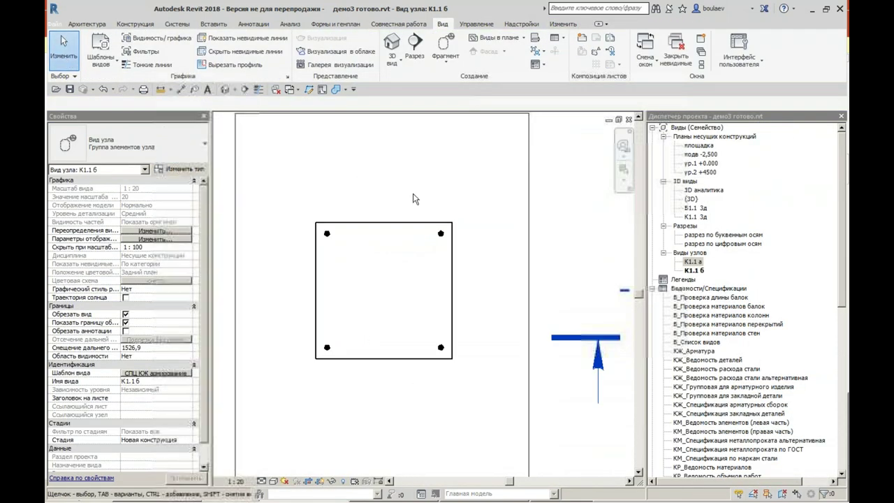
# Step: Place a closed 10 A400 stirrup parallel to the work plane around the corner bars
pyautogui.click(453, 278)
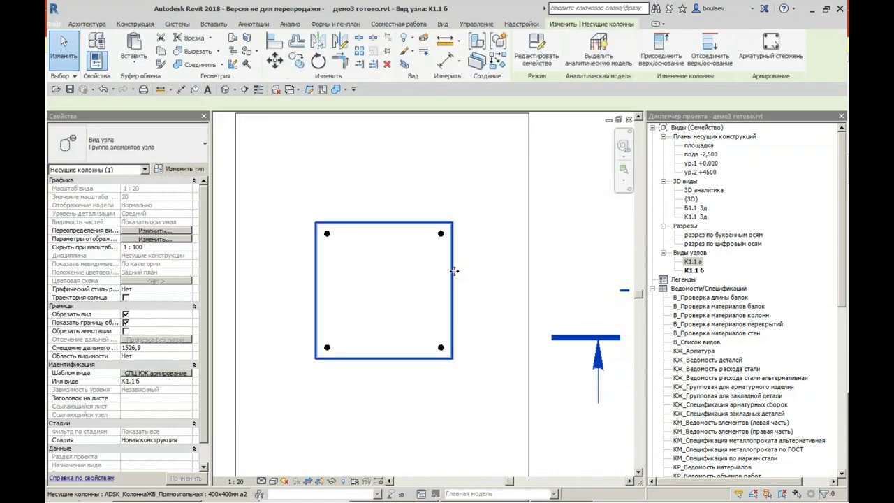
pyautogui.click(770, 50)
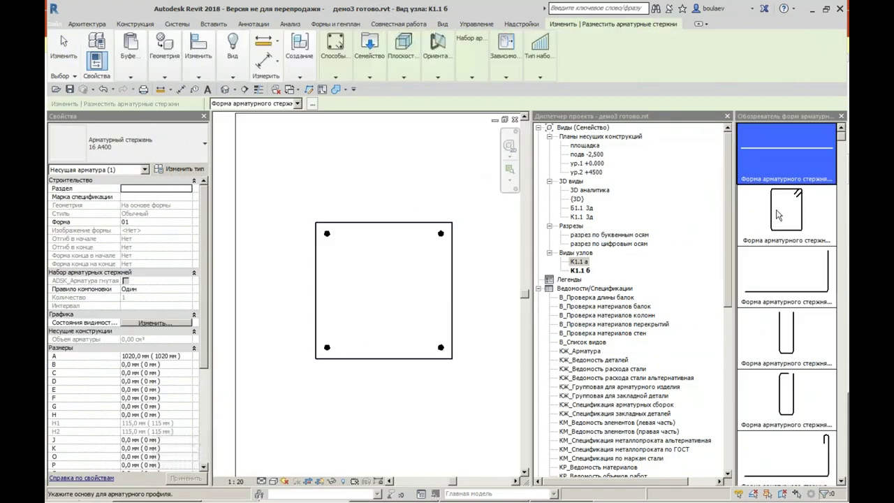
pyautogui.click(785, 215)
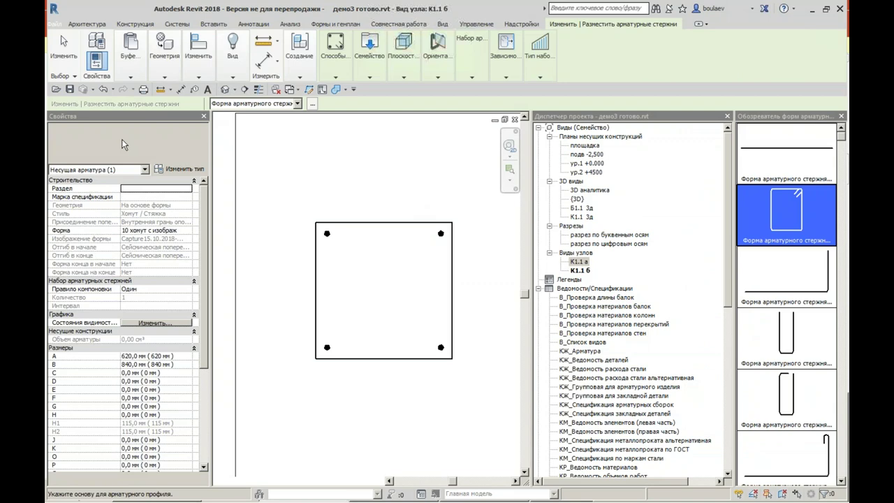
pyautogui.click(140, 143)
pyautogui.scroll(5, 108, 252)
pyautogui.scroll(3, 108, 251)
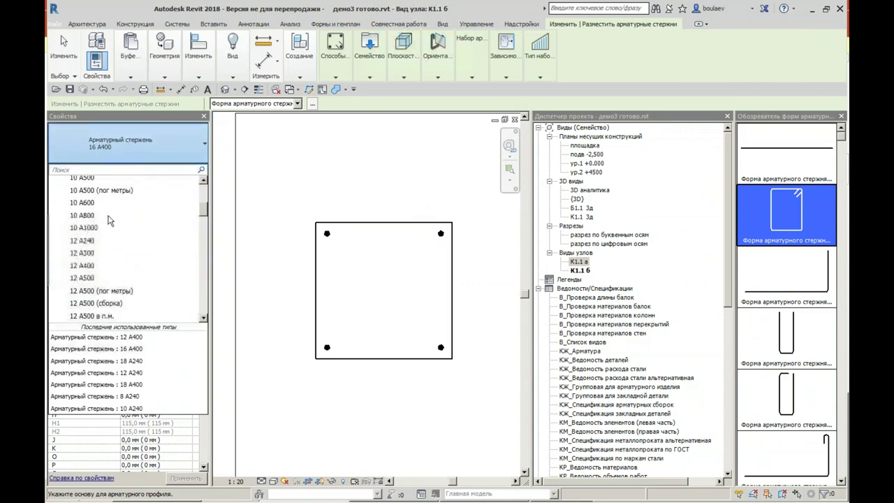
pyautogui.scroll(1, 109, 221)
pyautogui.click(96, 197)
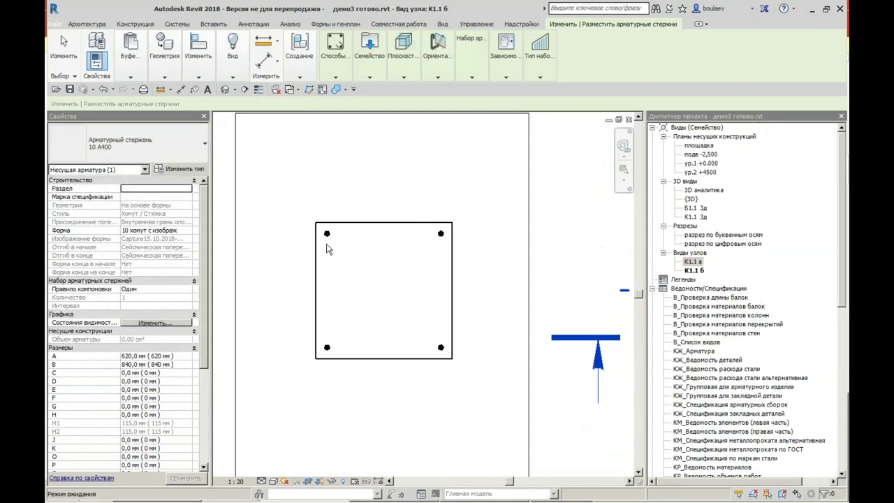
pyautogui.press('space')
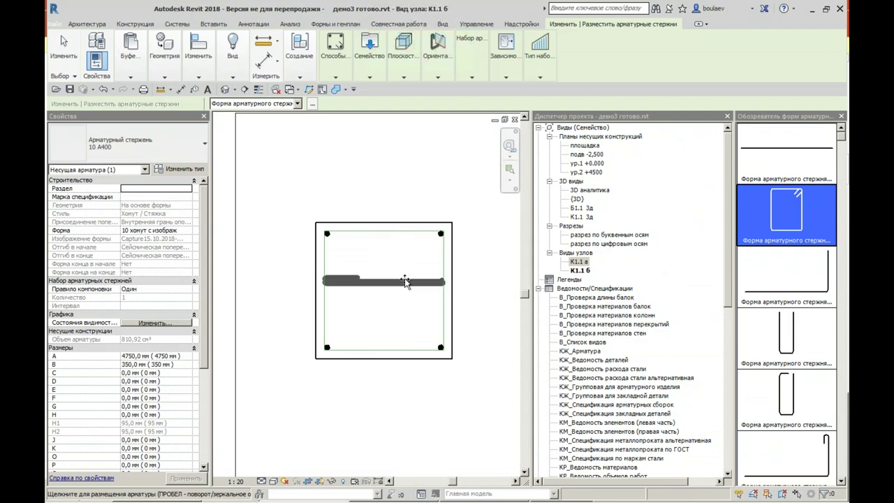
pyautogui.click(438, 53)
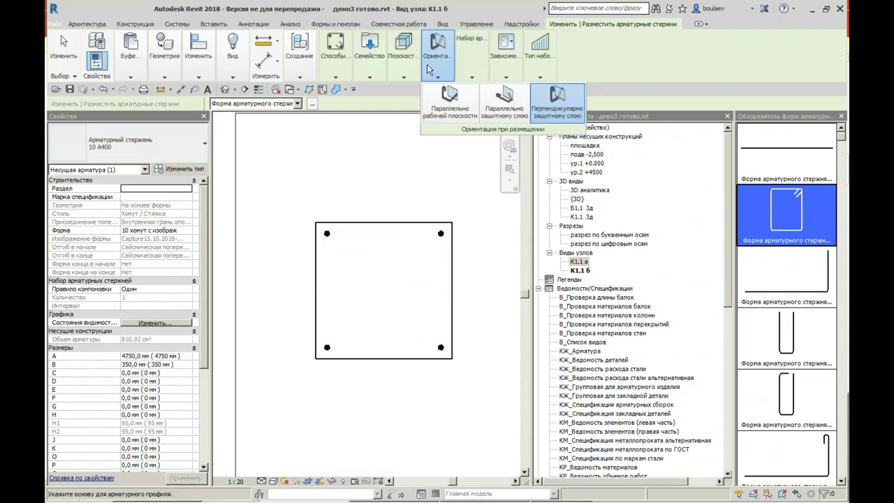
pyautogui.click(451, 109)
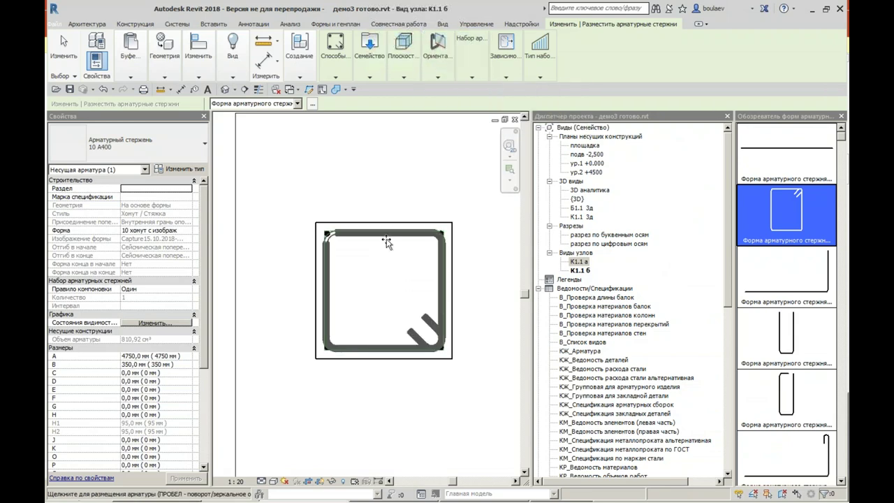
pyautogui.click(386, 242)
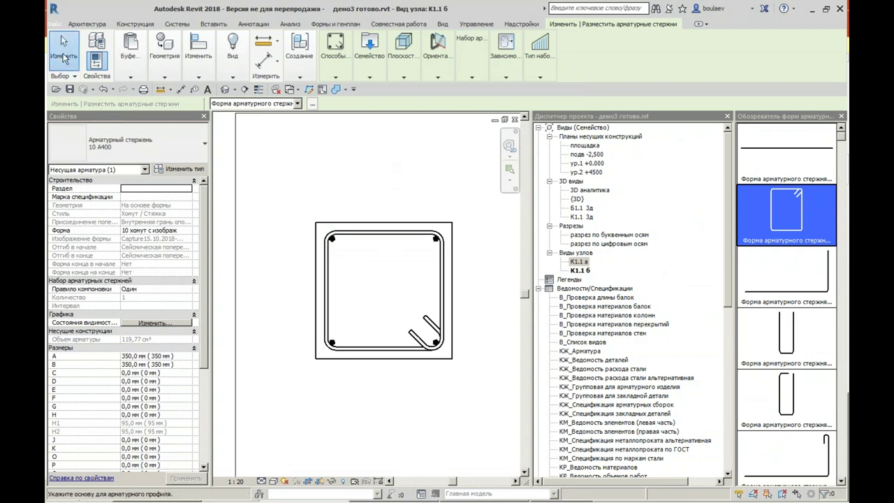
pyautogui.click(63, 51)
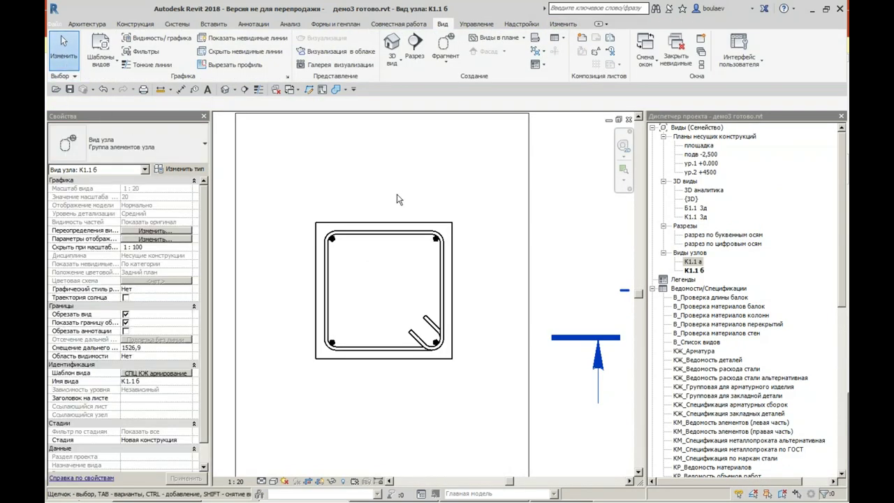
pyautogui.scroll(-2, 399, 200)
# Step: Open the К1.1 а section view from its section line via Перейти к виду
pyautogui.click(440, 270)
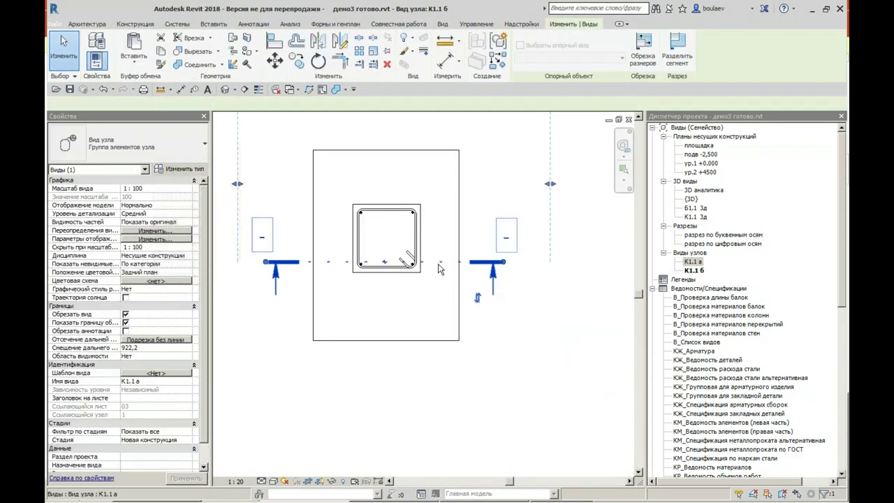
pyautogui.scroll(-2, 403, 256)
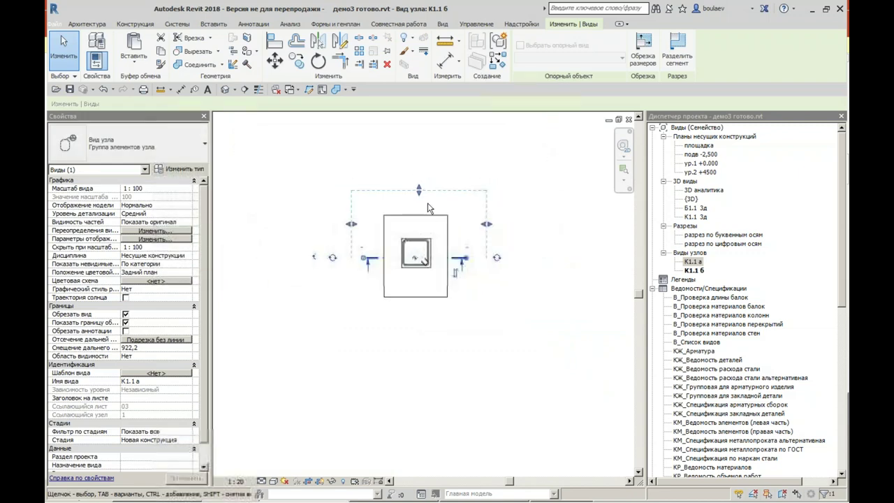
pyautogui.rightClick(441, 261)
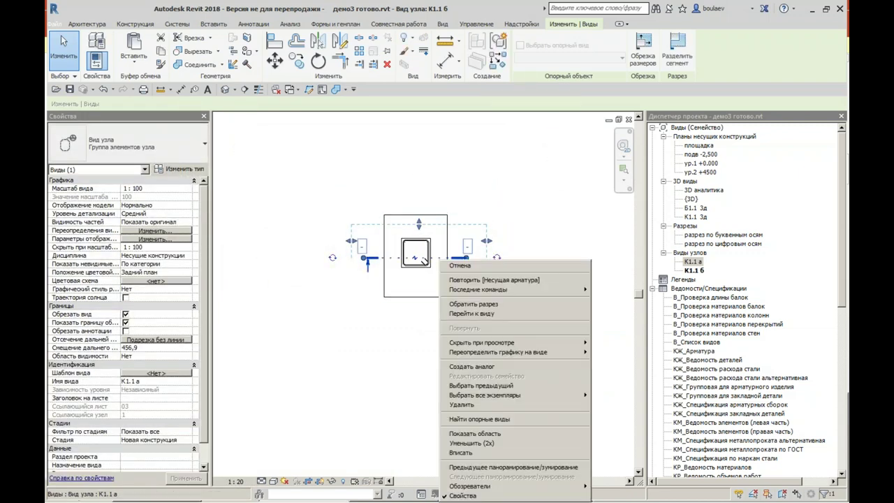
pyautogui.click(487, 313)
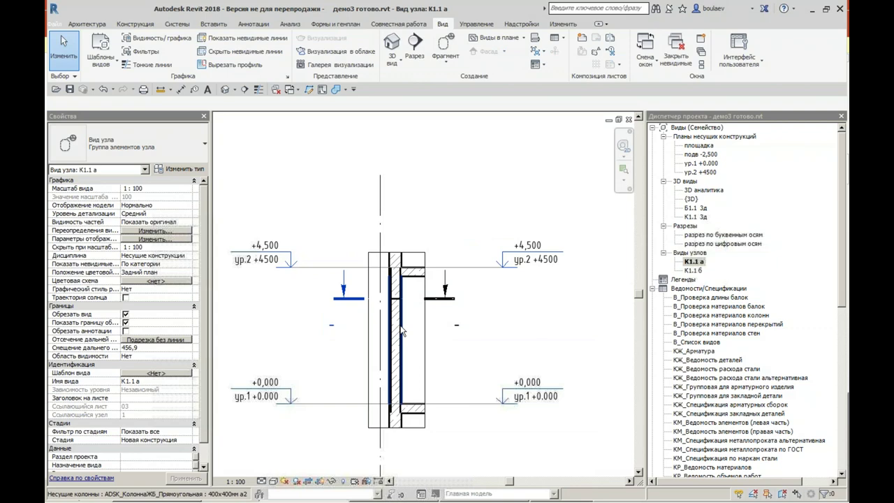
# Step: Assign the СПЦ КЖ армирование view template at 1:20 to the К1.1 а view
pyautogui.click(163, 374)
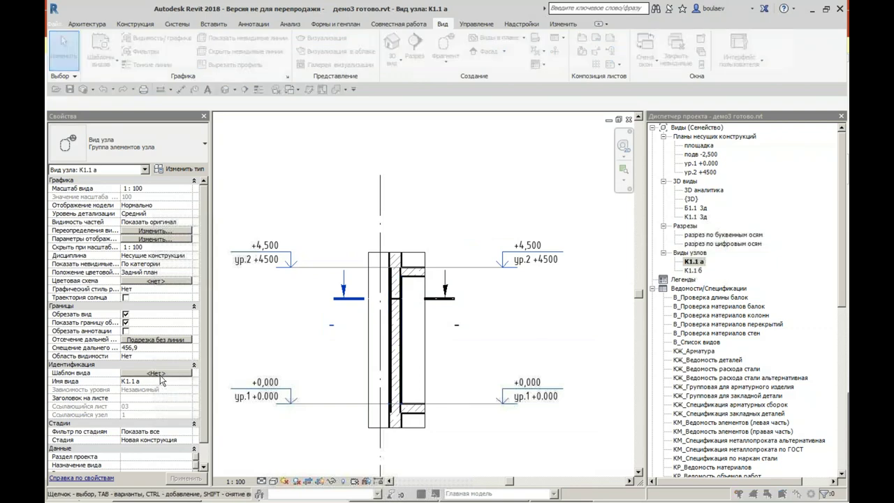
pyautogui.click(164, 213)
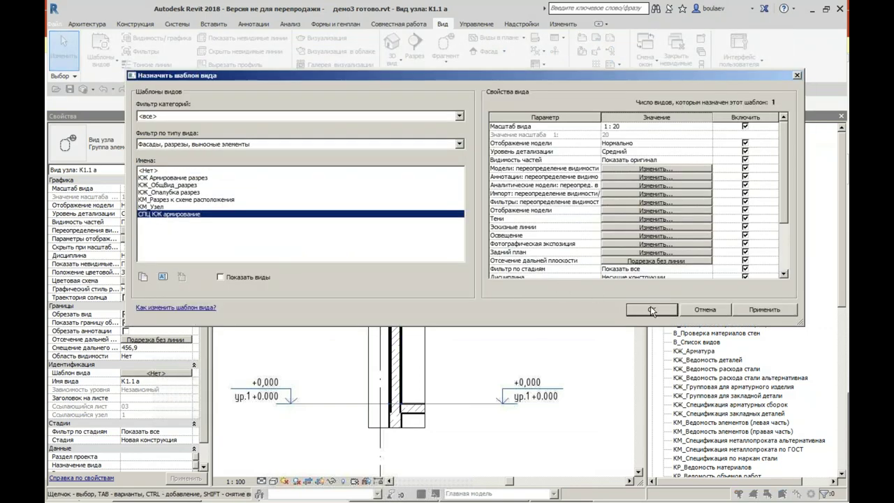
pyautogui.click(652, 311)
pyautogui.scroll(2, 377, 294)
pyautogui.scroll(2, 378, 294)
pyautogui.scroll(2, 378, 294)
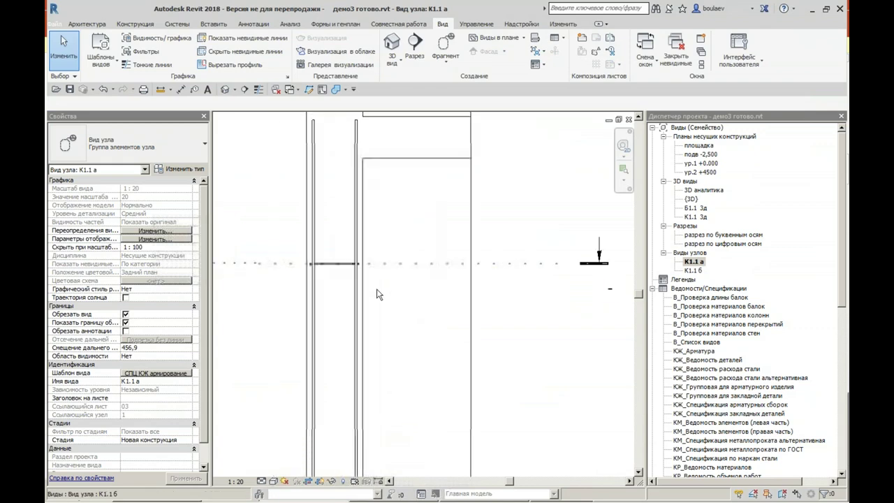
pyautogui.scroll(2, 333, 278)
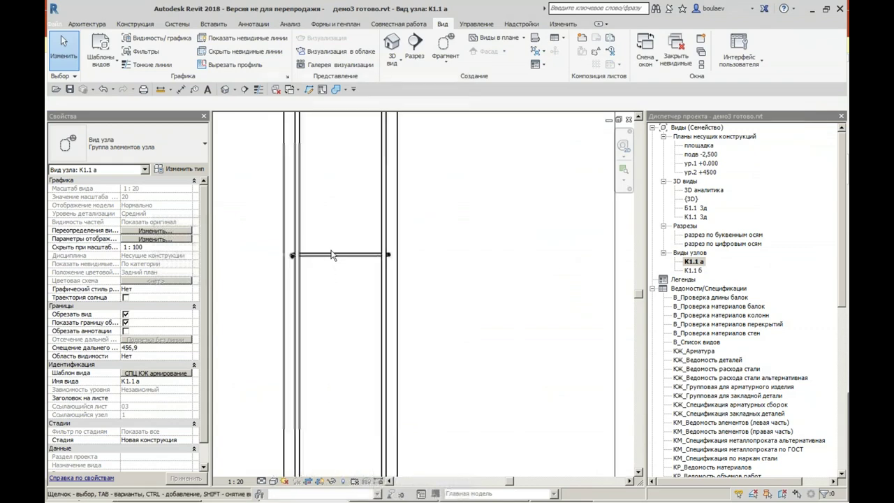
pyautogui.scroll(2, 333, 255)
# Step: Lay out the 10 A400 stirrup as Максимальное расстояние with a 200 mm interval
pyautogui.click(335, 258)
pyautogui.scroll(2, 337, 258)
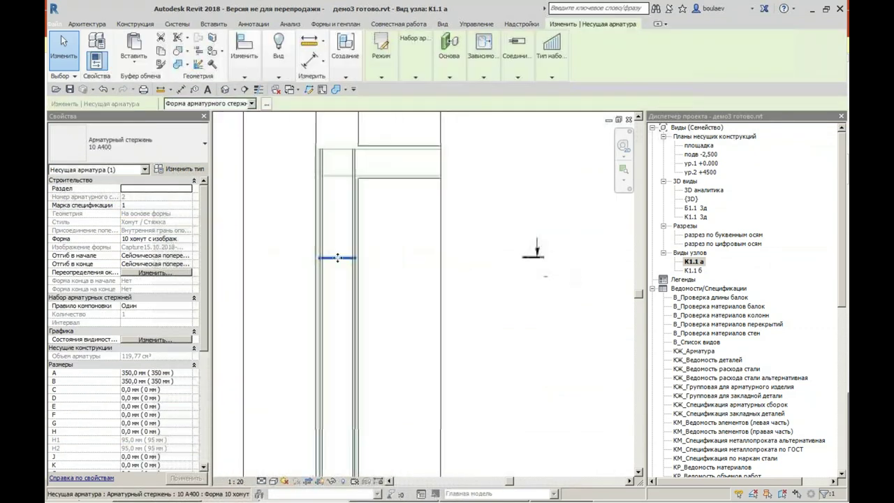
pyautogui.scroll(2, 350, 262)
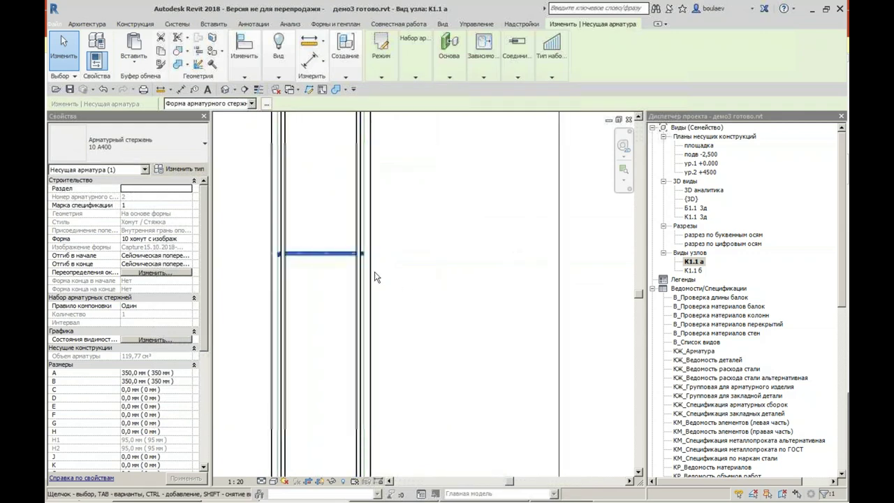
pyautogui.scroll(-1, 455, 278)
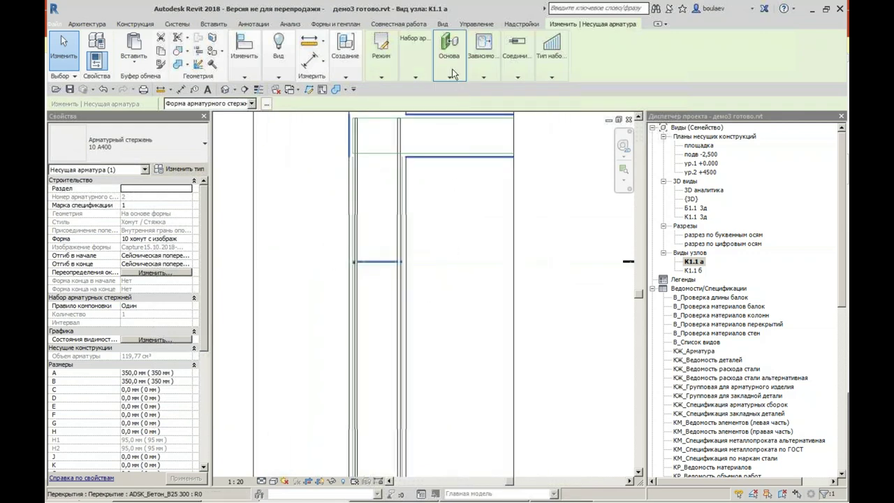
pyautogui.moveTo(416, 56)
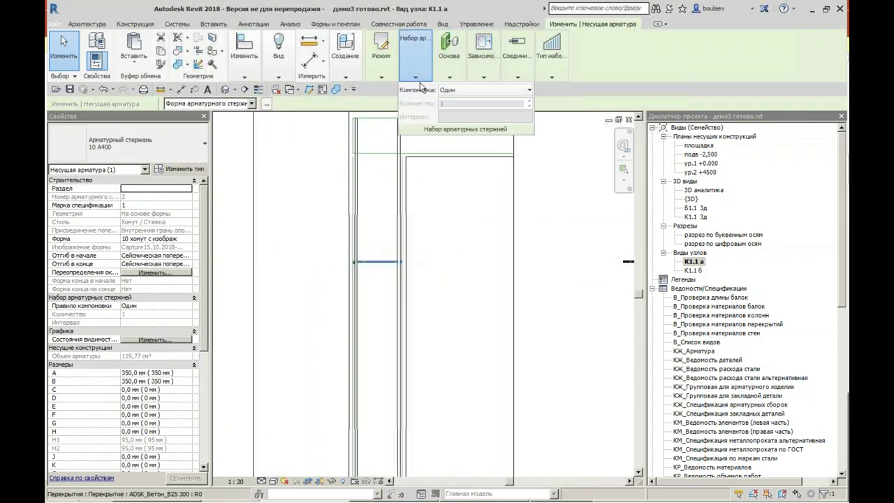
pyautogui.click(490, 94)
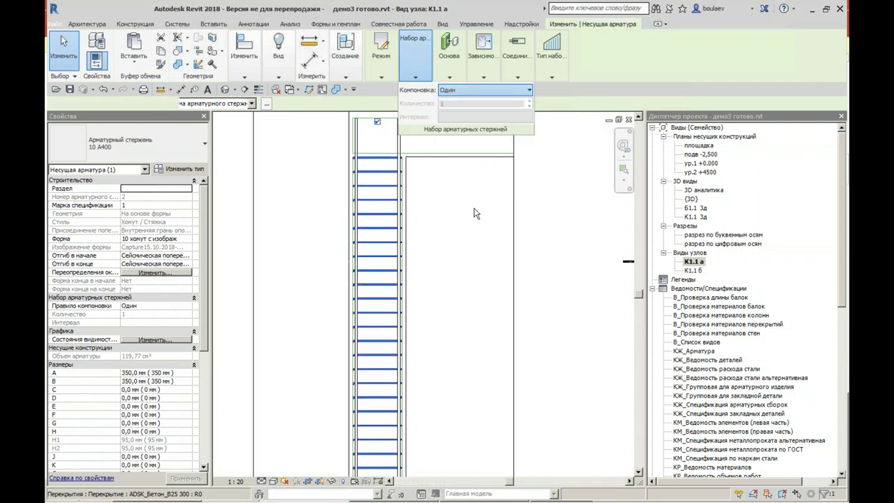
pyautogui.click(168, 324)
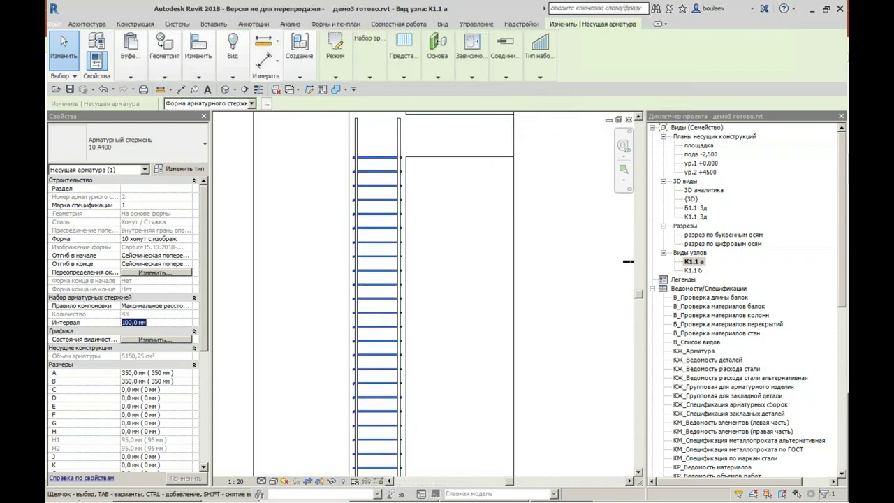
pyautogui.press('Return')
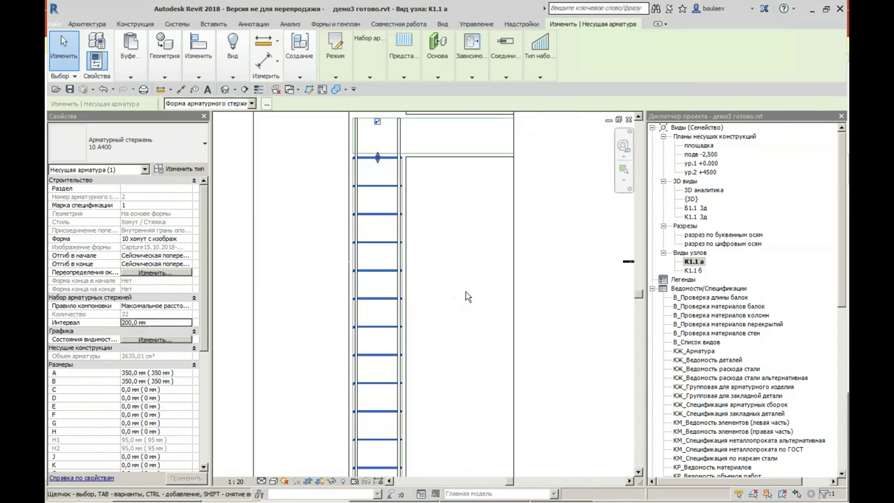
# Step: Reselect the stirrup set to verify 22 stirrups along the column height, then deselect
pyautogui.click(470, 299)
pyautogui.scroll(1, 391, 245)
pyautogui.scroll(1, 427, 250)
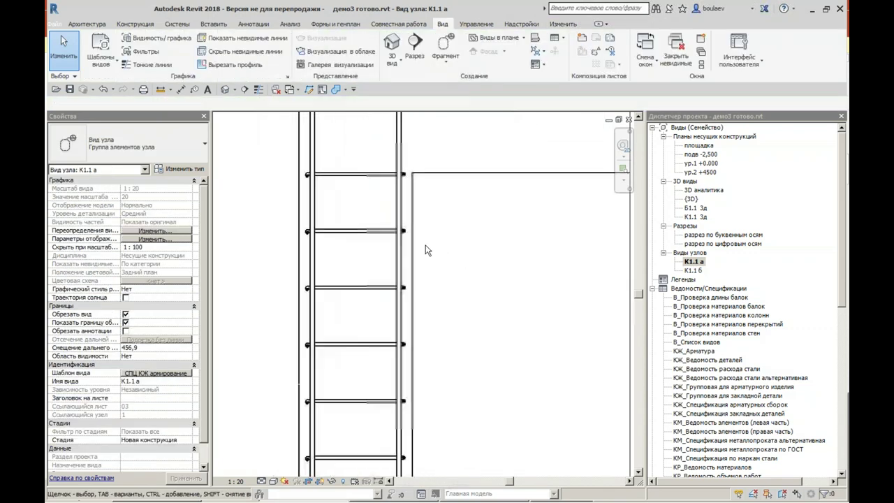
pyautogui.scroll(1, 363, 235)
pyautogui.scroll(1, 376, 239)
pyautogui.click(383, 234)
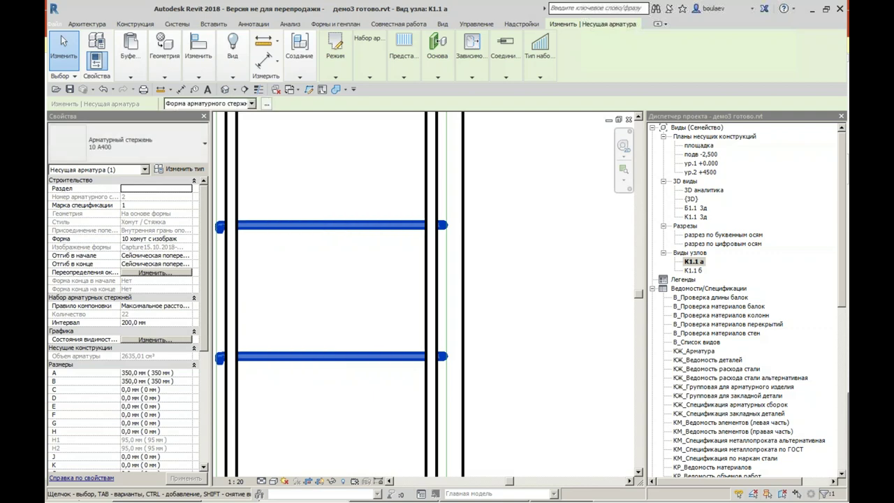
pyautogui.click(549, 302)
pyautogui.scroll(-3, 549, 302)
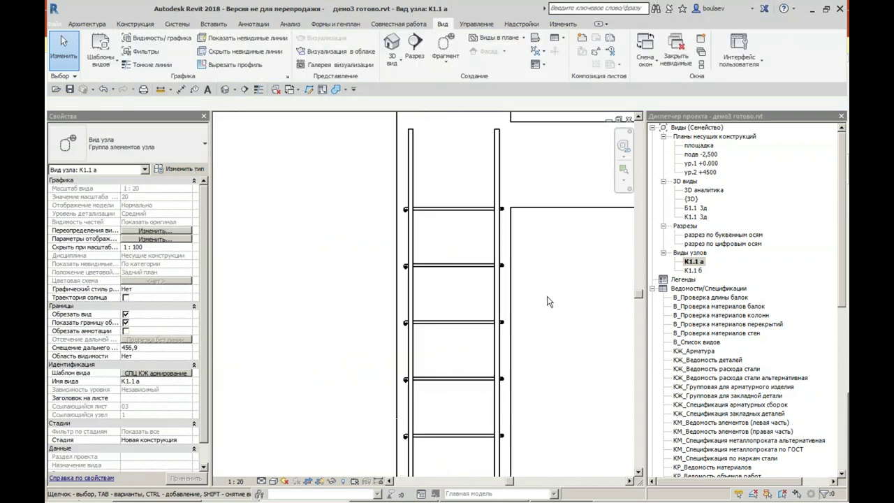
pyautogui.scroll(-2, 586, 337)
pyautogui.scroll(-1, 549, 250)
pyautogui.scroll(-1, 552, 262)
pyautogui.scroll(-1, 475, 249)
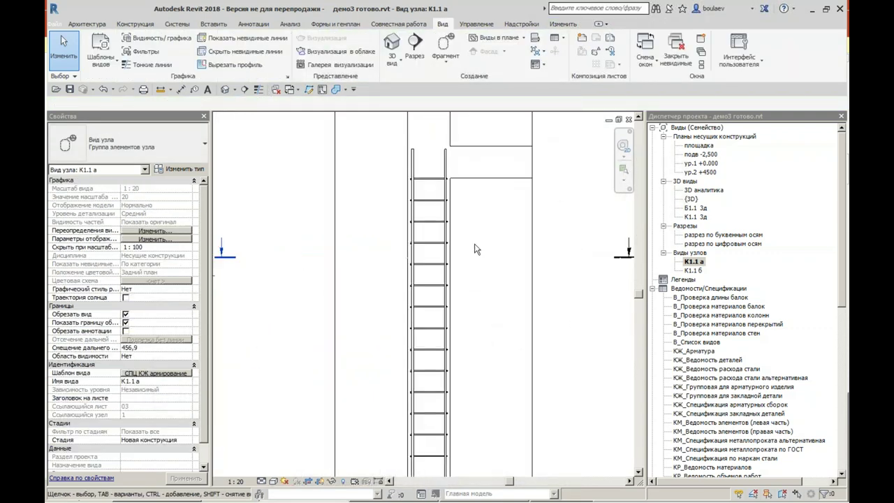
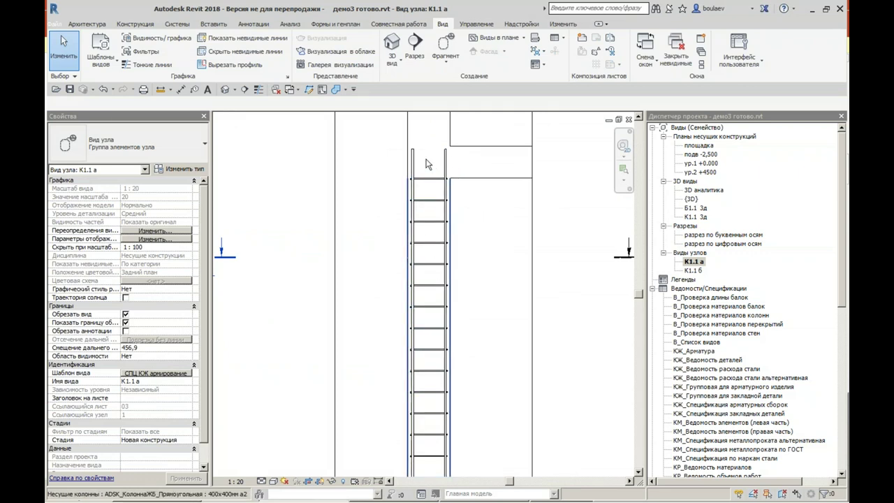
# Step: Place an L-shaped 10 A400 bar (shape 11, legs 340 and 4750 mm) along the column in К1.1 а
pyautogui.scroll(-2, 474, 309)
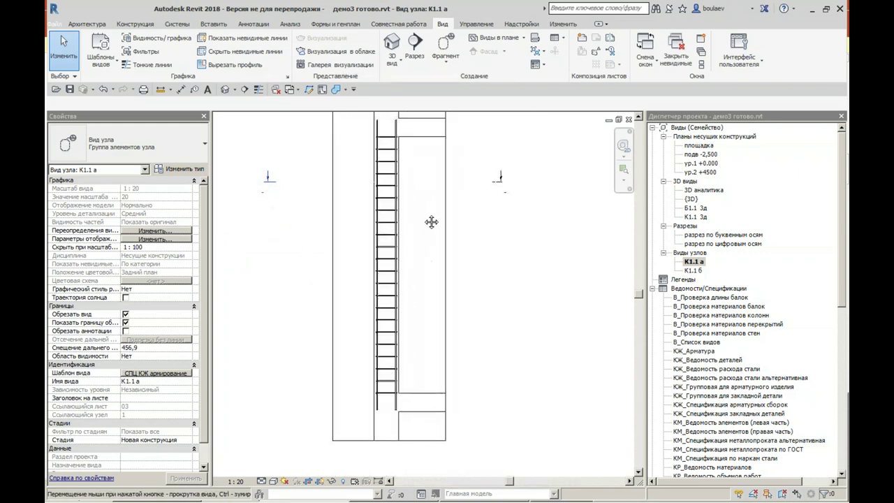
pyautogui.scroll(-1, 489, 220)
pyautogui.scroll(2, 413, 262)
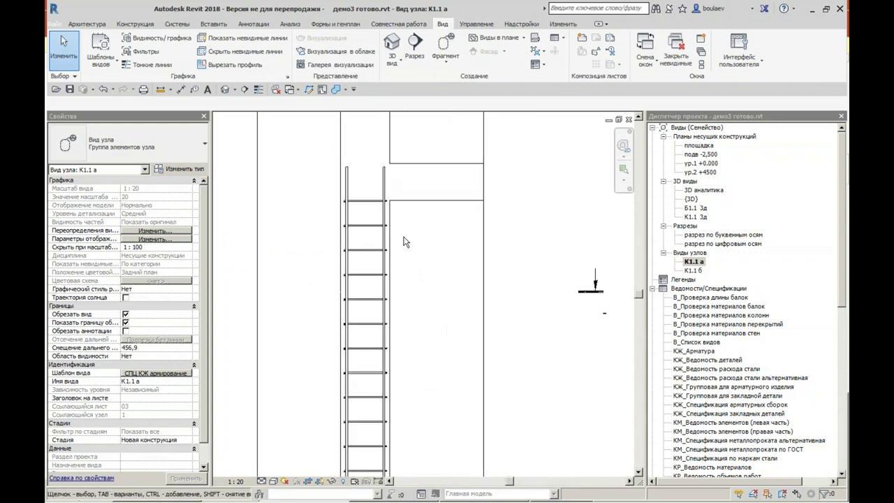
pyautogui.click(393, 241)
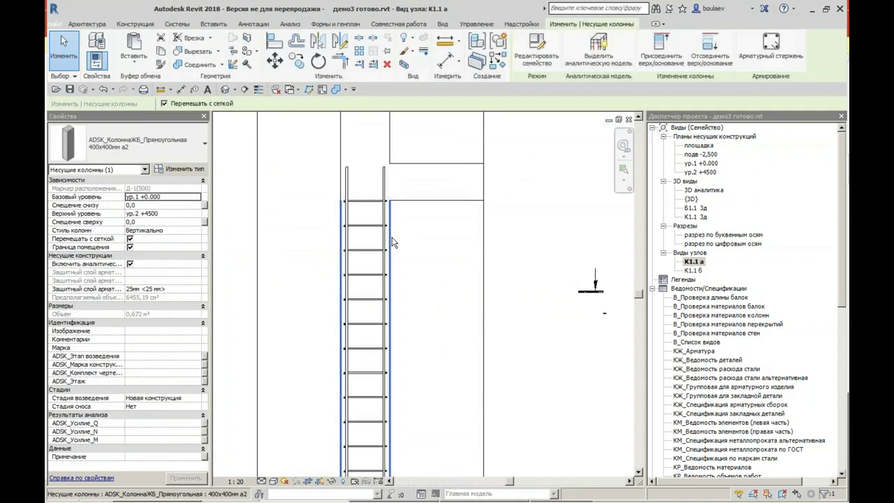
pyautogui.click(771, 49)
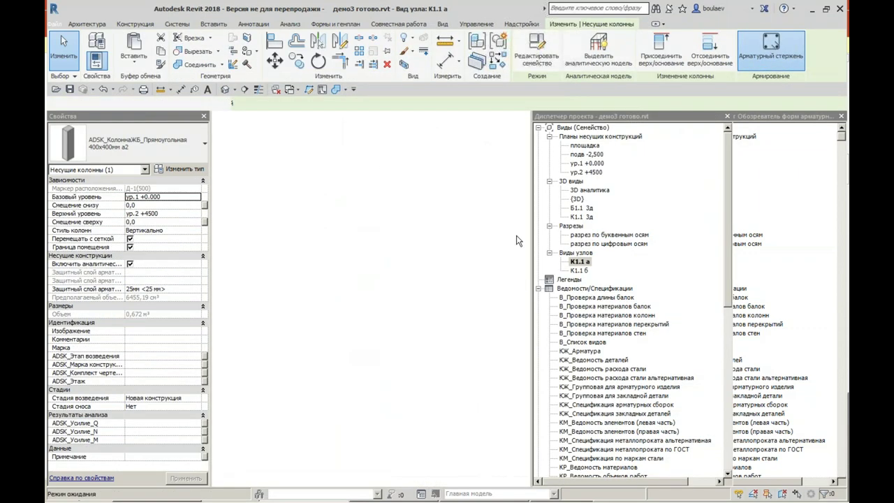
pyautogui.click(790, 283)
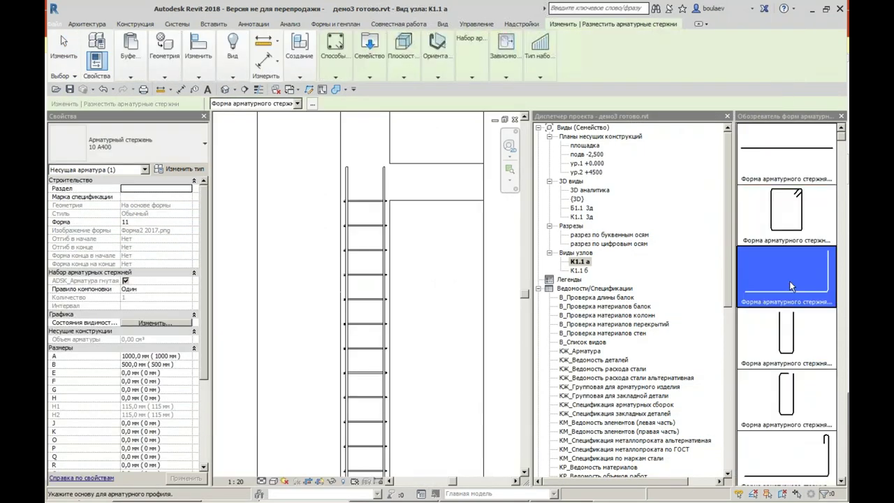
pyautogui.click(386, 240)
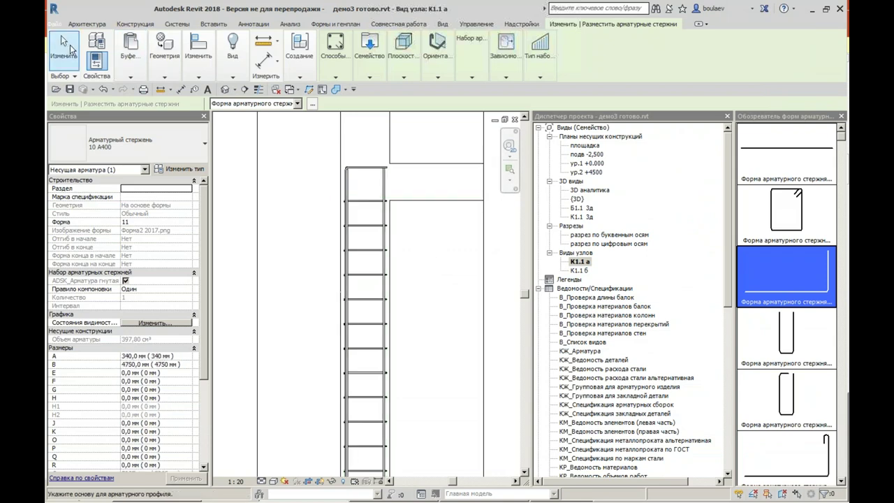
pyautogui.click(66, 67)
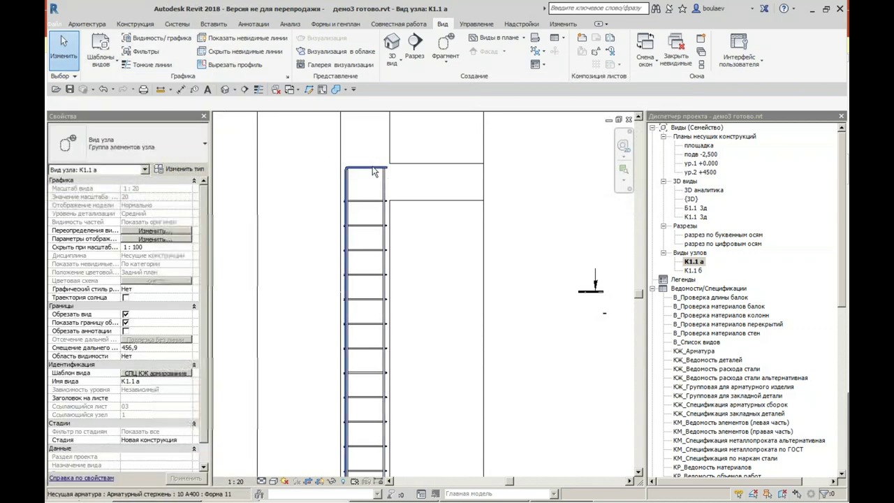
# Step: Change the new L-shaped bar's type to 16 A400
pyautogui.click(374, 171)
pyautogui.click(125, 146)
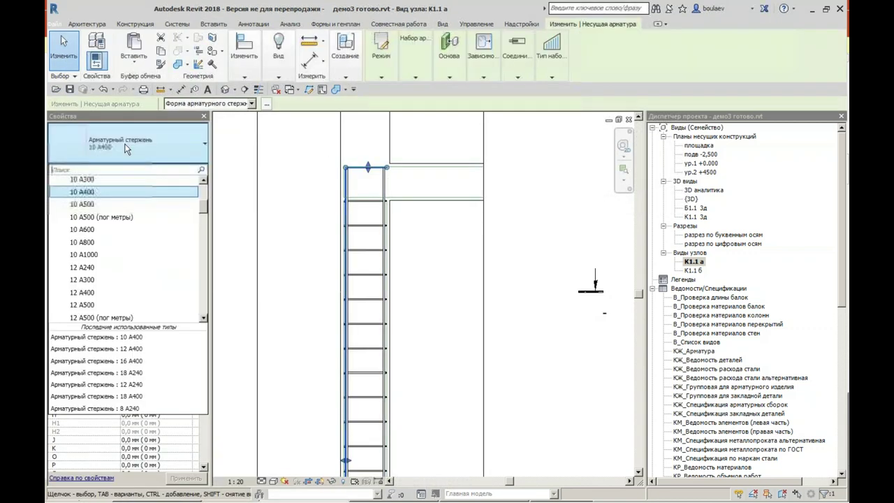
pyautogui.scroll(-2, 97, 245)
pyautogui.scroll(-2, 112, 279)
pyautogui.scroll(-2, 112, 278)
pyautogui.scroll(-2, 112, 278)
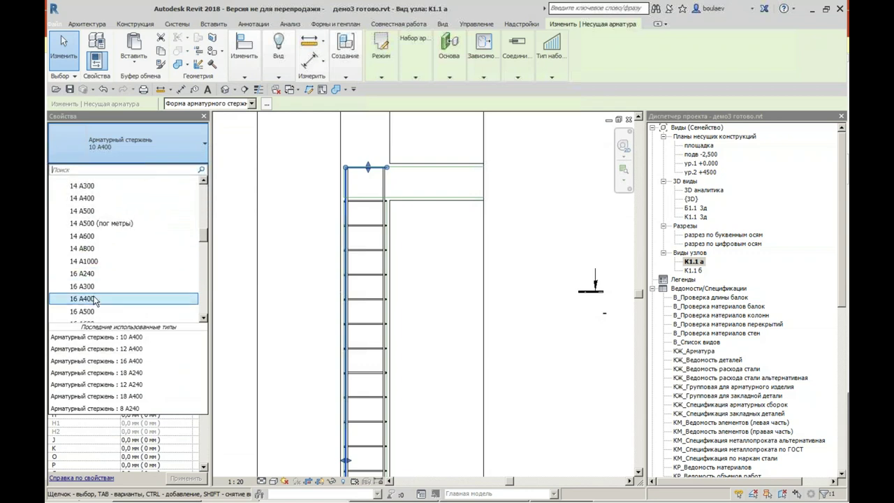
pyautogui.click(95, 299)
pyautogui.click(441, 302)
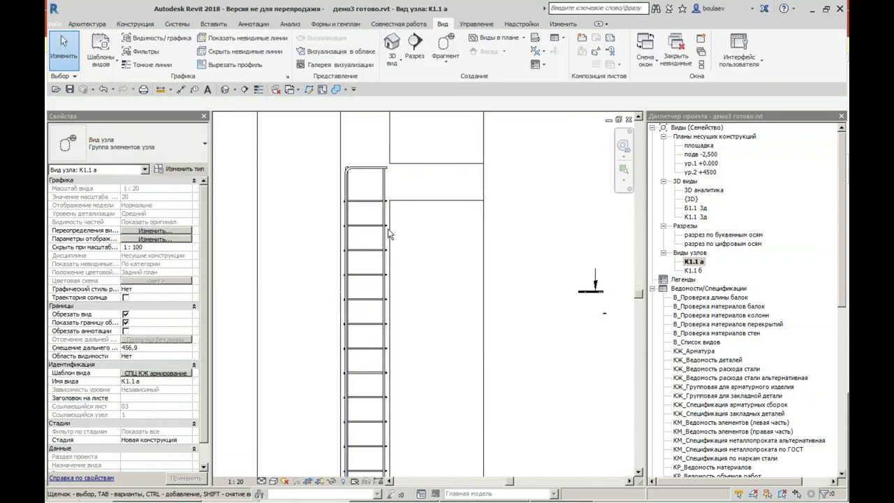
# Step: Copy the 16 A400 bar onto the column's inner face
pyautogui.click(368, 173)
pyautogui.scroll(3, 369, 173)
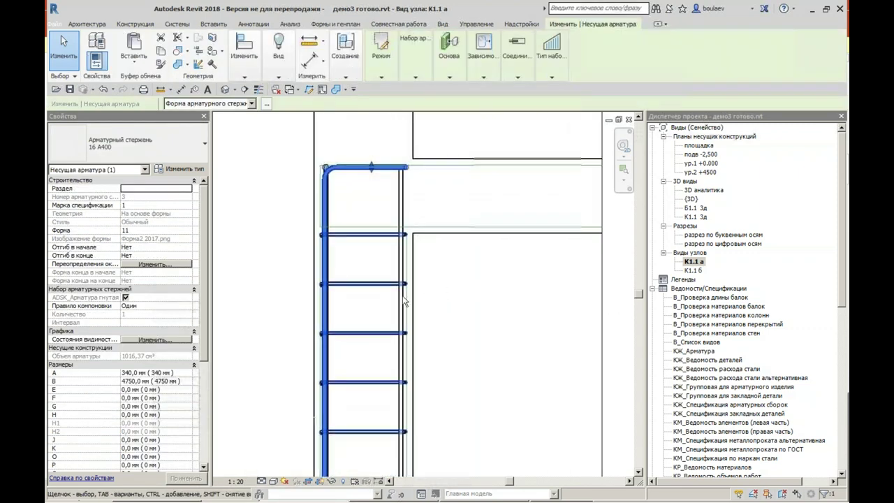
pyautogui.click(250, 75)
pyautogui.click(264, 117)
pyautogui.scroll(3, 343, 268)
pyautogui.click(307, 262)
pyautogui.click(481, 257)
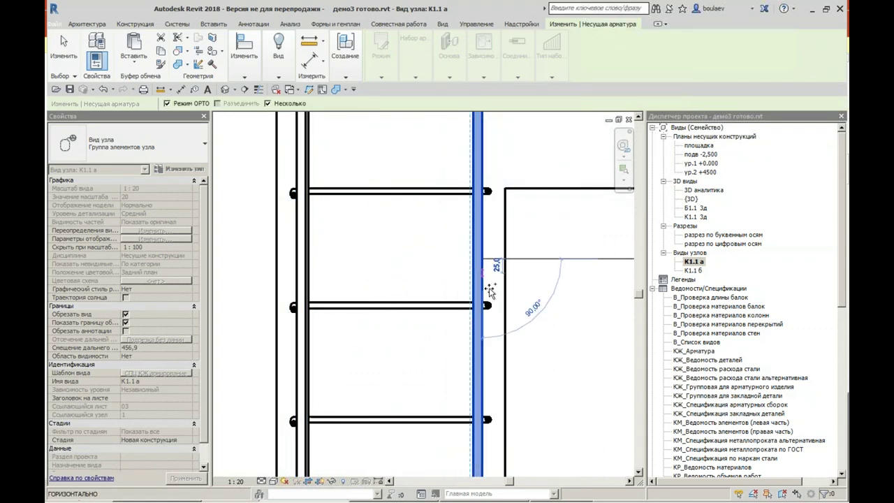
pyautogui.scroll(-3, 566, 265)
# Step: Move the copied inner bar lower down the column
pyautogui.press('Escape')
pyautogui.press('Escape')
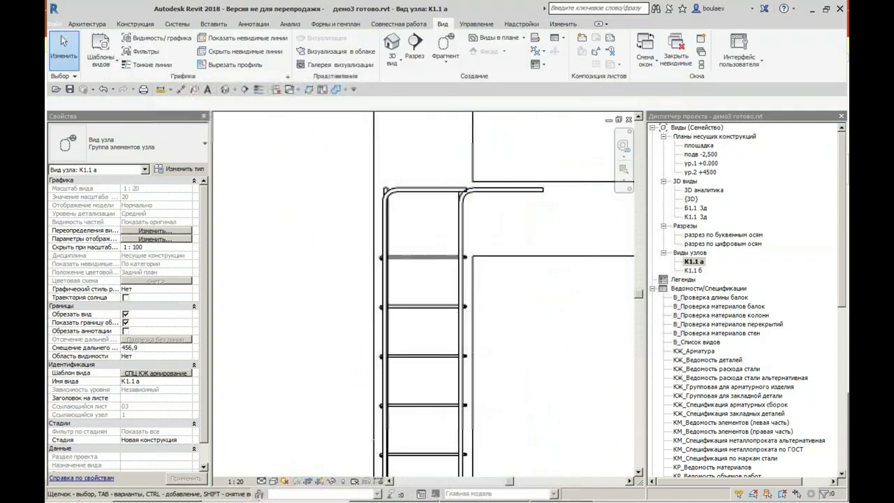
pyautogui.click(508, 197)
pyautogui.keyDown('ctrl'); pyautogui.moveTo(508, 196); pyautogui.dragTo(510, 249); pyautogui.keyUp('ctrl')
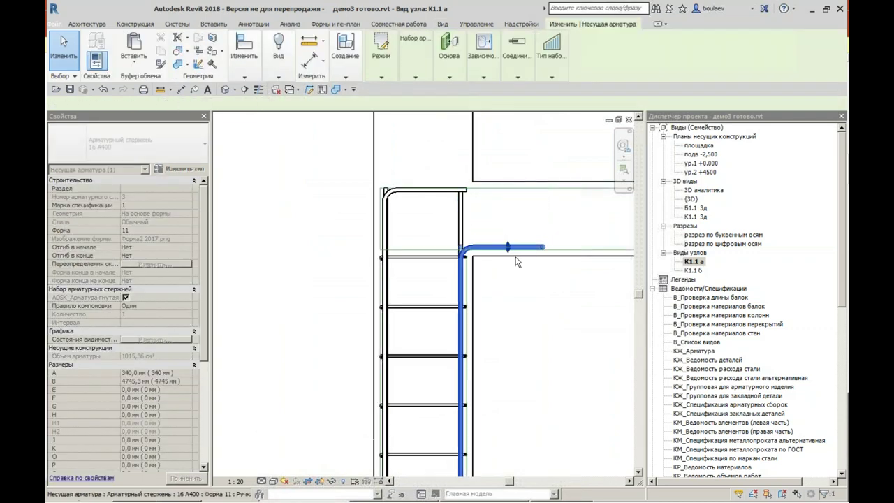
pyautogui.press('Escape')
# Step: Set the outer corner bar's A leg to 550 mm and B leg to 1500 mm
pyautogui.click(445, 197)
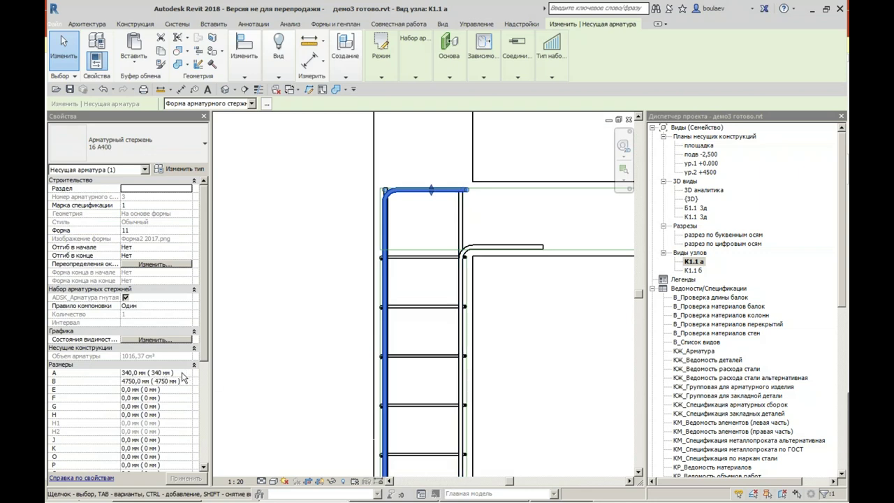
pyautogui.click(182, 373)
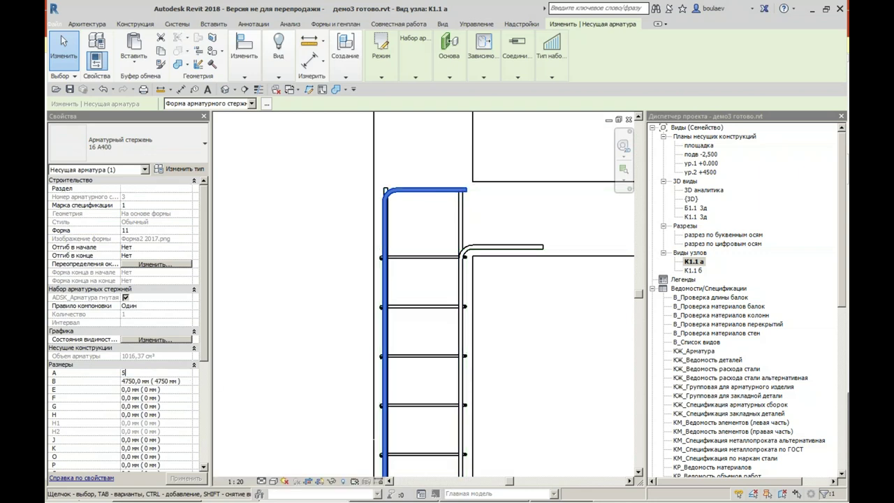
pyautogui.press('Return')
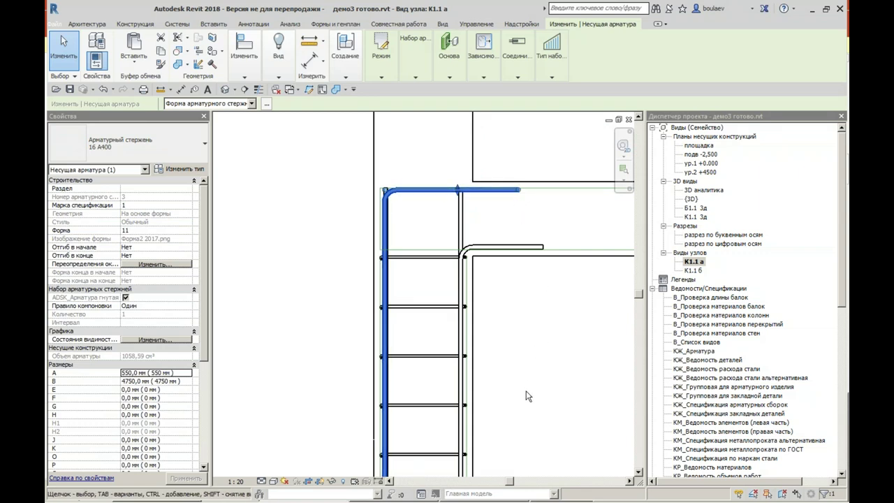
pyautogui.moveTo(528, 396); pyautogui.dragTo(510, 321, button='middle')
pyautogui.click(185, 382)
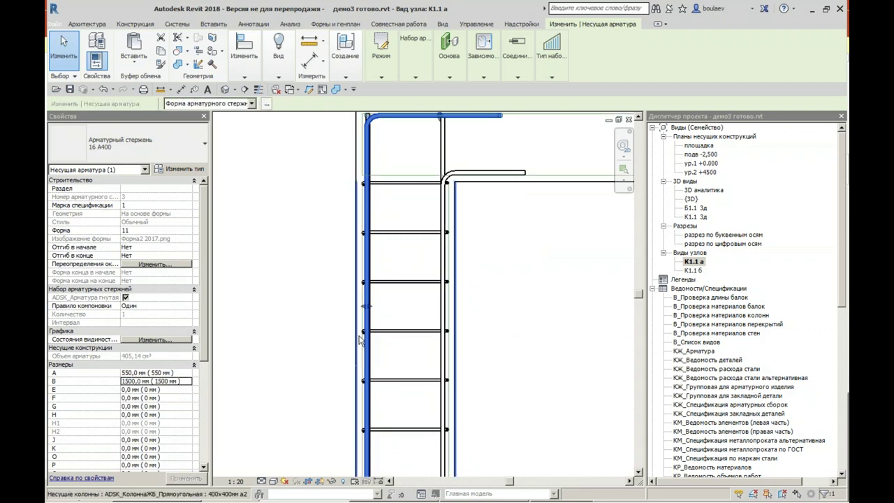
pyautogui.click(273, 354)
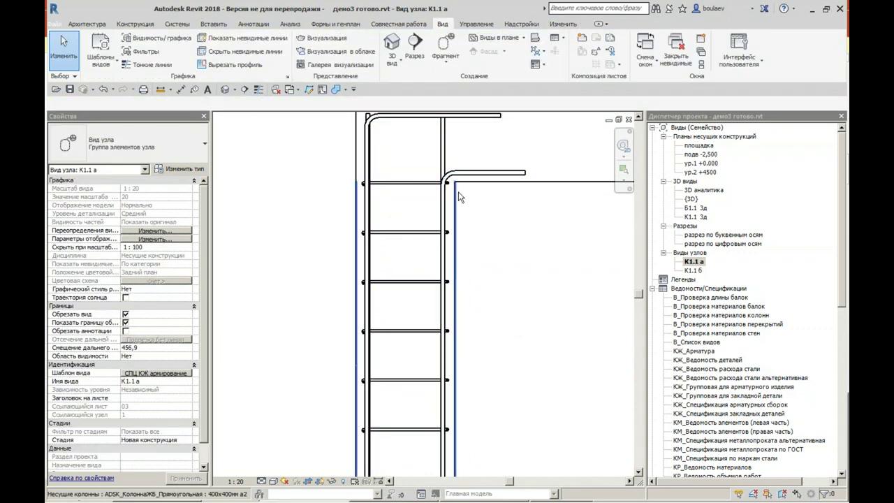
# Step: Cut the inner hooked bar's B leg from 4519.2 mm to 1500 mm, keeping the 340 mm A leg
pyautogui.scroll(-2, 517, 286)
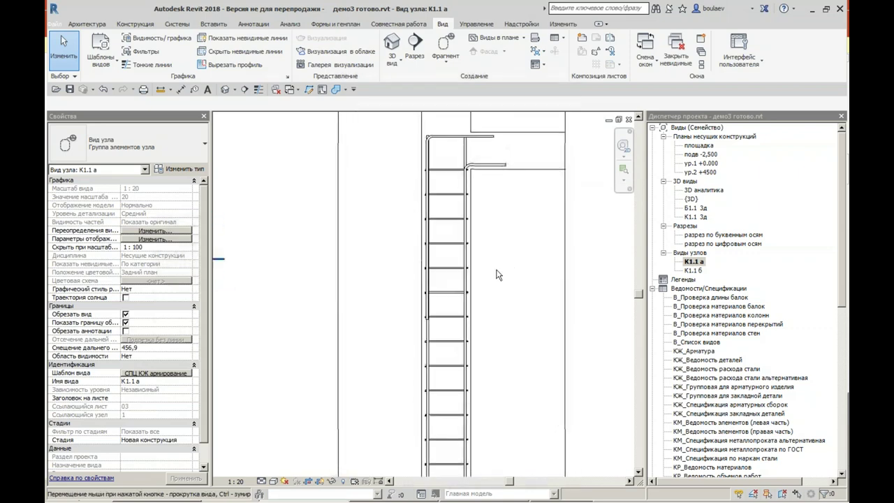
pyautogui.scroll(1, 415, 295)
pyautogui.moveTo(505, 219); pyautogui.dragTo(501, 333, button='middle')
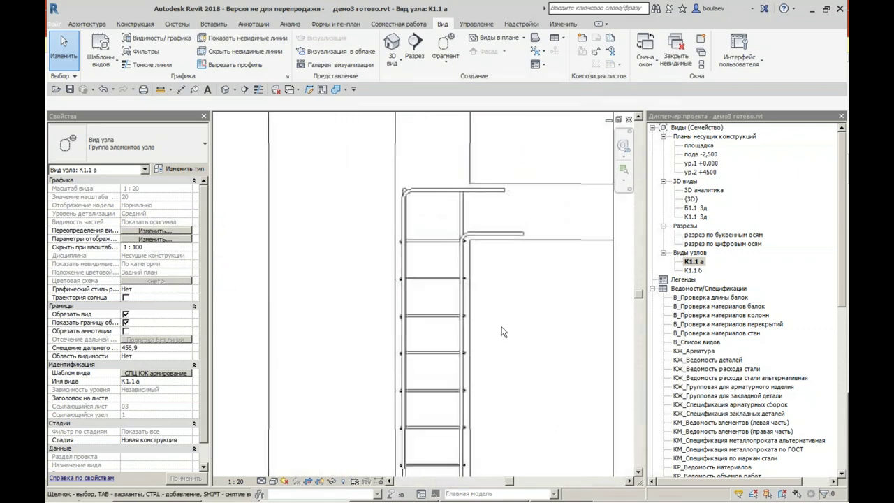
pyautogui.click(493, 236)
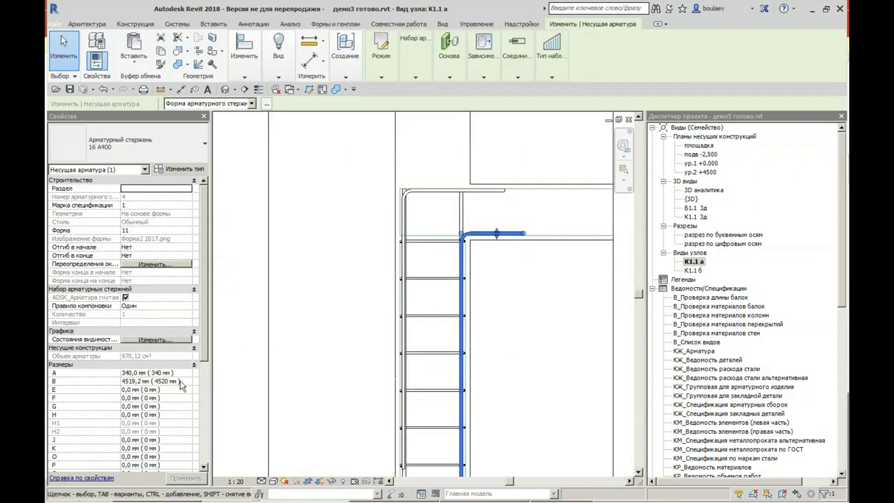
pyautogui.click(180, 382)
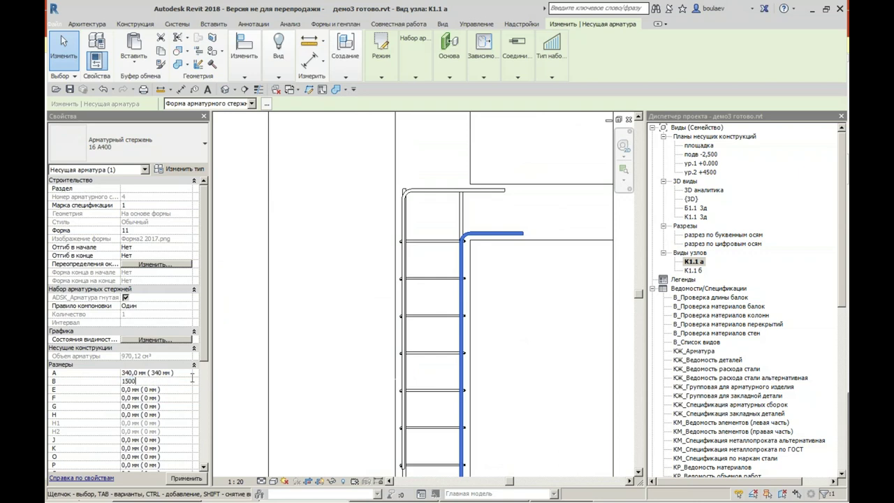
pyautogui.click(549, 340)
pyautogui.moveTo(550, 340); pyautogui.dragTo(586, 249, button='middle')
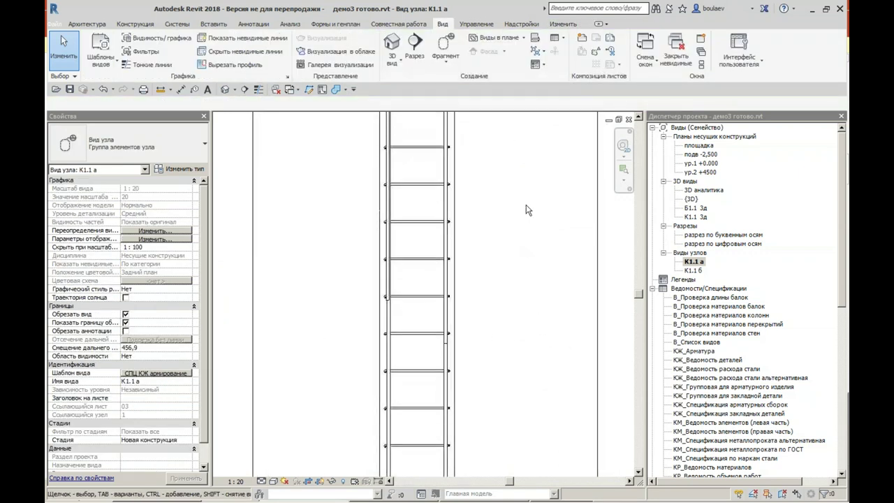
pyautogui.moveTo(455, 285); pyautogui.dragTo(514, 319, button='middle')
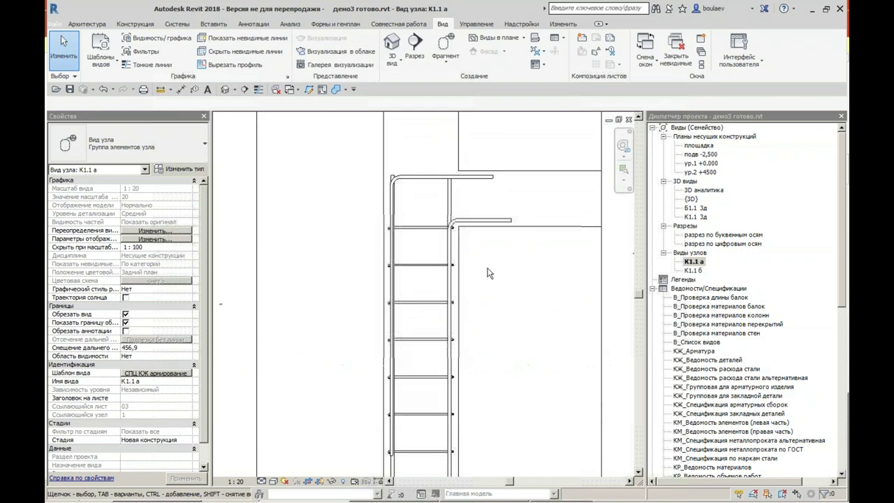
pyautogui.scroll(-4, 489, 273)
# Step: Shorten the section line from its left end and open the К1.1 б section view
pyautogui.click(507, 311)
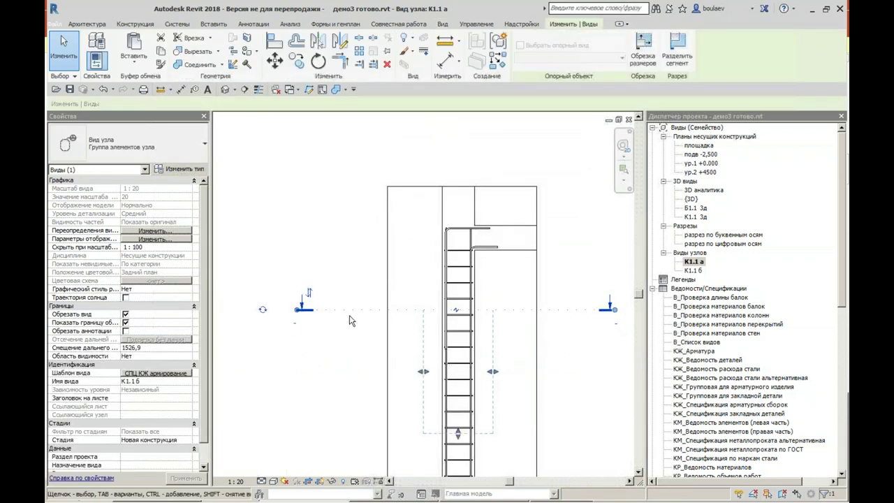
pyautogui.moveTo(315, 313); pyautogui.dragTo(441, 313)
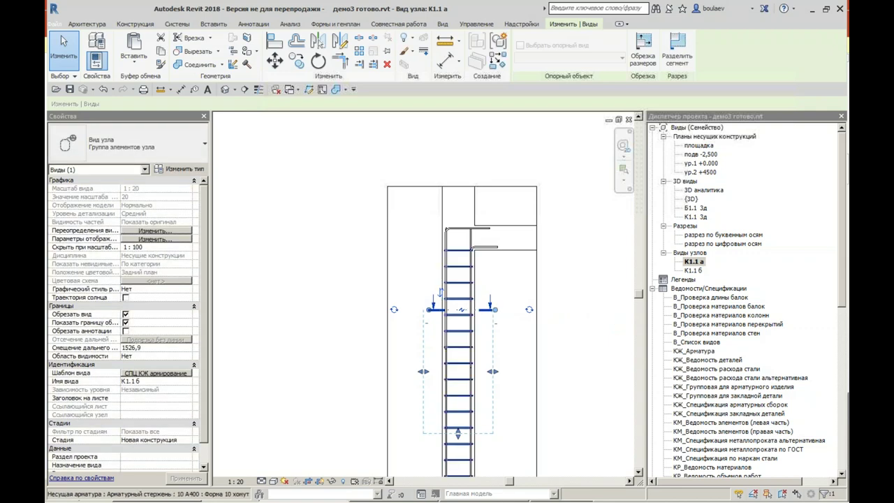
pyautogui.rightClick(471, 309)
pyautogui.click(502, 120)
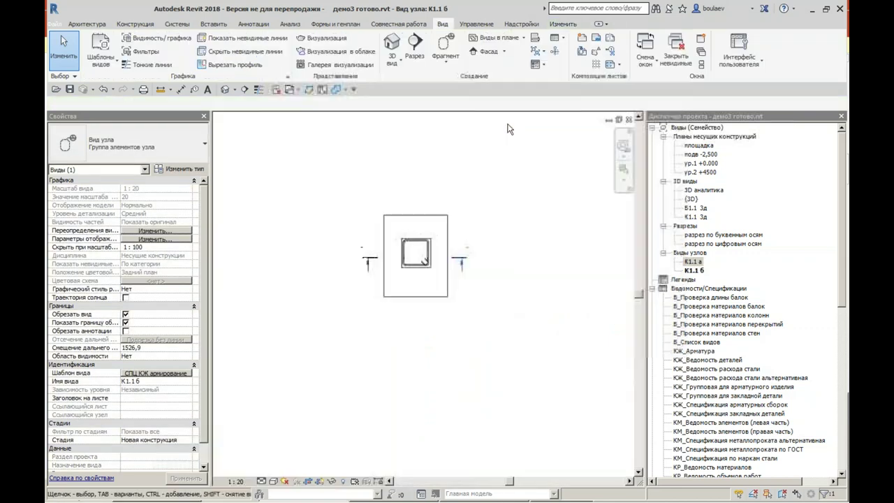
pyautogui.scroll(3, 435, 278)
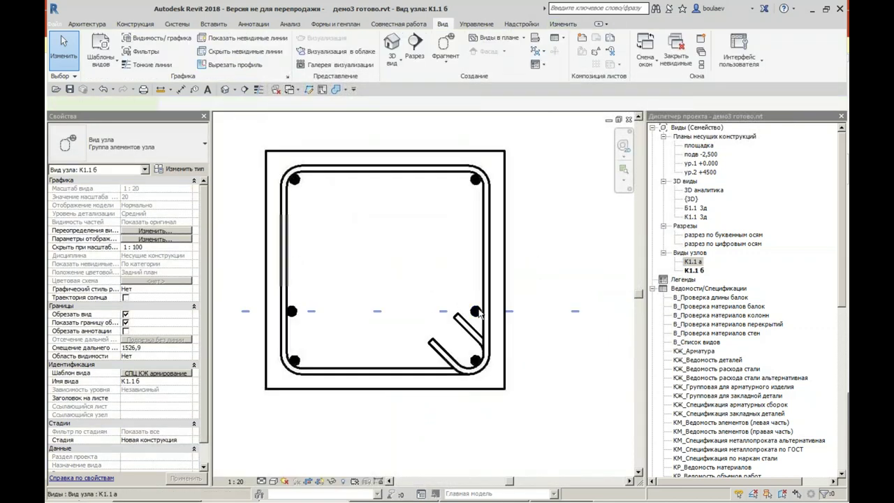
# Step: Lay out the right-face middle bar at 100 mm maximum spacing, without end bars
pyautogui.click(478, 319)
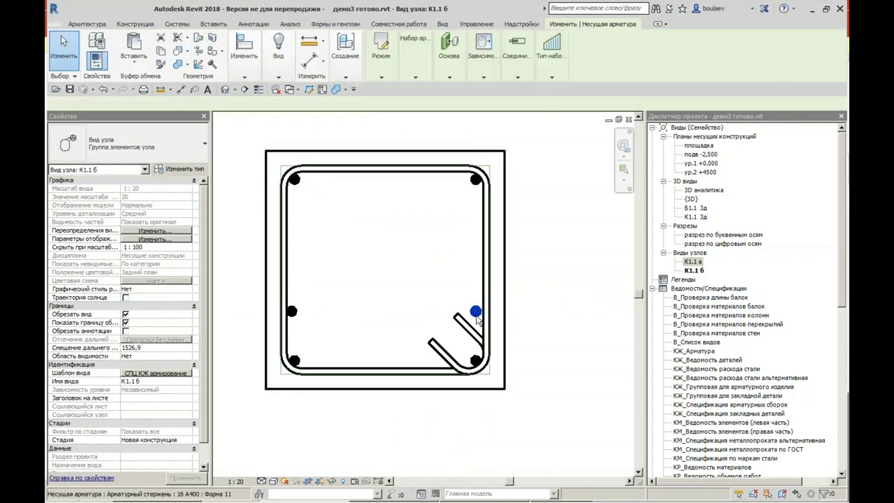
pyautogui.click(487, 70)
pyautogui.click(415, 56)
pyautogui.click(485, 89)
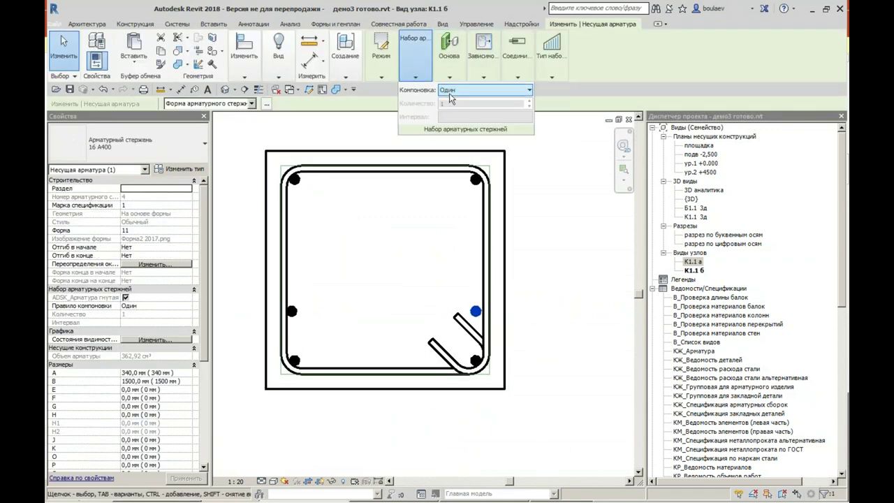
pyautogui.click(478, 124)
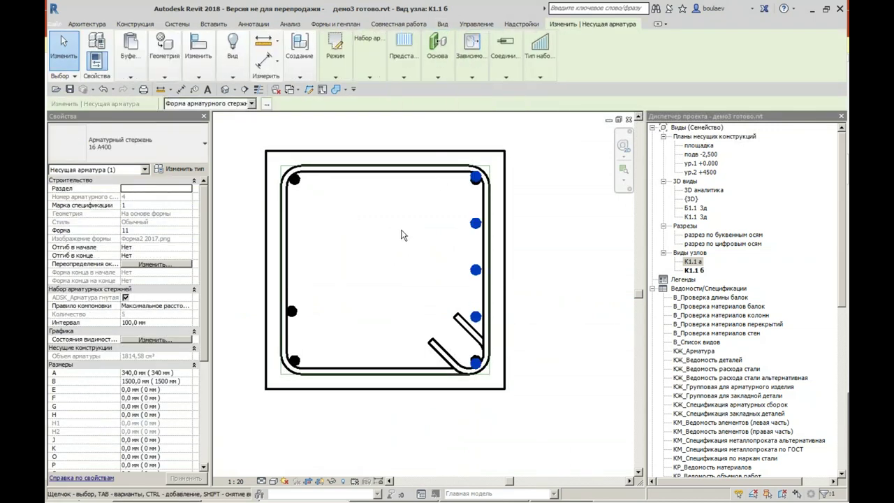
pyautogui.scroll(-3, 432, 244)
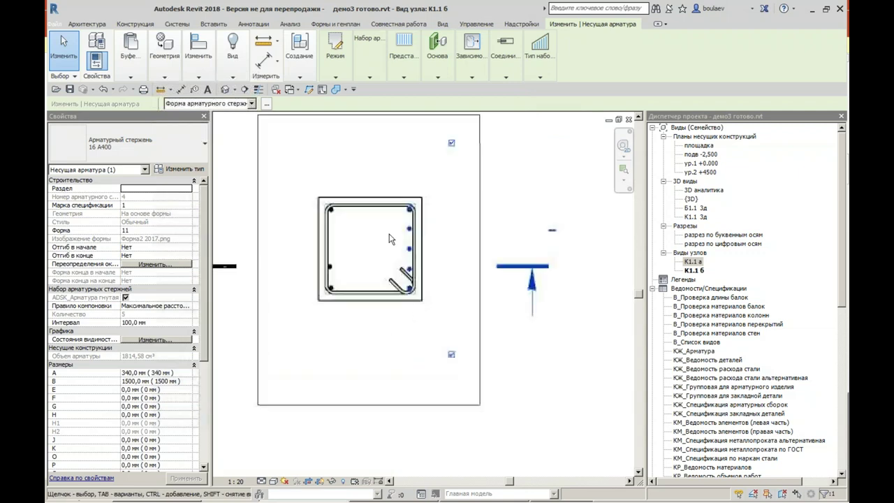
pyautogui.click(452, 143)
pyautogui.click(452, 354)
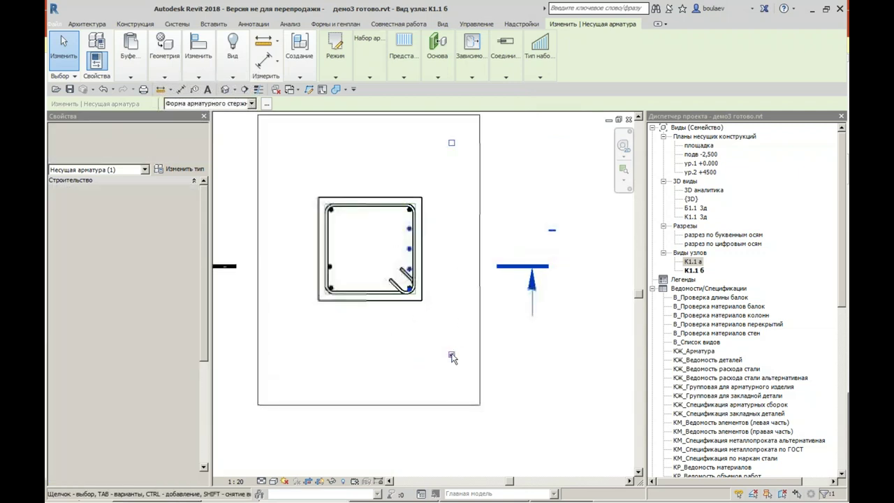
pyautogui.press('Escape')
pyautogui.scroll(3, 433, 280)
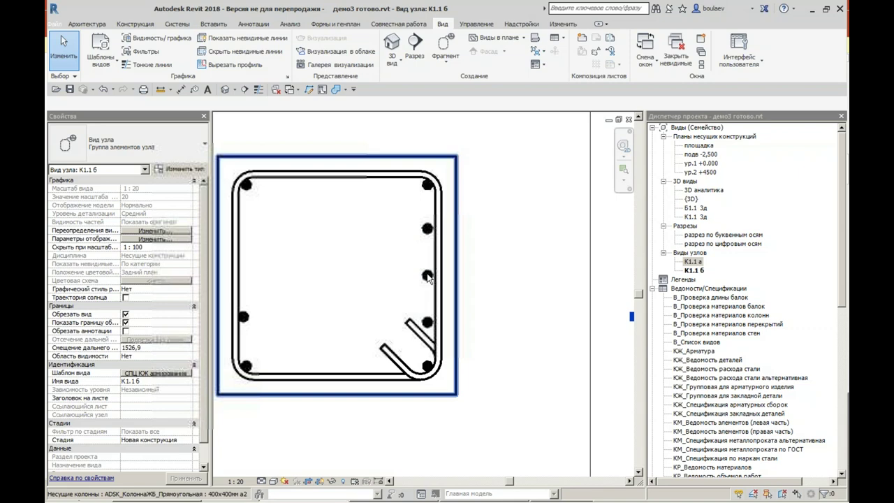
# Step: Lay out the left-face middle bar at 100 mm maximum spacing, without end bars
pyautogui.scroll(3, 429, 278)
pyautogui.scroll(-2, 482, 264)
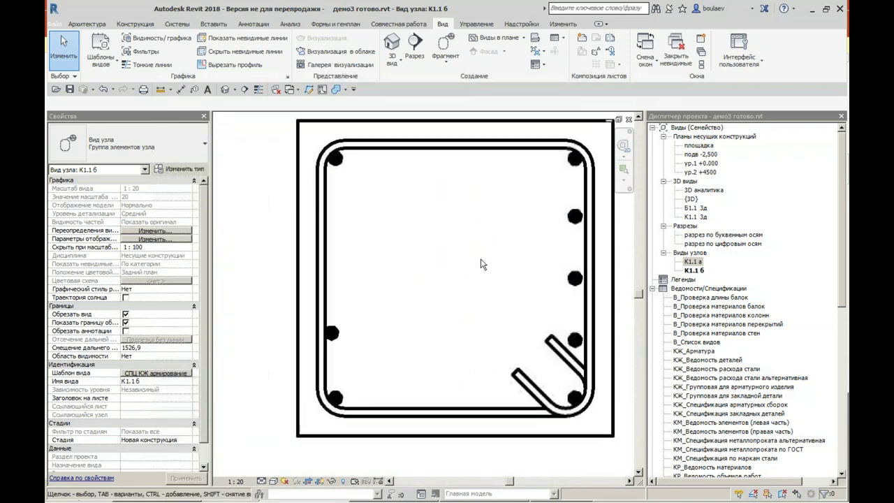
pyautogui.click(331, 334)
pyautogui.moveTo(482, 56)
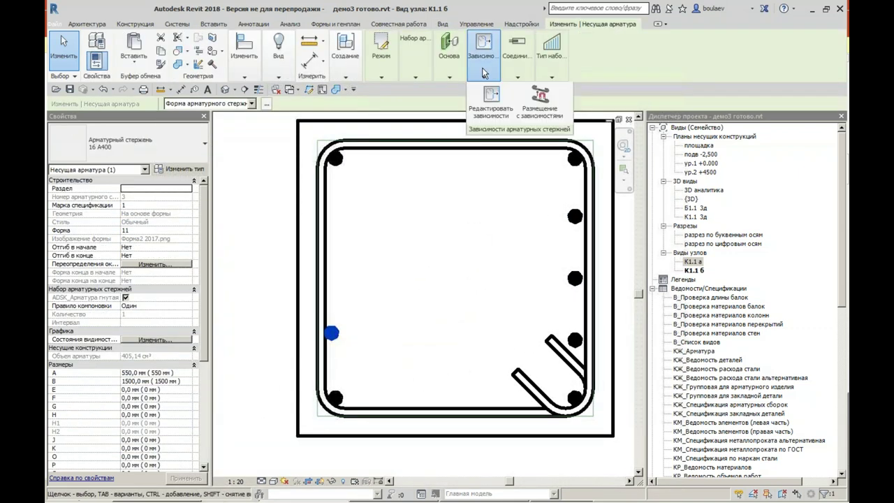
pyautogui.click(457, 92)
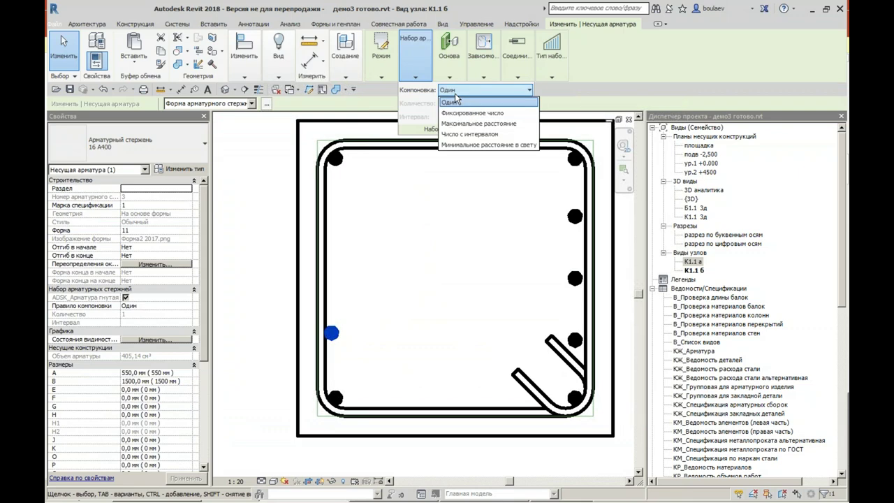
pyautogui.click(483, 124)
pyautogui.scroll(-3, 398, 259)
pyautogui.scroll(-2, 421, 176)
pyautogui.click(421, 170)
pyautogui.click(421, 308)
pyautogui.click(457, 310)
pyautogui.scroll(2, 391, 265)
pyautogui.scroll(2, 336, 221)
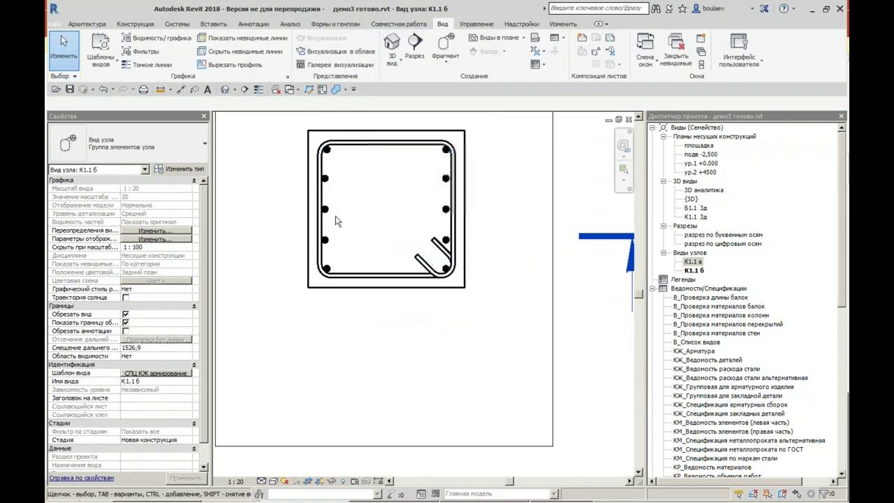
# Step: Select every rebar hosted in the column
pyautogui.click(327, 213)
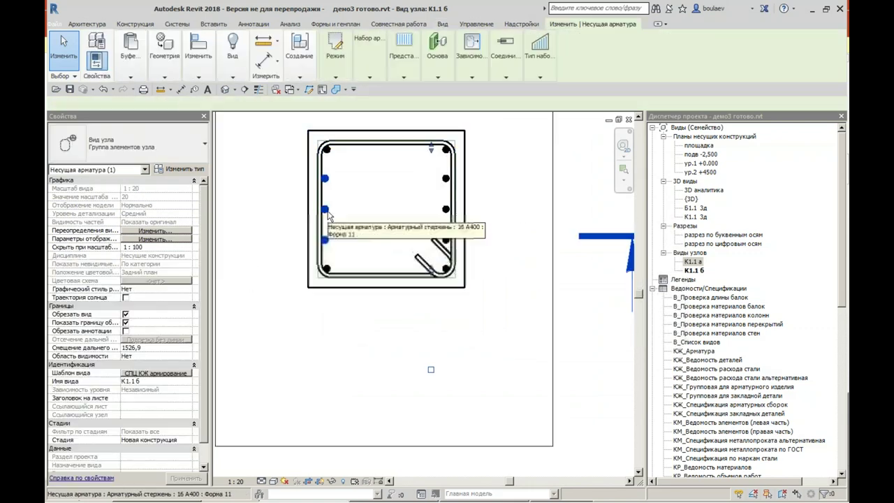
pyautogui.rightClick(327, 215)
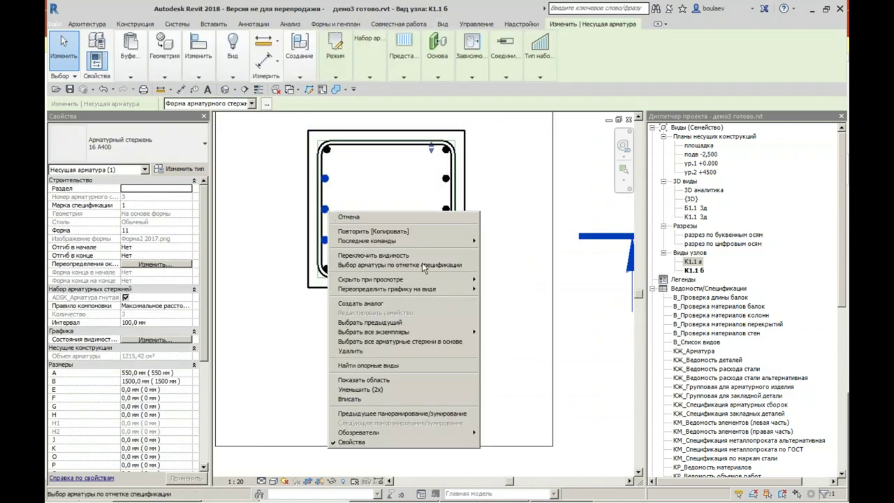
pyautogui.click(433, 346)
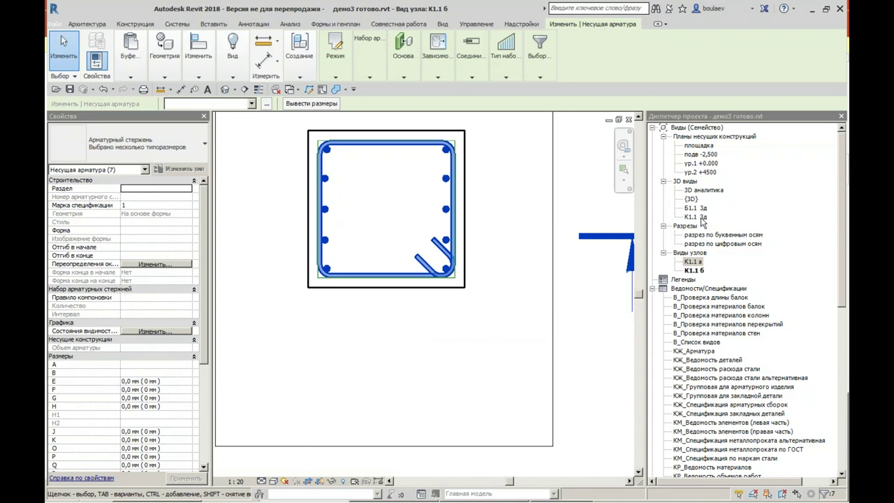
# Step: Open the К1.1 3д 3D view and bring up rebar rounding overrides for the seven bars
pyautogui.doubleClick(701, 217)
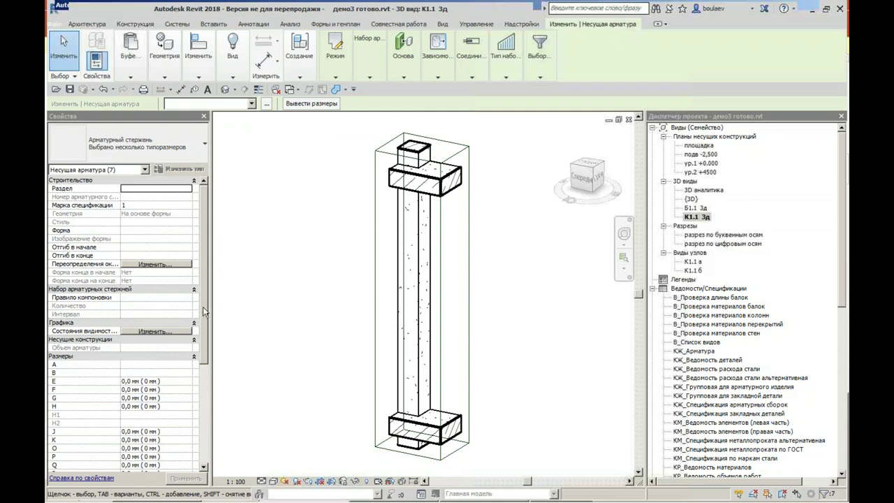
pyautogui.click(156, 265)
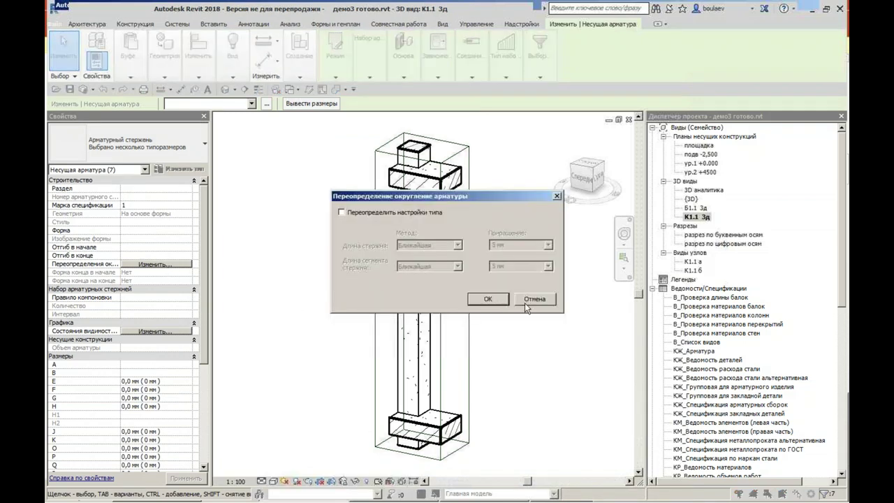
# Step: Cancel the rounding overrides and make the bars visible in the К1.1 3д view
pyautogui.click(525, 303)
pyautogui.click(155, 331)
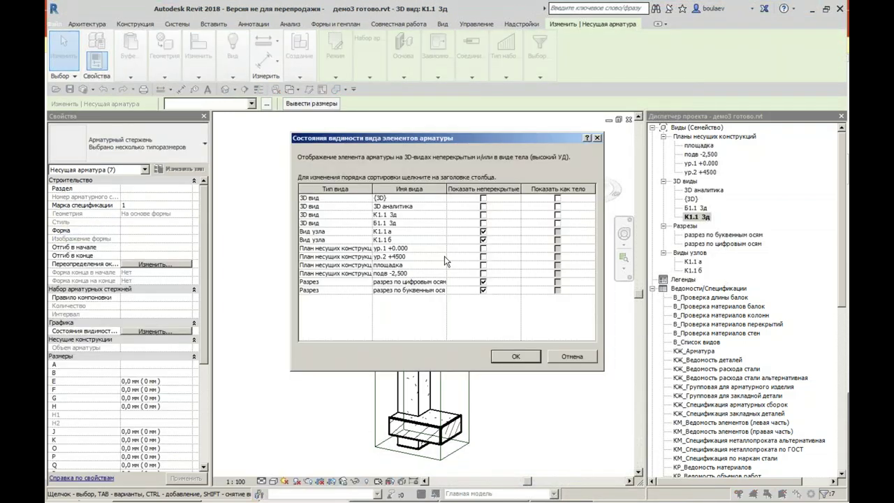
pyautogui.click(557, 218)
pyautogui.click(483, 216)
pyautogui.click(516, 356)
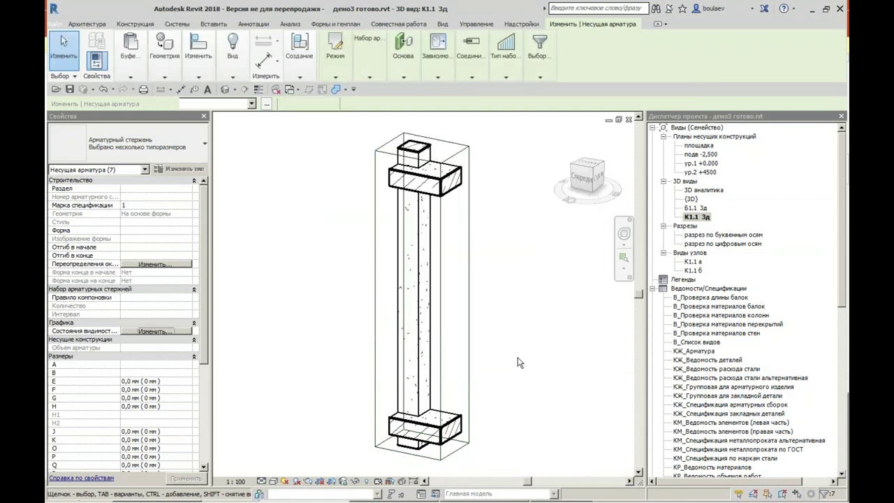
pyautogui.press('Escape')
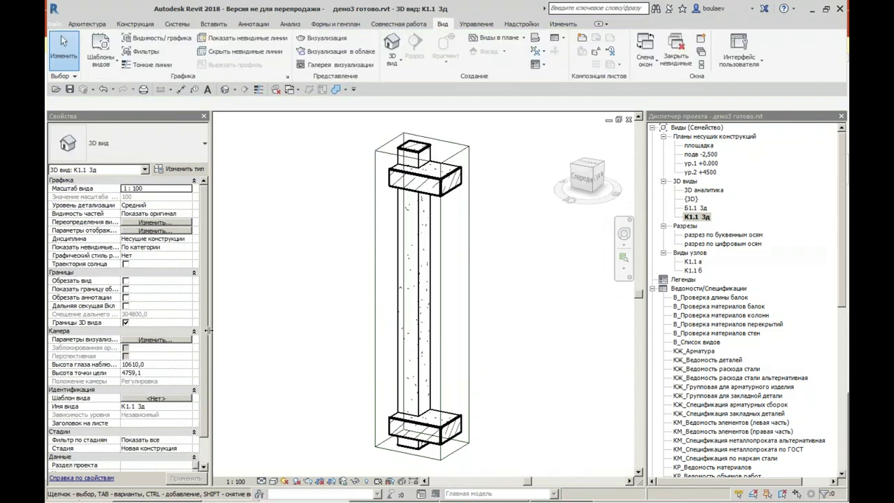
# Step: Apply the СПЦ КЖ армирование 3Д view template and frame the full column cage
pyautogui.click(153, 399)
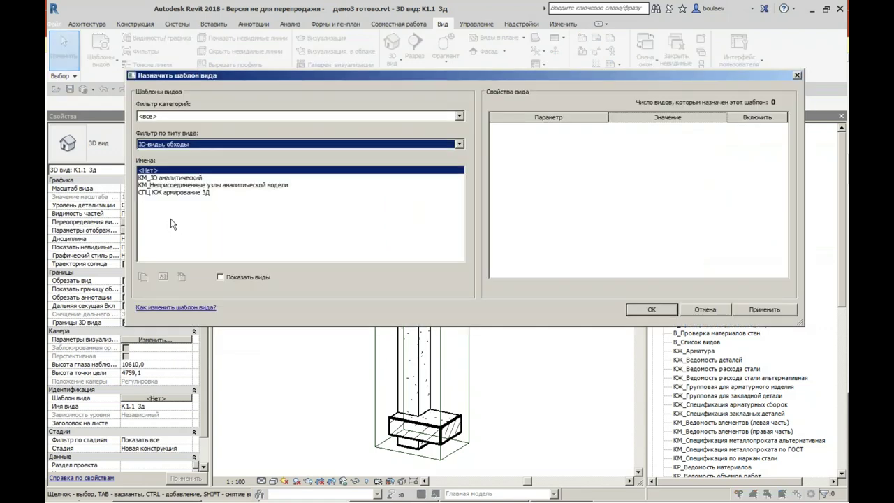
pyautogui.click(178, 193)
pyautogui.click(651, 310)
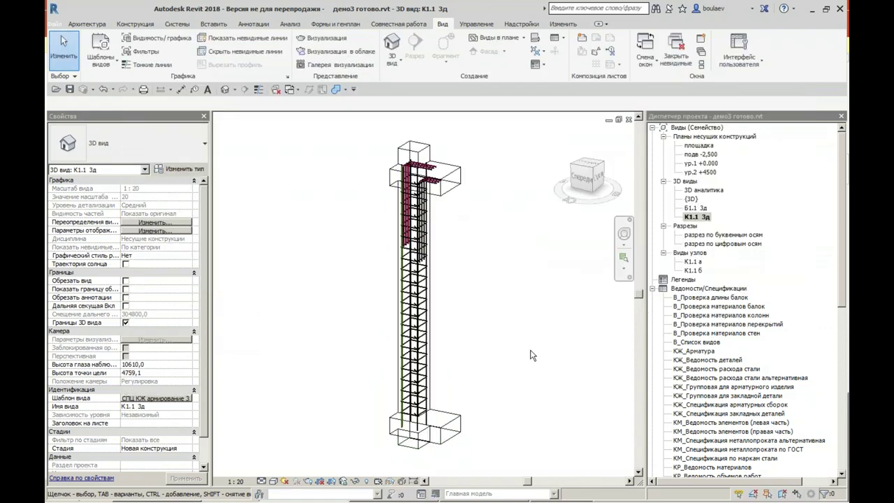
pyautogui.scroll(3, 458, 245)
pyautogui.scroll(3, 430, 187)
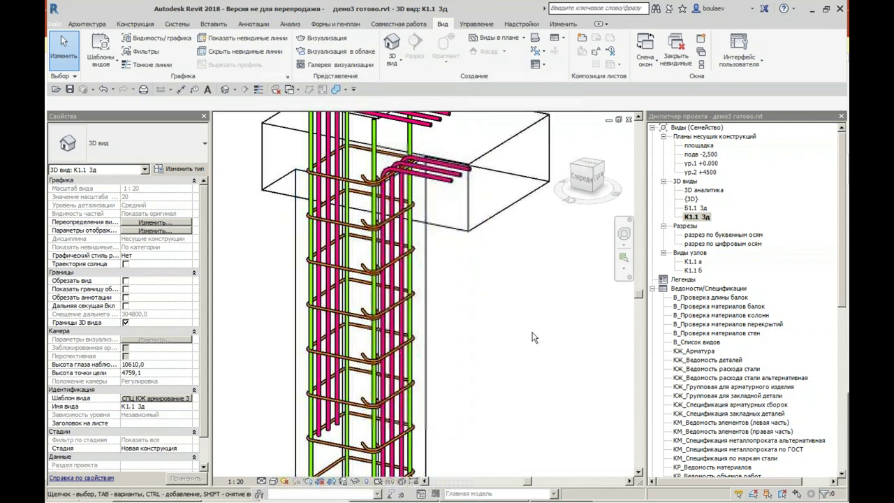
pyautogui.scroll(-2, 533, 337)
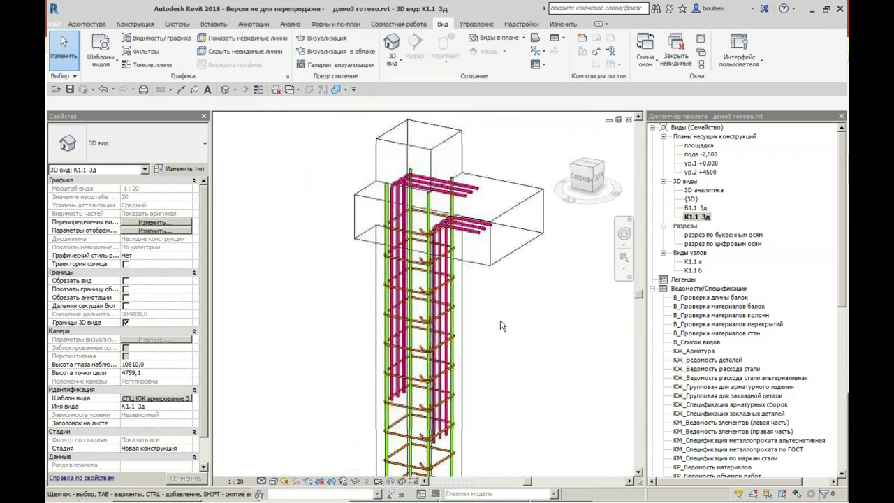
pyautogui.scroll(2, 500, 326)
pyautogui.scroll(-2, 492, 320)
pyautogui.scroll(-1, 503, 294)
pyautogui.scroll(-2, 518, 318)
pyautogui.moveTo(517, 319)
pyautogui.mouseDown(button='middle')
pyautogui.moveTo(515, 327)
pyautogui.moveTo(476, 273)
pyautogui.mouseUp(button='middle')
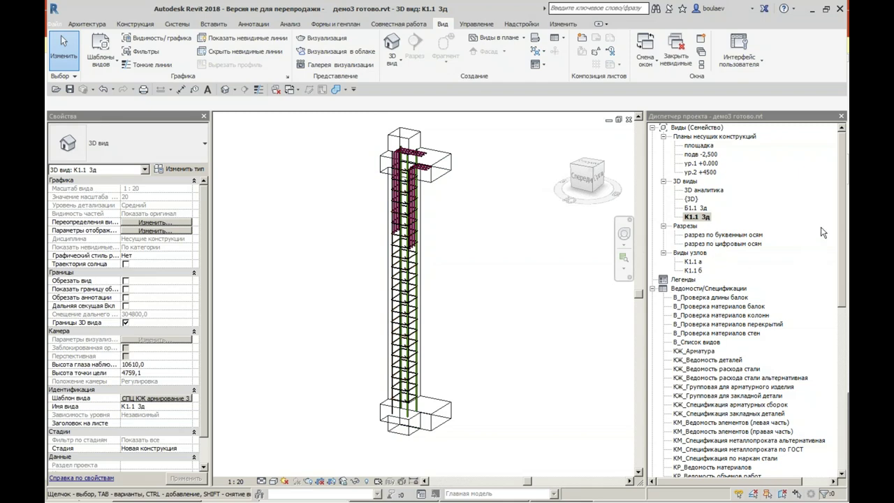
pyautogui.scroll(-5, 823, 233)
pyautogui.scroll(-5, 824, 232)
# Step: Open sheet 04 - К1.1 and place the К1.1 а view on its left side
pyautogui.click(695, 405)
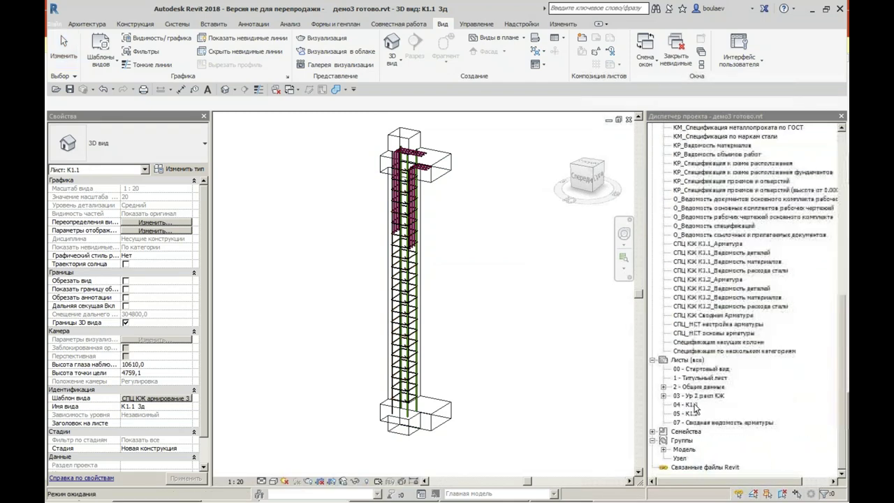
pyautogui.doubleClick(695, 406)
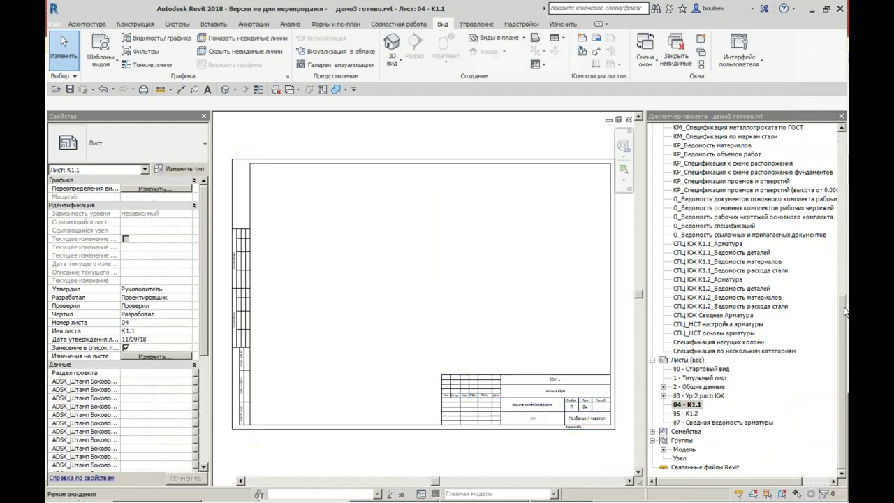
pyautogui.moveTo(845, 308); pyautogui.dragTo(831, 138)
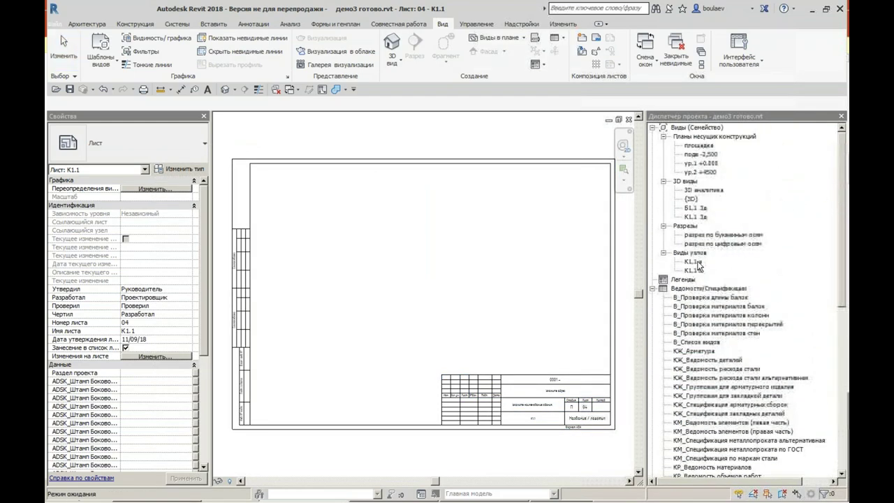
pyautogui.moveTo(698, 263); pyautogui.dragTo(396, 251)
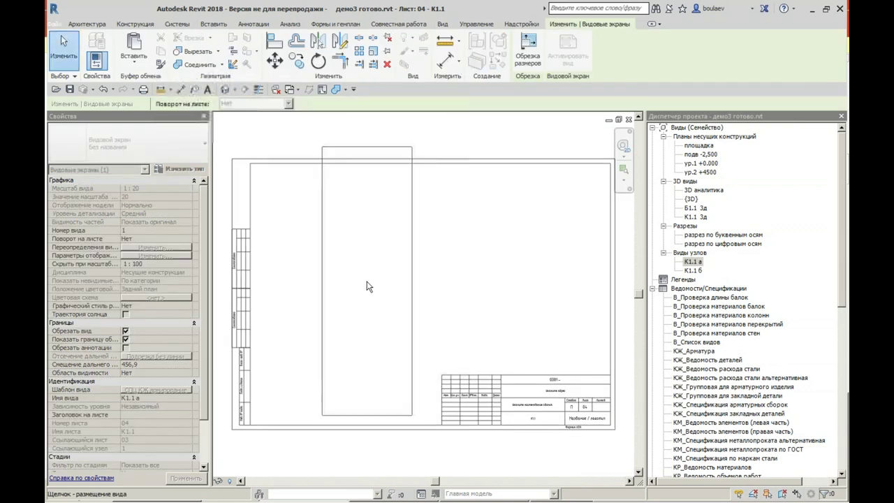
pyautogui.click(300, 301)
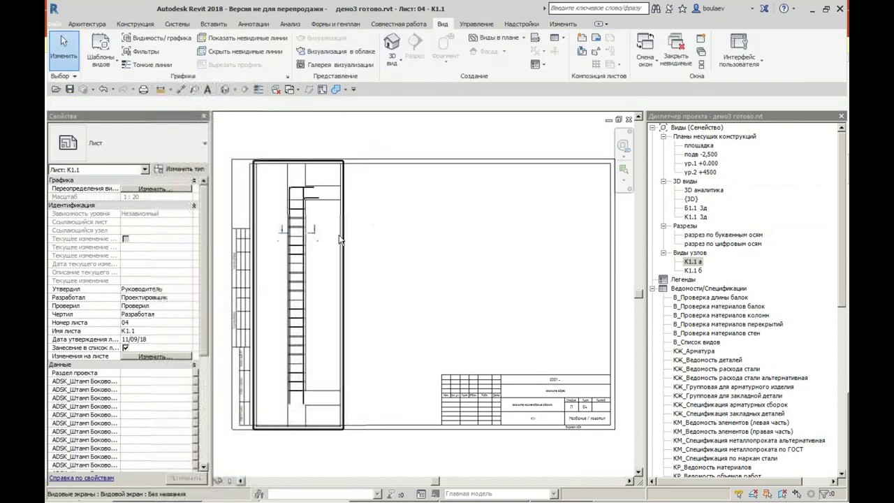
# Step: Place the К1.1 б plan detail and the К1.1 3д 3D view on the sheet
pyautogui.moveTo(694, 270); pyautogui.dragTo(422, 305)
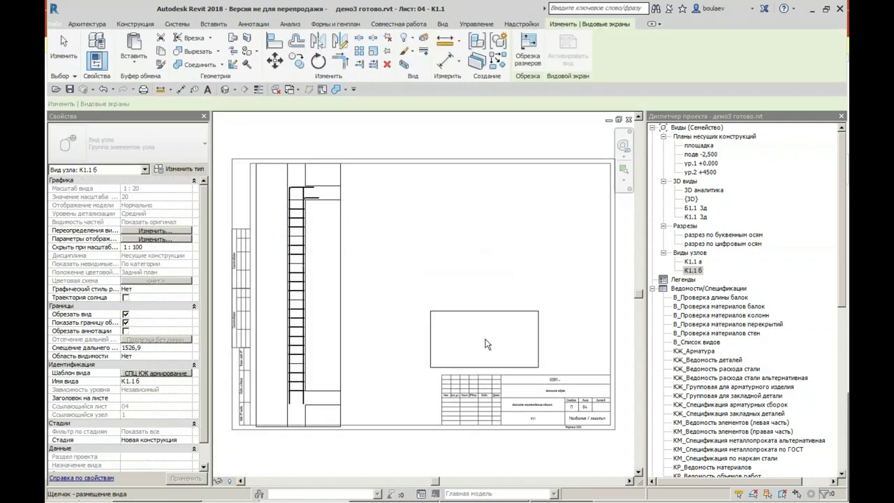
pyautogui.click(488, 344)
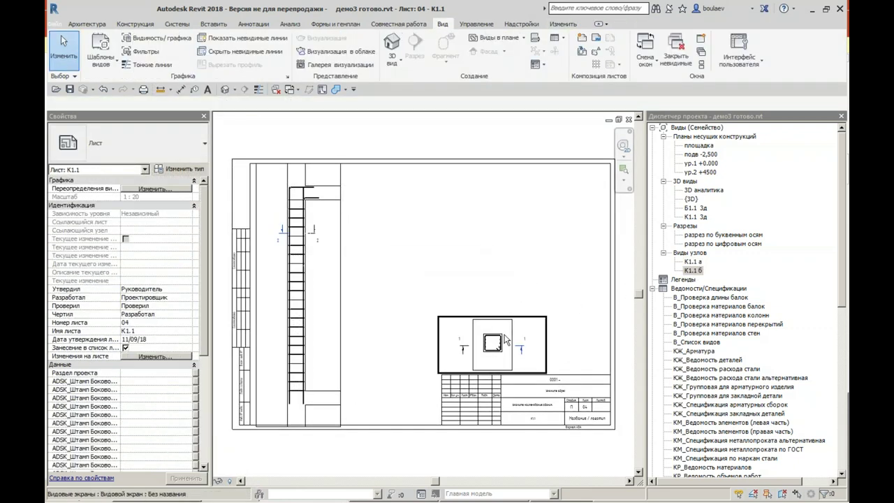
pyautogui.click(693, 217)
pyautogui.moveTo(693, 216); pyautogui.dragTo(431, 286)
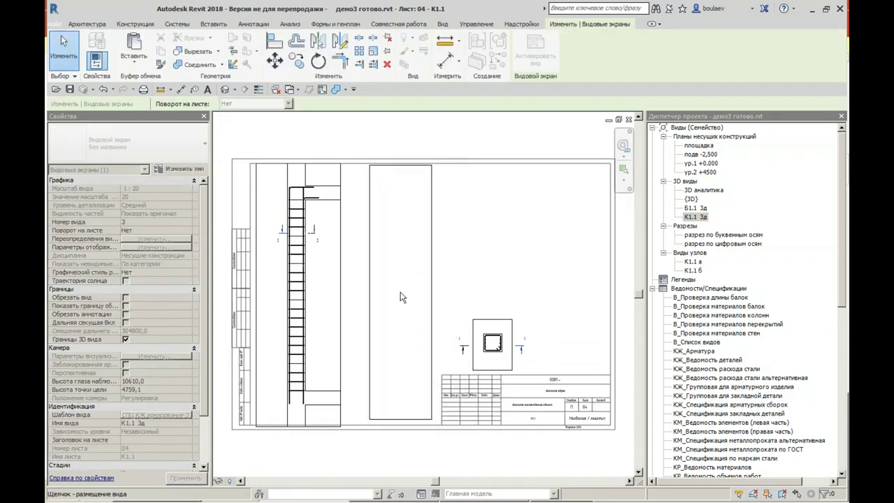
pyautogui.click(400, 293)
pyautogui.click(519, 242)
# Step: Activate and exit the К1.1 а elevation, then select its viewport
pyautogui.scroll(3, 324, 253)
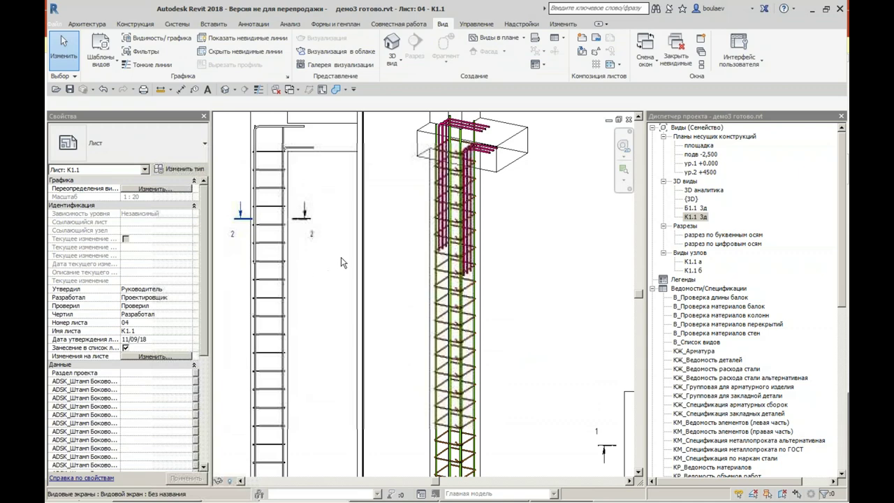
pyautogui.moveTo(342, 262); pyautogui.dragTo(399, 243, button='middle')
pyautogui.doubleClick(431, 269)
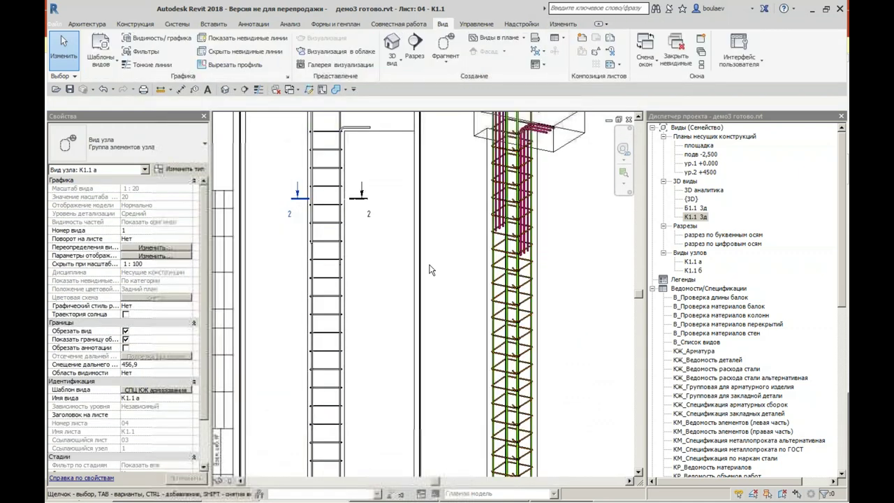
pyautogui.doubleClick(430, 270)
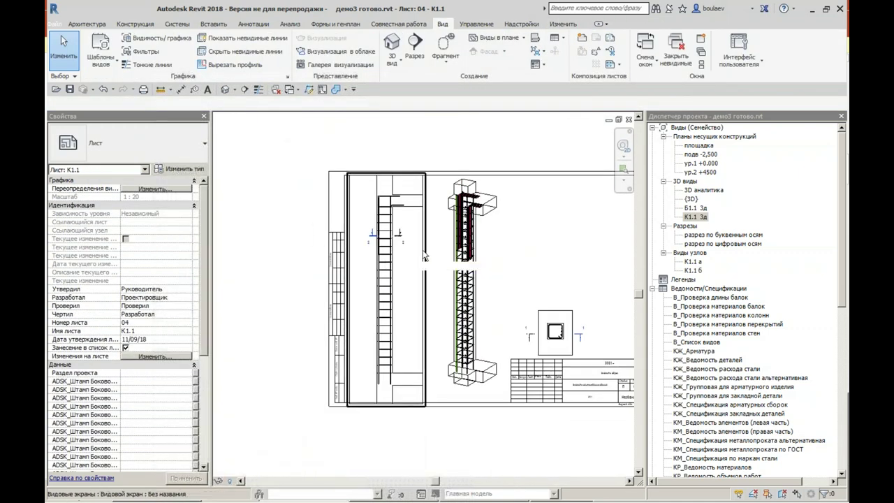
pyautogui.click(425, 257)
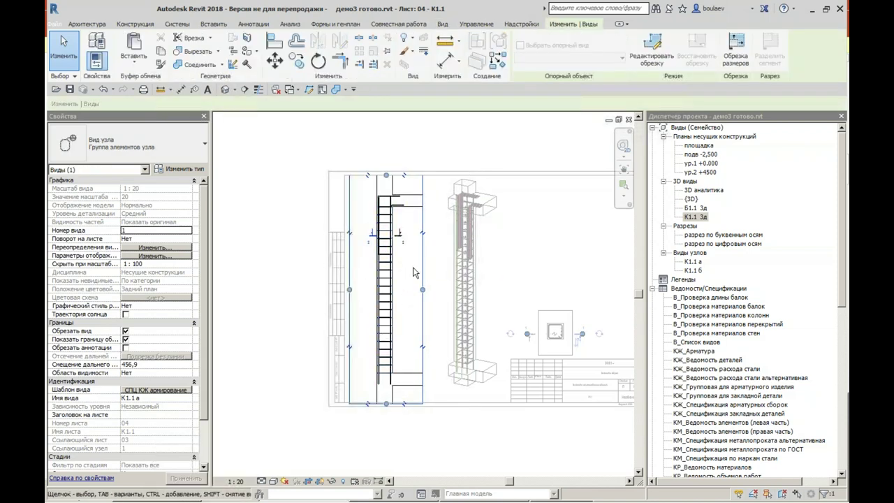
# Step: Split the К1.1 а elevation horizontally and reposition the lower piece closer to the upper
pyautogui.click(424, 351)
pyautogui.moveTo(388, 349); pyautogui.dragTo(389, 279)
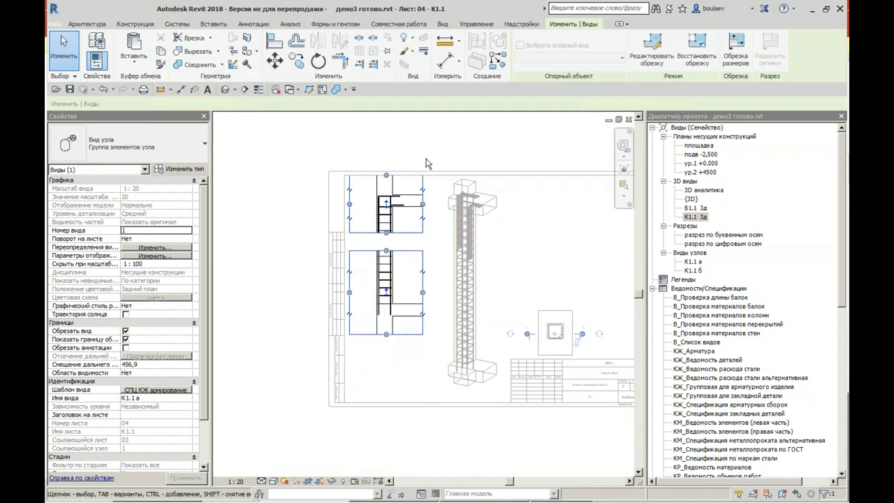
pyautogui.click(294, 248)
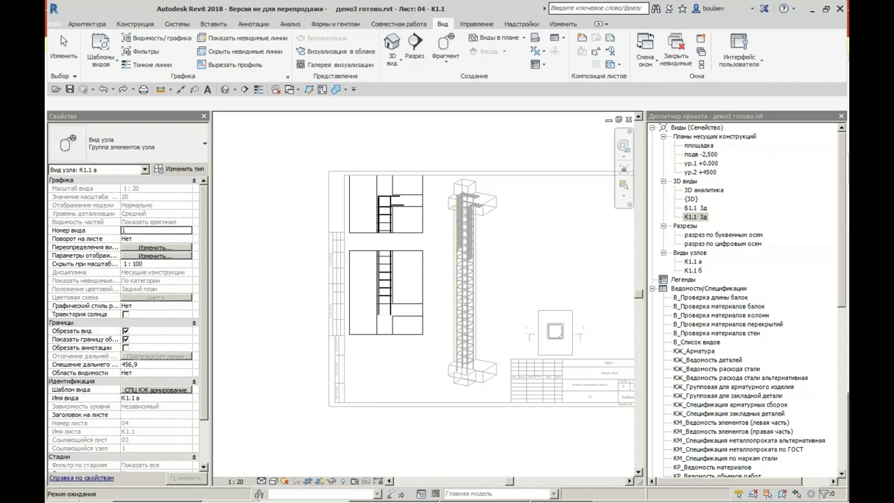
pyautogui.moveTo(419, 278); pyautogui.dragTo(429, 348)
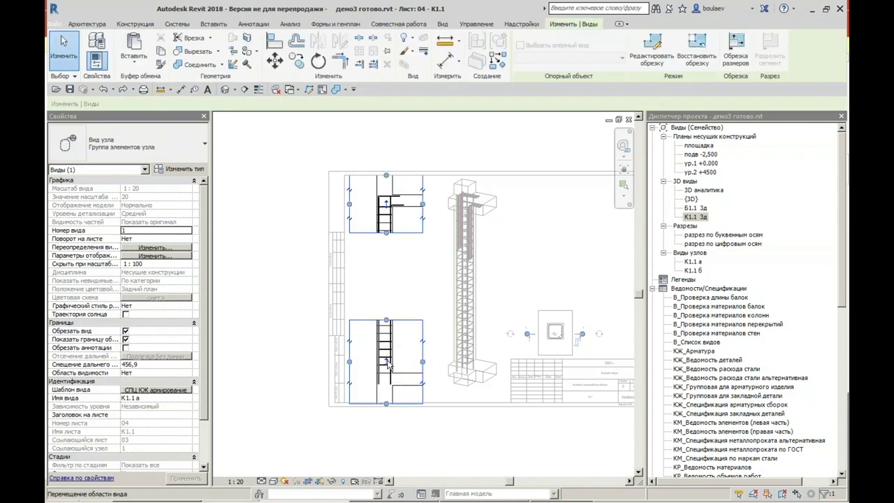
pyautogui.moveTo(389, 365); pyautogui.dragTo(388, 323)
# Step: Check the lower elevation piece and zoom out to view the whole sheet
pyautogui.click(263, 322)
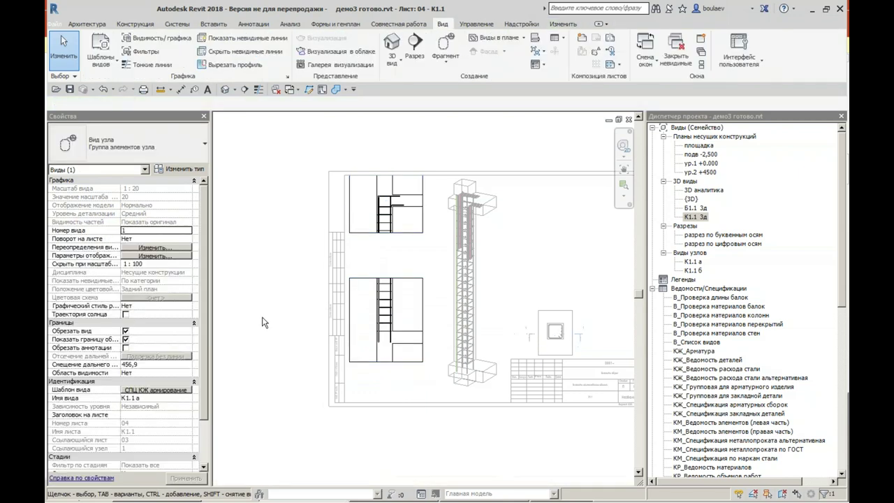
pyautogui.click(388, 313)
pyautogui.scroll(3, 389, 310)
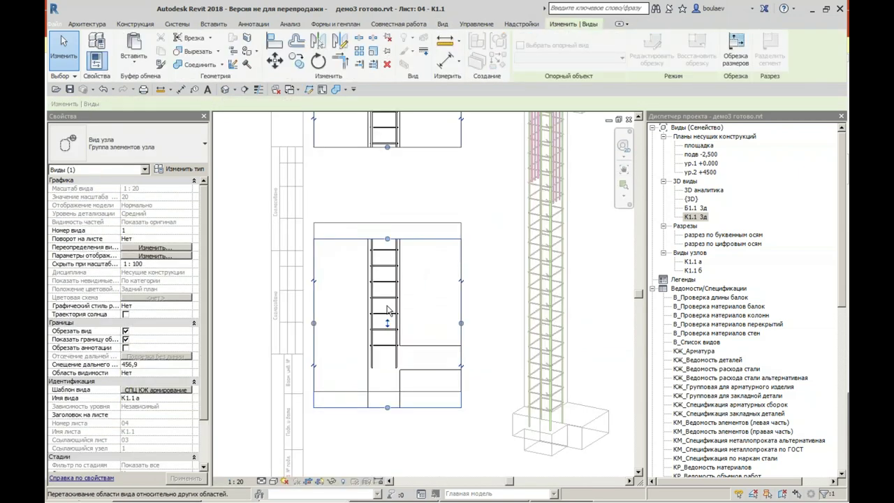
pyautogui.click(548, 289)
pyautogui.scroll(-3, 548, 289)
pyautogui.scroll(-2, 548, 289)
pyautogui.moveTo(549, 289)
pyautogui.mouseDown(button='middle')
pyautogui.moveTo(514, 242)
pyautogui.moveTo(533, 263)
pyautogui.mouseUp(button='middle')
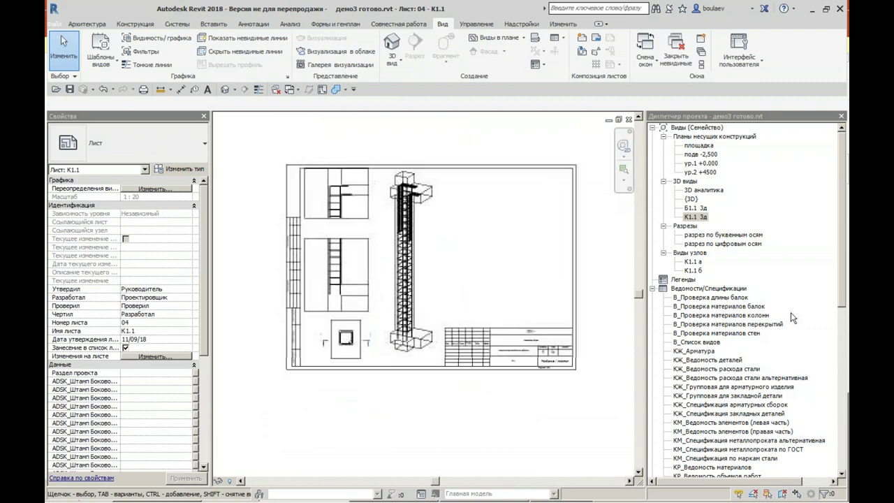
pyautogui.scroll(-8, 708, 301)
pyautogui.scroll(-2, 708, 301)
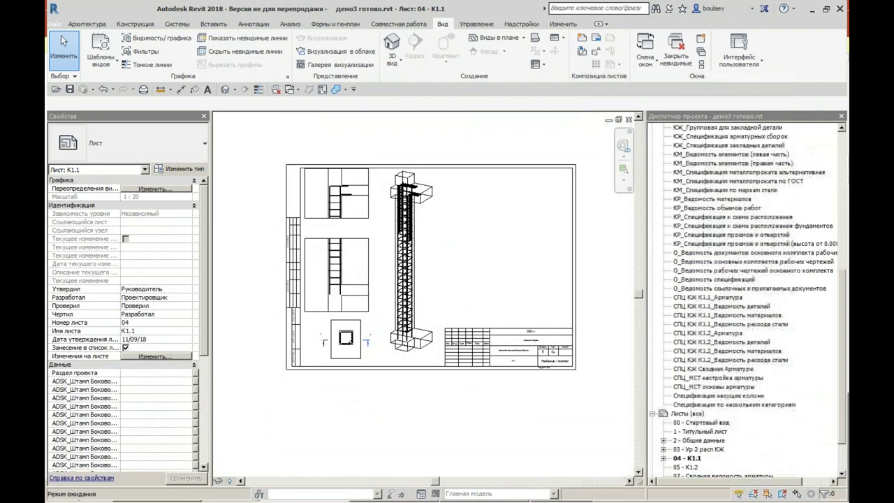
# Step: Place the СПЦ КЖ К1.1_Арматура schedule at the upper right of the sheet
pyautogui.moveTo(735, 301); pyautogui.dragTo(508, 218)
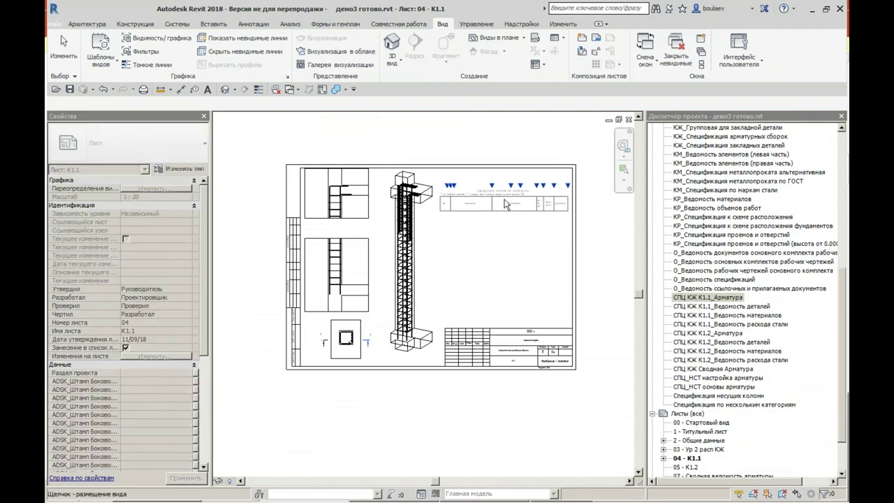
pyautogui.click(507, 204)
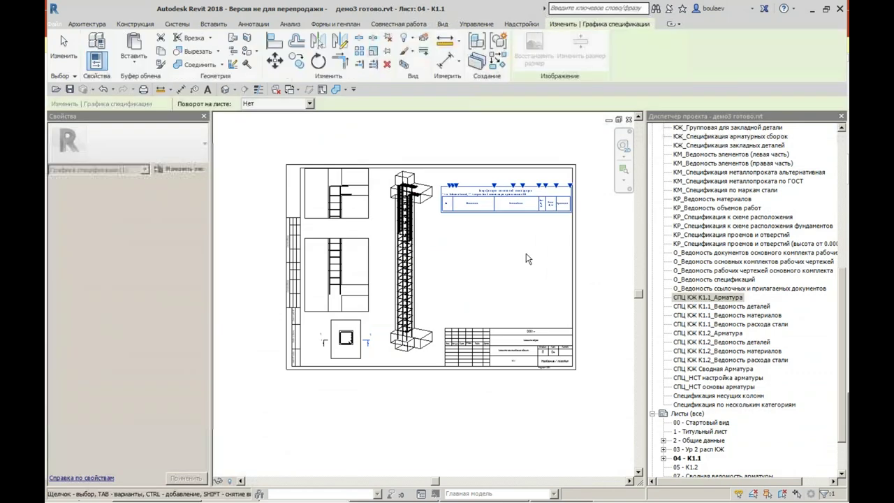
pyautogui.press('Escape')
pyautogui.scroll(3, 351, 225)
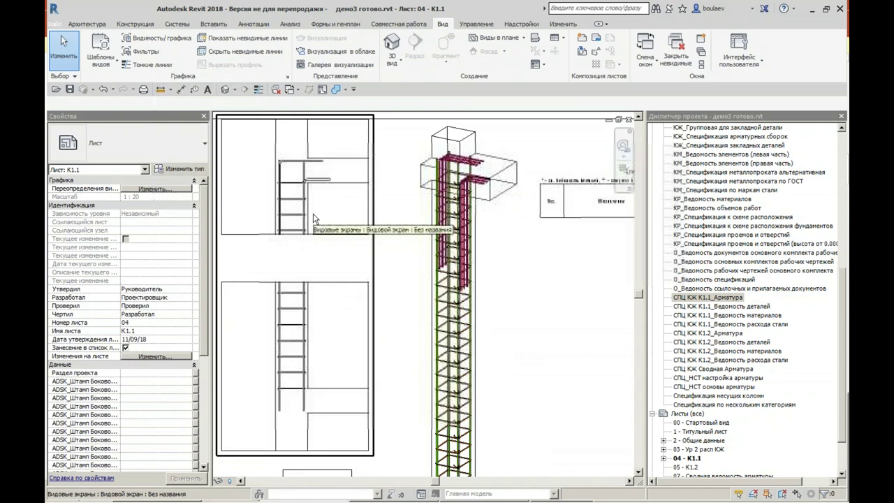
# Step: In the 3D view, set the concrete column's Марка to К1.1
pyautogui.doubleClick(484, 294)
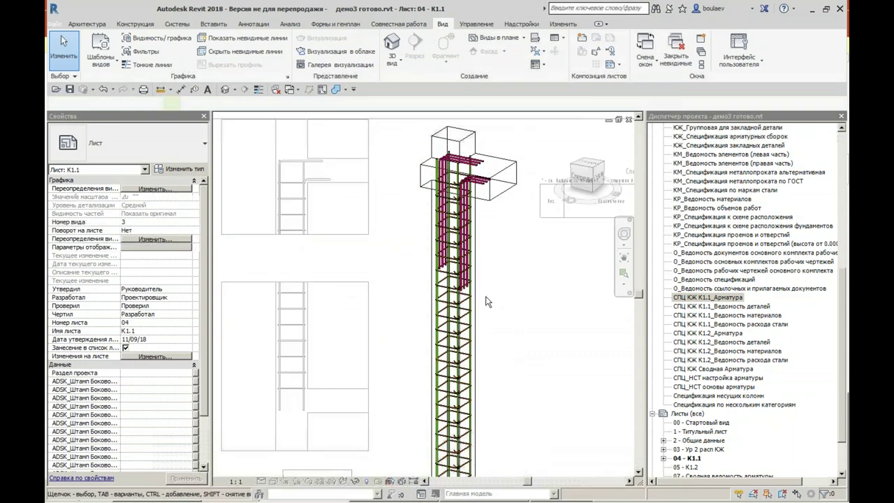
pyautogui.click(474, 306)
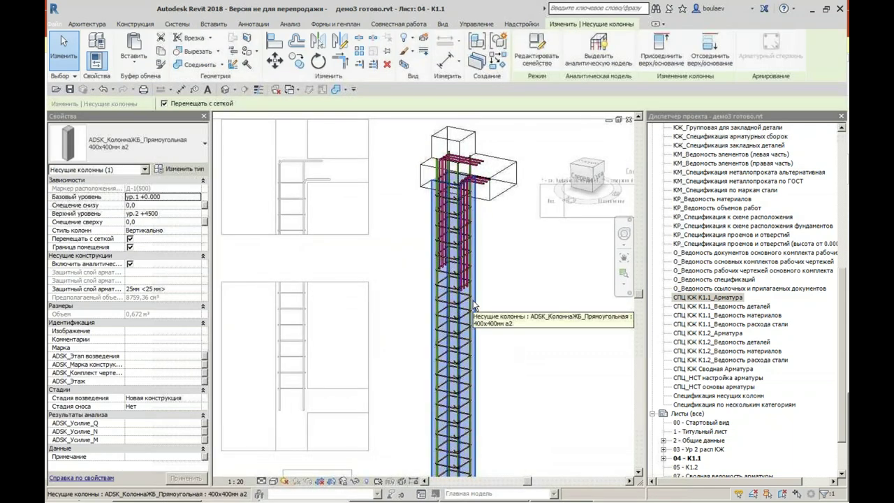
pyautogui.click(138, 347)
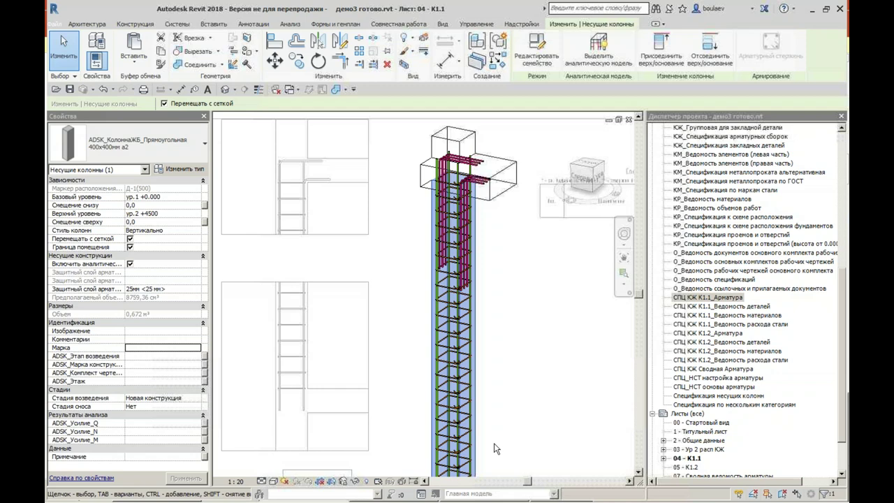
pyautogui.click(154, 349)
pyautogui.write('К1.1')
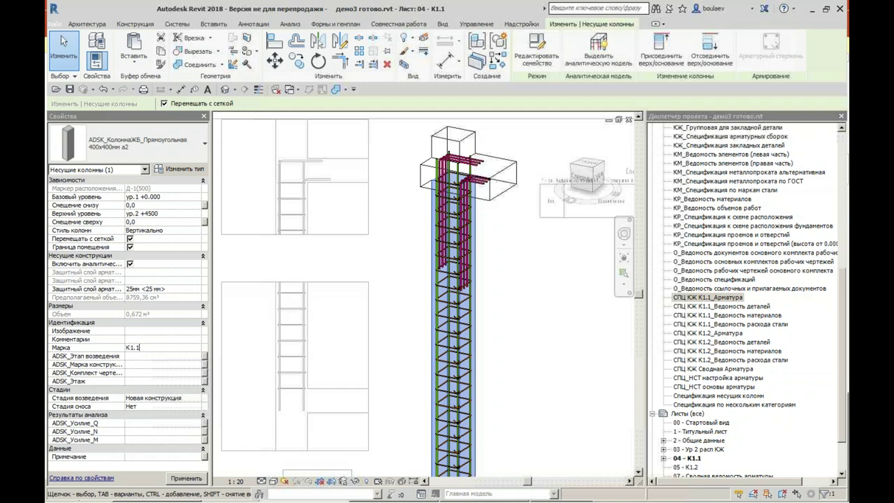
pyautogui.press('Return')
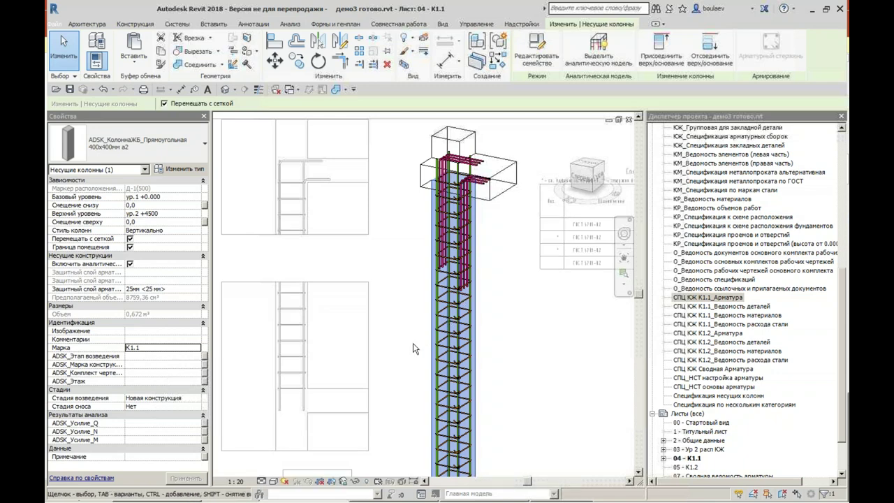
# Step: Select and inspect the column's stirrup set in the 3D view
pyautogui.doubleClick(413, 349)
pyautogui.scroll(3, 435, 343)
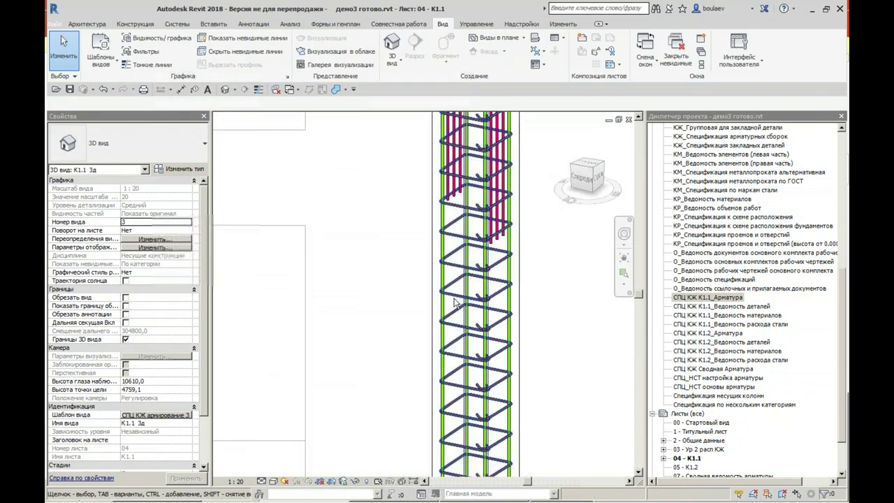
pyautogui.click(455, 302)
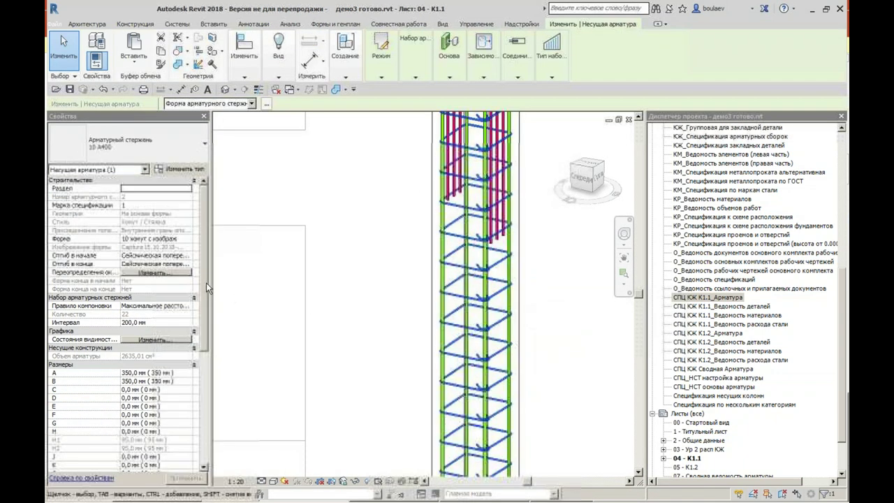
pyautogui.moveTo(206, 282); pyautogui.dragTo(202, 383)
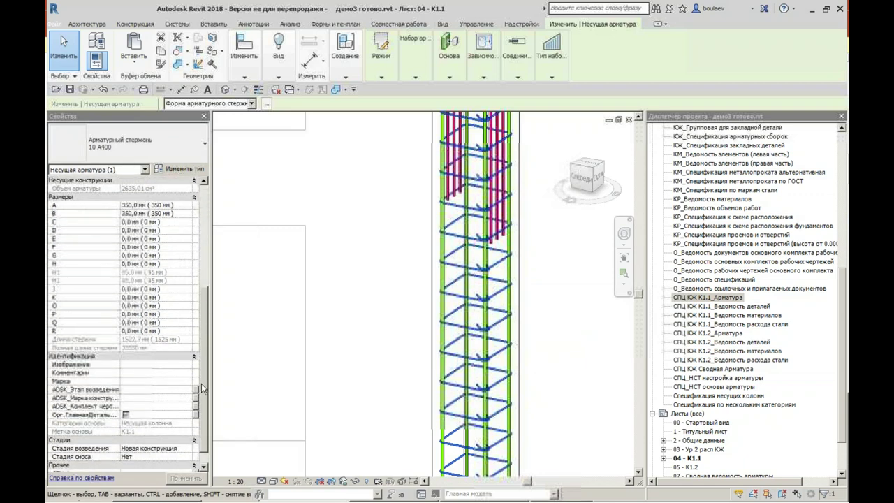
pyautogui.click(319, 373)
pyautogui.scroll(-3, 373, 353)
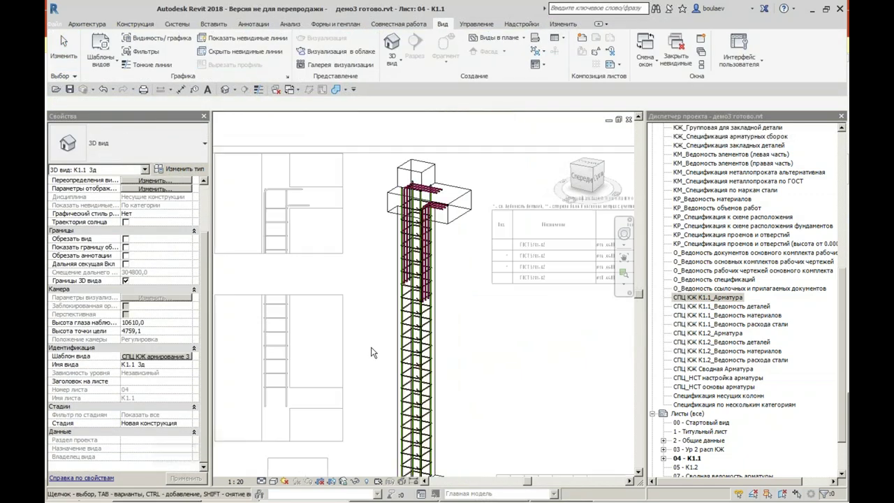
pyautogui.scroll(-5, 372, 353)
# Step: Place the СПЦ КЖ К1.1_Ведомость материалов schedule below the specification table
pyautogui.doubleClick(465, 197)
pyautogui.scroll(5, 501, 286)
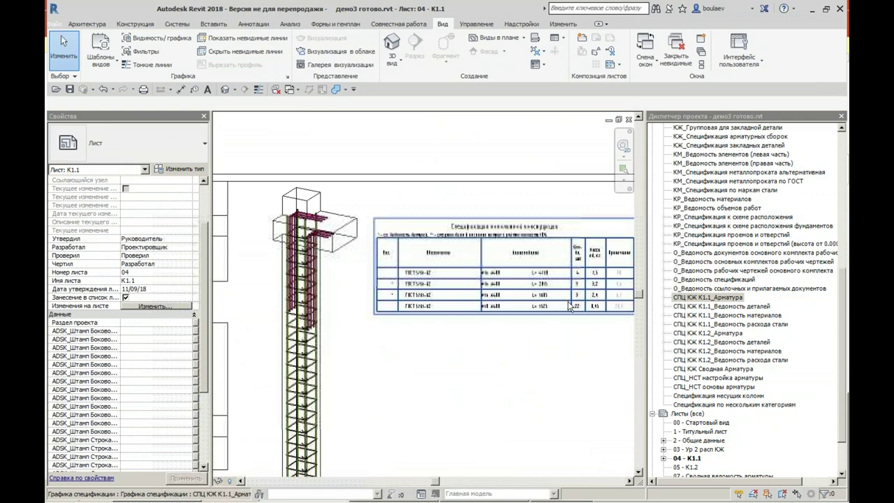
pyautogui.scroll(2, 507, 355)
pyautogui.scroll(2, 487, 335)
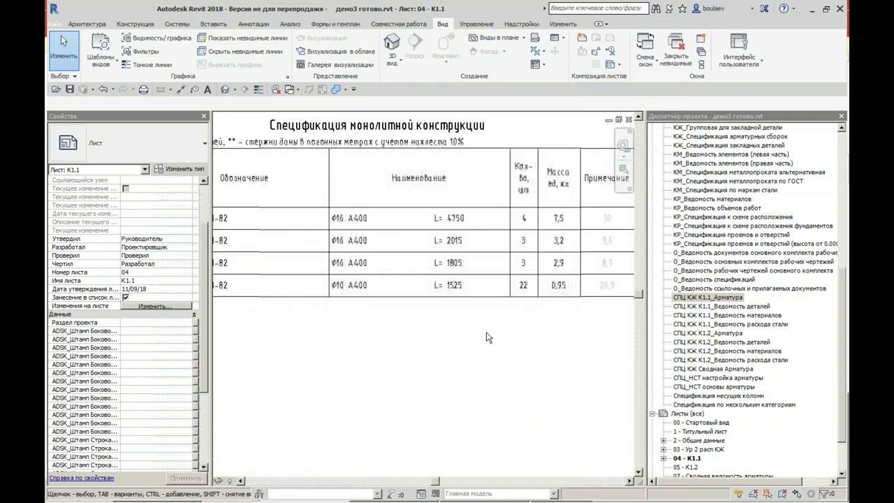
pyautogui.scroll(-2, 487, 337)
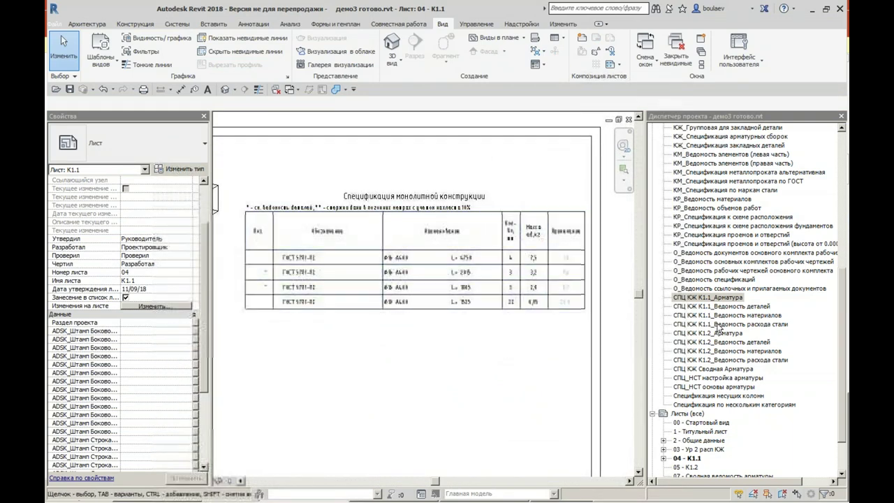
pyautogui.moveTo(727, 315); pyautogui.dragTo(246, 328)
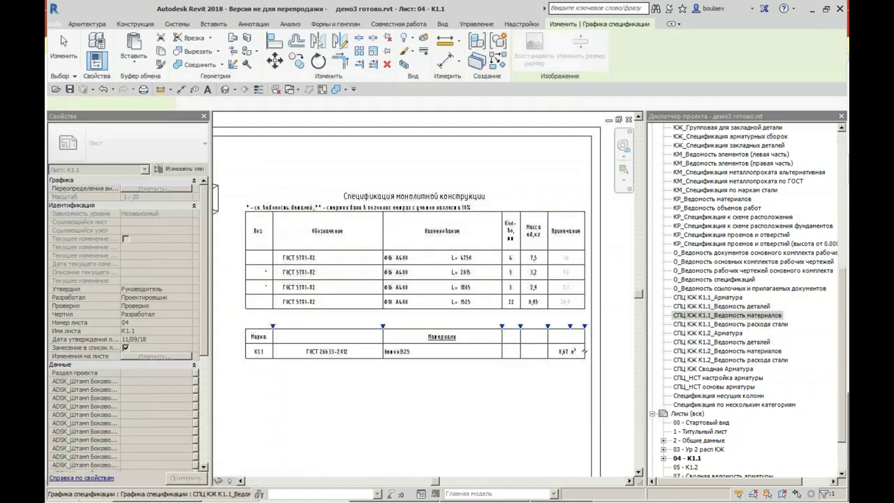
pyautogui.click(399, 336)
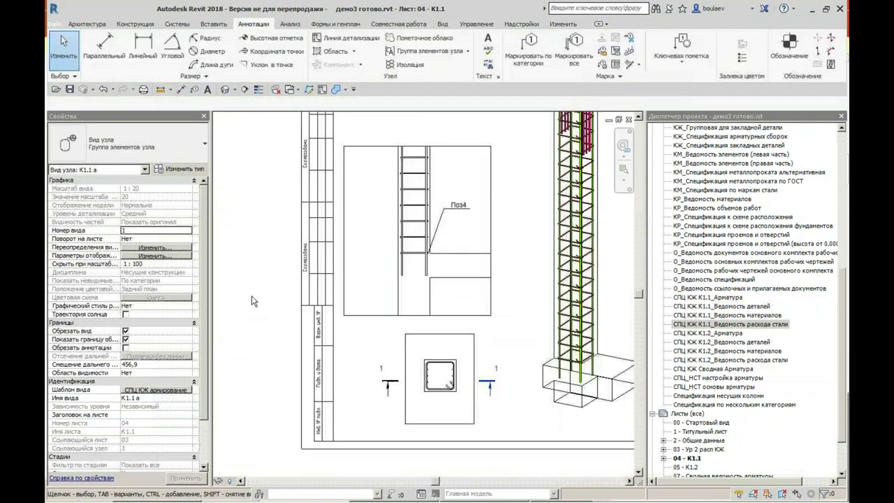
pyautogui.click(252, 295)
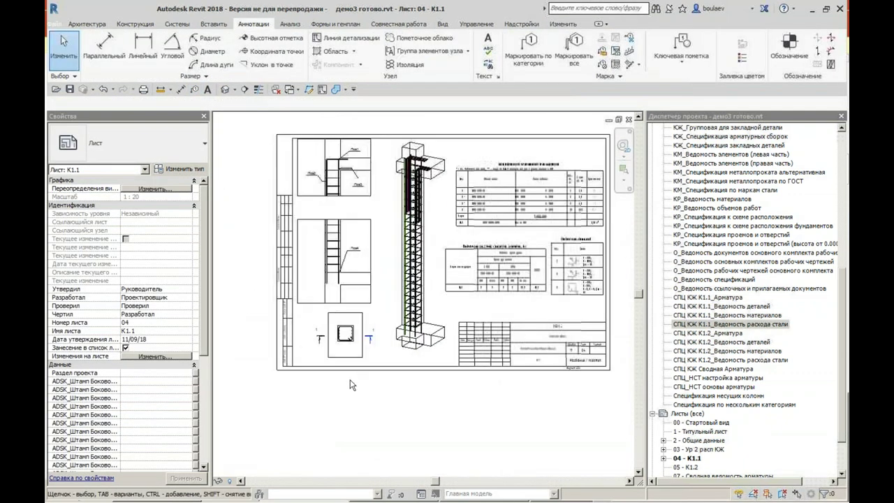
pyautogui.scroll(3, 429, 274)
pyautogui.scroll(-5, 428, 274)
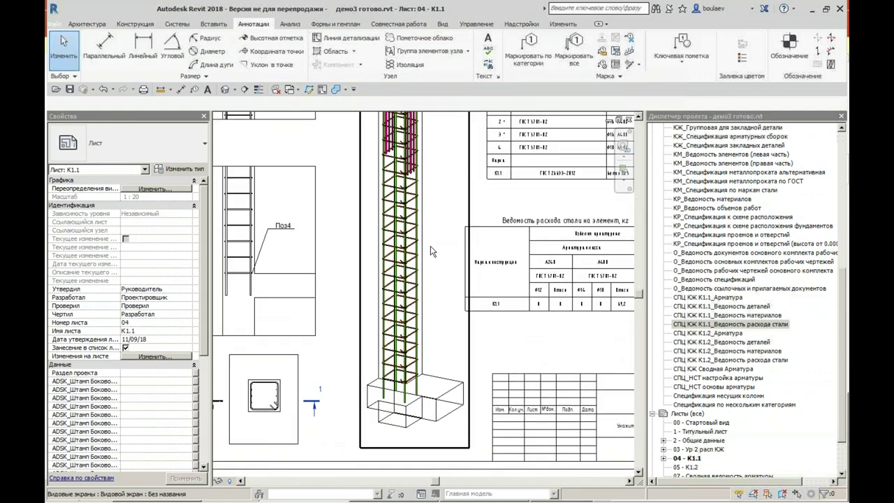
pyautogui.click(428, 275)
pyautogui.press('Escape')
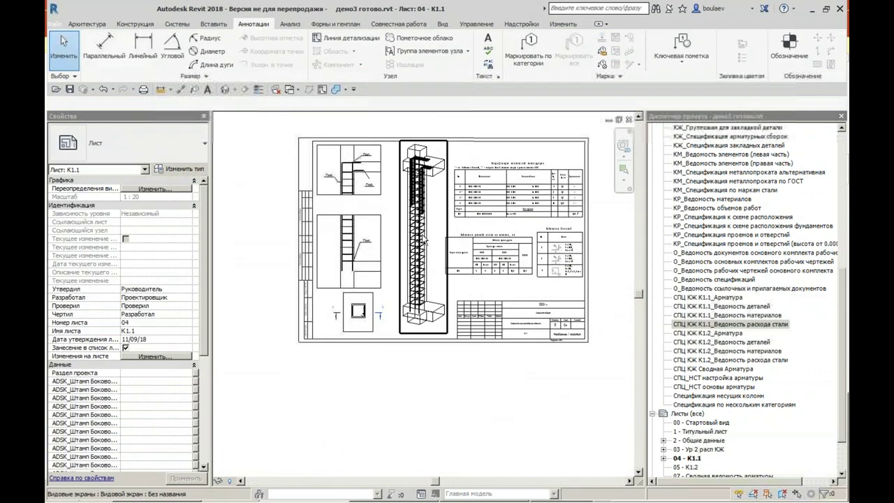
pyautogui.scroll(2, 371, 201)
pyautogui.scroll(-2, 370, 201)
pyautogui.scroll(2, 498, 180)
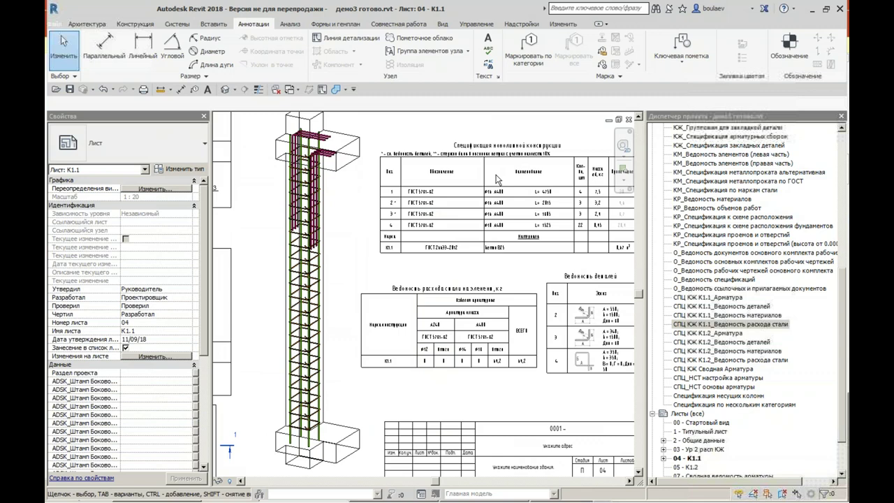
pyautogui.scroll(1, 294, 283)
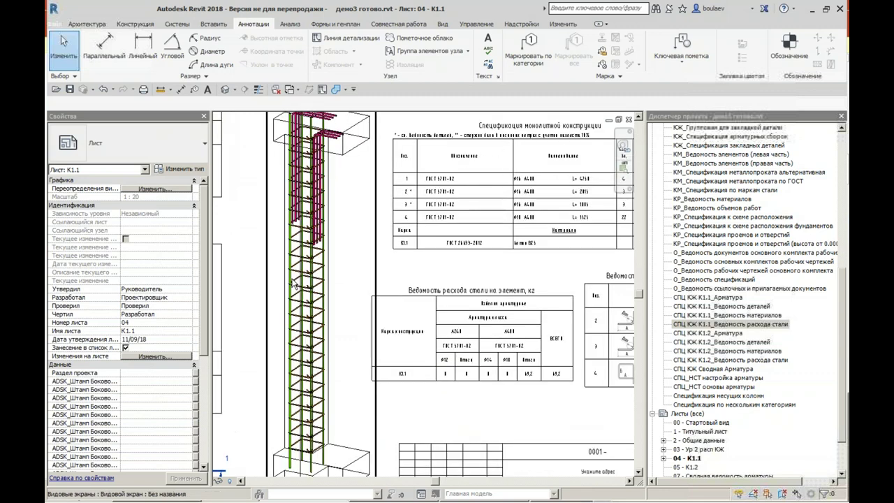
pyautogui.scroll(3, 294, 283)
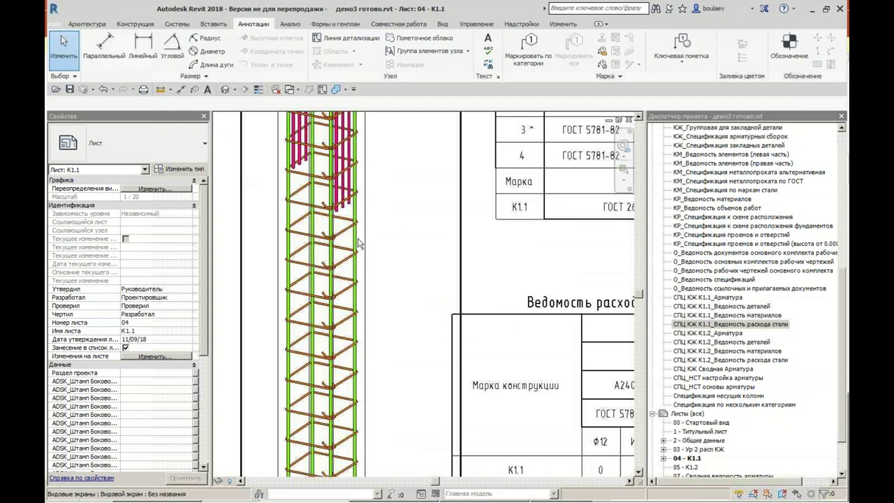
pyautogui.scroll(-3, 318, 230)
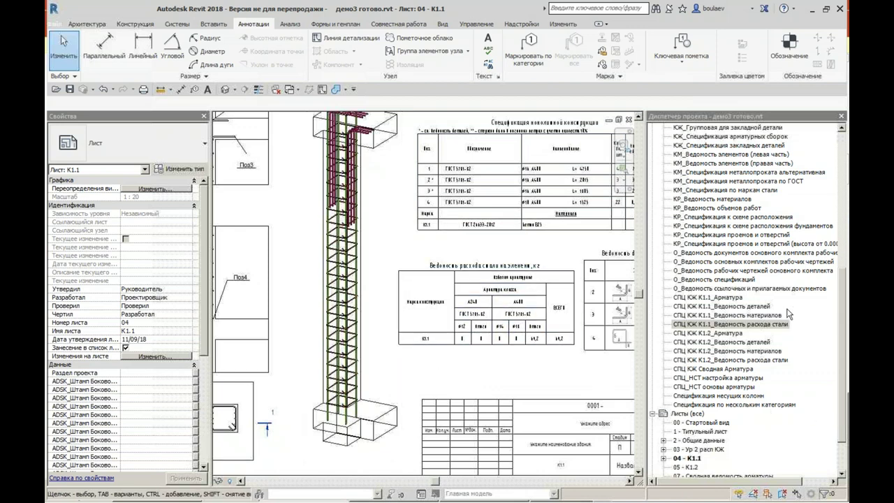
pyautogui.click(730, 324)
pyautogui.scroll(-2, 734, 349)
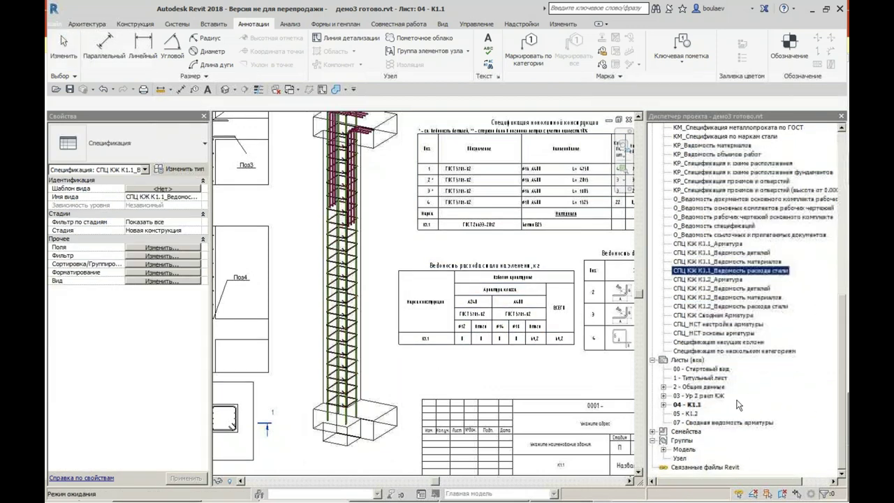
# Step: Open sheet 07 and place СПЦ КЖ Сводная Арматура near its top-left corner
pyautogui.doubleClick(709, 423)
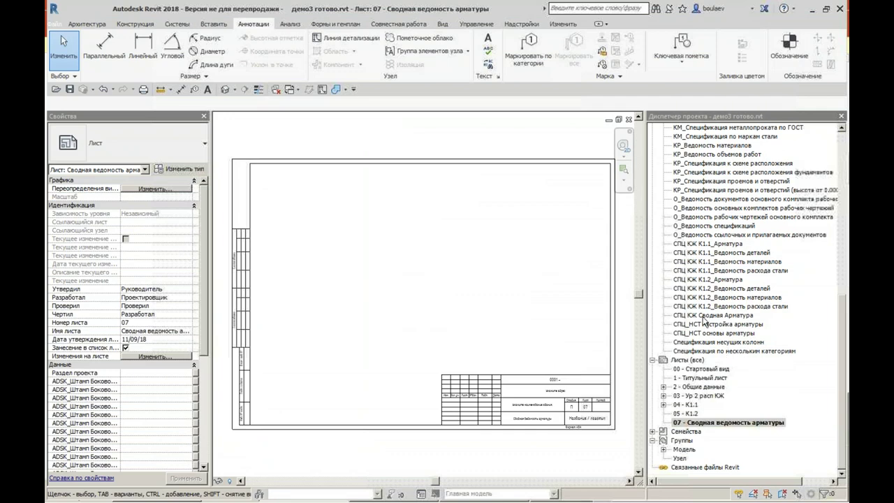
pyautogui.moveTo(706, 323); pyautogui.dragTo(343, 221)
pyautogui.click(343, 221)
pyautogui.scroll(4, 412, 279)
pyautogui.scroll(3, 419, 266)
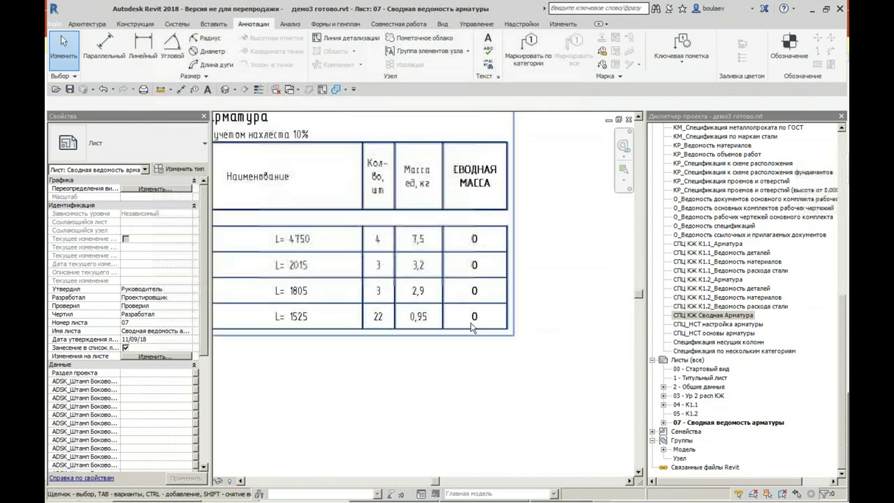
pyautogui.scroll(-3, 461, 342)
pyautogui.scroll(-1, 452, 366)
pyautogui.scroll(-1, 447, 377)
pyautogui.scroll(-1, 443, 383)
pyautogui.scroll(-2, 454, 310)
pyautogui.scroll(-1, 455, 309)
pyautogui.scroll(-1, 454, 309)
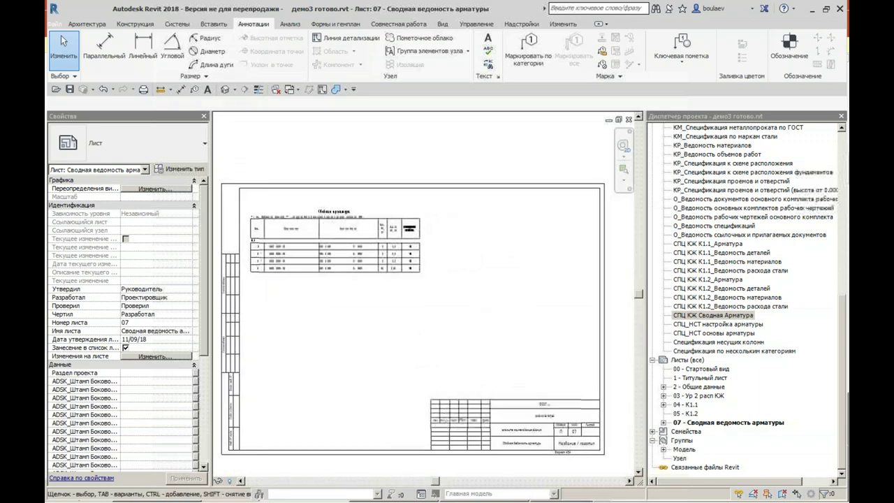
# Step: Place СПЦ_НСТ настройка арматуры on the sheet's right, with СПЦ_НСТ основы арматуры below it
pyautogui.click(742, 325)
pyautogui.moveTo(713, 333); pyautogui.dragTo(510, 255)
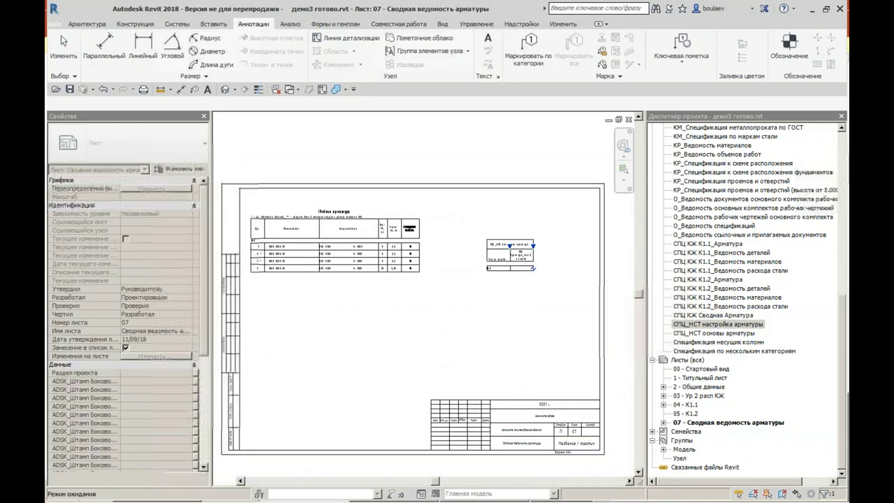
pyautogui.click(61, 35)
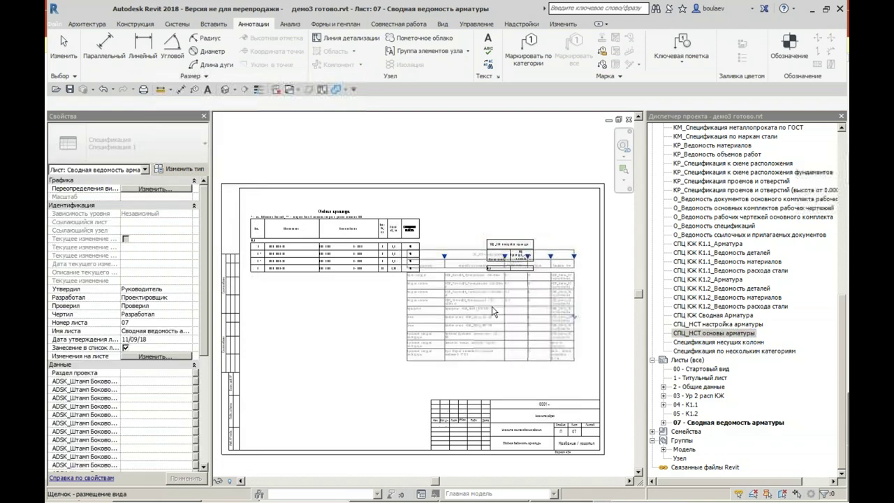
pyautogui.click(456, 338)
# Step: Bring the settings schedule's K1.1 row into view and open СПЦ_НСТ настройка арматуры for editing
pyautogui.scroll(3, 456, 339)
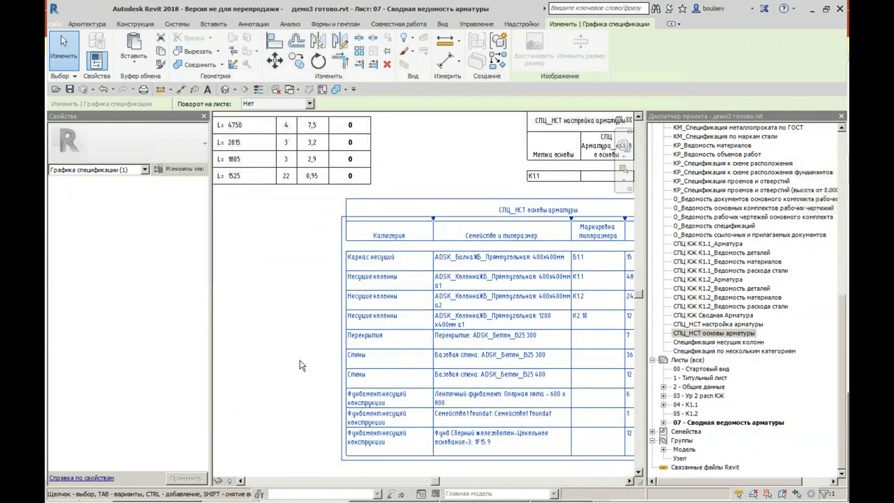
pyautogui.moveTo(300, 360); pyautogui.dragTo(514, 379, button='middle')
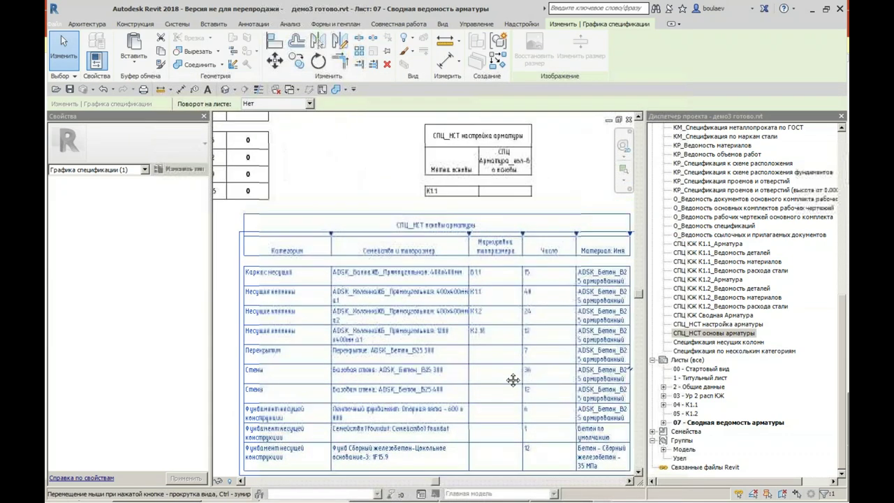
pyautogui.scroll(3, 499, 300)
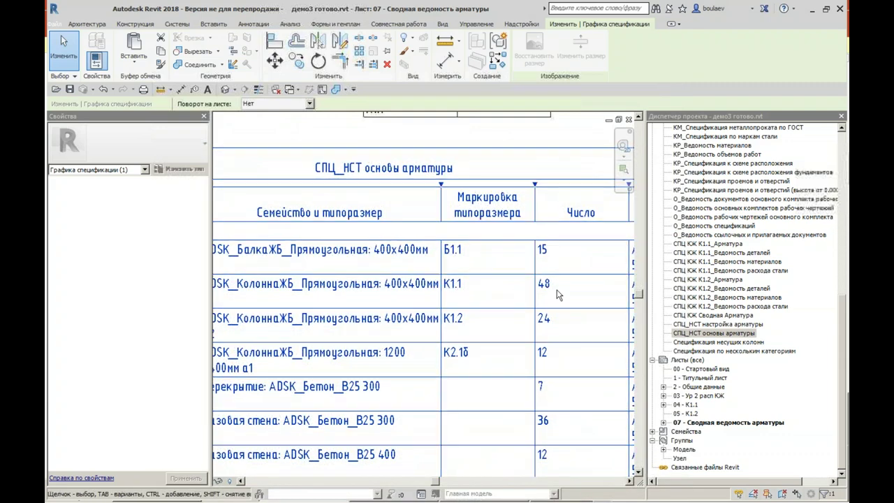
pyautogui.scroll(-5, 558, 294)
pyautogui.scroll(2, 420, 250)
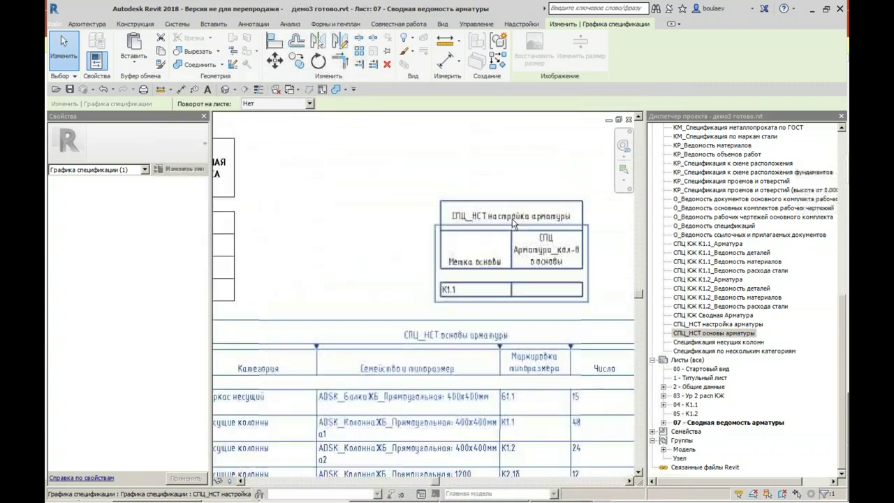
pyautogui.click(421, 250)
pyautogui.moveTo(420, 251); pyautogui.dragTo(466, 237, button='middle')
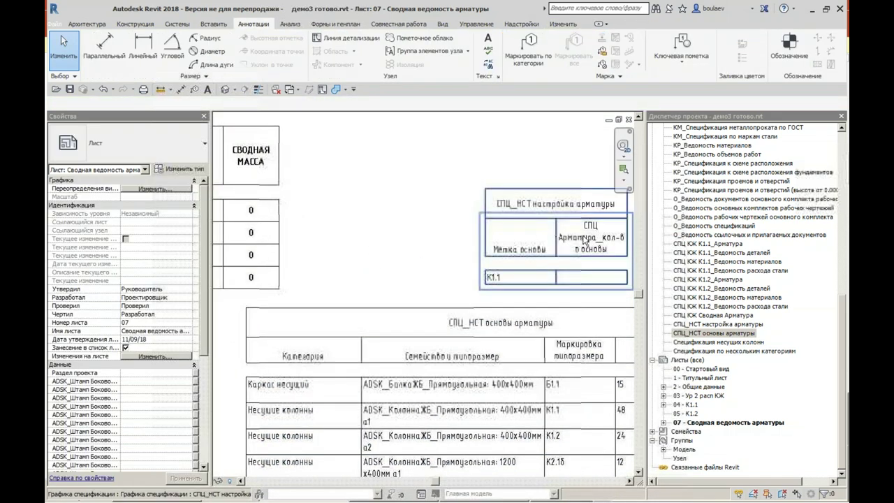
pyautogui.doubleClick(491, 280)
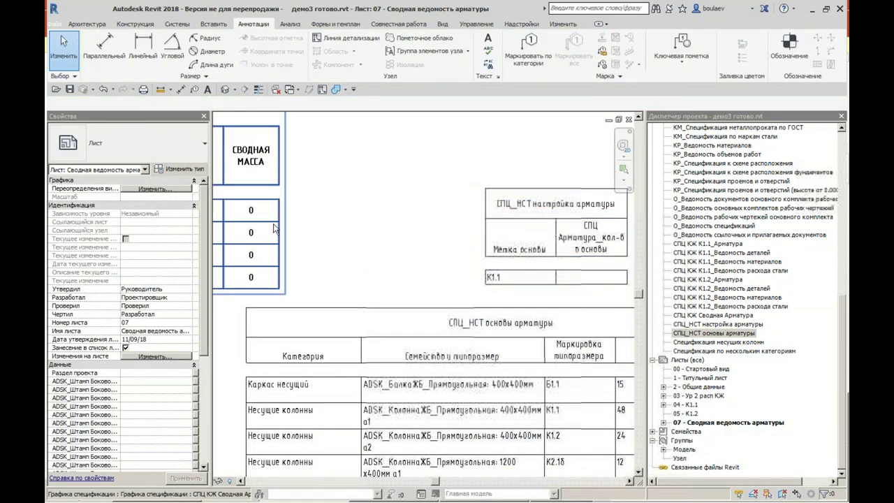
# Step: Enter 48 as K1.1's base count and close the schedule
pyautogui.write('48')
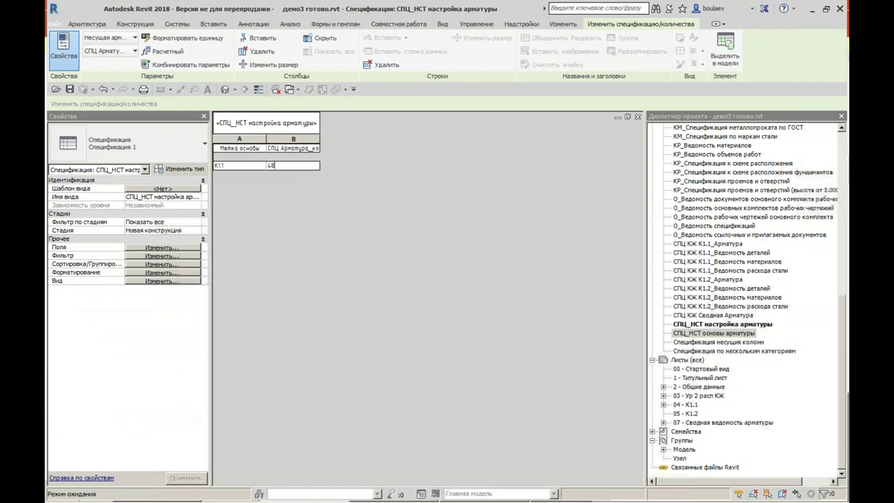
pyautogui.press('Return')
pyautogui.click(638, 117)
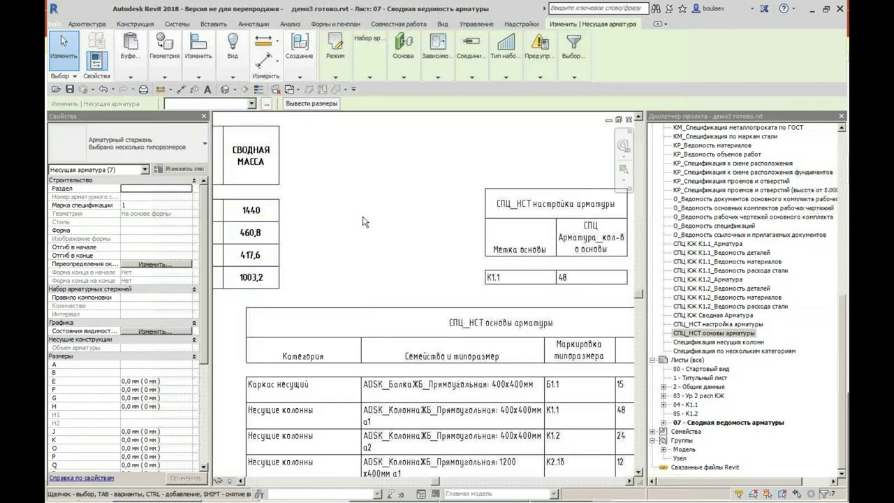
# Step: Window-select the two helper schedules on sheet 07 and delete them
pyautogui.scroll(-3, 391, 214)
pyautogui.scroll(1, 392, 237)
pyautogui.scroll(-3, 391, 241)
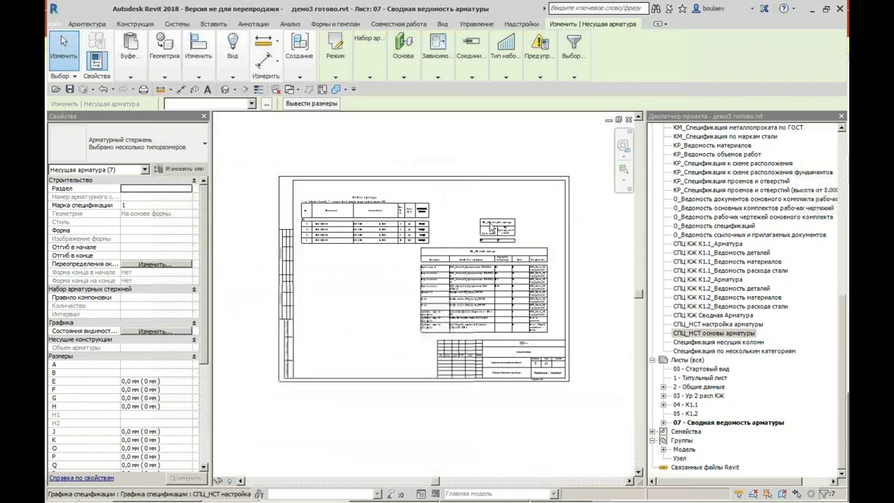
pyautogui.moveTo(473, 211); pyautogui.dragTo(553, 339)
pyautogui.press('Delete')
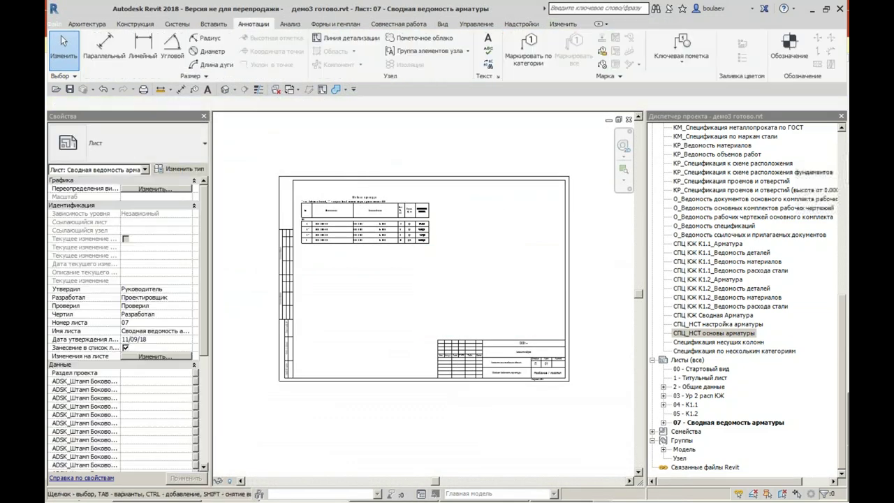
# Step: Centre the summary schedule on the sheet, then open sheet 2 – Общие данные
pyautogui.scroll(1, 373, 278)
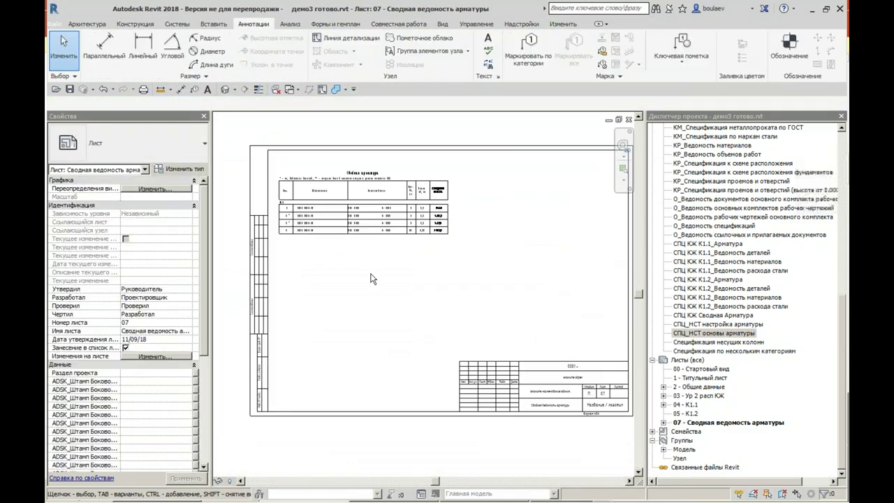
pyautogui.scroll(1, 371, 278)
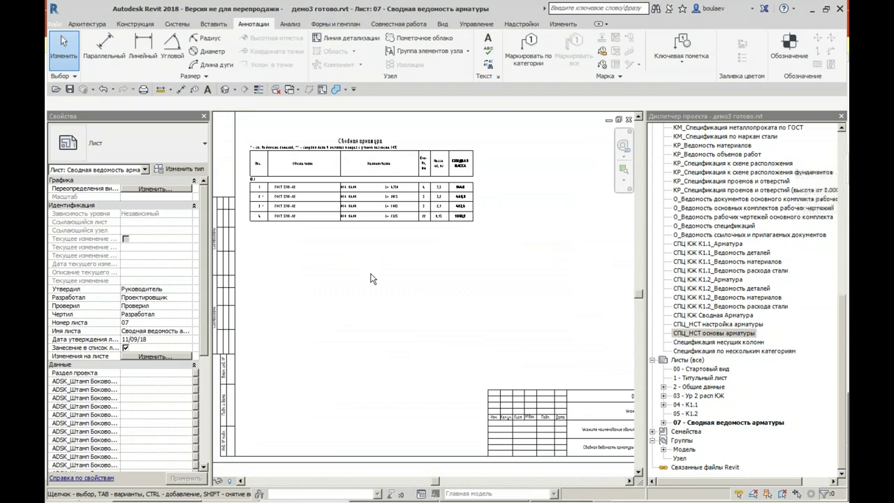
pyautogui.moveTo(371, 278); pyautogui.dragTo(417, 297, button='middle')
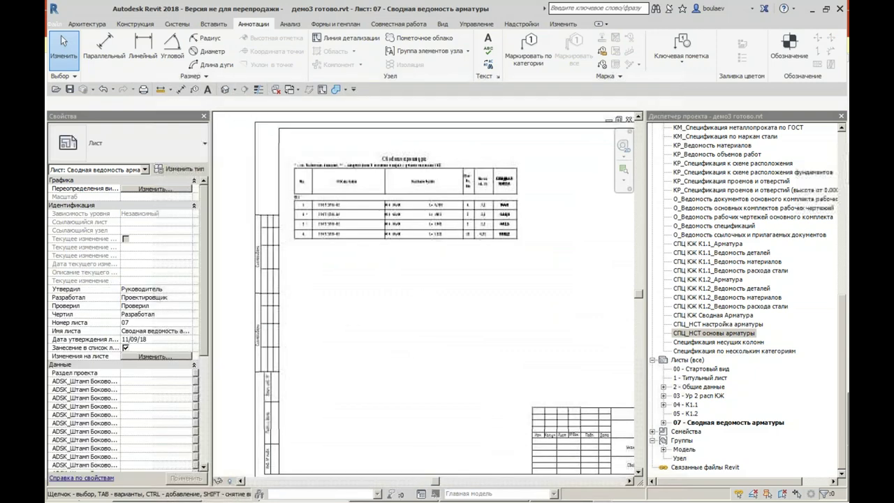
pyautogui.scroll(3, 525, 239)
pyautogui.scroll(-2, 497, 290)
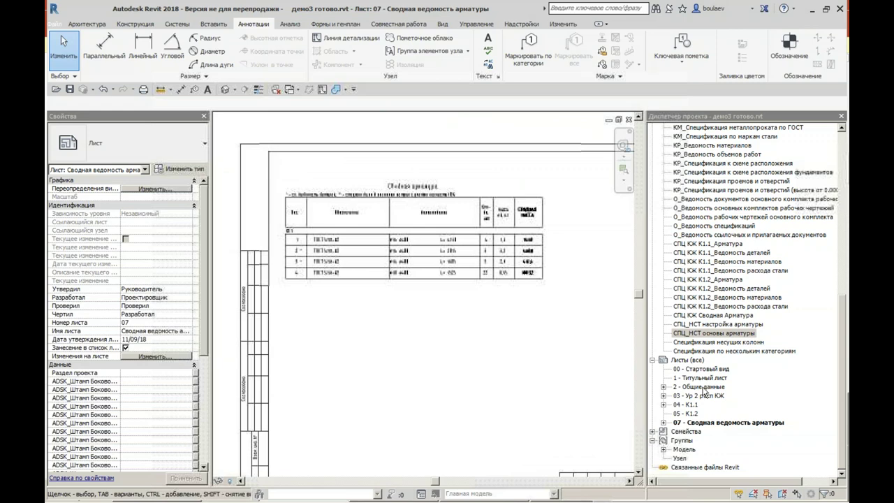
pyautogui.doubleClick(703, 389)
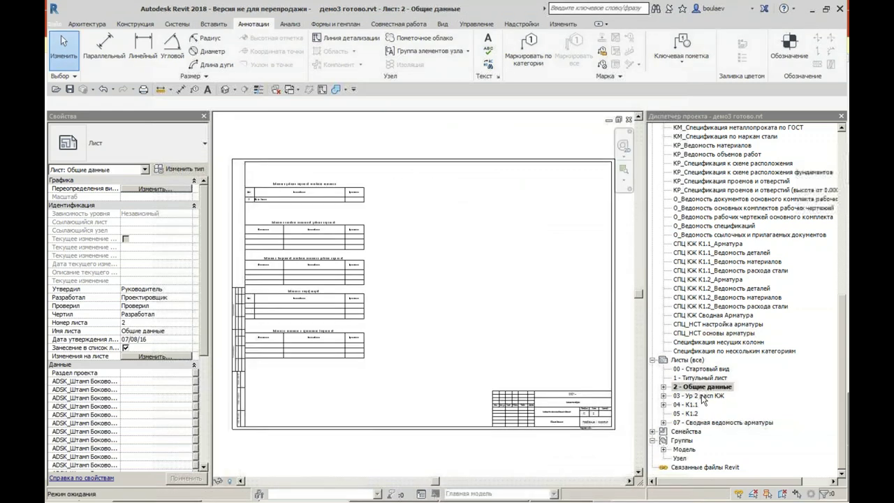
# Step: Move through sheet 03 to sheet 04 – К1.1 and fit the whole sheet in view
pyautogui.doubleClick(703, 396)
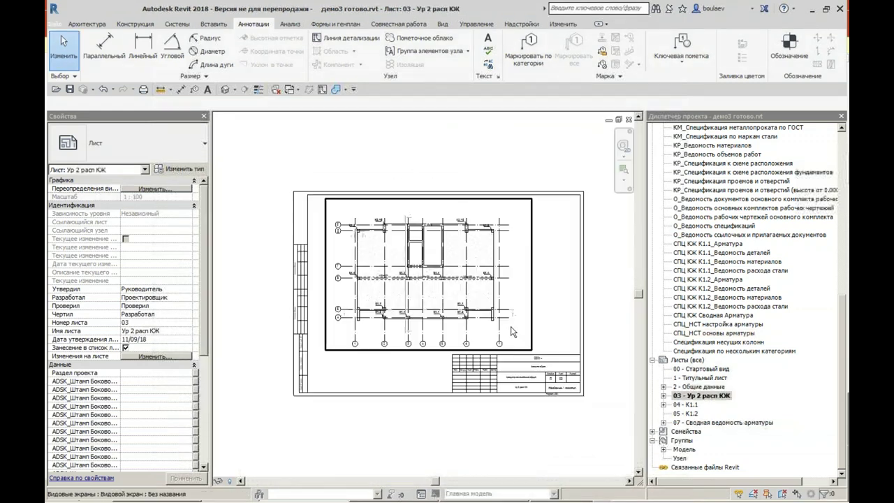
pyautogui.doubleClick(687, 405)
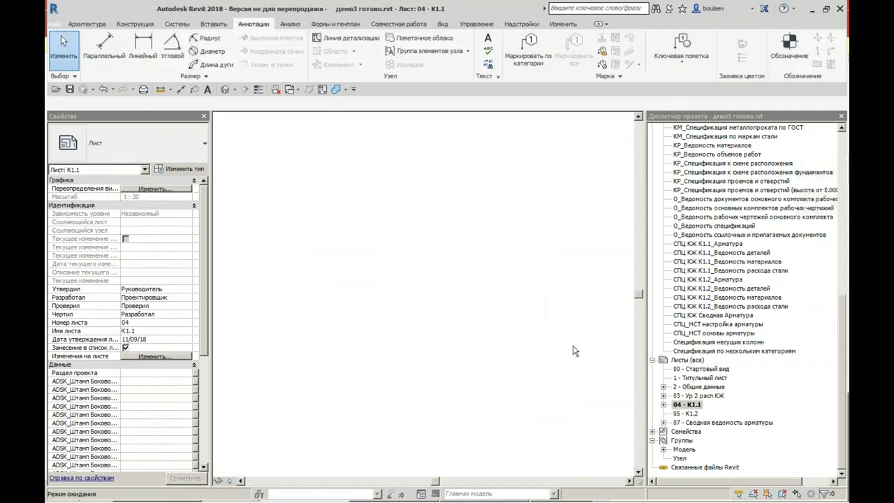
pyautogui.scroll(-5, 454, 245)
pyautogui.moveTo(441, 193); pyautogui.dragTo(500, 158, button='middle')
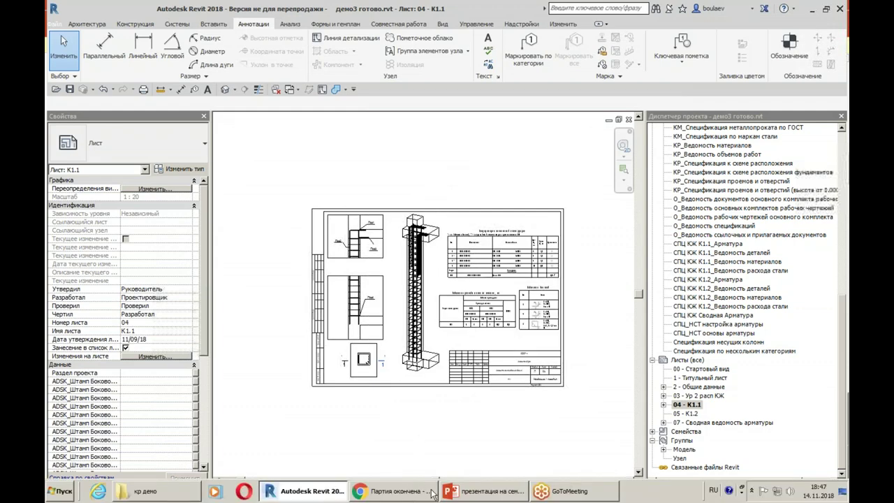
pyautogui.click(486, 491)
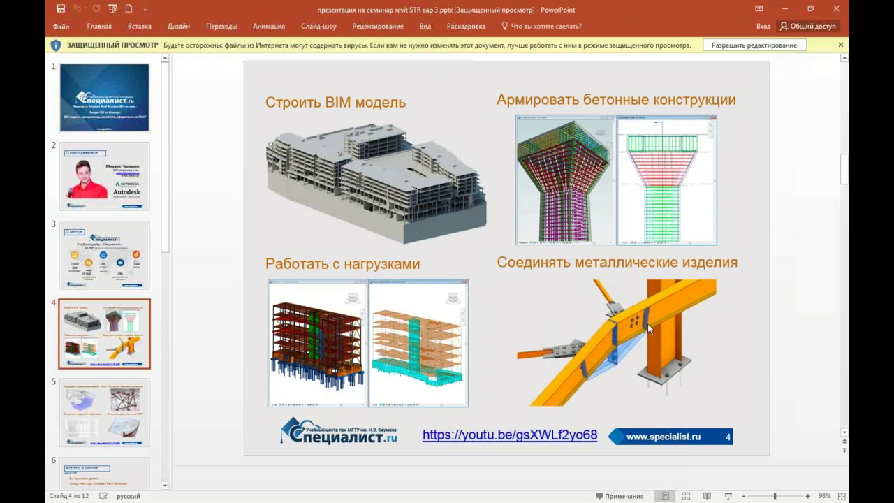
# Step: Advance the presentation from slide 4 to slide 5
pyautogui.press('pagedown')
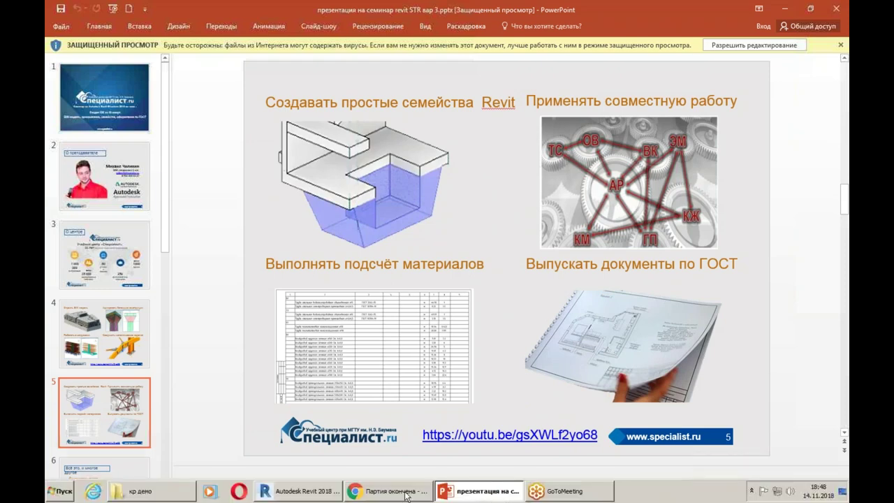
# Step: Back in Revit, zoom into sheet 04 – К1.1's top-left column detail with bar marks Поз1–Поз3
pyautogui.click(323, 494)
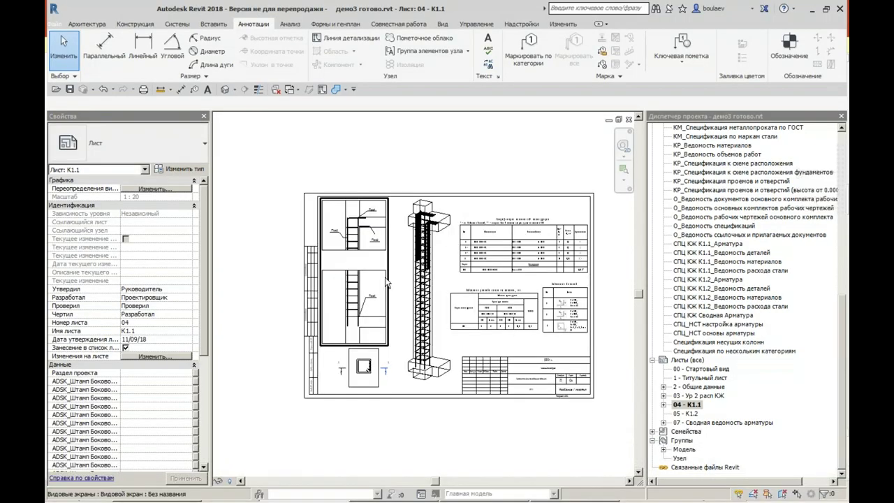
pyautogui.scroll(5, 368, 235)
pyautogui.scroll(2, 362, 241)
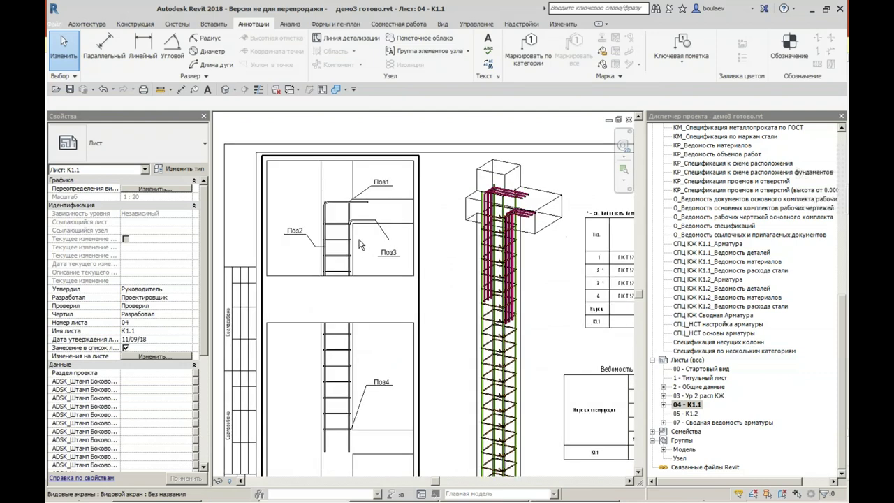
pyautogui.scroll(2, 358, 246)
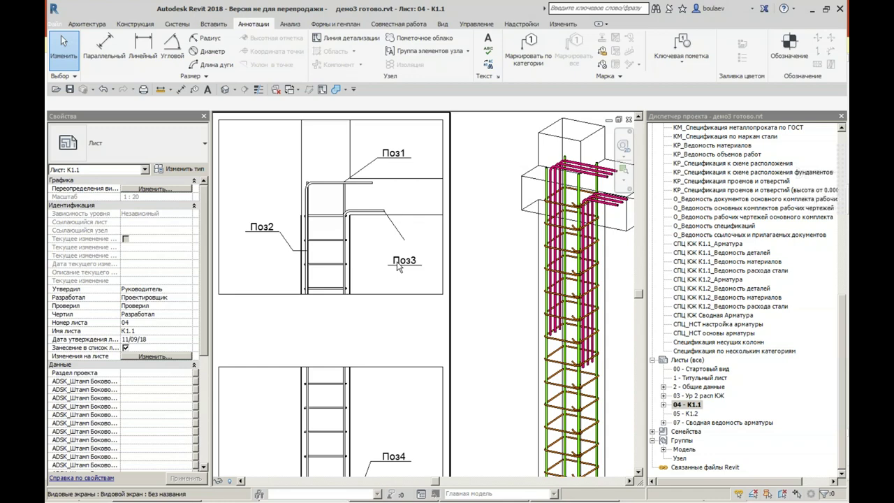
pyautogui.moveTo(463, 498)
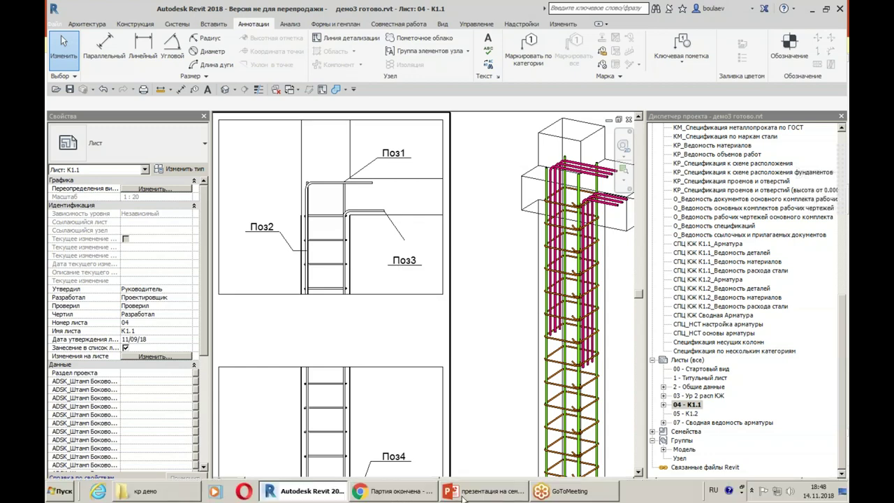
pyautogui.click(492, 496)
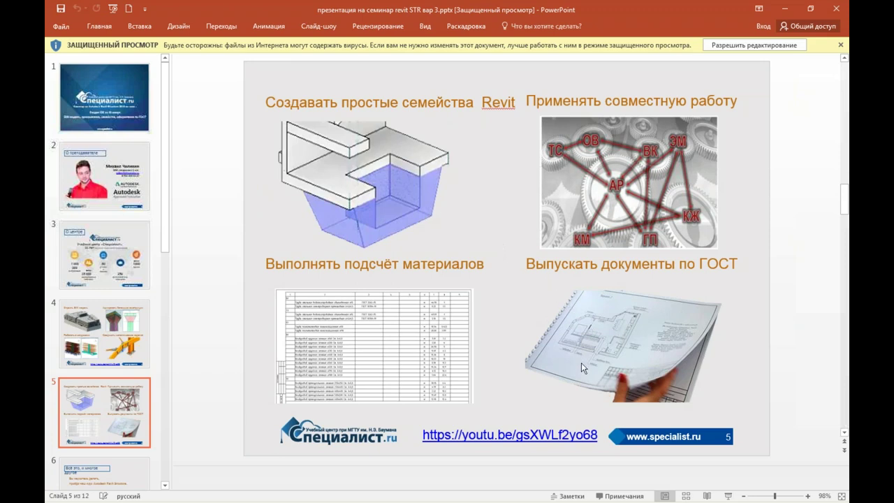
# Step: Minimize the presentation to get back to Revit's sheet 04 – К1.1
pyautogui.click(787, 12)
pyautogui.scroll(-3, 454, 280)
# Step: Zoom into the schedules on sheet 04 – К1.1 and open СПЦ КЖ К1.1_Ведомость материалов
pyautogui.moveTo(452, 146)
pyautogui.mouseDown(button='middle')
pyautogui.moveTo(494, 219)
pyautogui.moveTo(421, 174)
pyautogui.mouseUp(button='middle')
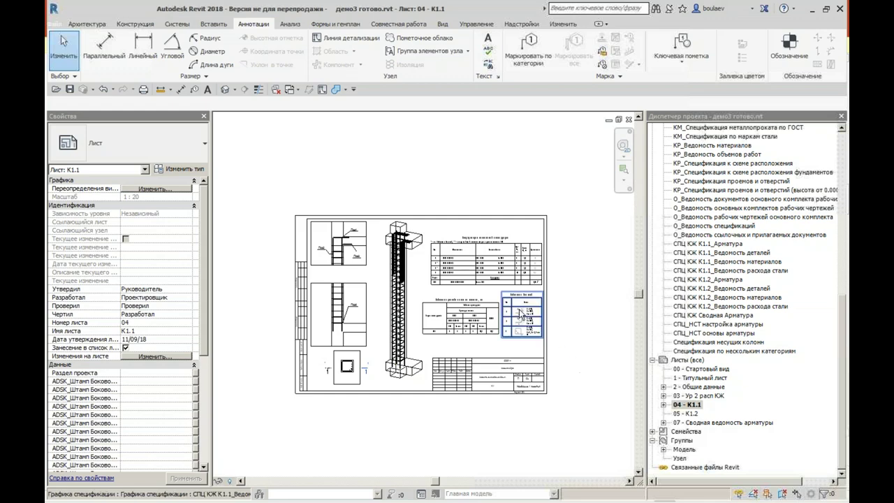
pyautogui.scroll(3, 498, 293)
pyautogui.scroll(1, 493, 297)
pyautogui.scroll(1, 475, 302)
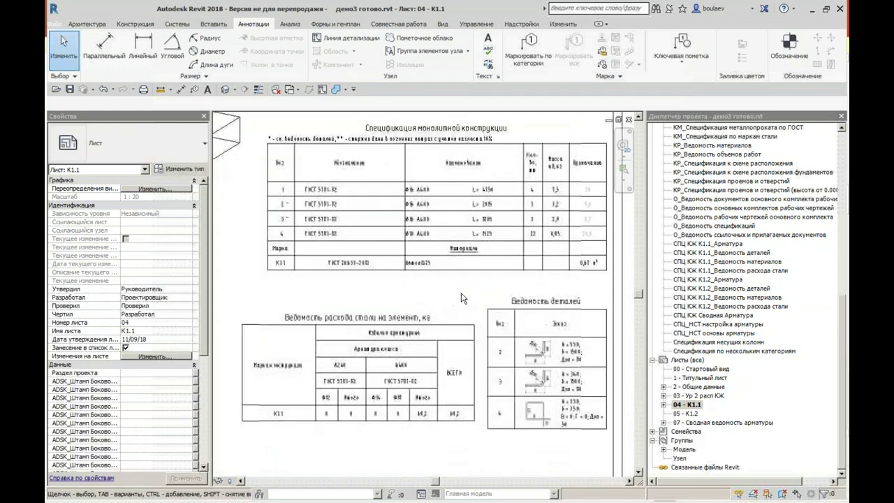
pyautogui.scroll(1, 455, 306)
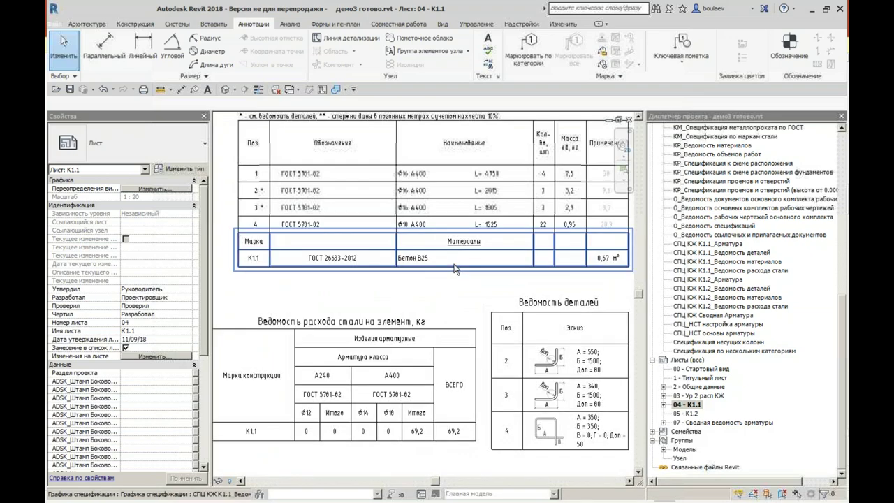
pyautogui.scroll(-2, 461, 270)
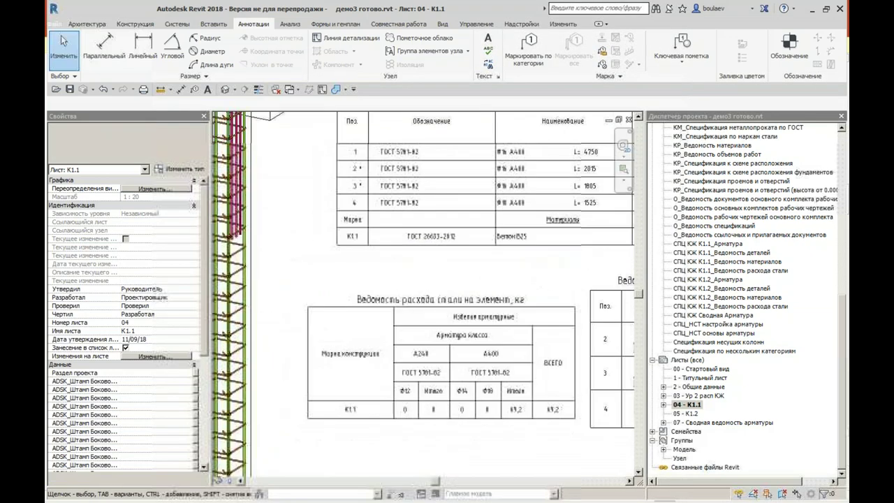
pyautogui.scroll(-2, 333, 143)
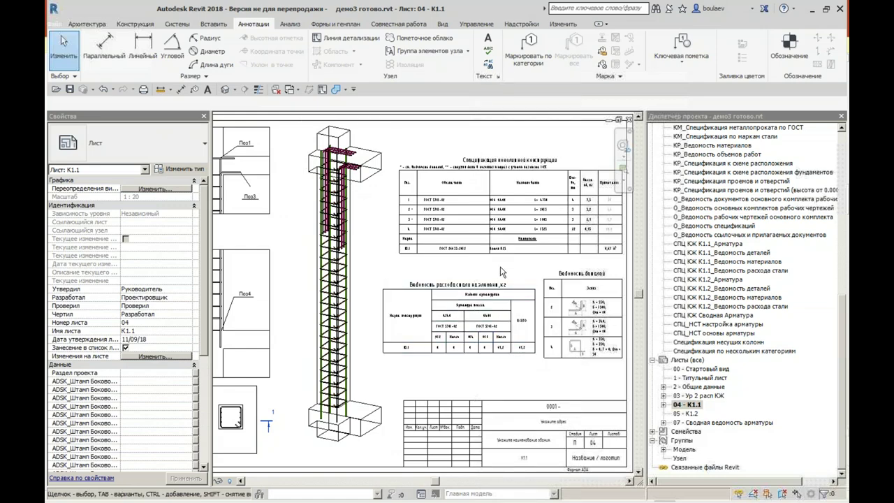
pyautogui.scroll(3, 469, 265)
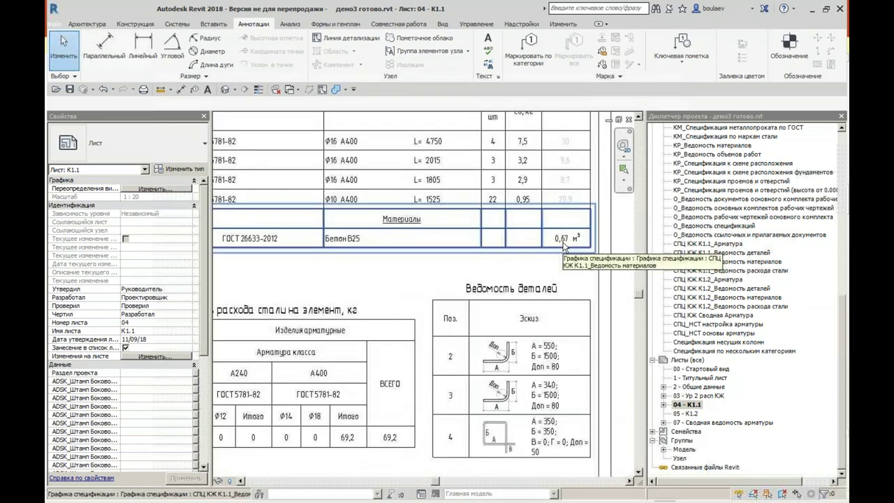
pyautogui.doubleClick(565, 246)
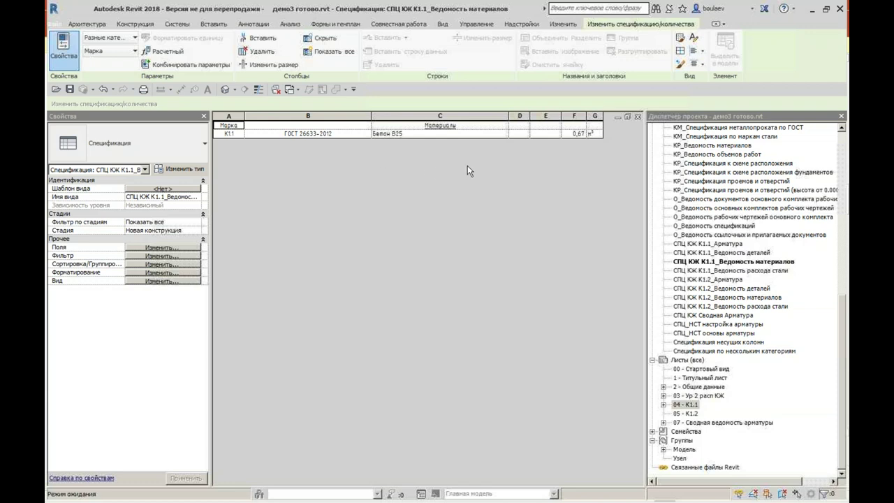
# Step: Open the СПЦ КЖ К1.1_Арматура schedule and its Поля field settings
pyautogui.doubleClick(716, 243)
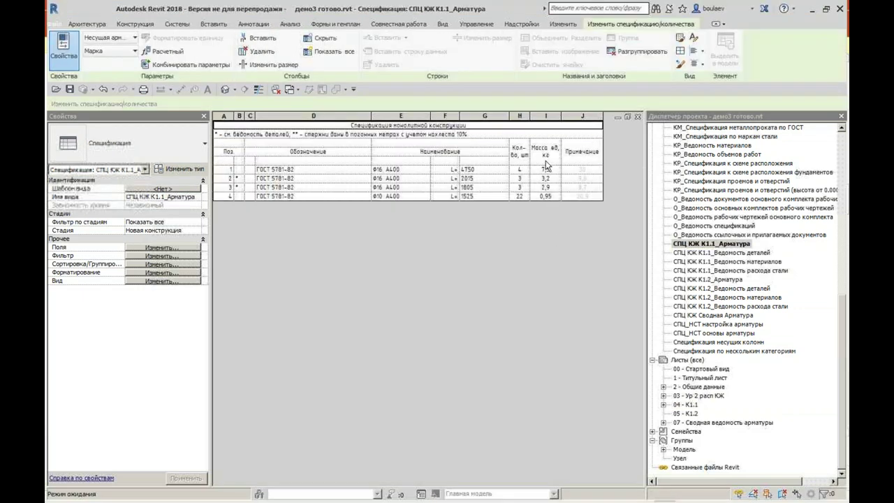
pyautogui.click(135, 249)
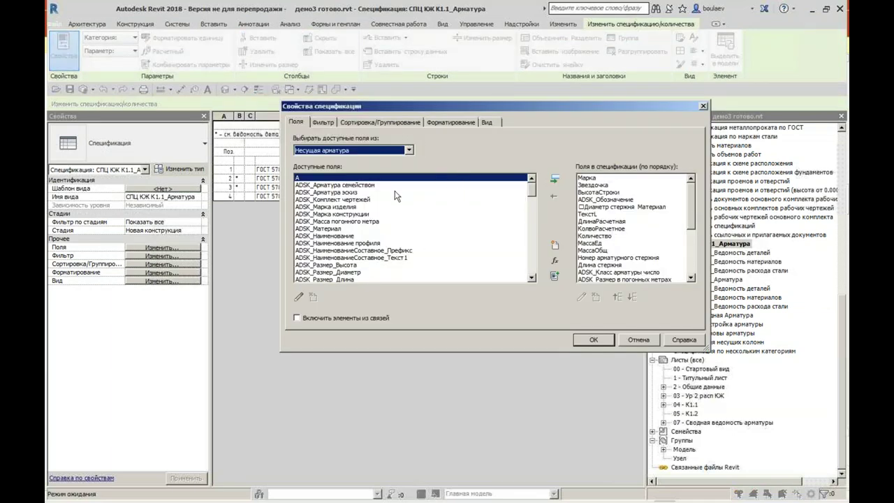
# Step: Read the МассаЕд calculated-field formula in a widened dialog, then cancel both dialogs without changes
pyautogui.moveTo(506, 108); pyautogui.dragTo(442, 211)
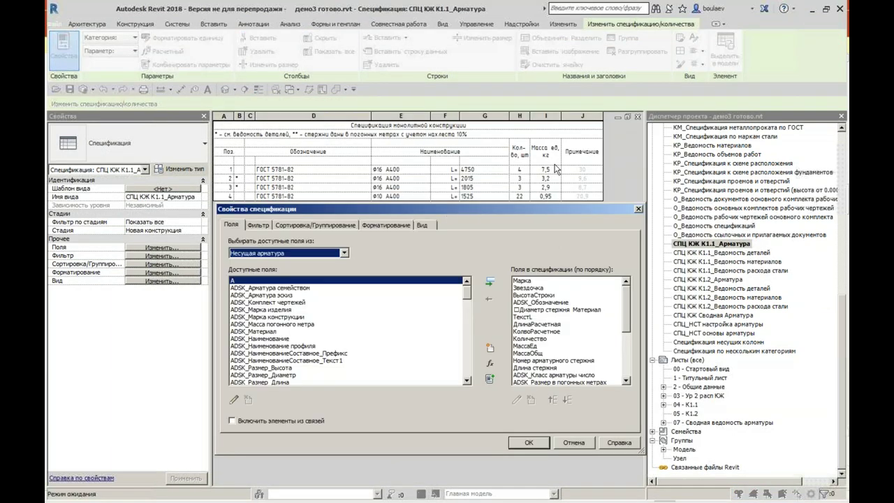
pyautogui.click(532, 346)
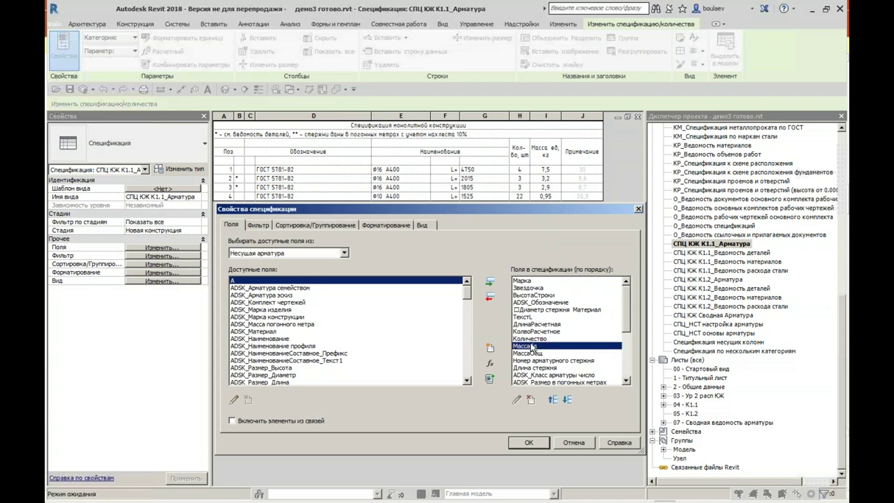
pyautogui.click(518, 401)
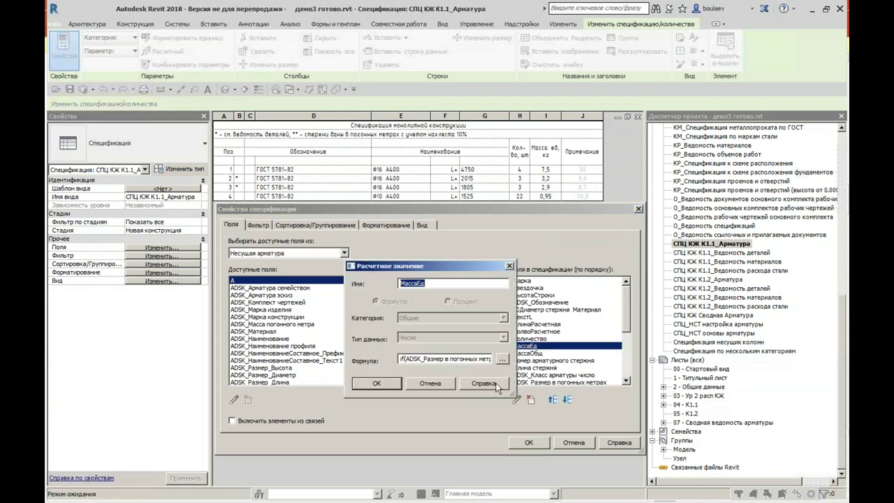
pyautogui.click(504, 360)
pyautogui.click(480, 402)
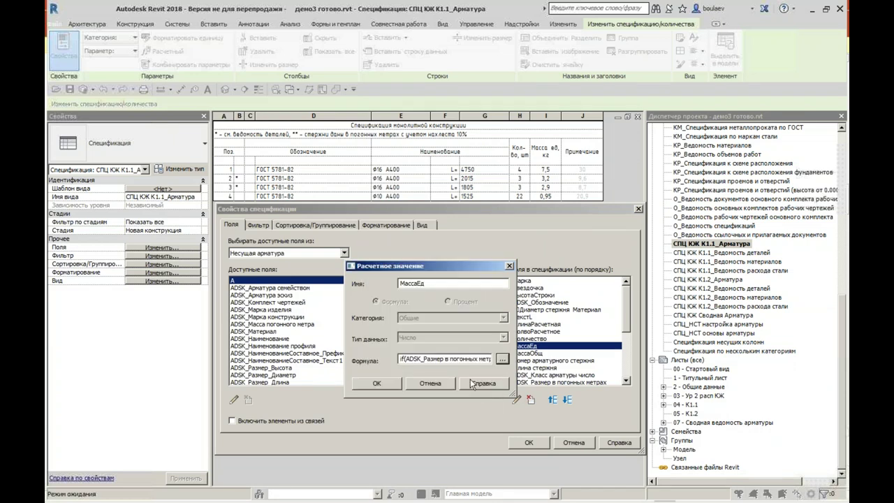
pyautogui.moveTo(515, 367); pyautogui.dragTo(732, 366)
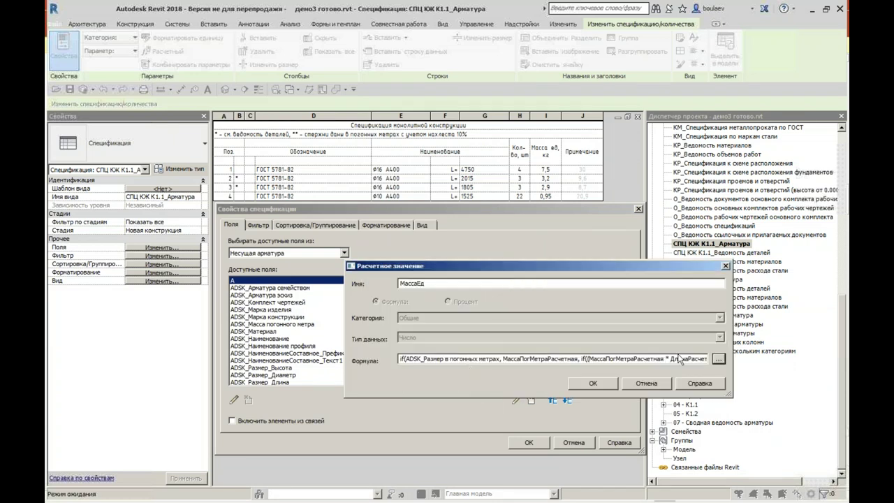
pyautogui.press('Right')
pyautogui.press('Right')
pyautogui.press('Right')
pyautogui.press('Right')
pyautogui.press('Right')
pyautogui.press('Right')
pyautogui.press('Right')
pyautogui.press('Right')
pyautogui.press('Right')
pyautogui.press('Right')
pyautogui.press('Right')
pyautogui.press('Right')
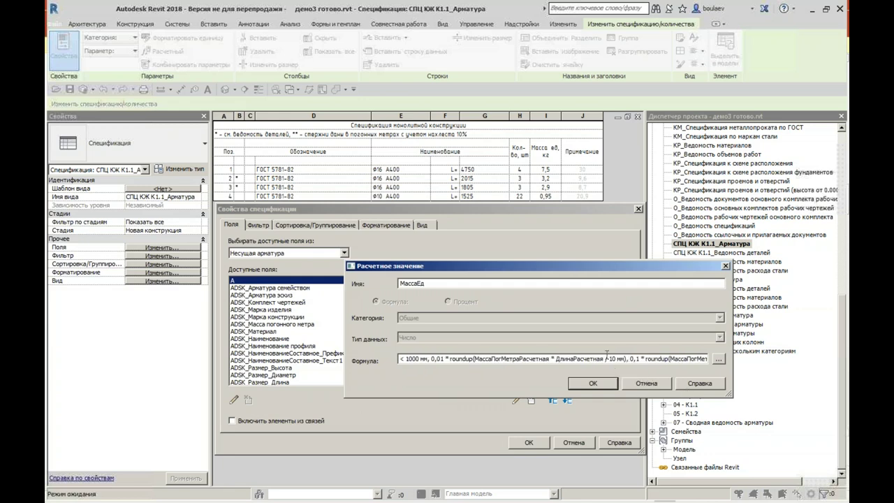
pyautogui.click(656, 384)
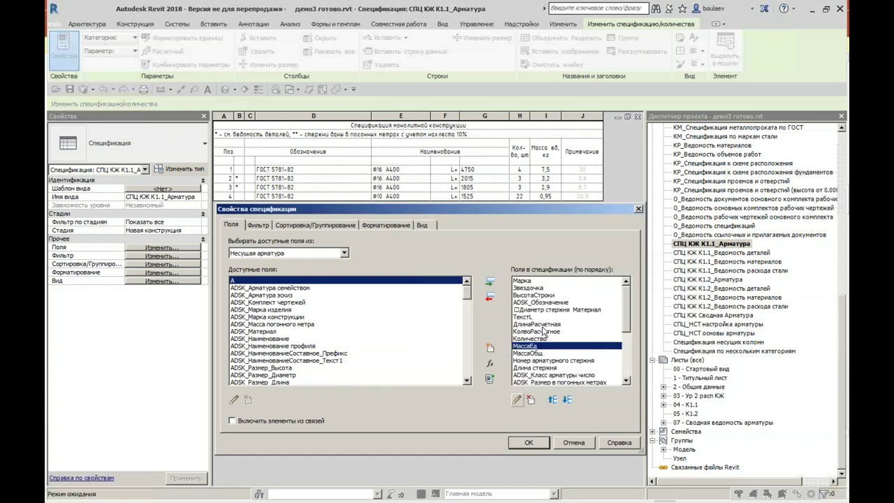
pyautogui.click(575, 442)
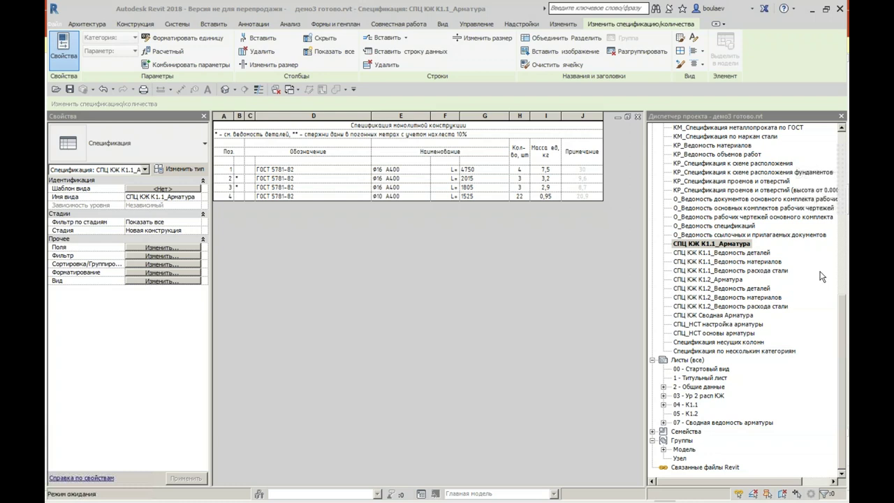
# Step: Switch to the PowerPoint seminar slides and scroll forward from slide 5 toward slide 10
pyautogui.click(493, 258)
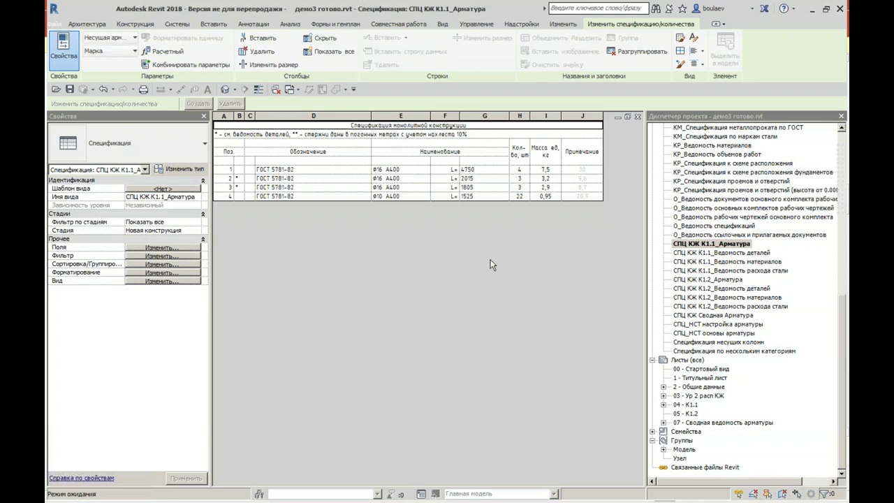
pyautogui.moveTo(422, 496)
pyautogui.click(484, 493)
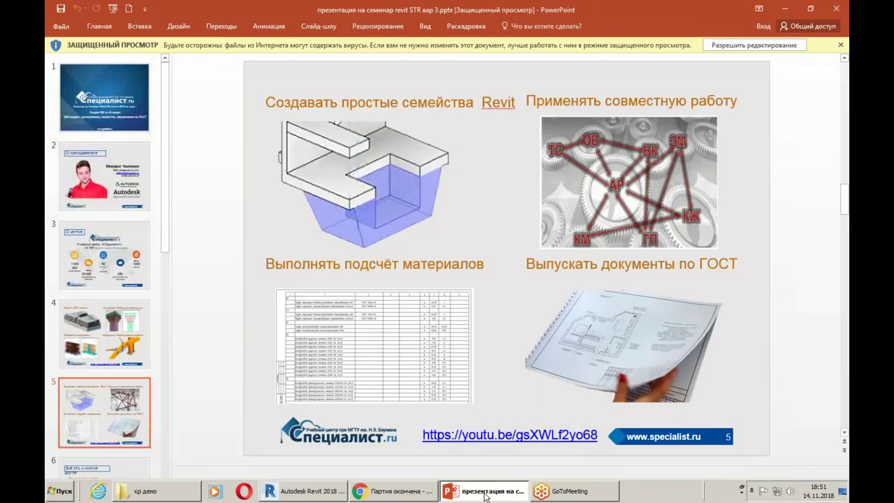
pyautogui.scroll(-1, 353, 257)
pyautogui.scroll(-1, 353, 257)
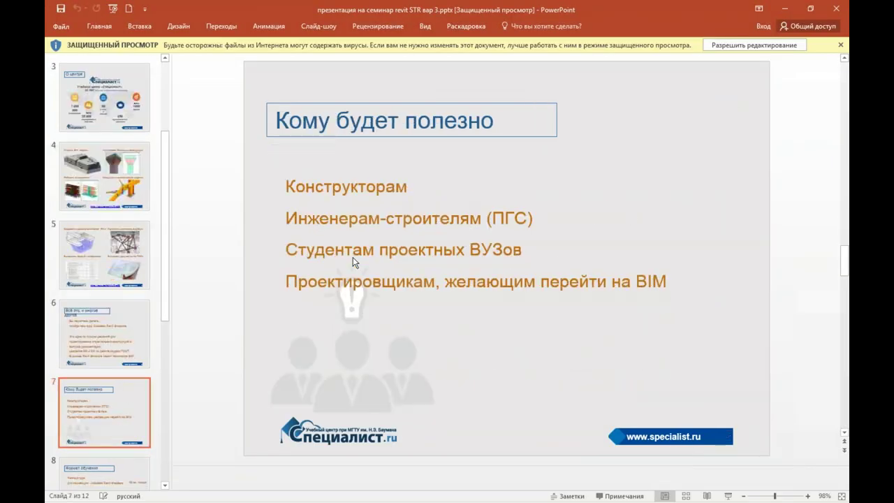
pyautogui.scroll(-1, 353, 257)
pyautogui.scroll(-1, 353, 257)
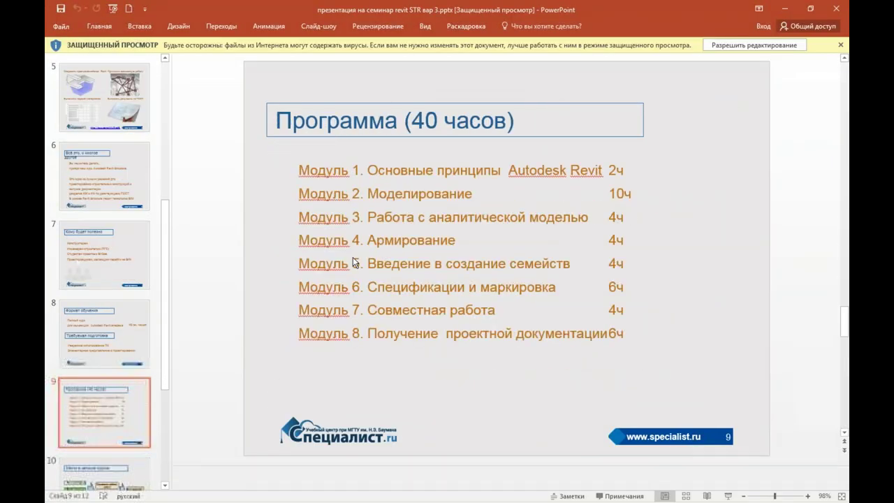
pyautogui.scroll(-1, 354, 262)
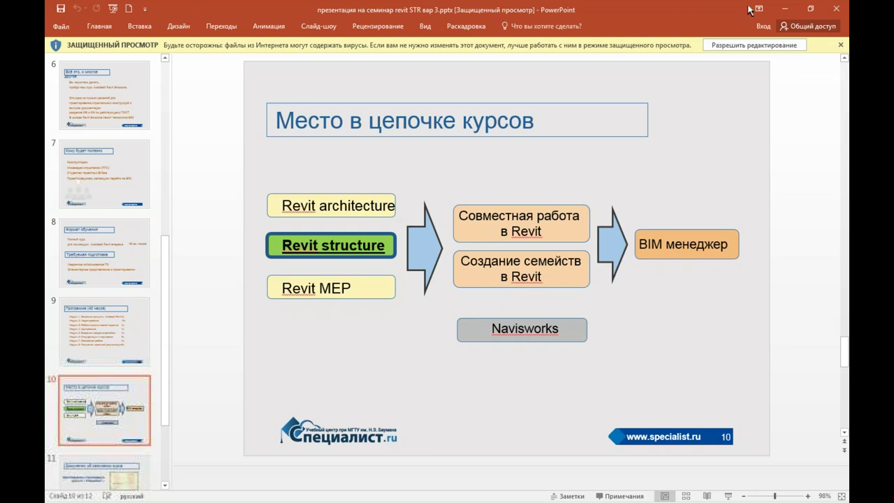
# Step: Minimize PowerPoint to bring back the Revit К1.1 rebar schedule
pyautogui.click(783, 10)
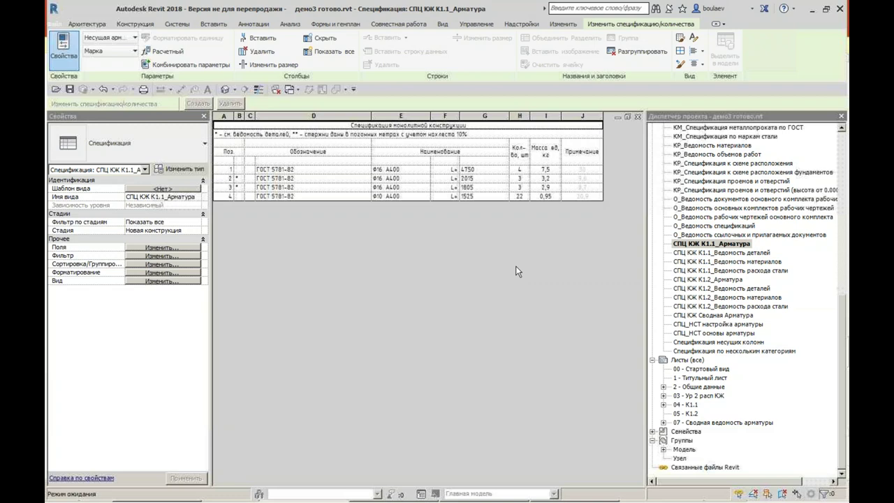
# Step: Select a schedule header cell and scroll the Project Browser up to the 3D Views
pyautogui.click(408, 125)
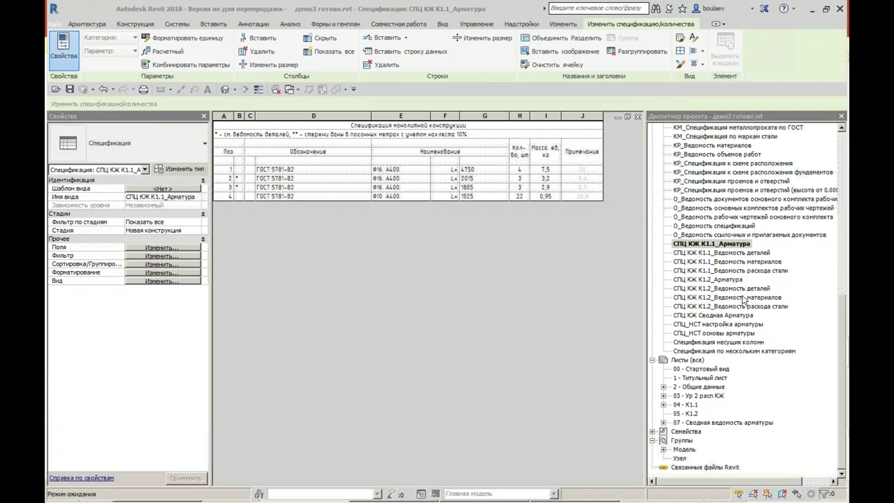
pyautogui.moveTo(842, 337); pyautogui.dragTo(842, 183)
# Step: Open the {3D} view and turn off 'Границы 3D вида' so the whole frame shows
pyautogui.doubleClick(693, 189)
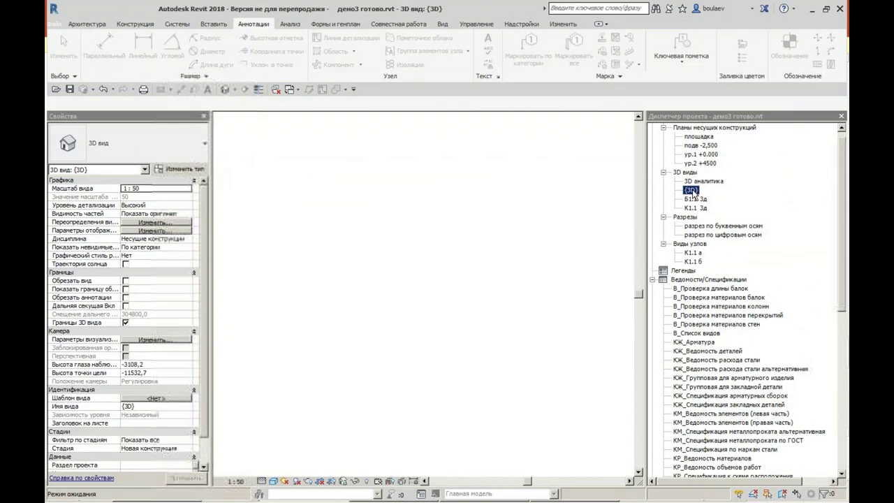
pyautogui.click(125, 323)
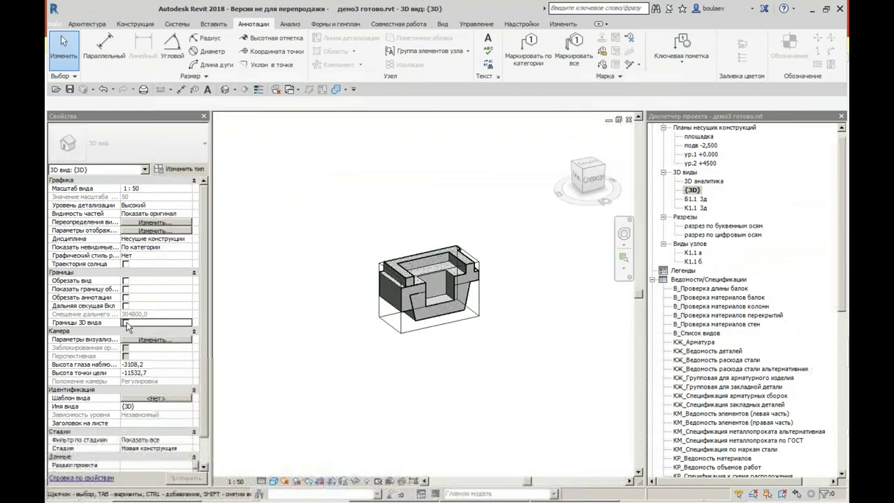
pyautogui.scroll(-6, 543, 383)
pyautogui.scroll(2, 524, 420)
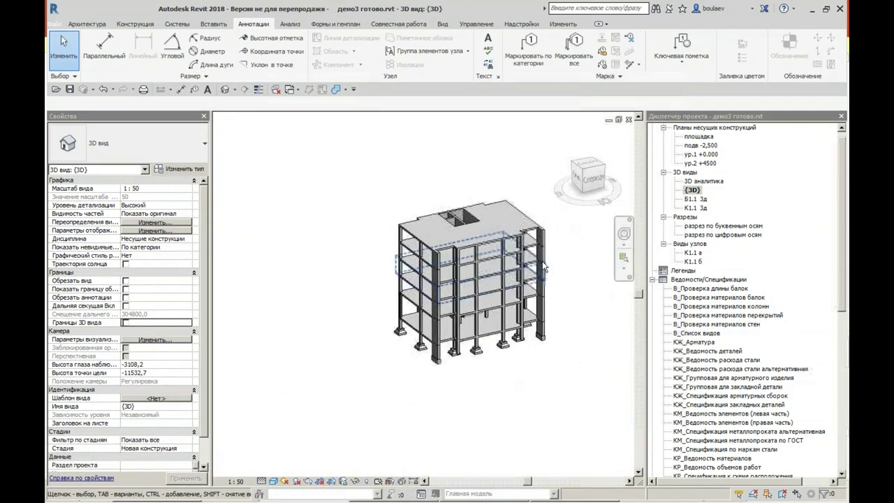
pyautogui.click(540, 238)
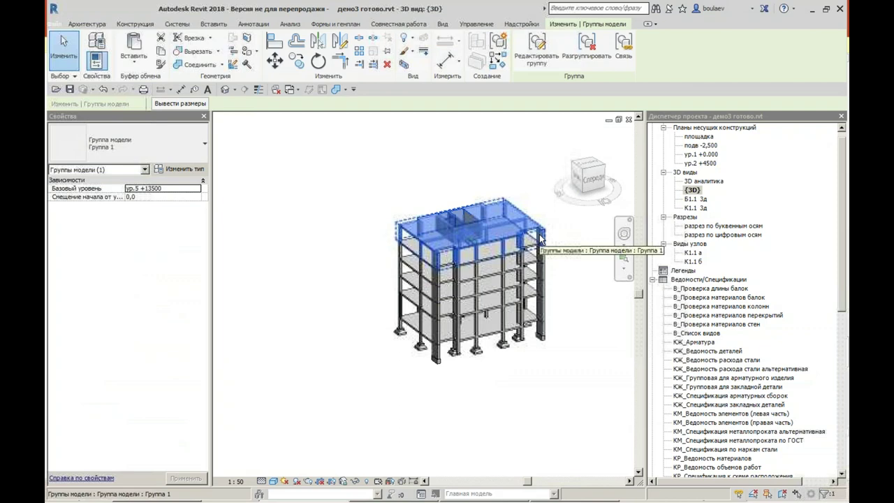
pyautogui.click(318, 232)
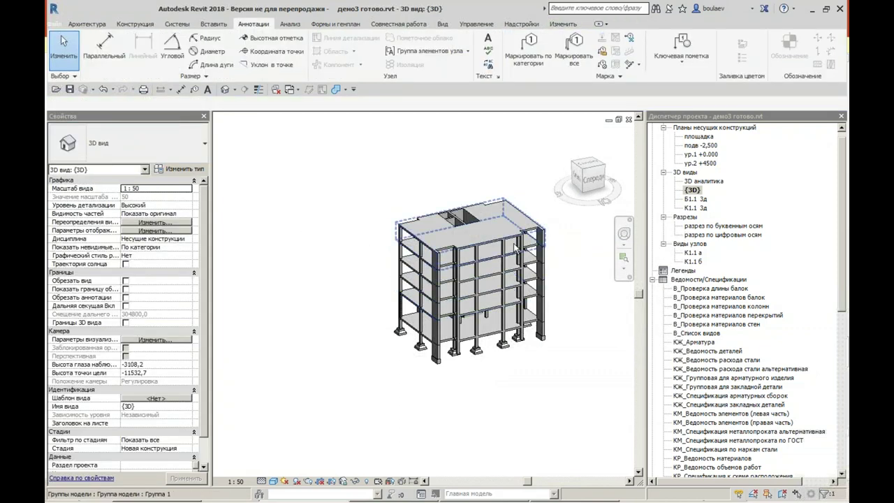
# Step: Open the ур.1 +0.000 floor plan and zoom out to the full gridded layout
pyautogui.doubleClick(705, 154)
pyautogui.scroll(-2, 455, 193)
pyautogui.scroll(-2, 426, 199)
pyautogui.scroll(-2, 412, 202)
pyautogui.scroll(-2, 408, 205)
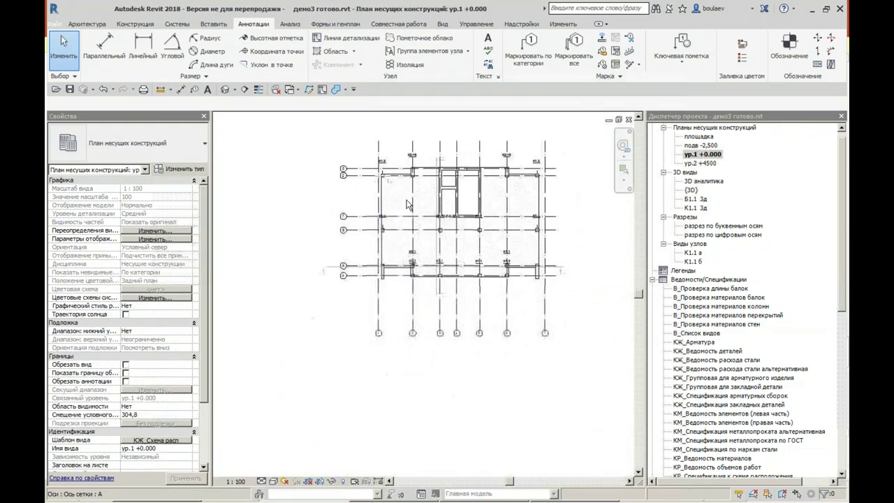
# Step: Place a perspective camera from the plan's lower left aimed at the building, creating 3D вид 1
pyautogui.click(443, 23)
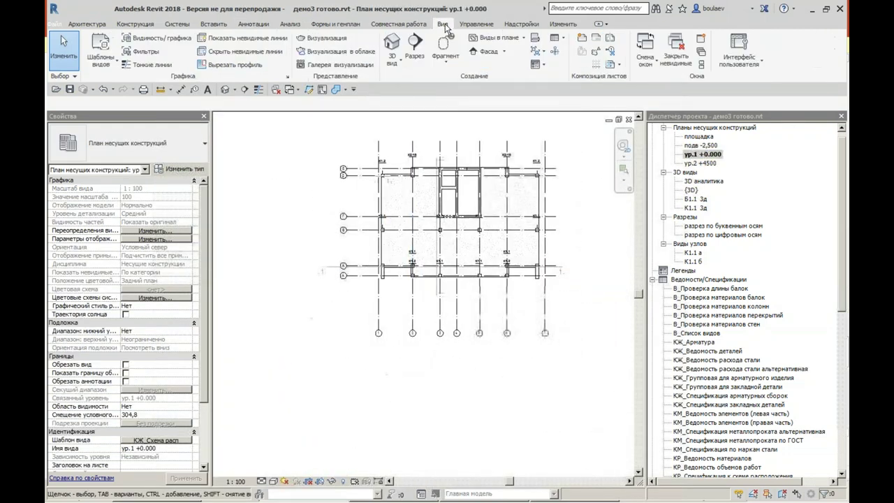
pyautogui.click(397, 70)
pyautogui.click(413, 125)
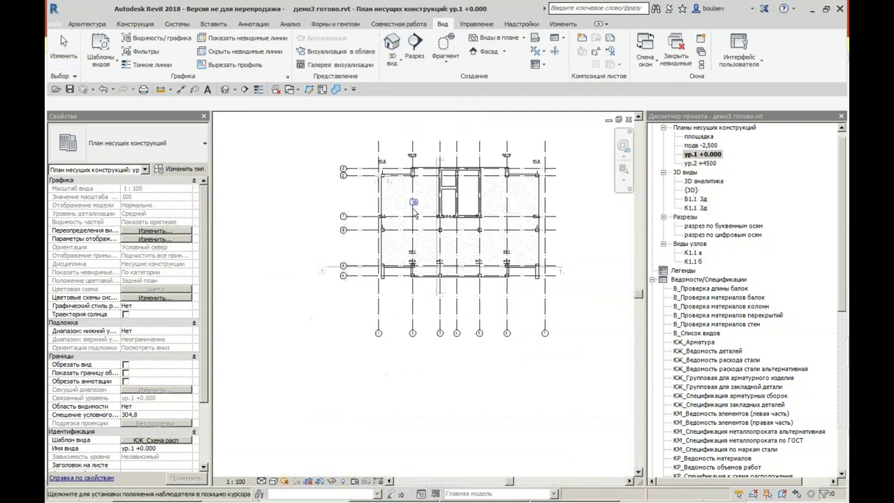
pyautogui.click(346, 321)
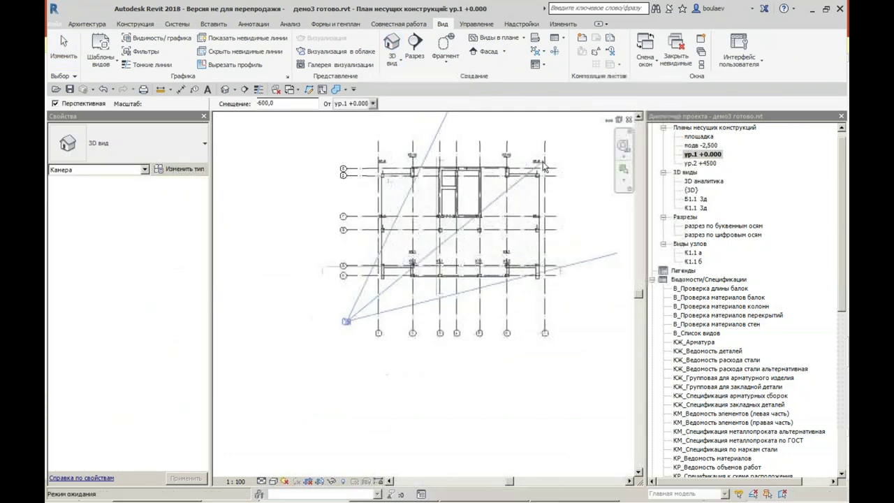
pyautogui.click(544, 166)
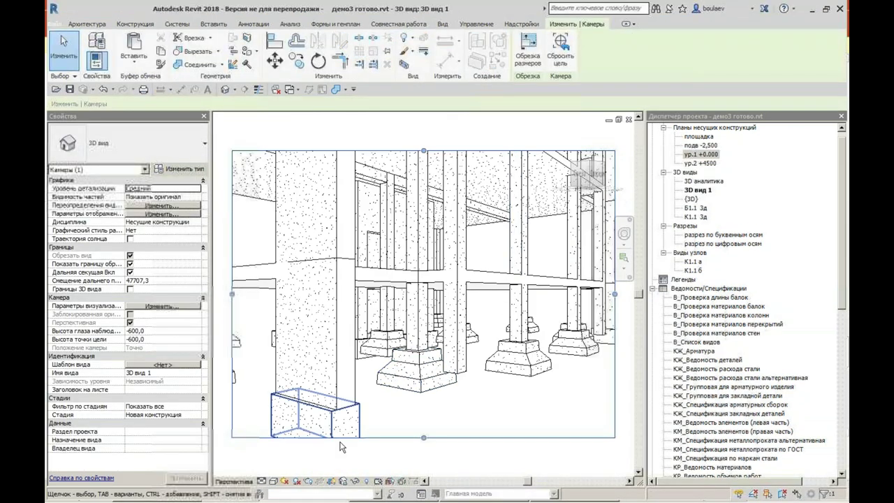
# Step: Turn on shadows and steer the camera until the whole building is framed
pyautogui.click(297, 481)
pyautogui.click(624, 235)
pyautogui.moveTo(563, 240)
pyautogui.mouseDown()
pyautogui.moveTo(422, 433)
pyautogui.moveTo(430, 466)
pyautogui.mouseUp()
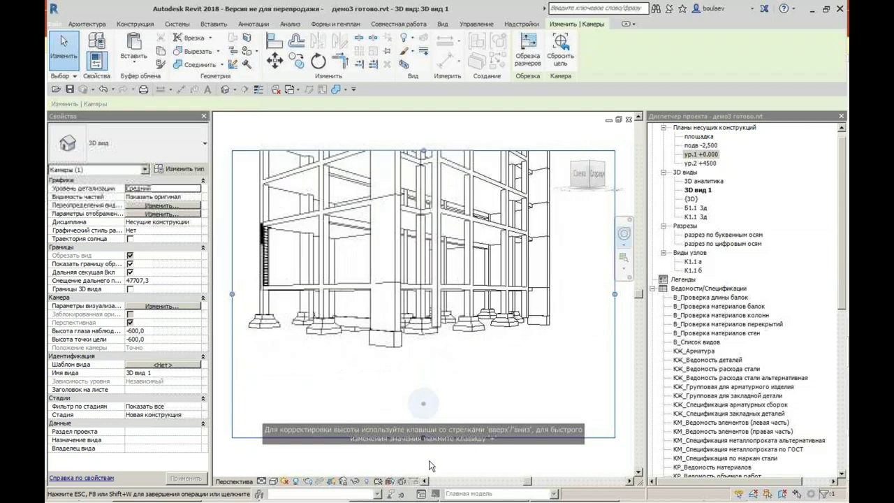
pyautogui.moveTo(431, 466); pyautogui.dragTo(426, 464)
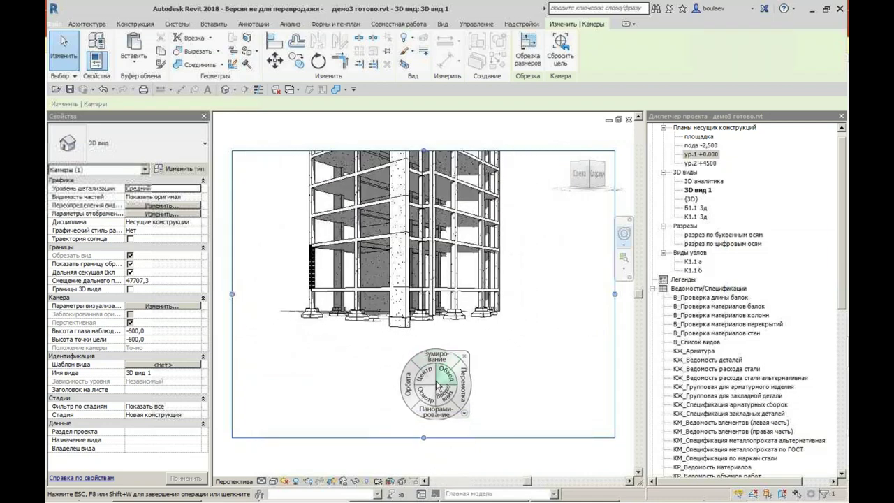
pyautogui.moveTo(433, 397); pyautogui.dragTo(422, 356)
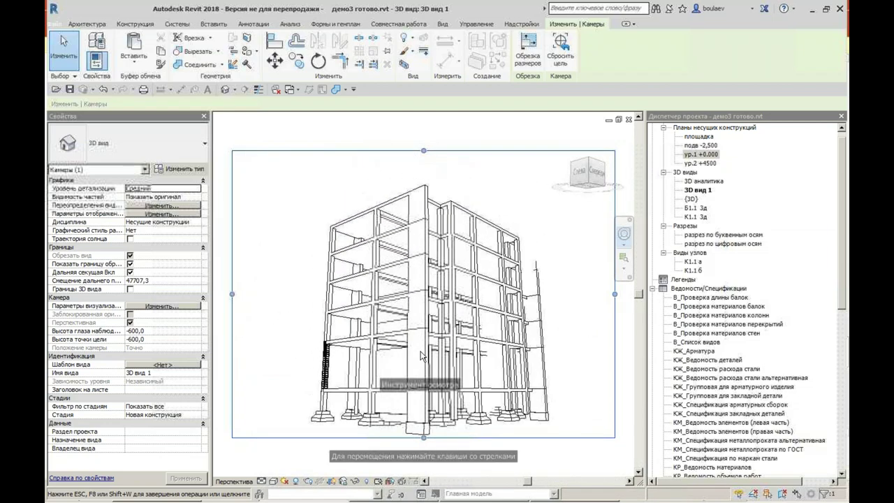
pyautogui.moveTo(421, 356); pyautogui.dragTo(421, 359)
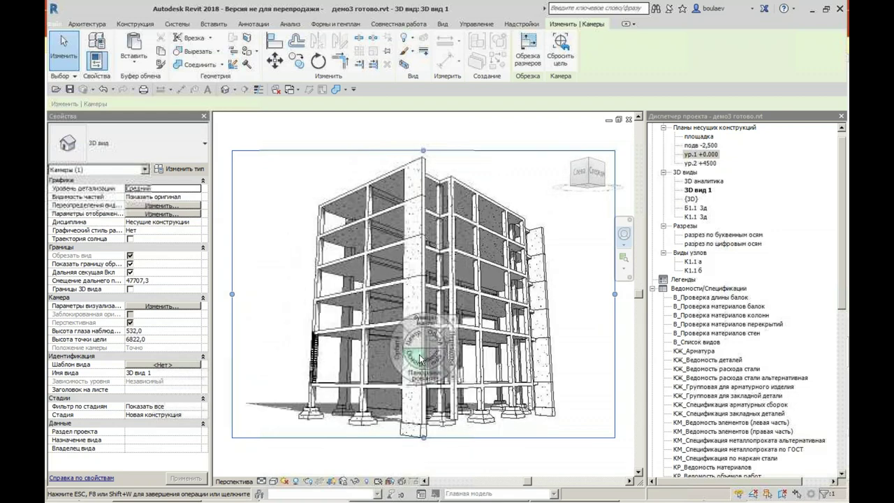
pyautogui.press('Escape')
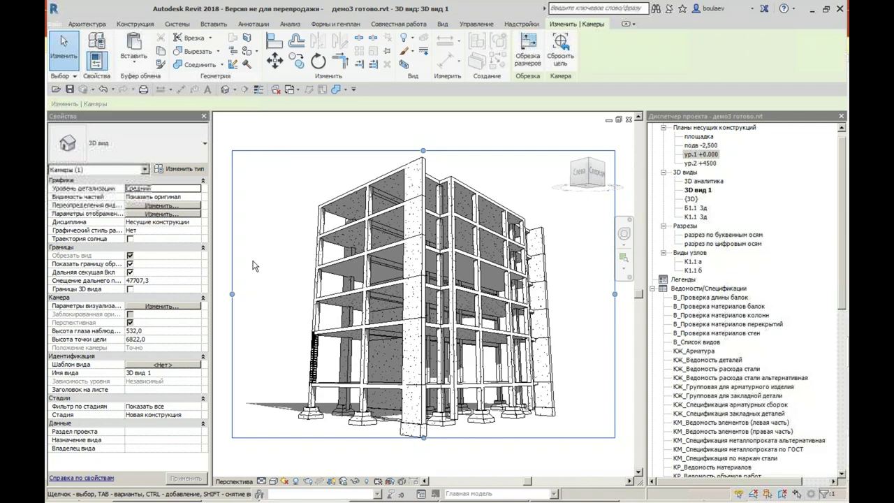
# Step: Open ур.1 +0.000, zoom to column 1/В and review its Type Properties without changes
pyautogui.doubleClick(704, 156)
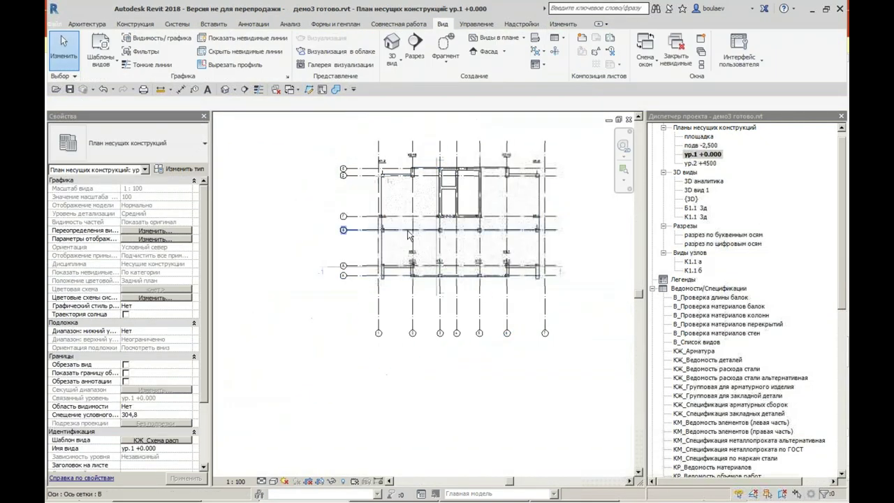
pyautogui.scroll(4, 408, 235)
pyautogui.click(350, 230)
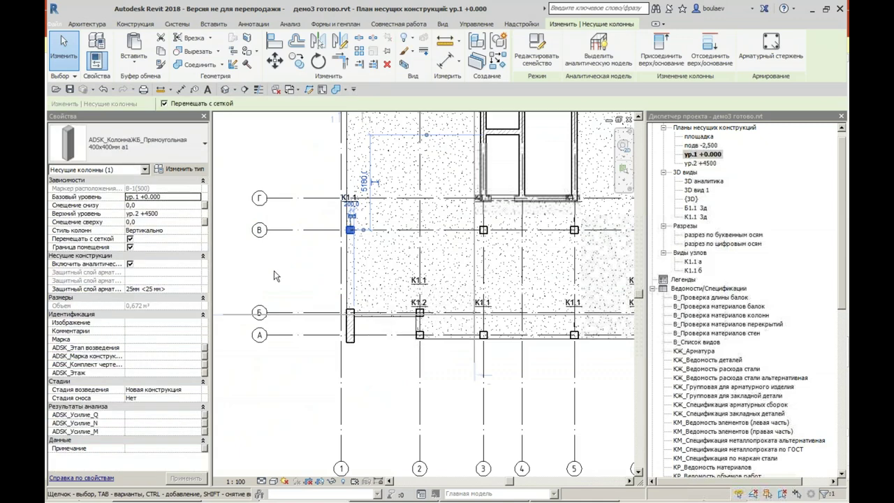
pyautogui.scroll(2, 348, 228)
pyautogui.scroll(1, 346, 228)
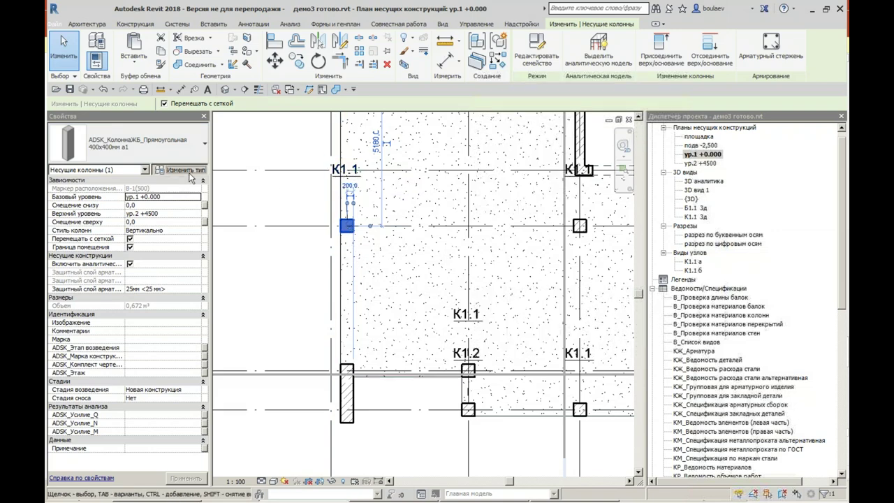
pyautogui.click(181, 170)
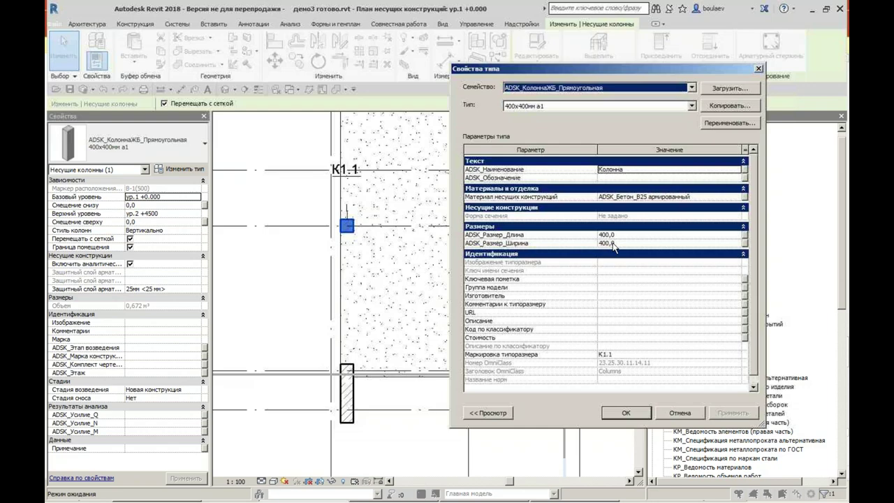
pyautogui.click(680, 413)
pyautogui.click(282, 315)
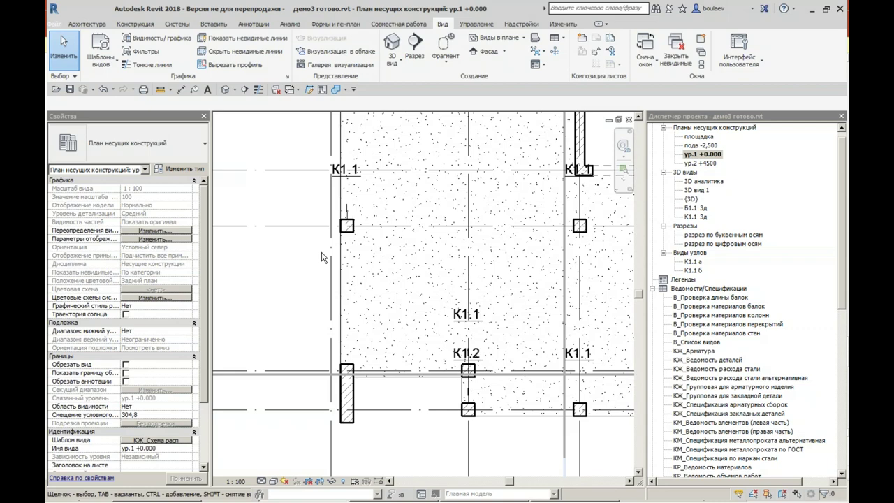
# Step: In {3D}, enable the section box and pull its right side inward to cut the building
pyautogui.doubleClick(693, 199)
pyautogui.moveTo(580, 393)
pyautogui.keyDown('shift'); pyautogui.mouseDown(button='middle')
pyautogui.moveTo(523, 429)
pyautogui.moveTo(489, 389)
pyautogui.mouseUp(button='middle'); pyautogui.keyUp('shift')
pyautogui.scroll(-3, 489, 390)
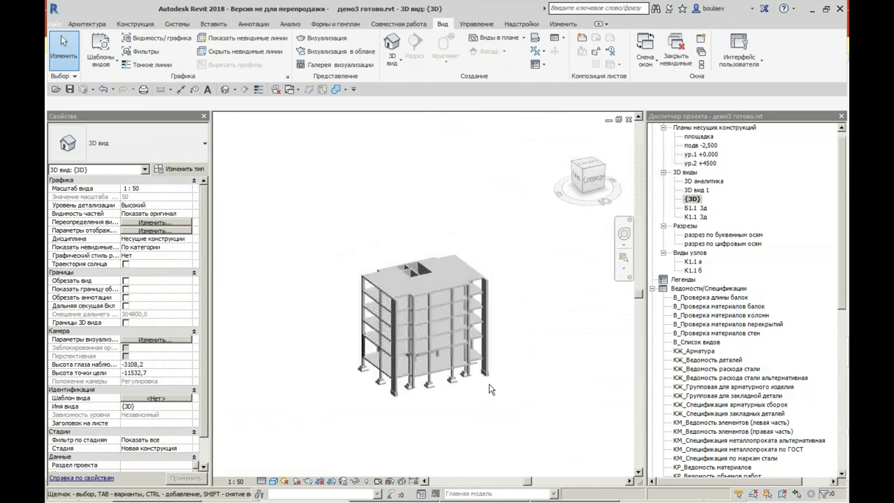
pyautogui.click(126, 323)
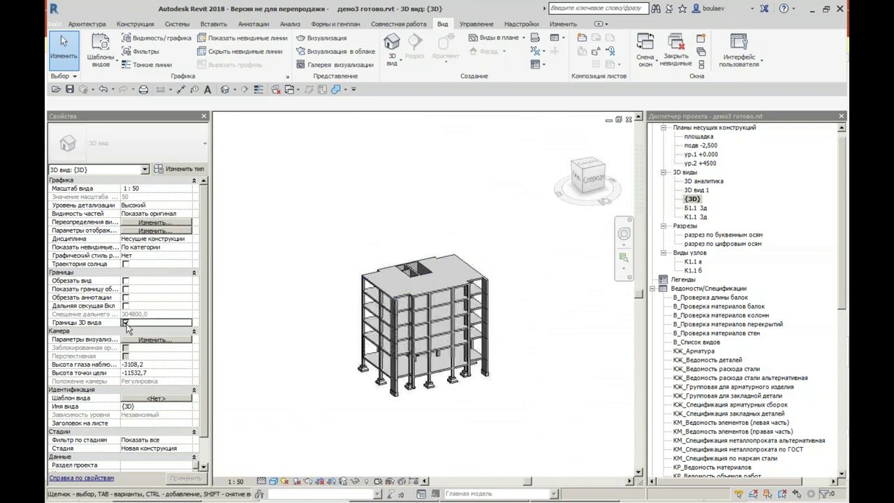
pyautogui.click(485, 264)
pyautogui.scroll(5, 477, 297)
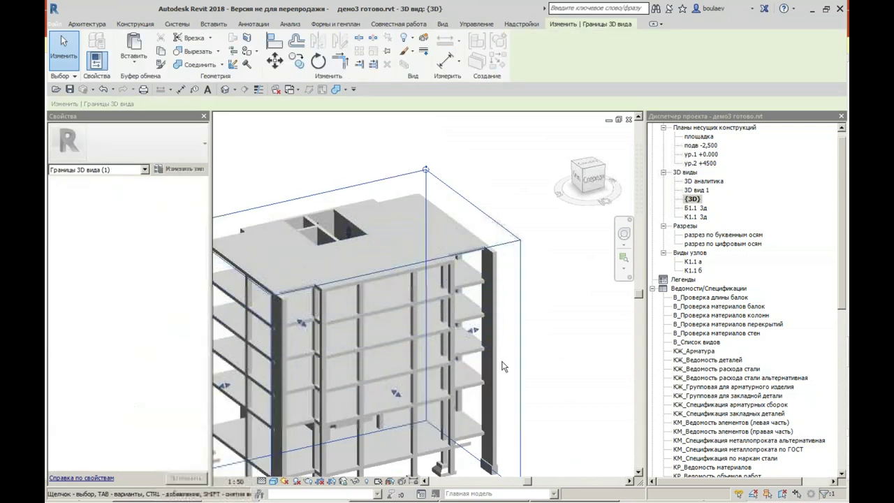
pyautogui.moveTo(473, 330); pyautogui.dragTo(415, 343)
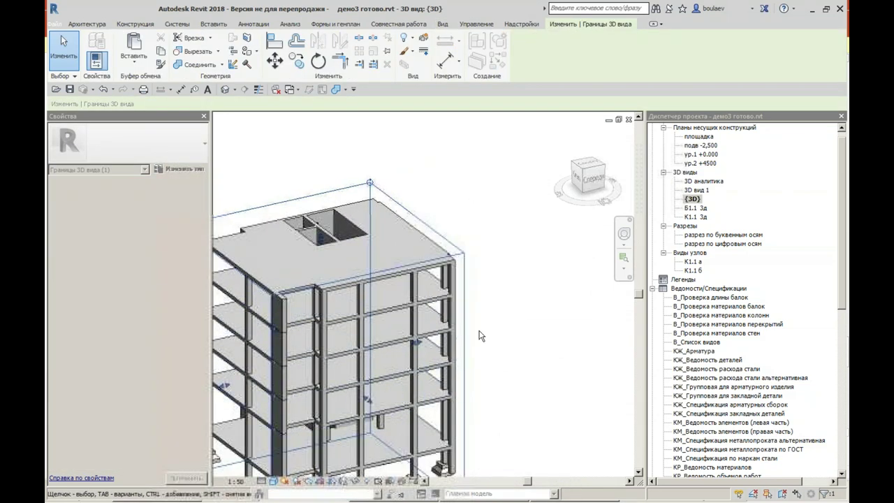
# Step: Undo the section box resize so the whole building shows uncut
pyautogui.hotkey('ctrl', 'z')
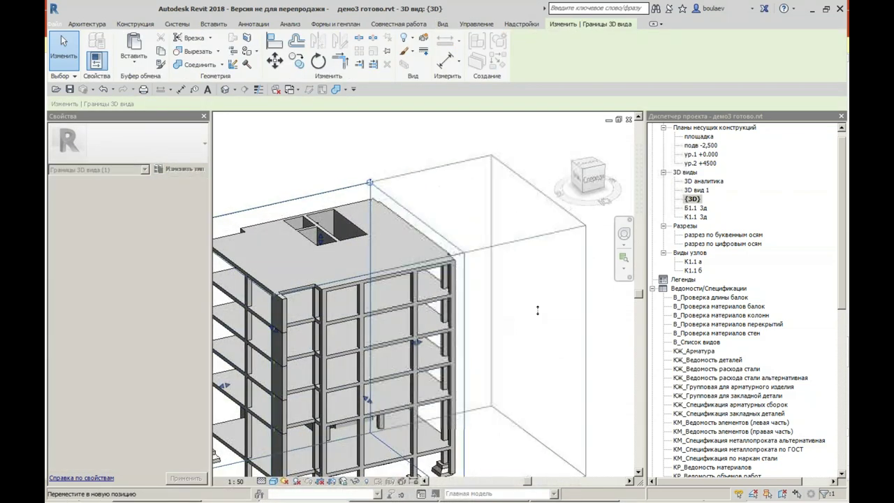
pyautogui.scroll(-5, 589, 232)
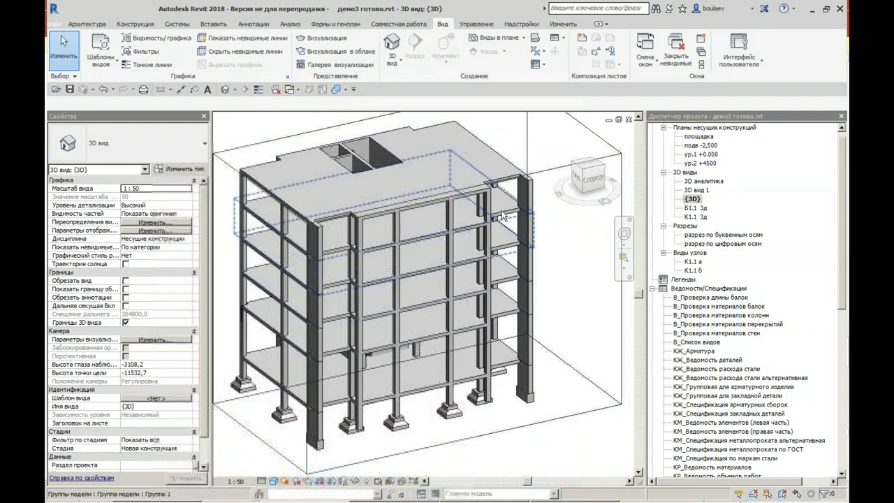
pyautogui.scroll(4, 482, 202)
# Step: Enter edit mode for model group Группа 1 and select a column inside it
pyautogui.click(479, 199)
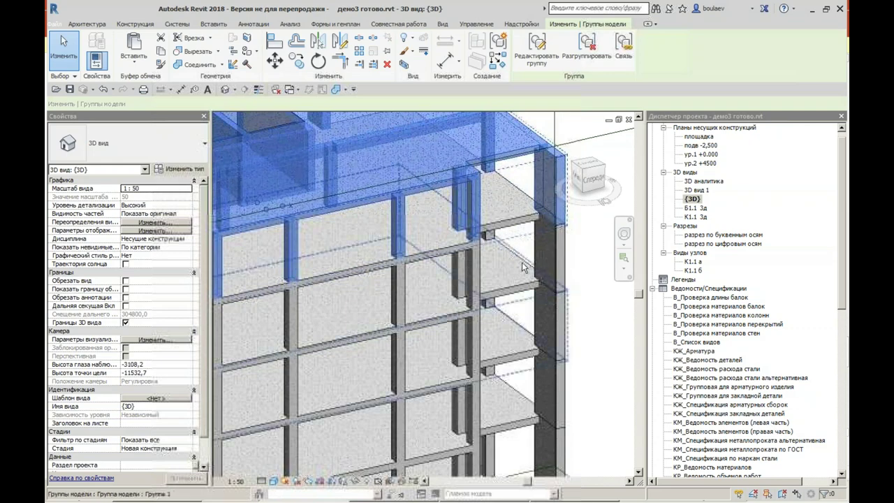
pyautogui.click(535, 56)
pyautogui.moveTo(498, 308)
pyautogui.mouseDown(button='middle')
pyautogui.moveTo(455, 342)
pyautogui.moveTo(544, 425)
pyautogui.moveTo(419, 319)
pyautogui.mouseUp(button='middle')
pyautogui.scroll(2, 419, 321)
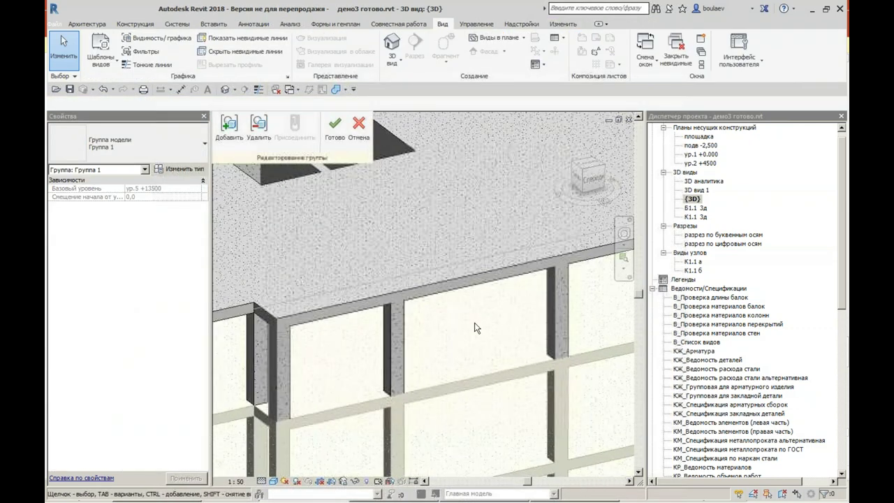
pyautogui.click(403, 335)
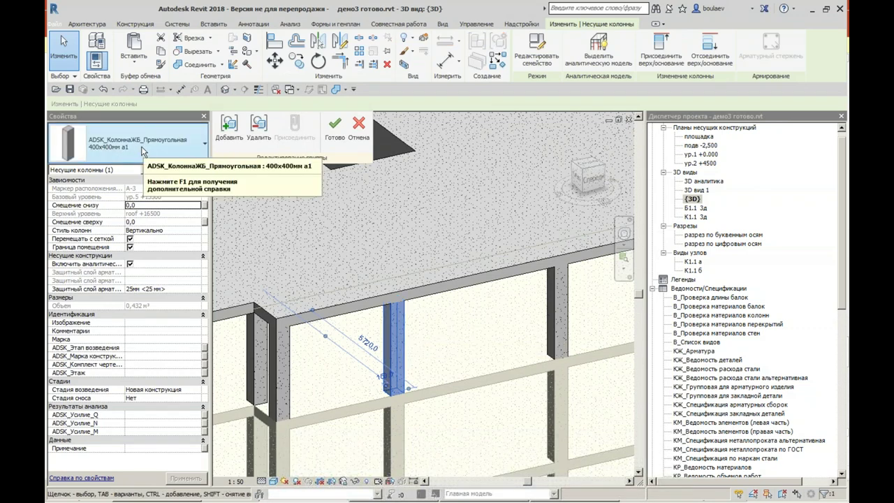
# Step: Duplicate the 400x400мм а1 column type as 'вегоапго' with ADSK_Размер_Ширина set to 600
pyautogui.click(139, 144)
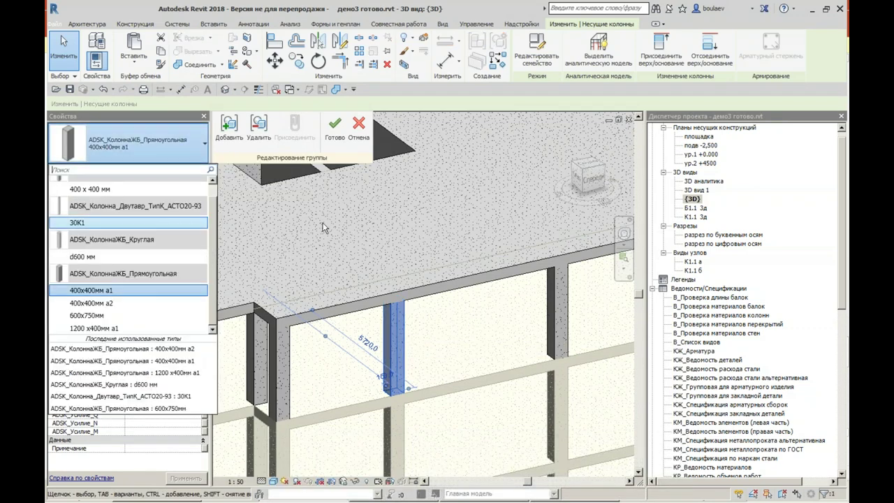
pyautogui.click(173, 168)
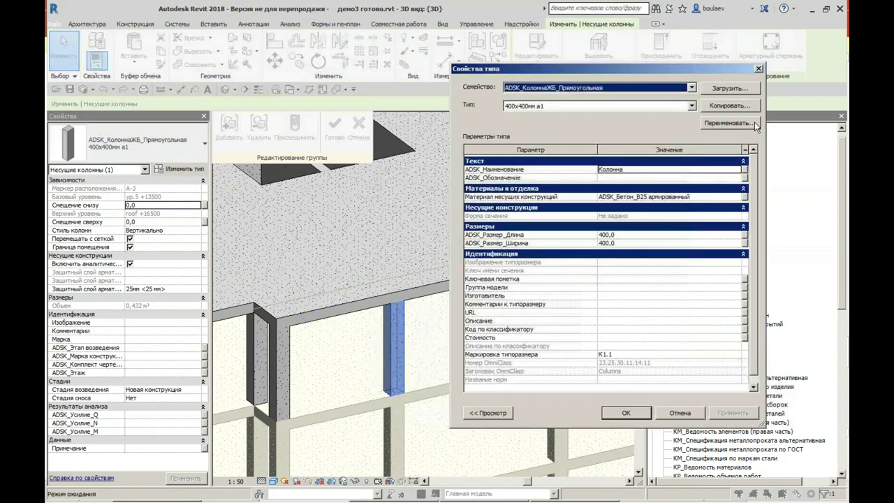
pyautogui.click(744, 106)
pyautogui.write('вегоапго')
pyautogui.click(643, 266)
pyautogui.click(629, 243)
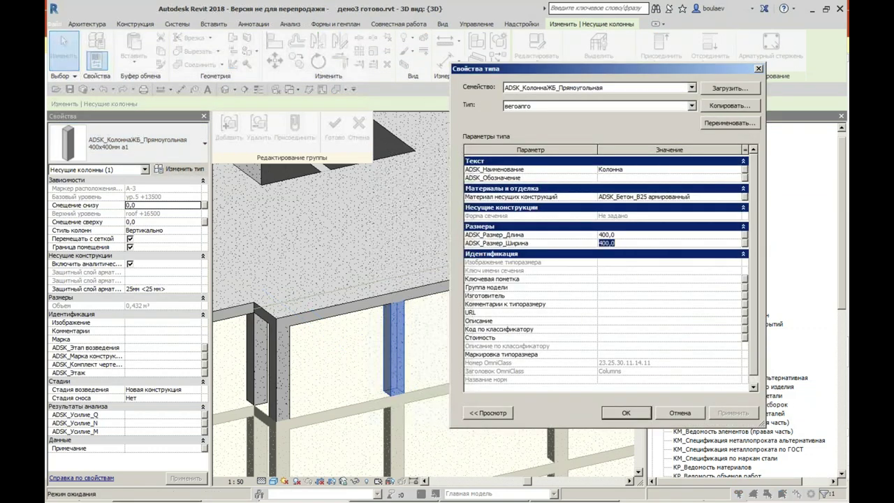
pyautogui.write('600')
pyautogui.click(626, 413)
# Step: Deselect the column and finish editing the group with Готово
pyautogui.click(510, 434)
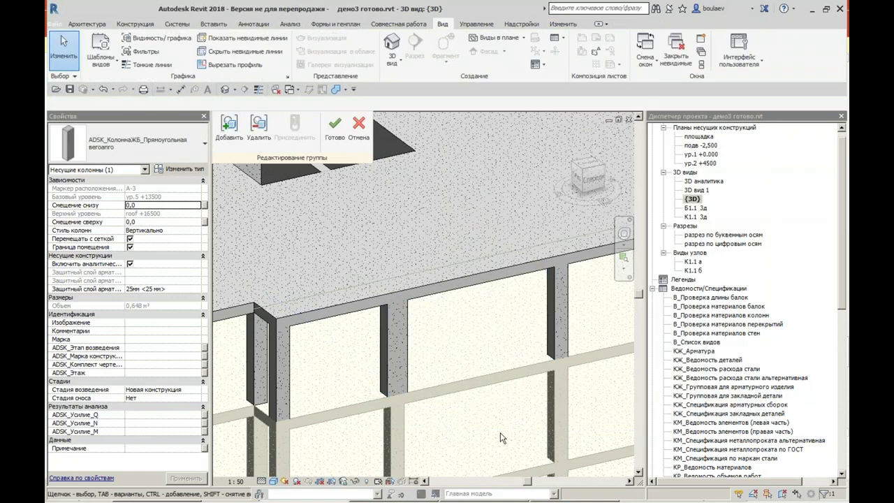
pyautogui.scroll(-5, 513, 429)
pyautogui.scroll(4, 349, 182)
pyautogui.click(336, 142)
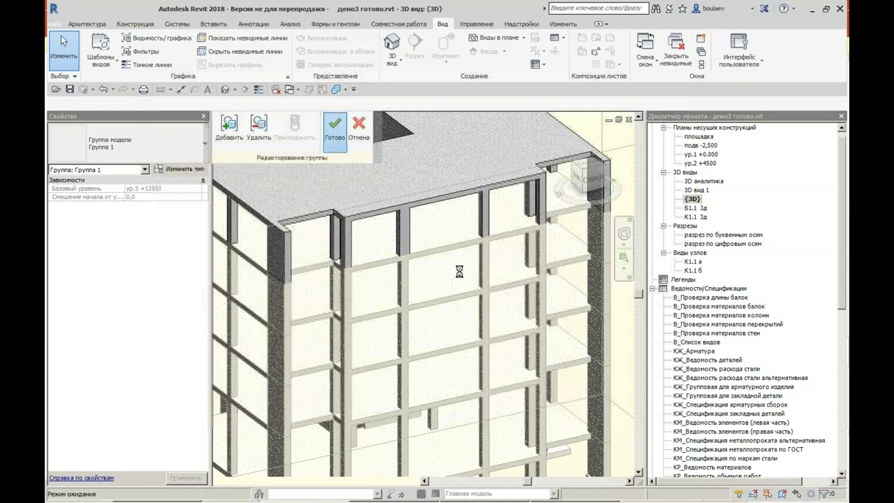
# Step: Assign the new 600-wide column type to the upper and lower segments below the group
pyautogui.scroll(-3, 464, 286)
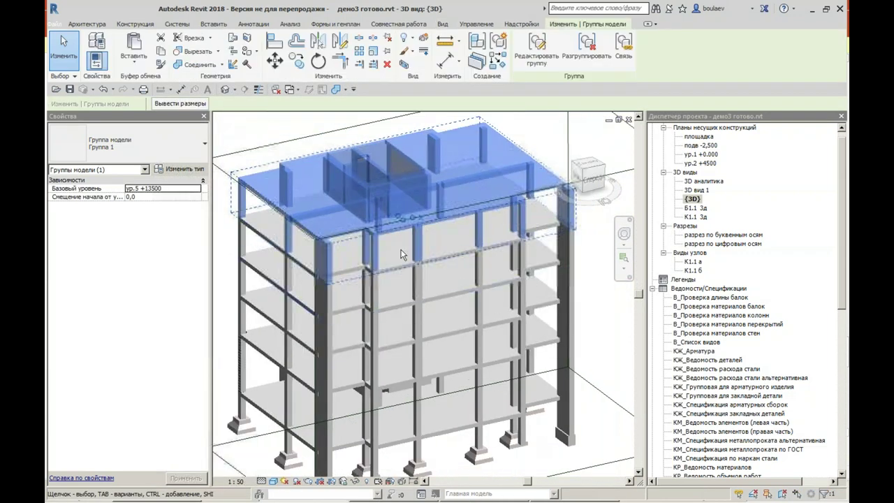
pyautogui.press('Escape')
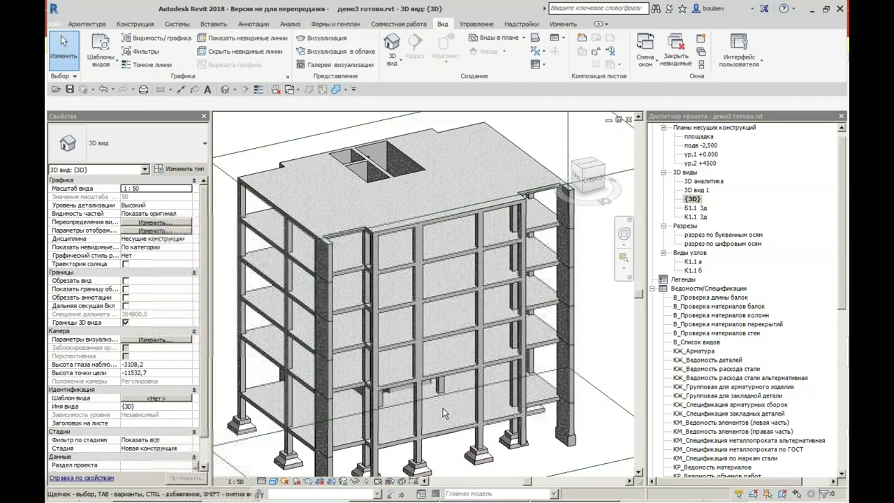
pyautogui.scroll(3, 443, 408)
pyautogui.scroll(1, 451, 308)
pyautogui.click(451, 313)
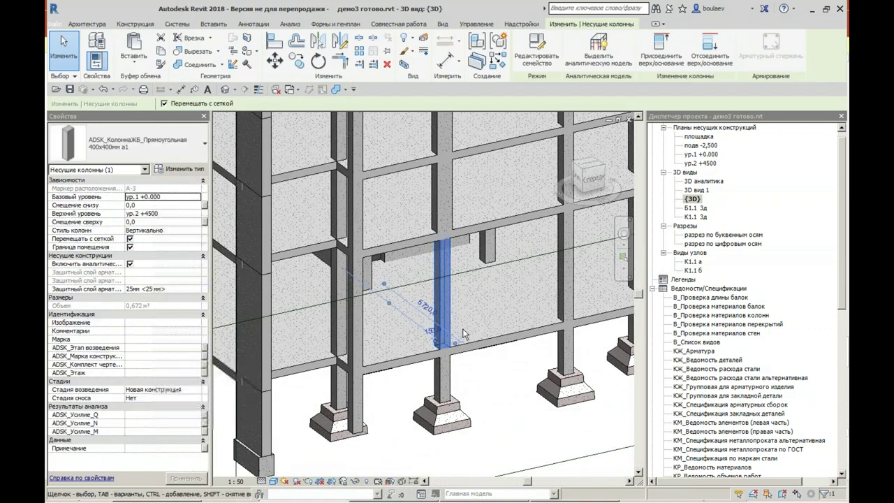
pyautogui.keyDown('ctrl'); pyautogui.click(442, 378); pyautogui.keyUp('ctrl')
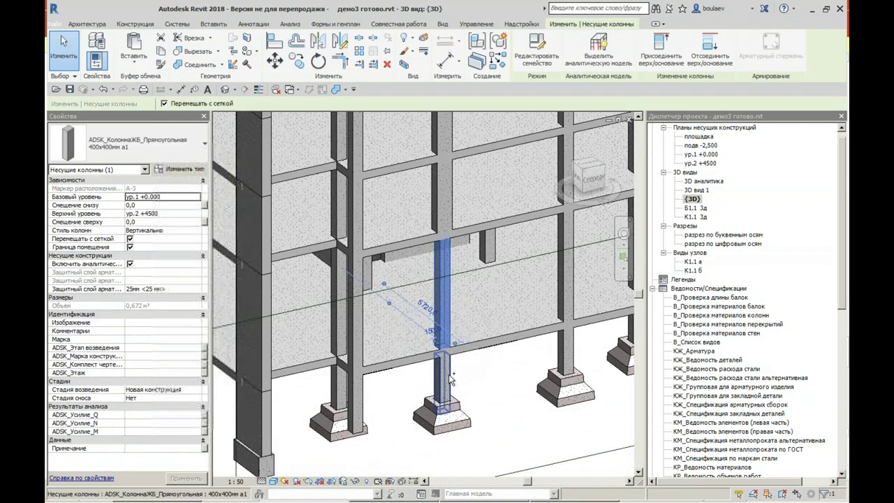
pyautogui.click(117, 150)
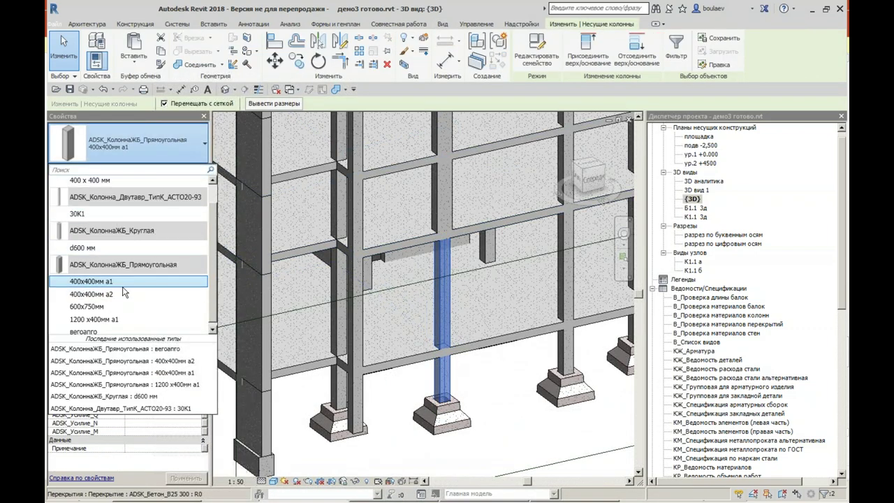
pyautogui.click(105, 331)
pyautogui.click(519, 412)
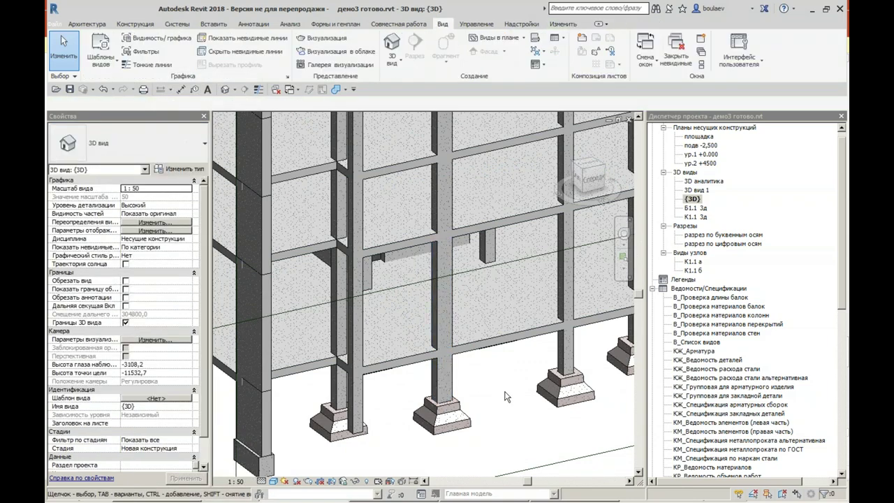
# Step: Orbit and pan the 3D view to show the complete frame within its section box
pyautogui.scroll(-10, 518, 412)
pyautogui.keyDown('shift'); pyautogui.moveTo(518, 412); pyautogui.dragTo(489, 279, button='middle'); pyautogui.keyUp('shift')
pyautogui.scroll(8, 480, 230)
pyautogui.keyDown('shift'); pyautogui.moveTo(481, 230); pyautogui.dragTo(490, 406, button='middle'); pyautogui.keyUp('shift')
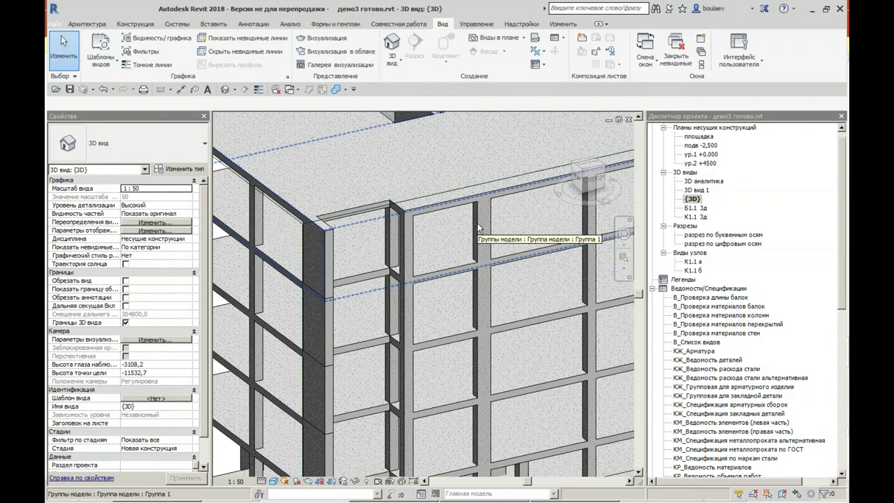
pyautogui.scroll(-3, 500, 243)
pyautogui.scroll(-4, 500, 245)
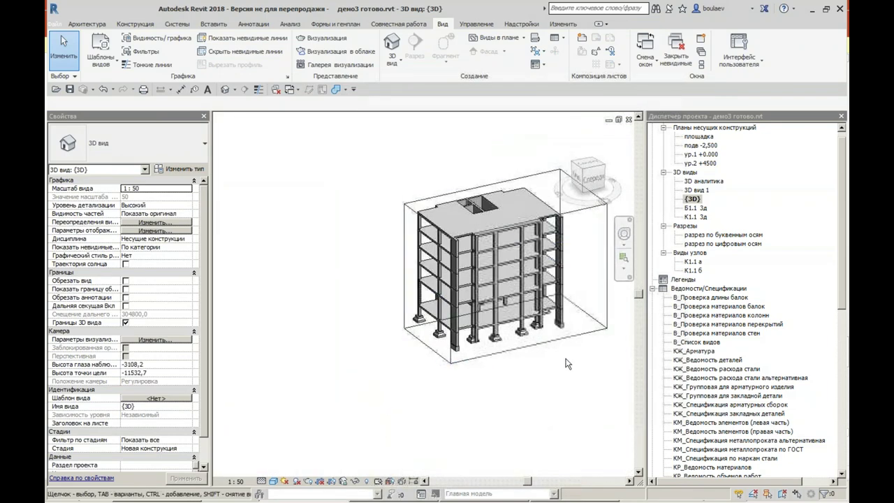
pyautogui.moveTo(589, 393); pyautogui.dragTo(556, 407, button='middle')
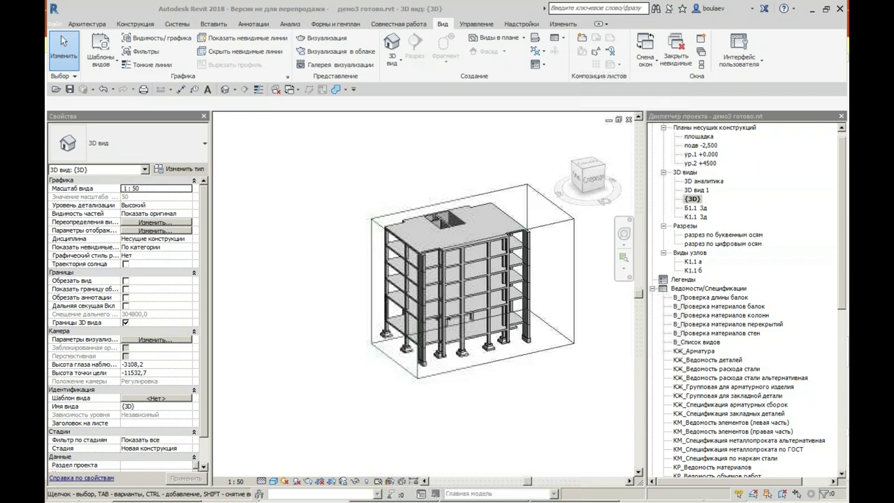
# Step: Open the Б1.1 3д view and orbit to a straight Front view of the column rebar cage
pyautogui.doubleClick(696, 208)
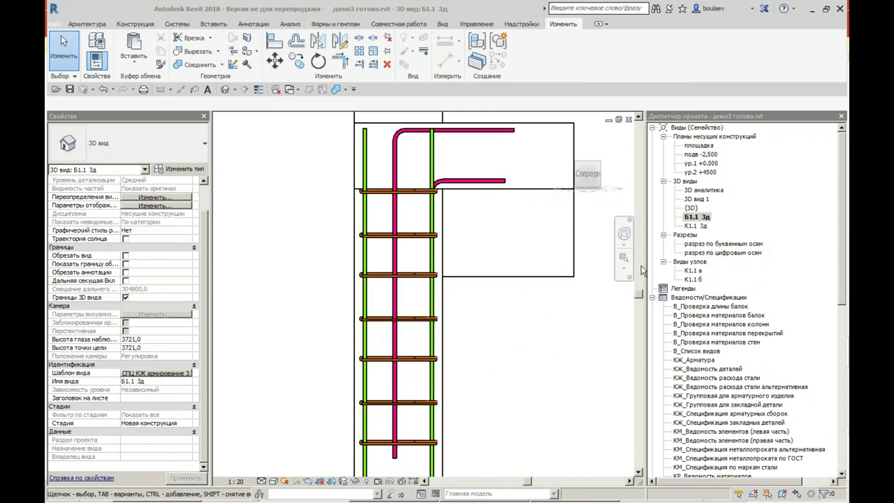
pyautogui.scroll(-3, 533, 356)
pyautogui.keyDown('shift'); pyautogui.moveTo(532, 356); pyautogui.dragTo(470, 321, button='middle'); pyautogui.keyUp('shift')
pyautogui.scroll(2, 470, 322)
pyautogui.scroll(2, 471, 318)
pyautogui.scroll(2, 472, 315)
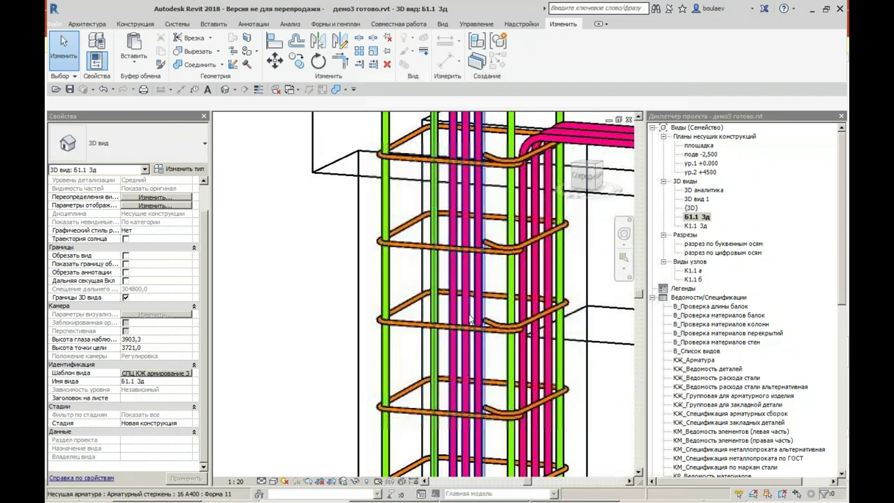
pyautogui.scroll(-3, 473, 311)
pyautogui.keyDown('shift'); pyautogui.moveTo(473, 311); pyautogui.dragTo(594, 393, button='middle'); pyautogui.keyUp('shift')
pyautogui.click(586, 175)
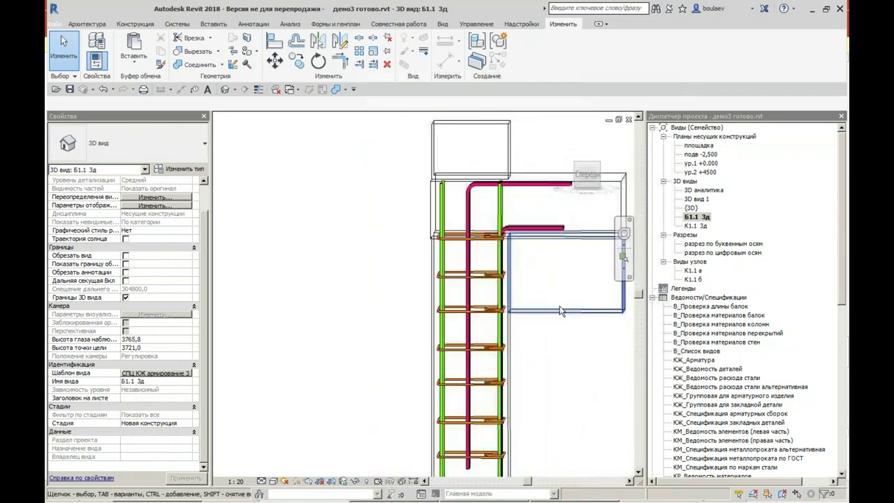
pyautogui.scroll(2, 411, 213)
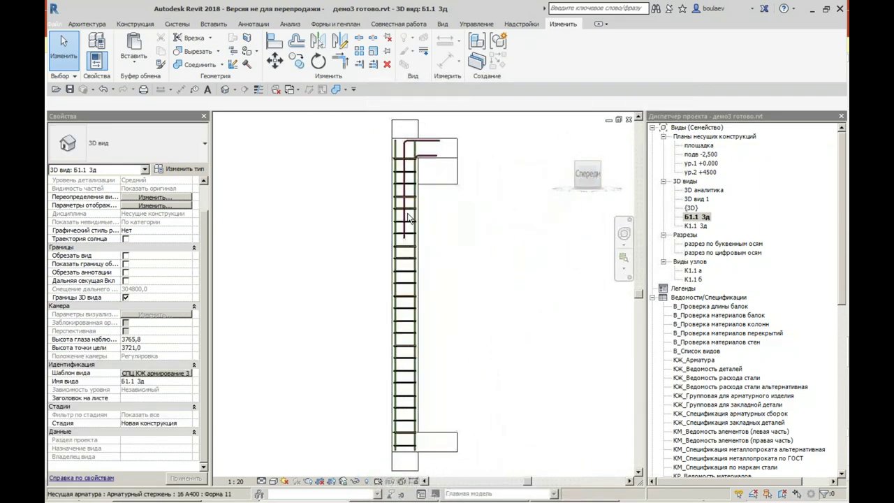
pyautogui.scroll(3, 411, 213)
pyautogui.moveTo(409, 218); pyautogui.dragTo(466, 270, button='middle')
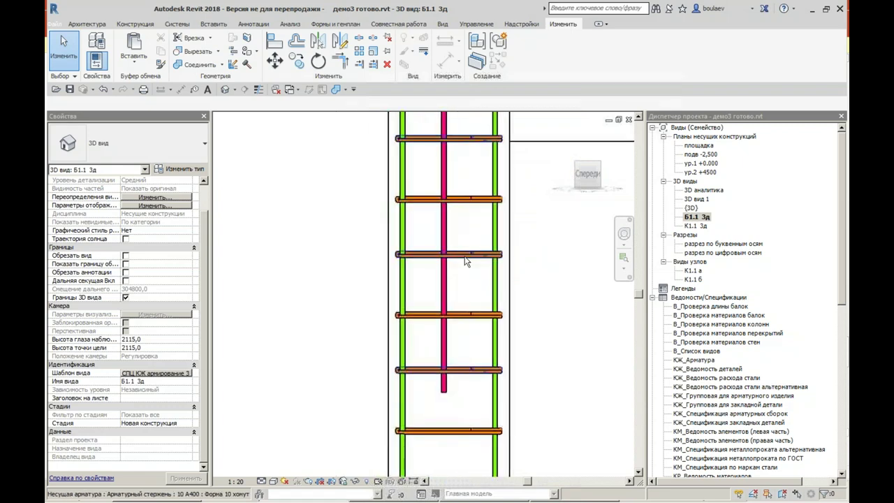
# Step: Change the alternate 10 A400 stirrup set's A and B dimensions to 350 × 200 mm
pyautogui.click(465, 256)
pyautogui.write('200')
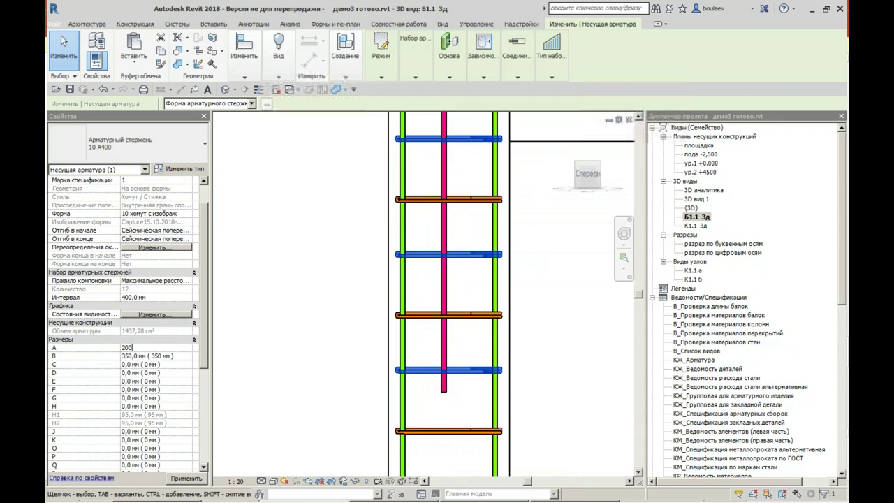
pyautogui.press('Return')
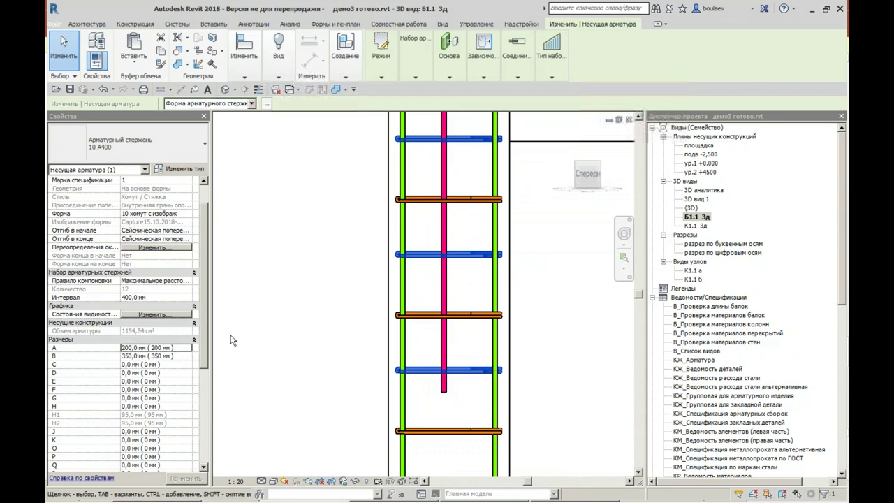
pyautogui.press('Escape')
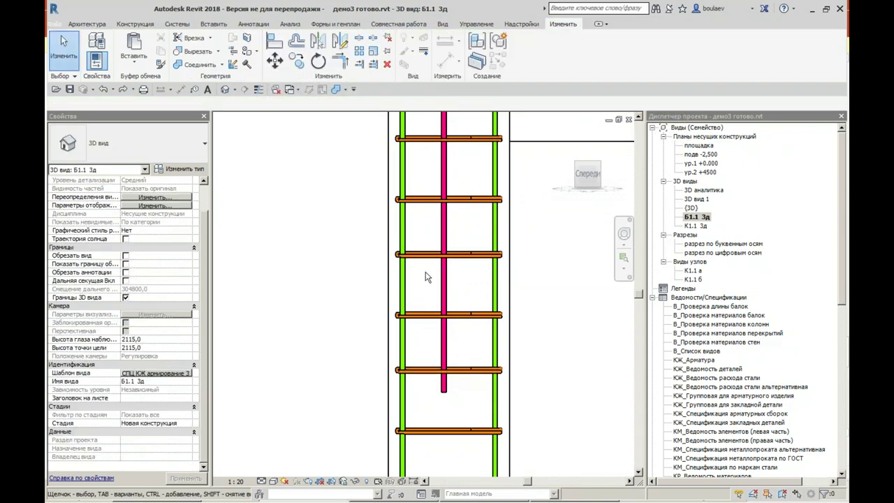
pyautogui.click(423, 257)
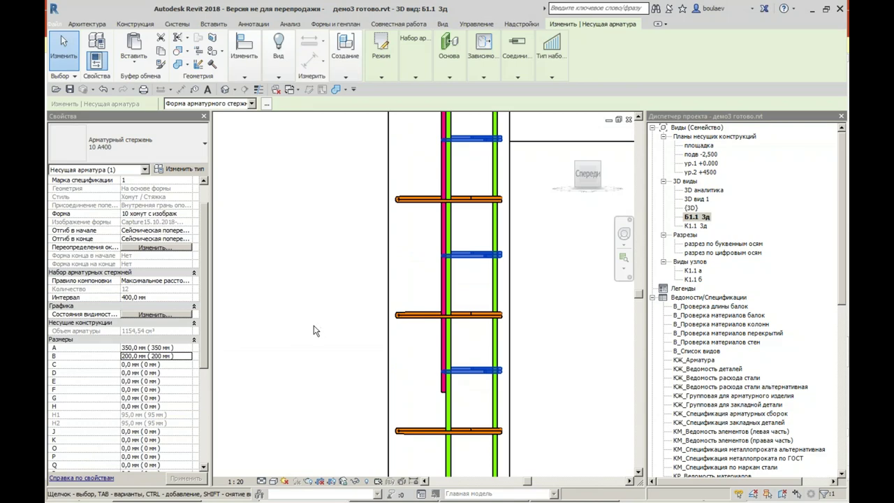
pyautogui.press('Escape')
pyautogui.keyDown('shift'); pyautogui.moveTo(315, 331); pyautogui.dragTo(359, 329, button='middle'); pyautogui.keyUp('shift')
pyautogui.moveTo(499, 326)
pyautogui.keyDown('shift'); pyautogui.mouseDown(button='middle')
pyautogui.moveTo(483, 361)
pyautogui.moveTo(469, 361)
pyautogui.moveTo(483, 375)
pyautogui.moveTo(464, 363)
pyautogui.moveTo(495, 338)
pyautogui.moveTo(517, 409)
pyautogui.moveTo(500, 423)
pyautogui.moveTo(510, 412)
pyautogui.mouseUp(button='middle'); pyautogui.keyUp('shift')
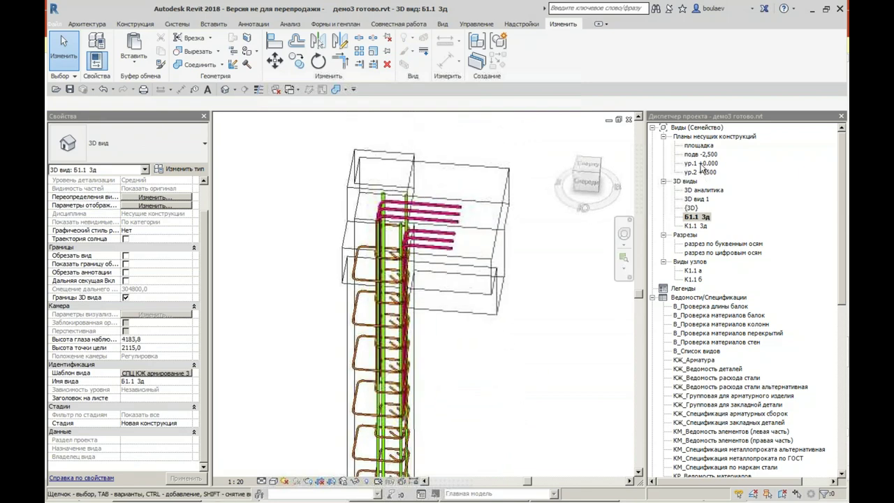
# Step: Open the ур.1 +0.000 structural plan and zoom to column K1.1
pyautogui.doubleClick(702, 163)
pyautogui.scroll(-3, 435, 301)
pyautogui.scroll(-1, 440, 314)
pyautogui.scroll(1, 447, 322)
pyautogui.scroll(-1, 473, 345)
pyautogui.scroll(2, 519, 381)
pyautogui.scroll(-2, 515, 274)
pyautogui.scroll(3, 479, 417)
pyautogui.scroll(3, 447, 348)
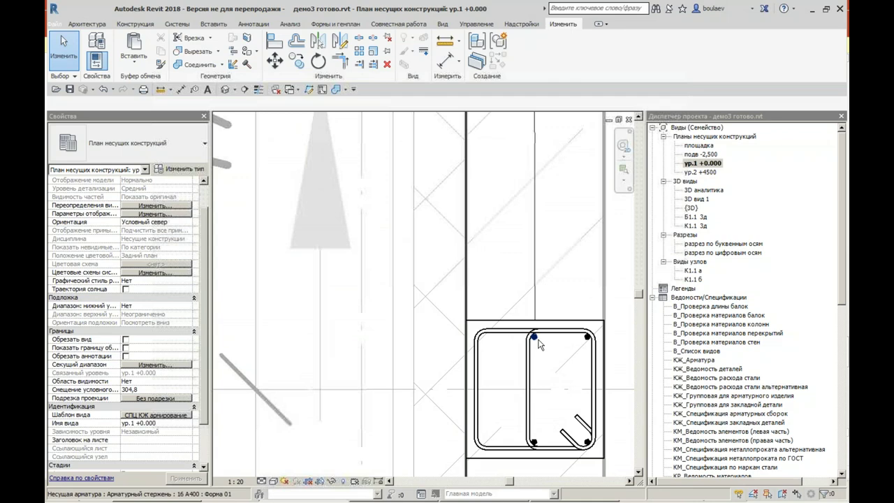
pyautogui.scroll(-3, 543, 348)
pyautogui.scroll(-1, 559, 322)
pyautogui.scroll(-1, 580, 293)
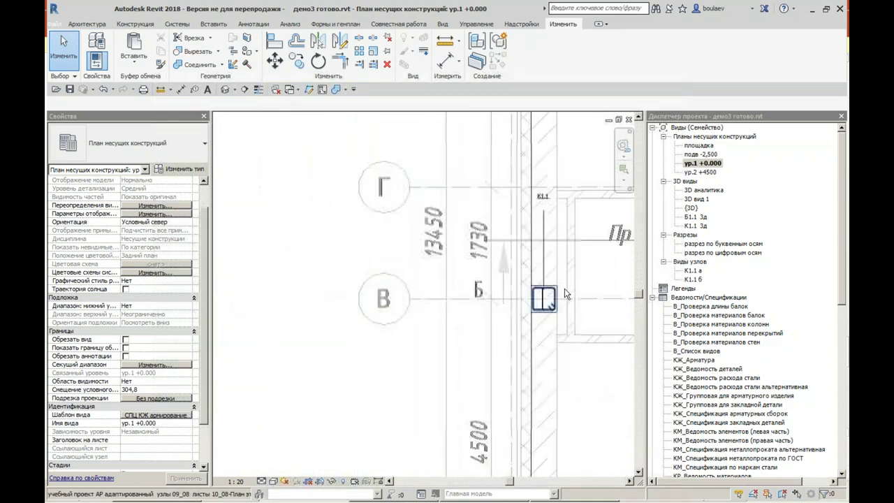
# Step: Draw section Сечение 0 horizontally across column K1.1
pyautogui.click(443, 25)
pyautogui.scroll(3, 513, 280)
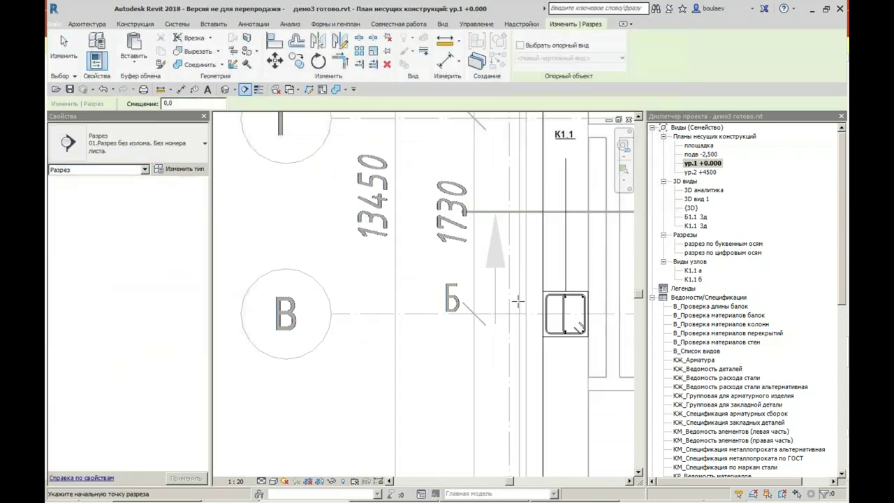
pyautogui.click(456, 327)
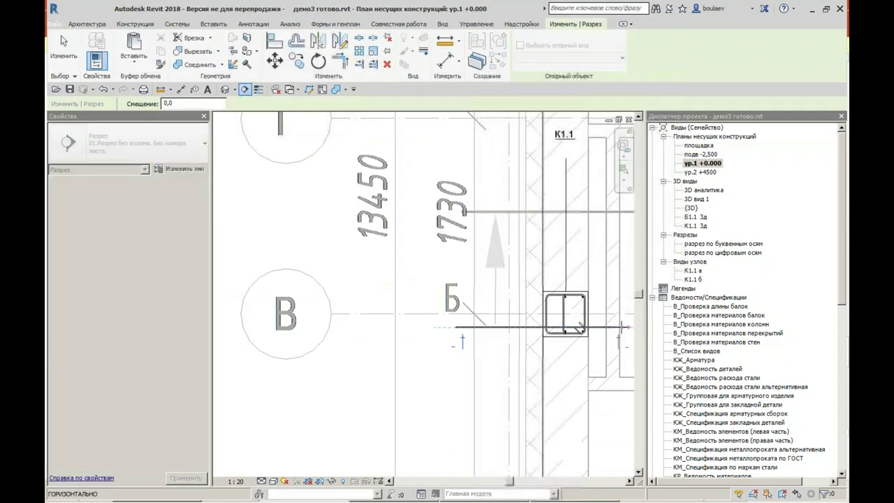
pyautogui.click(625, 327)
pyautogui.press('Escape')
pyautogui.rightClick(524, 326)
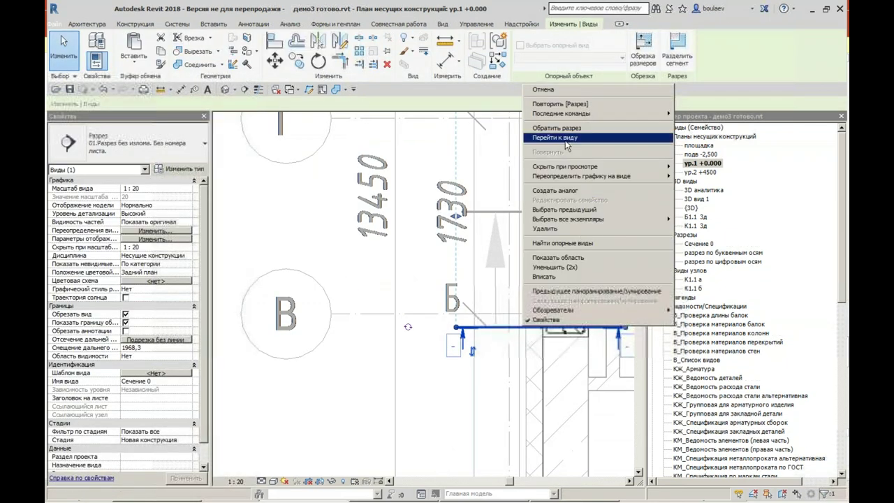
# Step: Open section Сечение 0 and apply the СПЦ КЖ армирование view template
pyautogui.click(556, 137)
pyautogui.scroll(5, 433, 404)
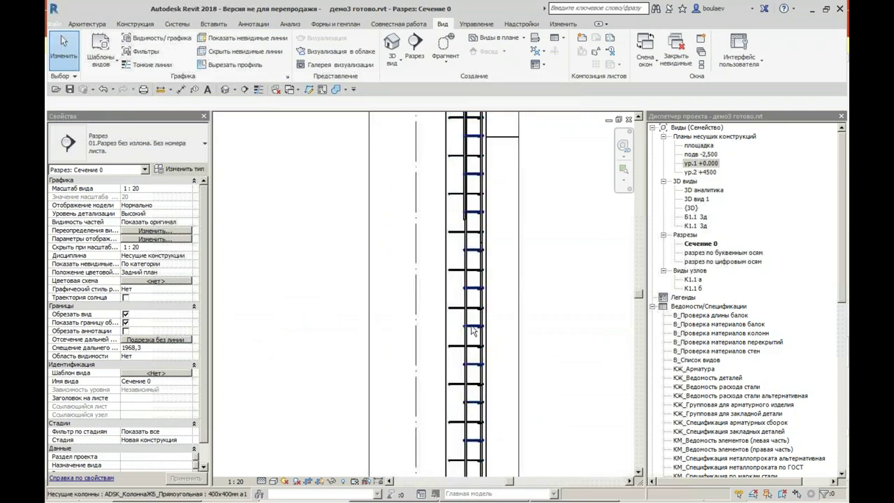
pyautogui.click(260, 90)
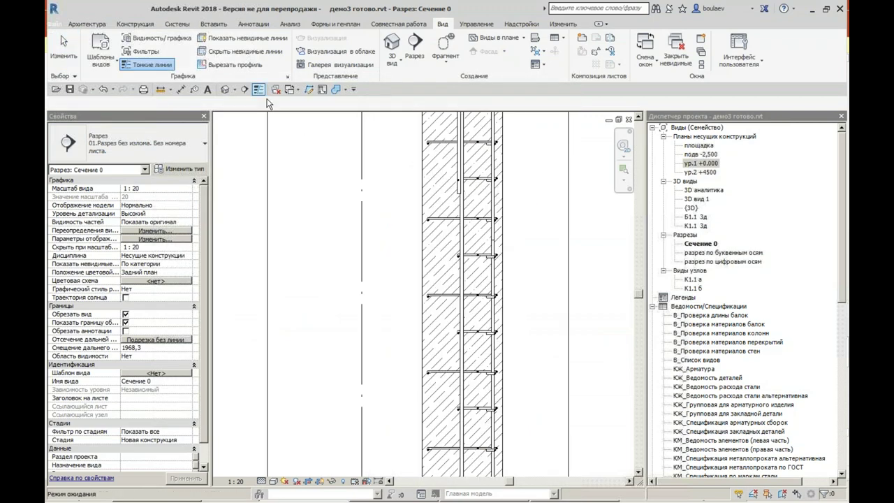
pyautogui.moveTo(449, 350); pyautogui.dragTo(475, 375, button='middle')
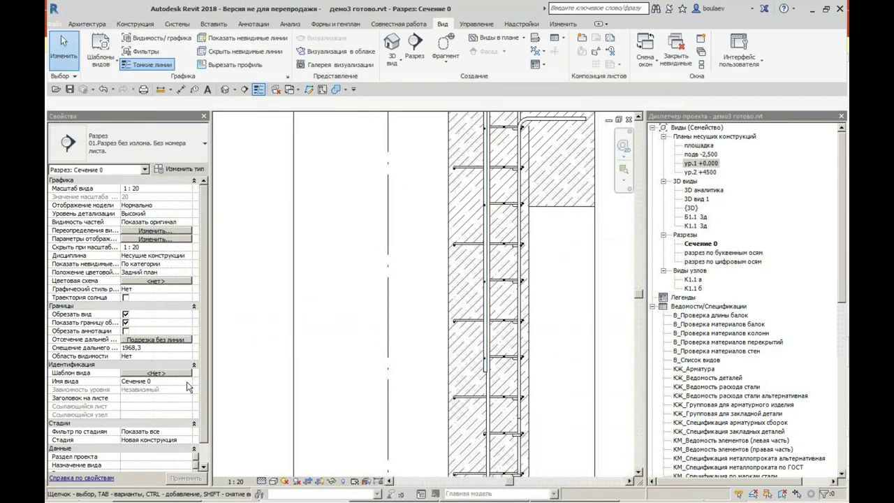
pyautogui.click(175, 375)
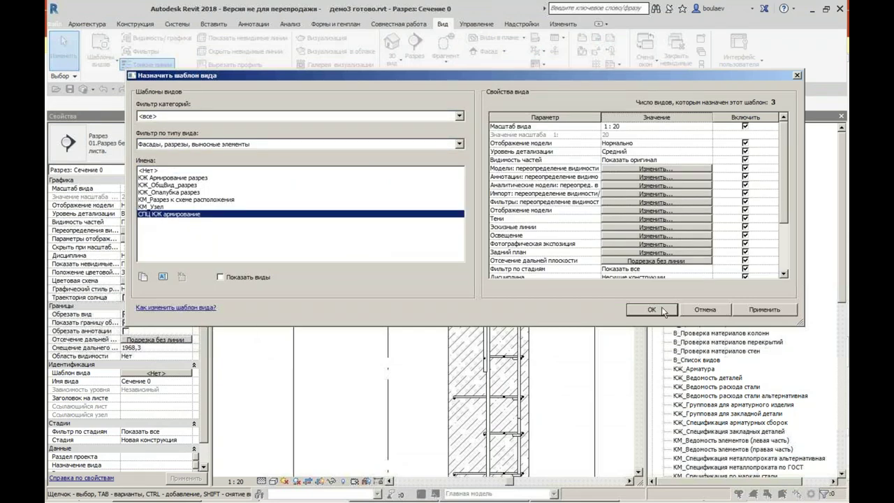
pyautogui.click(662, 311)
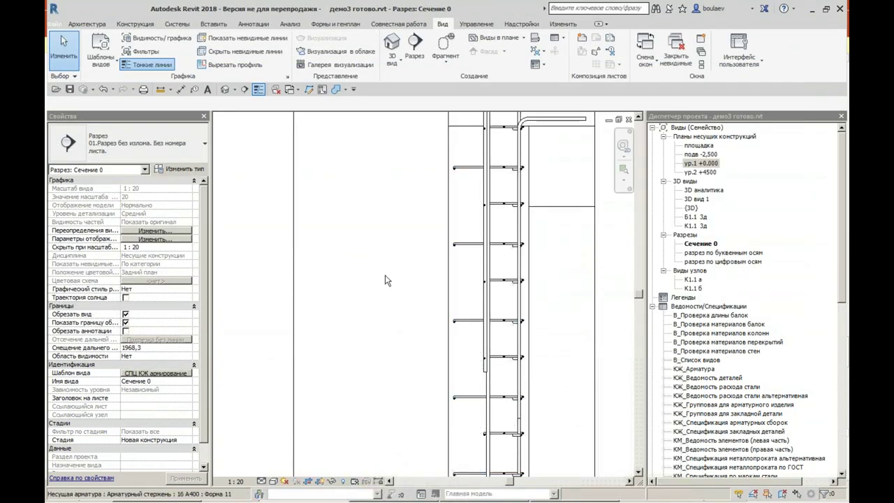
# Step: Move the vertical rebar in the section to a new position on the left
pyautogui.click(258, 90)
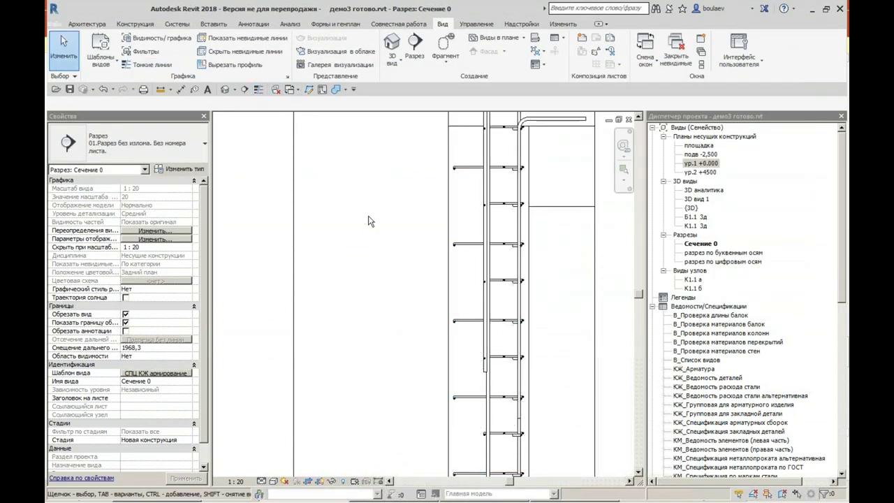
pyautogui.scroll(3, 491, 194)
pyautogui.scroll(2, 491, 194)
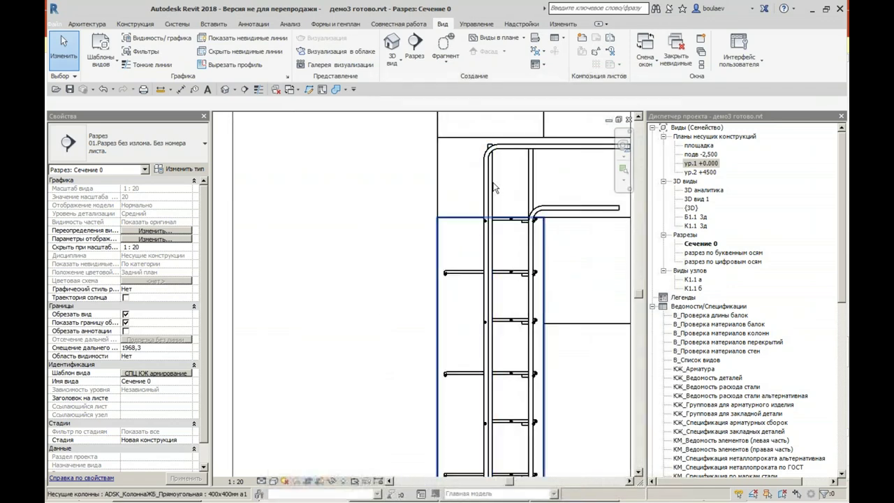
pyautogui.click(494, 187)
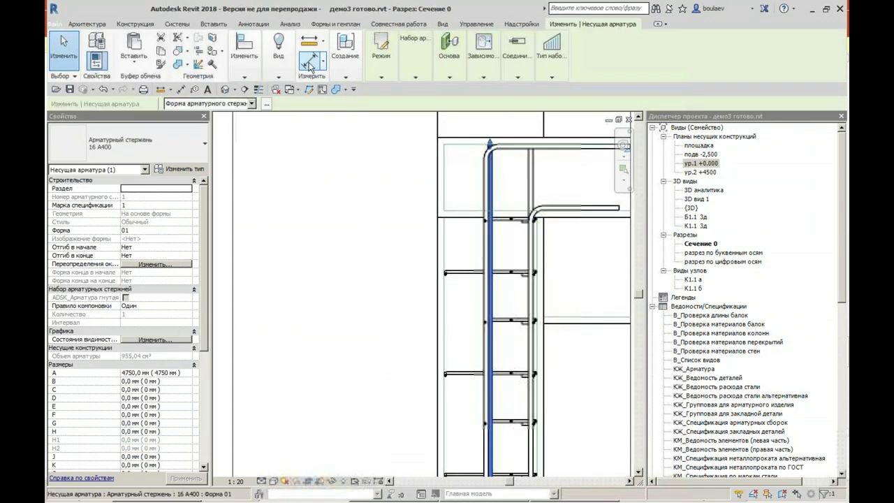
pyautogui.click(239, 113)
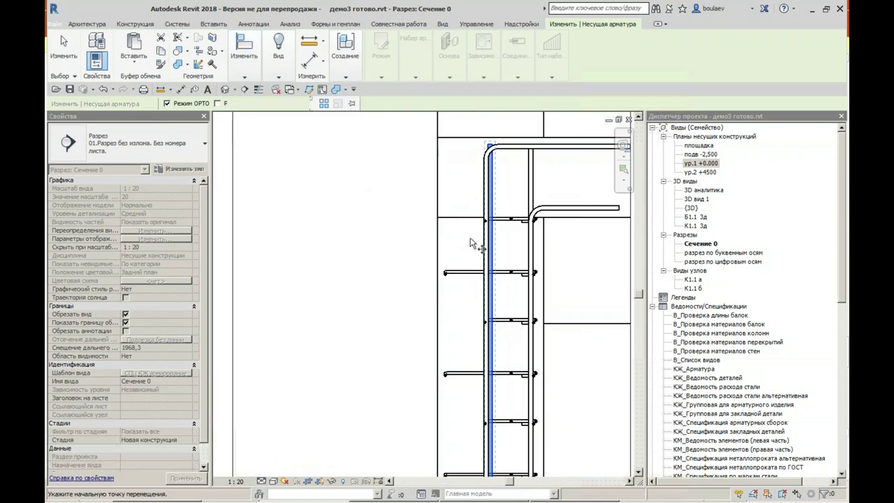
pyautogui.scroll(2, 489, 272)
pyautogui.scroll(1, 491, 267)
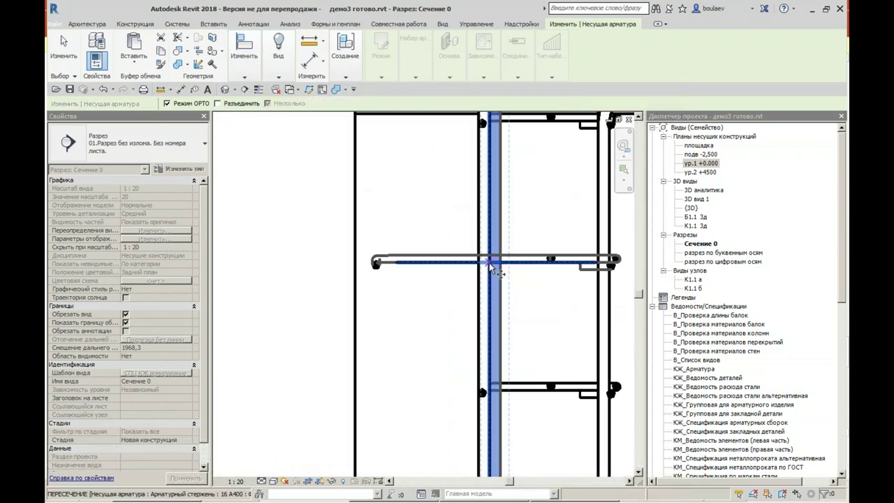
pyautogui.click(489, 259)
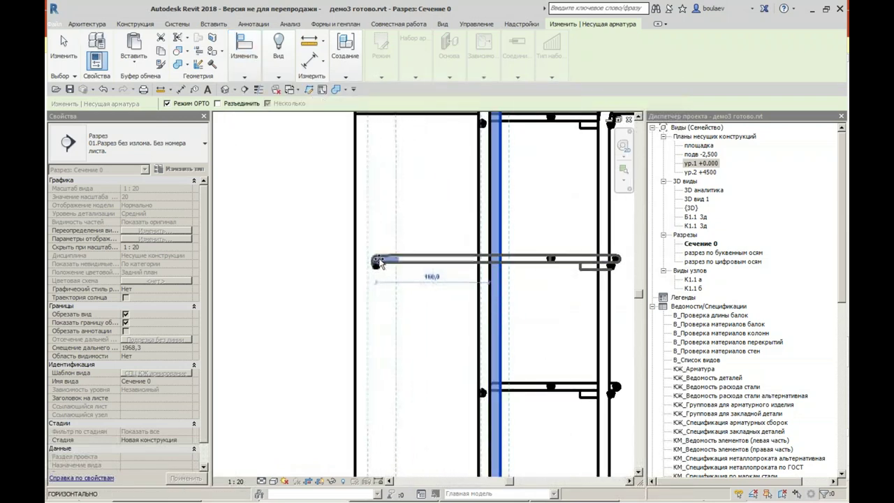
pyautogui.click(378, 261)
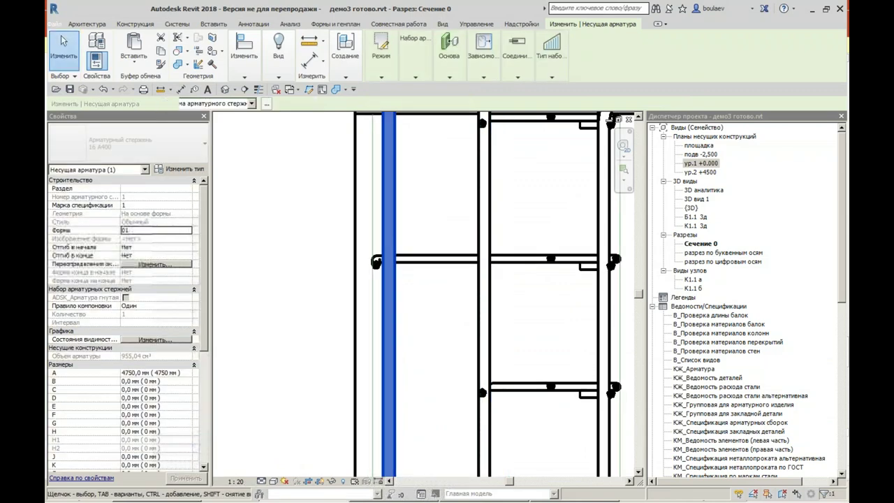
pyautogui.press('Escape')
# Step: Pan the section view, then return to the Б1.1 3д view
pyautogui.scroll(-2, 444, 307)
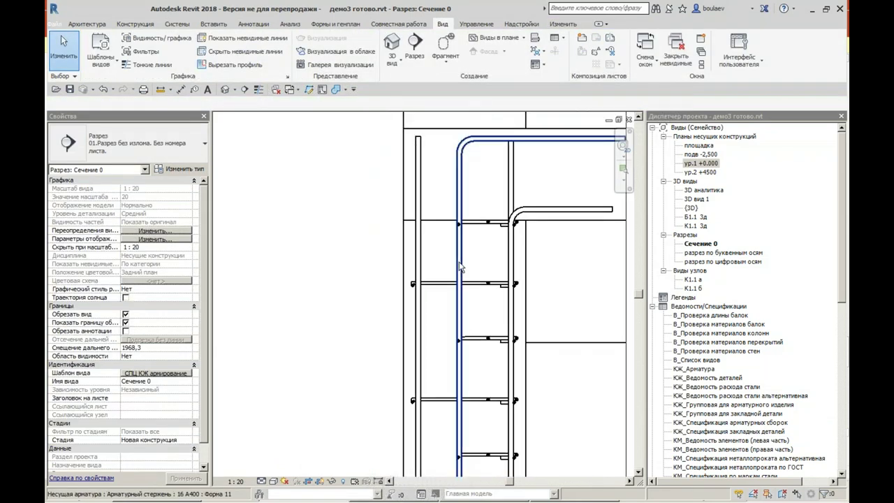
pyautogui.scroll(-3, 452, 290)
pyautogui.moveTo(587, 384); pyautogui.dragTo(601, 351, button='middle')
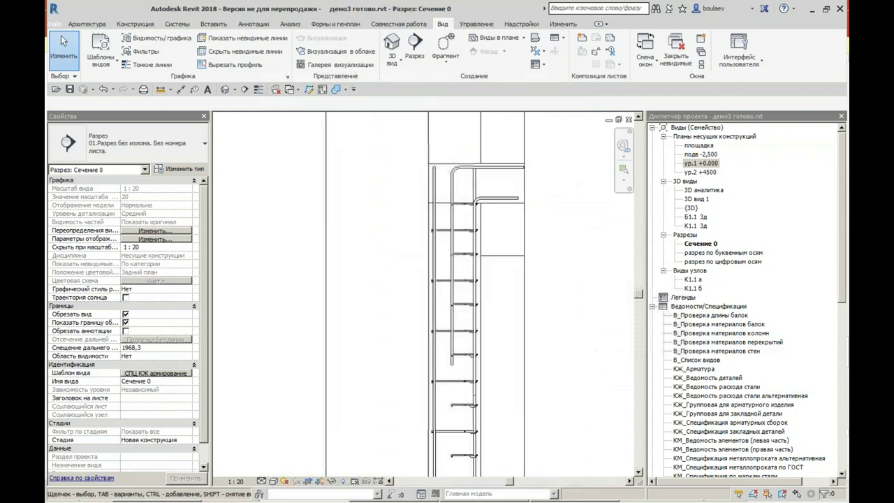
pyautogui.doubleClick(696, 217)
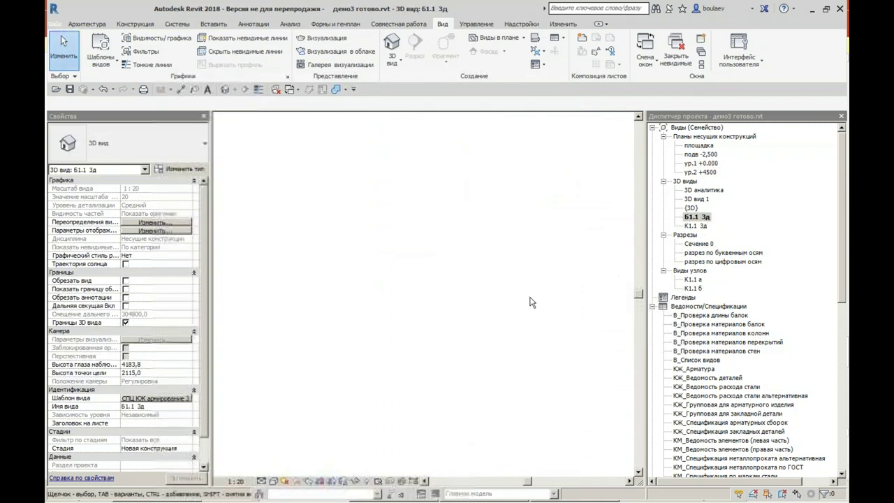
# Step: Orbit the Б1.1 3д rebar cage and view it straight from the top
pyautogui.moveTo(486, 361)
pyautogui.keyDown('shift'); pyautogui.mouseDown(button='middle')
pyautogui.moveTo(575, 343)
pyautogui.moveTo(443, 355)
pyautogui.mouseUp(button='middle'); pyautogui.keyUp('shift')
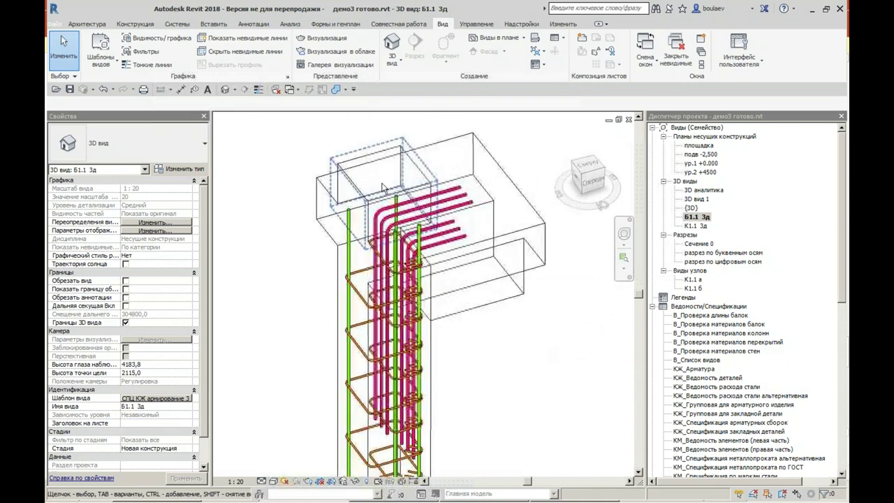
pyautogui.scroll(2, 403, 256)
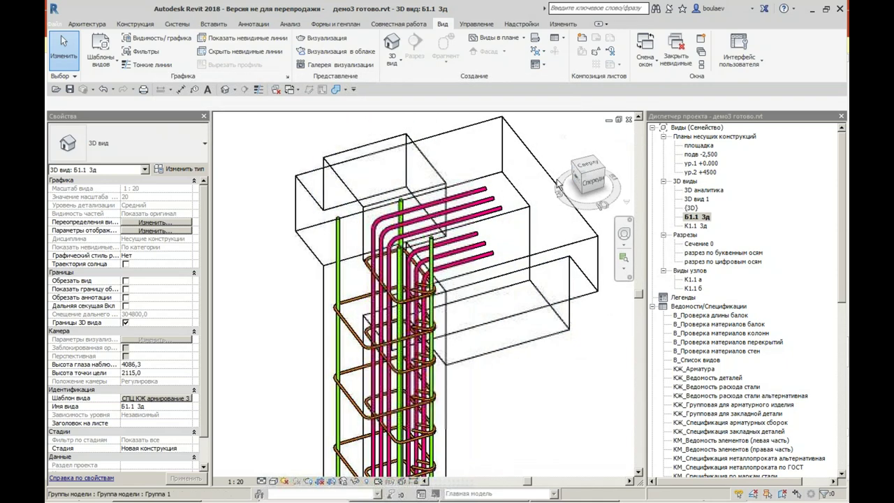
pyautogui.click(587, 172)
pyautogui.scroll(2, 440, 314)
pyautogui.scroll(3, 458, 325)
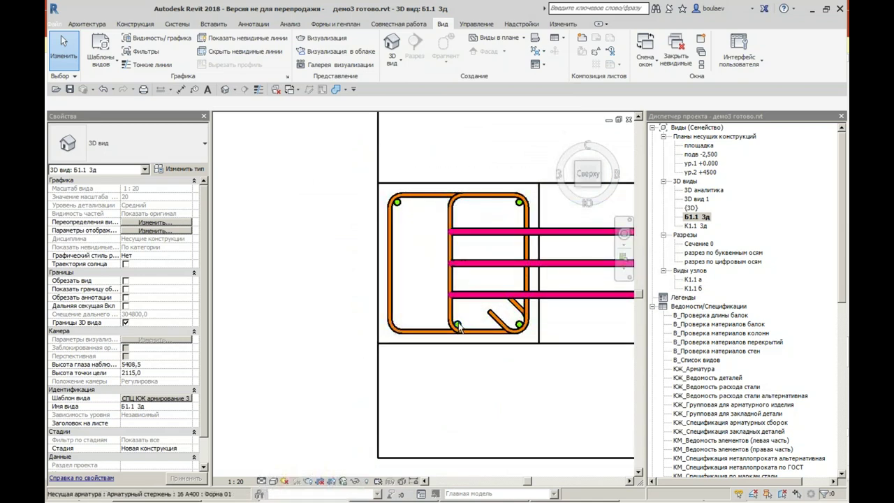
# Step: Inspect the corner longitudinal bars, then open the ур.2 +4500 structural plan
pyautogui.click(459, 326)
pyautogui.scroll(2, 459, 326)
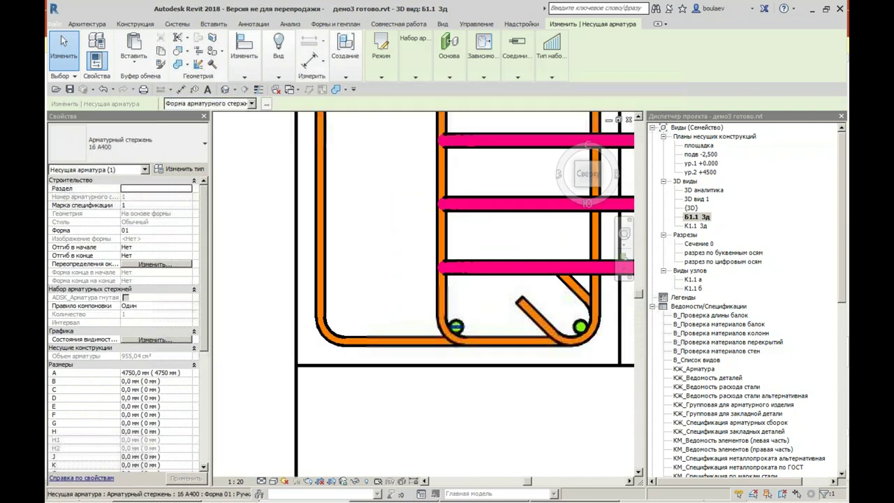
pyautogui.click(480, 312)
pyautogui.click(456, 326)
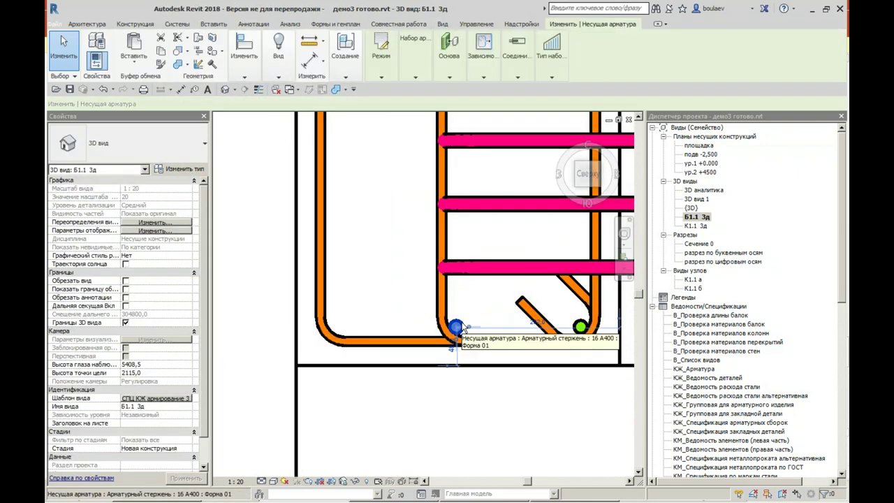
pyautogui.press('Escape')
pyautogui.scroll(-3, 420, 253)
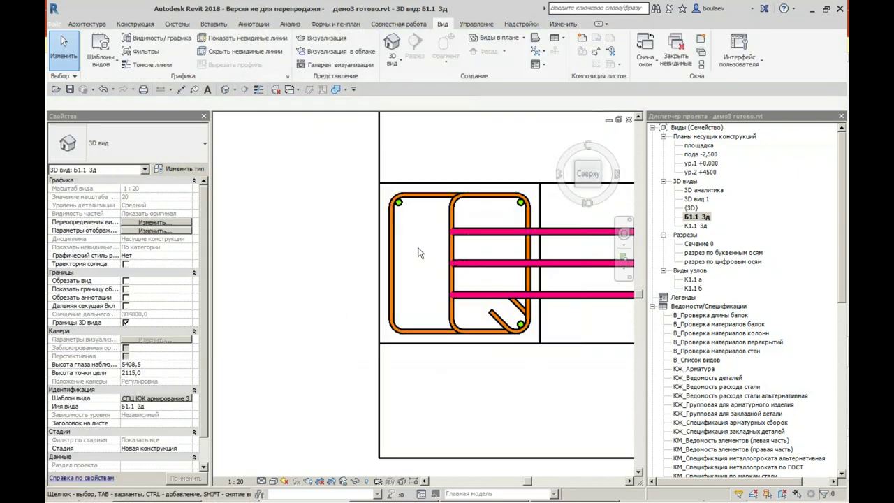
pyautogui.click(399, 206)
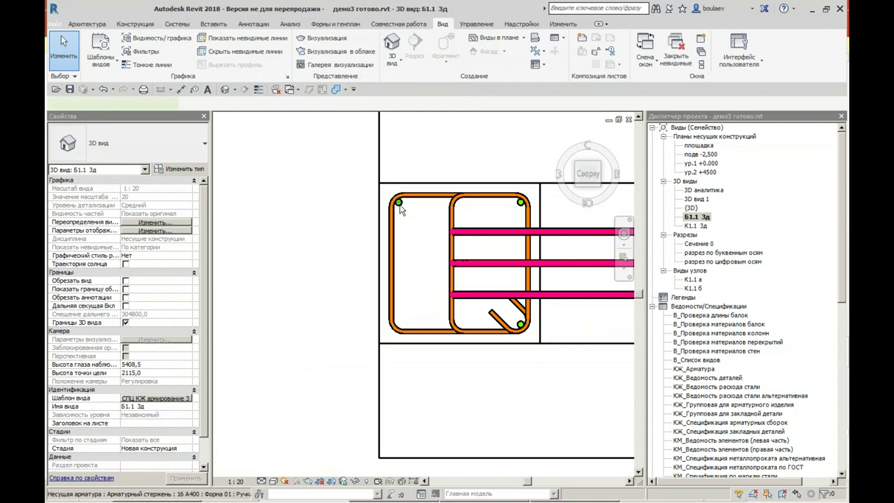
pyautogui.moveTo(244, 55)
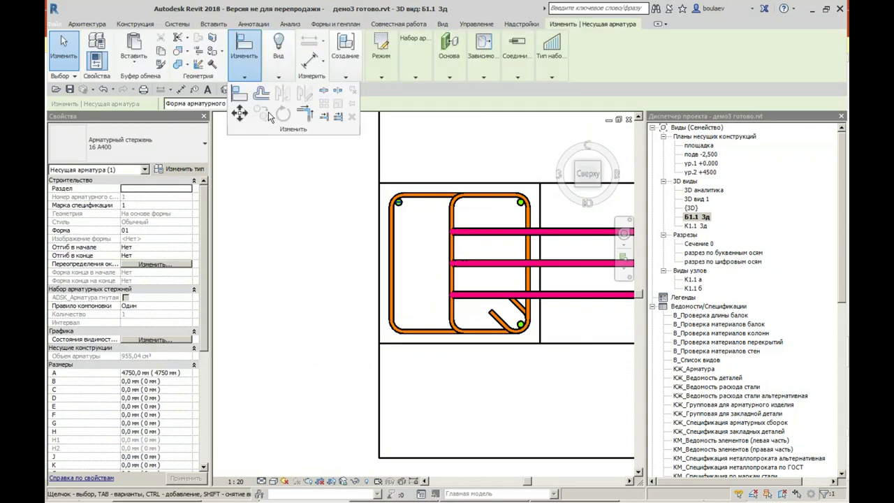
pyautogui.click(326, 231)
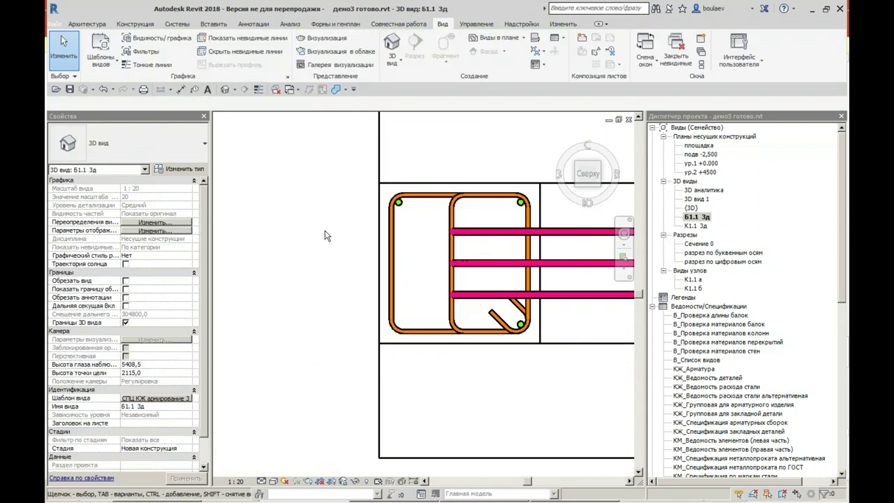
pyautogui.doubleClick(708, 170)
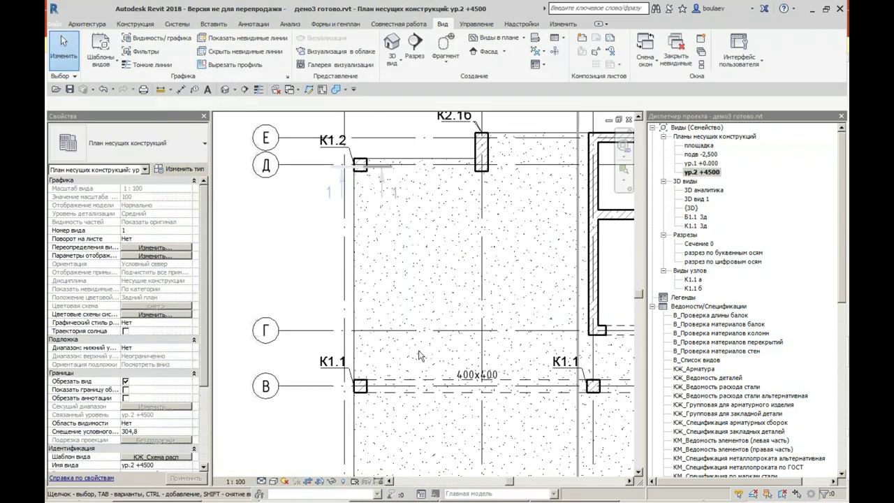
# Step: On ур.1 +0.000, copy column К1.1's 16 A400 top-right corner bar to the bottom-right corner
pyautogui.doubleClick(702, 163)
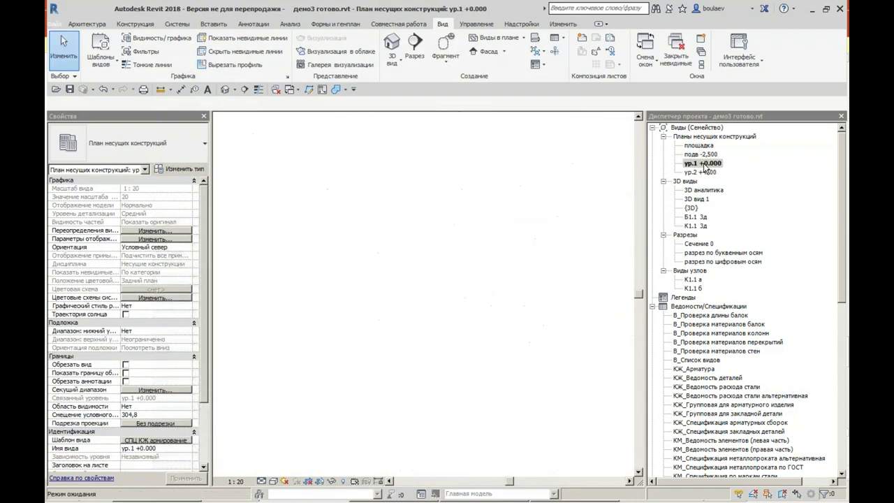
pyautogui.scroll(3, 573, 332)
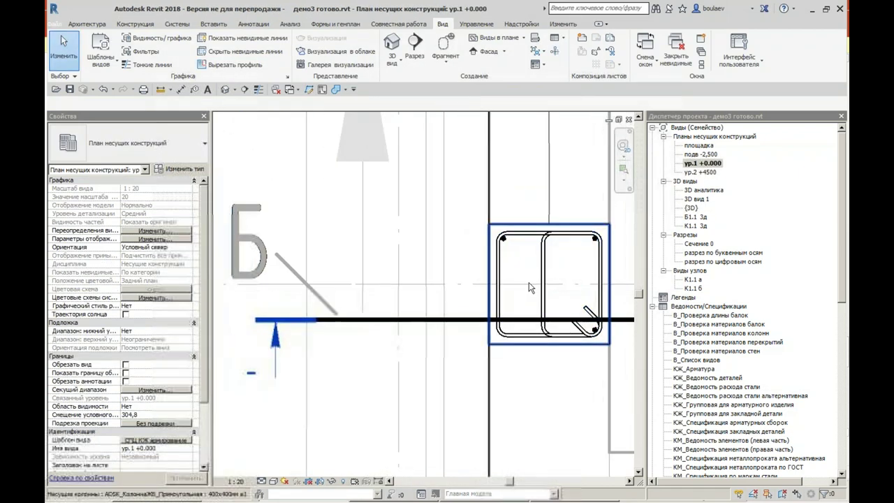
pyautogui.click(507, 247)
pyautogui.moveTo(279, 56)
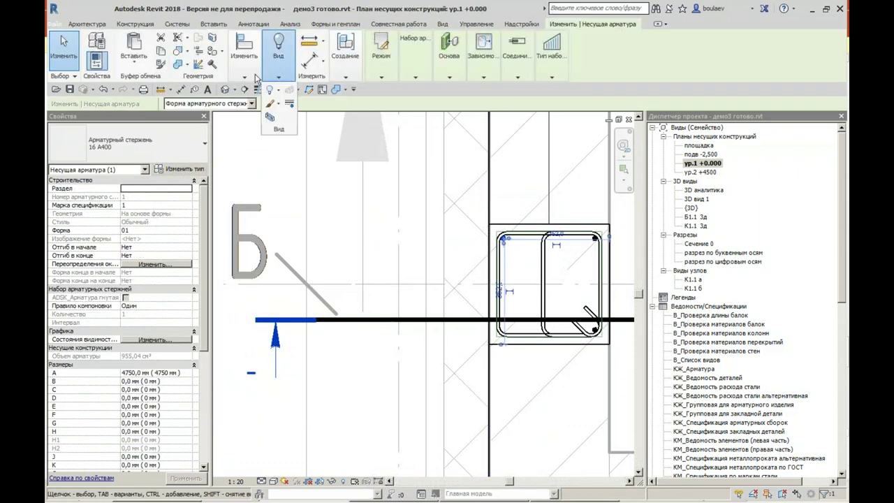
pyautogui.click(262, 114)
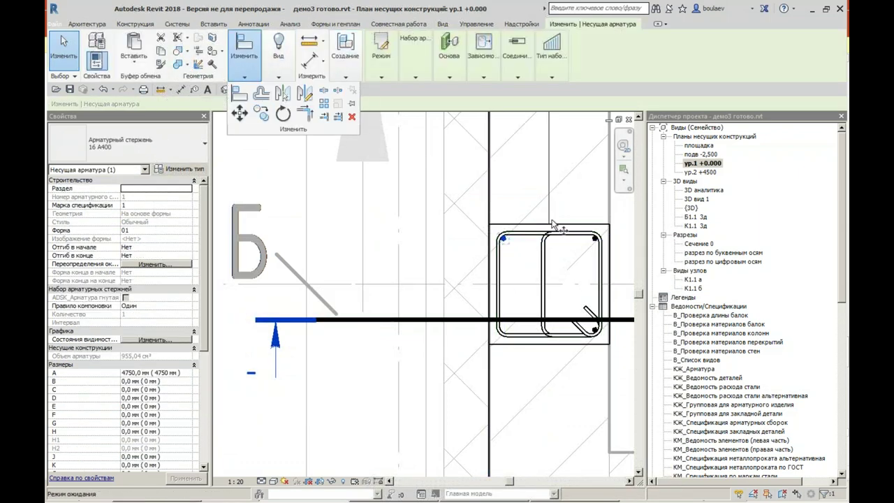
pyautogui.scroll(3, 596, 245)
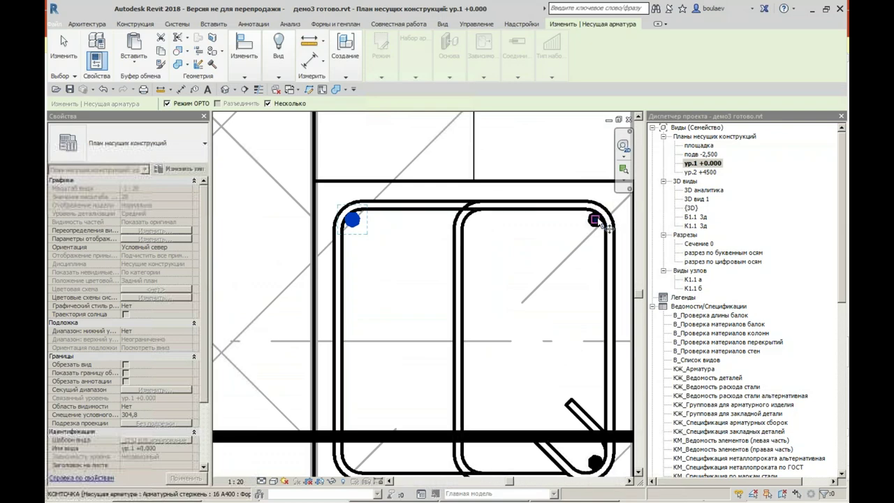
pyautogui.click(594, 220)
pyautogui.scroll(-2, 595, 218)
pyautogui.scroll(3, 601, 350)
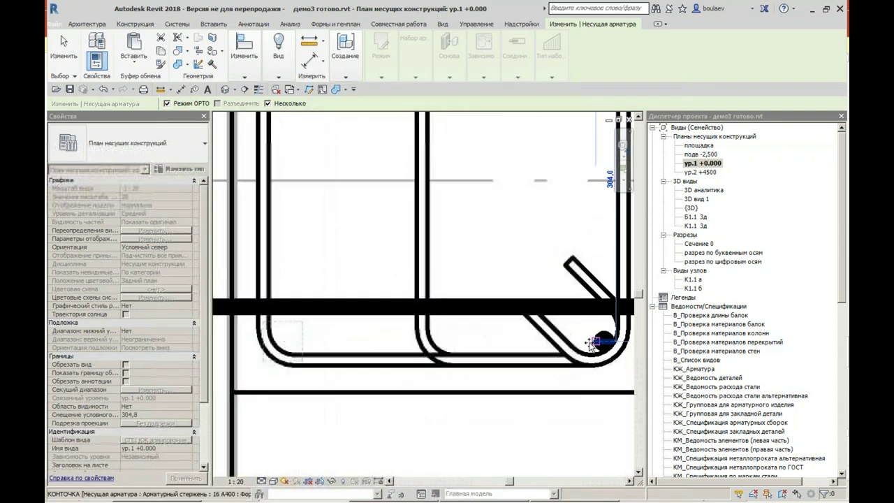
pyautogui.click(594, 340)
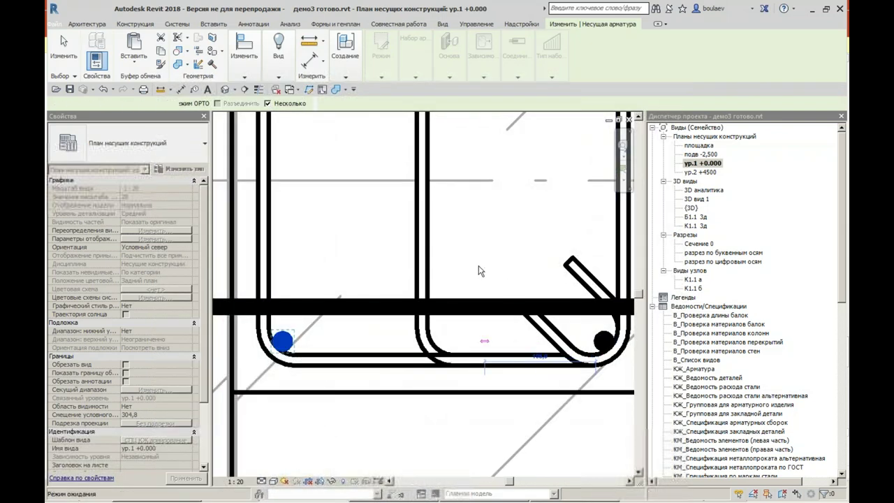
pyautogui.press('Escape')
pyautogui.scroll(-5, 482, 271)
pyautogui.scroll(-1, 480, 269)
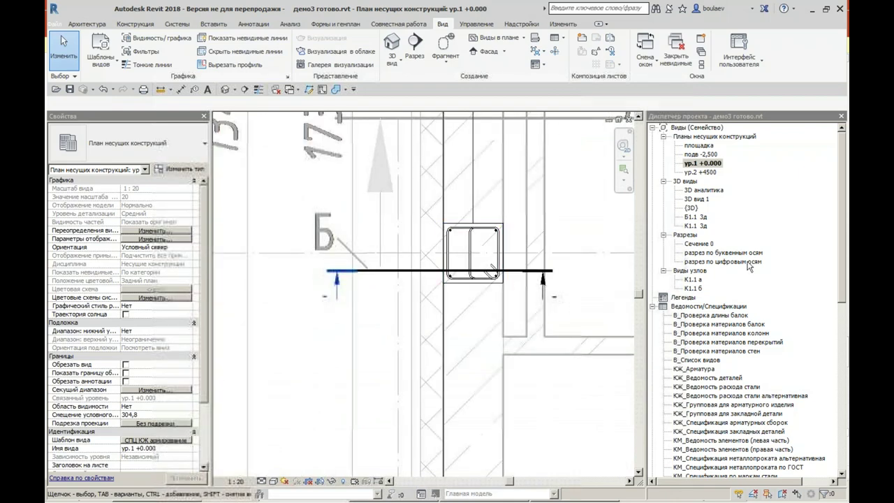
# Step: Open the Б1.1 3д view and orbit to a tilted view of the column
pyautogui.doubleClick(696, 217)
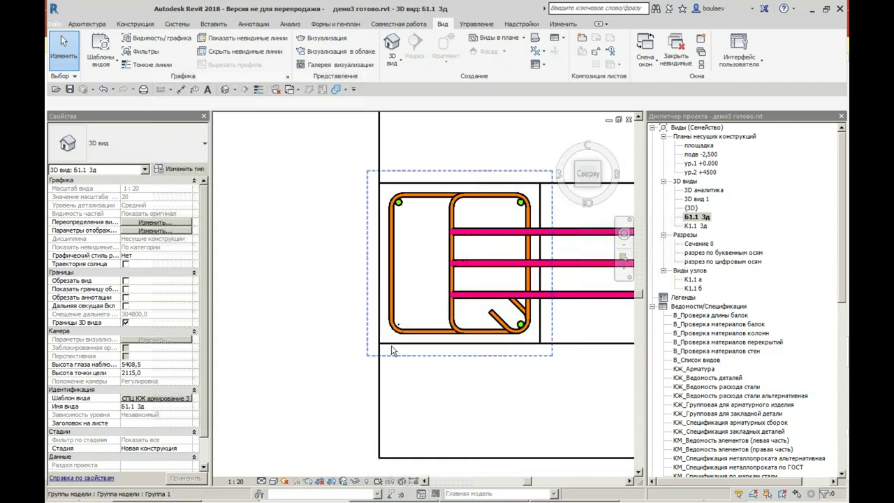
pyautogui.scroll(4, 447, 383)
pyautogui.scroll(-4, 471, 409)
pyautogui.keyDown('shift'); pyautogui.moveTo(470, 410); pyautogui.dragTo(464, 371, button='middle'); pyautogui.keyUp('shift')
pyautogui.scroll(1, 447, 328)
pyautogui.scroll(3, 419, 266)
pyautogui.scroll(2, 412, 252)
# Step: Select all rebar in the column host and set View as Solid in К1.1 3д and Б1.1 3д
pyautogui.click(412, 250)
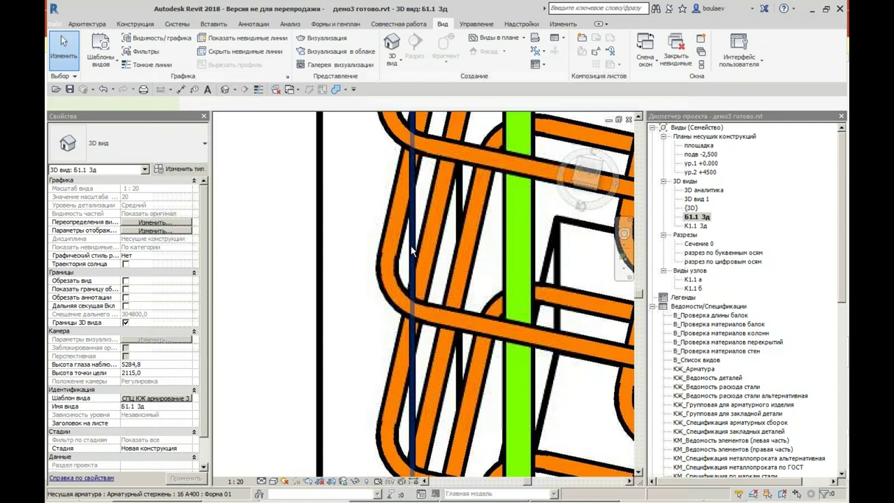
pyautogui.rightClick(411, 246)
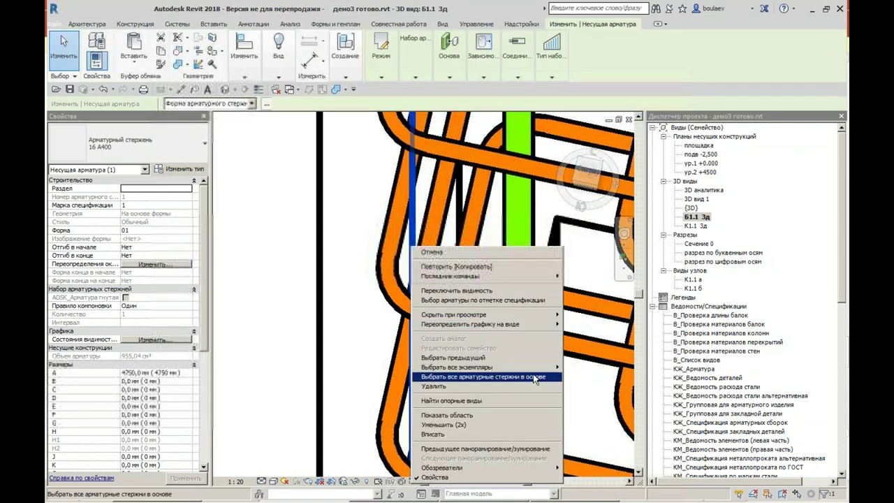
pyautogui.click(535, 379)
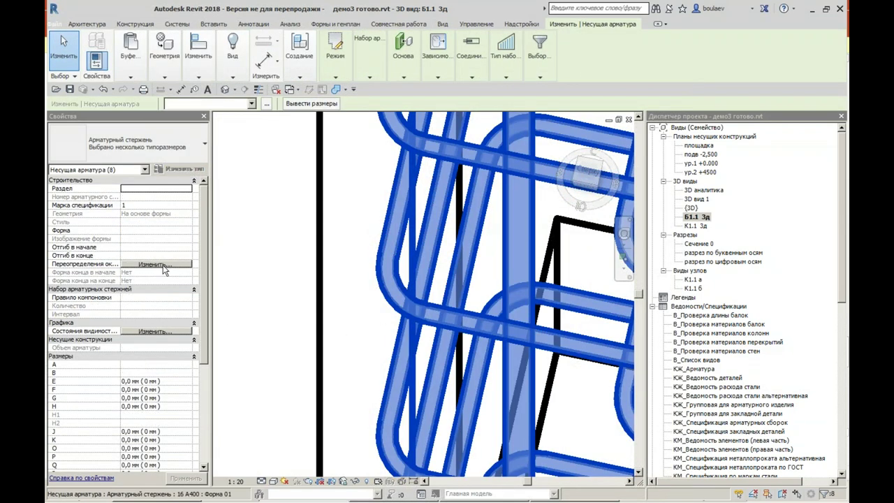
pyautogui.click(155, 331)
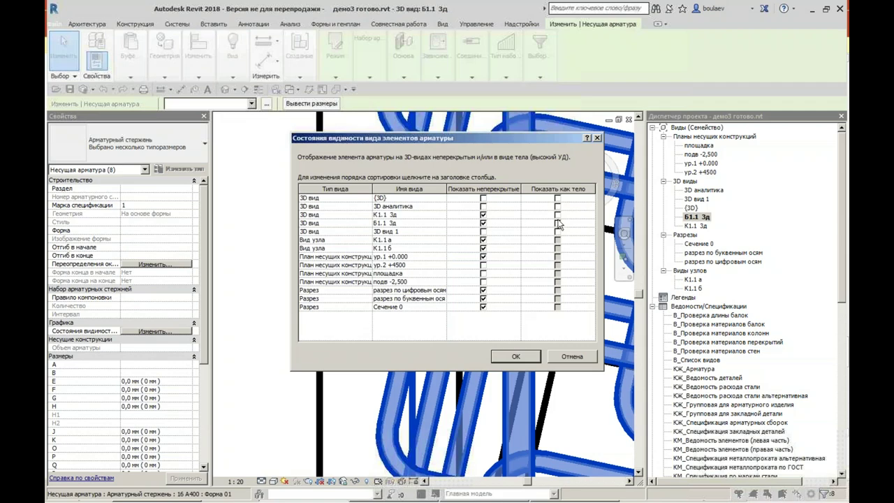
pyautogui.click(557, 216)
pyautogui.click(559, 223)
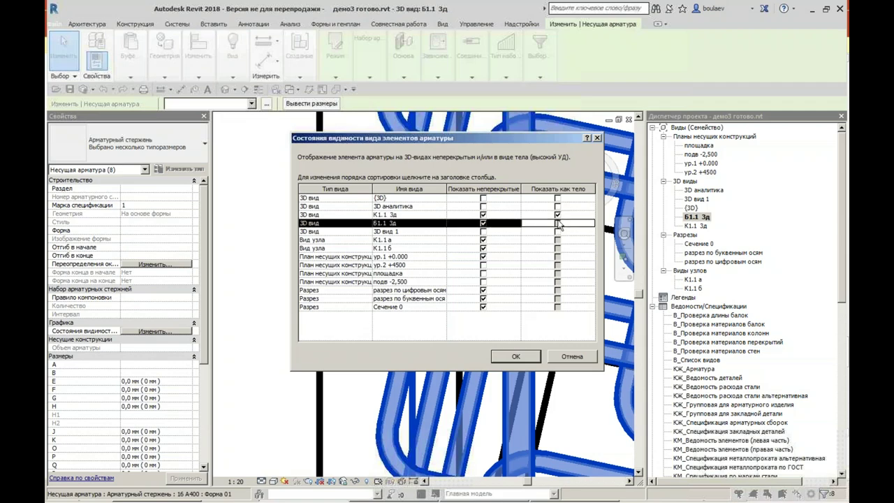
pyautogui.click(516, 357)
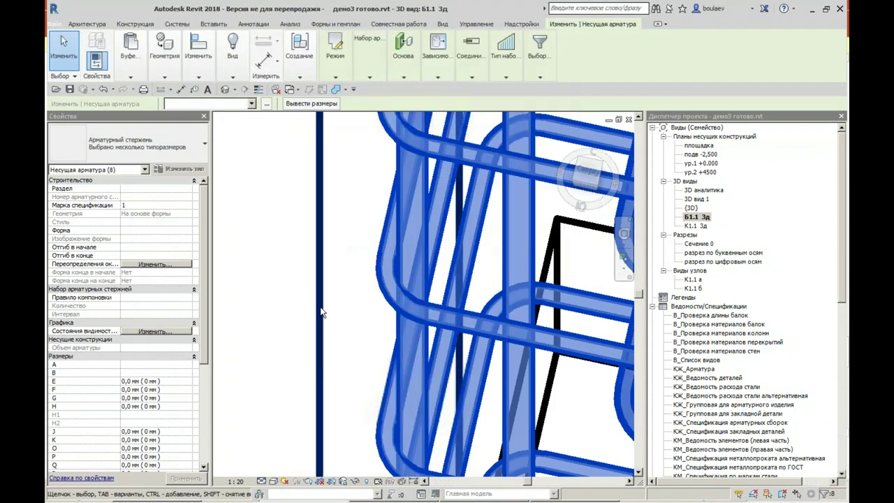
pyautogui.press('Escape')
pyautogui.scroll(-5, 257, 283)
pyautogui.moveTo(457, 303)
pyautogui.keyDown('shift'); pyautogui.mouseDown(button='middle')
pyautogui.moveTo(465, 271)
pyautogui.moveTo(490, 260)
pyautogui.mouseUp(button='middle'); pyautogui.keyUp('shift')
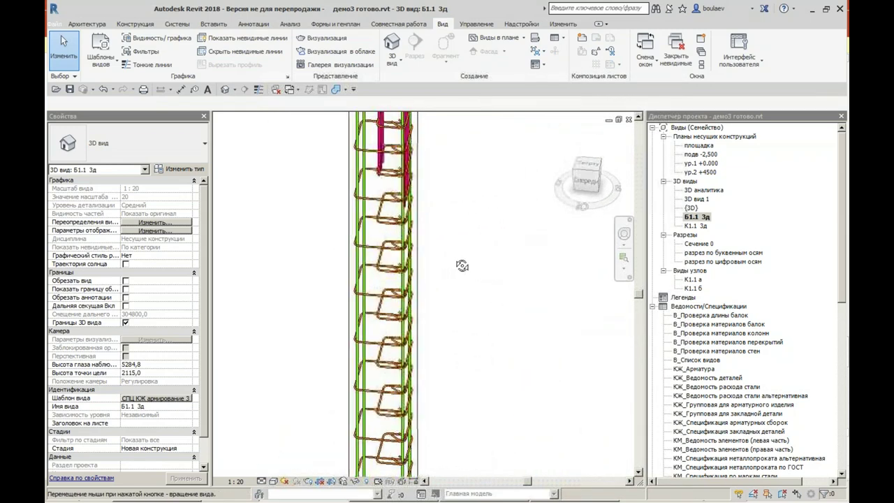
pyautogui.moveTo(490, 260)
pyautogui.keyDown('shift'); pyautogui.mouseDown(button='middle')
pyautogui.moveTo(502, 224)
pyautogui.moveTo(532, 251)
pyautogui.mouseUp(button='middle'); pyautogui.keyUp('shift')
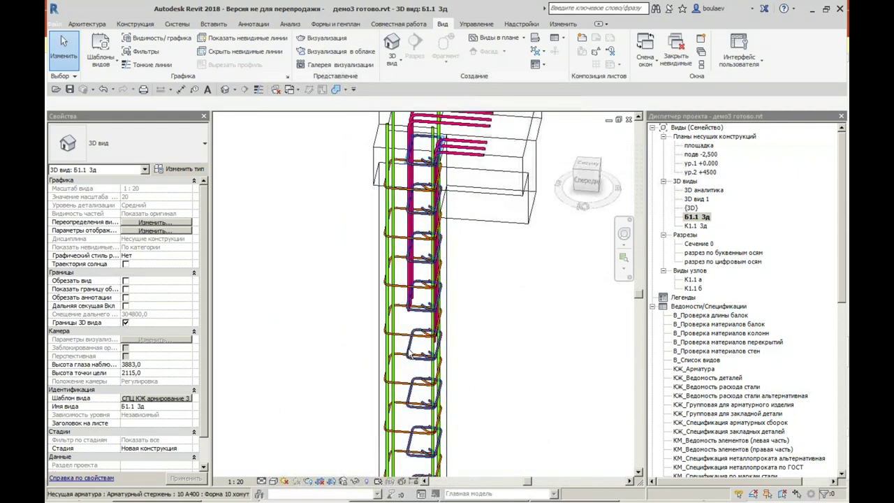
# Step: Select the column's stirrup set and switch to a Front view showing the full column height
pyautogui.click(427, 287)
pyautogui.scroll(-2, 529, 265)
pyautogui.scroll(-2, 529, 265)
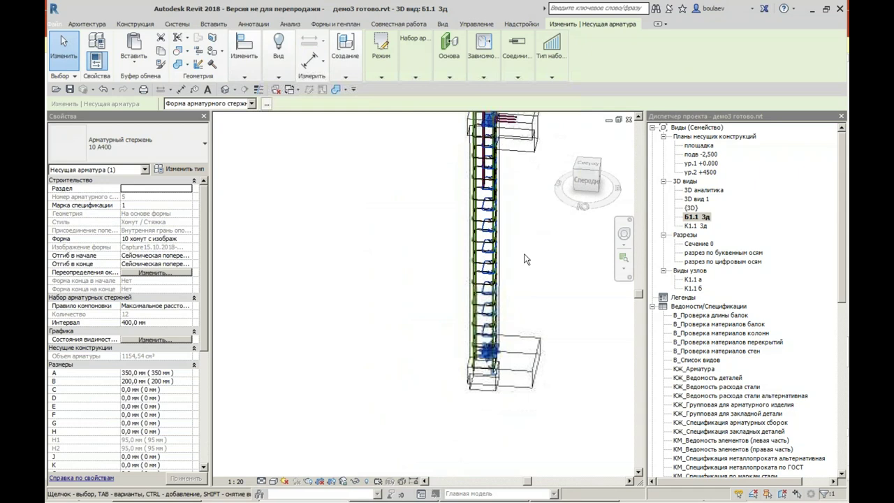
pyautogui.click(584, 181)
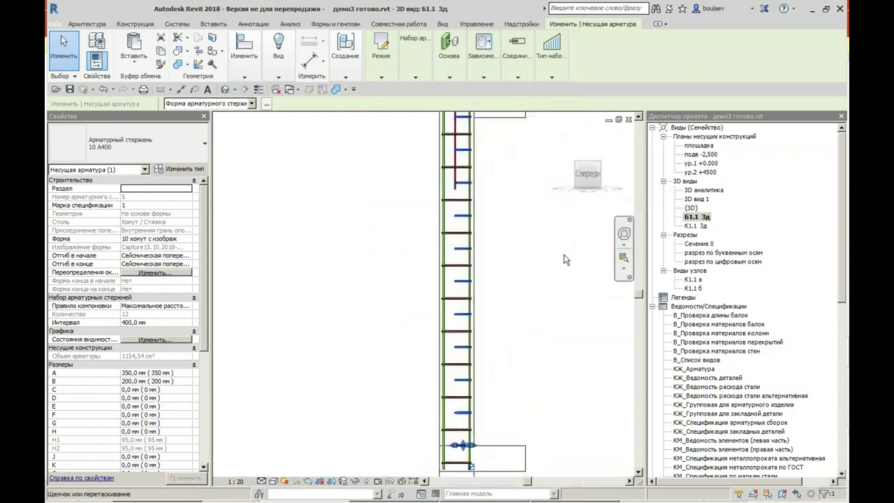
pyautogui.scroll(-2, 531, 232)
pyautogui.moveTo(531, 232); pyautogui.dragTo(531, 351, button='middle')
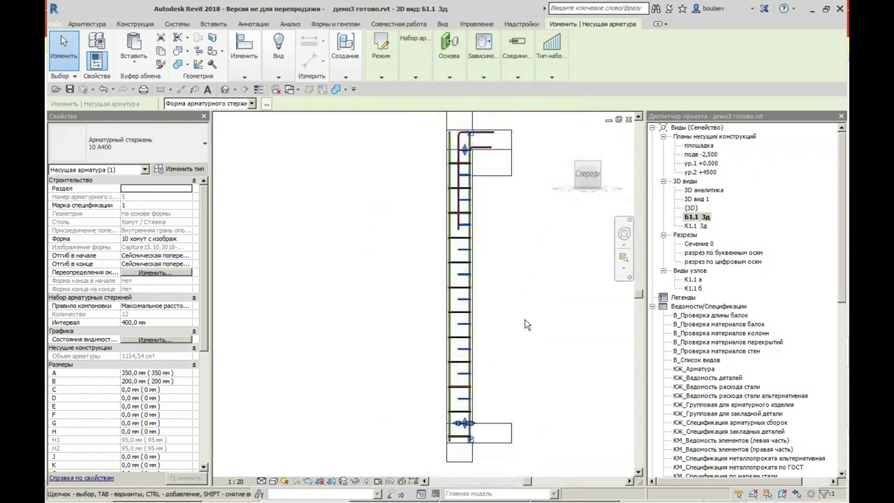
pyautogui.scroll(2, 496, 349)
pyautogui.scroll(2, 494, 393)
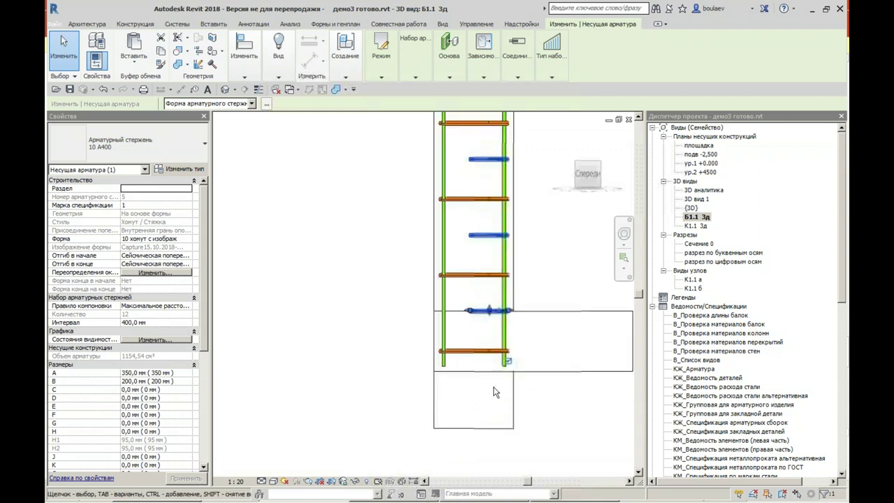
# Step: Drag the set's end grip to cut it from 12 to 5 stirrups, then orbit back to 3D
pyautogui.moveTo(491, 314); pyautogui.dragTo(491, 203)
pyautogui.scroll(-3, 491, 310)
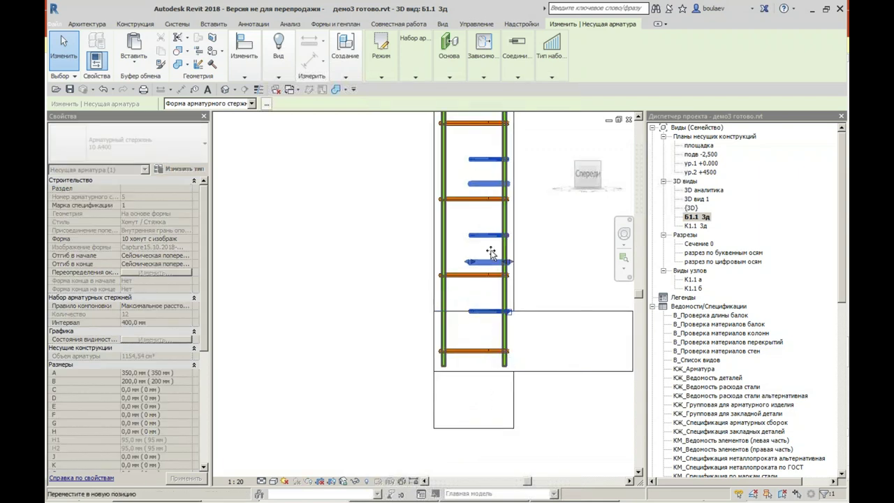
pyautogui.moveTo(490, 133); pyautogui.dragTo(477, 198)
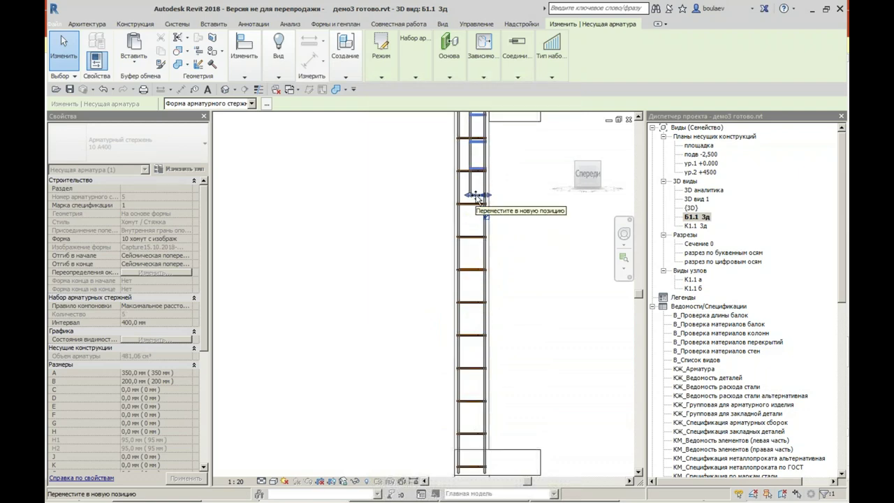
pyautogui.moveTo(477, 197); pyautogui.dragTo(477, 190)
pyautogui.press('Escape')
pyautogui.scroll(-3, 524, 279)
pyautogui.moveTo(529, 320)
pyautogui.keyDown('shift'); pyautogui.mouseDown(button='middle')
pyautogui.moveTo(543, 345)
pyautogui.moveTo(508, 362)
pyautogui.mouseUp(button='middle'); pyautogui.keyUp('shift')
pyautogui.scroll(4, 507, 363)
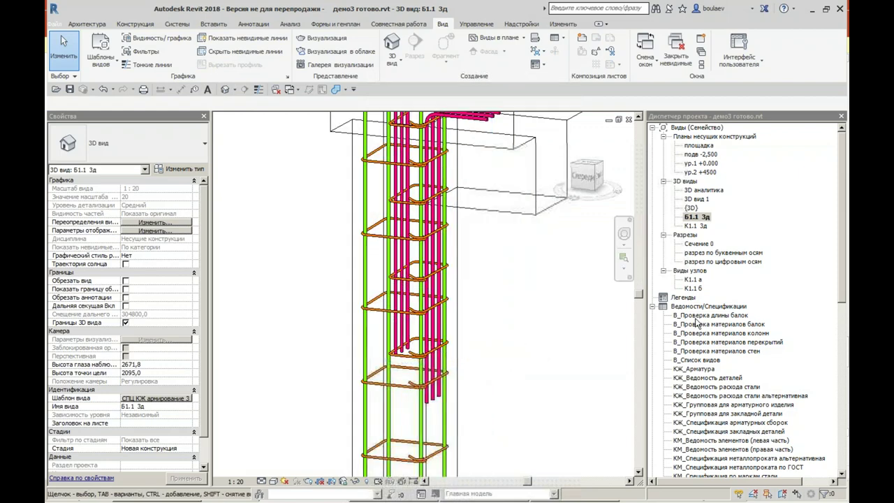
pyautogui.keyDown('shift'); pyautogui.moveTo(595, 412); pyautogui.dragTo(553, 432, button='middle'); pyautogui.keyUp('shift')
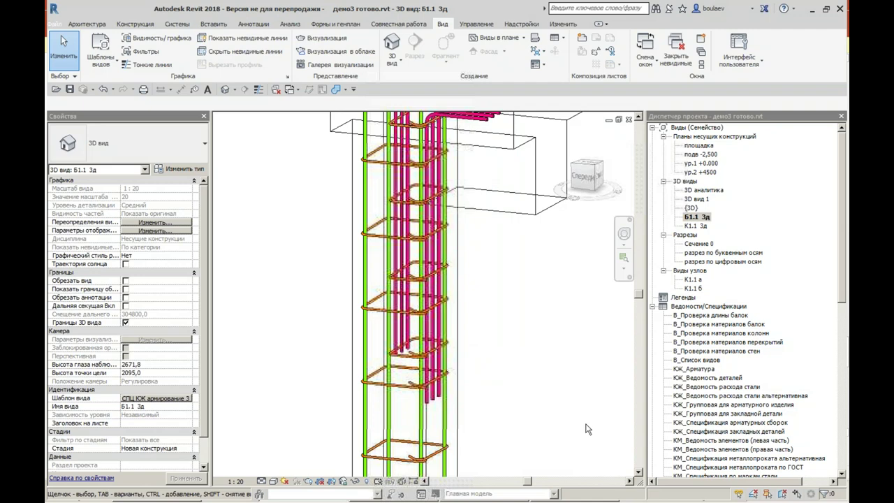
pyautogui.moveTo(841, 242); pyautogui.dragTo(844, 393)
# Step: Open sheet 07 and zoom and pan onto the summary rebar table listing the К1.1 bars
pyautogui.doubleClick(729, 449)
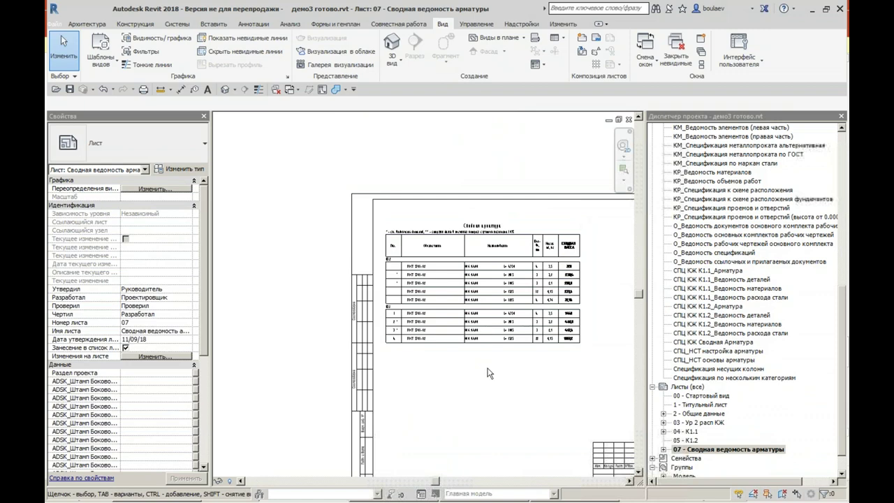
pyautogui.scroll(3, 489, 374)
pyautogui.moveTo(534, 375)
pyautogui.mouseDown(button='middle')
pyautogui.moveTo(554, 375)
pyautogui.moveTo(515, 379)
pyautogui.mouseUp(button='middle')
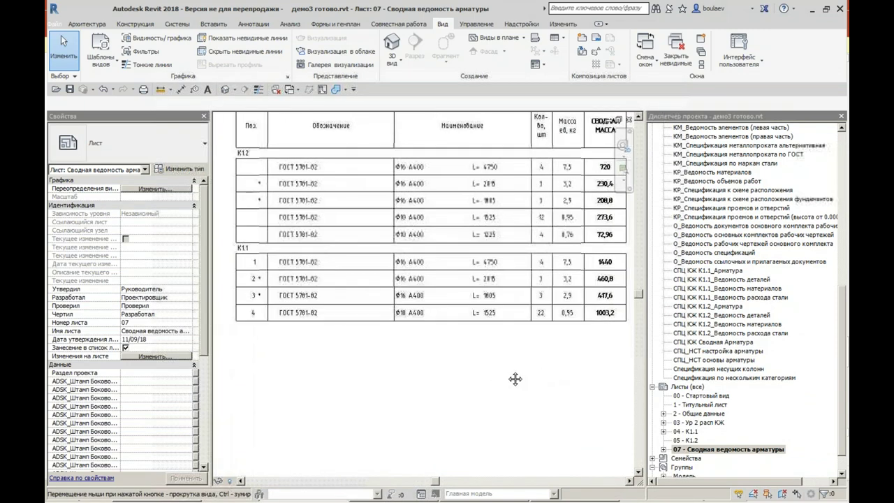